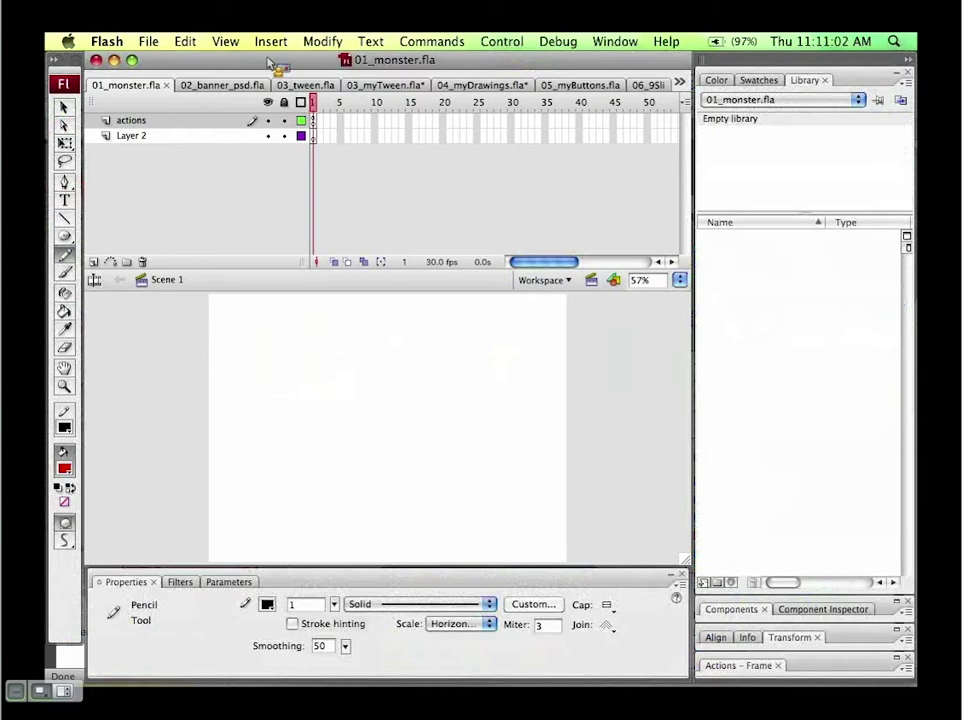
Step: Switch to Illustrator with 01_monster.ai, enlarge the symbols list to show every symbol, and select the tree symbol
{"action": "key", "text": "super+Tab"}
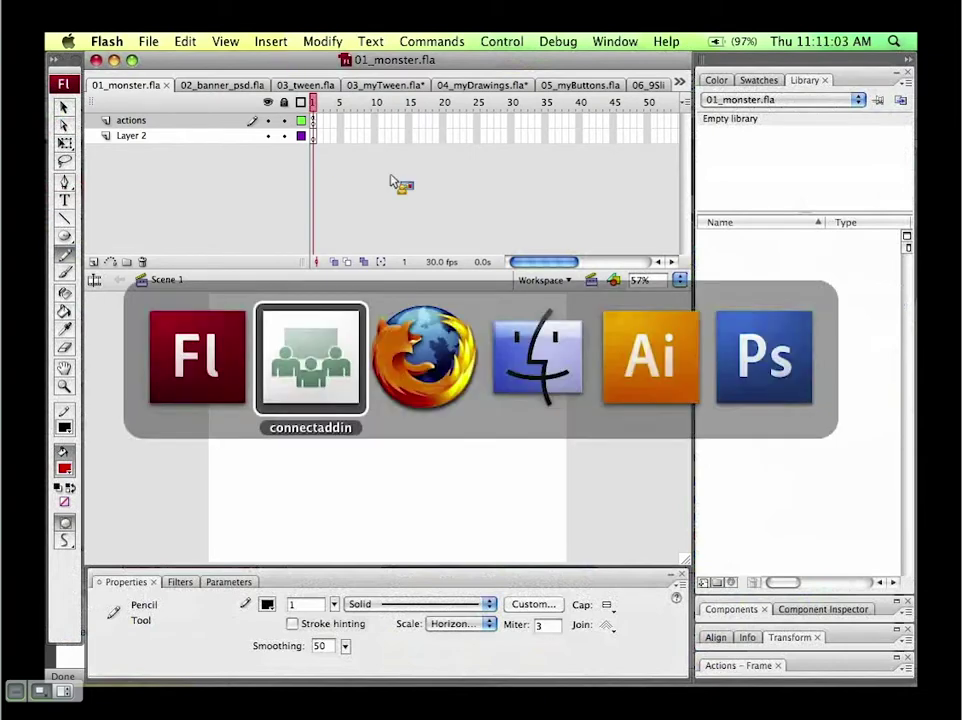
{"action": "left_click", "coordinate": [668, 320]}
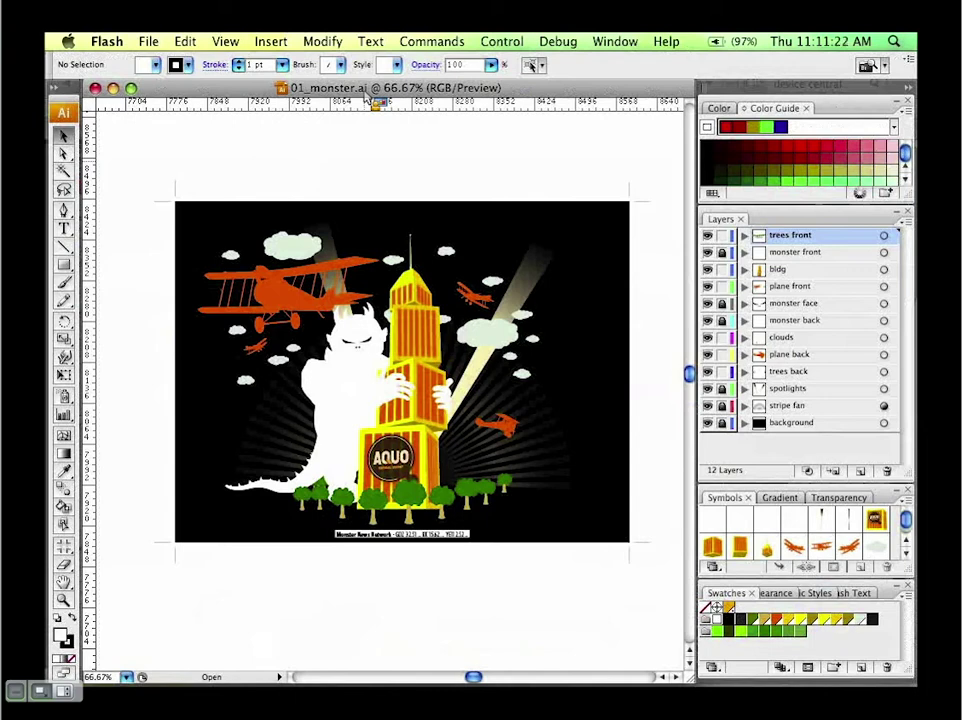
{"action": "left_click_drag", "start_coordinate": [366, 88], "coordinate": [786, 393]}
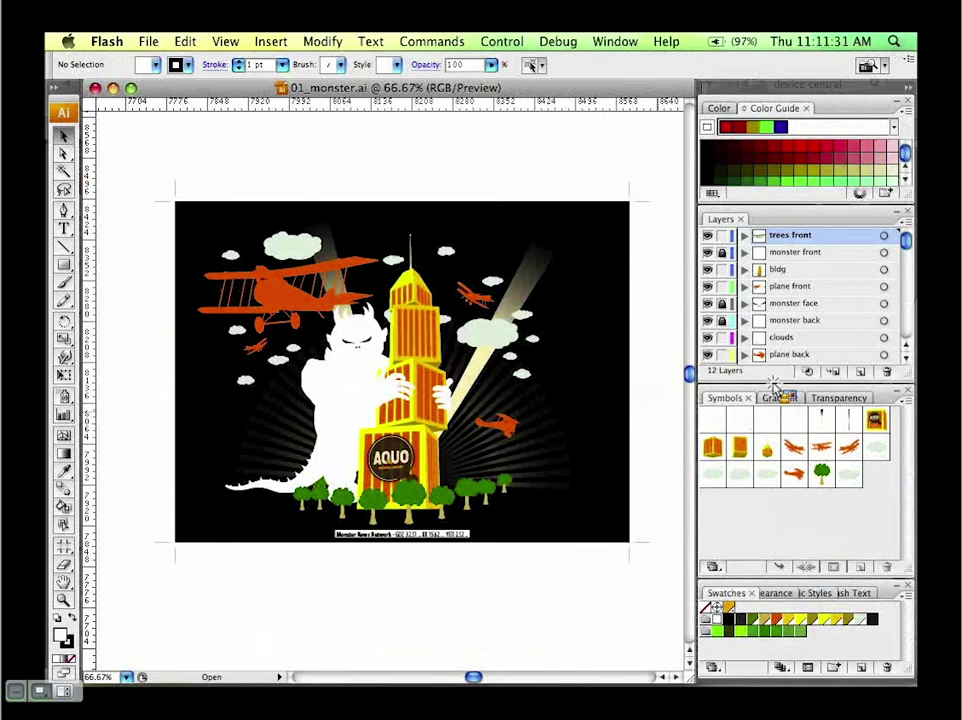
{"action": "left_click", "coordinate": [824, 470]}
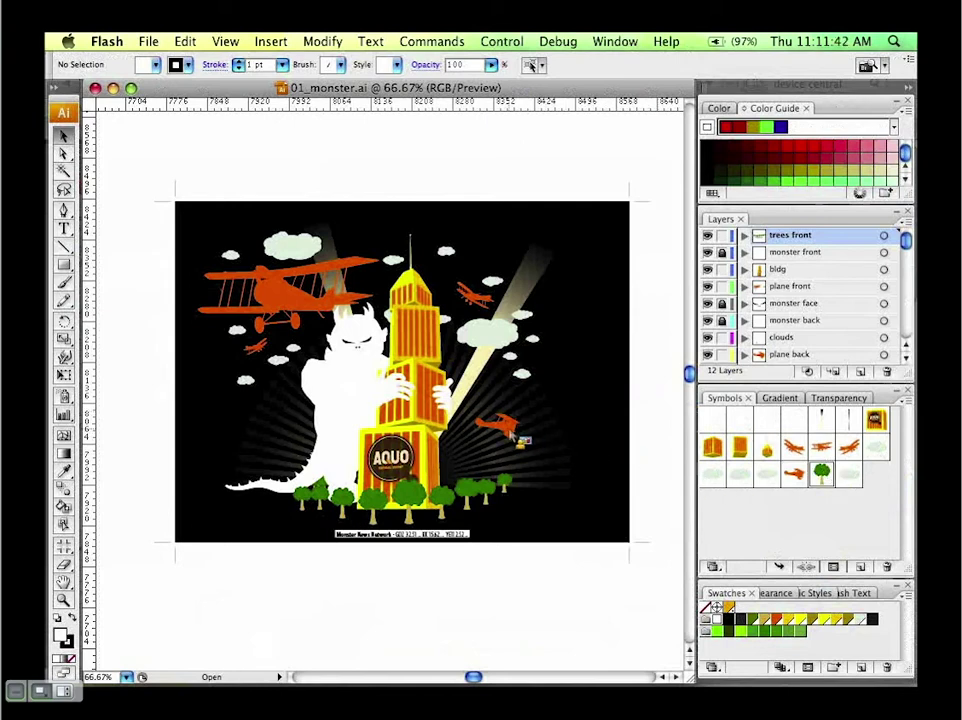
Step: Review the new symbol options for the small plane beside the building's base without creating a symbol
{"action": "left_click", "coordinate": [512, 430]}
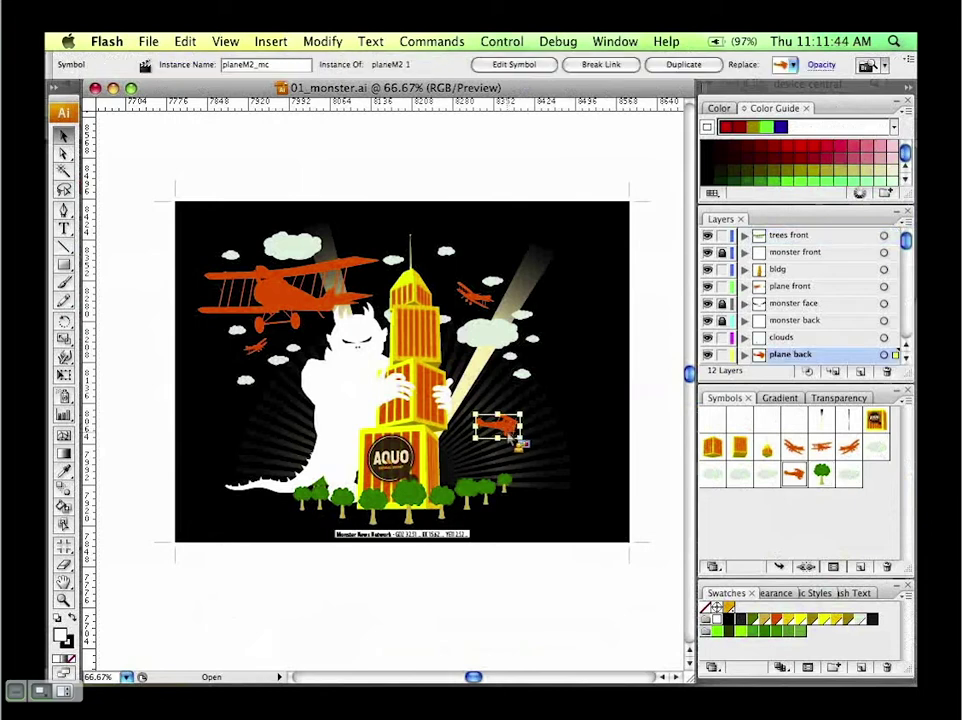
{"action": "key", "text": "F8"}
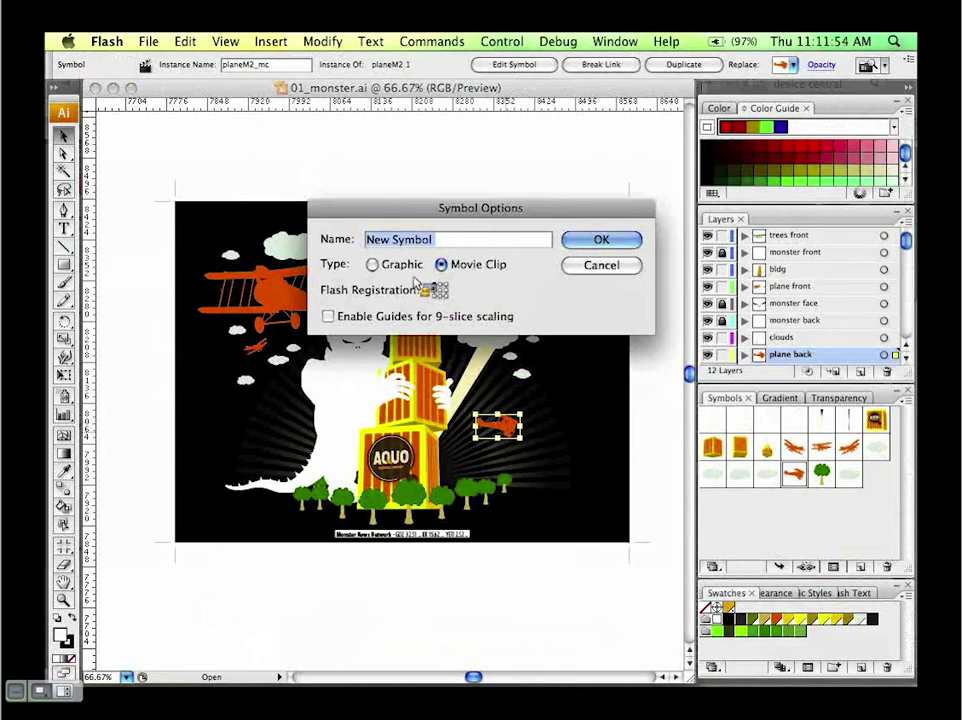
{"action": "left_click", "coordinate": [604, 266]}
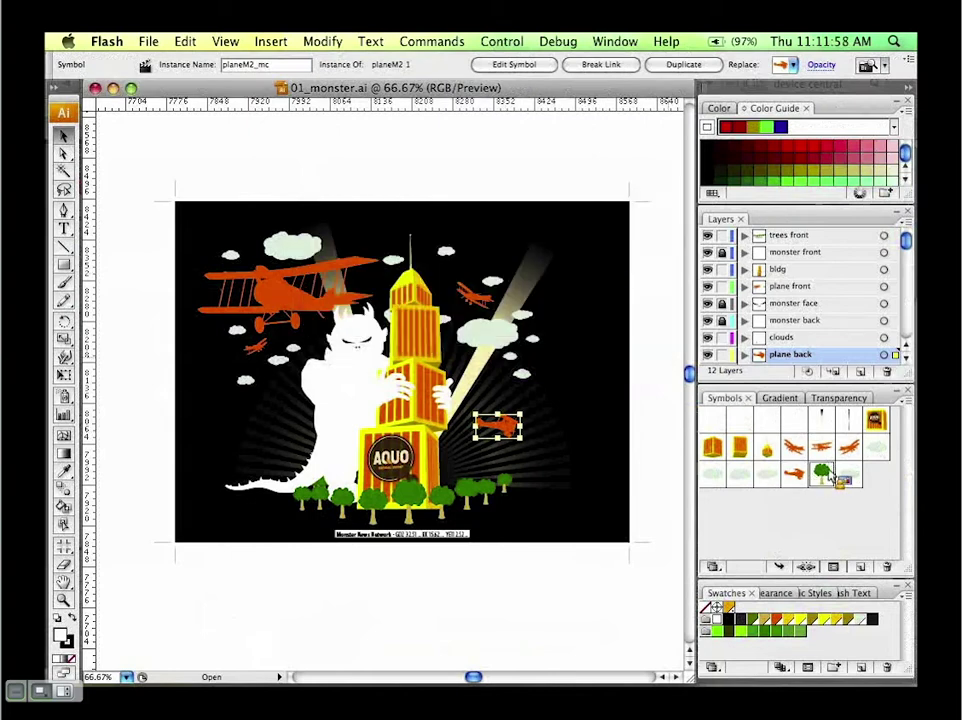
Step: Place an instance of the Tree symbol at the artwork's right side and set its instance name to tree
{"action": "left_click_drag", "start_coordinate": [828, 478], "coordinate": [586, 378]}
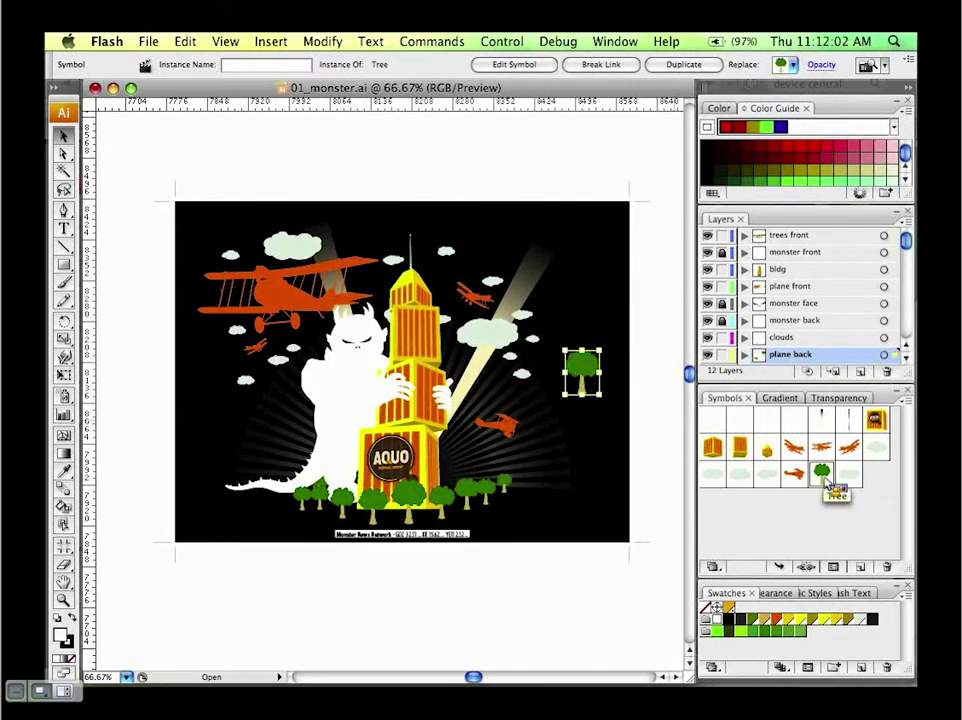
{"action": "left_click_drag", "start_coordinate": [826, 480], "coordinate": [255, 78]}
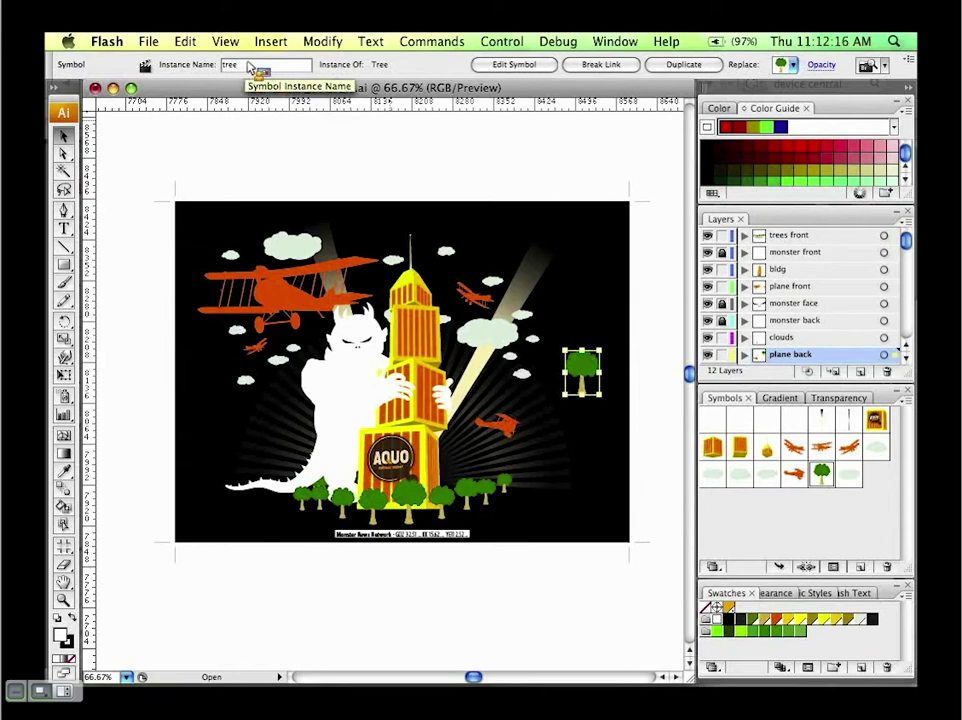
{"action": "double_click", "coordinate": [227, 67]}
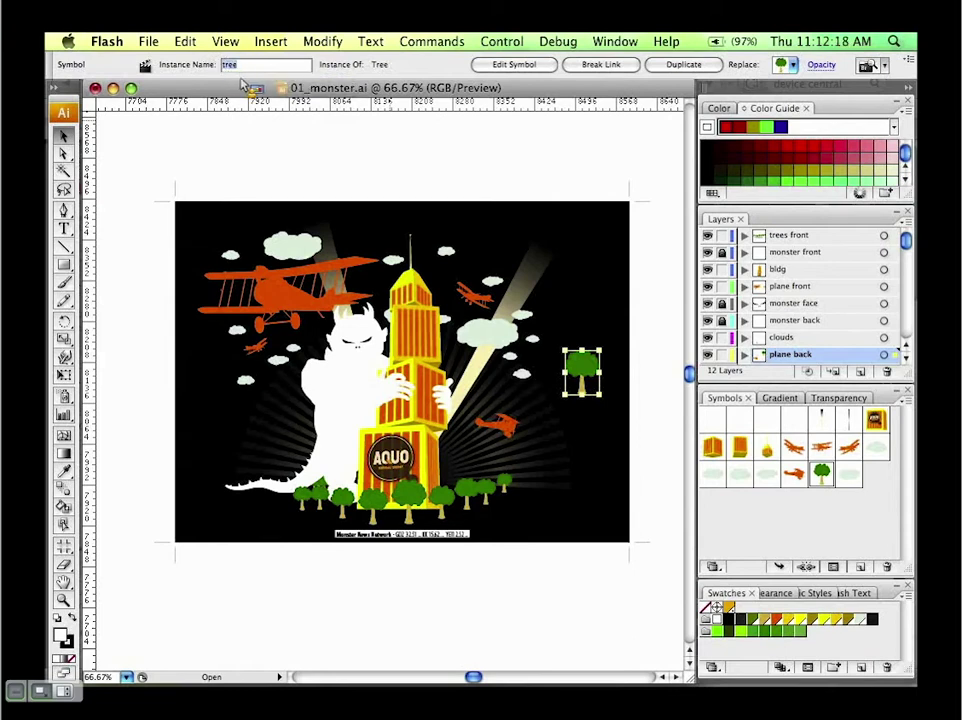
{"action": "key", "text": "BackSpace"}
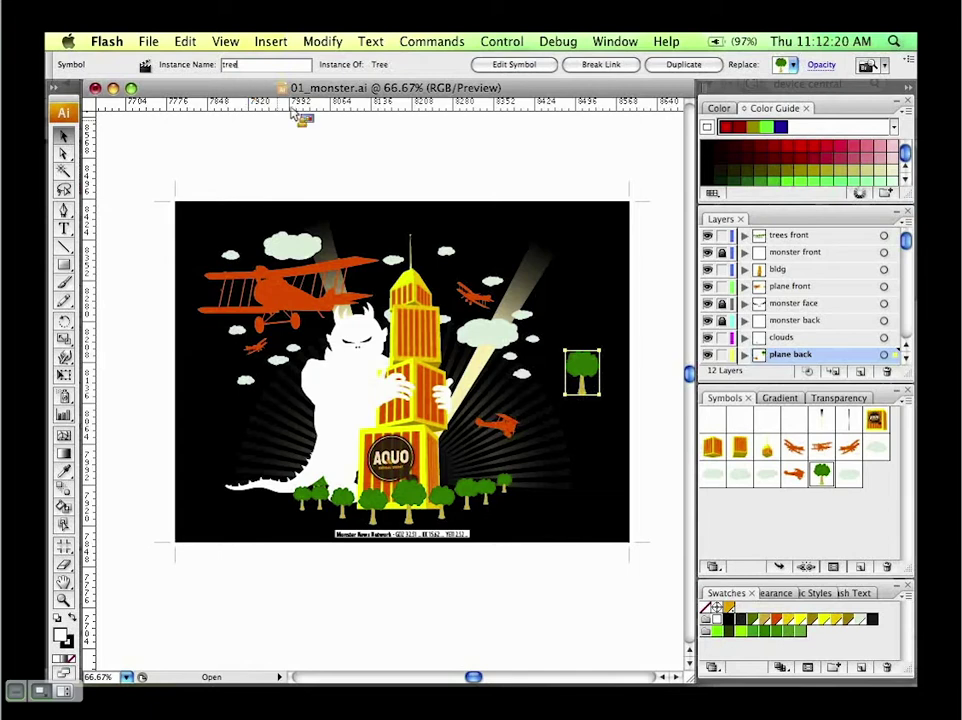
{"action": "left_click", "coordinate": [660, 390]}
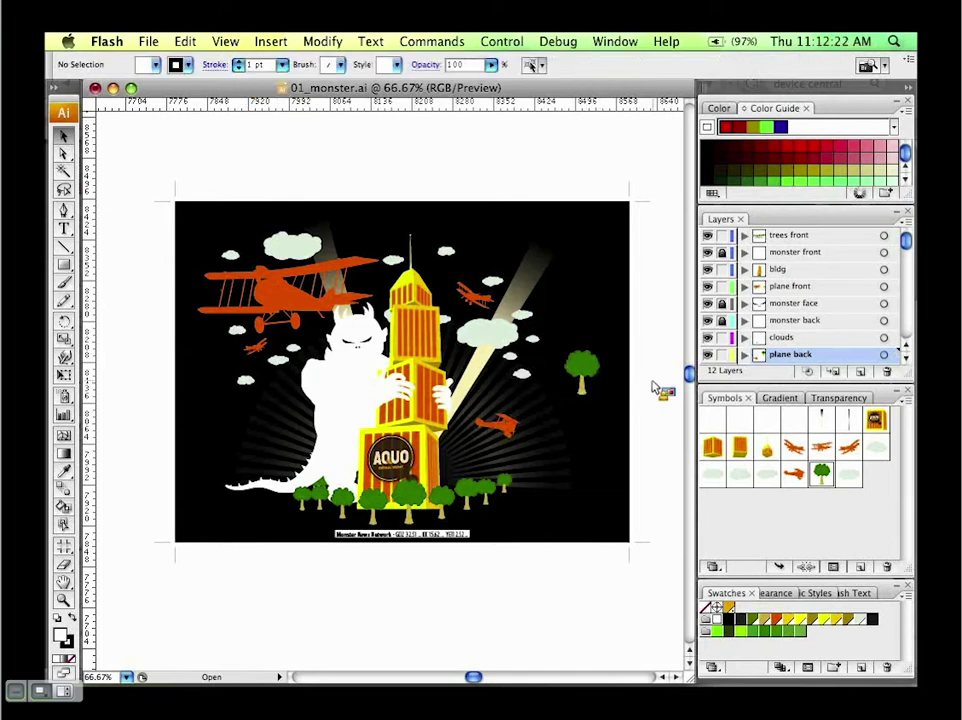
{"action": "left_click", "coordinate": [494, 425]}
{"action": "left_click", "coordinate": [660, 385]}
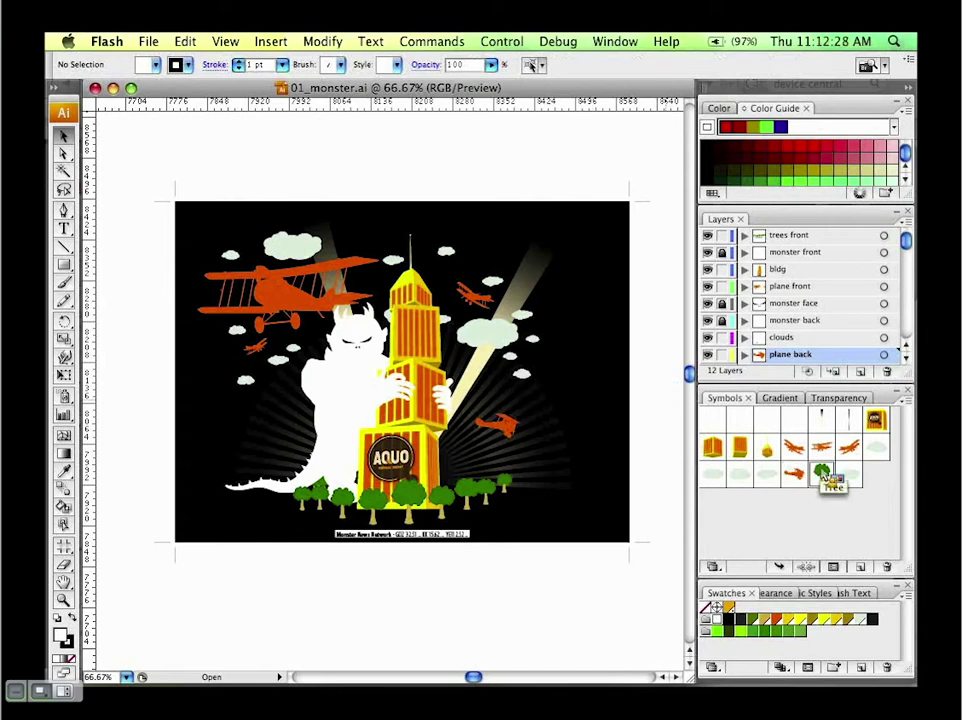
Step: View the Tree symbol's artwork in isolation mode from the symbol library and return to the full illustration
{"action": "mouse_move", "coordinate": [826, 478]}
{"action": "left_mouse_down"}
{"action": "mouse_move", "coordinate": [733, 405]}
{"action": "mouse_move", "coordinate": [843, 507]}
{"action": "mouse_move", "coordinate": [822, 476]}
{"action": "left_mouse_up"}
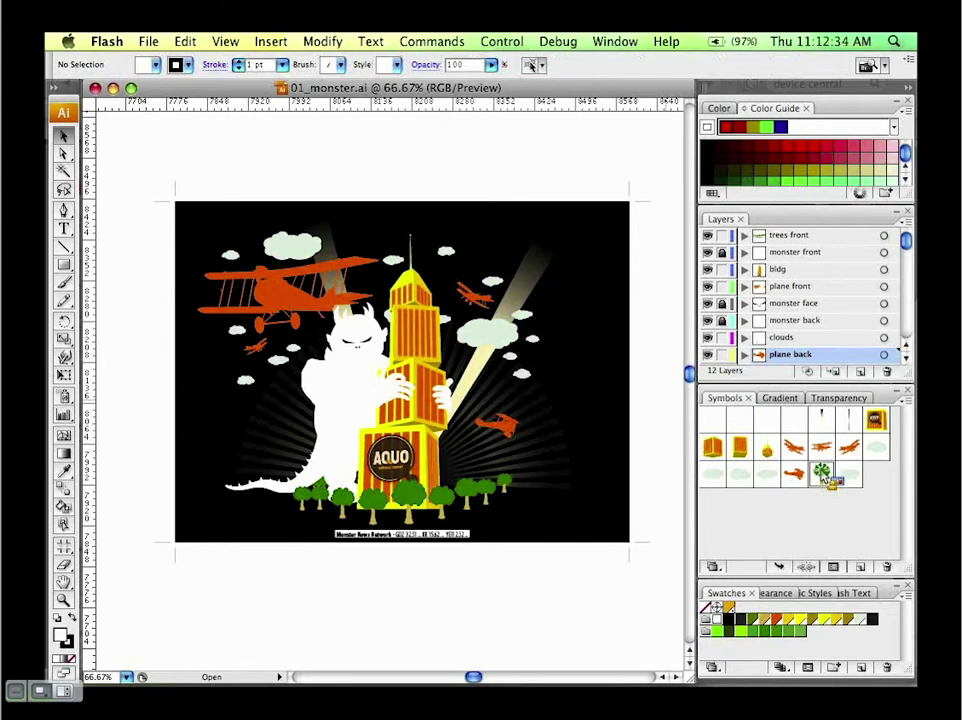
{"action": "double_click", "coordinate": [822, 475]}
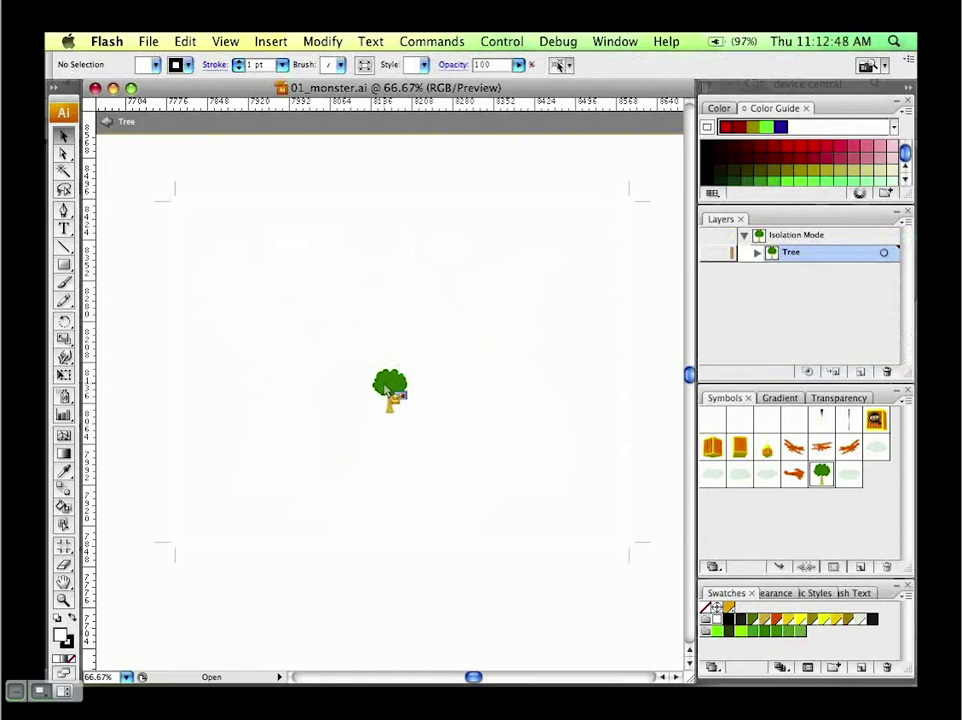
{"action": "left_click", "coordinate": [124, 123]}
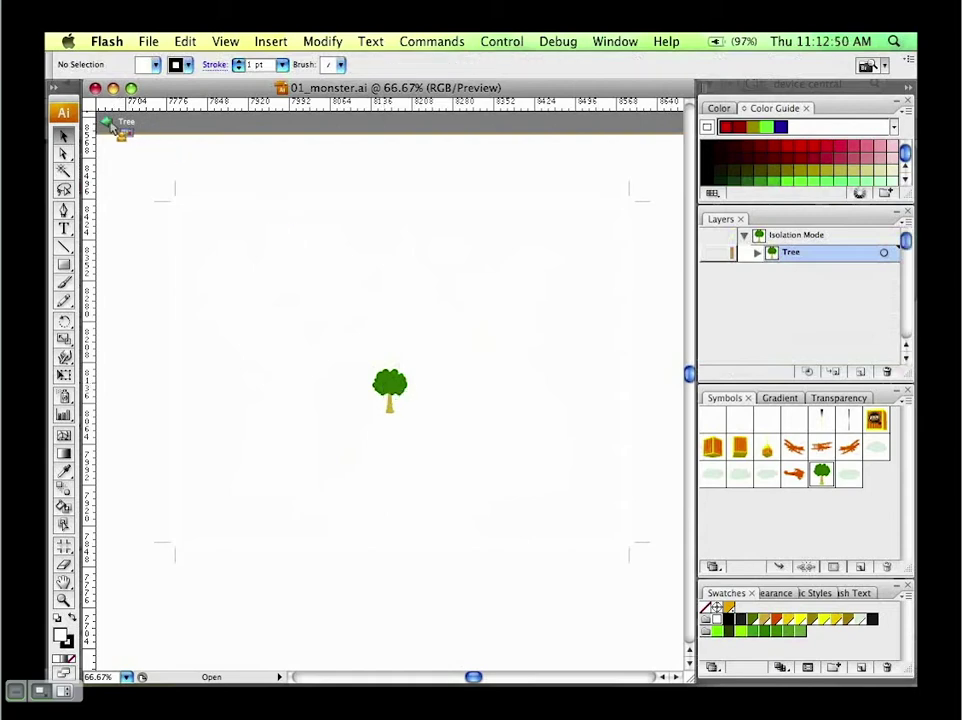
Step: Open a tree right of the building for in-place symbol editing and select its artwork
{"action": "left_click_drag", "start_coordinate": [847, 488], "coordinate": [481, 494]}
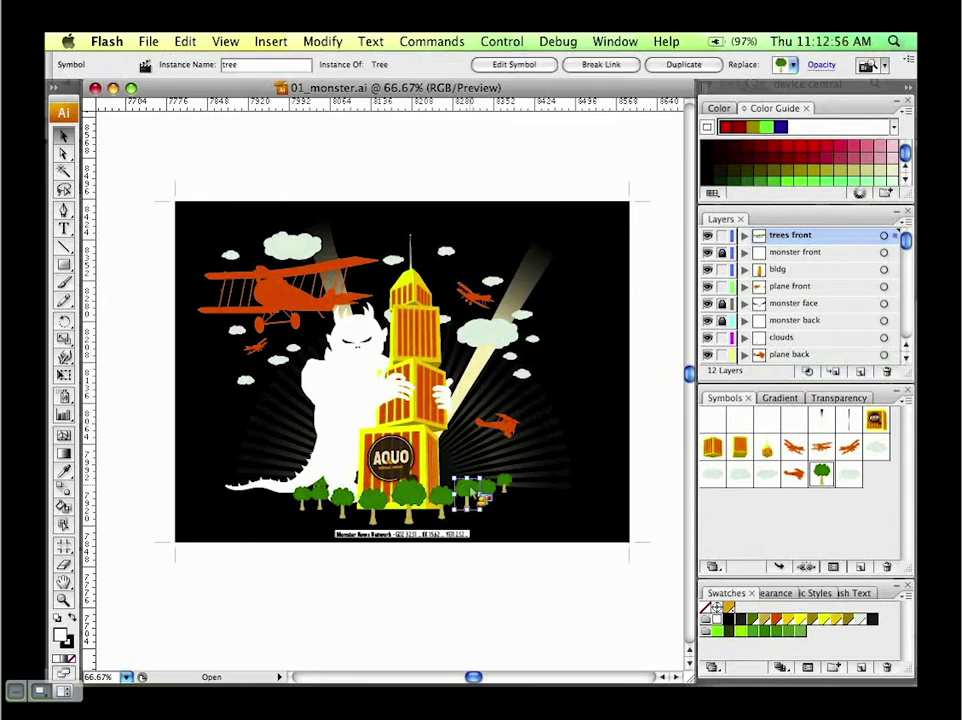
{"action": "double_click", "coordinate": [471, 488]}
{"action": "left_click", "coordinate": [474, 490]}
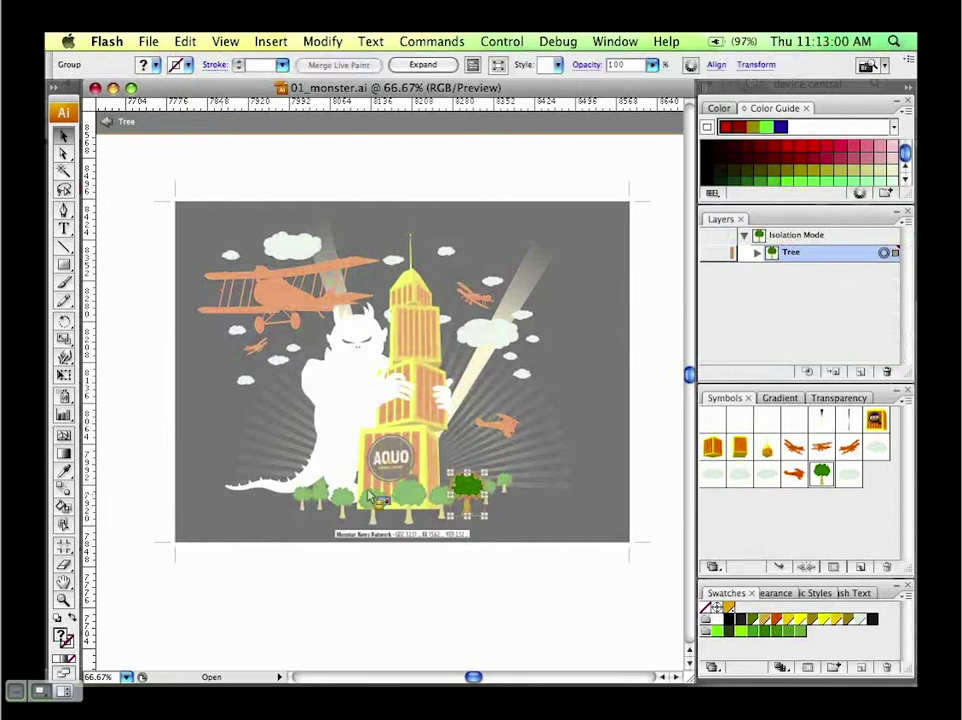
Step: Fill the Tree symbol's foliage with the orange swatch using Live Paint Bucket and exit isolation mode
{"action": "left_click", "coordinate": [68, 510]}
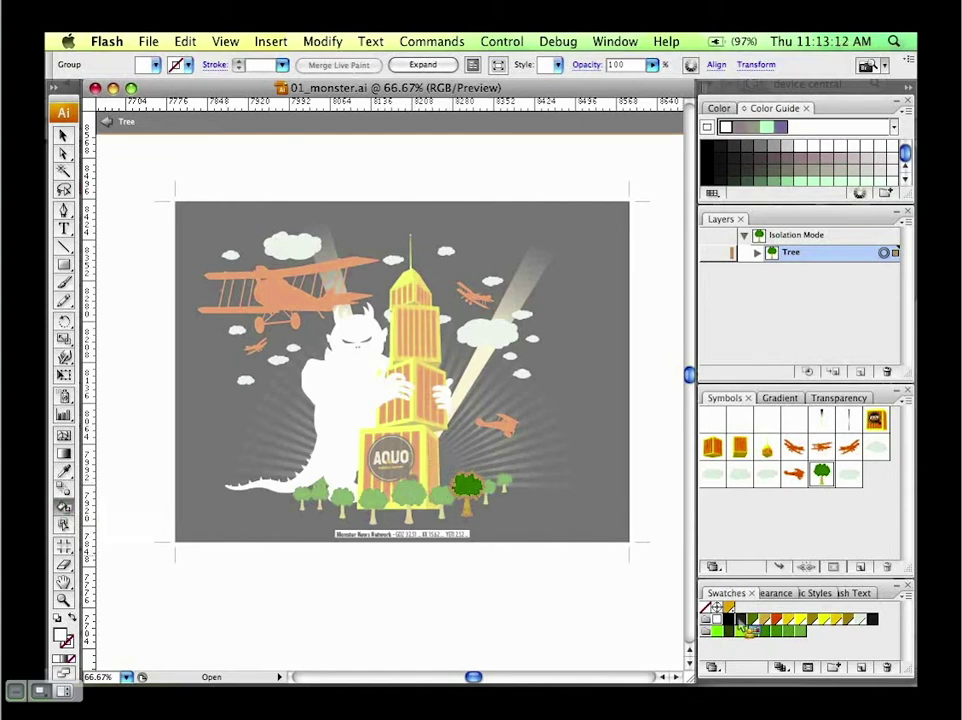
{"action": "left_click", "coordinate": [707, 620]}
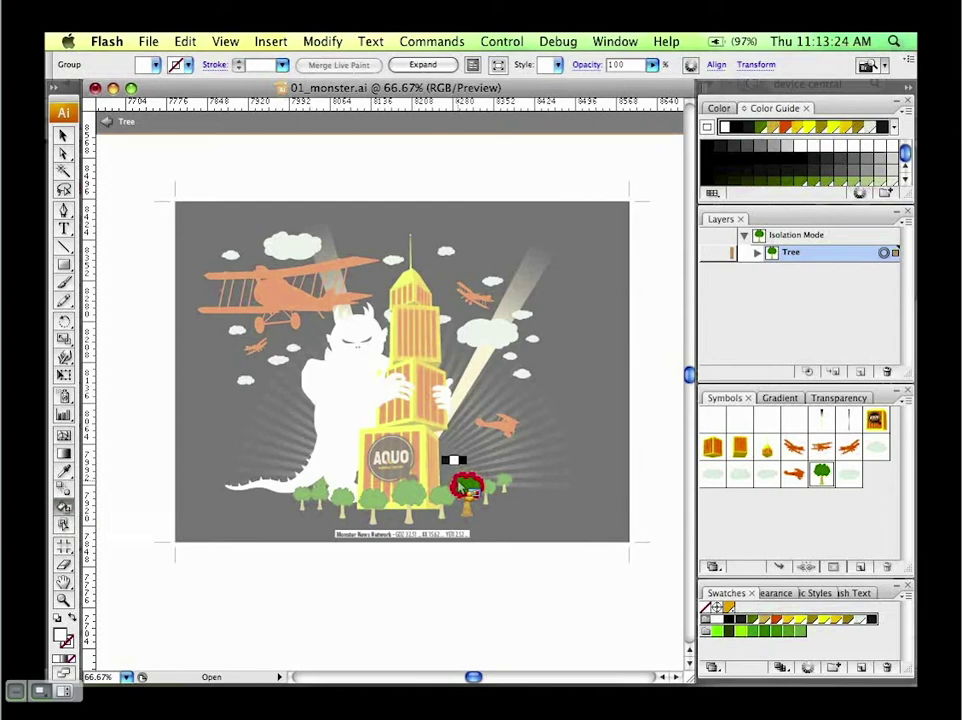
{"action": "key", "text": "Right"}
{"action": "key", "text": "Down"}
{"action": "key", "text": "Up"}
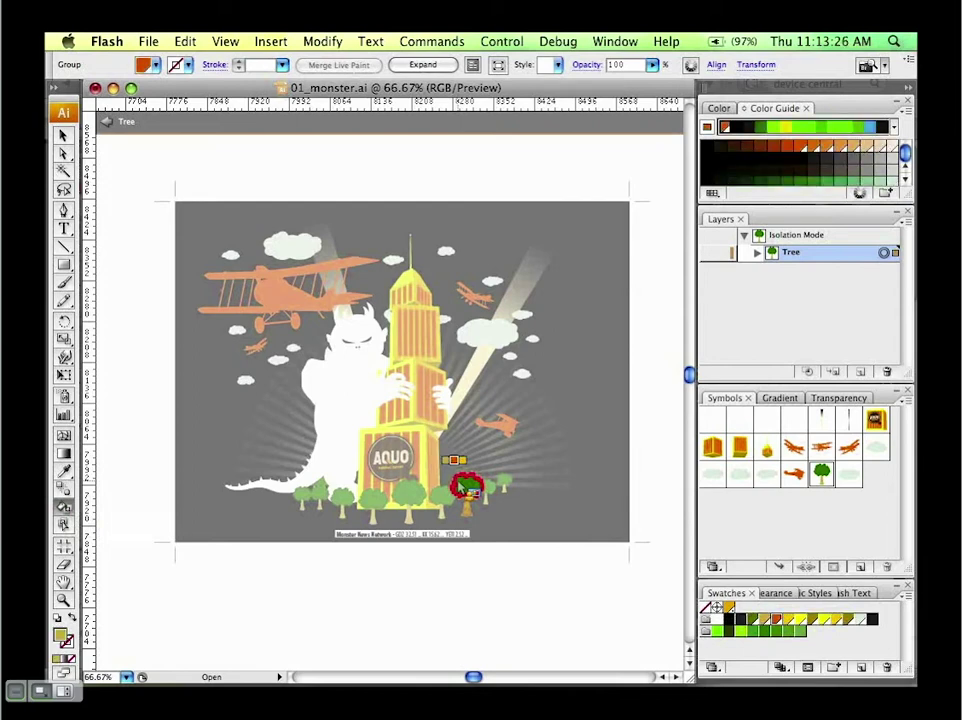
{"action": "left_click", "coordinate": [466, 488]}
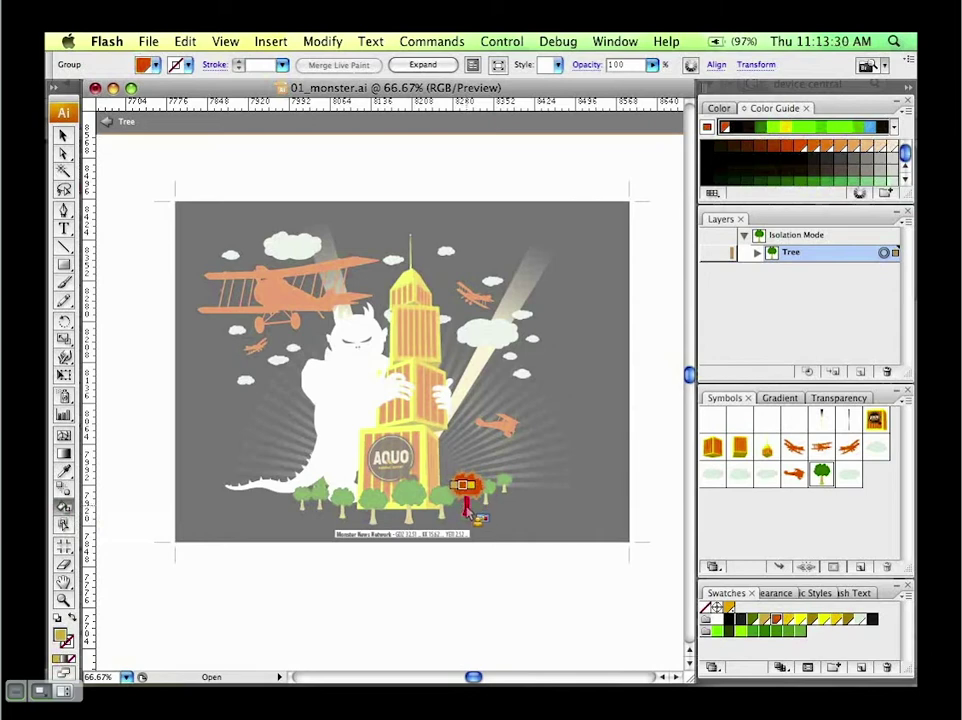
{"action": "left_click", "coordinate": [108, 124]}
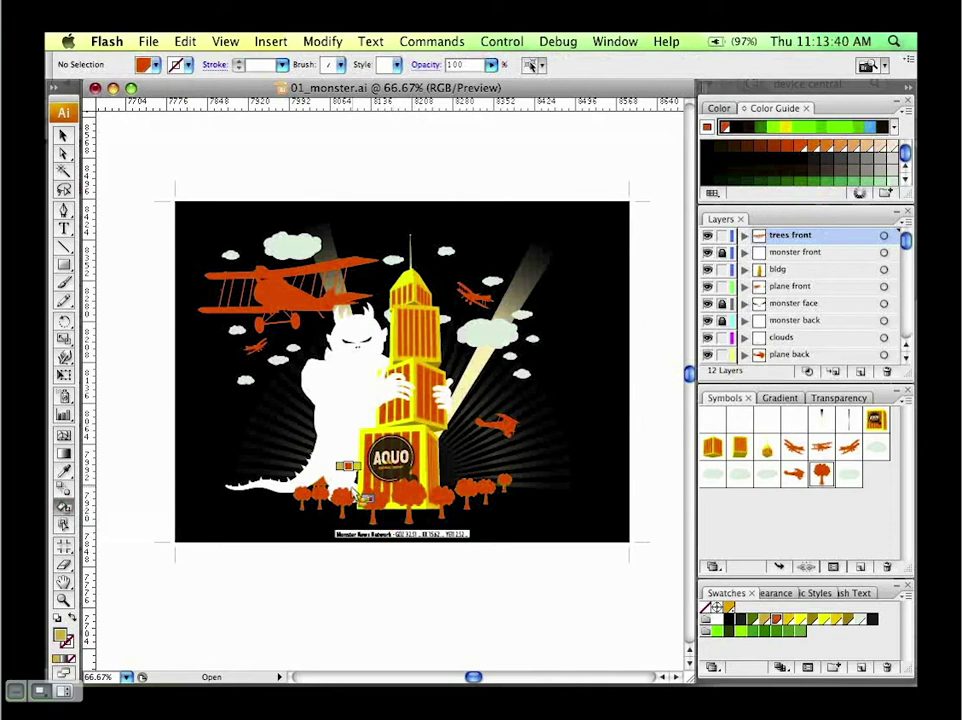
Step: Undo the orange foliage fill and leave the Tree symbol's isolation mode
{"action": "double_click", "coordinate": [440, 504]}
{"action": "left_click", "coordinate": [470, 496]}
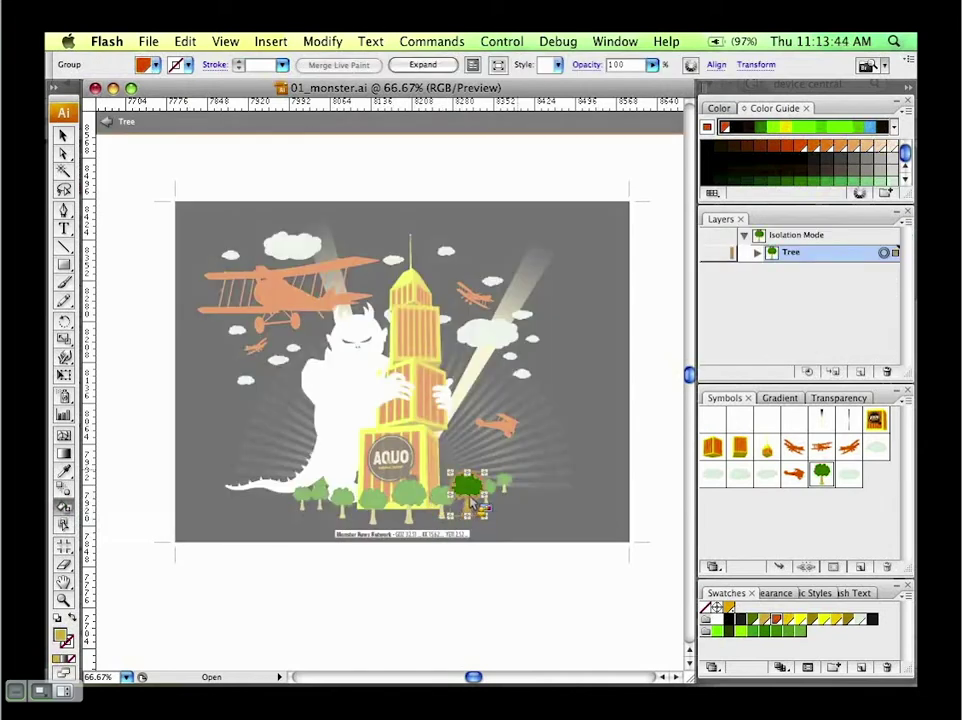
{"action": "left_click", "coordinate": [105, 121]}
{"action": "key", "text": "v"}
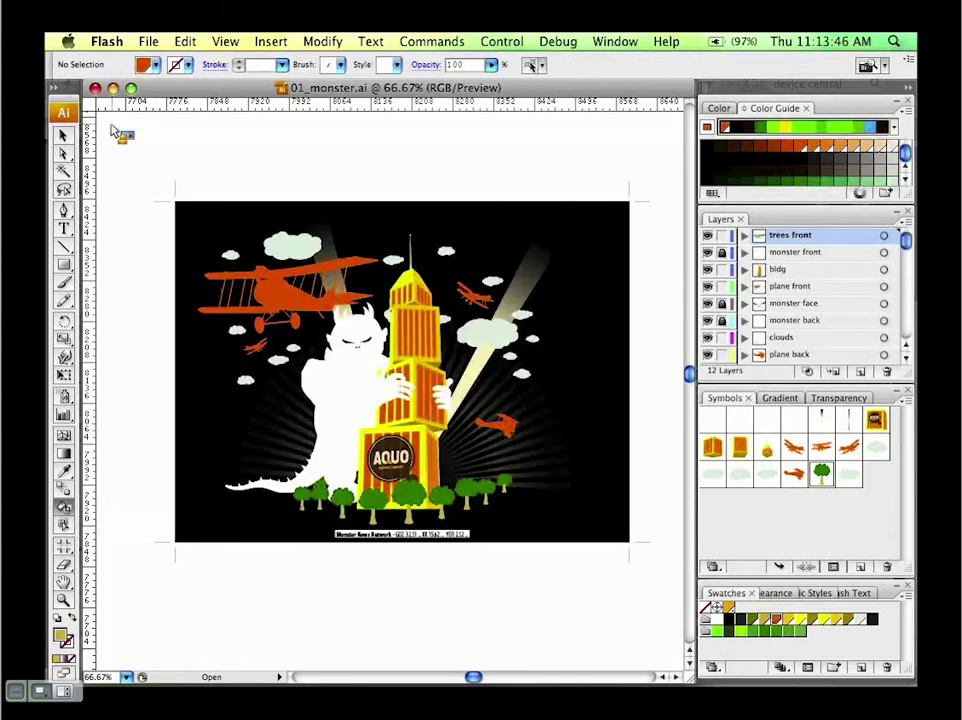
Step: Isolate the Monster News Network ticker group below the trees for editing
{"action": "left_click", "coordinate": [432, 541]}
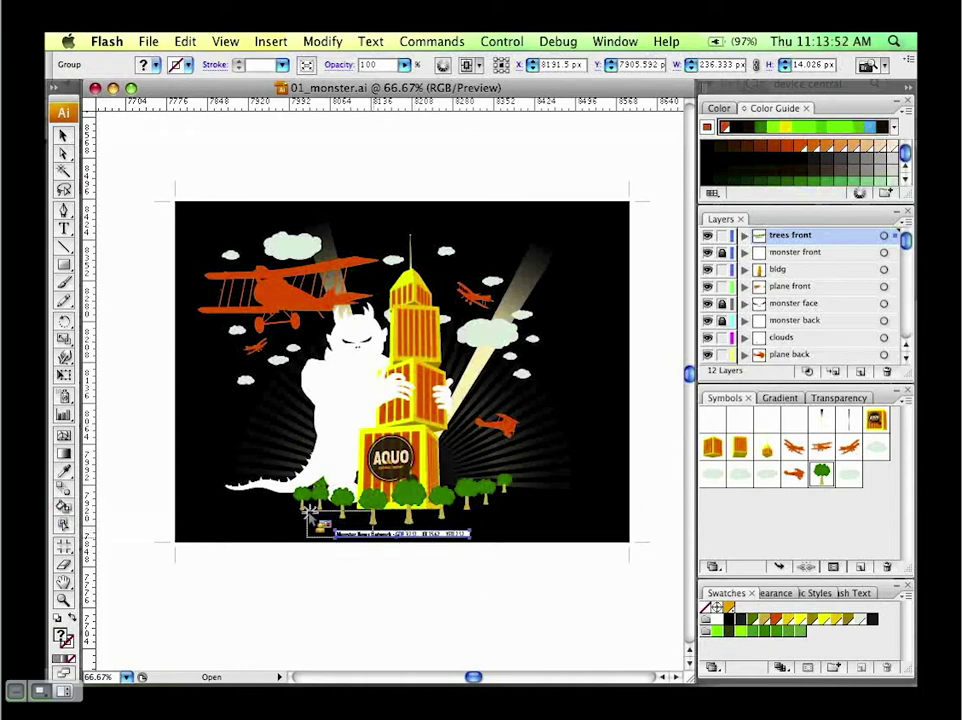
{"action": "left_click_drag", "start_coordinate": [310, 505], "coordinate": [502, 573]}
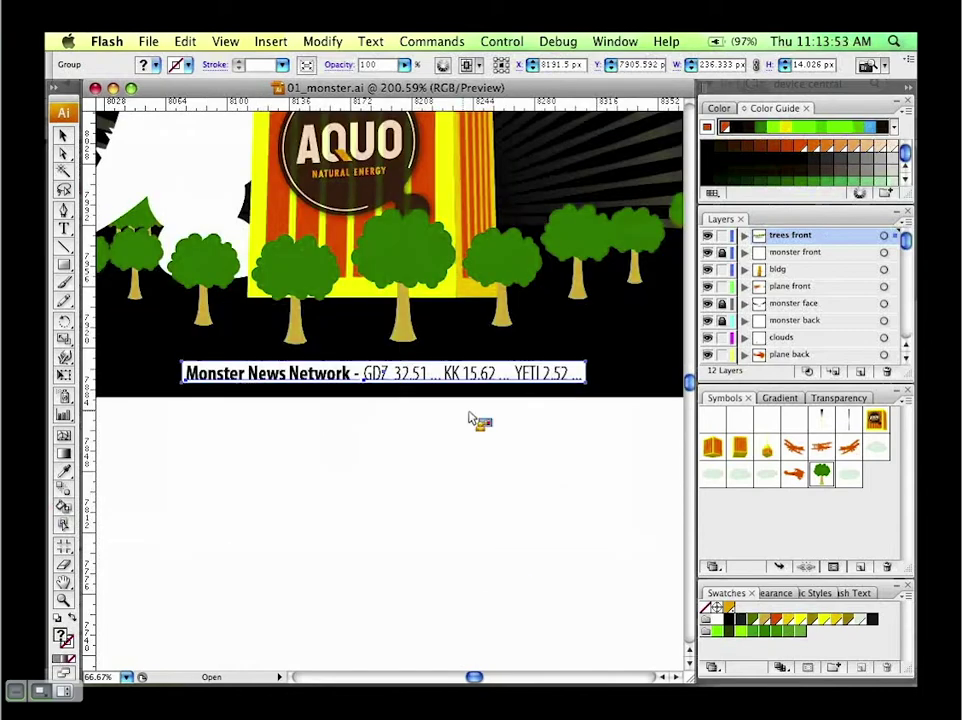
{"action": "key", "text": "v"}
{"action": "double_click", "coordinate": [406, 380]}
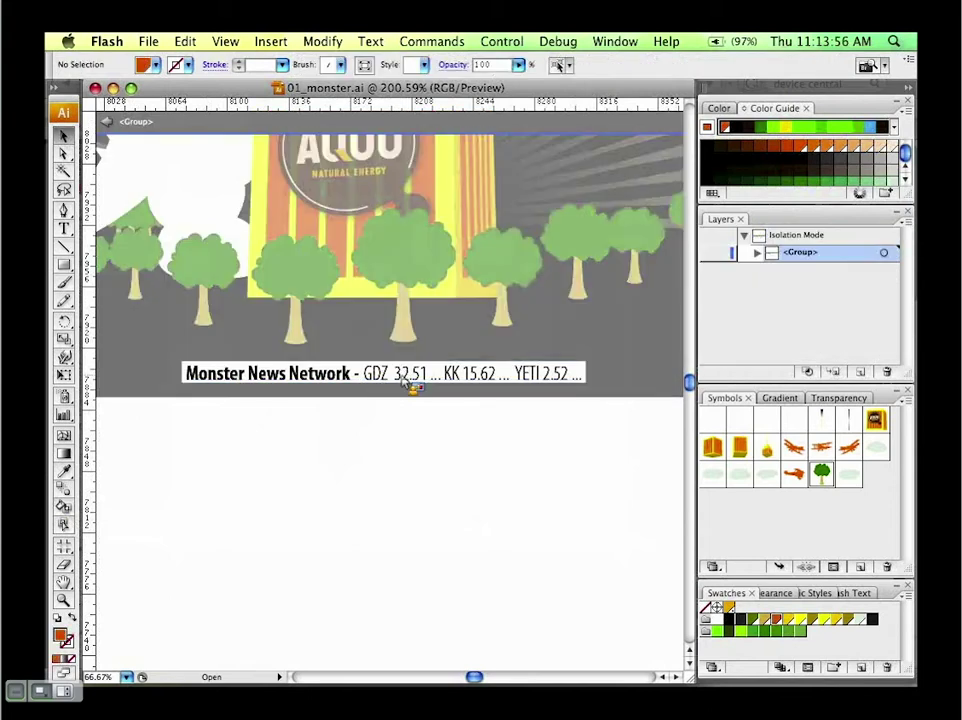
Step: Examine the Flash text type choices for the Monster News Network text, keeping it as Static Text
{"action": "left_click", "coordinate": [334, 384]}
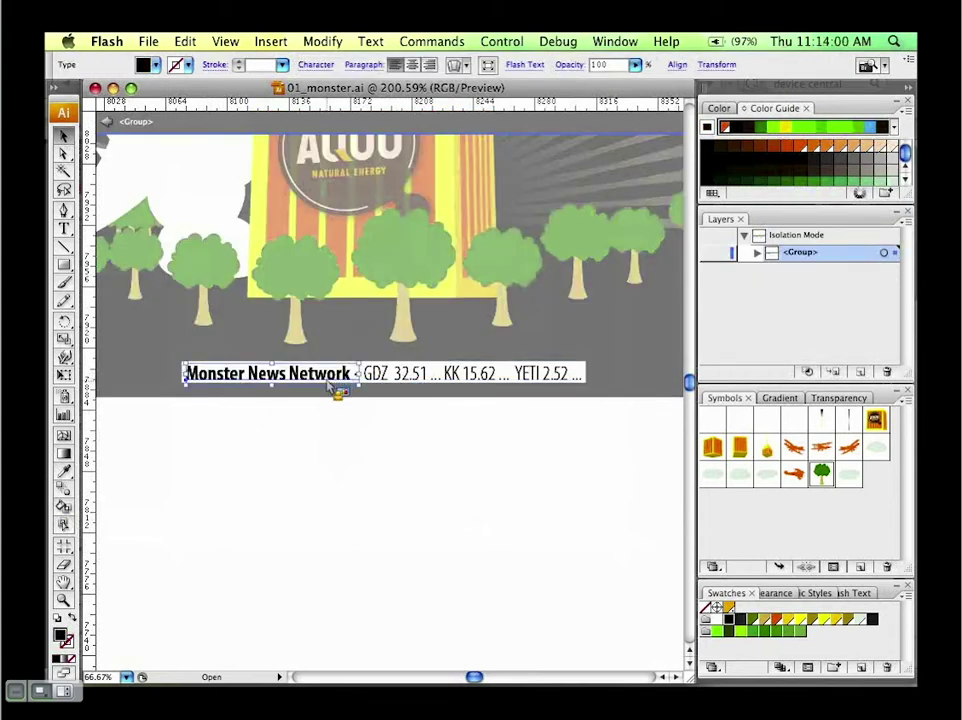
{"action": "left_click", "coordinate": [524, 66]}
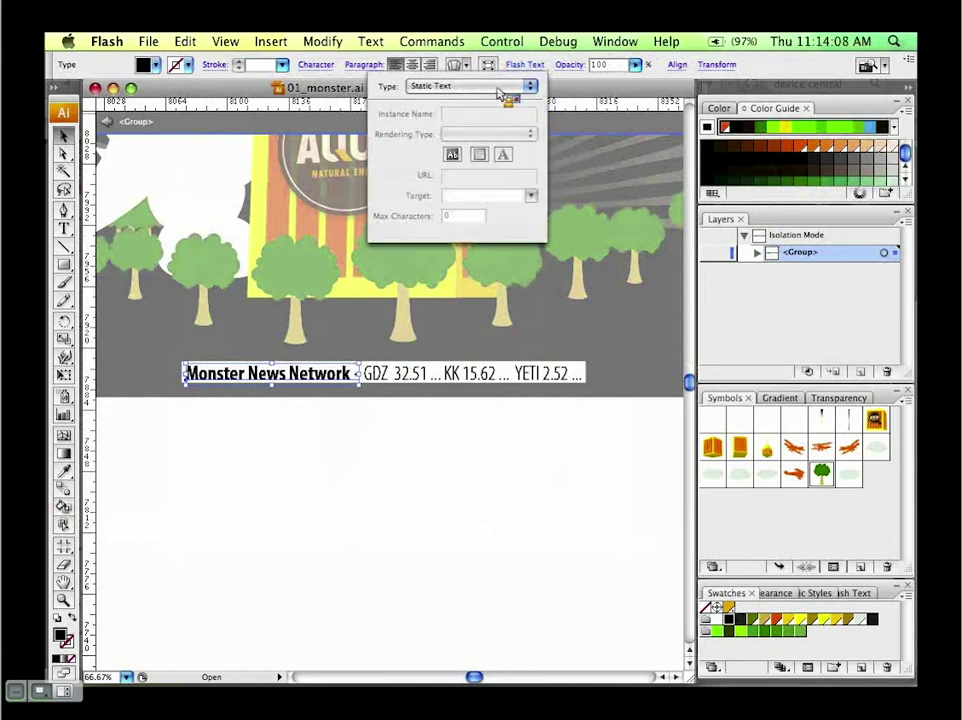
{"action": "left_click", "coordinate": [500, 88]}
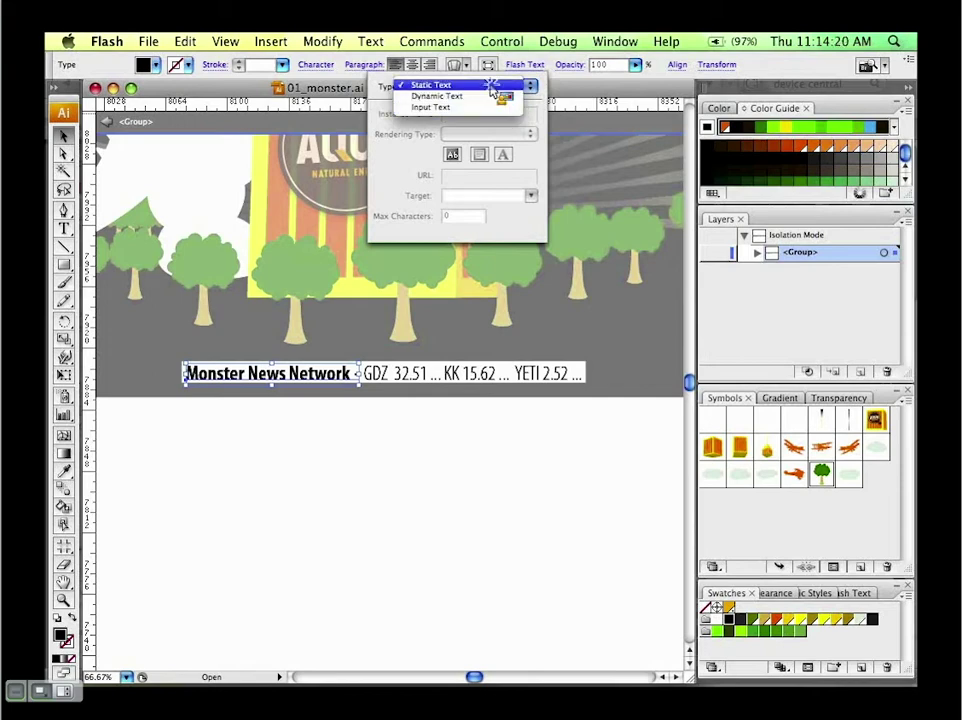
{"action": "left_click", "coordinate": [497, 87]}
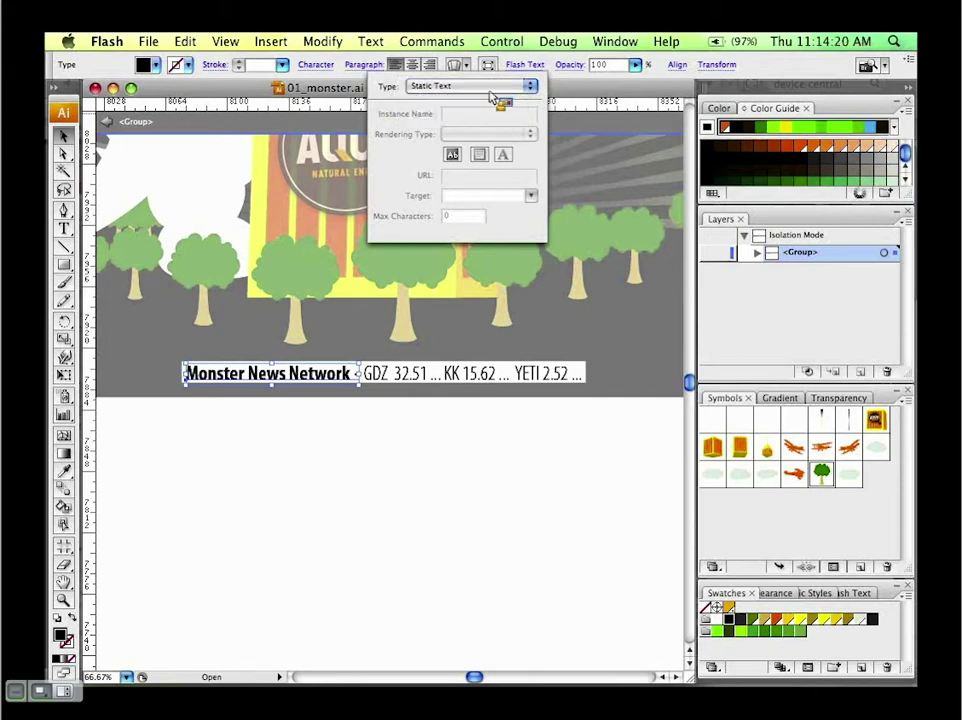
Step: Review the Flash text type and instance name of the stock quotes text in the ticker
{"action": "left_click", "coordinate": [465, 375]}
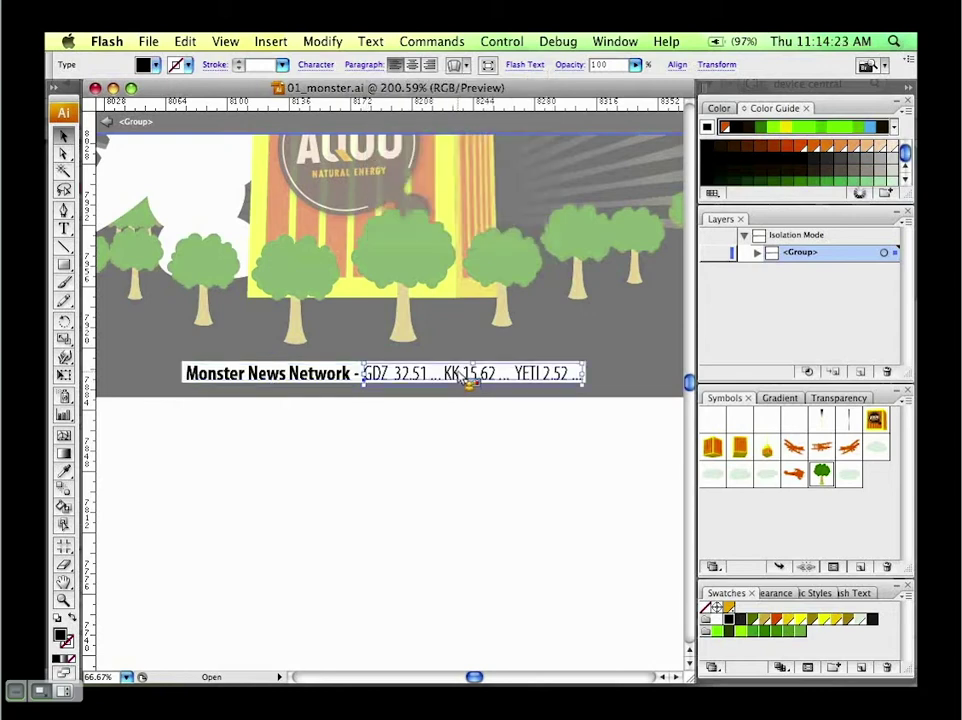
{"action": "left_click", "coordinate": [525, 64]}
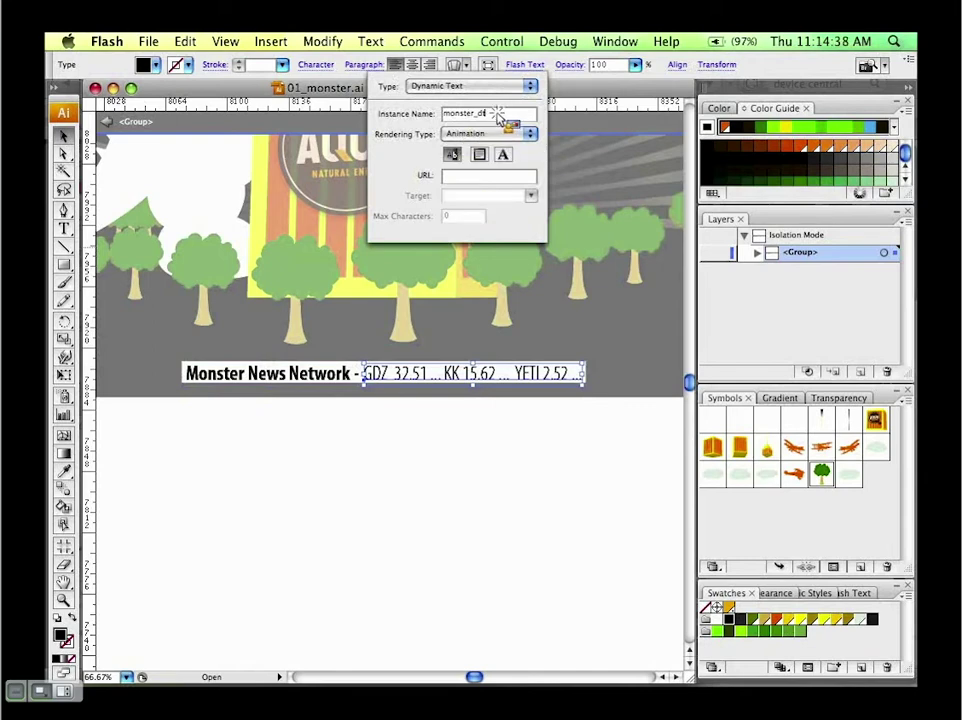
{"action": "mouse_move", "coordinate": [500, 113]}
{"action": "left_mouse_down"}
{"action": "mouse_move", "coordinate": [436, 116]}
{"action": "mouse_move", "coordinate": [498, 113]}
{"action": "mouse_move", "coordinate": [507, 133]}
{"action": "mouse_move", "coordinate": [455, 125]}
{"action": "mouse_move", "coordinate": [503, 125]}
{"action": "mouse_move", "coordinate": [491, 117]}
{"action": "left_mouse_up"}
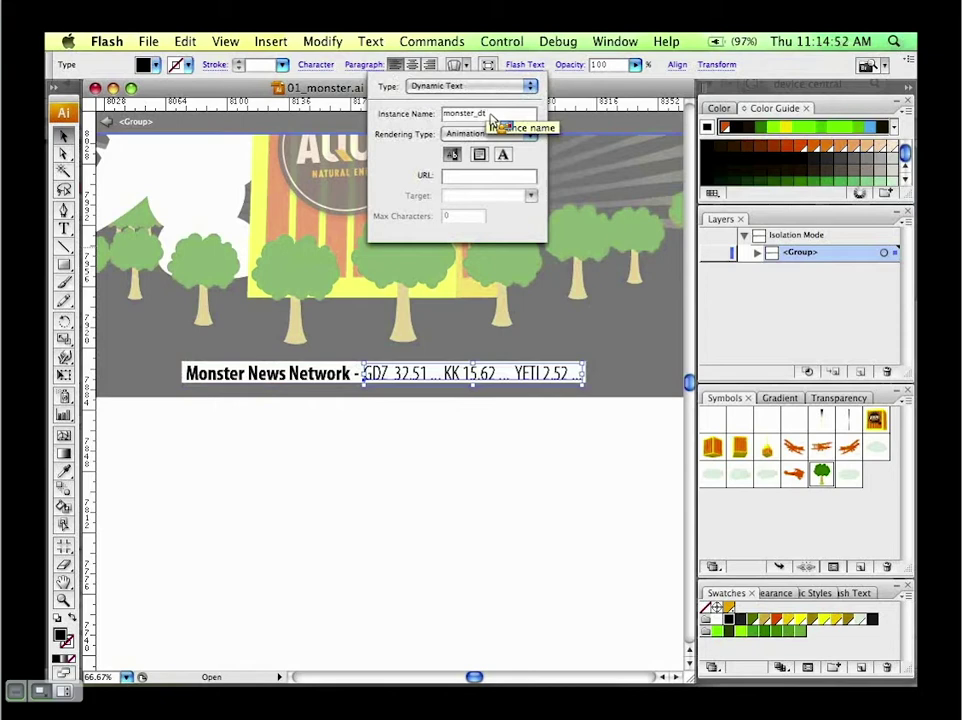
Step: Examine the Flash rendering type choices for the stock quotes text, keeping Animation, and close its text settings
{"action": "left_click_drag", "start_coordinate": [492, 120], "coordinate": [507, 140]}
{"action": "left_click", "coordinate": [500, 138]}
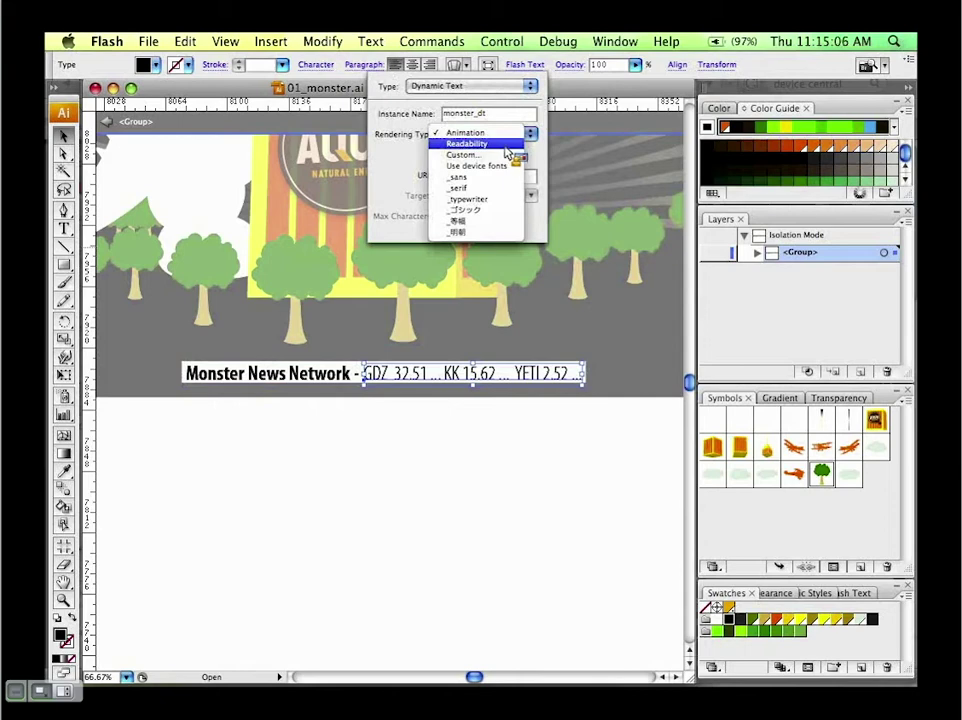
{"action": "left_click", "coordinate": [535, 136]}
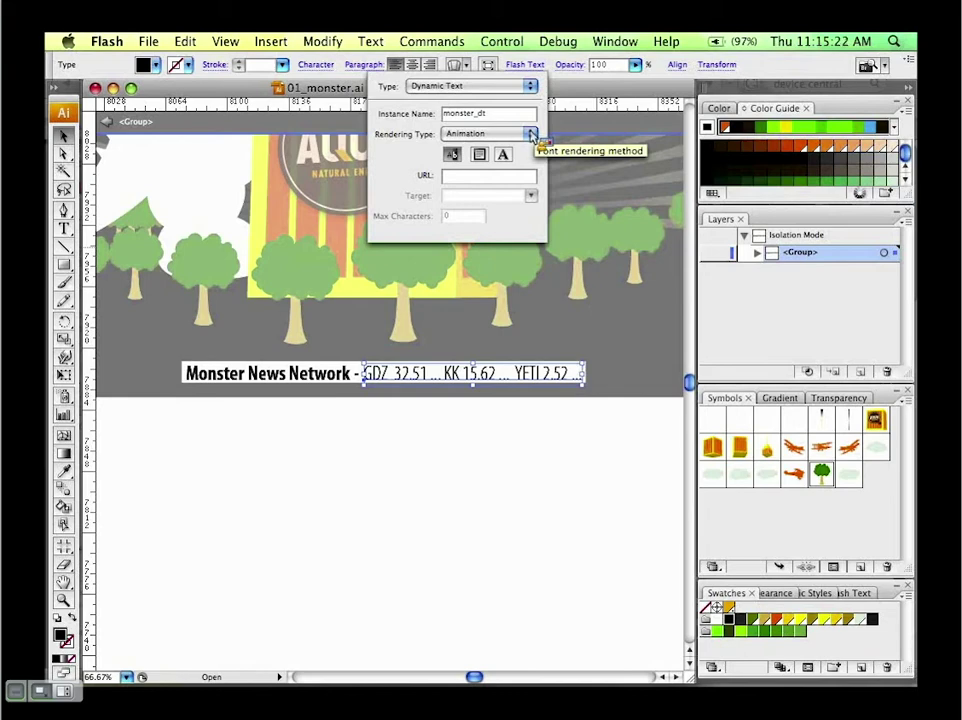
{"action": "left_click", "coordinate": [532, 134]}
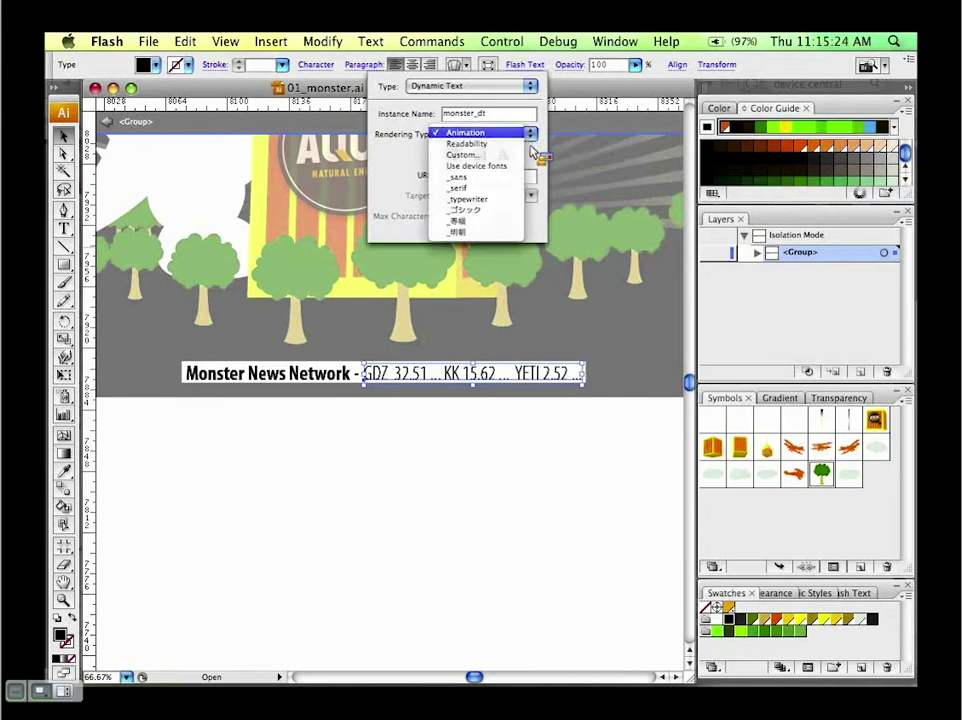
{"action": "left_click", "coordinate": [533, 150]}
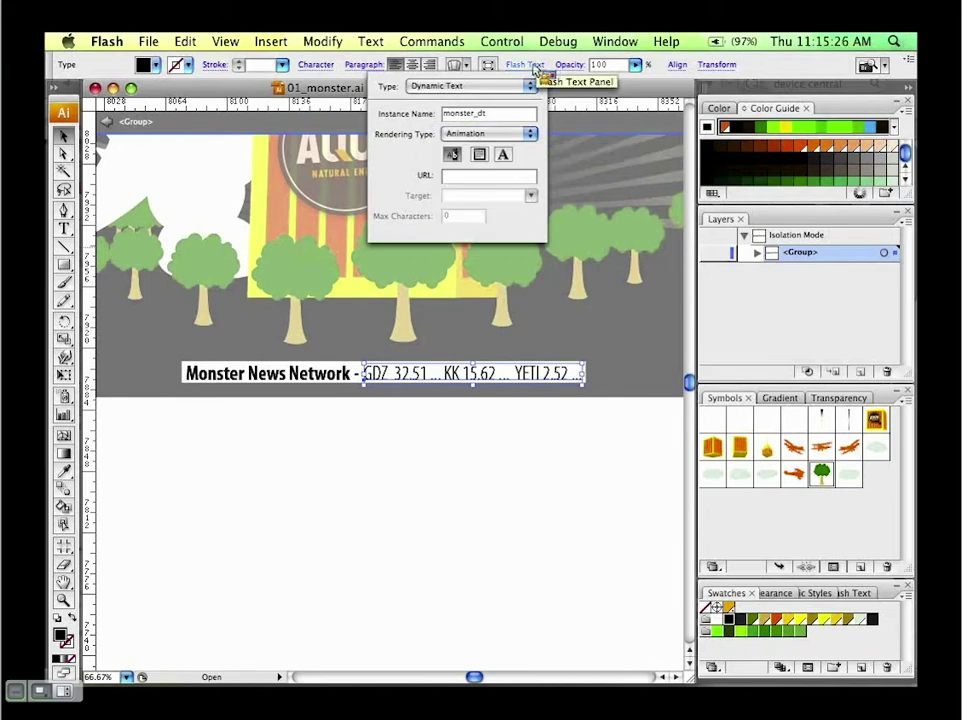
{"action": "left_click", "coordinate": [535, 68]}
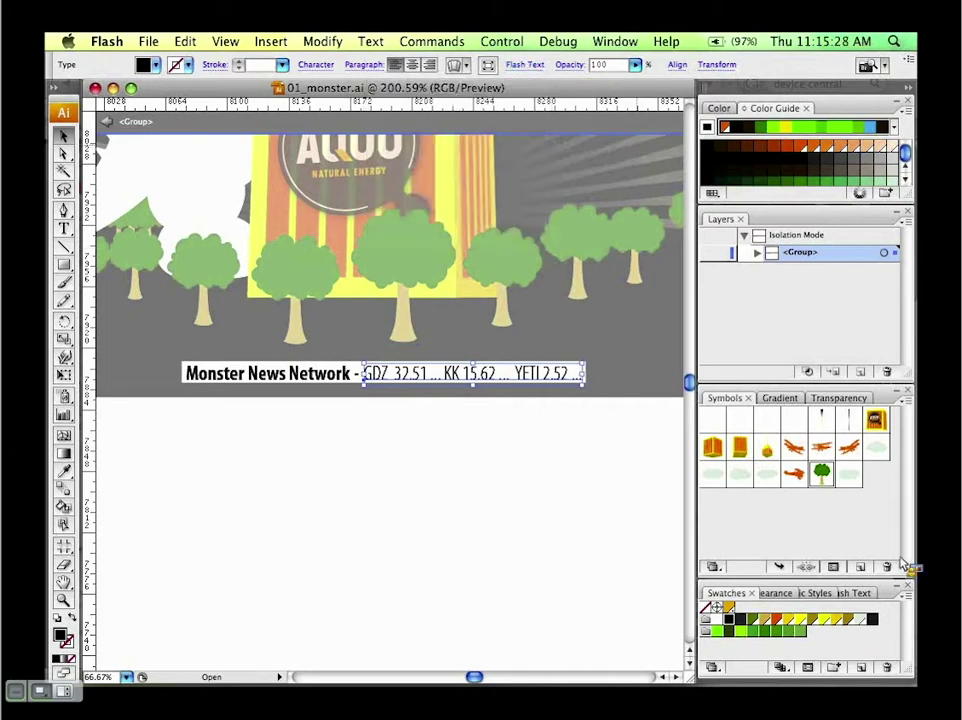
Step: Show the docked Flash Text settings for the stock quotes and review the rendering types there, keeping Animation
{"action": "left_click", "coordinate": [870, 596]}
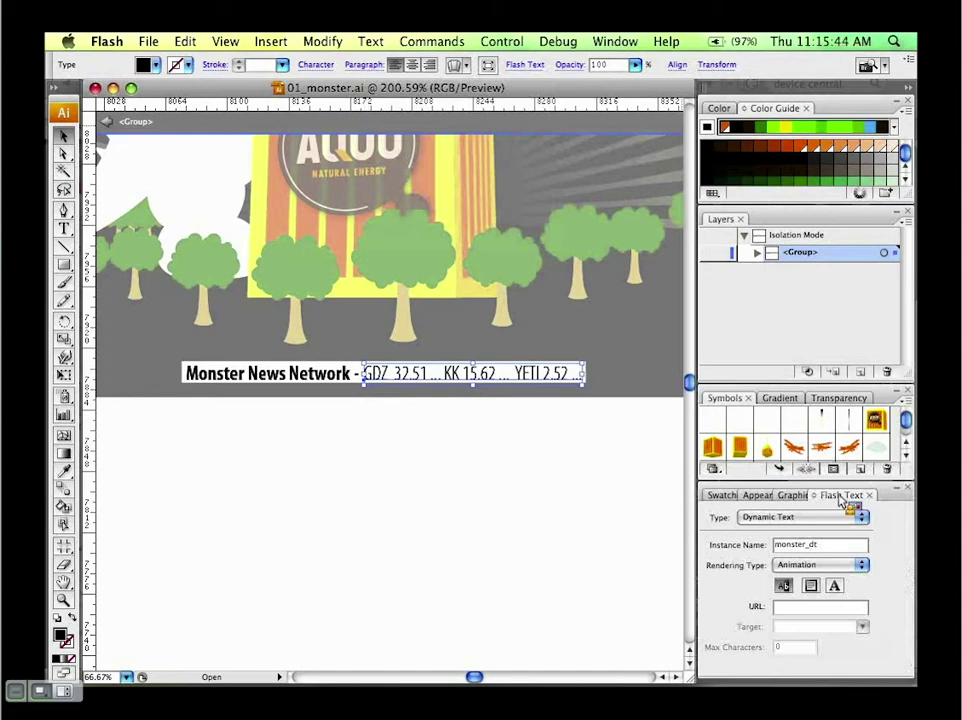
{"action": "left_click", "coordinate": [822, 567]}
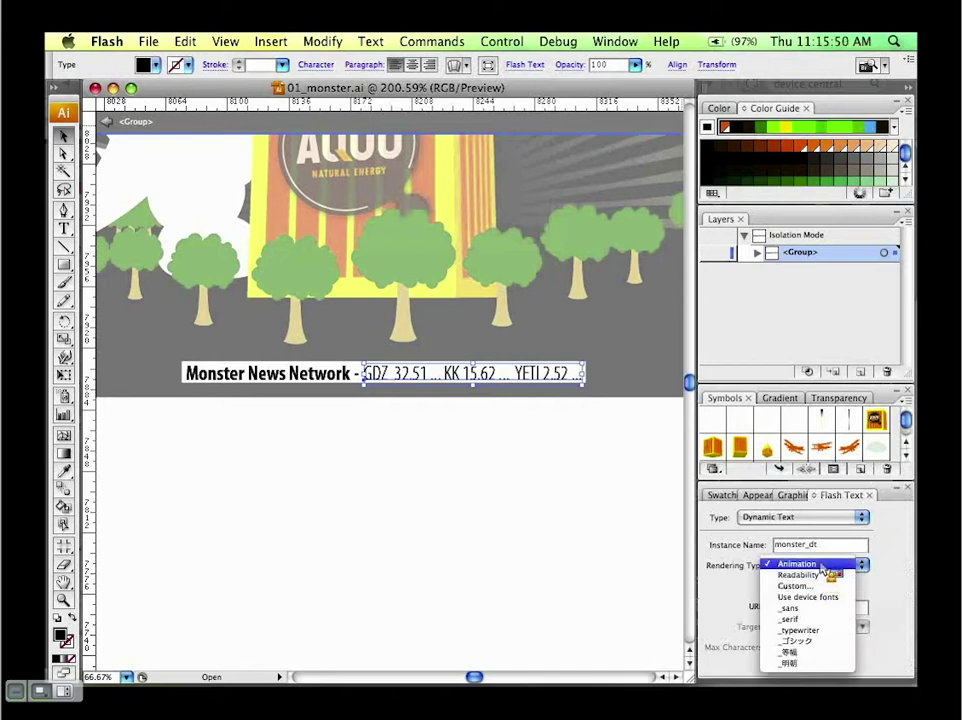
{"action": "left_click", "coordinate": [908, 548]}
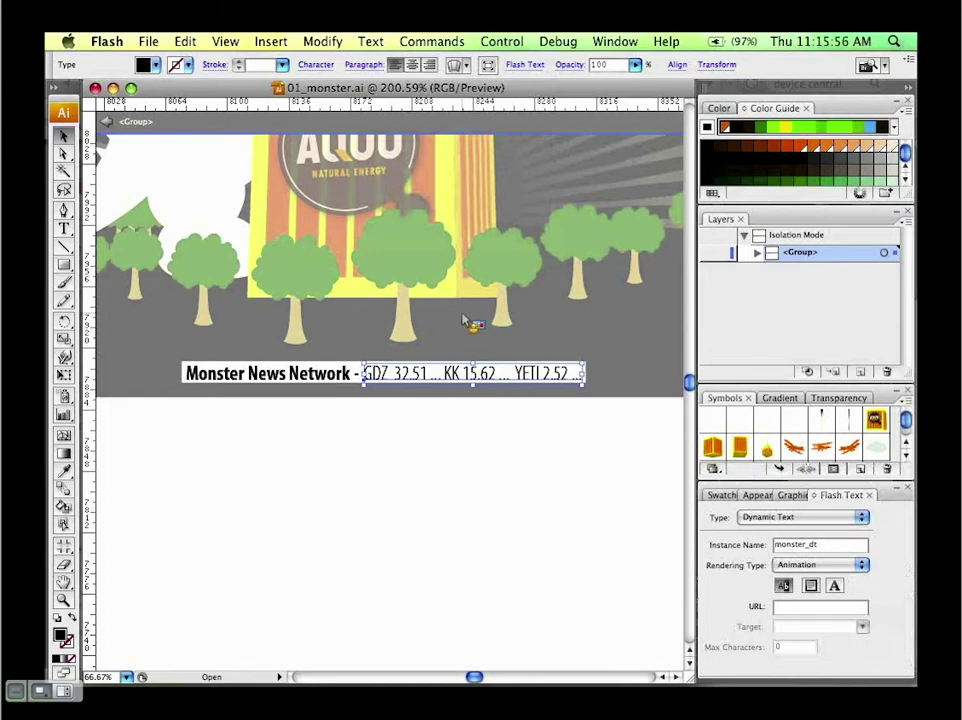
Step: Leave the ticker group's isolation mode and deselect the stock quotes text in the full artwork
{"action": "key", "text": "super+minus"}
{"action": "key", "text": "super+minus"}
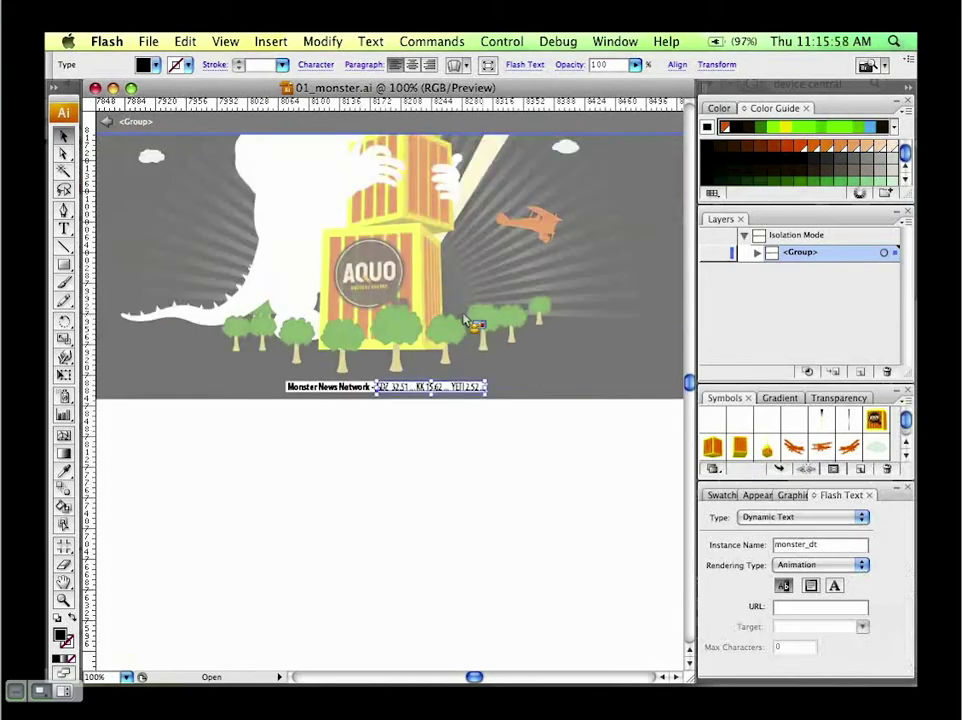
{"action": "scroll", "coordinate": [466, 320], "scroll_direction": "up", "scroll_amount": 2}
{"action": "scroll", "coordinate": [466, 320], "scroll_direction": "up", "scroll_amount": 5}
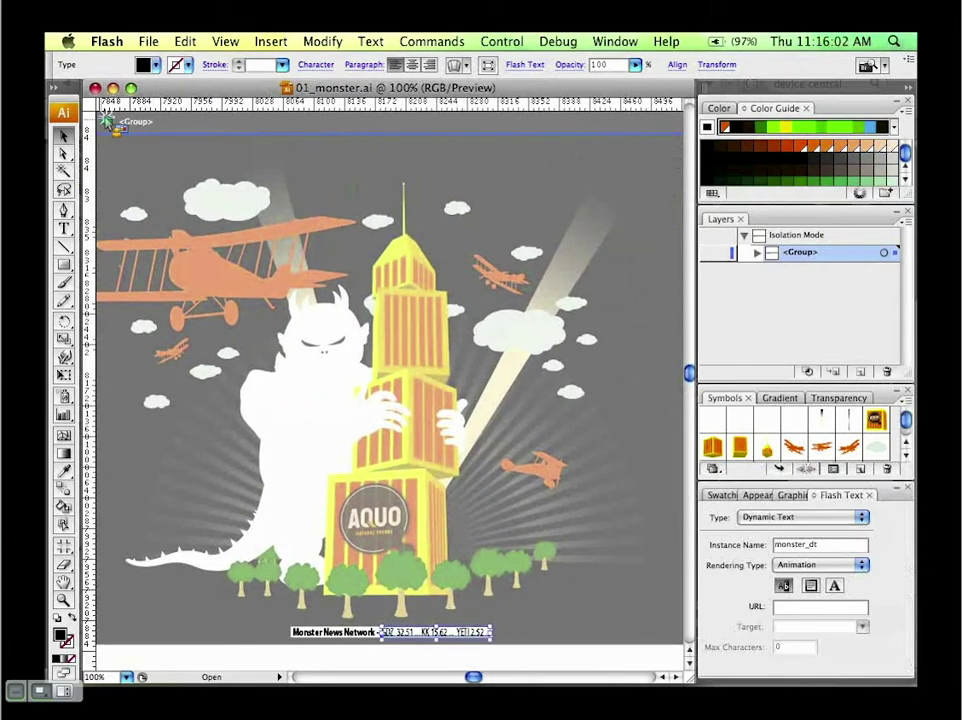
{"action": "key", "text": "Escape"}
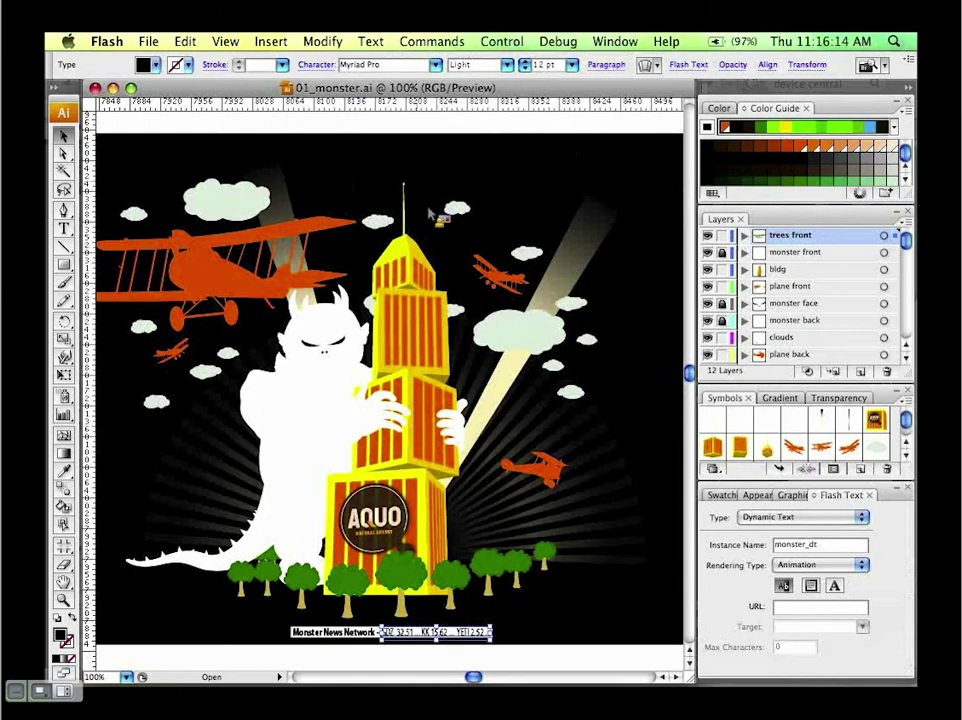
{"action": "left_click", "coordinate": [440, 177]}
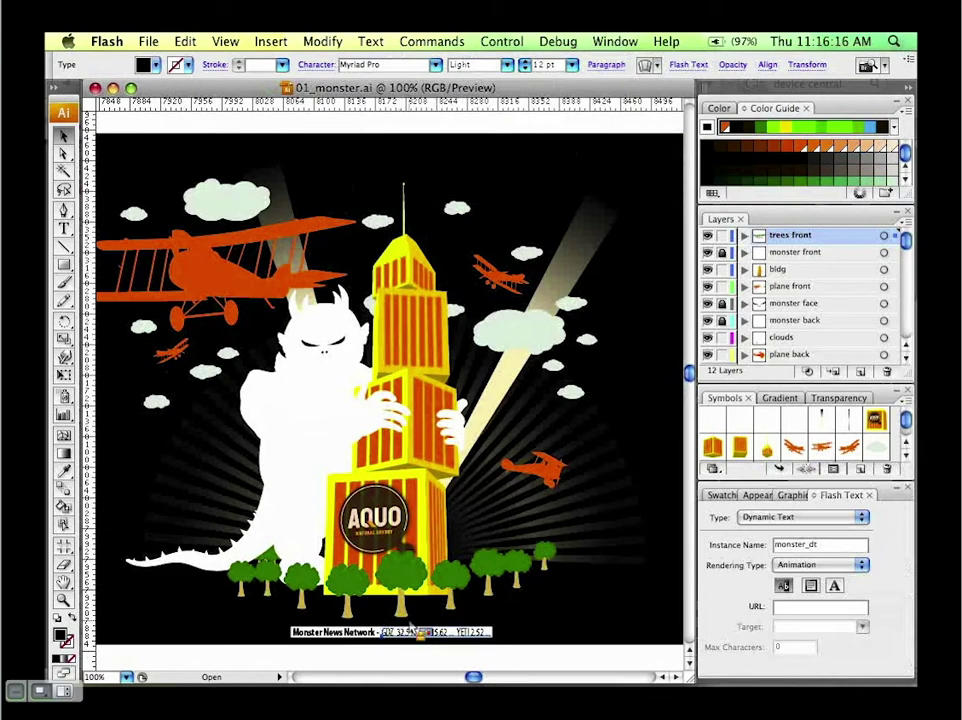
Step: Return to Illustrator and expand the layer list of 01_monster.ai to review its layers from trees front to background
{"action": "key", "text": "super+Tab"}
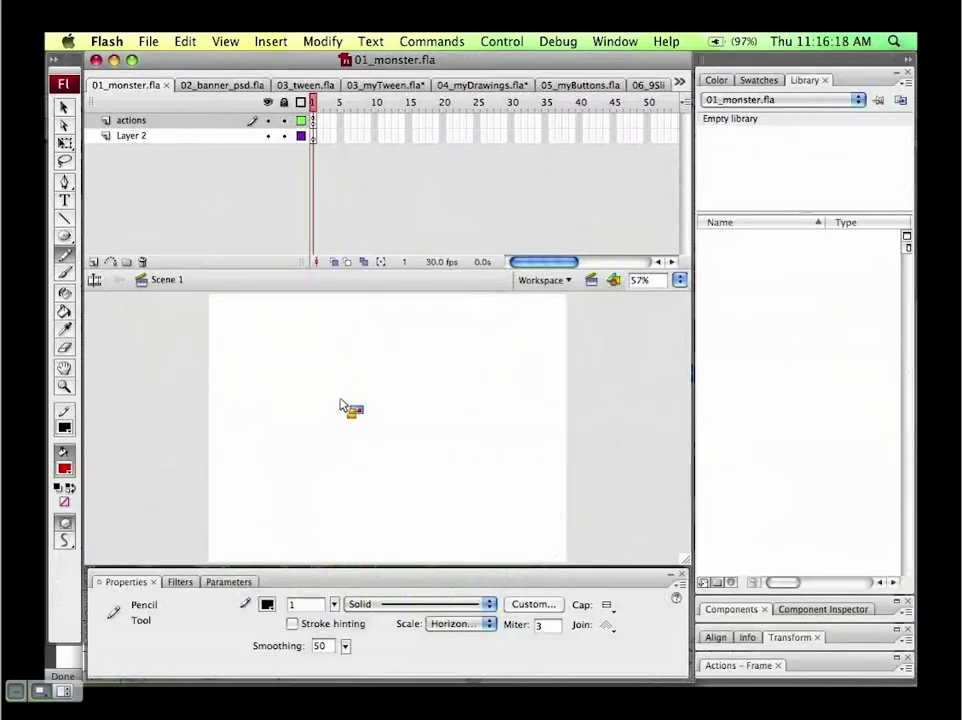
{"action": "key", "text": "super+Tab"}
{"action": "left_click", "coordinate": [316, 370]}
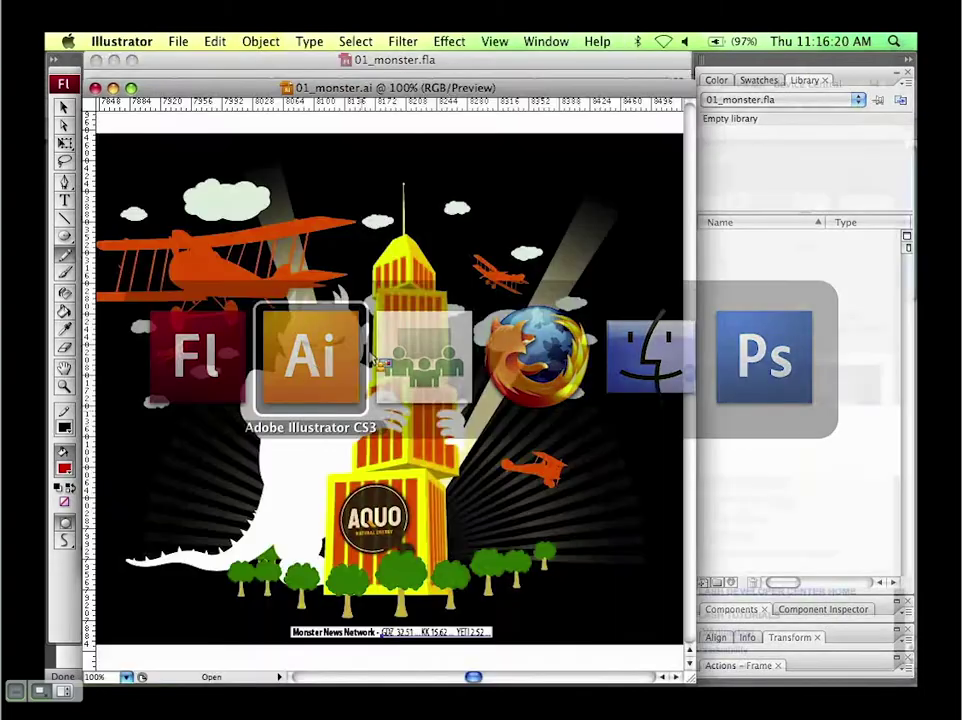
{"action": "left_click_drag", "start_coordinate": [800, 383], "coordinate": [793, 413]}
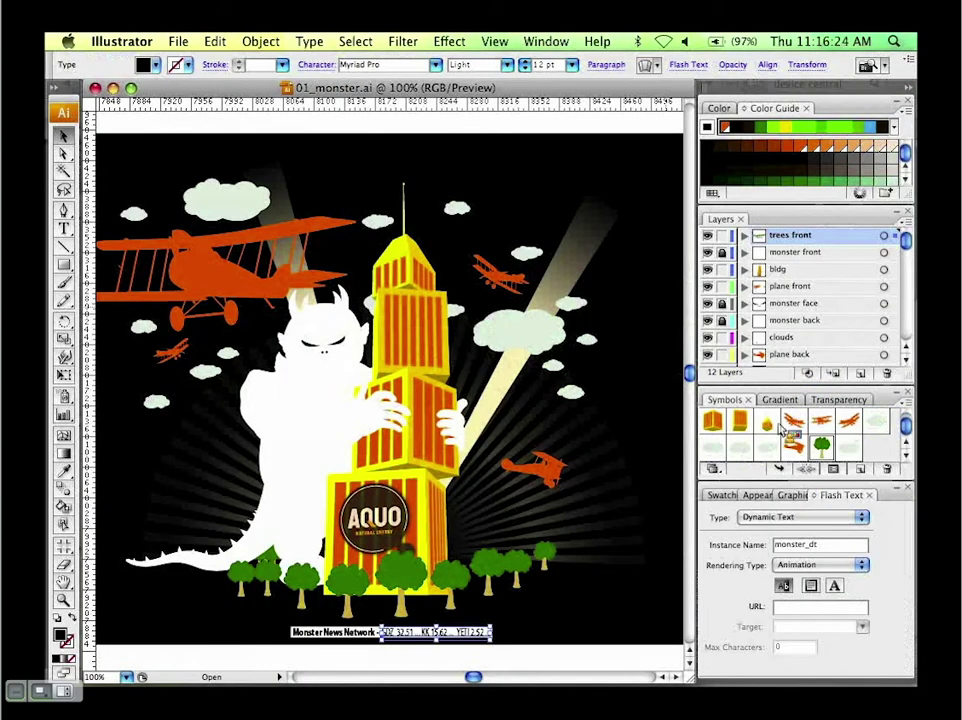
{"action": "double_click", "coordinate": [887, 400]}
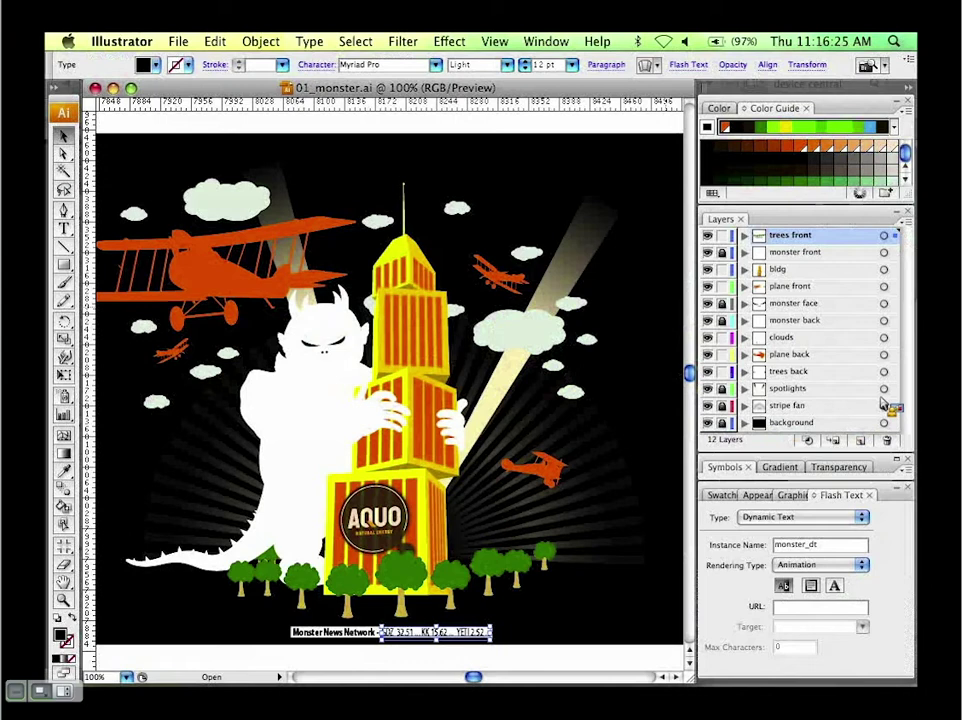
{"action": "double_click", "coordinate": [886, 494]}
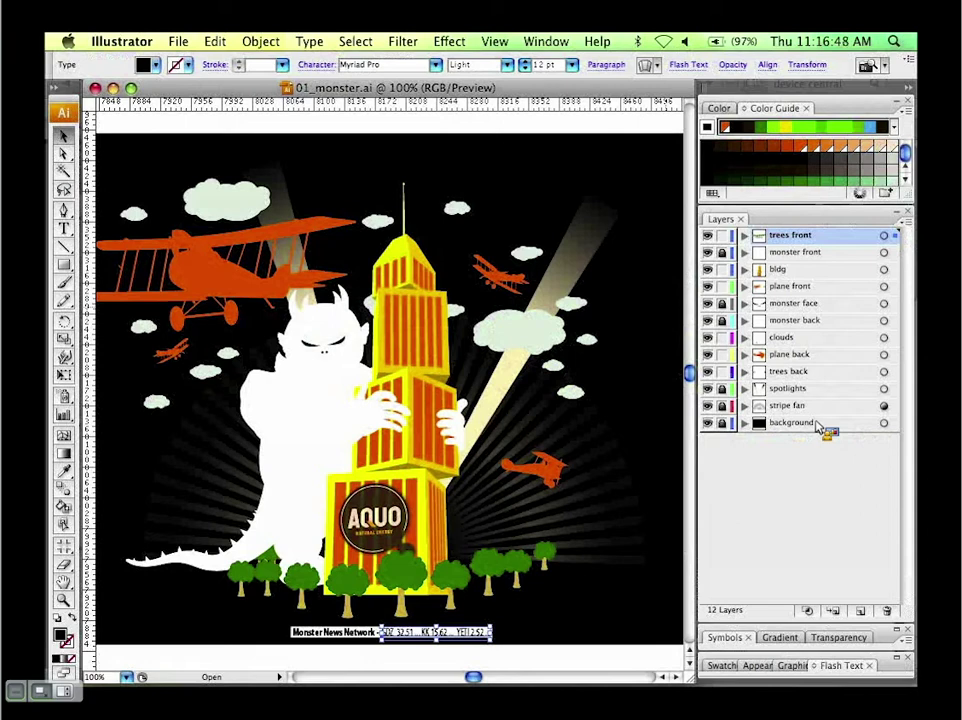
{"action": "left_click_drag", "start_coordinate": [818, 428], "coordinate": [746, 243]}
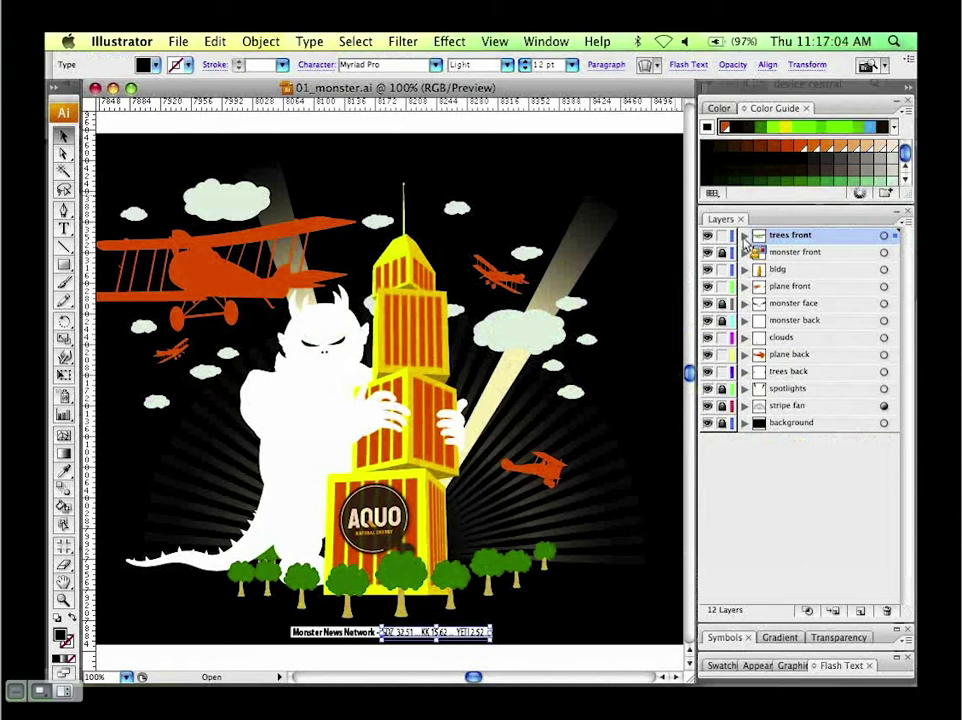
{"action": "left_click_drag", "start_coordinate": [745, 243], "coordinate": [773, 592]}
Step: Switch to Flash and examine the #include script line on frame 1 of the actions layer in 01_monster.fla
{"action": "key", "text": "super+Tab"}
{"action": "left_click", "coordinate": [845, 665]}
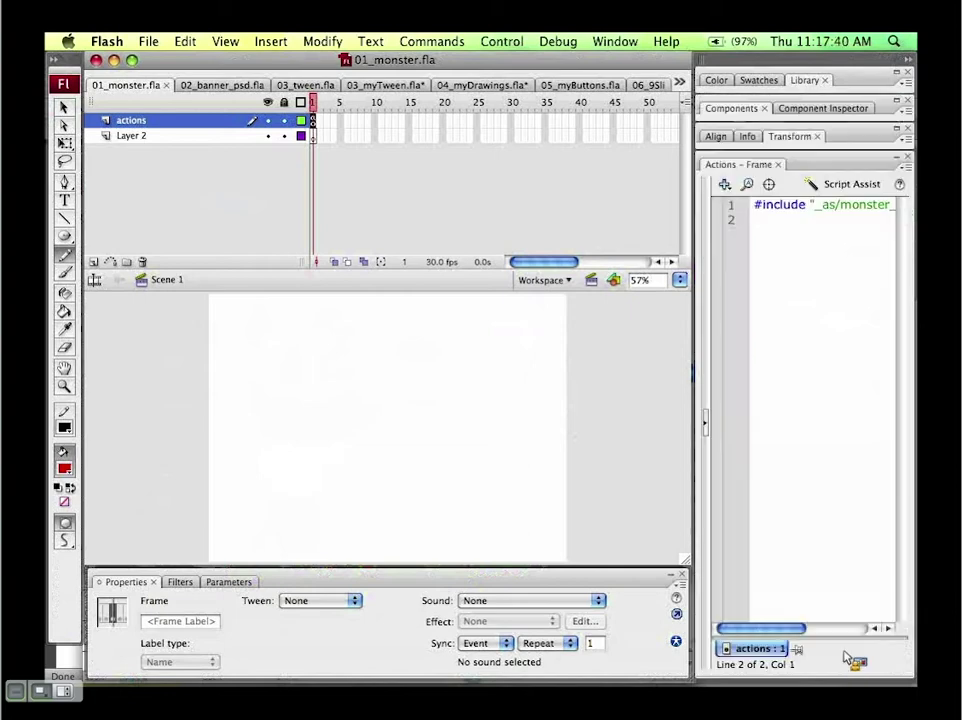
{"action": "left_click_drag", "start_coordinate": [759, 210], "coordinate": [893, 208]}
{"action": "left_click", "coordinate": [868, 216]}
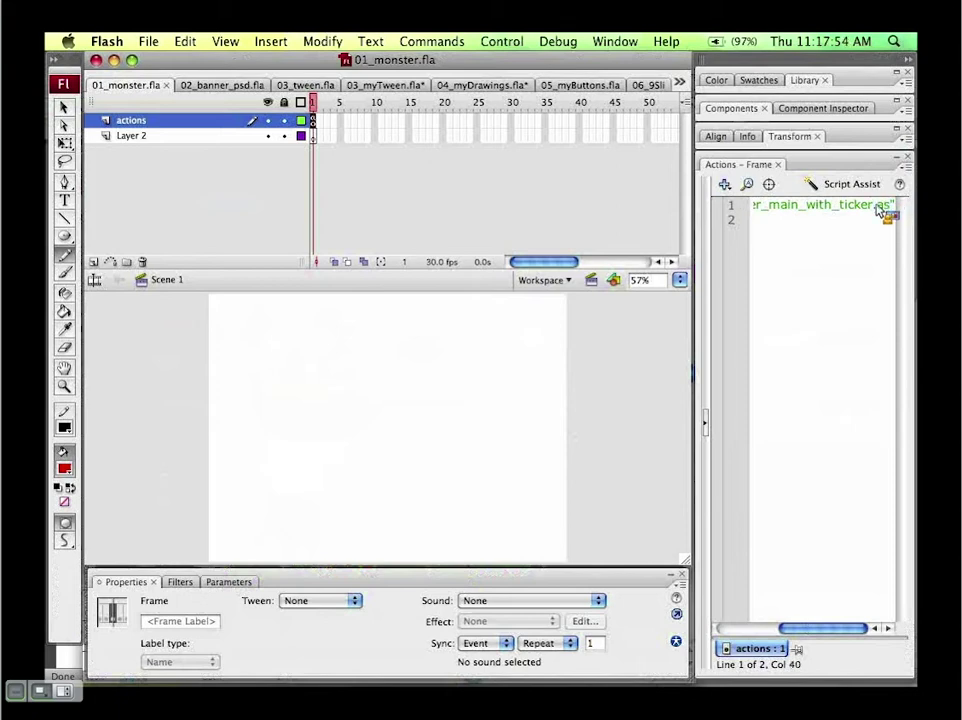
{"action": "left_click_drag", "start_coordinate": [895, 209], "coordinate": [760, 205]}
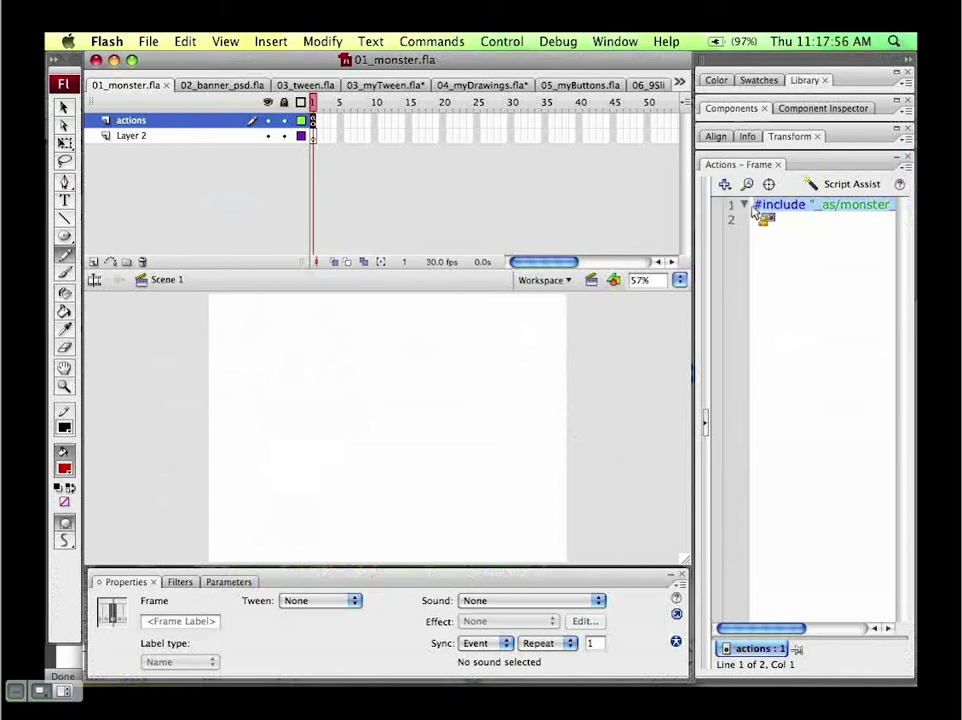
{"action": "left_click", "coordinate": [762, 206]}
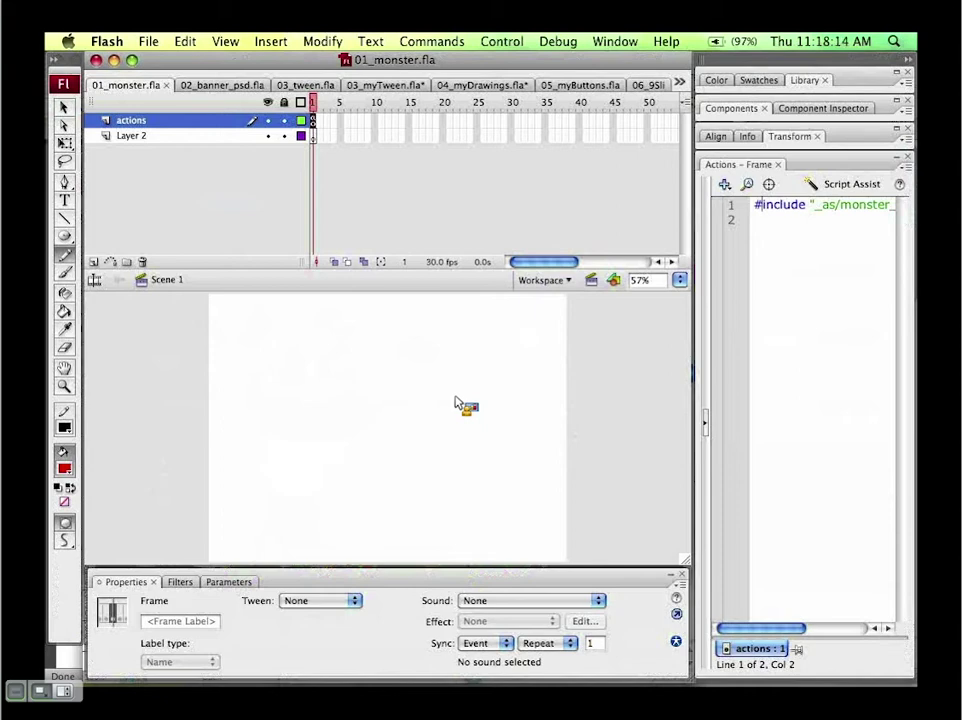
{"action": "left_click_drag", "start_coordinate": [815, 204], "coordinate": [906, 215]}
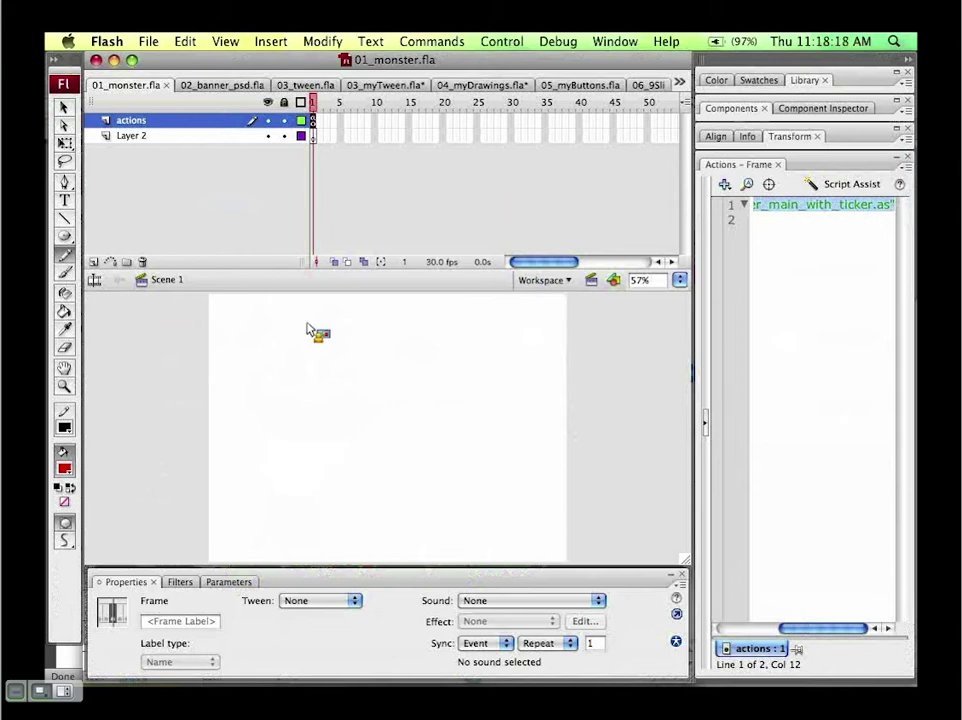
{"action": "left_click_drag", "start_coordinate": [308, 329], "coordinate": [313, 355]}
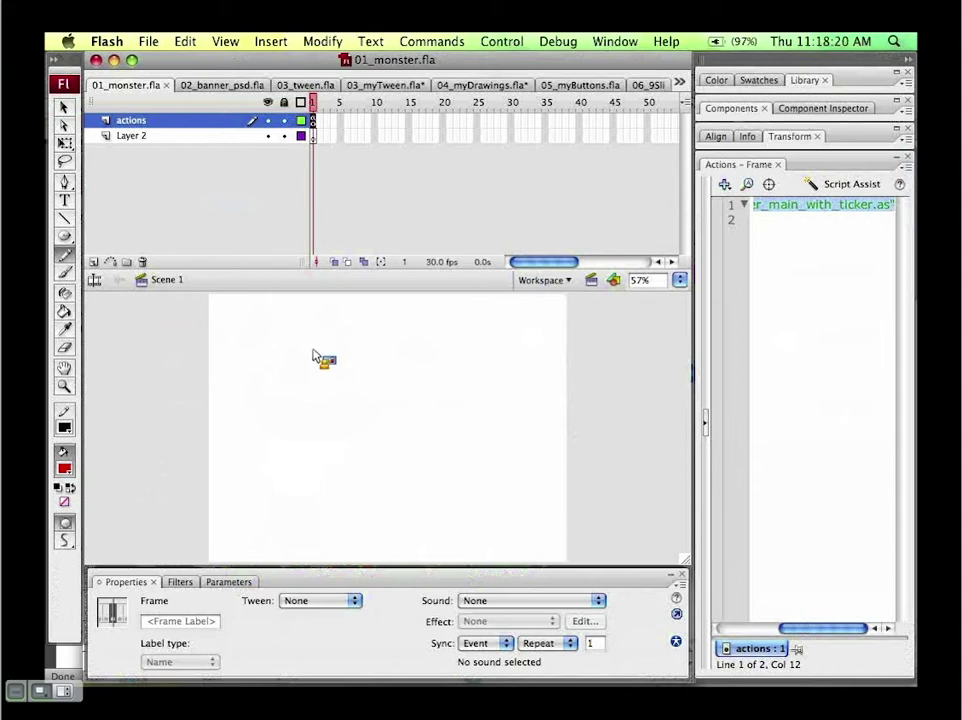
Step: Start importing 01_monster.ai from the 01_FL folder to the stage of 01_monster.fla
{"action": "left_click_drag", "start_coordinate": [313, 355], "coordinate": [150, 64]}
{"action": "left_click", "coordinate": [148, 42]}
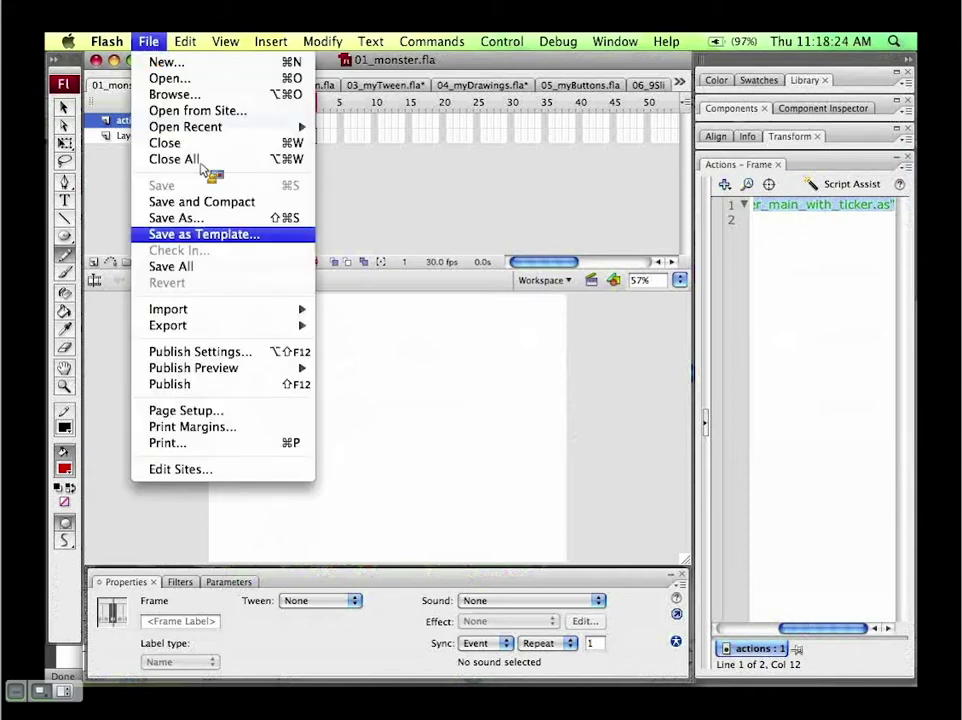
{"action": "mouse_move", "coordinate": [205, 318]}
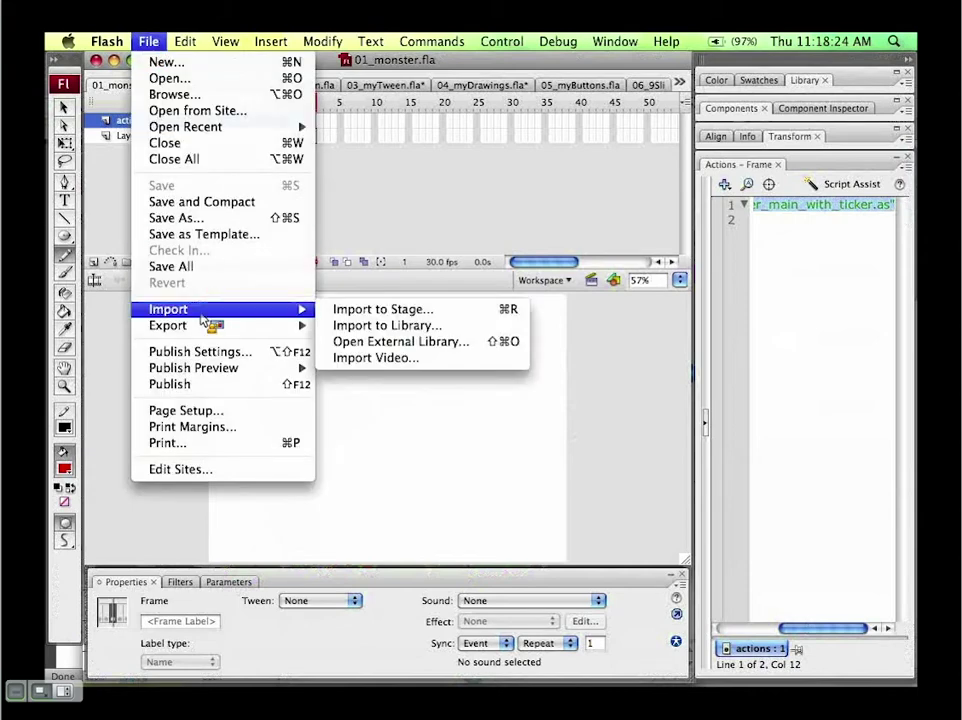
{"action": "left_click", "coordinate": [380, 309]}
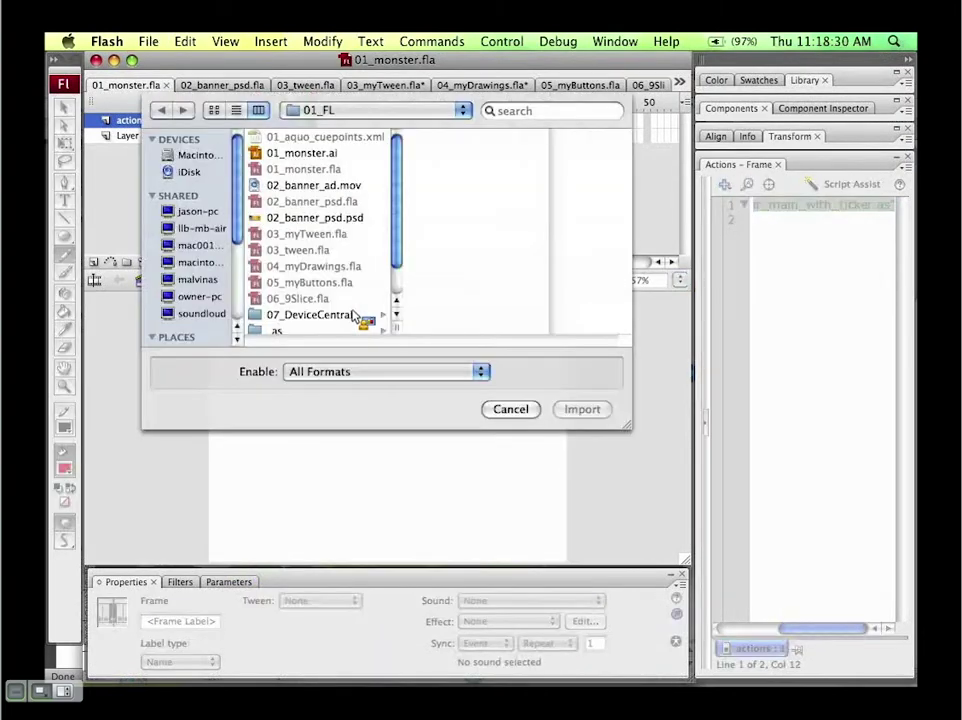
{"action": "left_click", "coordinate": [330, 154]}
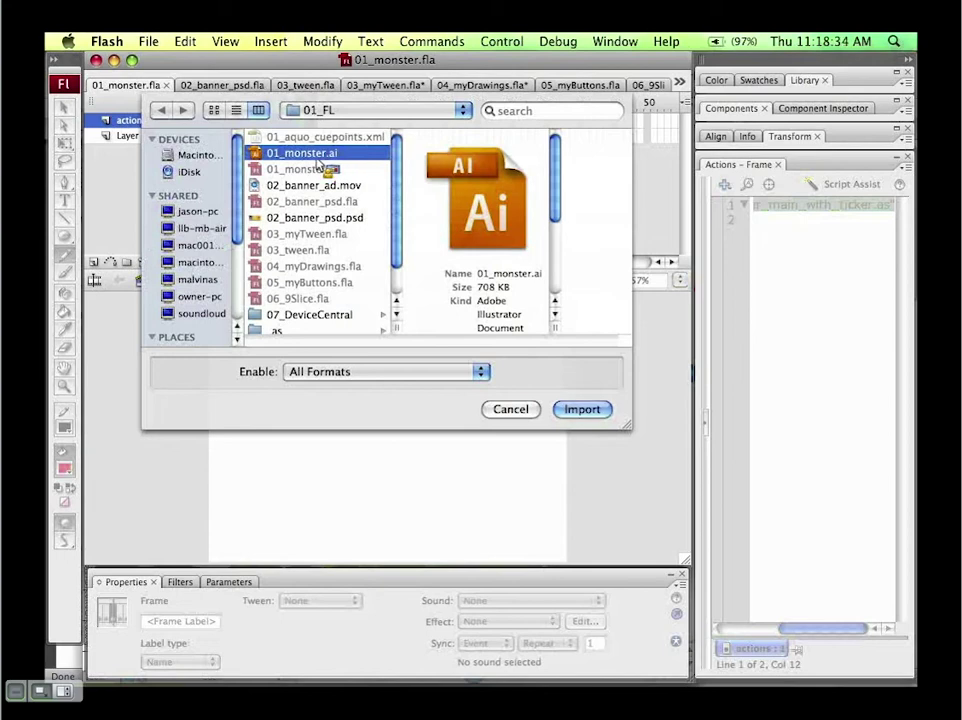
{"action": "left_click", "coordinate": [584, 410]}
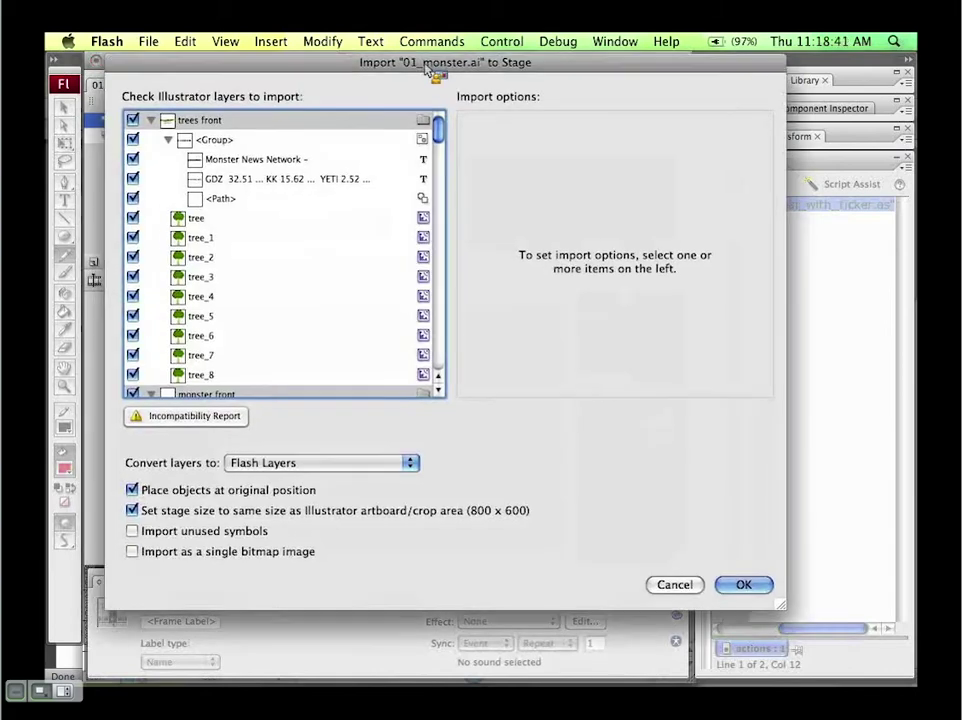
Step: Collapse the Illustrator layers from trees front through spotlights in the list of layers to import
{"action": "left_click_drag", "start_coordinate": [428, 70], "coordinate": [444, 92]}
{"action": "left_click", "coordinate": [185, 162]}
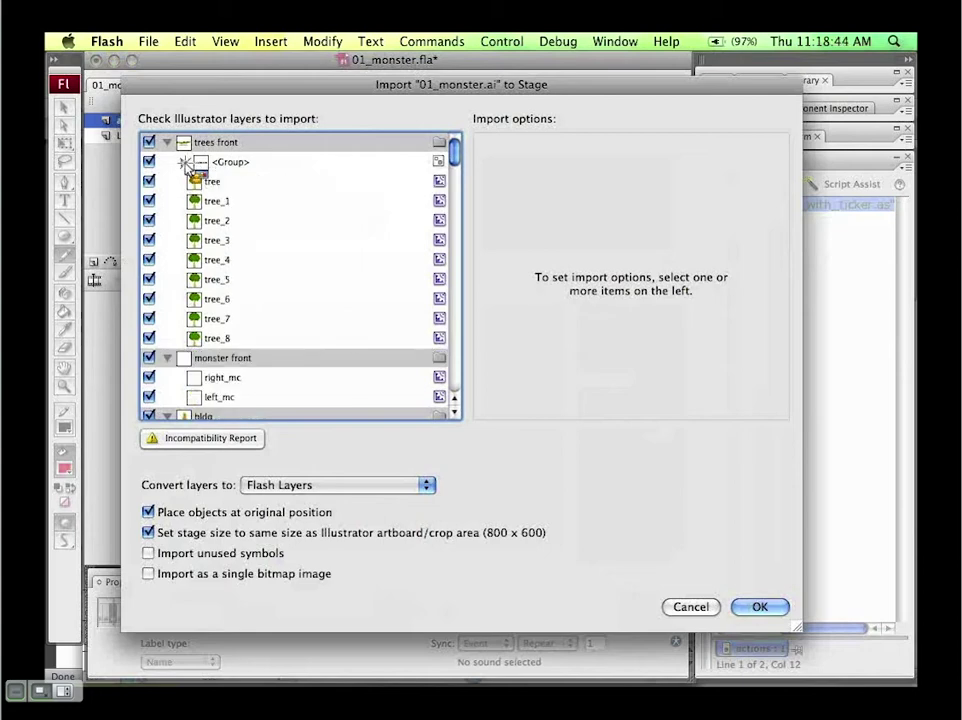
{"action": "left_click", "coordinate": [167, 143]}
{"action": "left_click", "coordinate": [168, 162]}
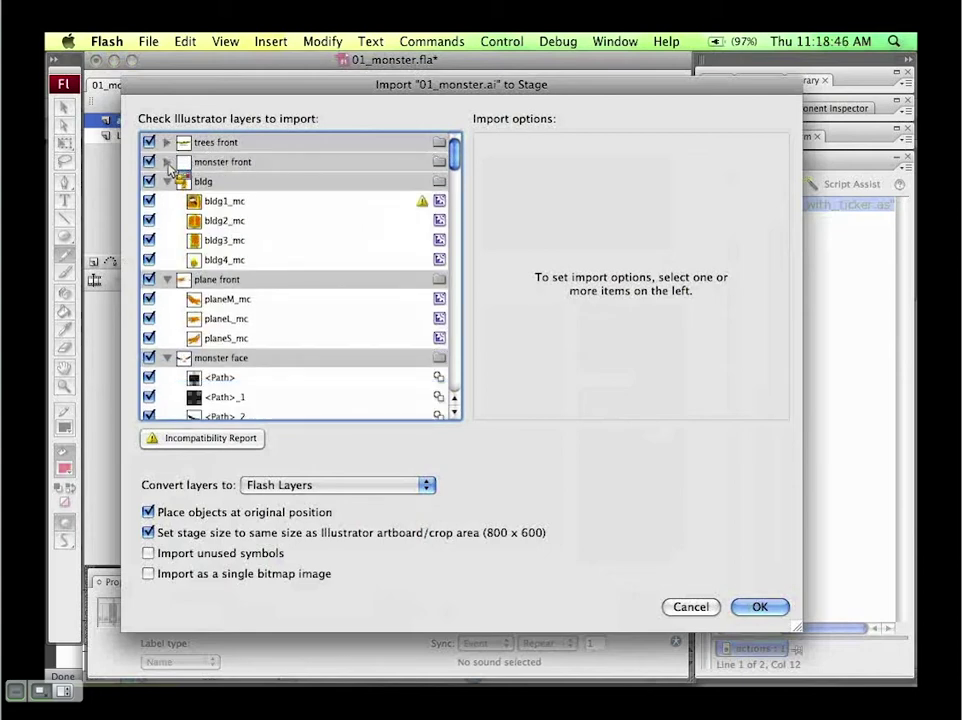
{"action": "left_click", "coordinate": [167, 181]}
{"action": "left_click", "coordinate": [167, 201]}
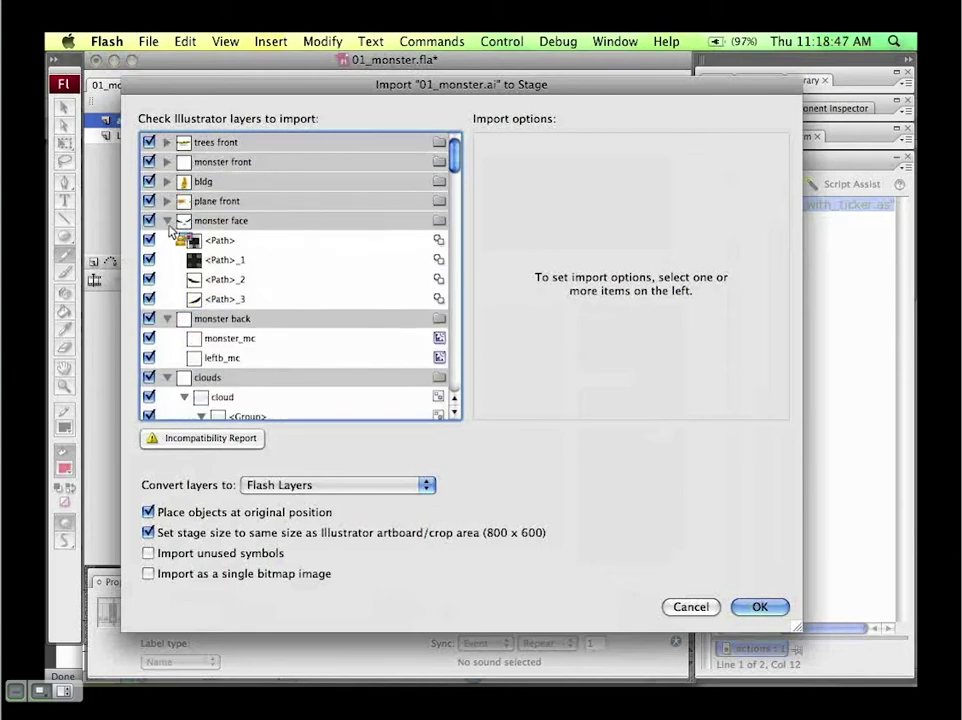
{"action": "left_click", "coordinate": [168, 221]}
{"action": "left_click", "coordinate": [168, 241]}
{"action": "left_click", "coordinate": [168, 260]}
{"action": "left_click", "coordinate": [168, 280]}
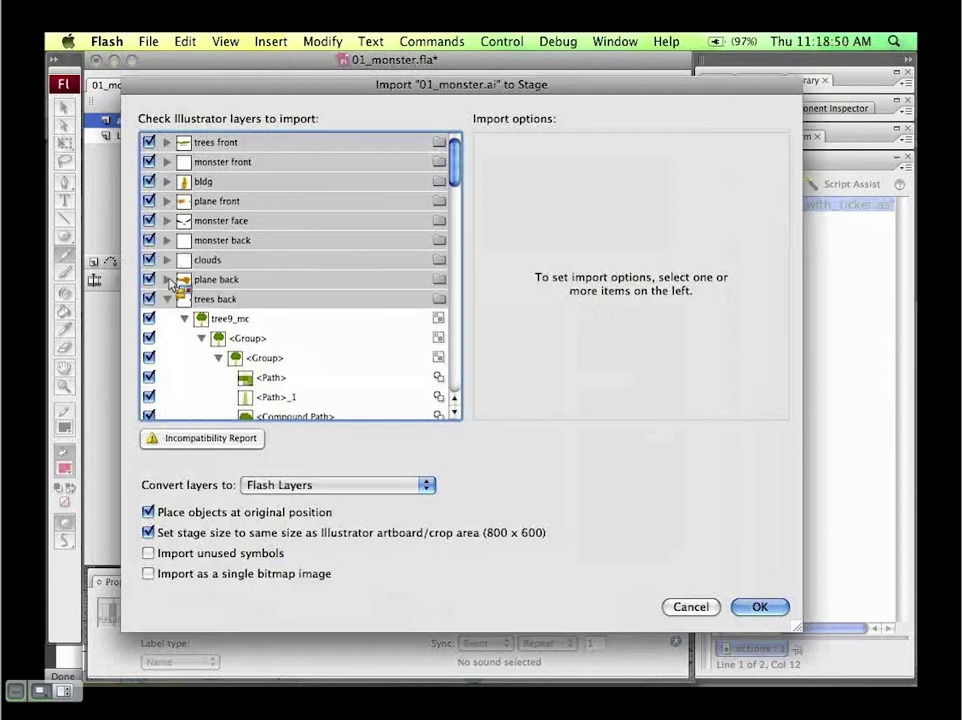
{"action": "left_click", "coordinate": [168, 299]}
{"action": "left_click", "coordinate": [168, 318]}
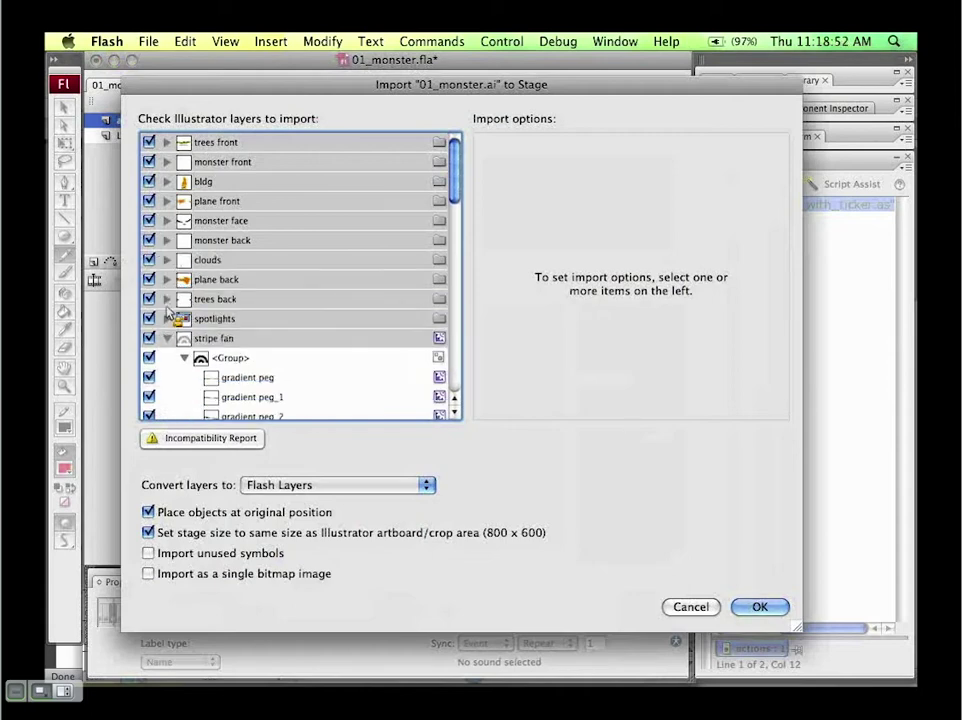
Step: Examine the symbol import options of the first tree in the trees front layer
{"action": "left_click", "coordinate": [167, 299]}
{"action": "left_click_drag", "start_coordinate": [196, 320], "coordinate": [446, 197]}
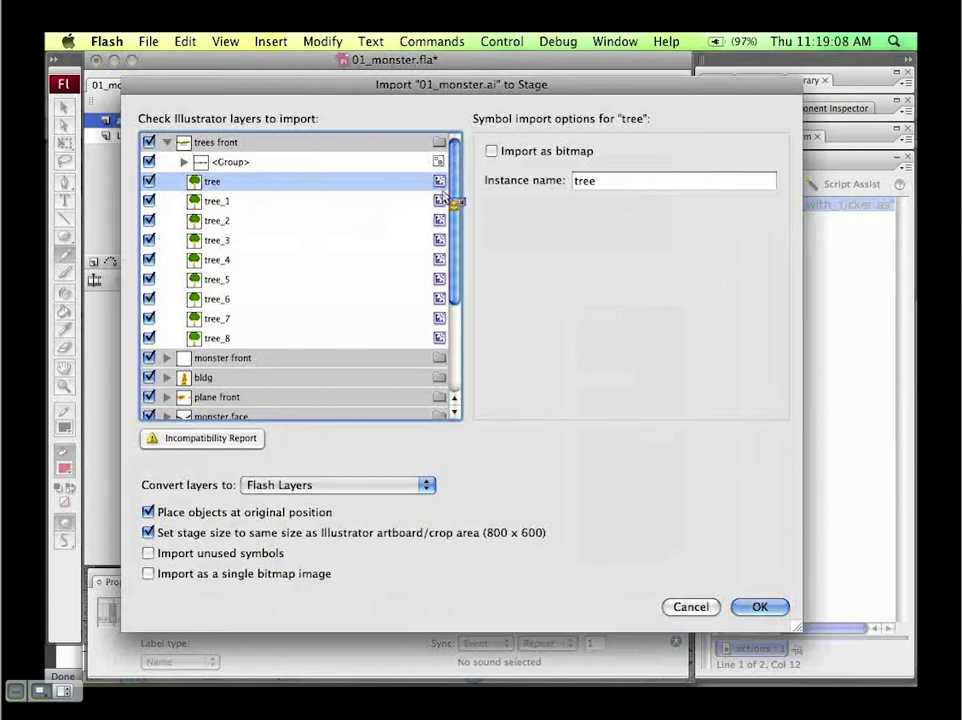
Step: Collapse the trees front layer and examine the bitmap and movie clip import options for all Illustrator layers selected together
{"action": "left_click_drag", "start_coordinate": [446, 197], "coordinate": [507, 191]}
{"action": "left_click", "coordinate": [168, 145]}
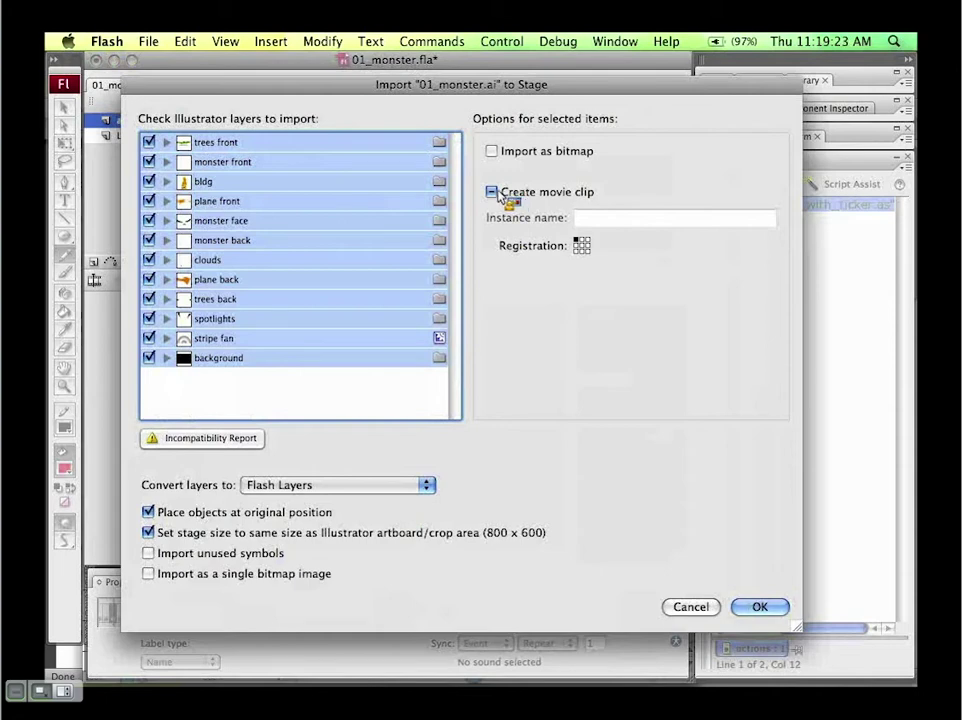
{"action": "left_click_drag", "start_coordinate": [503, 197], "coordinate": [162, 447]}
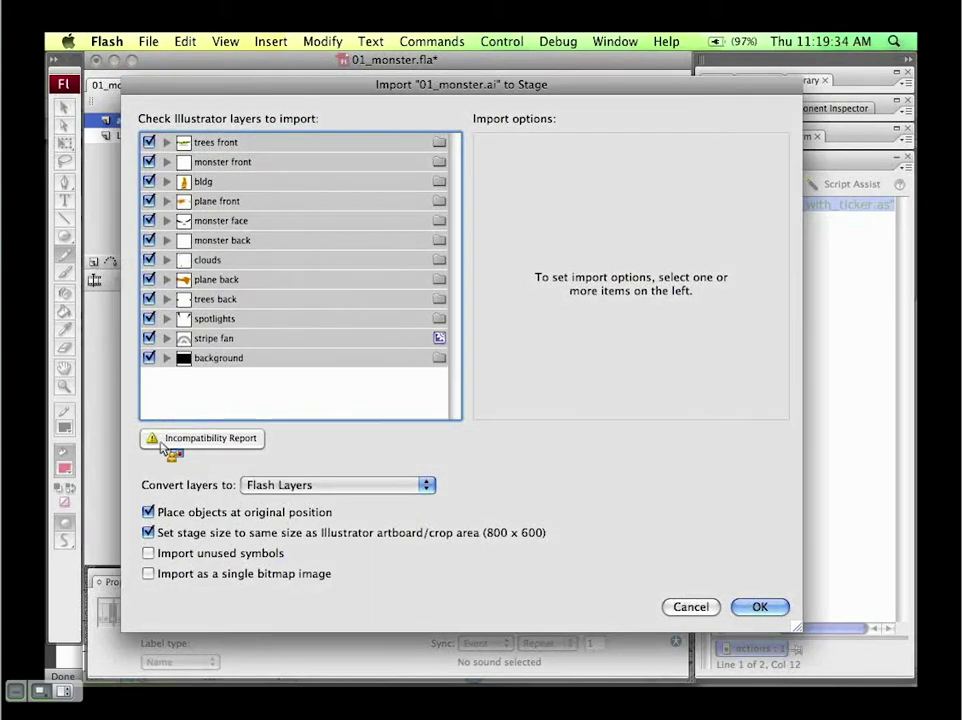
Step: Read the incompatibility report for the Illustrator document and close it without applying the recommended import settings
{"action": "left_click", "coordinate": [164, 443]}
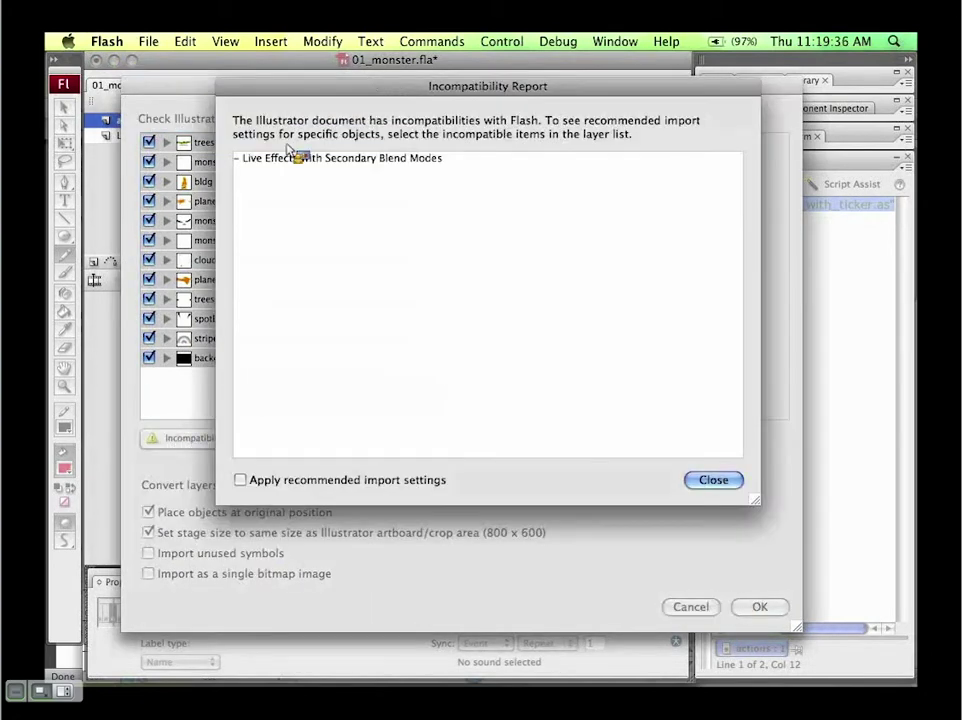
{"action": "left_click_drag", "start_coordinate": [300, 91], "coordinate": [253, 97]}
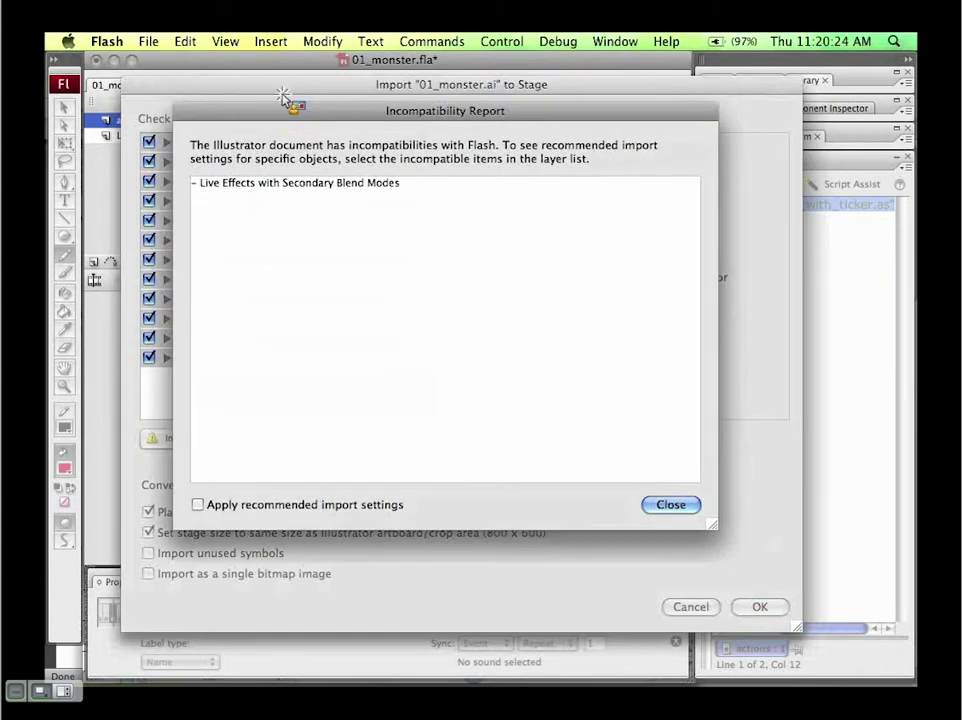
{"action": "left_click", "coordinate": [689, 508]}
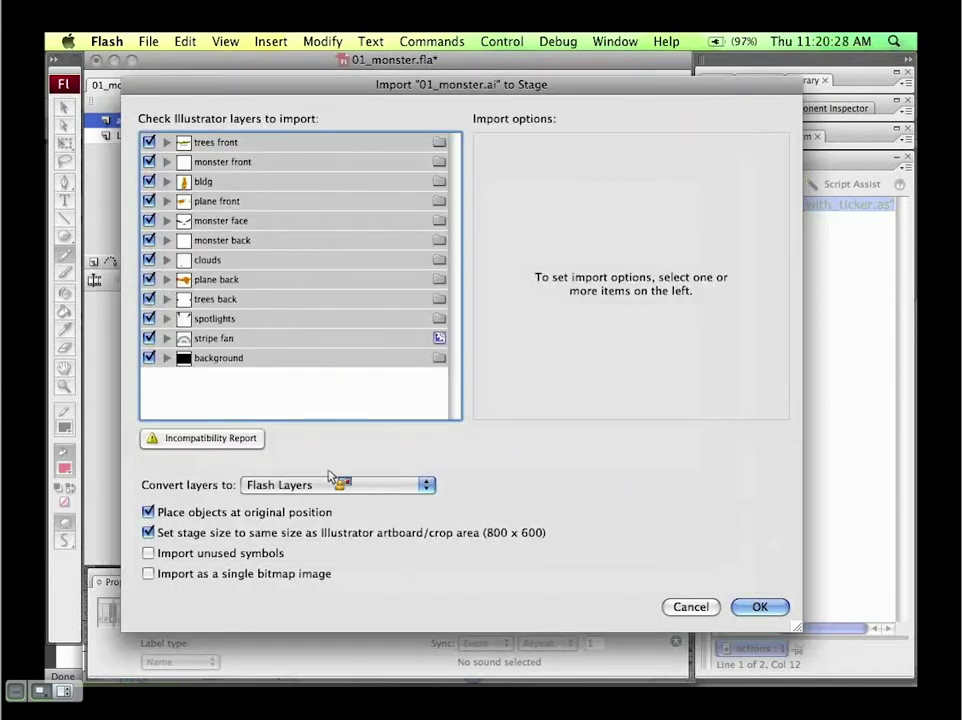
Step: Import the artwork with layers converted to Flash Layers, objects at original position and the stage matched to the 800 x 600 artboard
{"action": "left_click", "coordinate": [323, 481]}
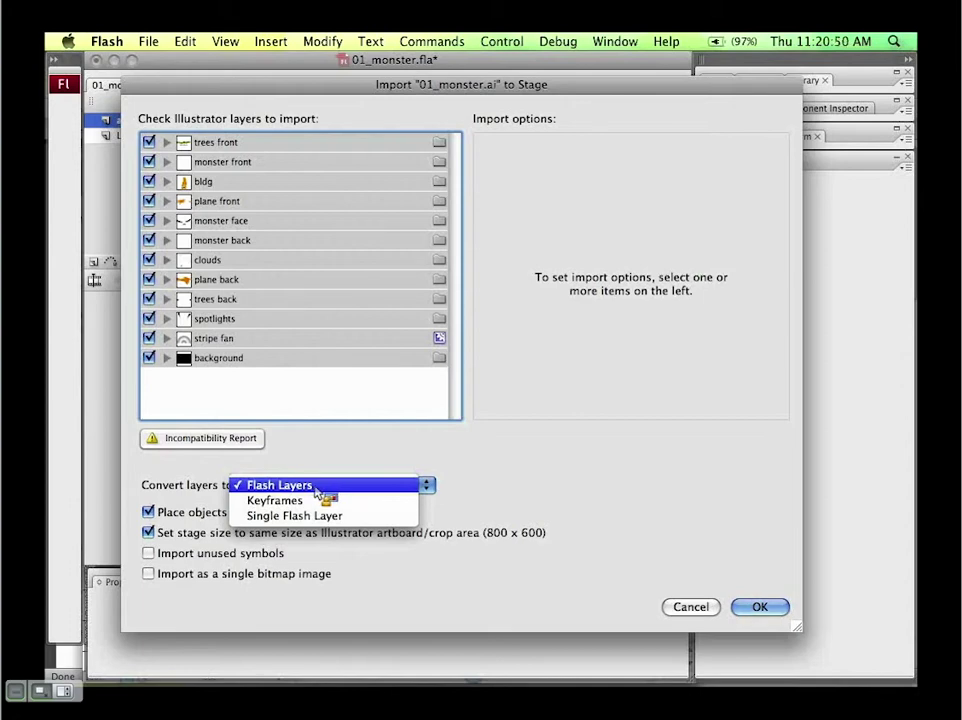
{"action": "left_click", "coordinate": [316, 486]}
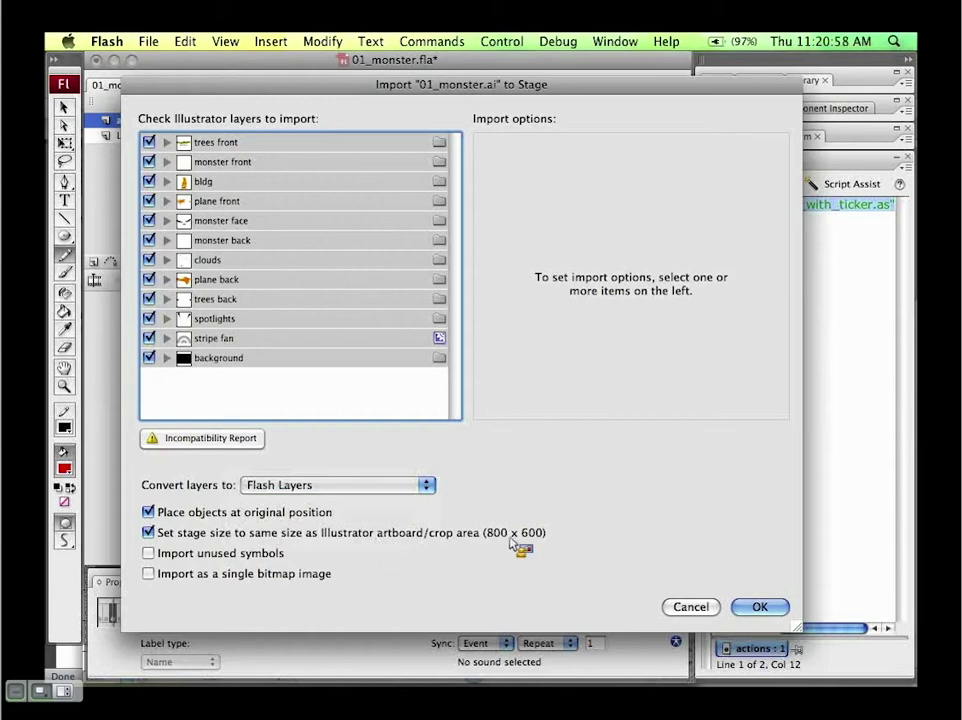
{"action": "left_click", "coordinate": [762, 607]}
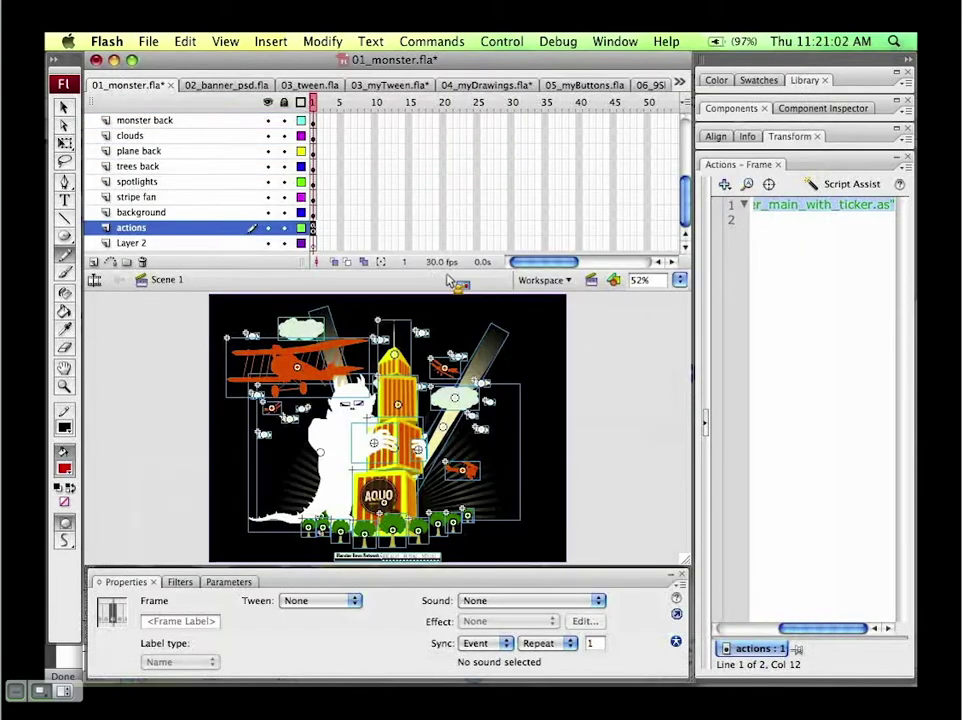
Step: Enlarge the timeline to show all imported layers and move the actions layer above trees front
{"action": "left_click_drag", "start_coordinate": [447, 284], "coordinate": [440, 391]}
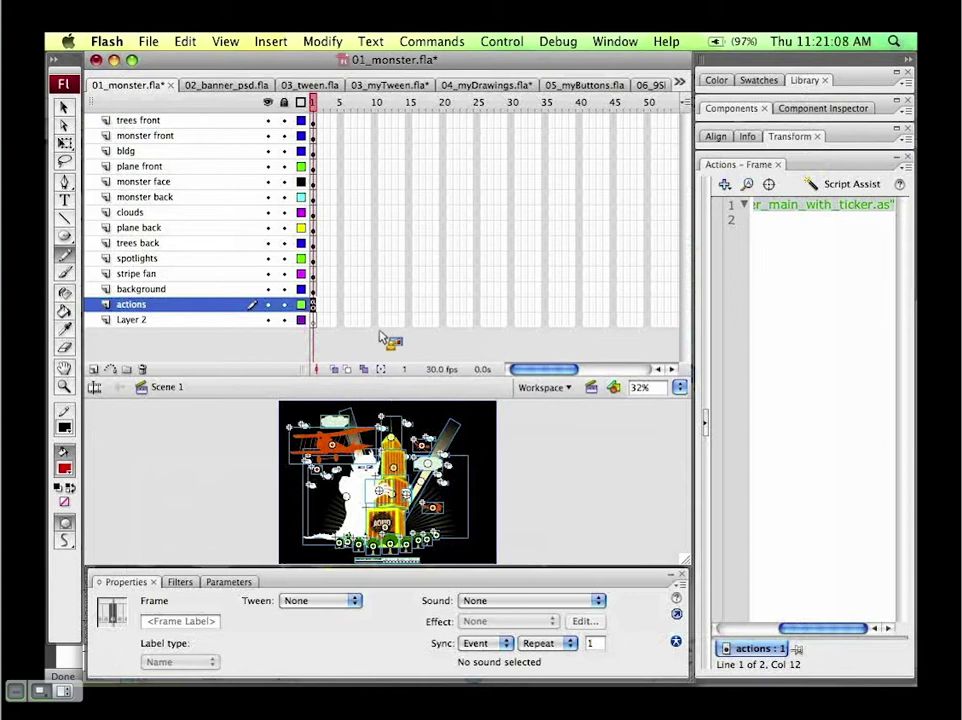
{"action": "left_click_drag", "start_coordinate": [383, 330], "coordinate": [174, 121]}
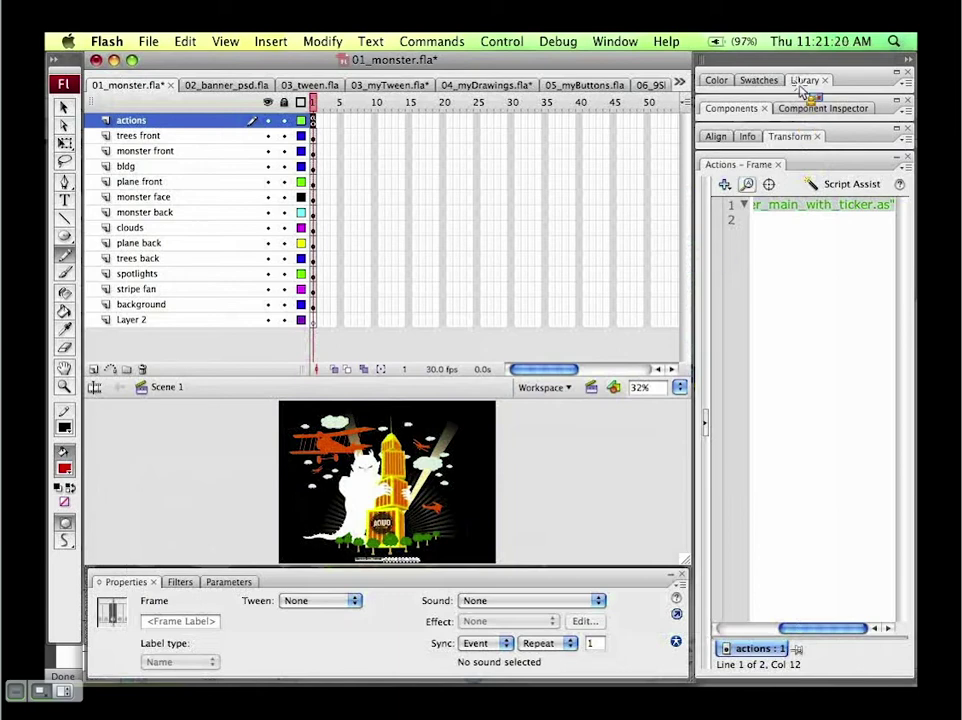
Step: Examine the imported movie clips in the library's Illustrator Symbols folder, then collapse that folder and shrink the timeline
{"action": "left_click_drag", "start_coordinate": [805, 88], "coordinate": [765, 279]}
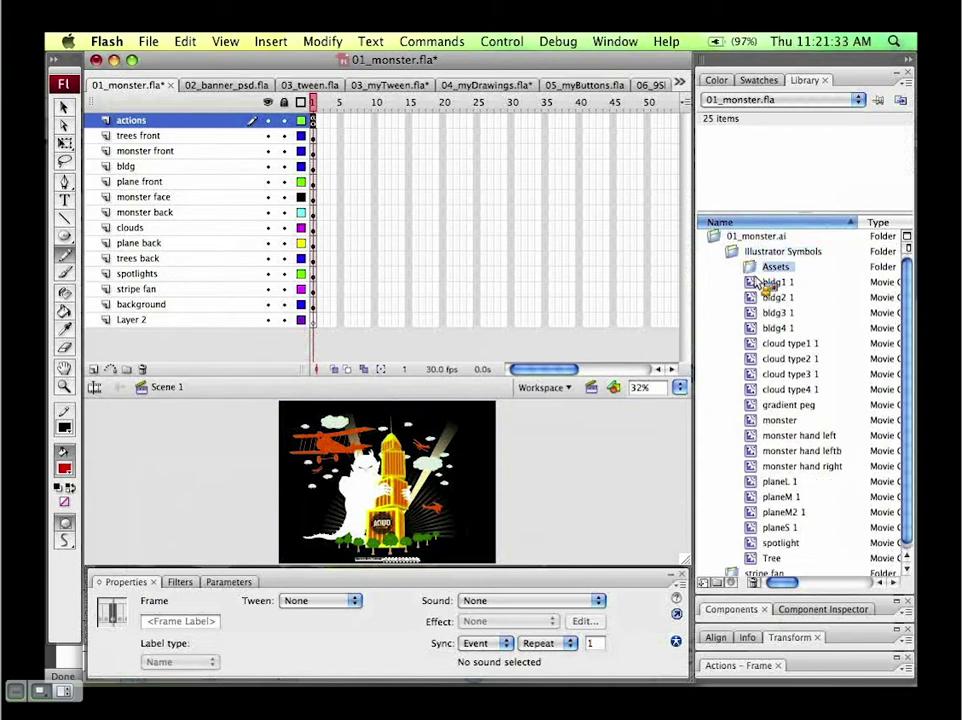
{"action": "left_click_drag", "start_coordinate": [908, 345], "coordinate": [441, 205]}
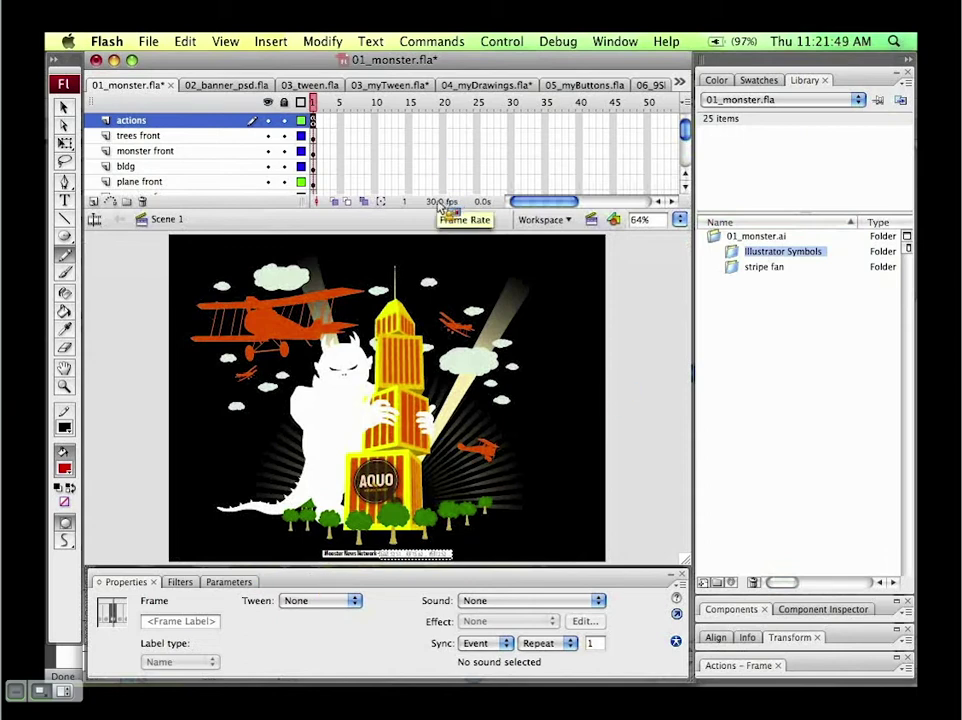
Step: Check the stage dimensions and frame rate in the document properties of 01_monster.fla, leaving them as they are
{"action": "left_click", "coordinate": [323, 41]}
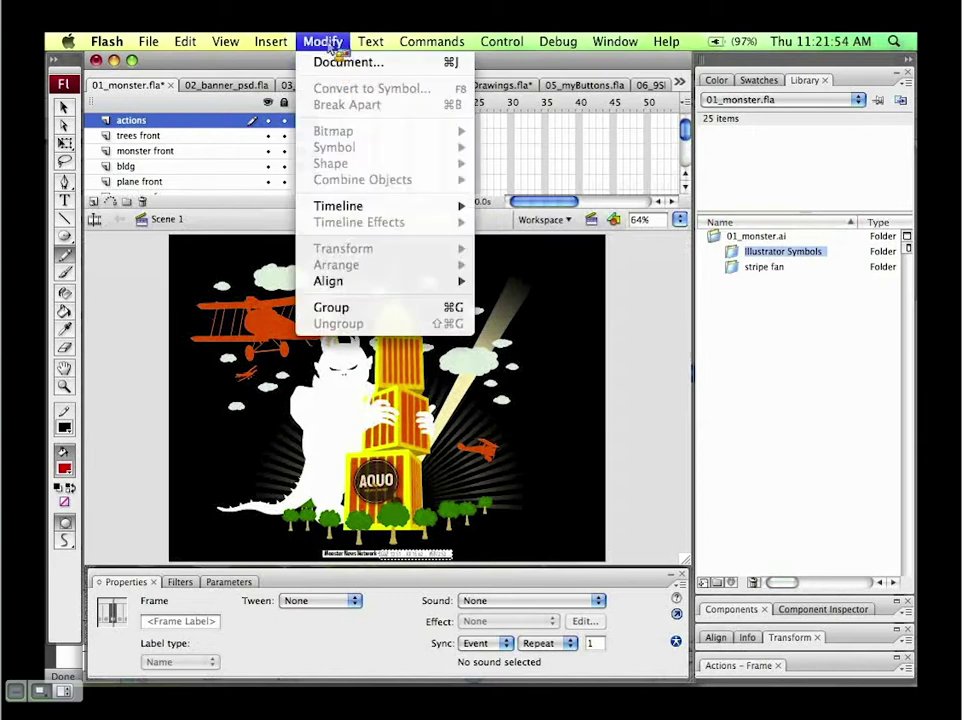
{"action": "left_click", "coordinate": [326, 40]}
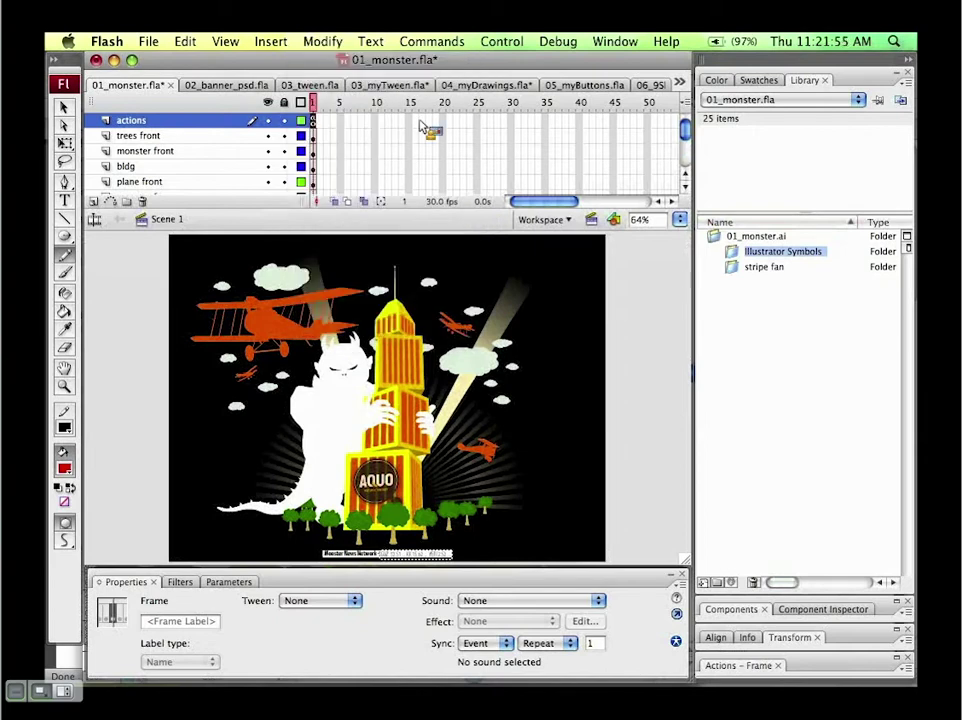
{"action": "double_click", "coordinate": [440, 203]}
{"action": "left_click_drag", "start_coordinate": [431, 192], "coordinate": [410, 189]}
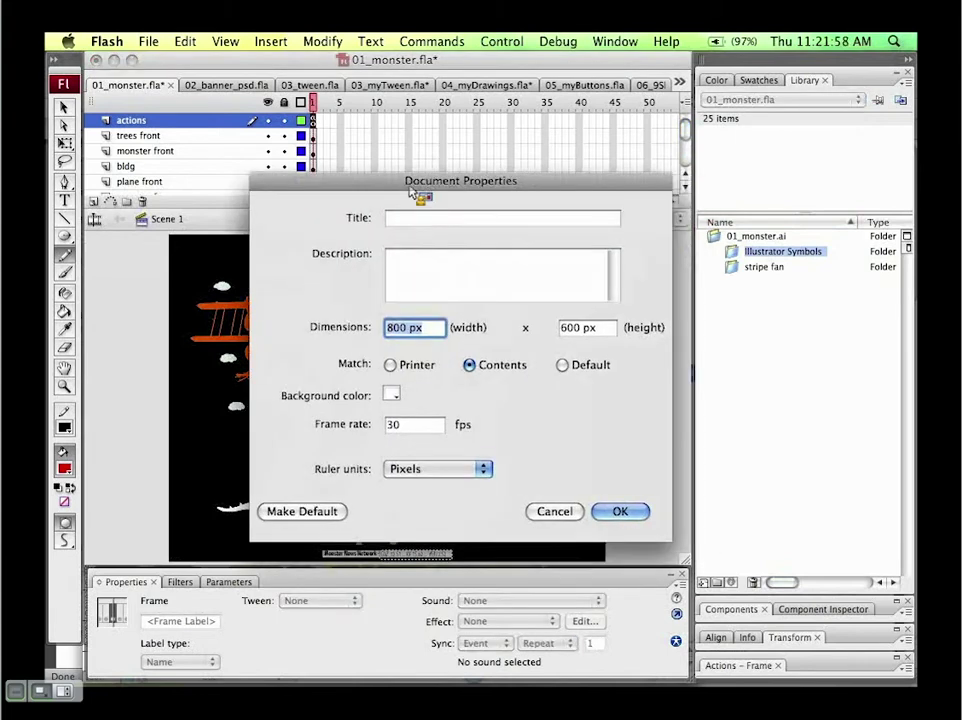
{"action": "left_click", "coordinate": [390, 330]}
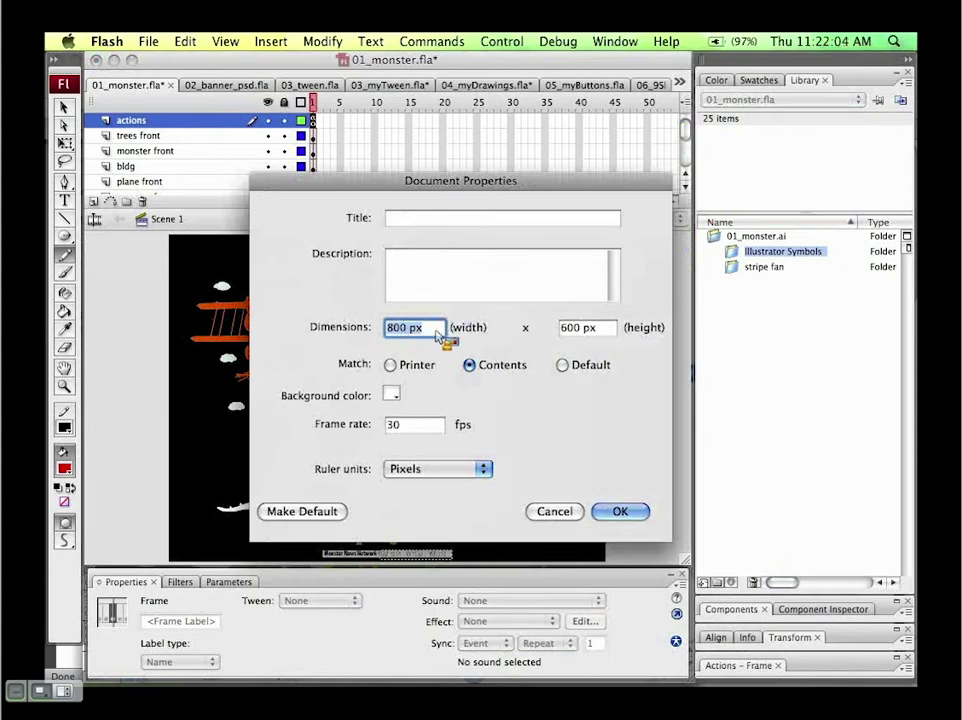
{"action": "left_click", "coordinate": [560, 511]}
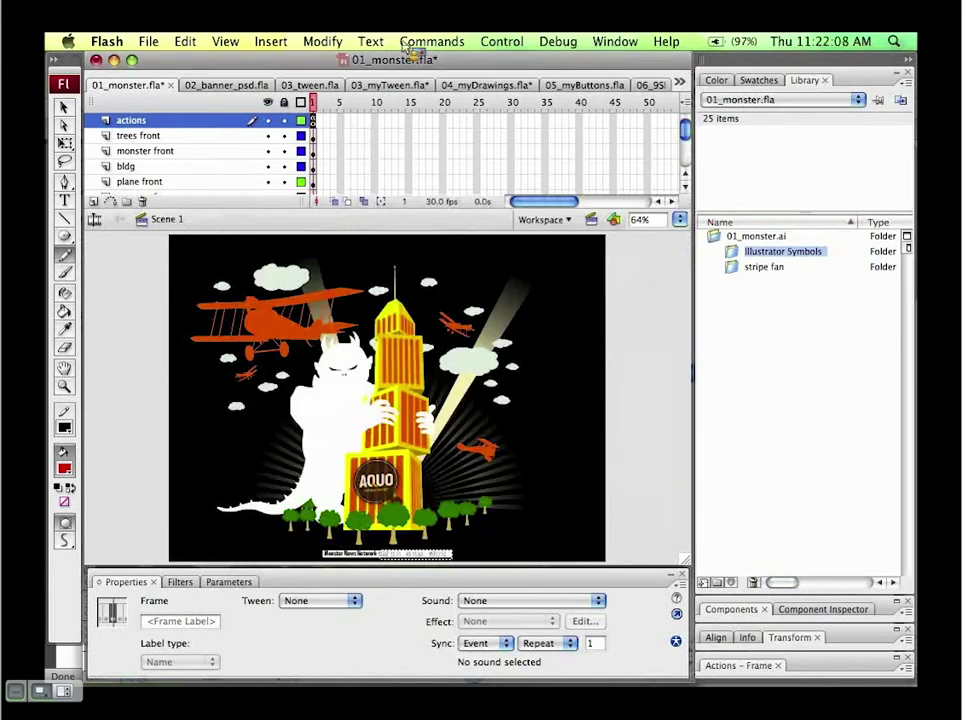
Step: Test the movie, watch the spotlights and news ticker animate, and close the preview
{"action": "left_click", "coordinate": [430, 42]}
{"action": "mouse_move", "coordinate": [501, 42]}
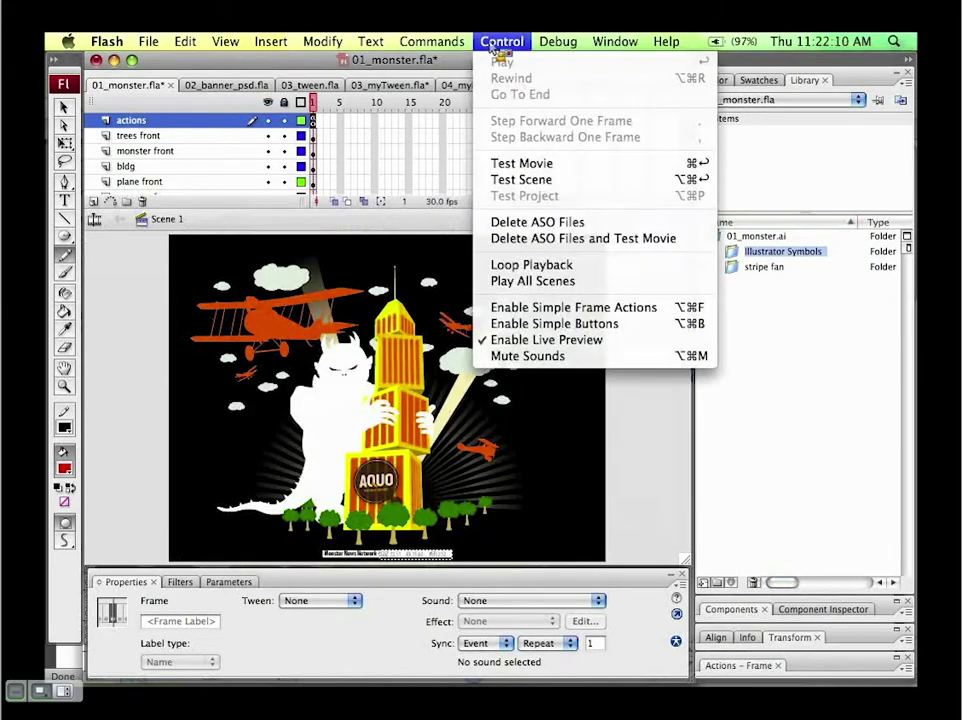
{"action": "left_click", "coordinate": [541, 162]}
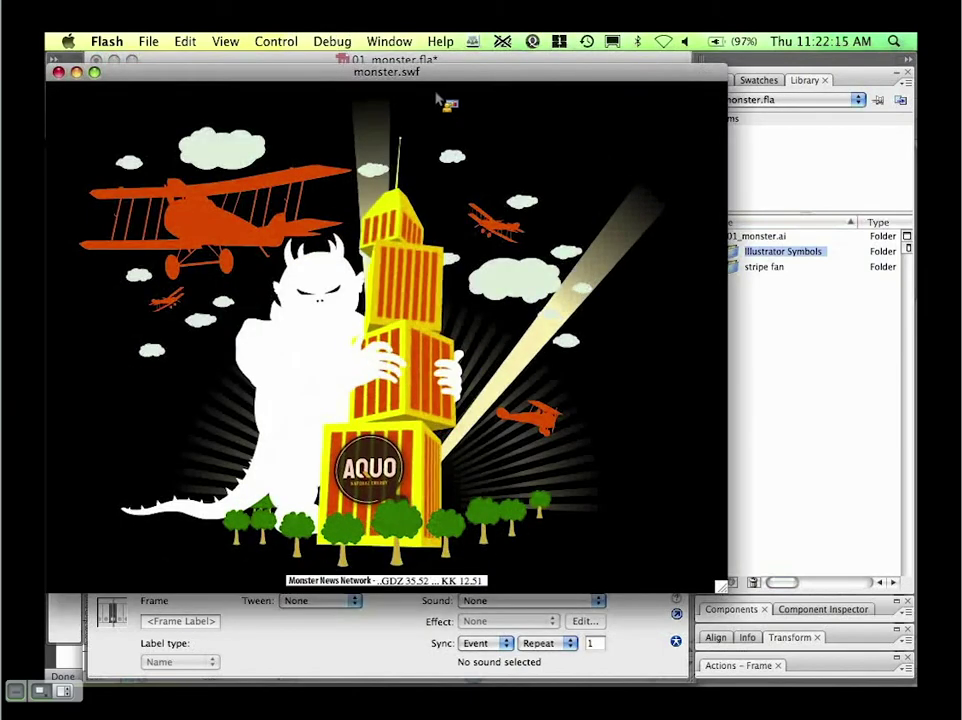
{"action": "left_click_drag", "start_coordinate": [442, 80], "coordinate": [519, 96]}
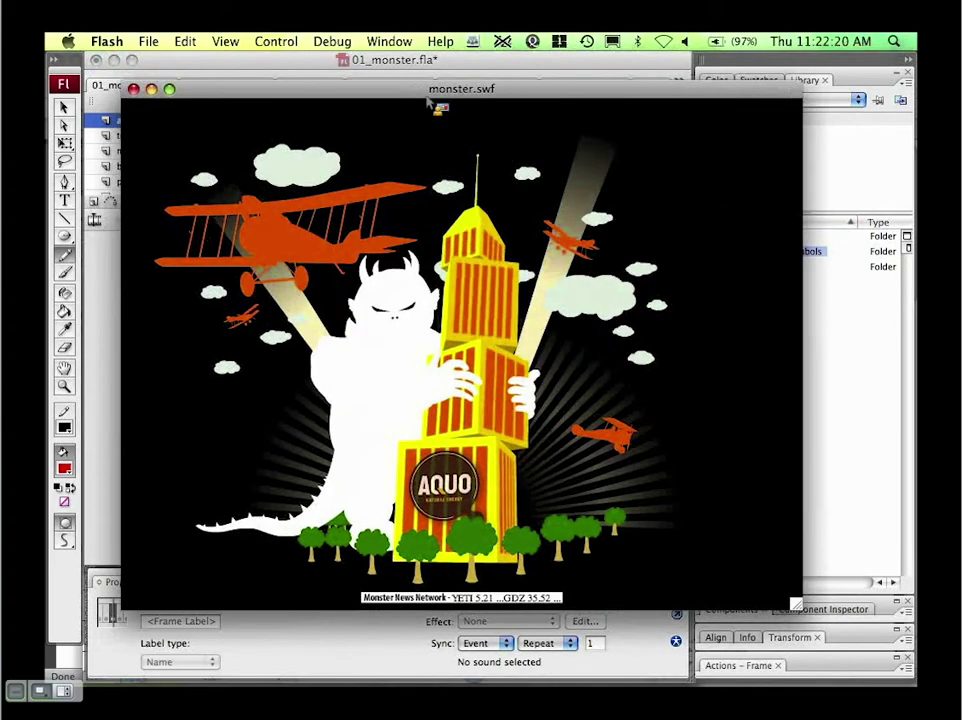
{"action": "left_click_drag", "start_coordinate": [428, 98], "coordinate": [437, 97]}
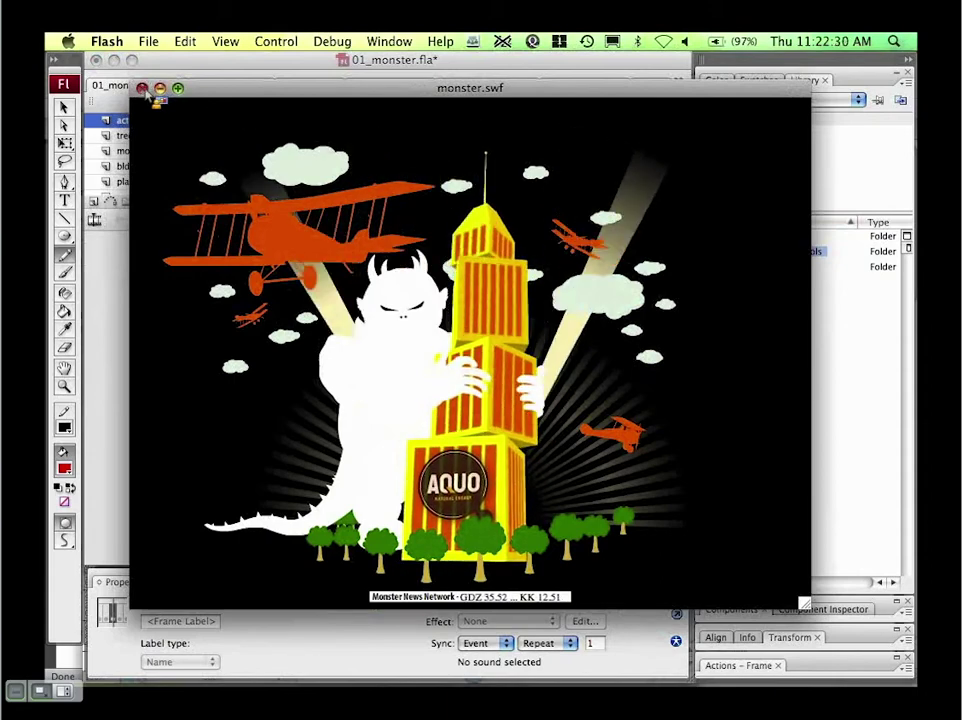
{"action": "left_click", "coordinate": [144, 89]}
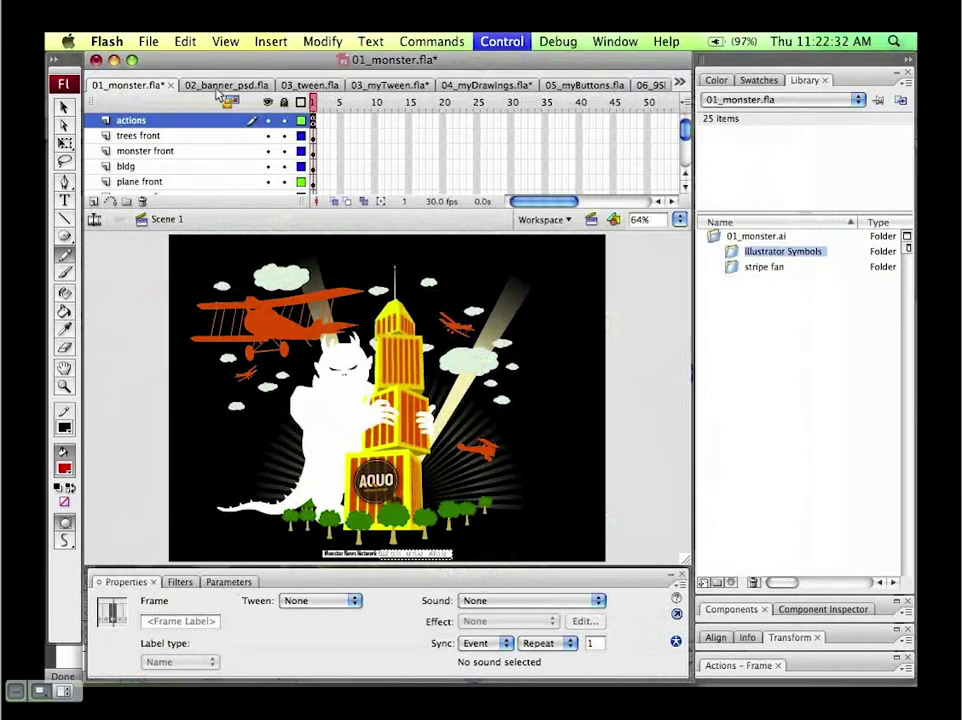
Step: Bring up the 02_banner_psd.fla document in Flash, then switch to Photoshop to show the 02_banner_psd.psd banner
{"action": "left_click", "coordinate": [218, 88]}
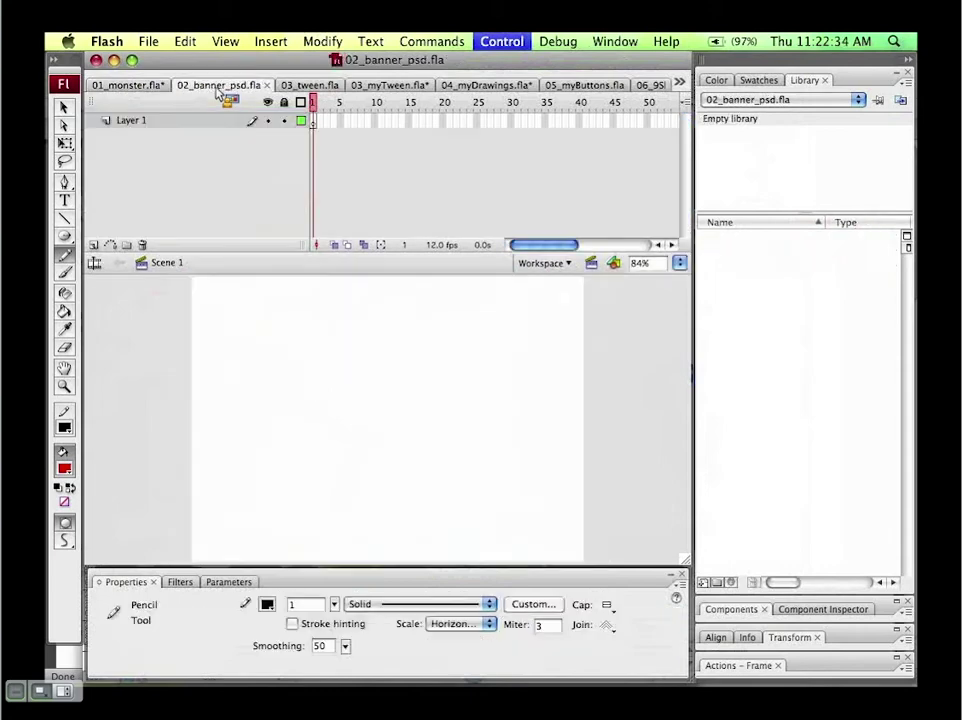
{"action": "key", "text": "super+Tab"}
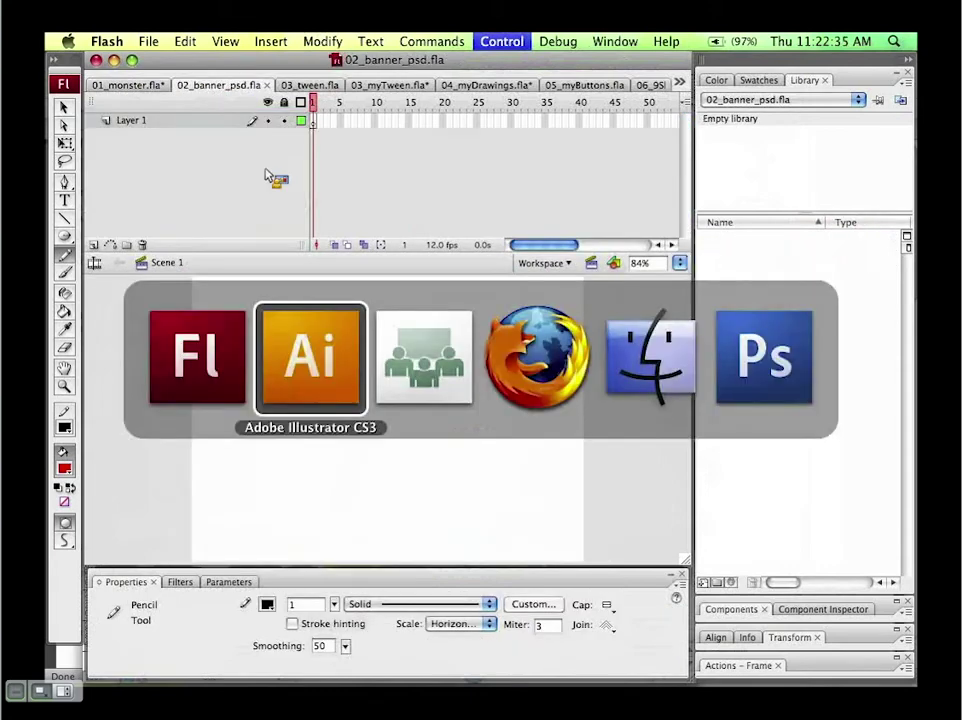
{"action": "left_click", "coordinate": [778, 383]}
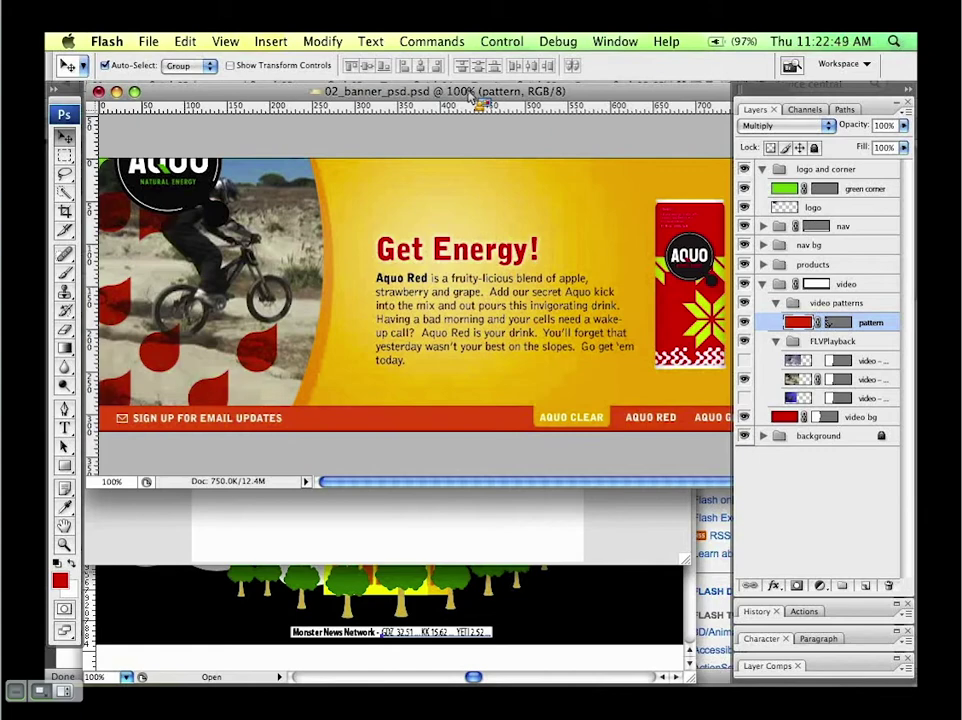
{"action": "left_click_drag", "start_coordinate": [466, 91], "coordinate": [463, 89]}
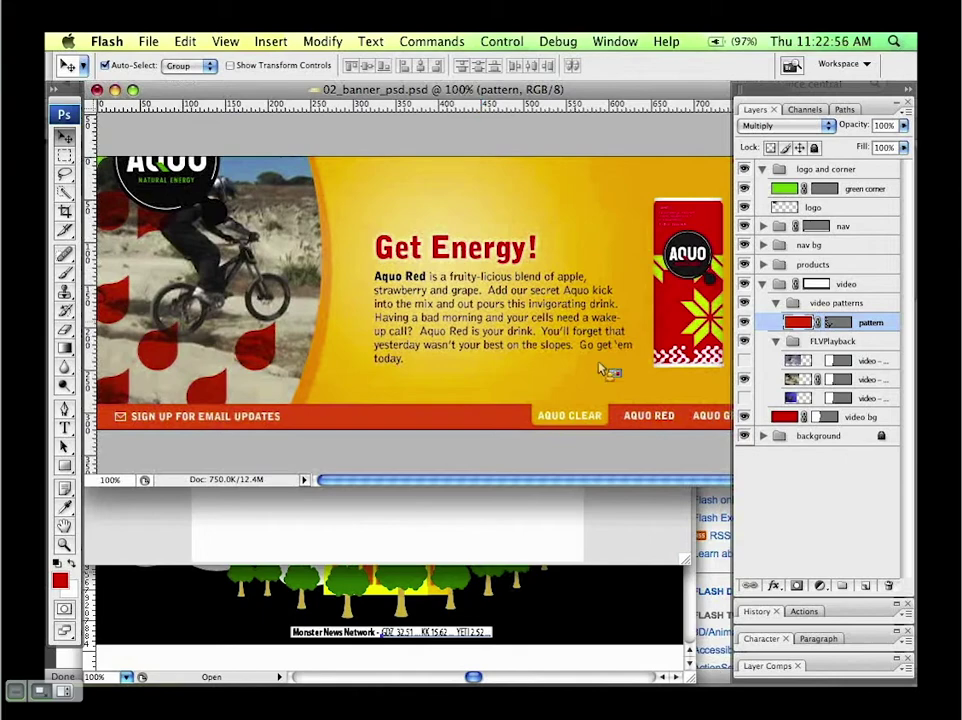
Step: Check that the AQUO CLEAR navigation label is editable text, then return to the Move tool and select the video group
{"action": "double_click", "coordinate": [587, 428]}
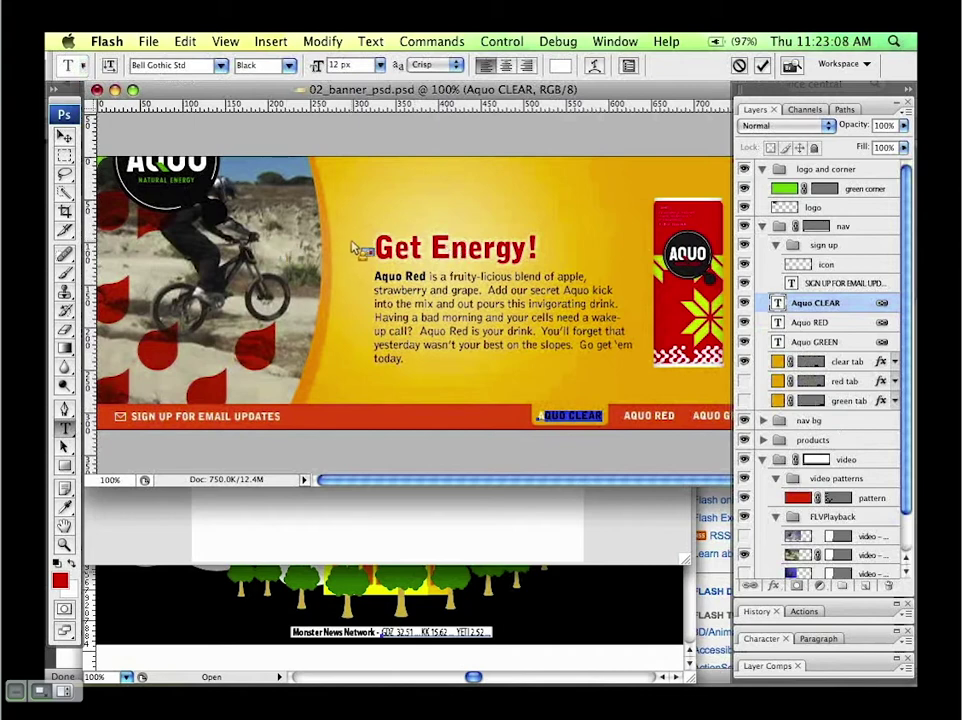
{"action": "left_click", "coordinate": [64, 134]}
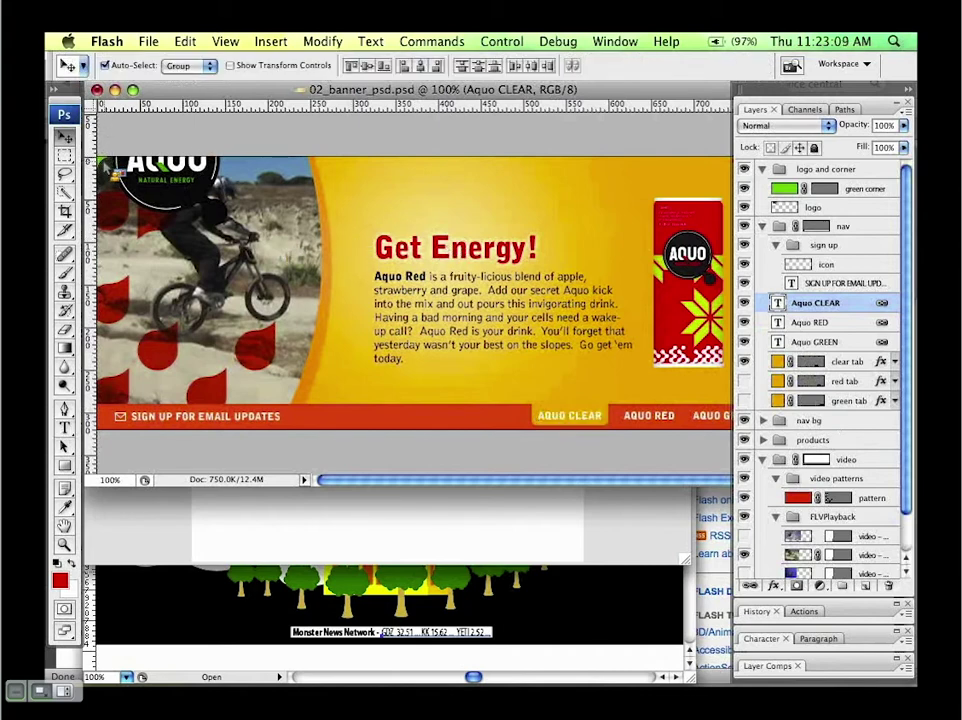
{"action": "left_click", "coordinate": [847, 459]}
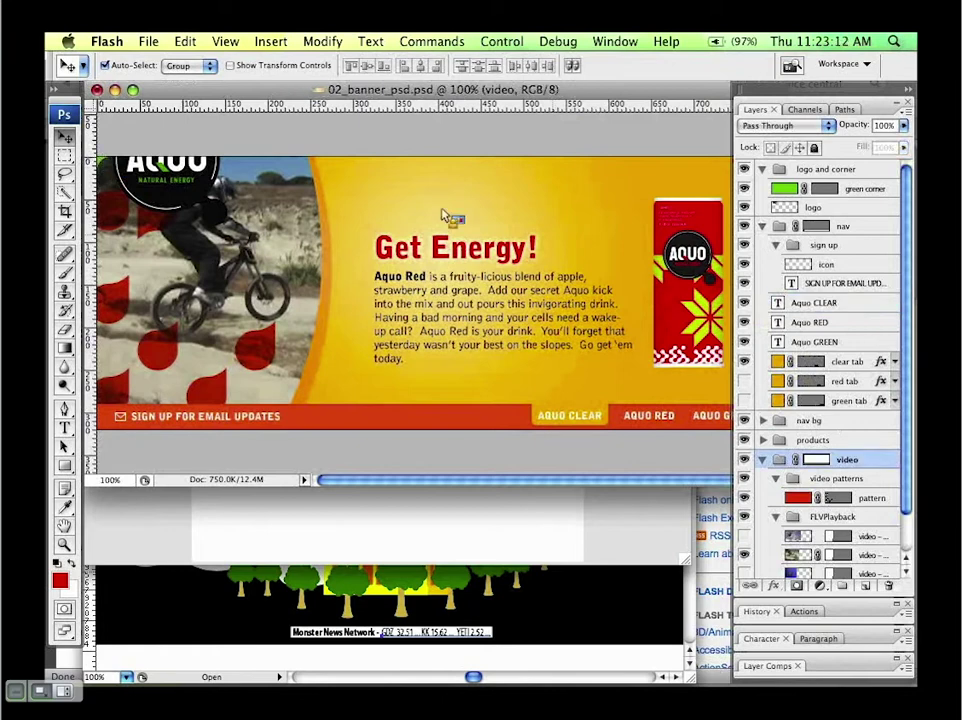
Step: Examine the vector mask options of the green corner layer without changing the mask, then select the logo layer
{"action": "left_click", "coordinate": [850, 189]}
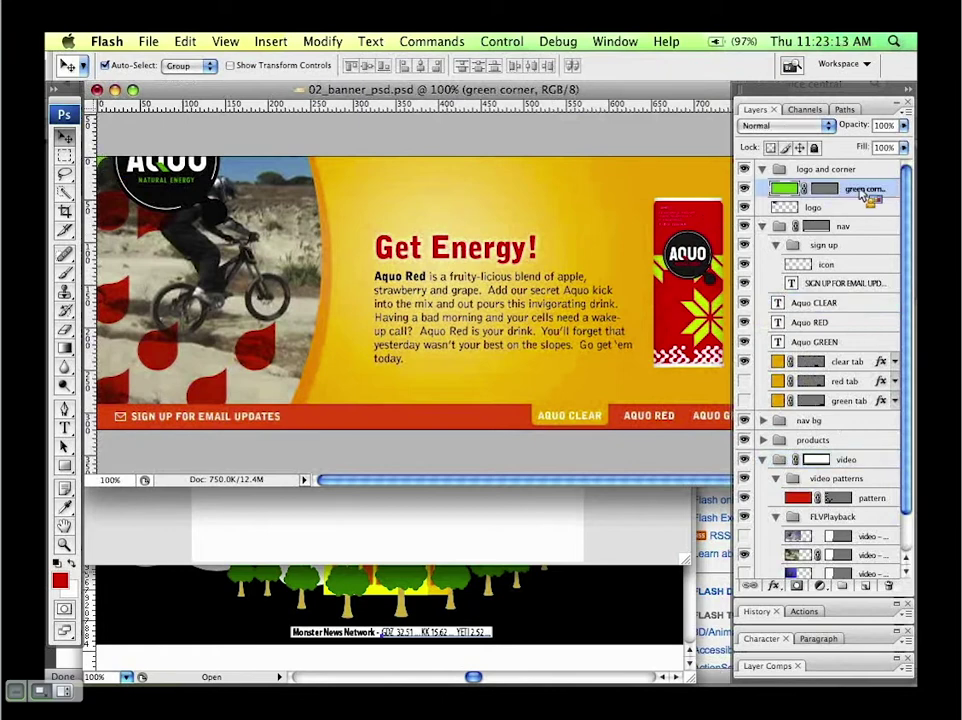
{"action": "left_click_drag", "start_coordinate": [430, 186], "coordinate": [833, 195]}
{"action": "right_click", "coordinate": [833, 193]}
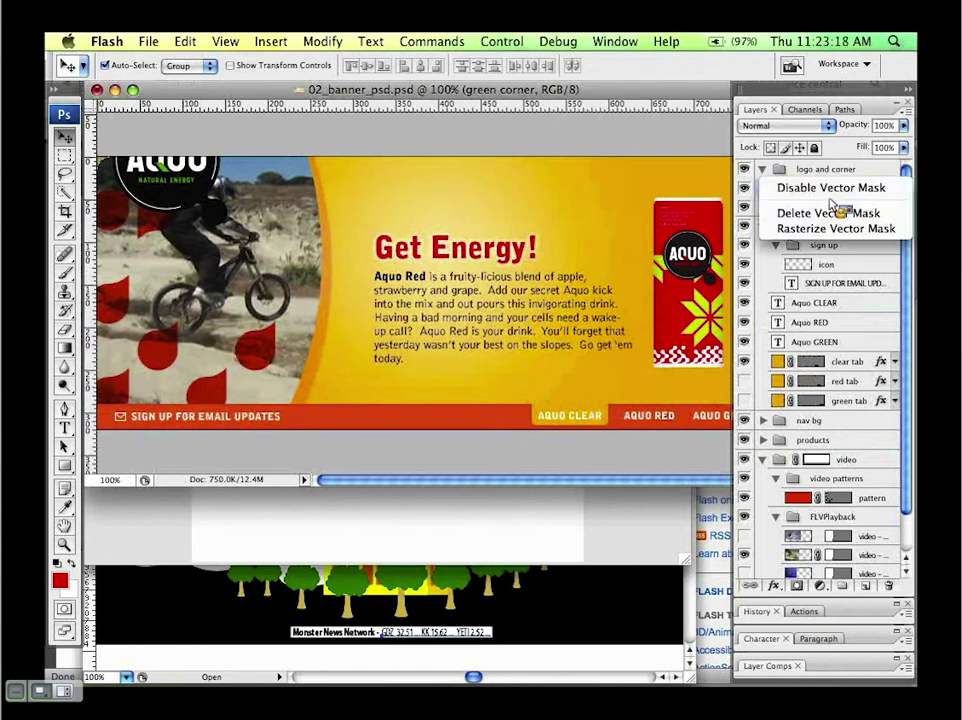
{"action": "left_click", "coordinate": [800, 213]}
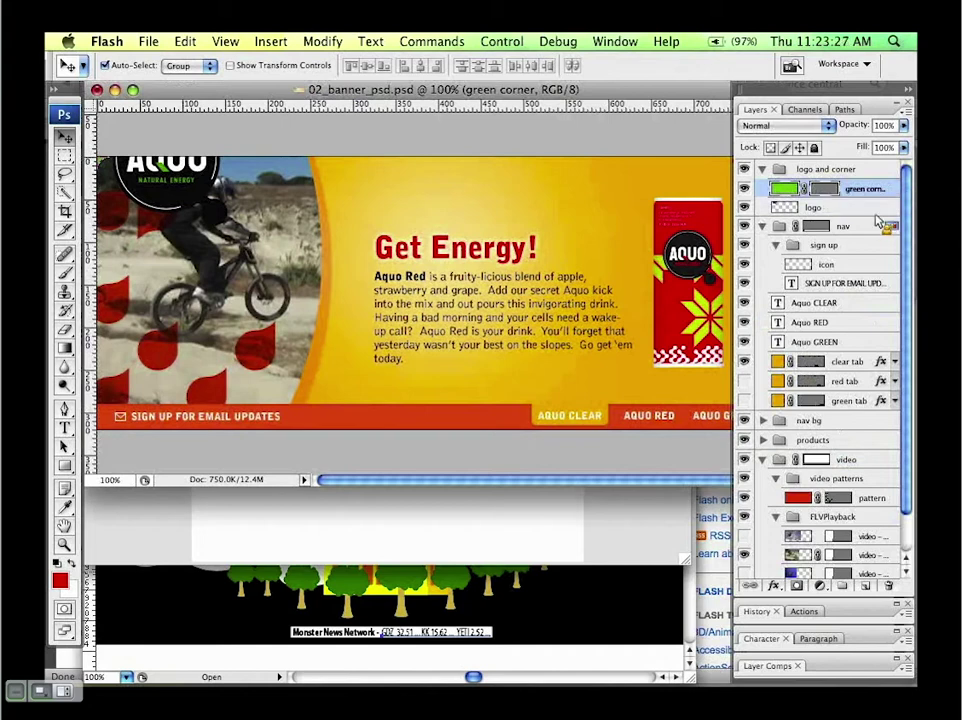
{"action": "left_click", "coordinate": [871, 208]}
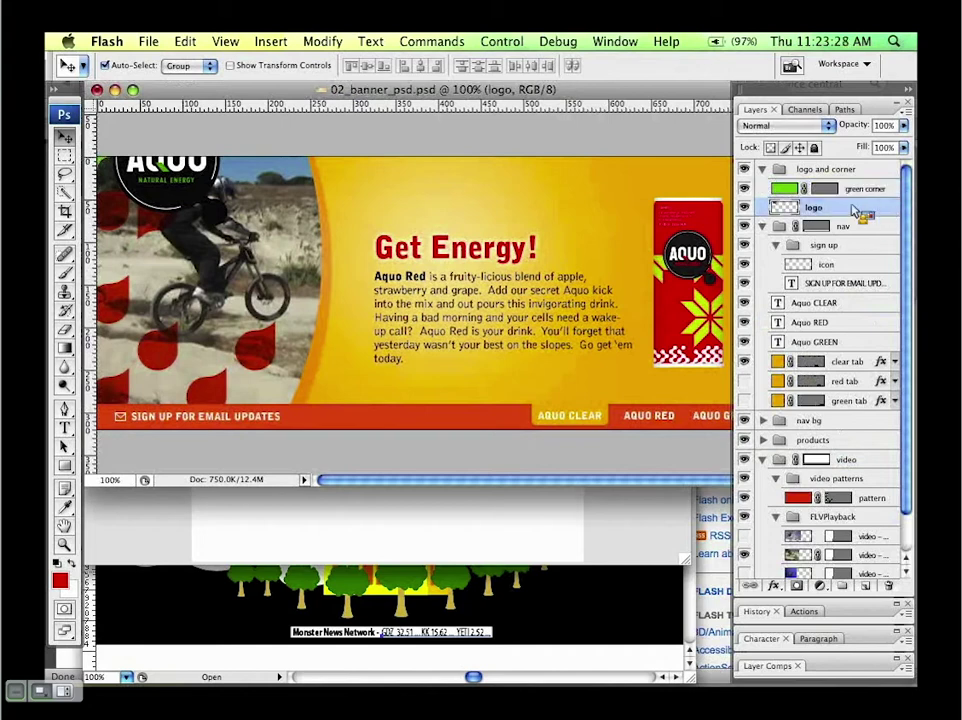
Step: Select the pattern layer of the video patterns group from the layers stacked under the red drops
{"action": "left_click", "coordinate": [262, 352]}
{"action": "right_click", "coordinate": [263, 354]}
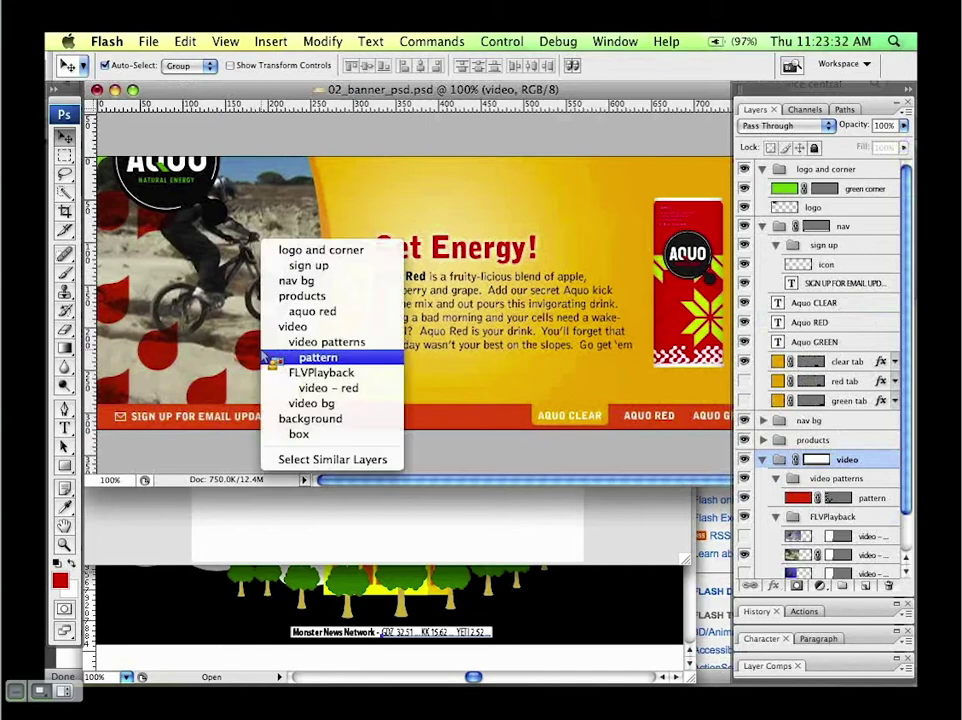
{"action": "left_click", "coordinate": [280, 358]}
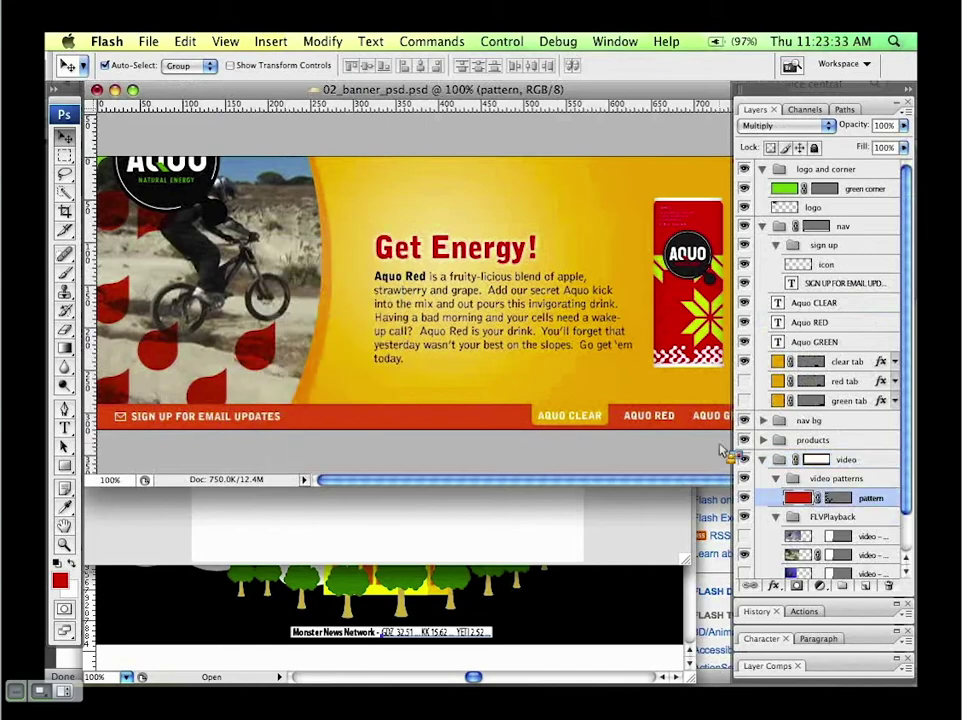
Step: Try the Color Burn blend mode on the pattern layer, then return the layer to Multiply
{"action": "left_click_drag", "start_coordinate": [908, 468], "coordinate": [908, 511]}
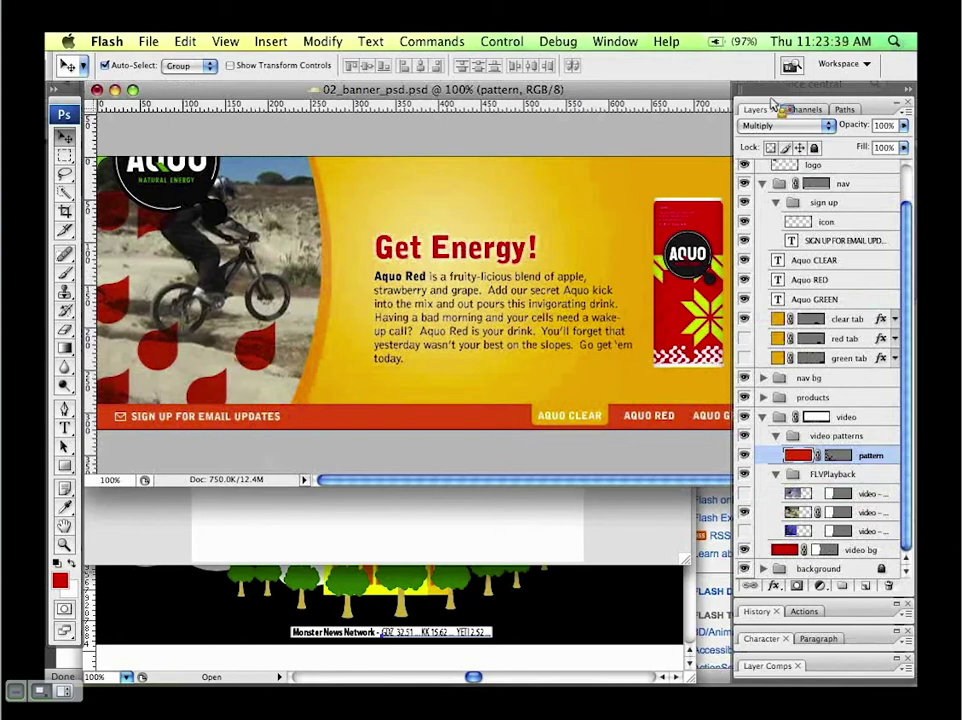
{"action": "left_click", "coordinate": [781, 126]}
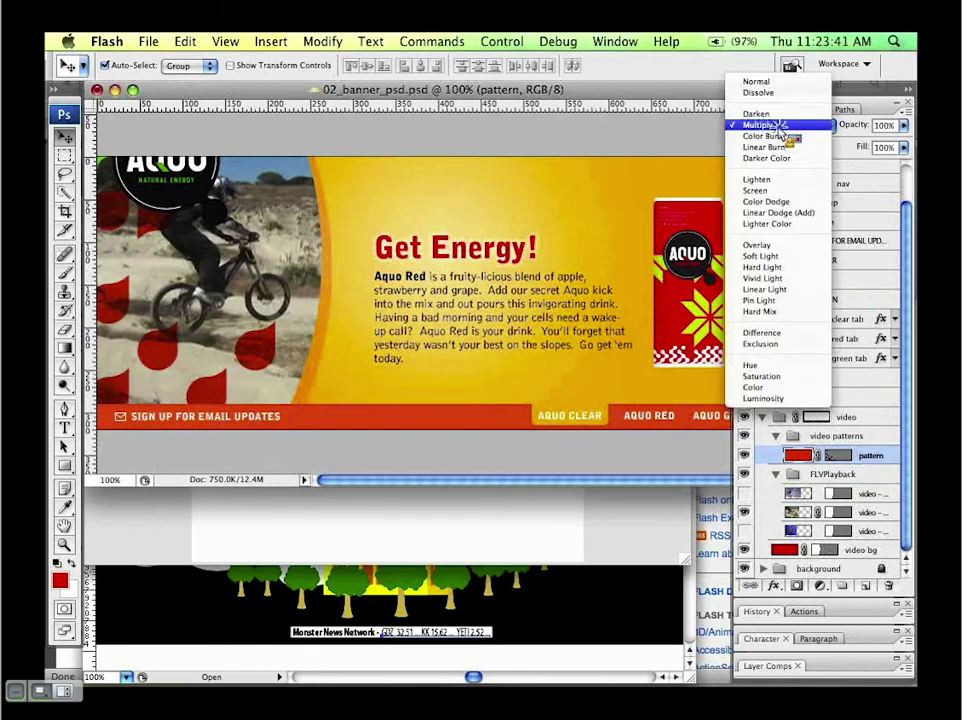
{"action": "left_click", "coordinate": [779, 126]}
{"action": "left_click", "coordinate": [784, 128]}
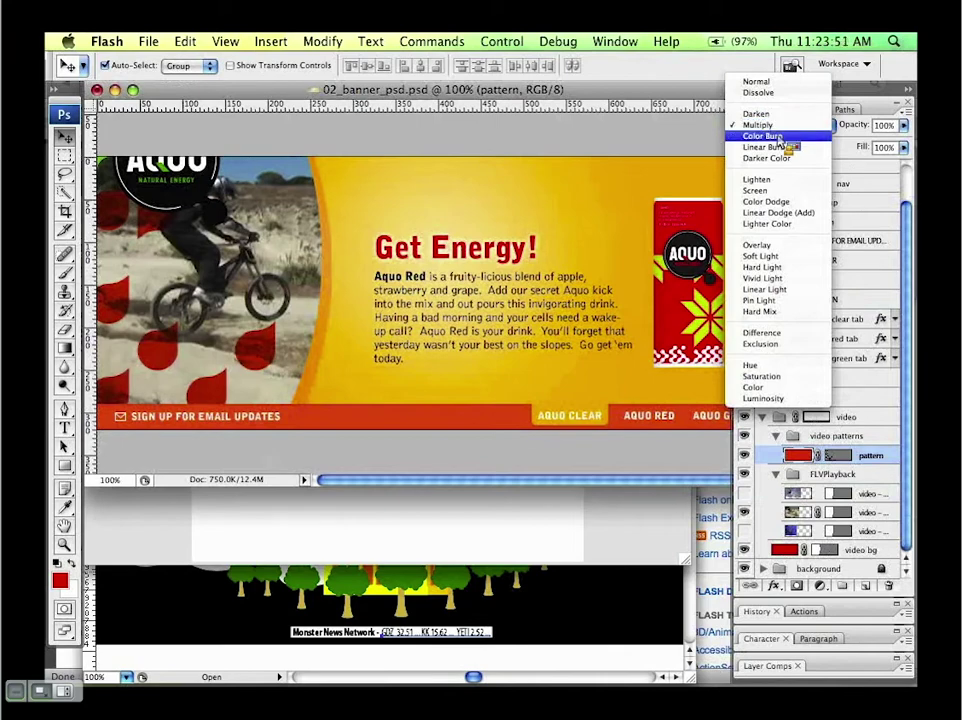
{"action": "left_click", "coordinate": [785, 137]}
{"action": "left_click", "coordinate": [790, 126]}
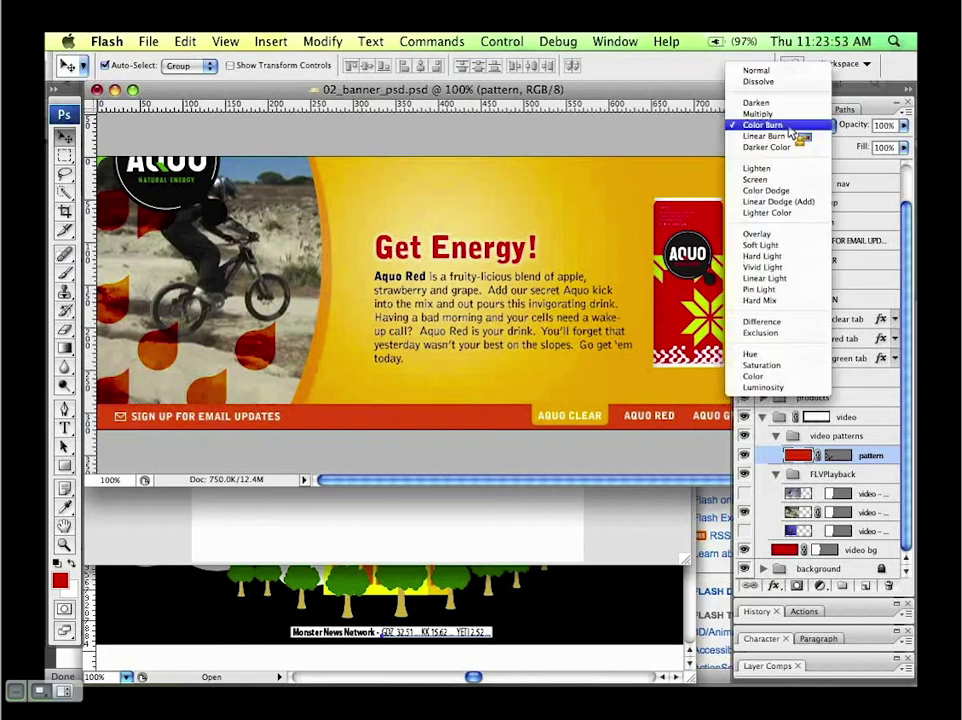
{"action": "left_click", "coordinate": [790, 112]}
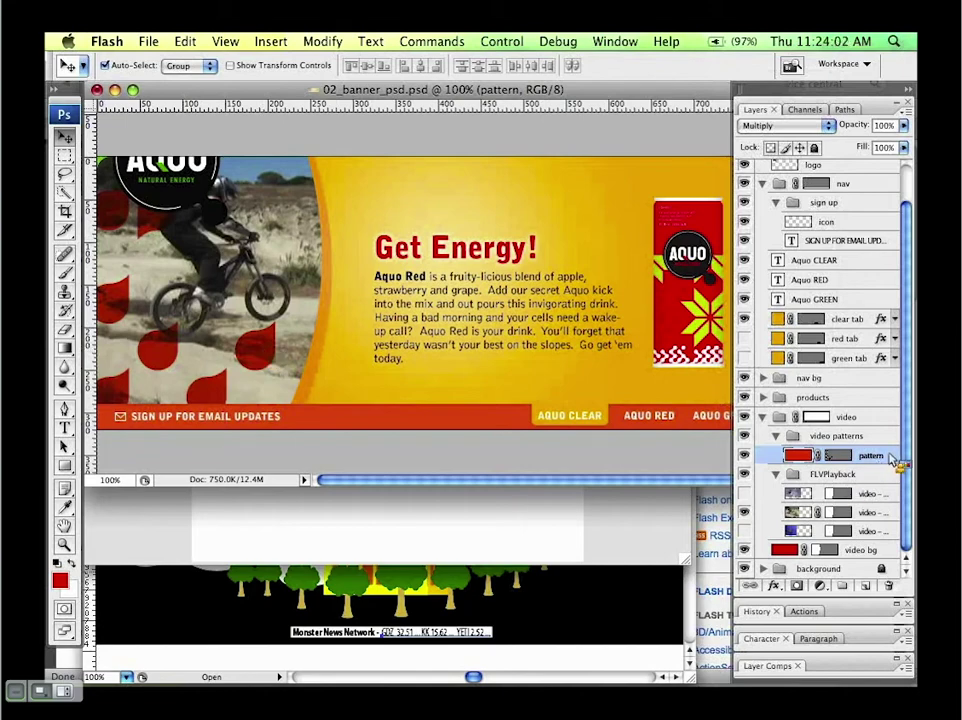
Step: Switch to Flash and import 02_banner_psd.psd from the 01_FL folder to the stage of 02_banner_psd.fla
{"action": "key", "text": "super+Tab"}
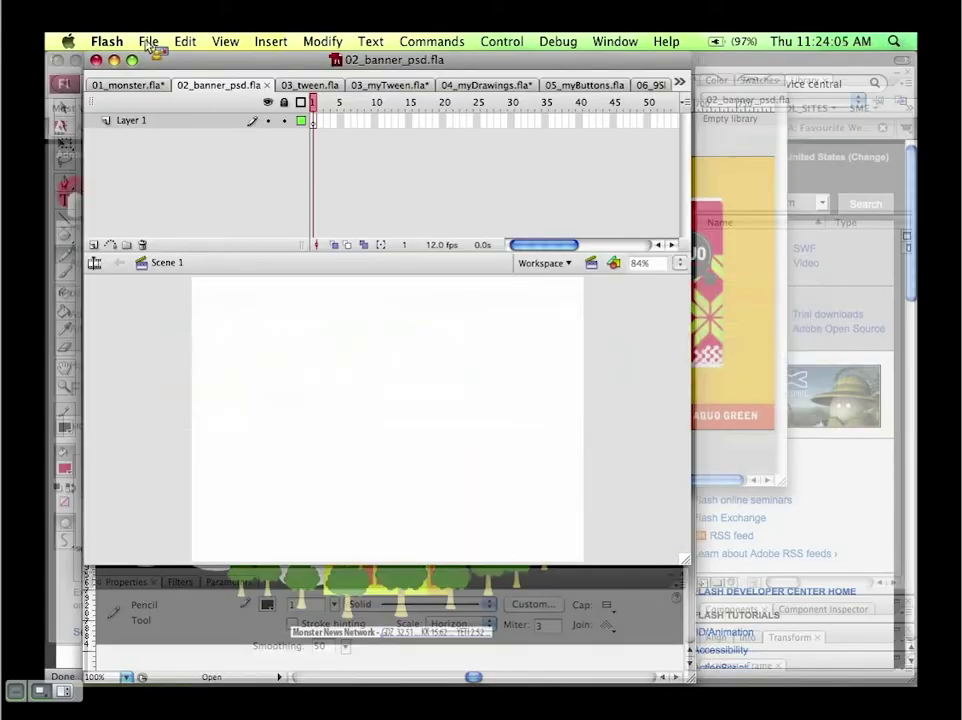
{"action": "left_click", "coordinate": [148, 42]}
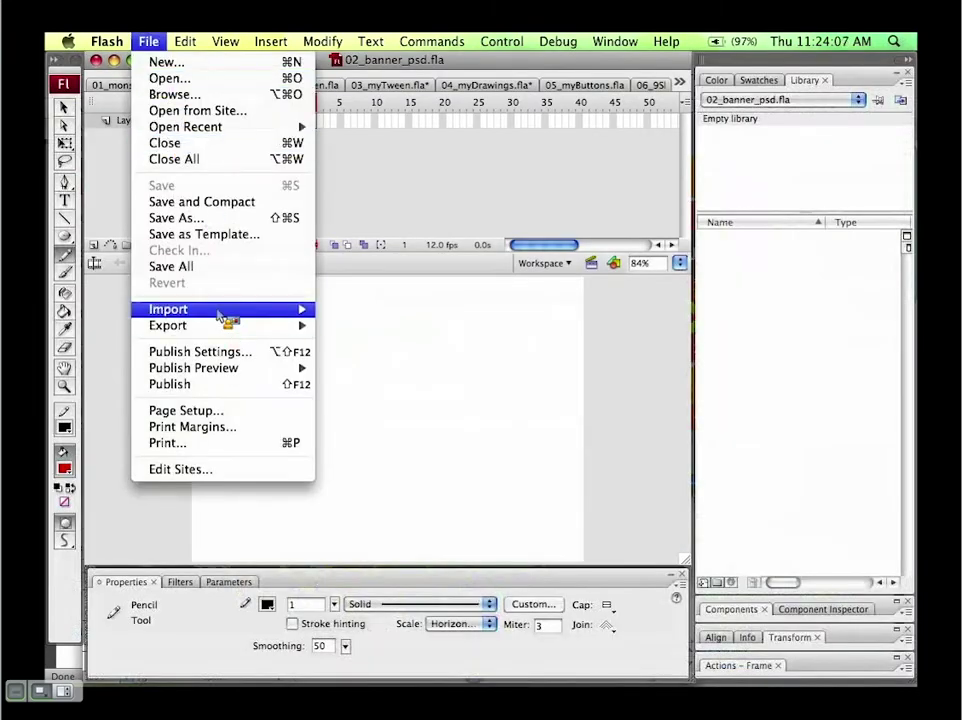
{"action": "mouse_move", "coordinate": [220, 312]}
{"action": "left_click", "coordinate": [405, 311]}
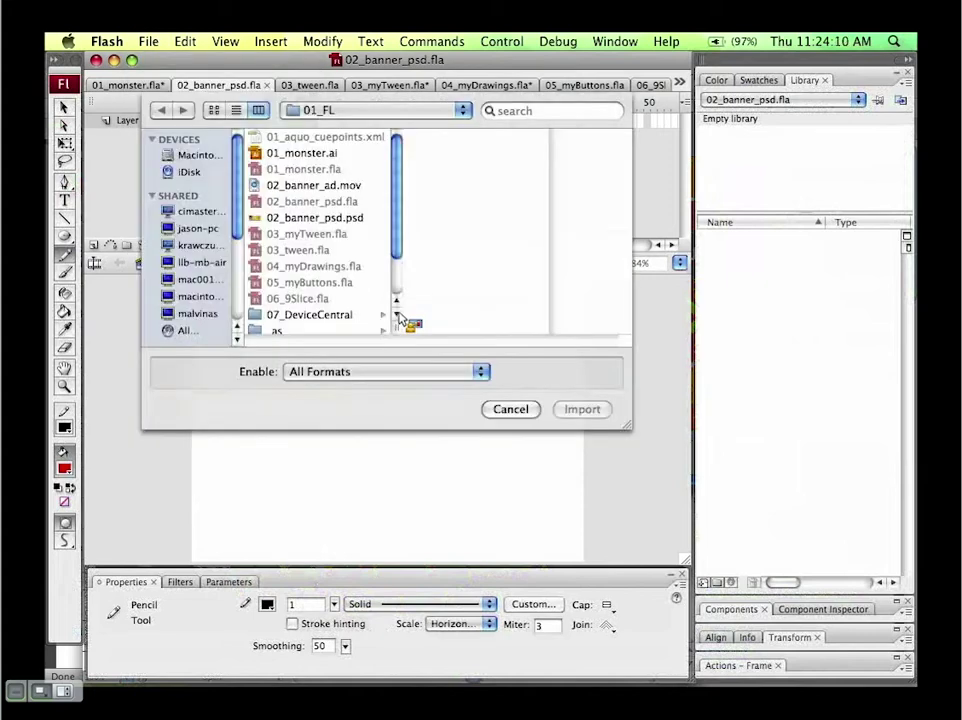
{"action": "left_click", "coordinate": [372, 218]}
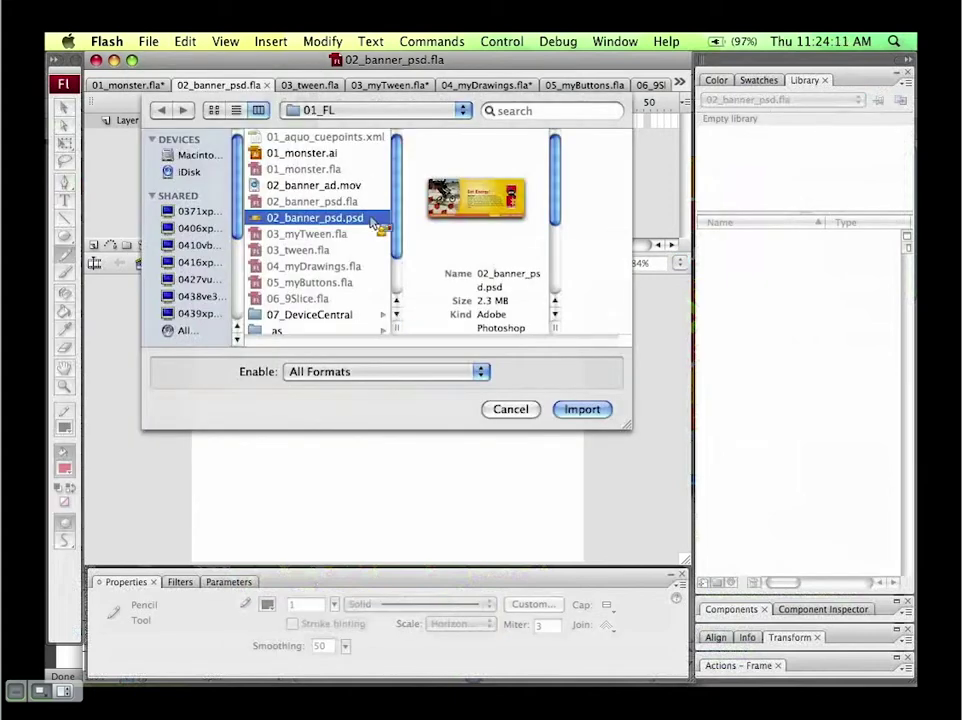
{"action": "left_click", "coordinate": [610, 412]}
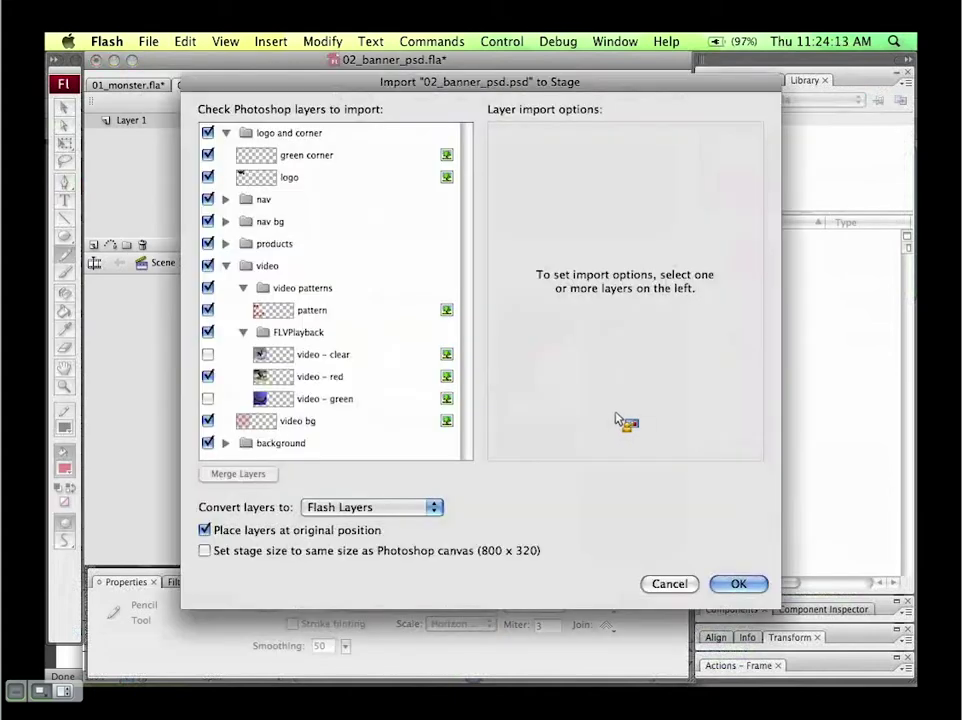
Step: Set the green corner layer to import as editable paths and layer styles, and the Aquo CLEAR, RED and GREEN layers as editable text
{"action": "left_click", "coordinate": [289, 158]}
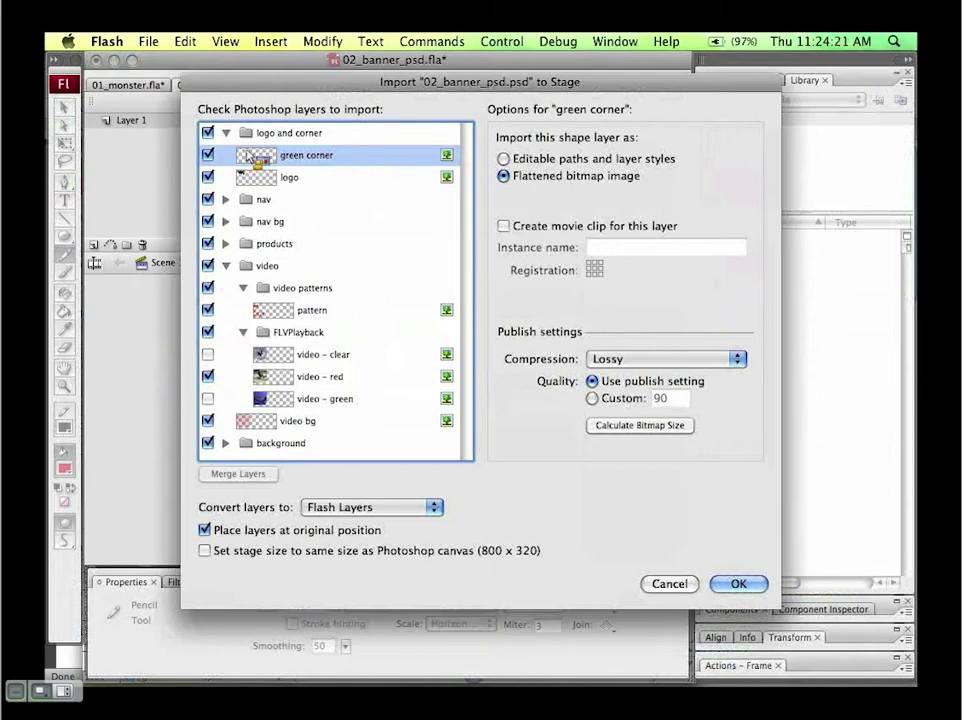
{"action": "left_click", "coordinate": [578, 162]}
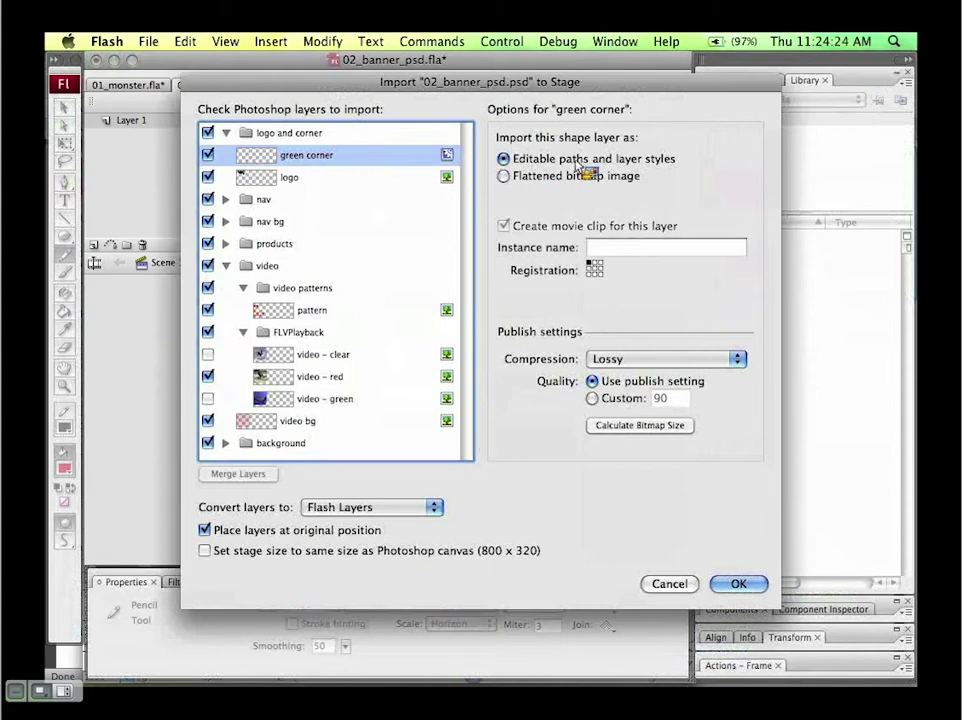
{"action": "left_click", "coordinate": [224, 200]}
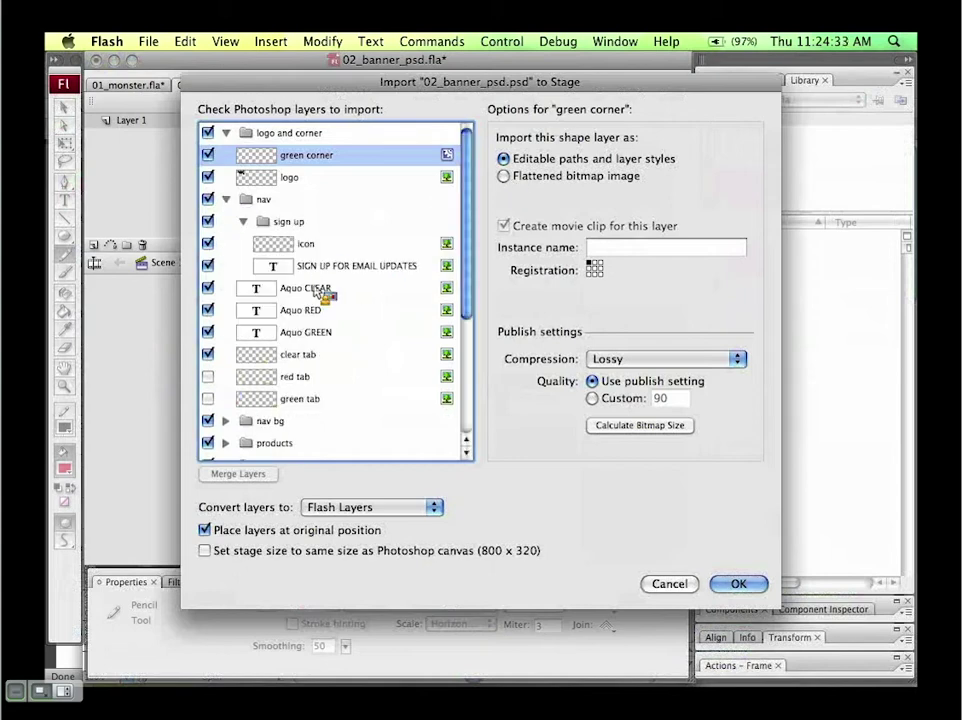
{"action": "left_click", "coordinate": [318, 289]}
{"action": "left_click", "coordinate": [320, 310]}
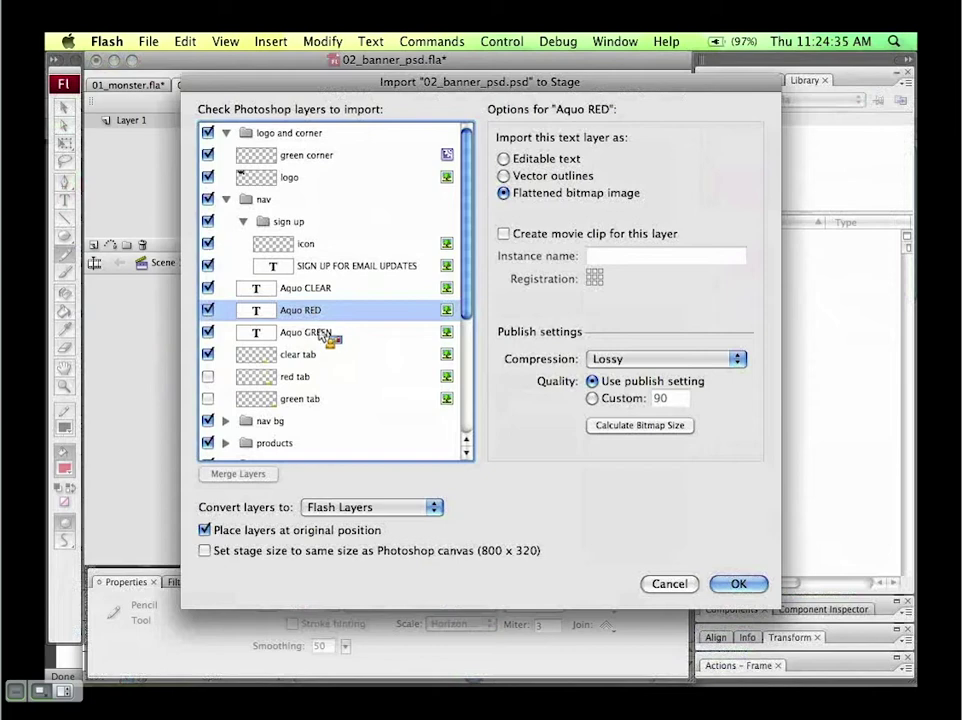
{"action": "left_click", "coordinate": [322, 333]}
{"action": "left_click", "coordinate": [322, 289]}
{"action": "left_click", "coordinate": [322, 310]}
{"action": "left_click", "coordinate": [323, 333]}
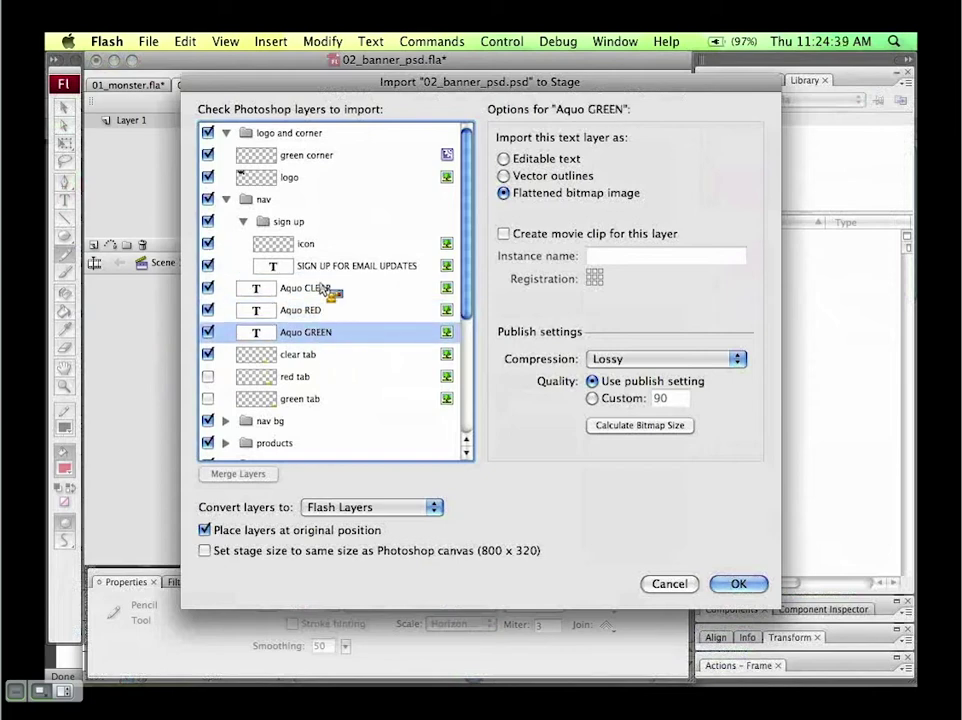
{"action": "left_click", "coordinate": [321, 288], "text": "shift"}
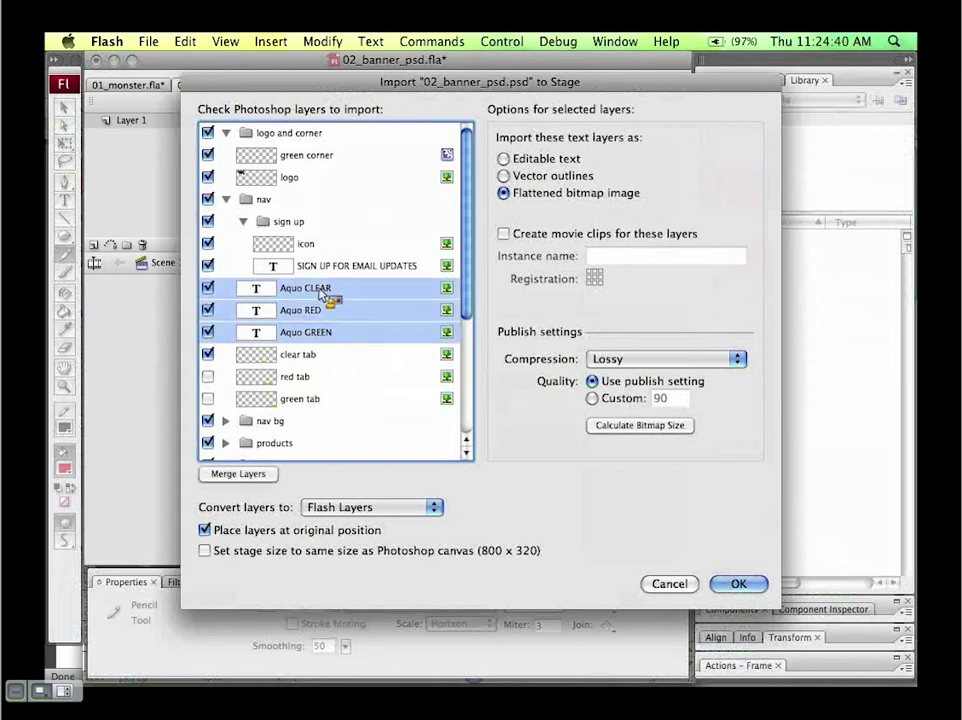
{"action": "left_click", "coordinate": [539, 163]}
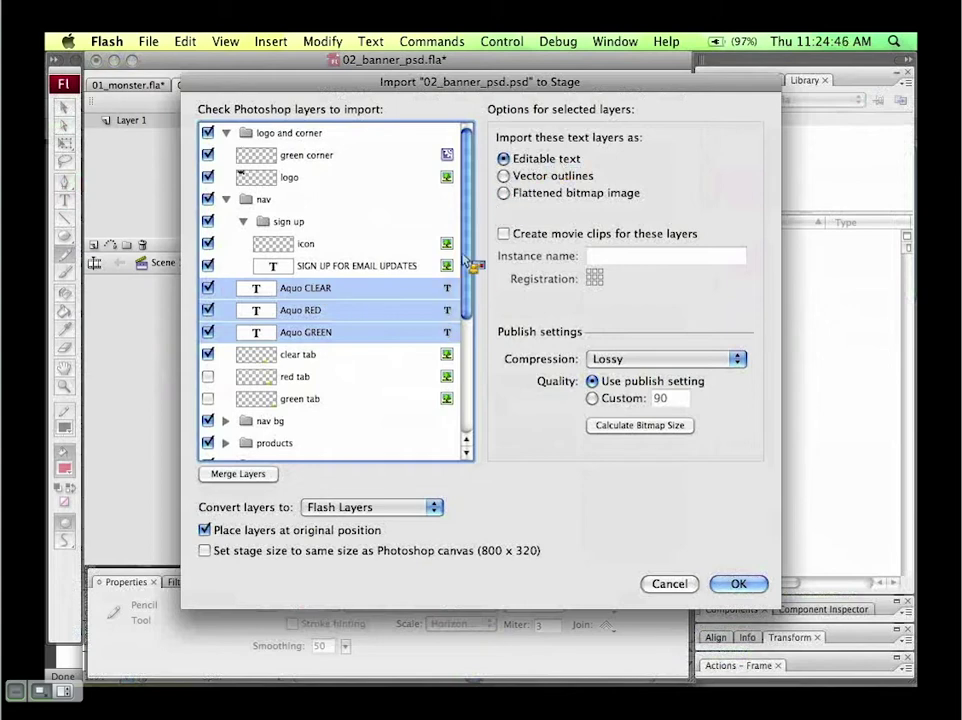
Step: Set the pattern layer in the video patterns group to import as editable paths and layer styles
{"action": "left_click_drag", "start_coordinate": [465, 261], "coordinate": [463, 340]}
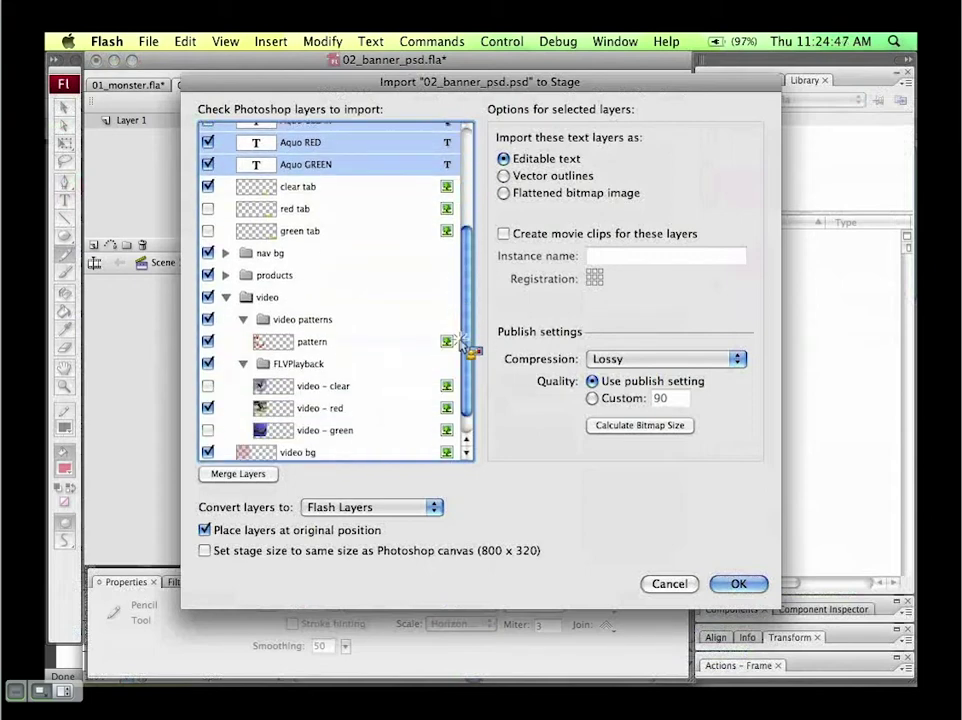
{"action": "left_click", "coordinate": [316, 344]}
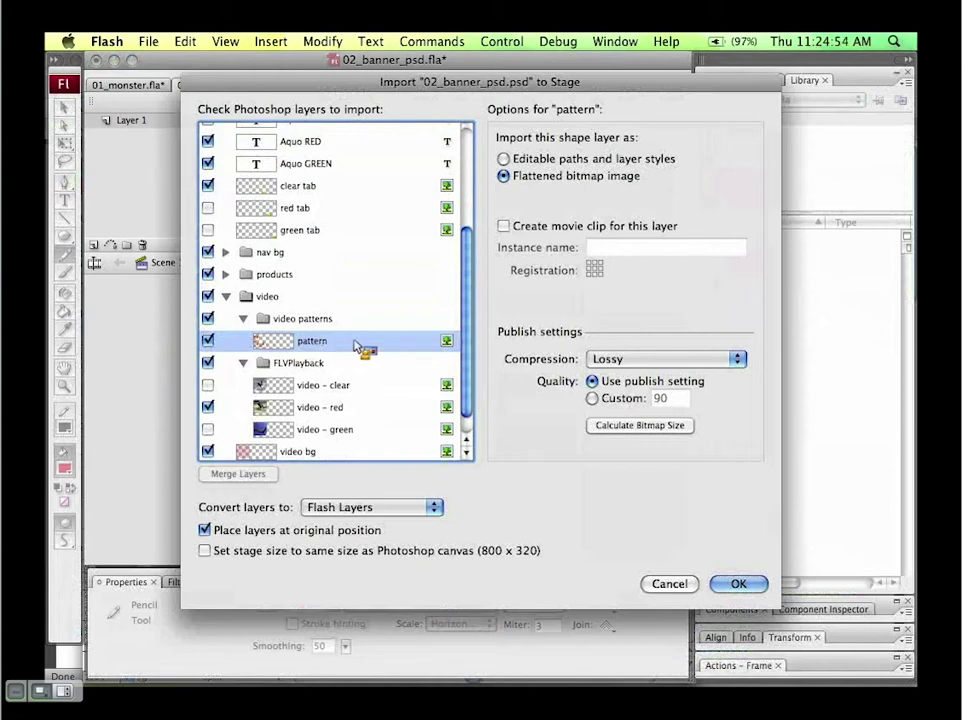
{"action": "left_click", "coordinate": [521, 162]}
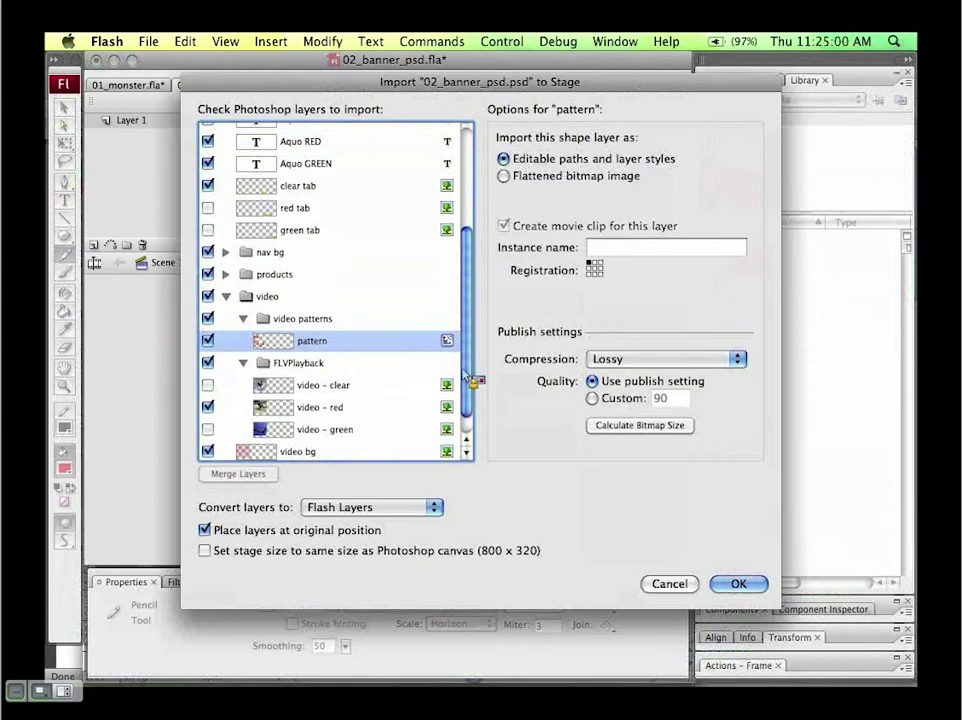
Step: Try including the video - clear and video - green layers and selecting all three video layers, then exclude those two from the import again
{"action": "left_click", "coordinate": [322, 364]}
{"action": "left_click", "coordinate": [334, 391]}
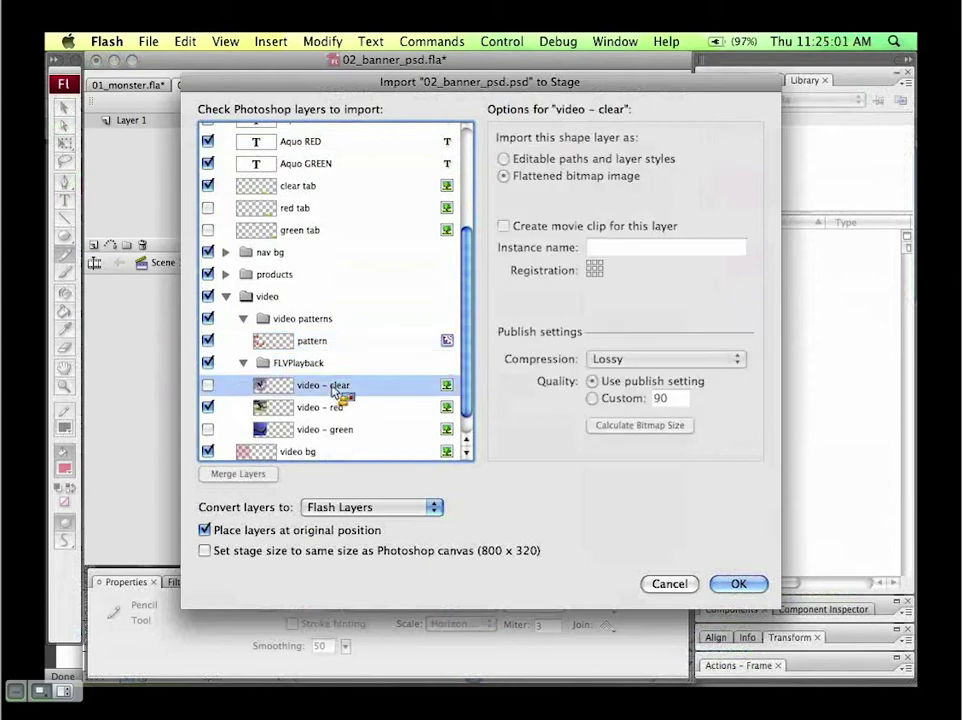
{"action": "scroll", "coordinate": [345, 388], "scroll_direction": "down", "scroll_amount": 1}
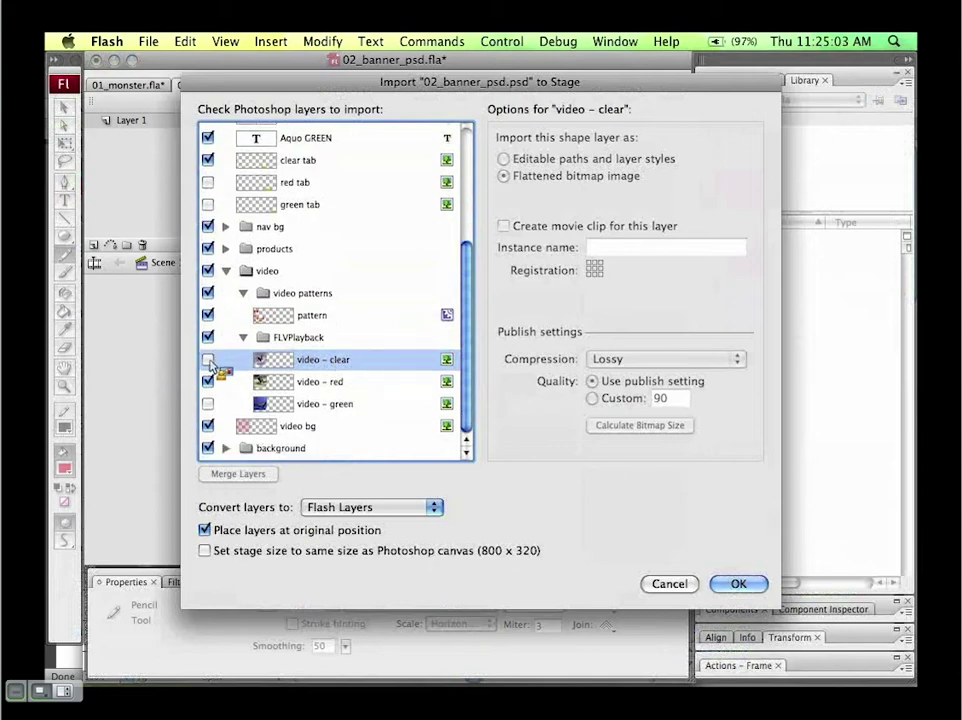
{"action": "left_click", "coordinate": [209, 360]}
{"action": "left_click", "coordinate": [209, 403]}
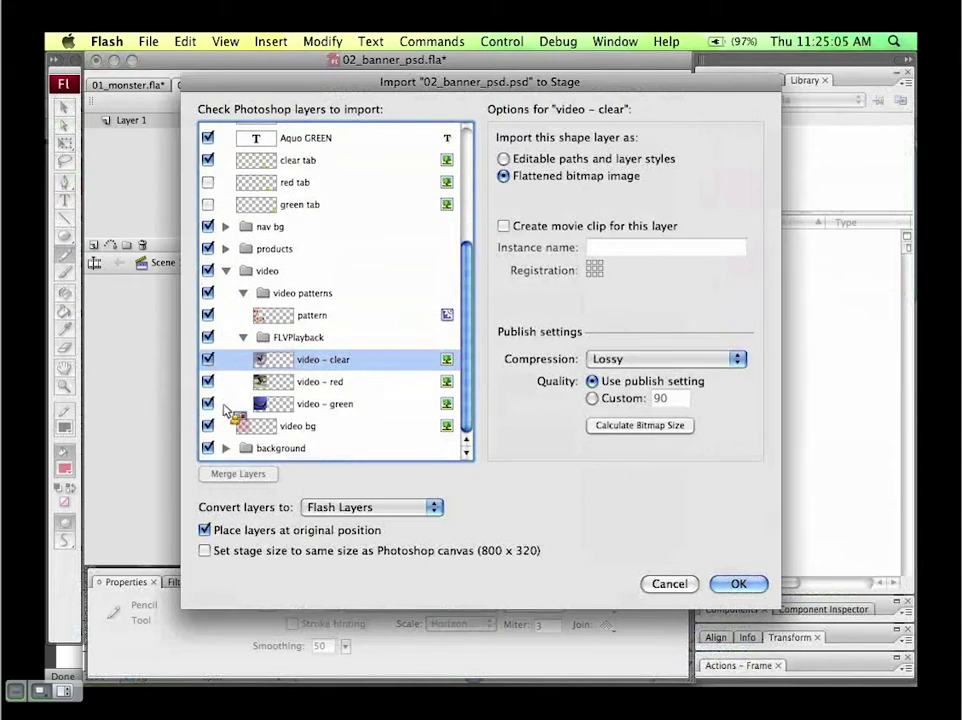
{"action": "left_click", "coordinate": [330, 405], "text": "shift"}
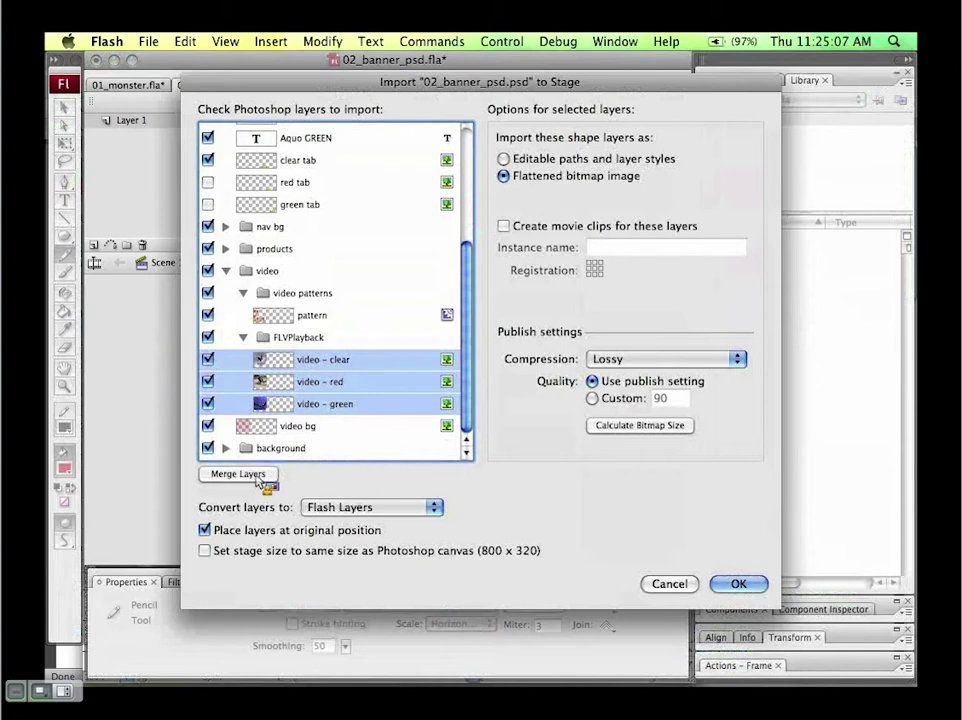
{"action": "left_click", "coordinate": [208, 403]}
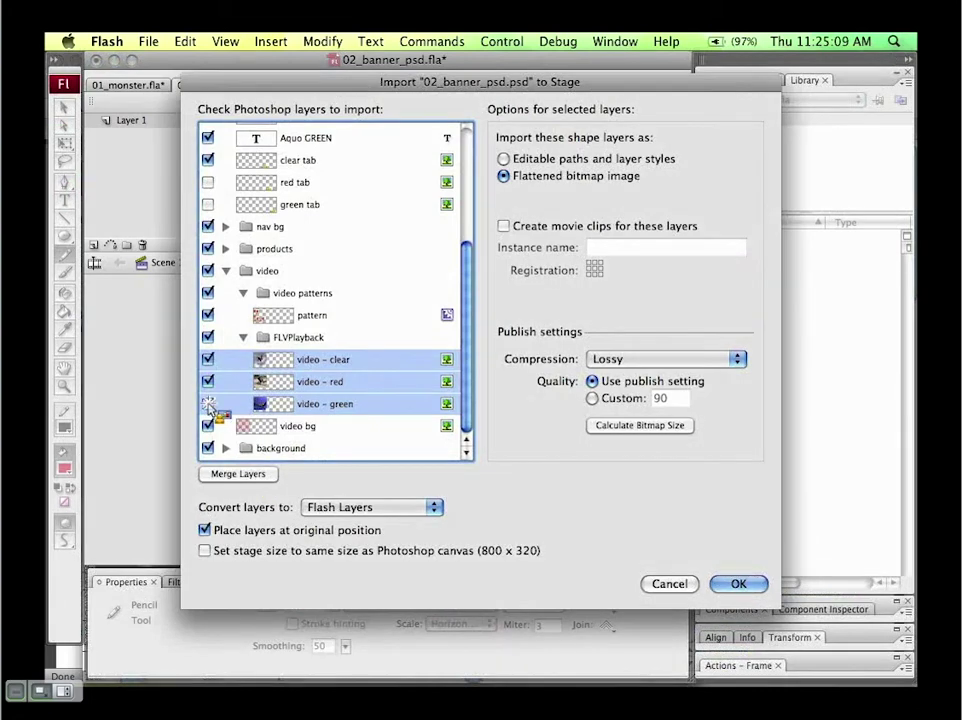
{"action": "left_click", "coordinate": [208, 360]}
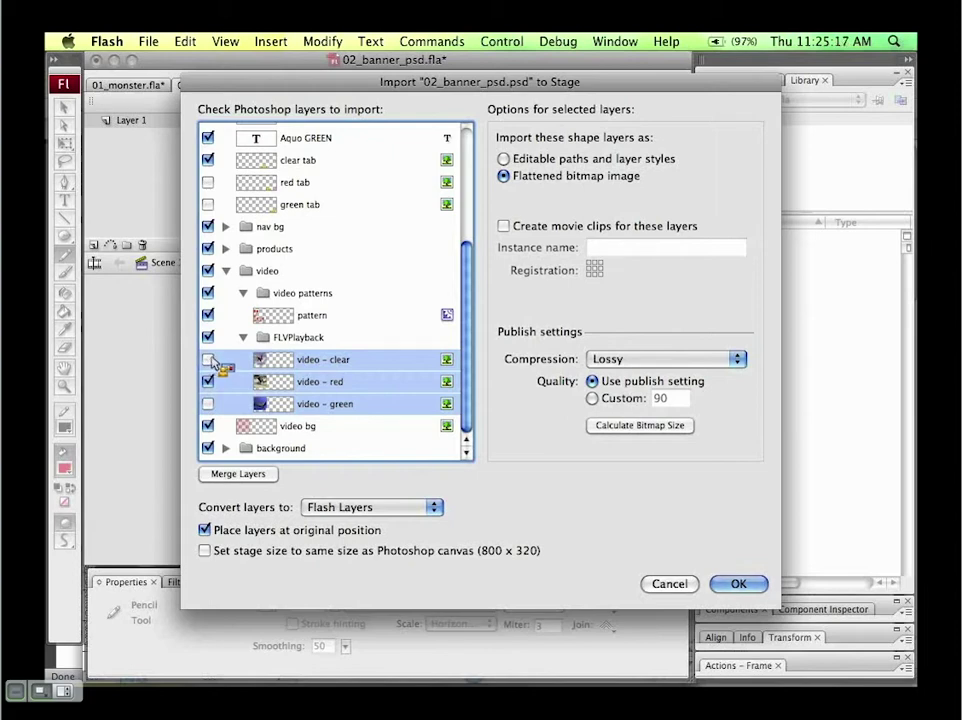
Step: Keep the conversion to Flash Layers, match the stage size to the 800 x 320 Photoshop canvas, and complete the import
{"action": "left_click_drag", "start_coordinate": [213, 362], "coordinate": [382, 511]}
{"action": "left_click", "coordinate": [382, 511]}
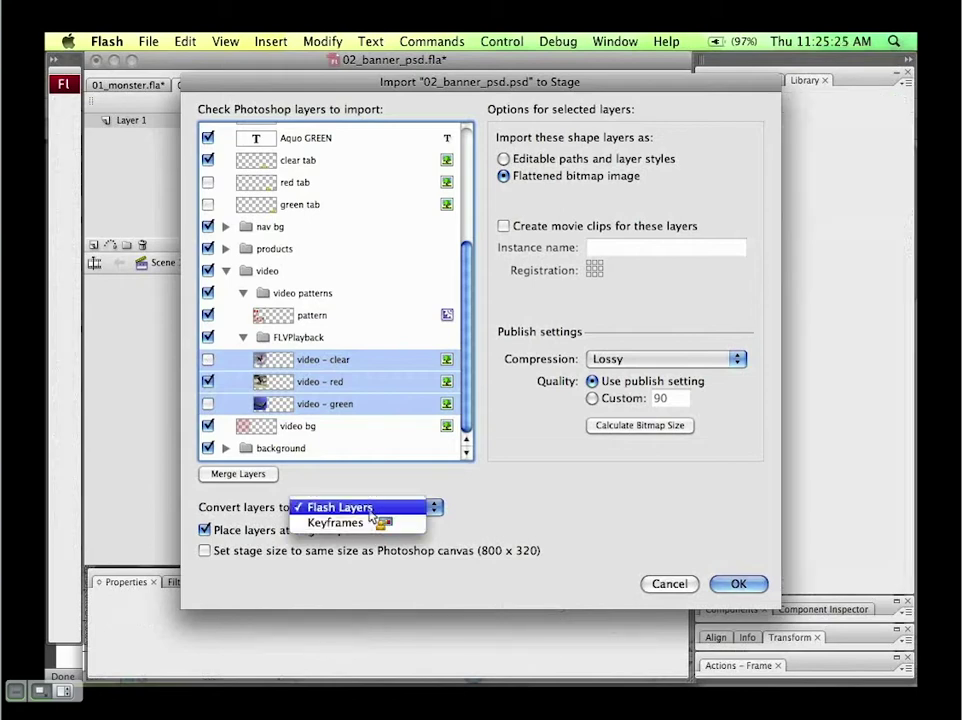
{"action": "left_click", "coordinate": [370, 508]}
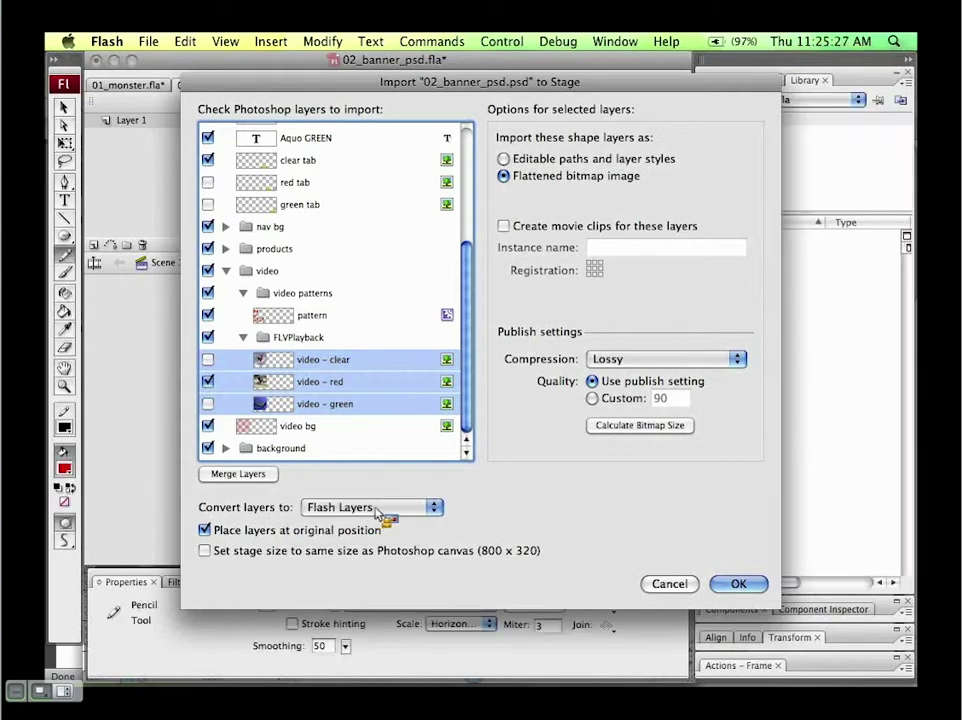
{"action": "left_click", "coordinate": [275, 552]}
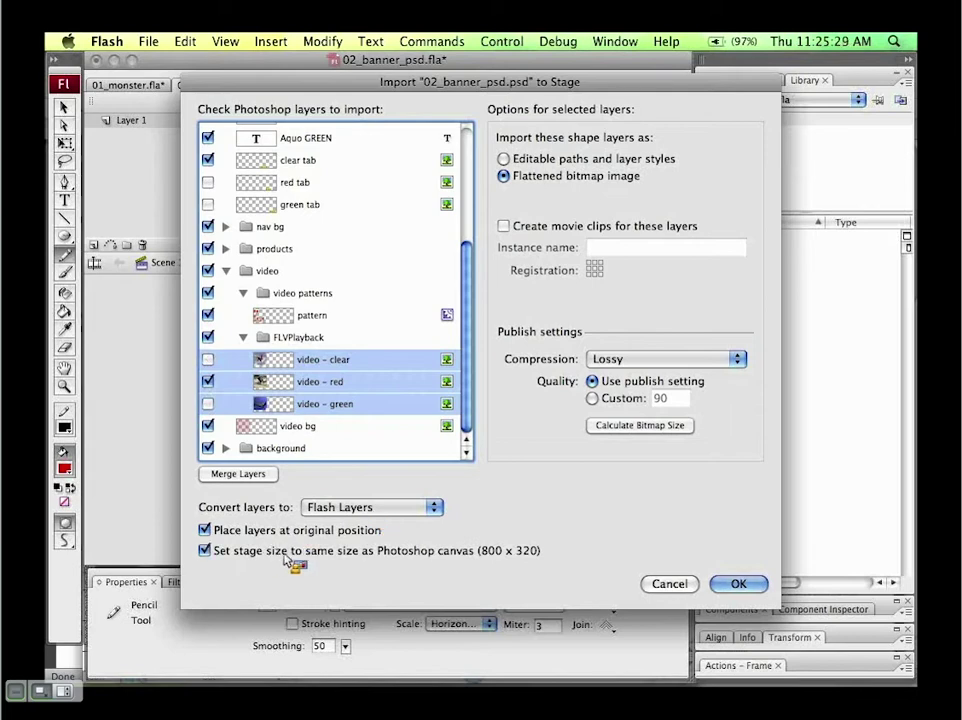
{"action": "left_click", "coordinate": [741, 587]}
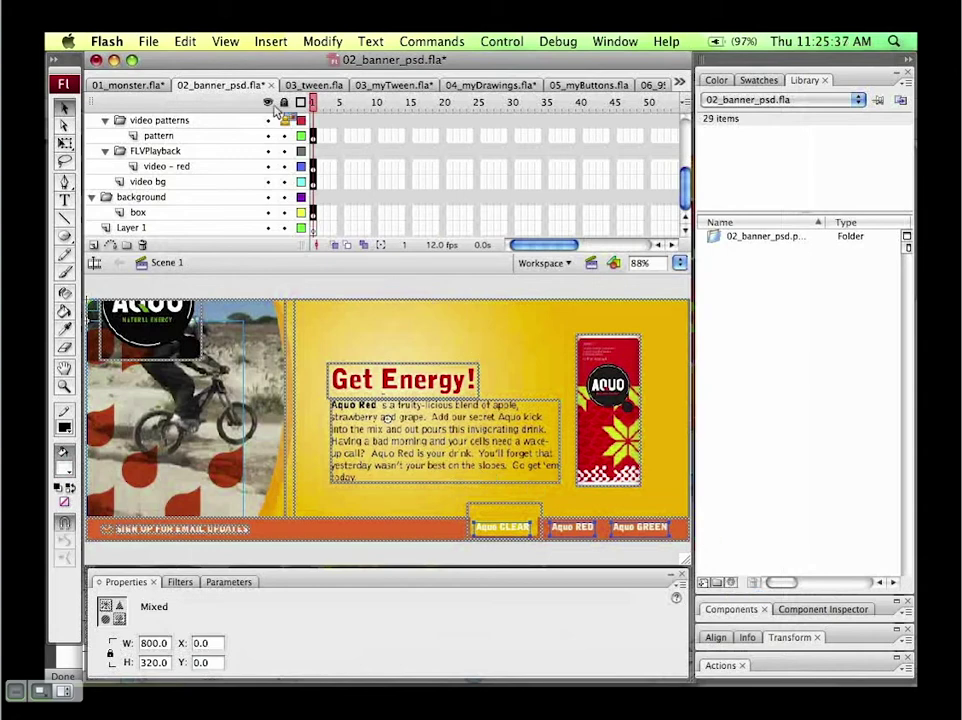
Step: Review the imported layer folders in the timeline, from the background up to the logo and corner and nav groups
{"action": "scroll", "coordinate": [273, 184], "scroll_direction": "up", "scroll_amount": 5}
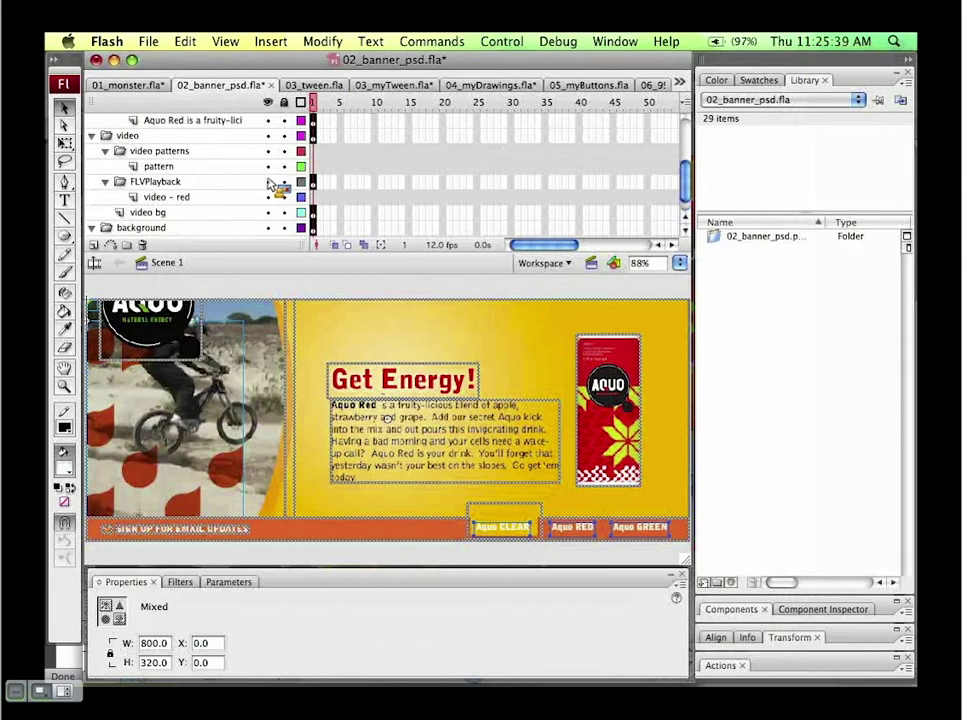
{"action": "scroll", "coordinate": [221, 155], "scroll_direction": "up", "scroll_amount": 3}
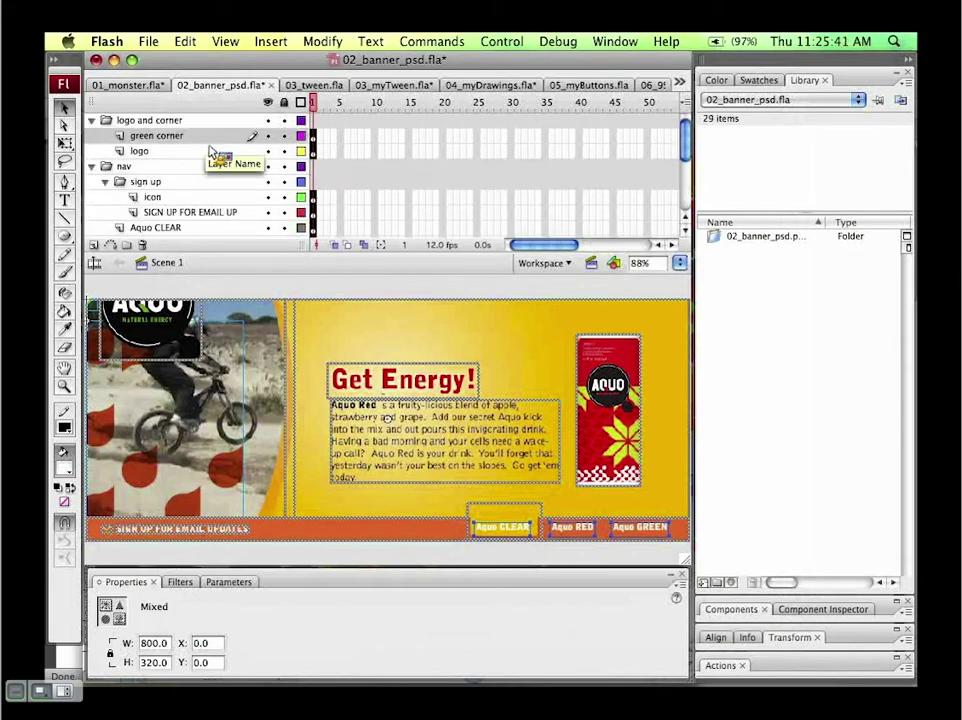
{"action": "left_click", "coordinate": [90, 136]}
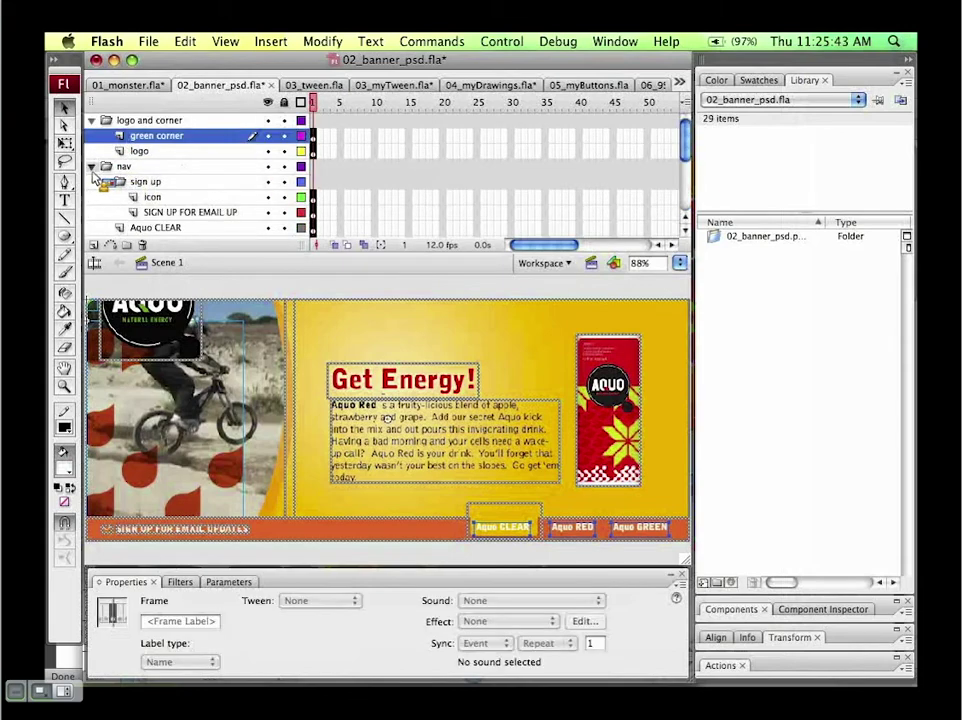
{"action": "left_click", "coordinate": [100, 166]}
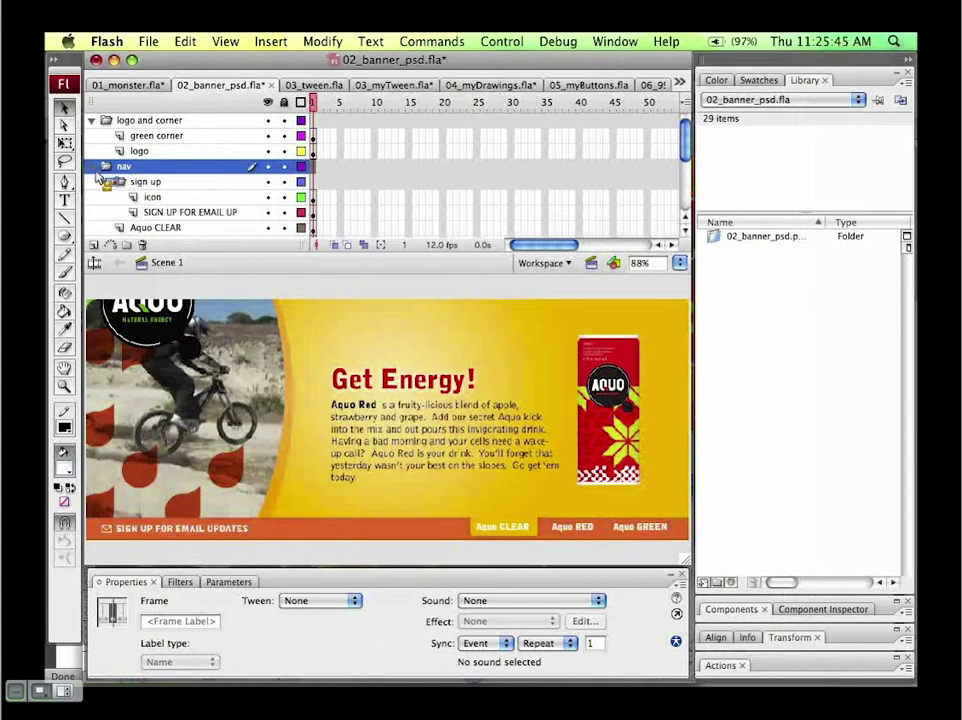
Step: Test that the Aquo CLEAR navigation label is editable by deleting and retyping the word CLEAR, and return to the Selection tool
{"action": "left_click", "coordinate": [517, 532]}
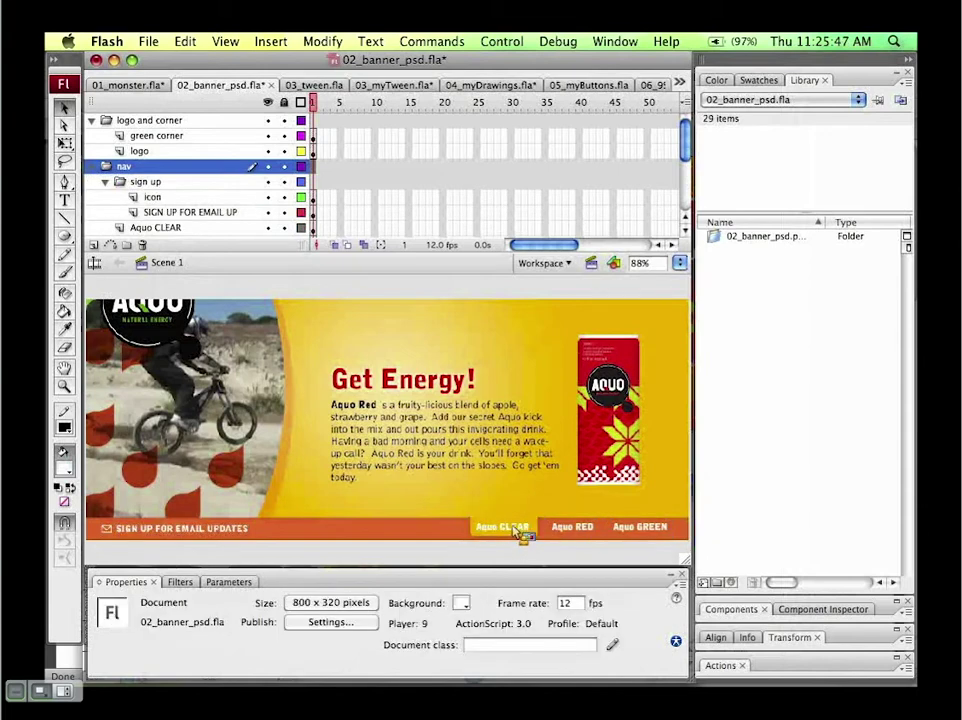
{"action": "double_click", "coordinate": [519, 535]}
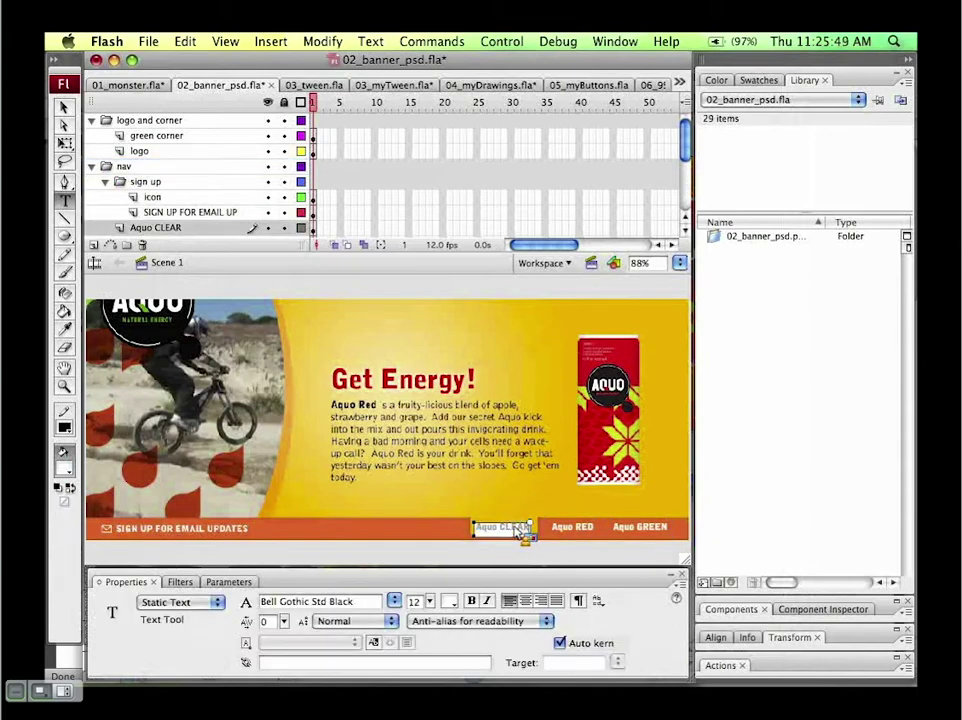
{"action": "key", "text": "super+a"}
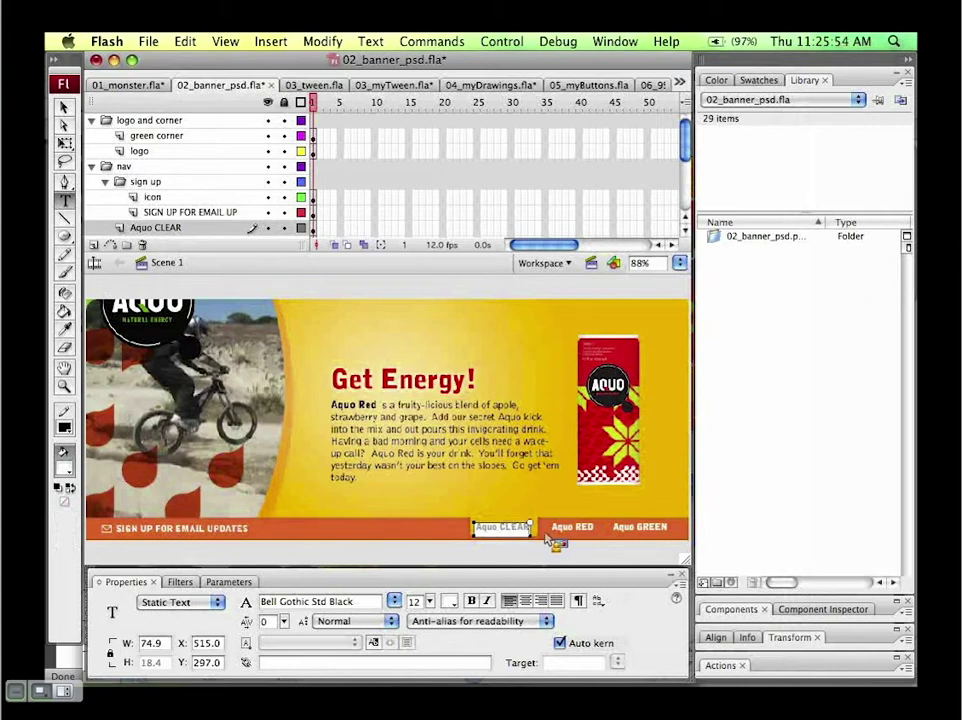
{"action": "left_click_drag", "start_coordinate": [507, 529], "coordinate": [535, 527]}
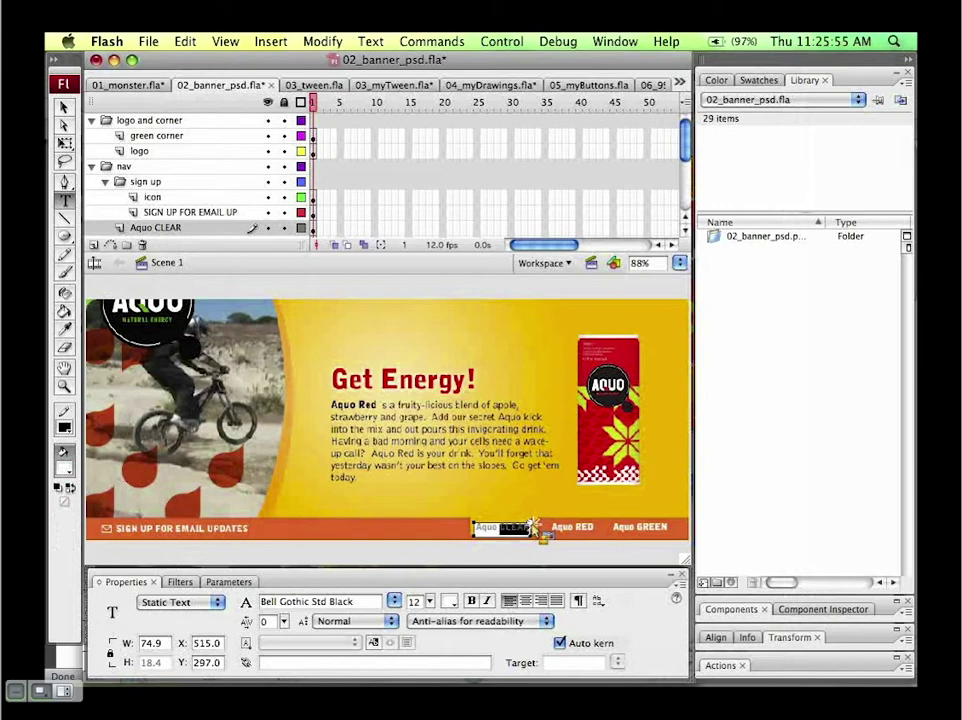
{"action": "key", "text": "BackSpace"}
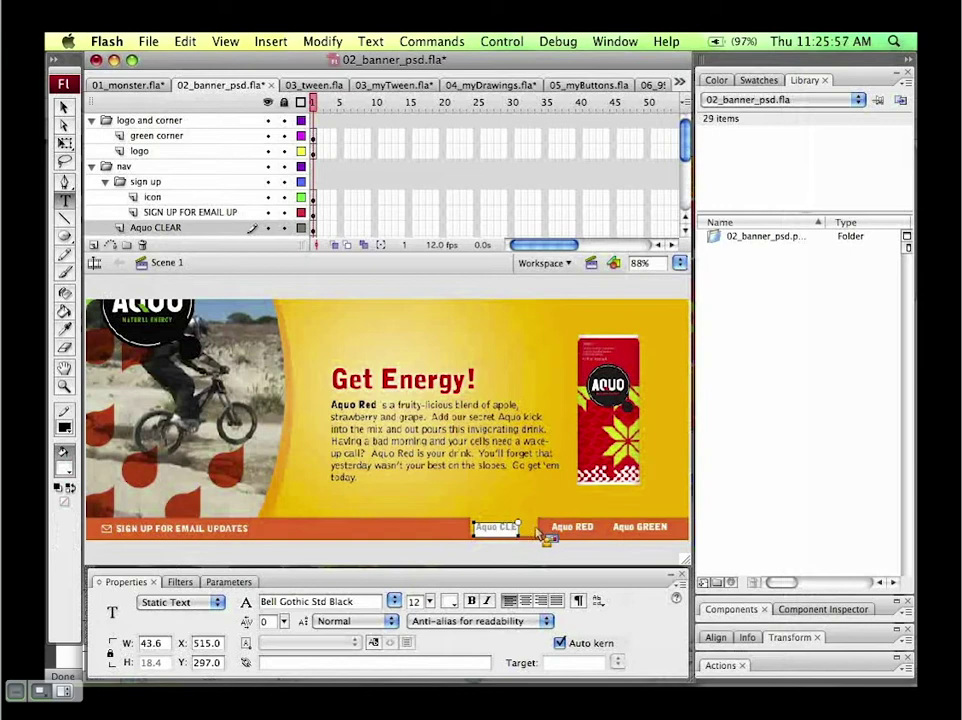
{"action": "type", "text": "CLEAR"}
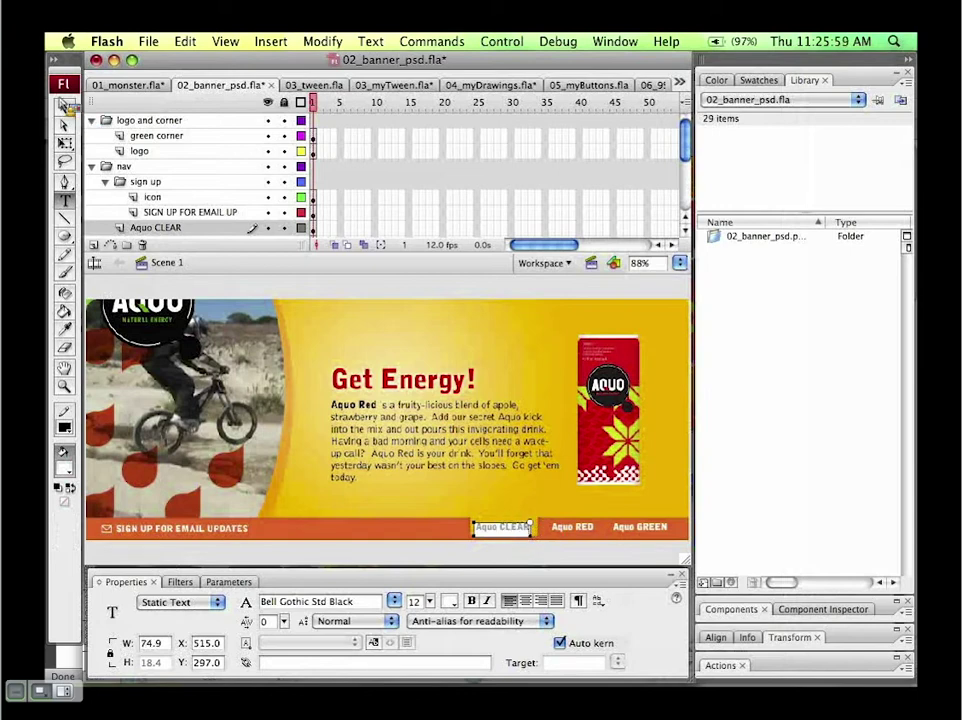
{"action": "left_click", "coordinate": [66, 108]}
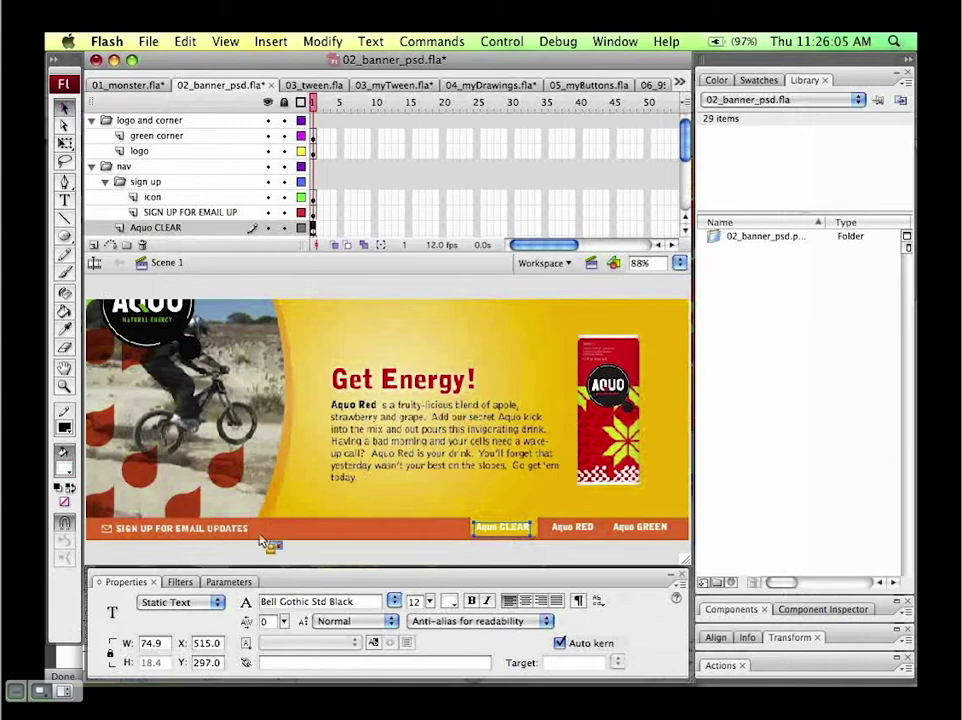
Step: Try the Lighten blend mode on the pattern movie clip over the bike photo, and set it back to Multiply
{"action": "left_click", "coordinate": [93, 306]}
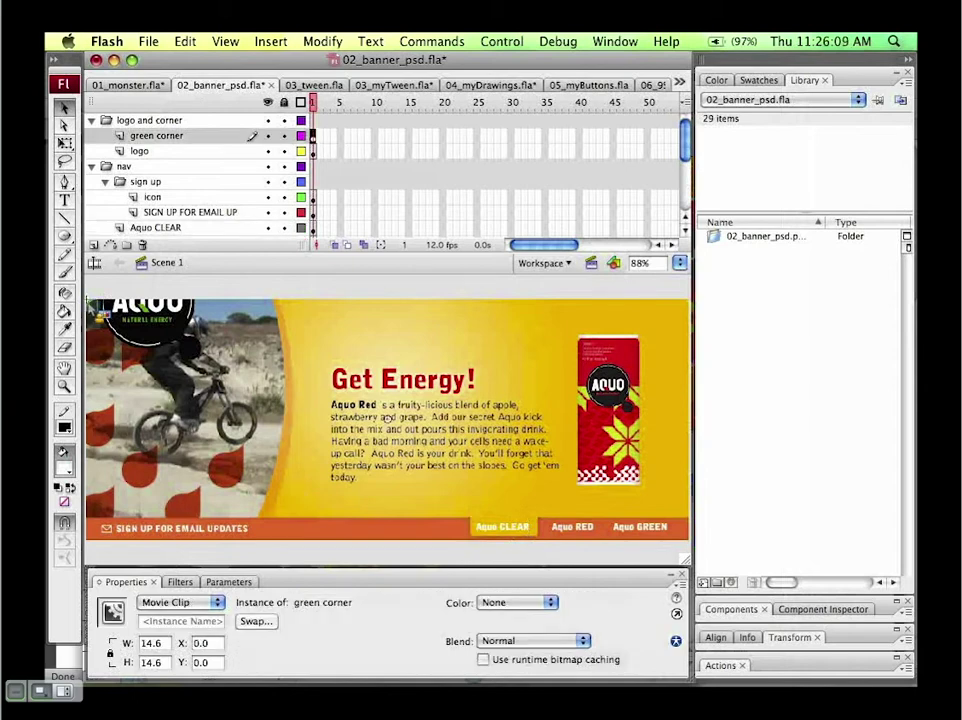
{"action": "left_click", "coordinate": [226, 478]}
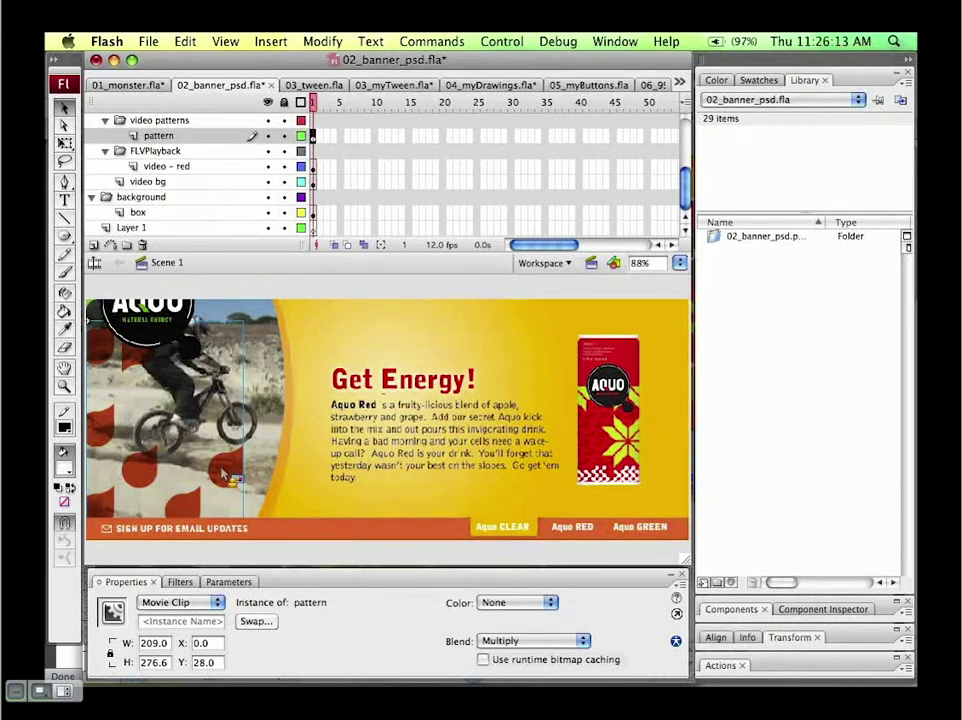
{"action": "left_click", "coordinate": [521, 641]}
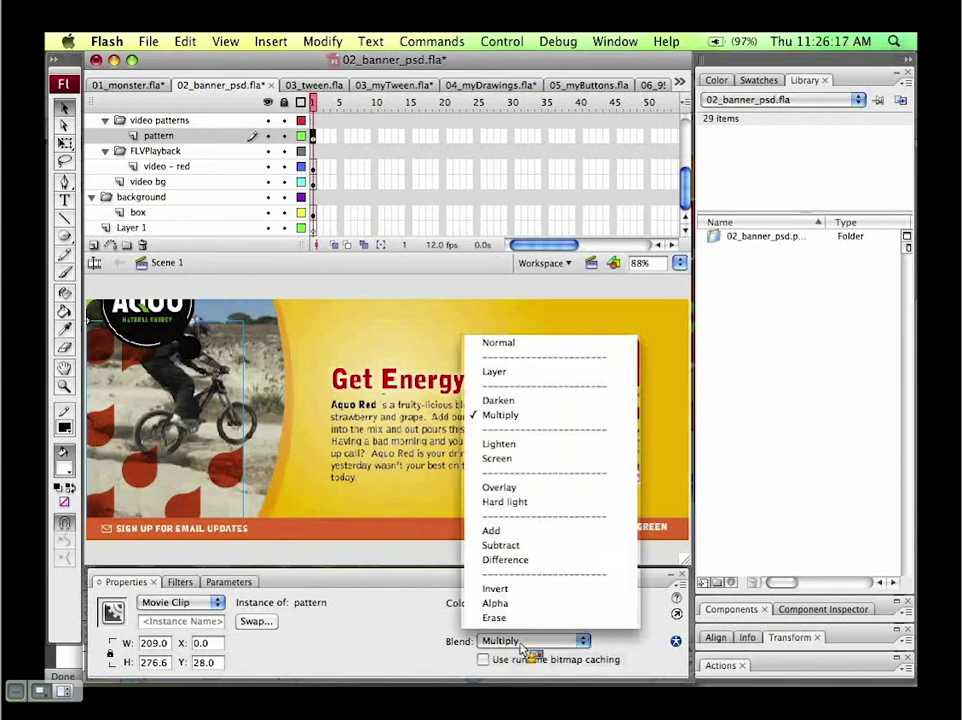
{"action": "left_click", "coordinate": [526, 445]}
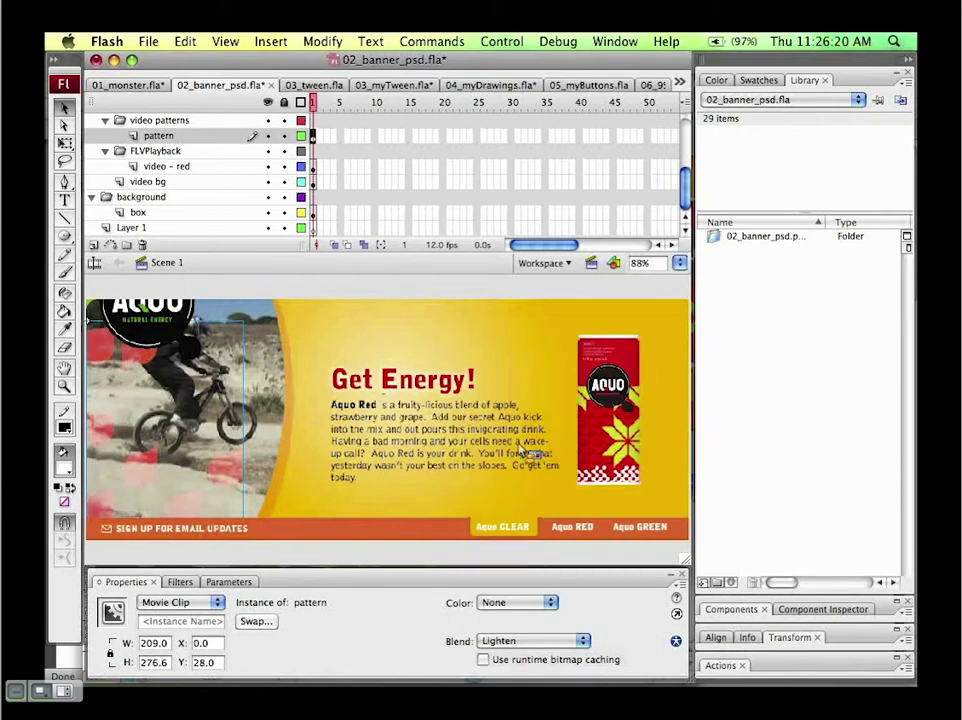
{"action": "left_click", "coordinate": [548, 641]}
{"action": "left_click", "coordinate": [515, 417]}
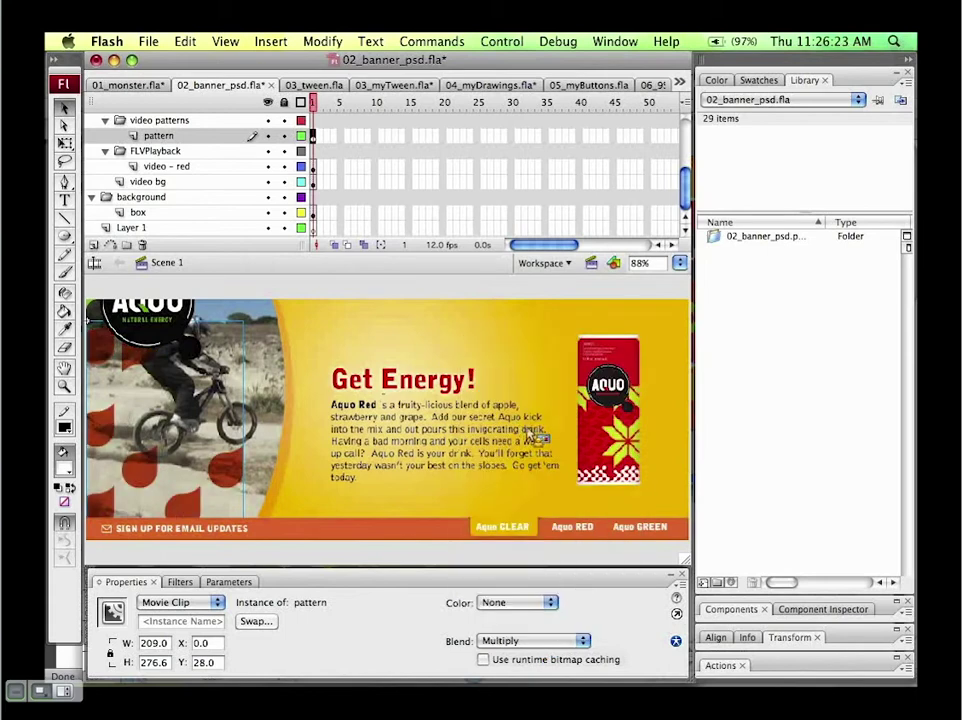
Step: Expand the imported 02_banner_psd folder in the library to show its subfolders, and widen the stage area
{"action": "left_click", "coordinate": [713, 236]}
{"action": "double_click", "coordinate": [731, 251]}
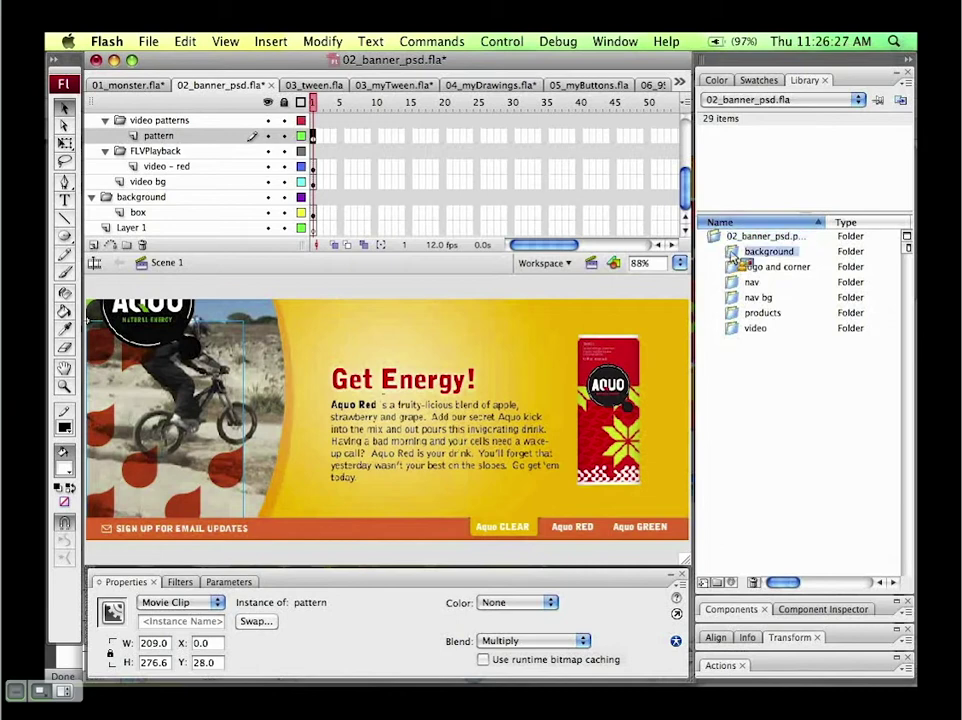
{"action": "left_click_drag", "start_coordinate": [752, 270], "coordinate": [724, 264]}
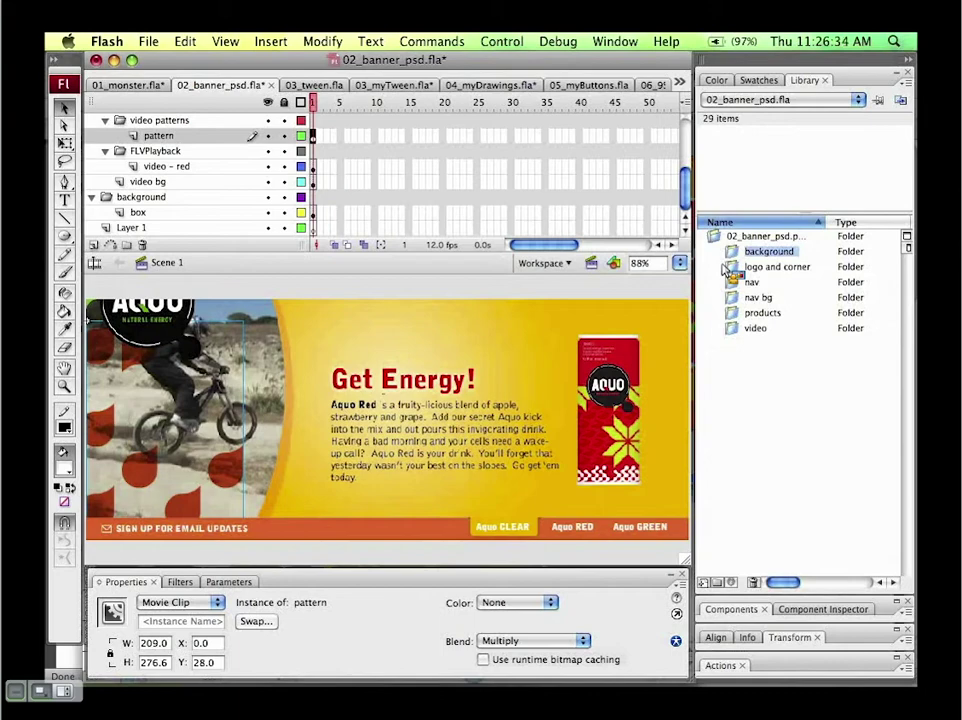
{"action": "left_click_drag", "start_coordinate": [700, 225], "coordinate": [743, 217]}
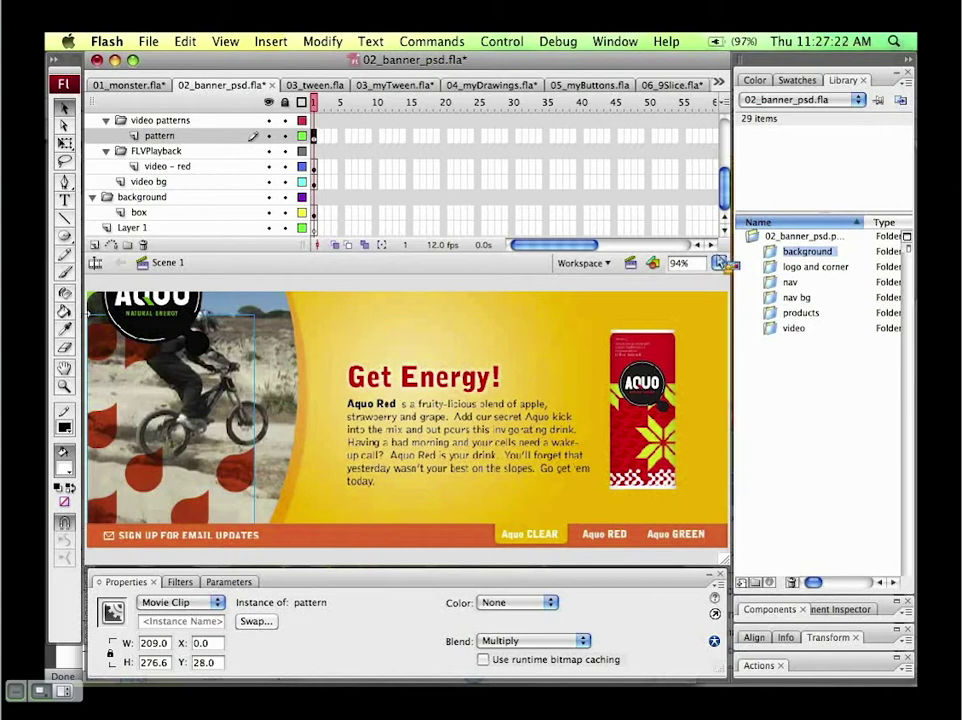
{"action": "left_click", "coordinate": [718, 263]}
{"action": "left_click", "coordinate": [732, 264]}
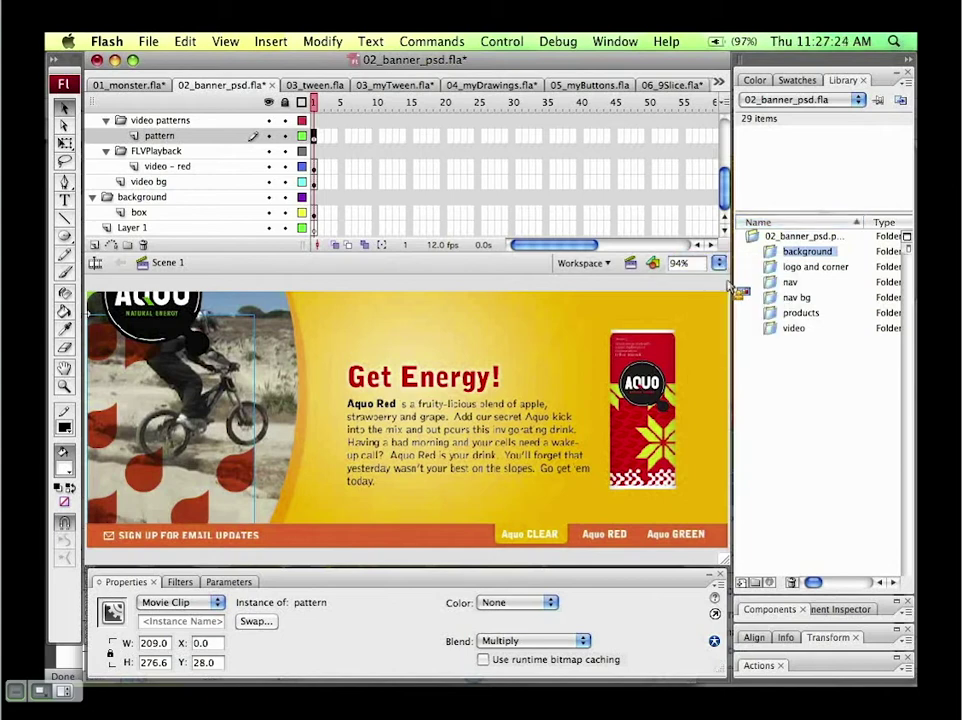
{"action": "left_click", "coordinate": [721, 268]}
{"action": "left_click", "coordinate": [724, 273]}
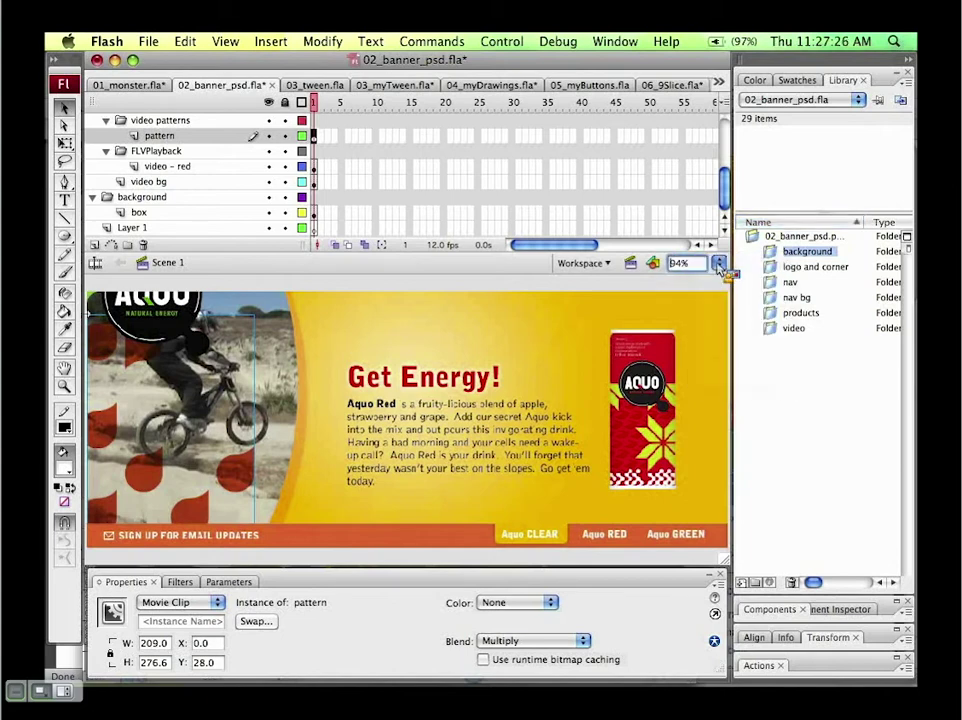
{"action": "left_click_drag", "start_coordinate": [718, 376], "coordinate": [323, 288]}
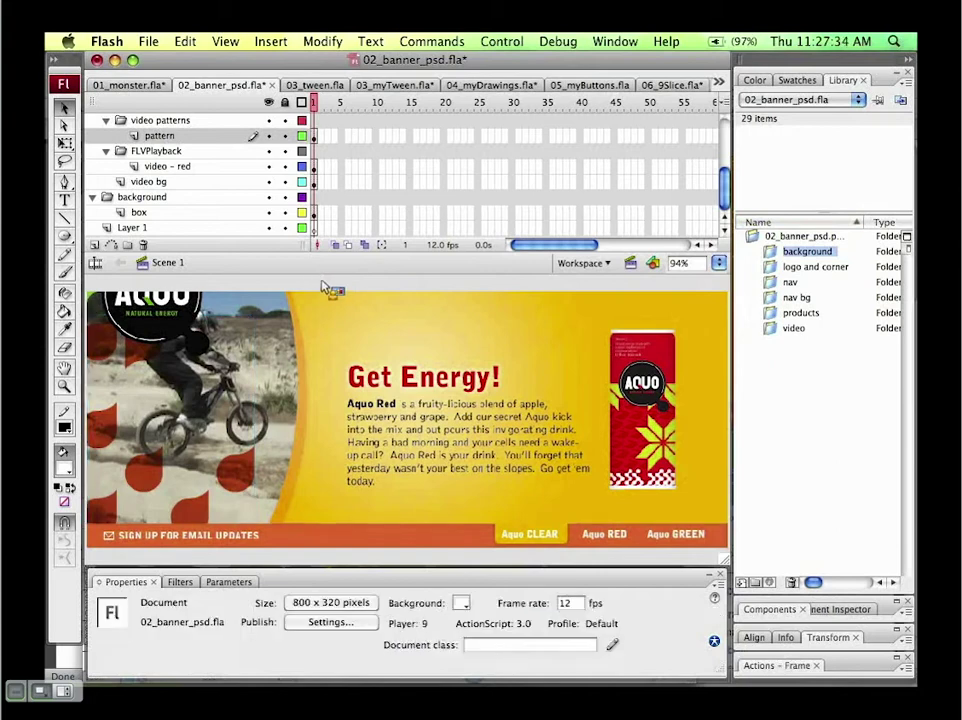
Step: Remove the bike photo bitmap on the video - red layer from the stage
{"action": "left_click_drag", "start_coordinate": [322, 287], "coordinate": [246, 377]}
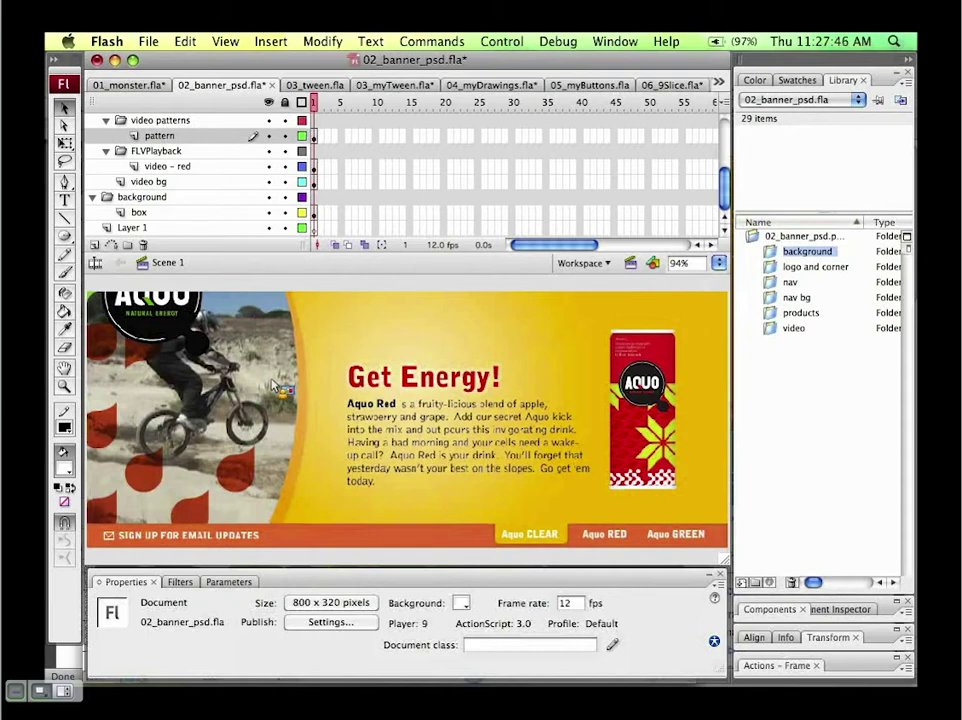
{"action": "left_click", "coordinate": [258, 384]}
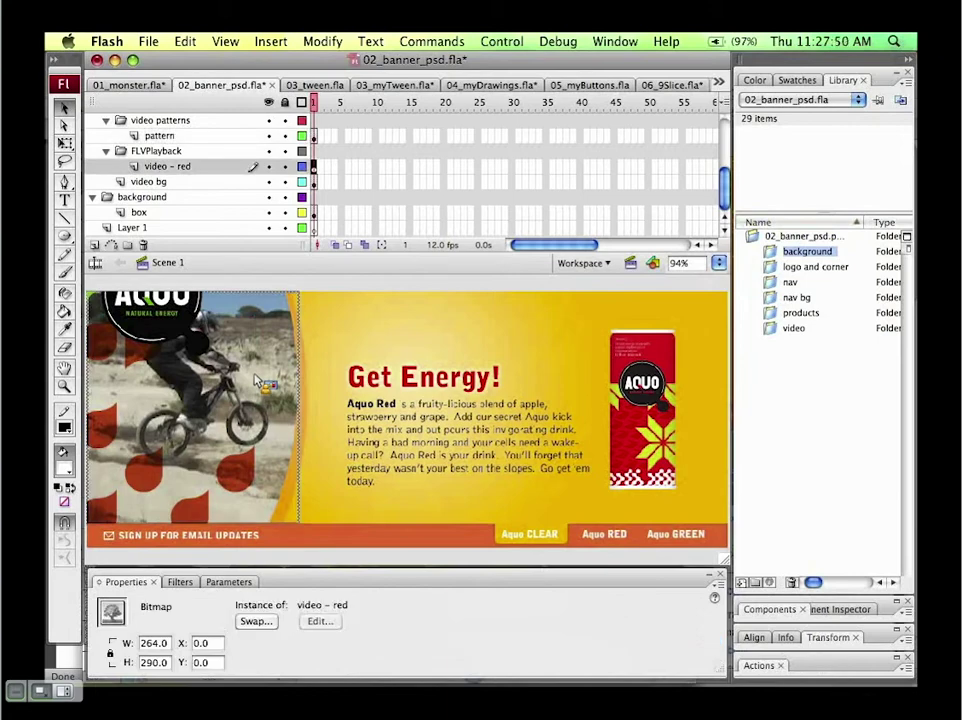
{"action": "key", "text": "super+x"}
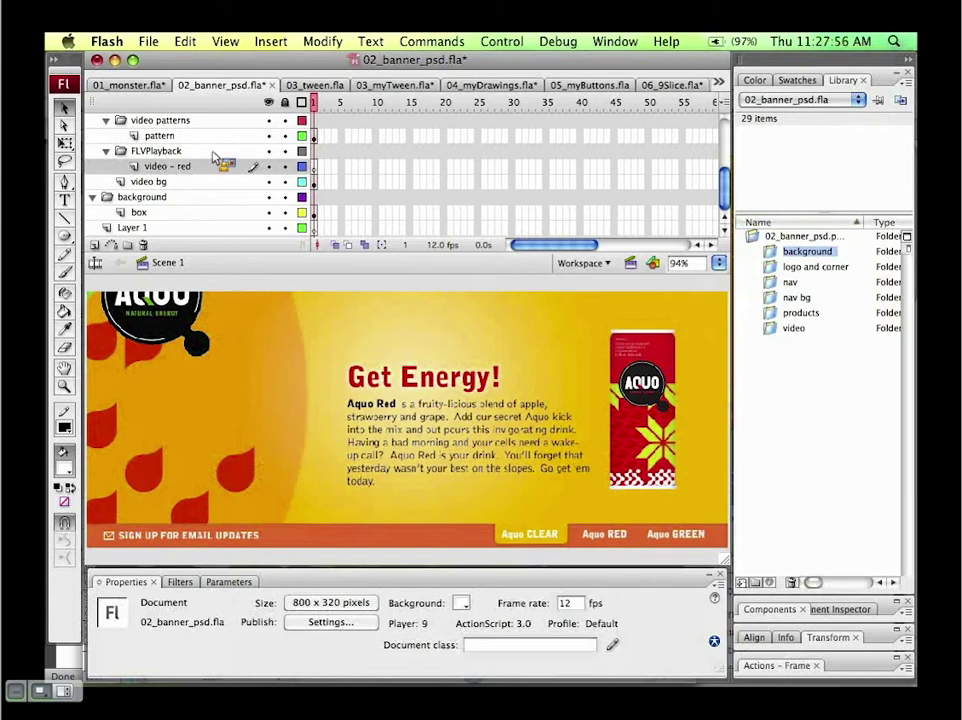
Step: Start a video import and choose 02_banner_ad.mov in the 01_FL folder on the computer as the source file
{"action": "left_click", "coordinate": [148, 42]}
{"action": "mouse_move", "coordinate": [221, 311]}
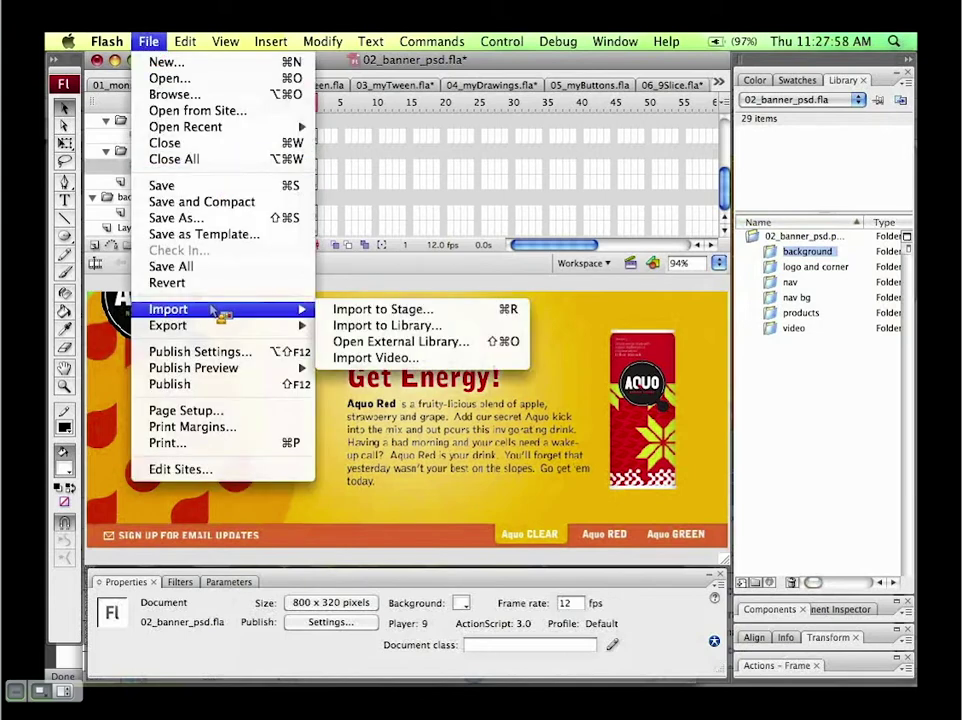
{"action": "left_click", "coordinate": [405, 359]}
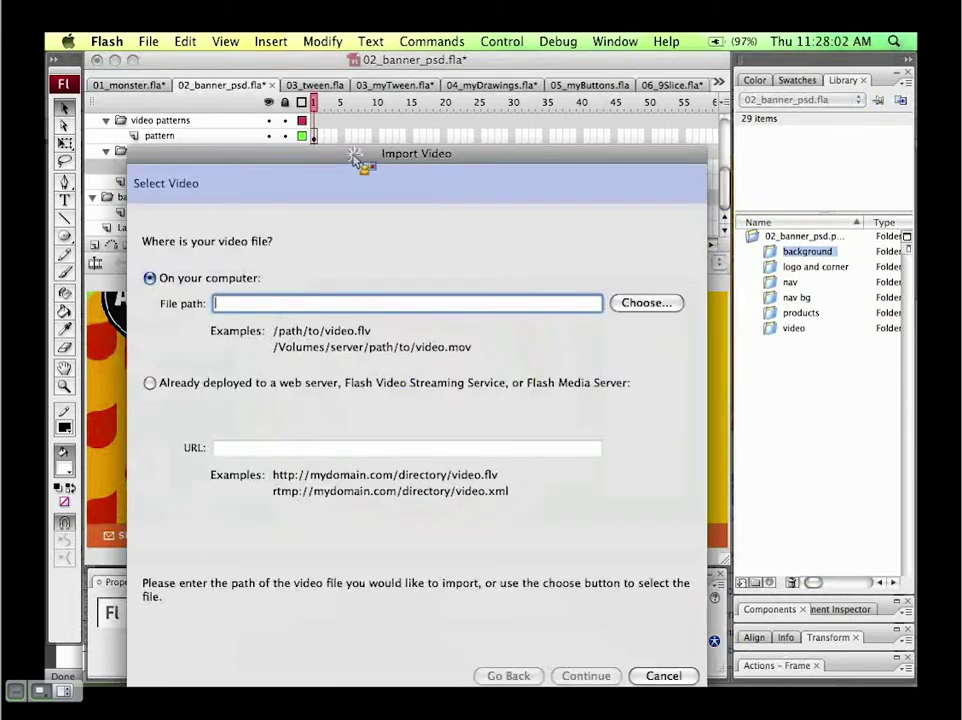
{"action": "left_click_drag", "start_coordinate": [361, 163], "coordinate": [384, 112]}
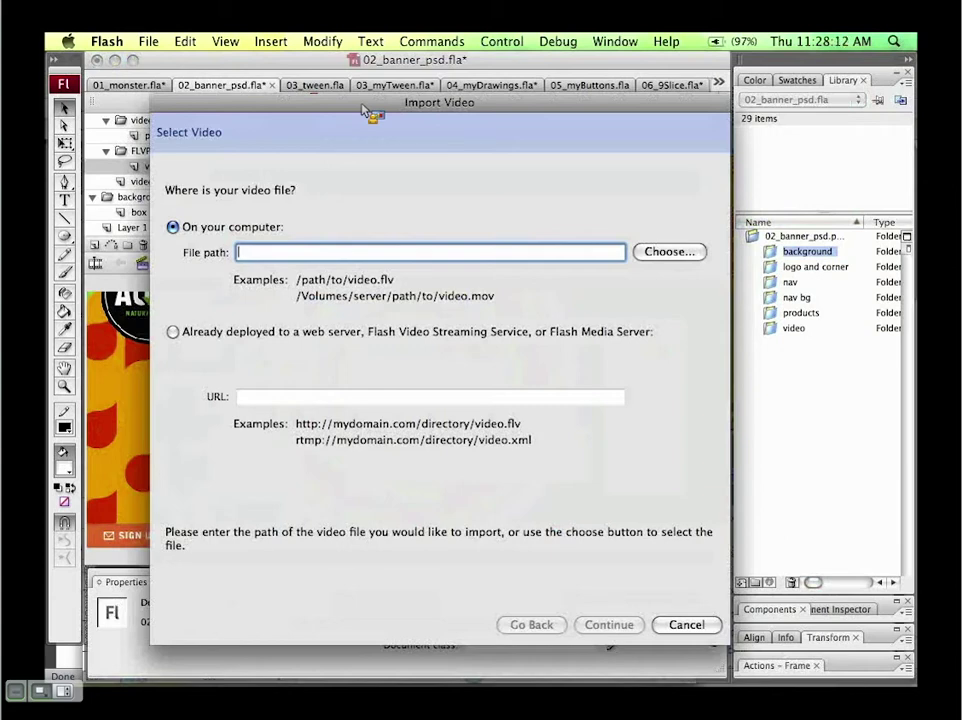
{"action": "left_click_drag", "start_coordinate": [370, 112], "coordinate": [378, 88]}
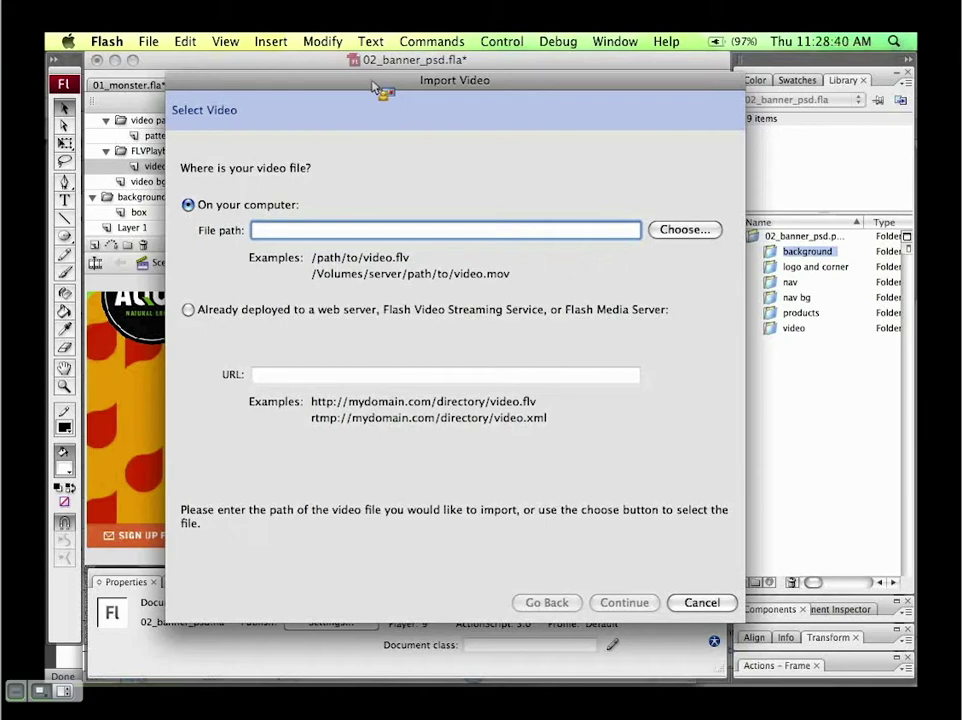
{"action": "left_click_drag", "start_coordinate": [375, 84], "coordinate": [380, 73]}
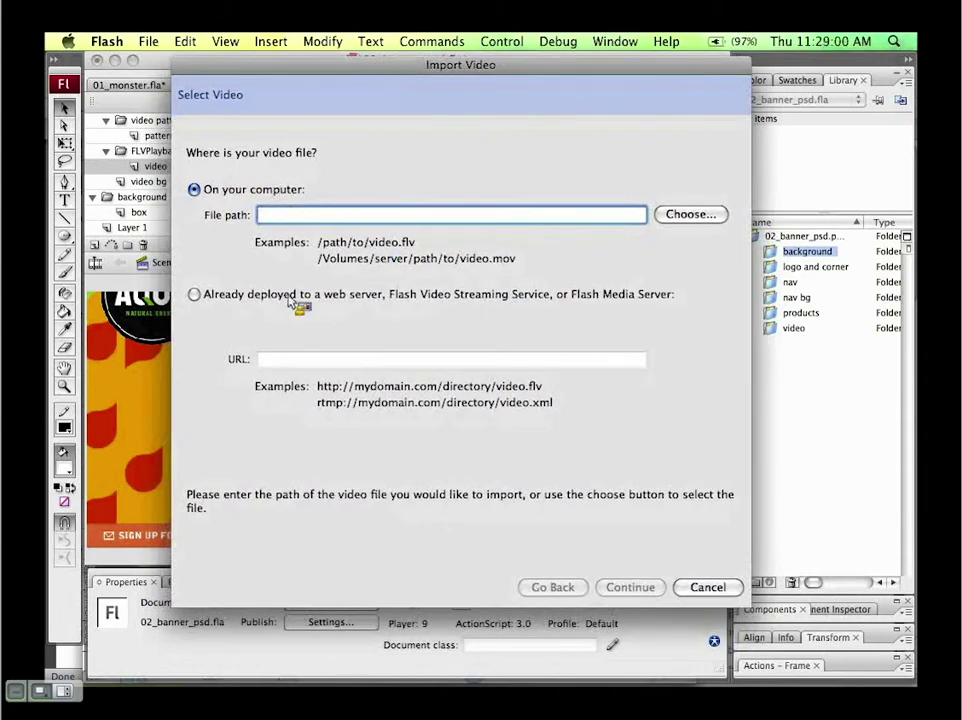
{"action": "left_click", "coordinate": [683, 215]}
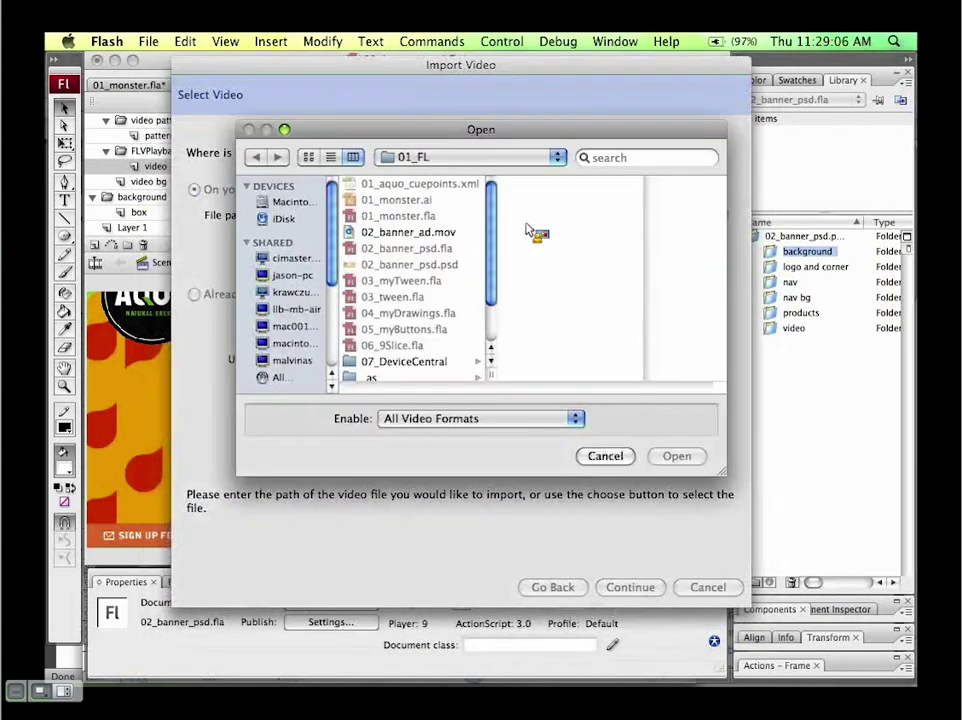
{"action": "left_click", "coordinate": [452, 234]}
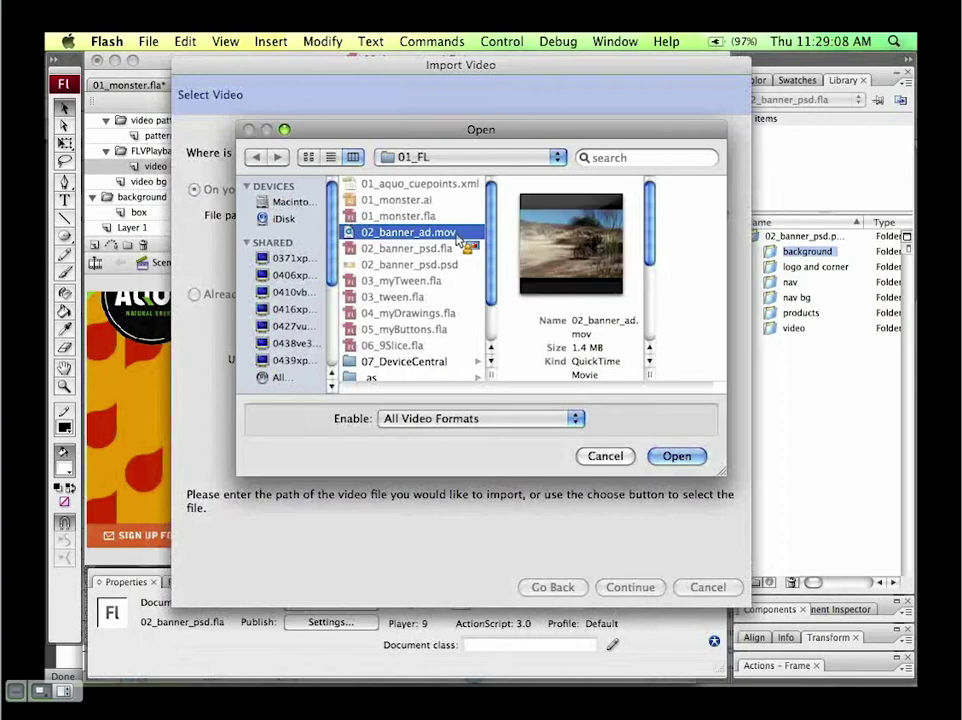
{"action": "left_click", "coordinate": [677, 457]}
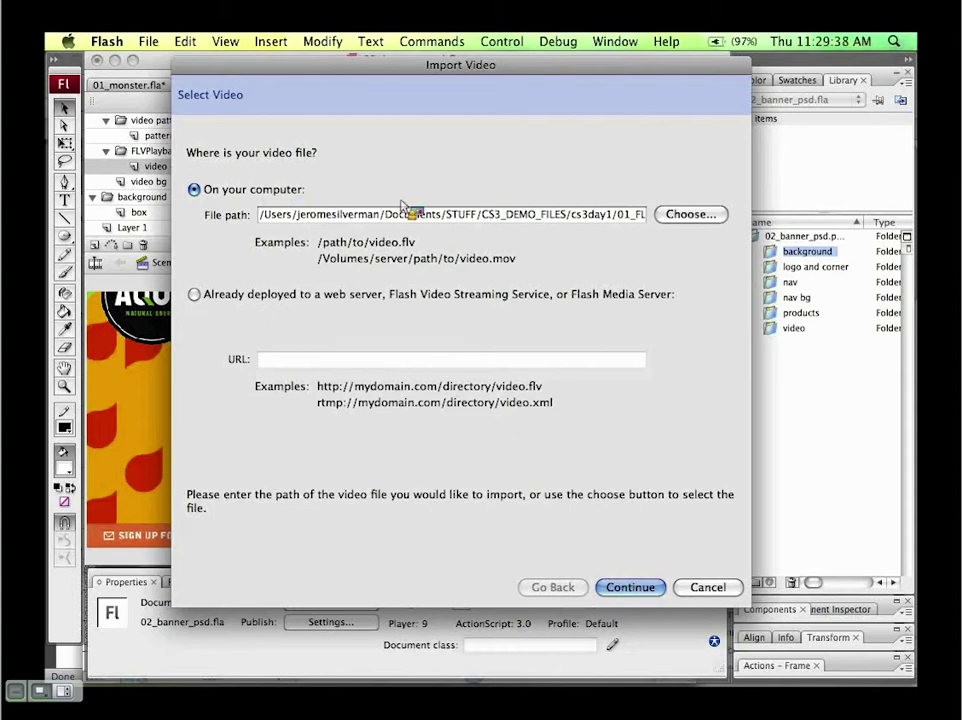
Step: Set the video deployment to progressive download from a web server after trying the two streaming options, and continue to the encoding settings
{"action": "left_click", "coordinate": [632, 588]}
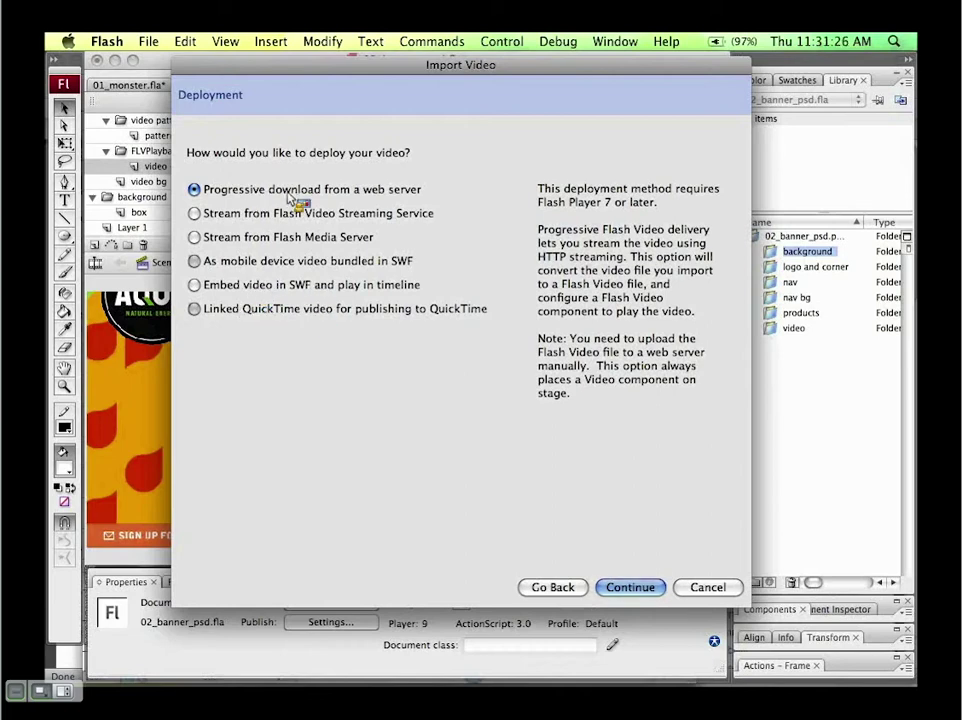
{"action": "left_click", "coordinate": [348, 310]}
{"action": "left_click", "coordinate": [617, 418]}
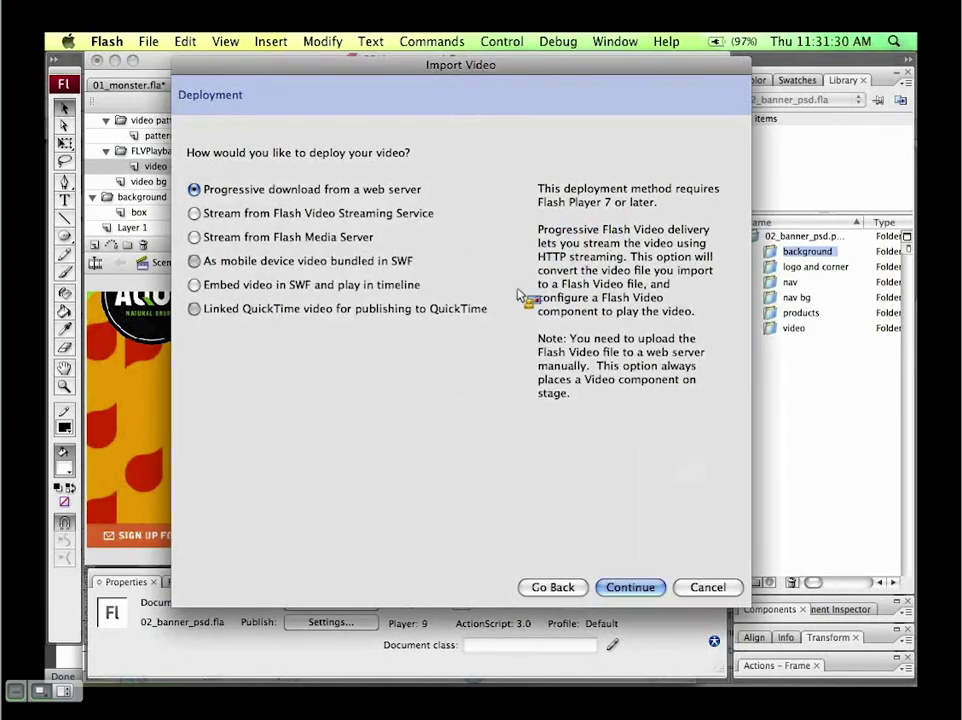
{"action": "left_click", "coordinate": [225, 216]}
{"action": "left_click", "coordinate": [225, 238]}
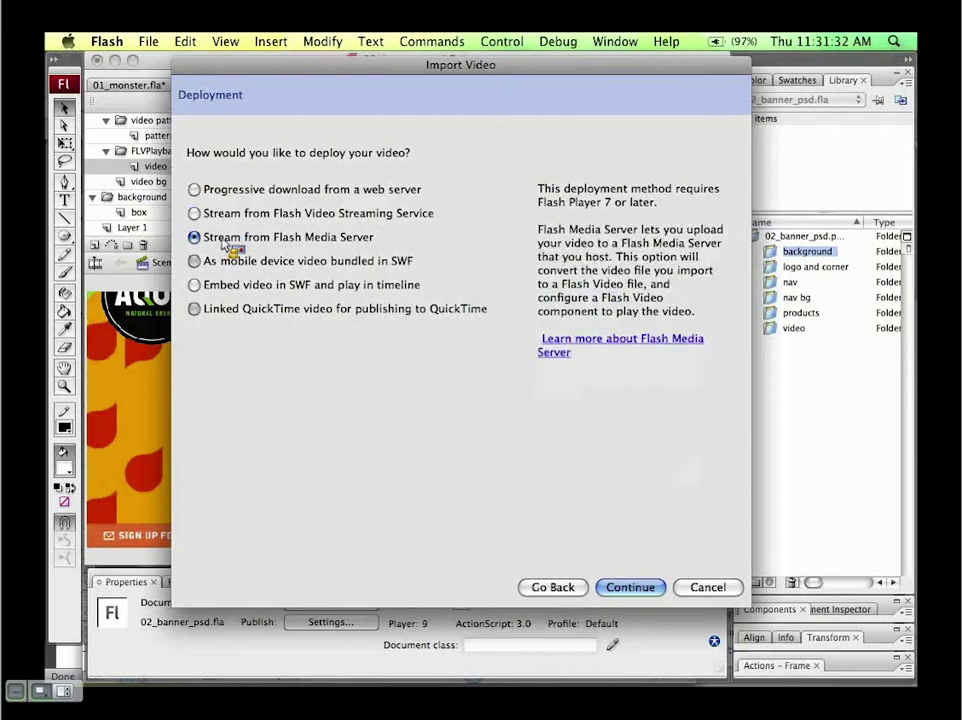
{"action": "left_click", "coordinate": [243, 189]}
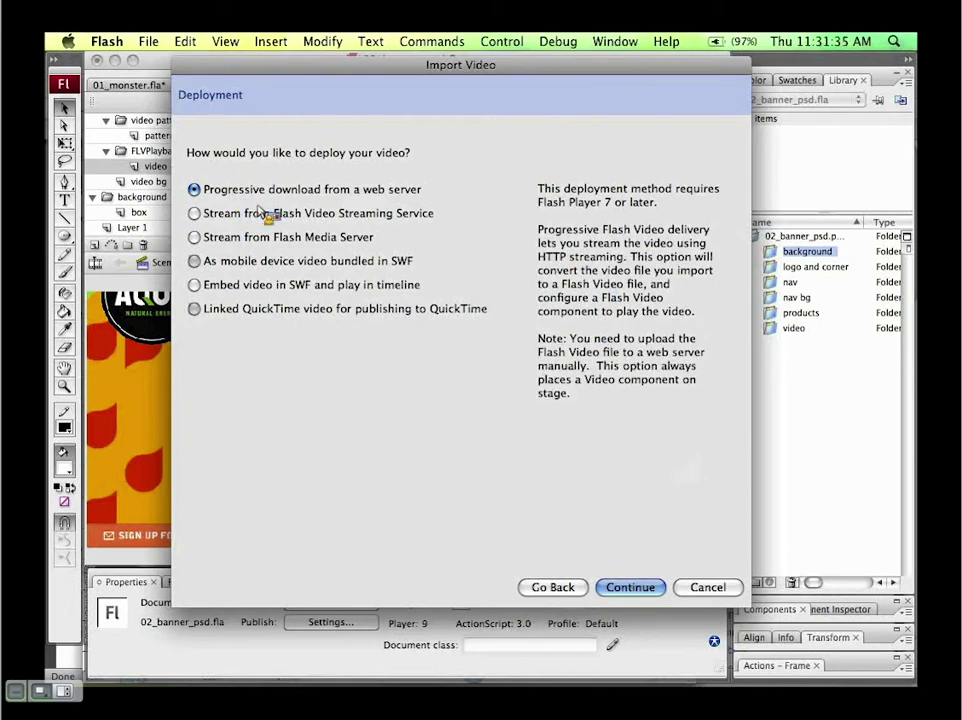
{"action": "left_click", "coordinate": [652, 590]}
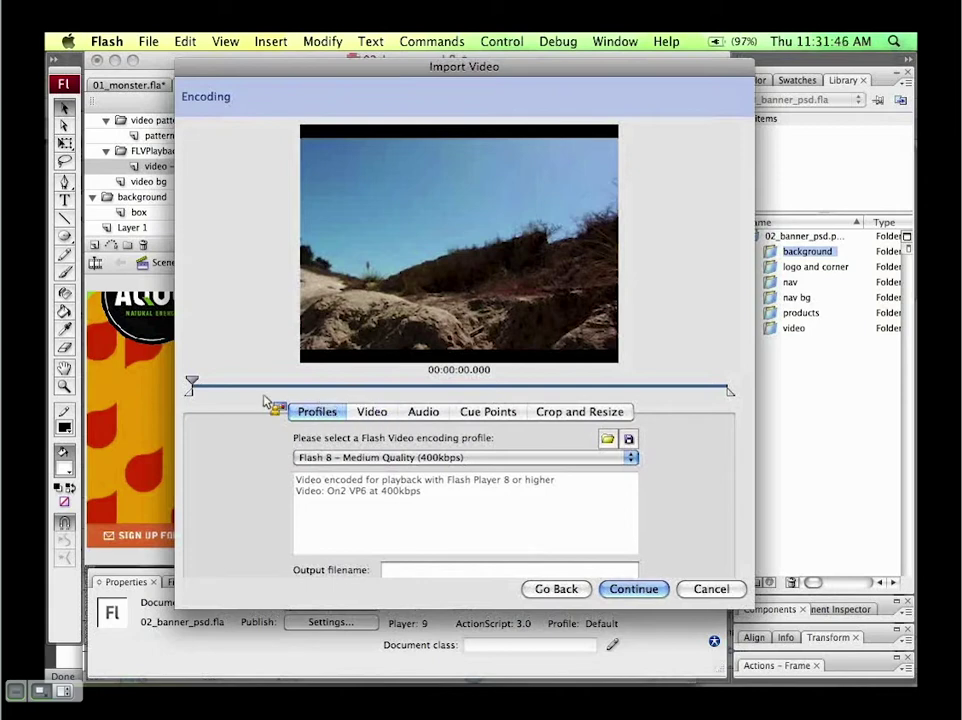
Step: Try trimming the video's out point to about 3.1 seconds, and move it back to the end of the clip
{"action": "mouse_move", "coordinate": [193, 383]}
{"action": "left_mouse_down"}
{"action": "mouse_move", "coordinate": [360, 390]}
{"action": "mouse_move", "coordinate": [193, 386]}
{"action": "mouse_move", "coordinate": [213, 392]}
{"action": "mouse_move", "coordinate": [190, 394]}
{"action": "left_mouse_up"}
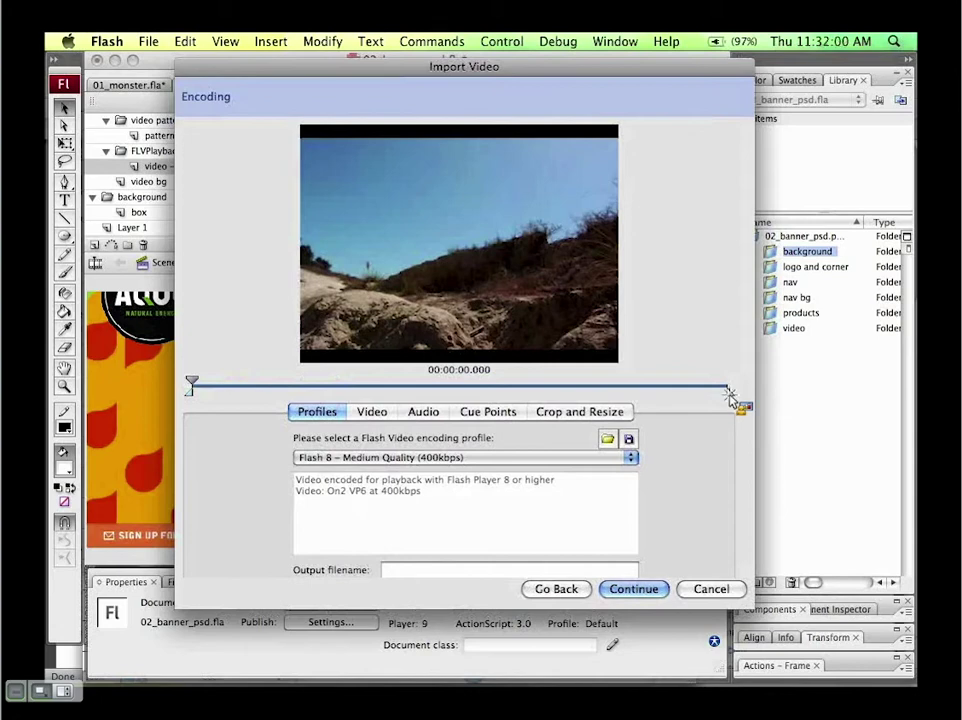
{"action": "left_click_drag", "start_coordinate": [729, 394], "coordinate": [636, 388]}
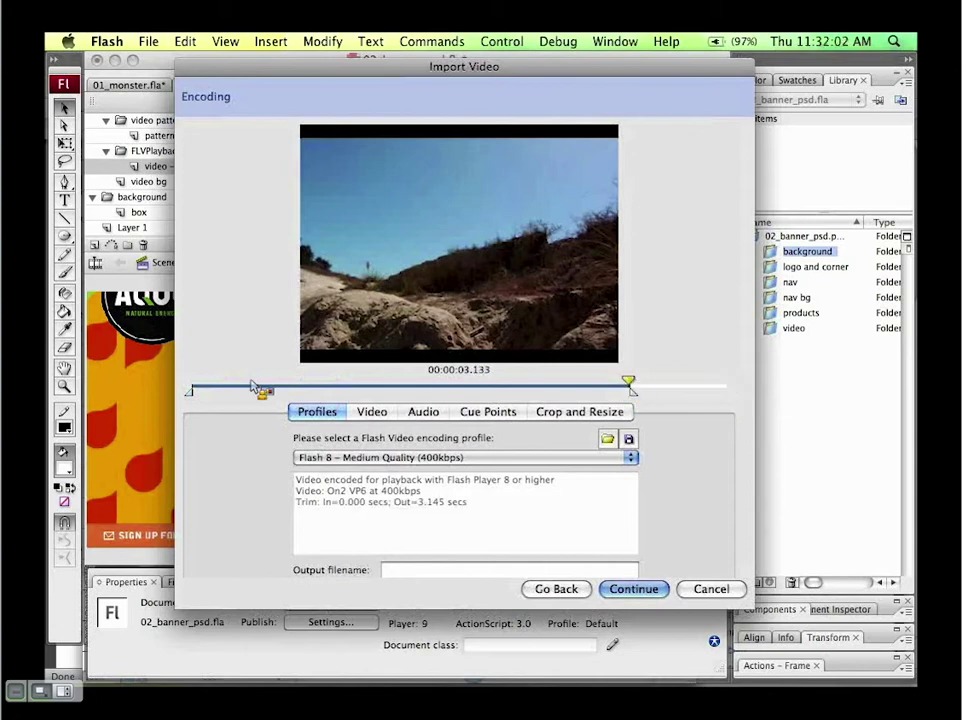
{"action": "mouse_move", "coordinate": [191, 393]}
{"action": "left_mouse_down"}
{"action": "mouse_move", "coordinate": [550, 404]}
{"action": "mouse_move", "coordinate": [200, 400]}
{"action": "left_mouse_up"}
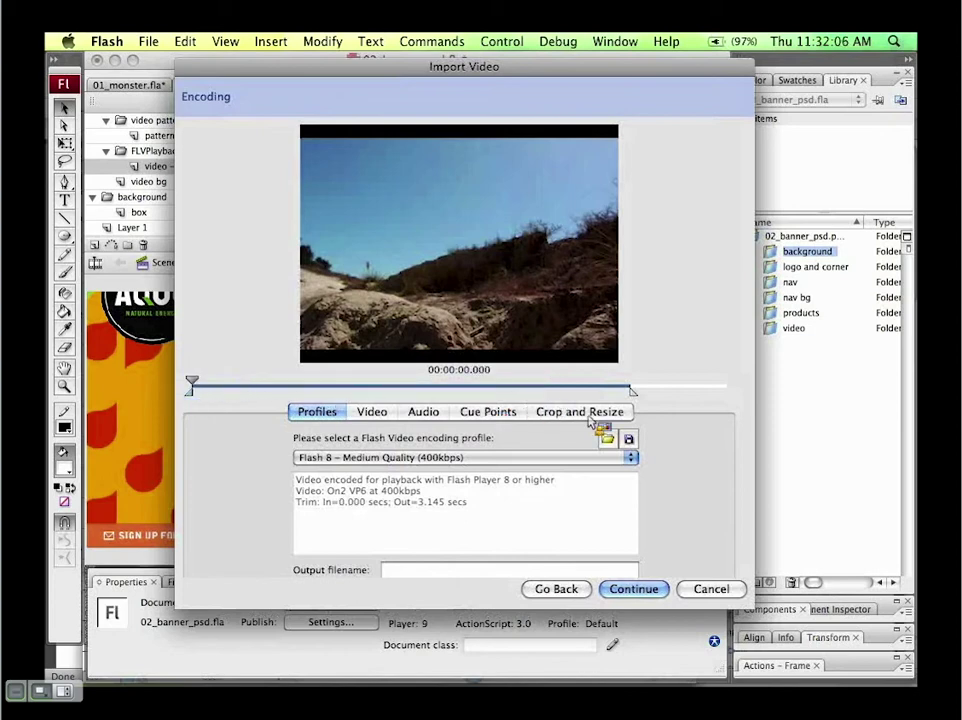
{"action": "left_click_drag", "start_coordinate": [631, 398], "coordinate": [736, 403]}
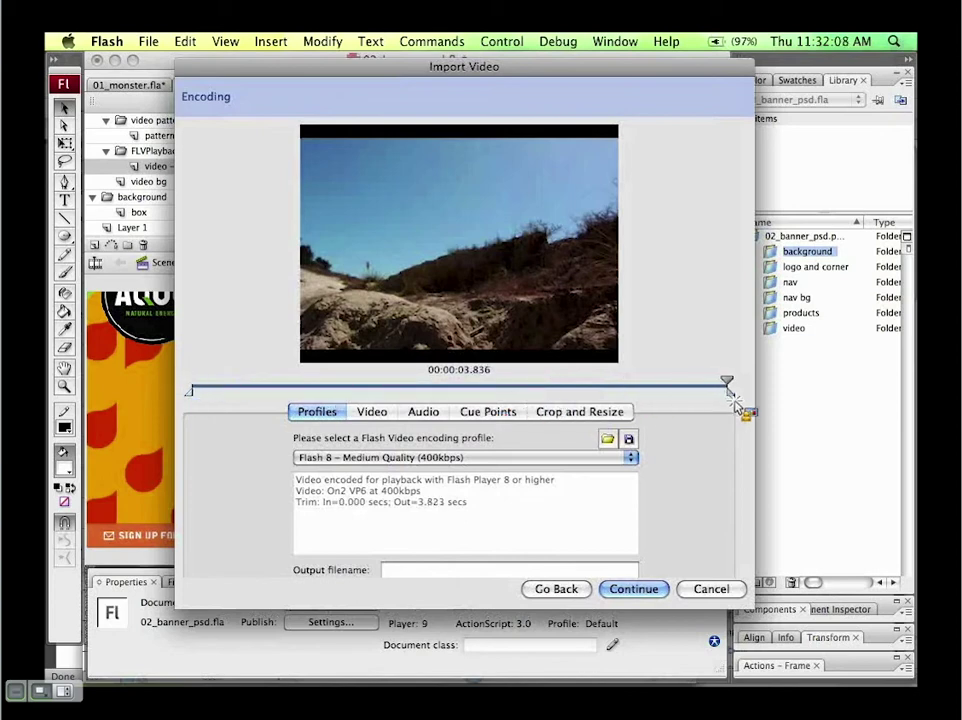
Step: Review the Flash Video encoding profiles, keeping Flash 8 - Medium Quality (400kbps), and look at the option to load a saved profile
{"action": "left_click", "coordinate": [436, 459]}
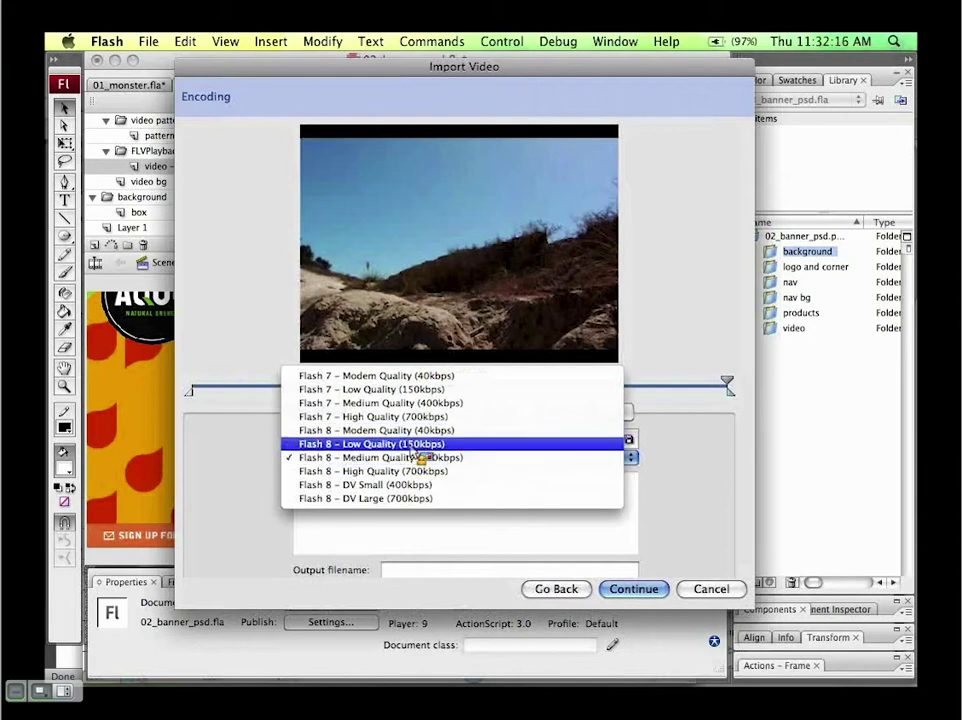
{"action": "left_click", "coordinate": [419, 458]}
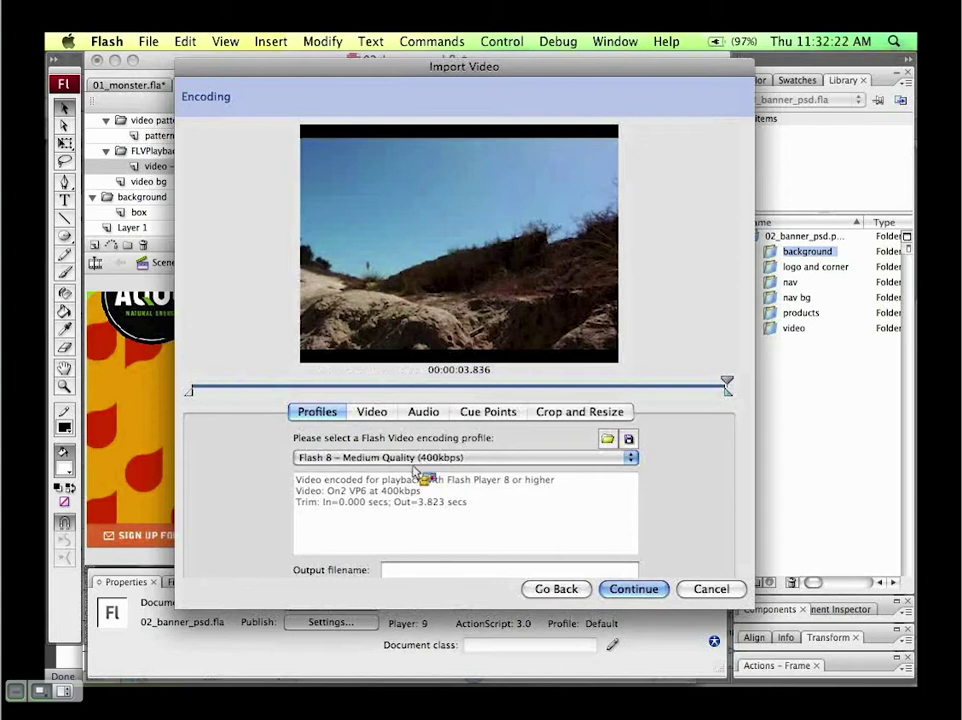
{"action": "left_click", "coordinate": [608, 441]}
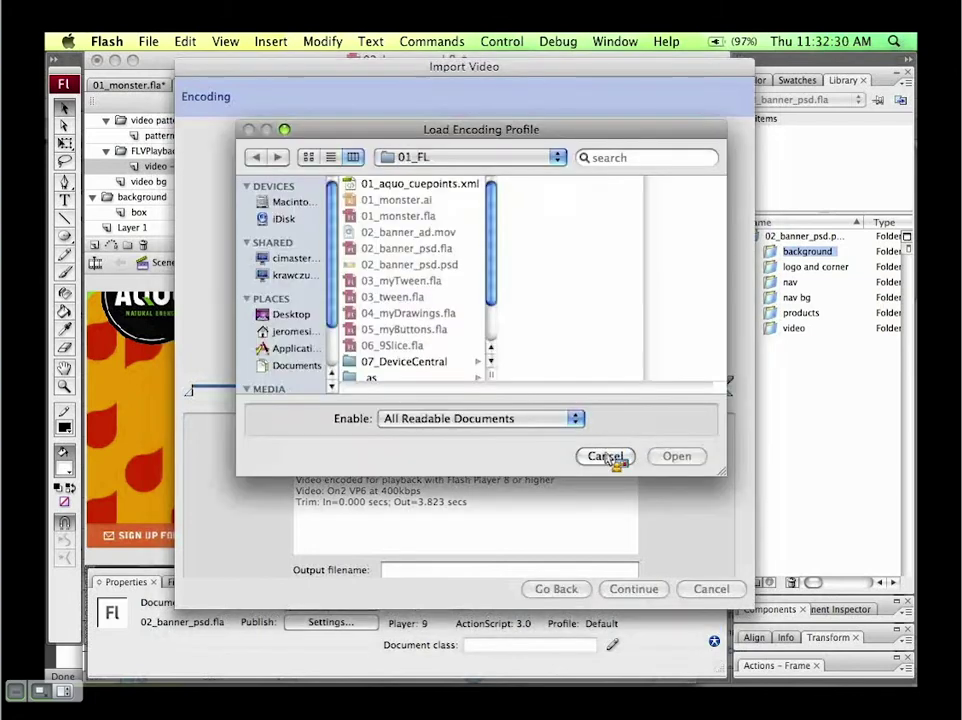
{"action": "left_click", "coordinate": [607, 457]}
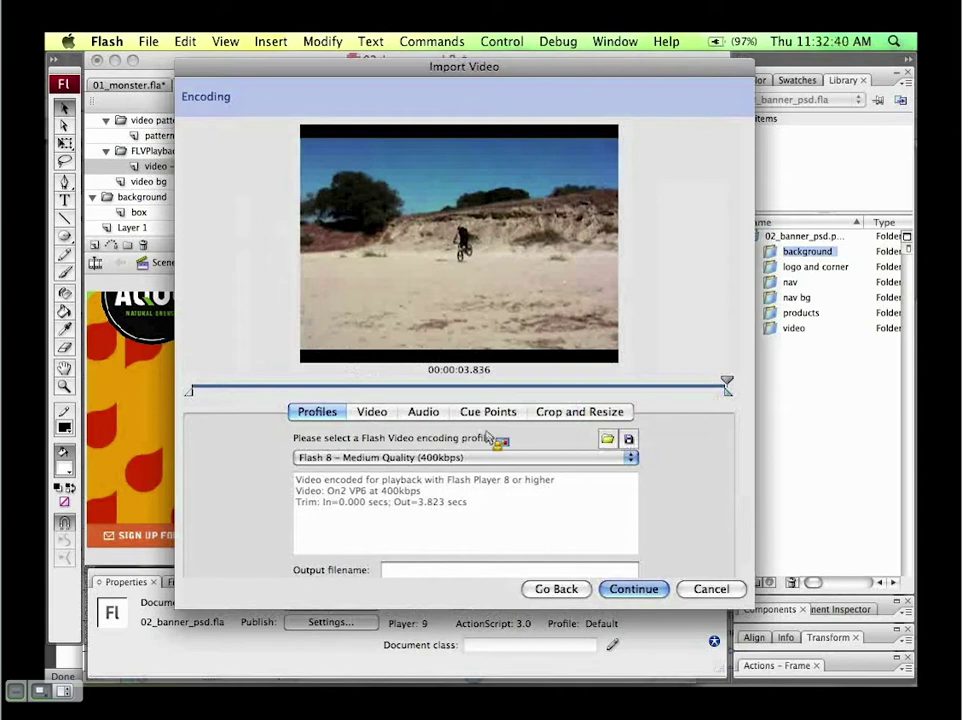
Step: Examine the video codec and key frame placement choices, keeping On2 VP6 and Automatic, and check the audio encoding settings
{"action": "left_click", "coordinate": [373, 414]}
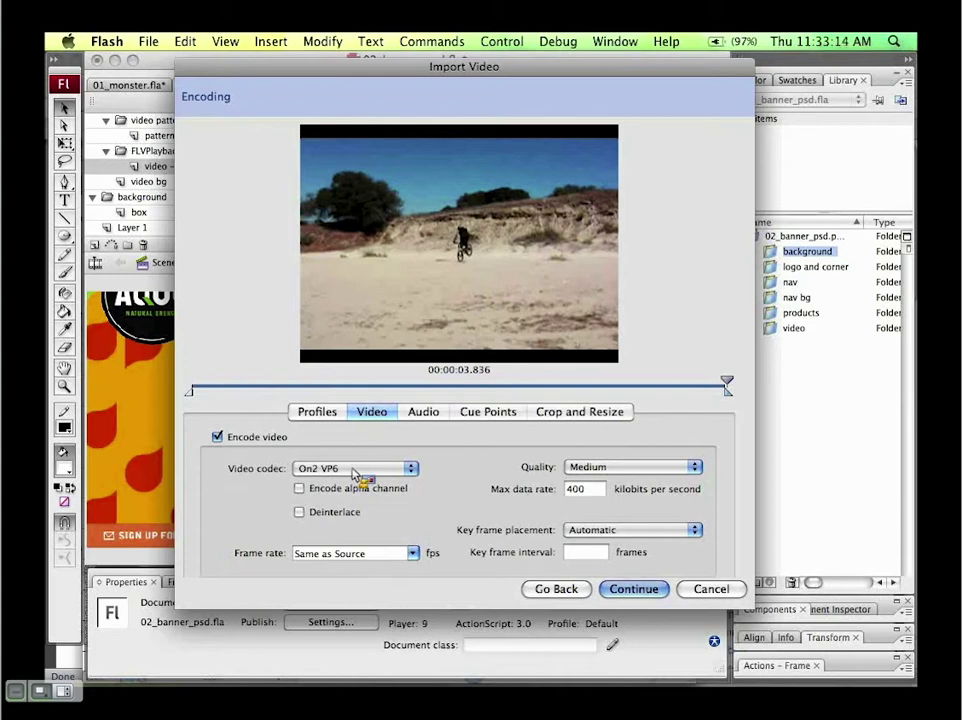
{"action": "left_click", "coordinate": [354, 469]}
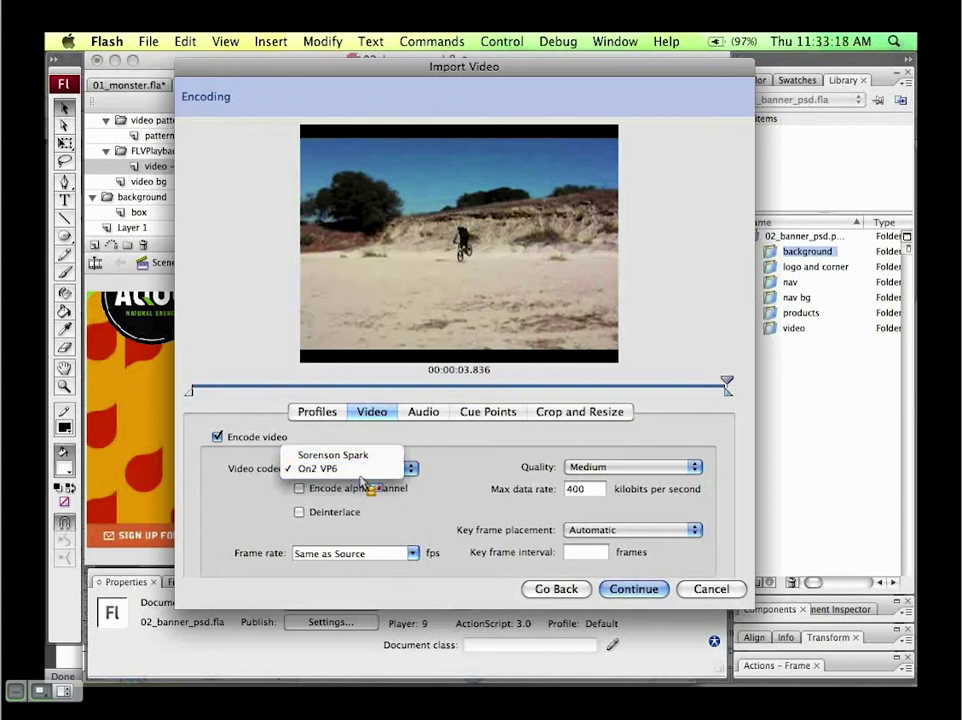
{"action": "left_click", "coordinate": [362, 470]}
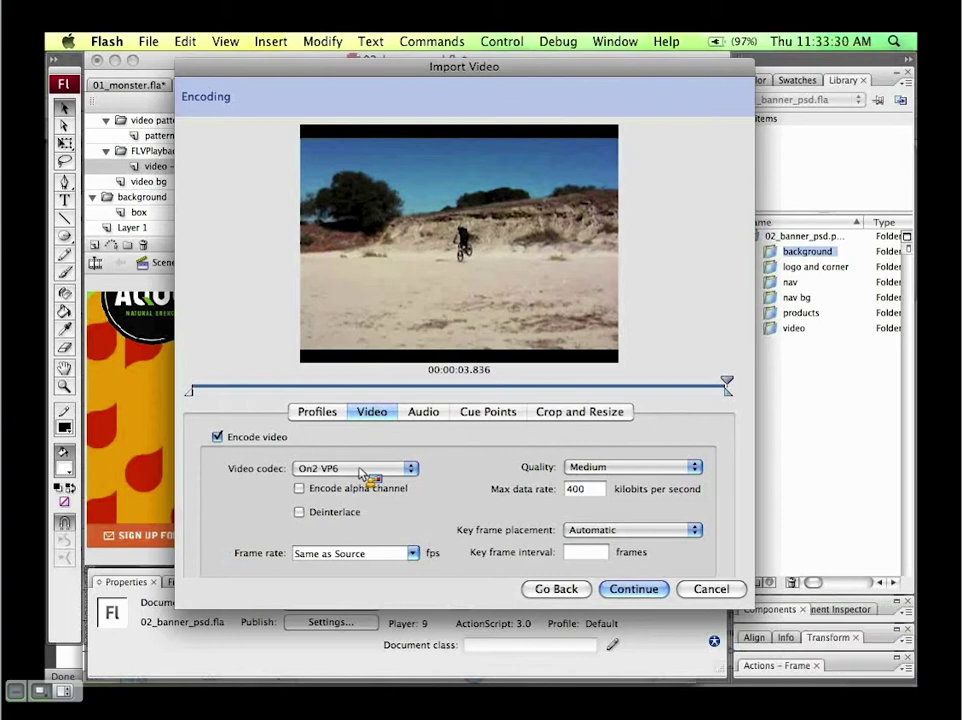
{"action": "left_click", "coordinate": [362, 470]}
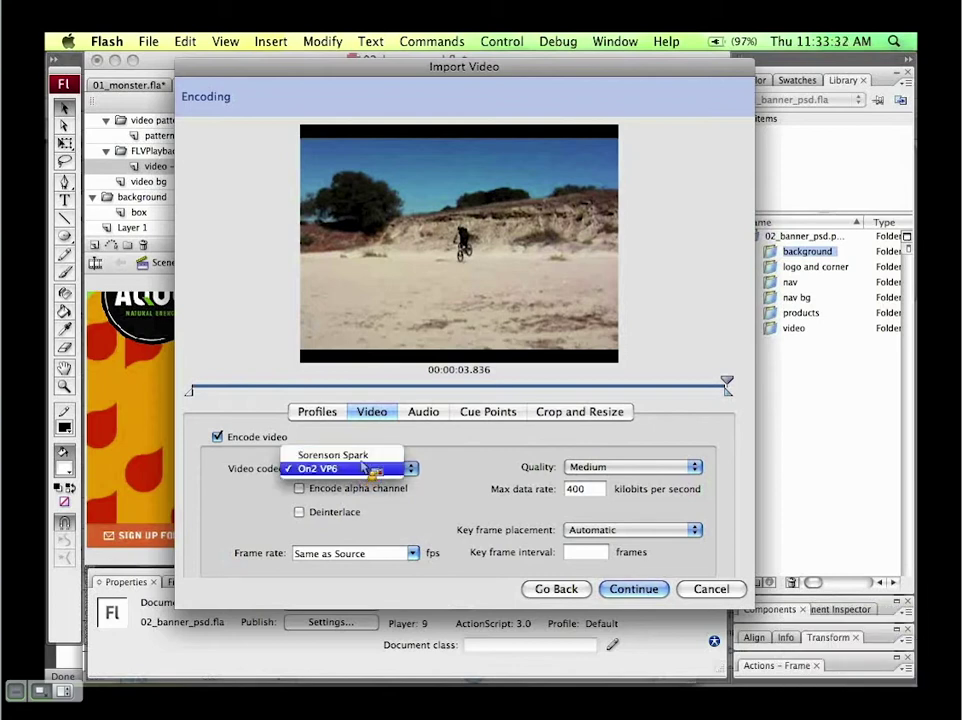
{"action": "left_click", "coordinate": [420, 476]}
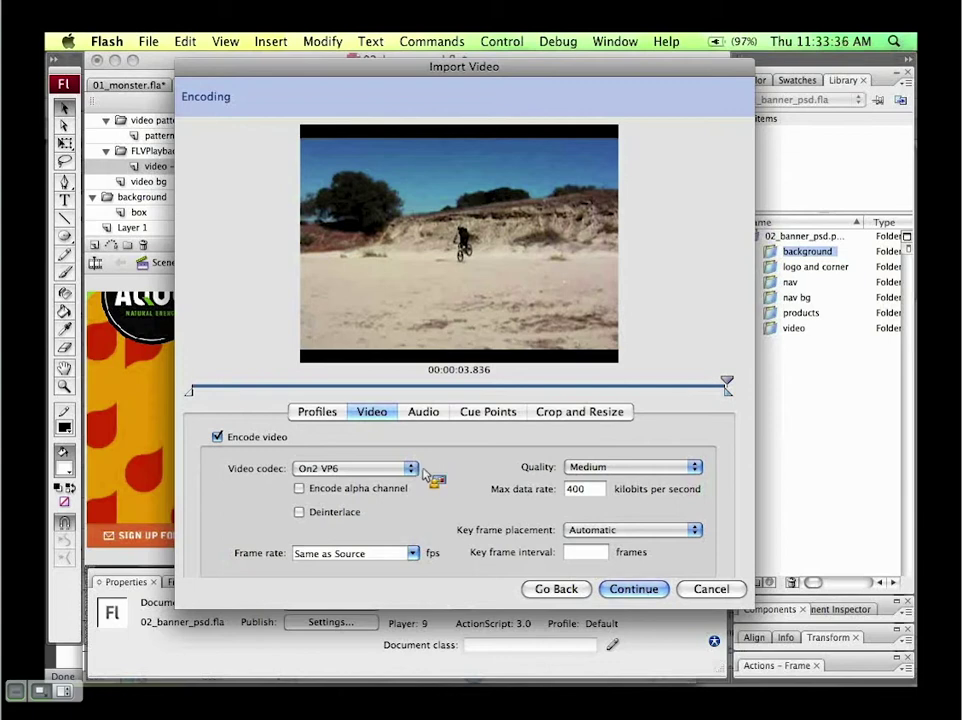
{"action": "left_click", "coordinate": [355, 497]}
{"action": "left_click", "coordinate": [355, 498]}
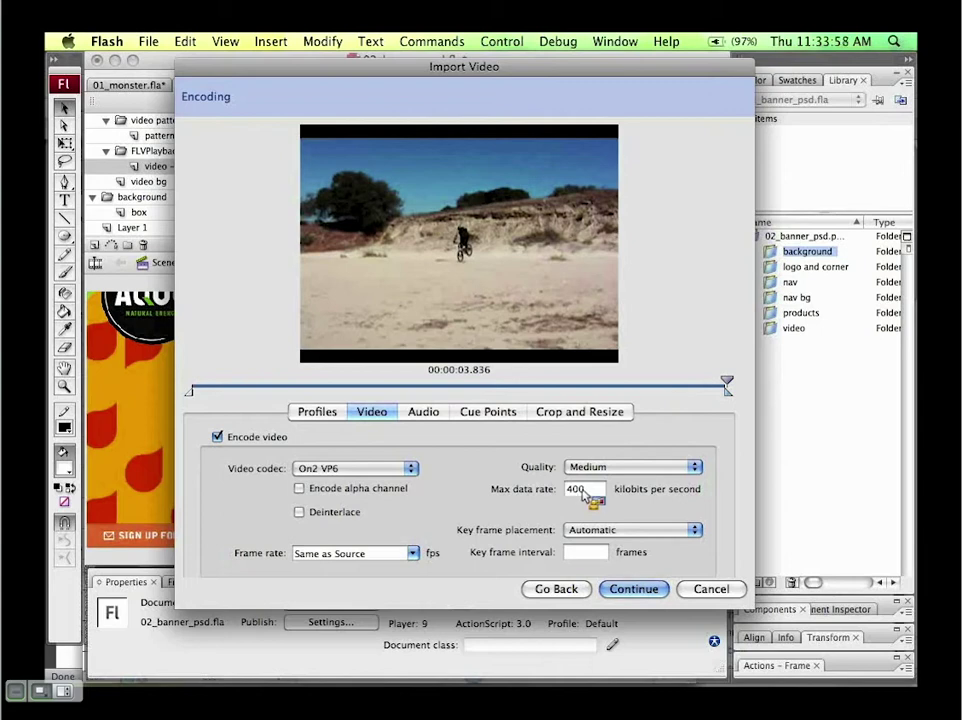
{"action": "left_click", "coordinate": [606, 532]}
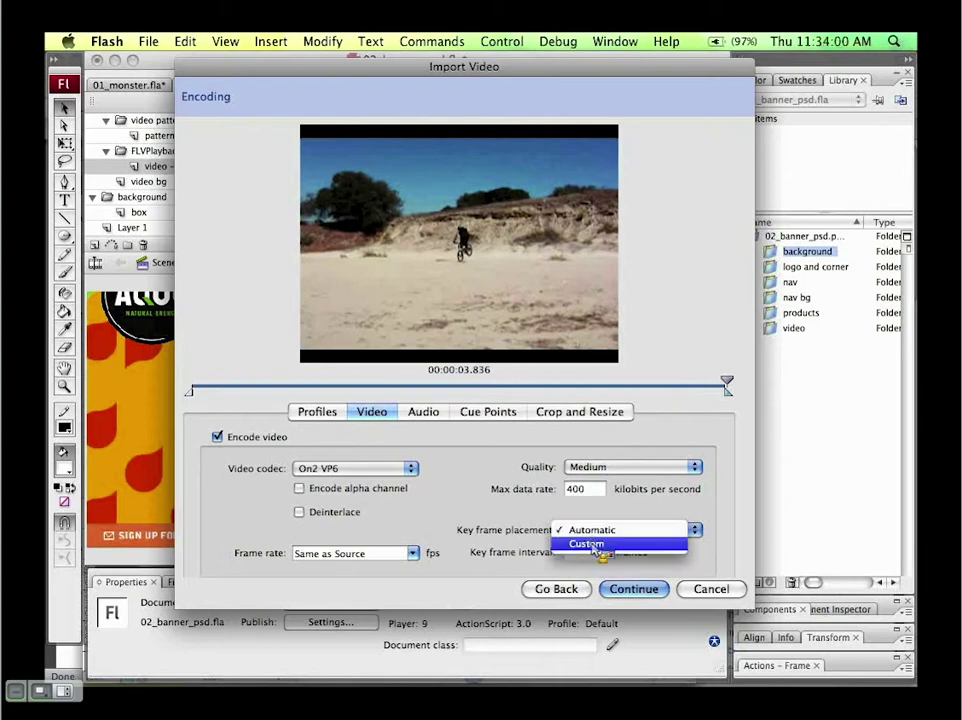
{"action": "left_click", "coordinate": [572, 526]}
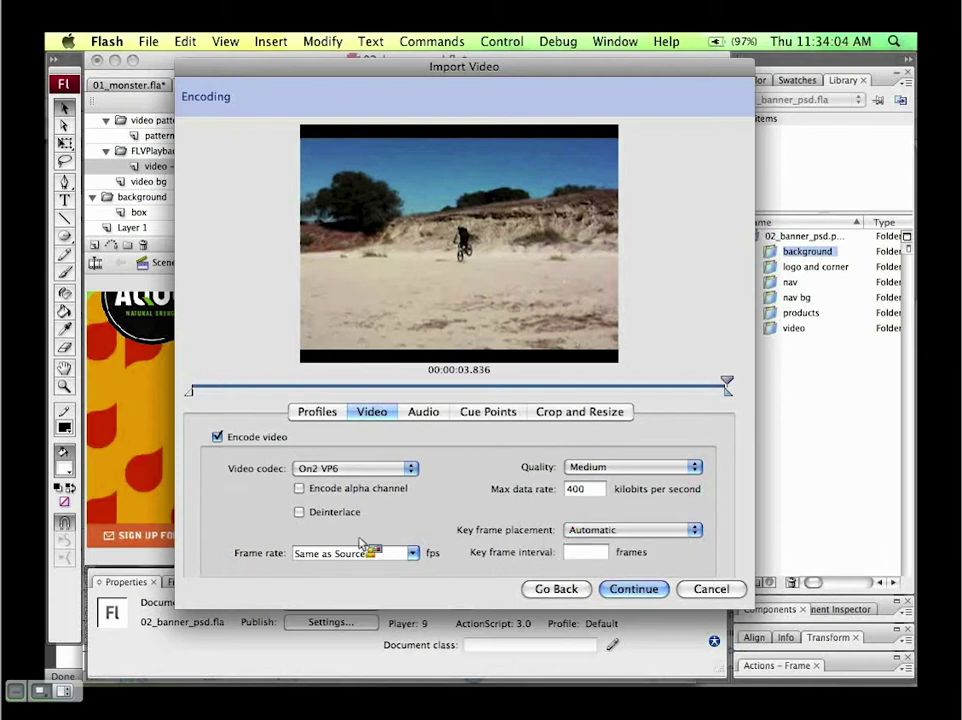
{"action": "left_click", "coordinate": [423, 412]}
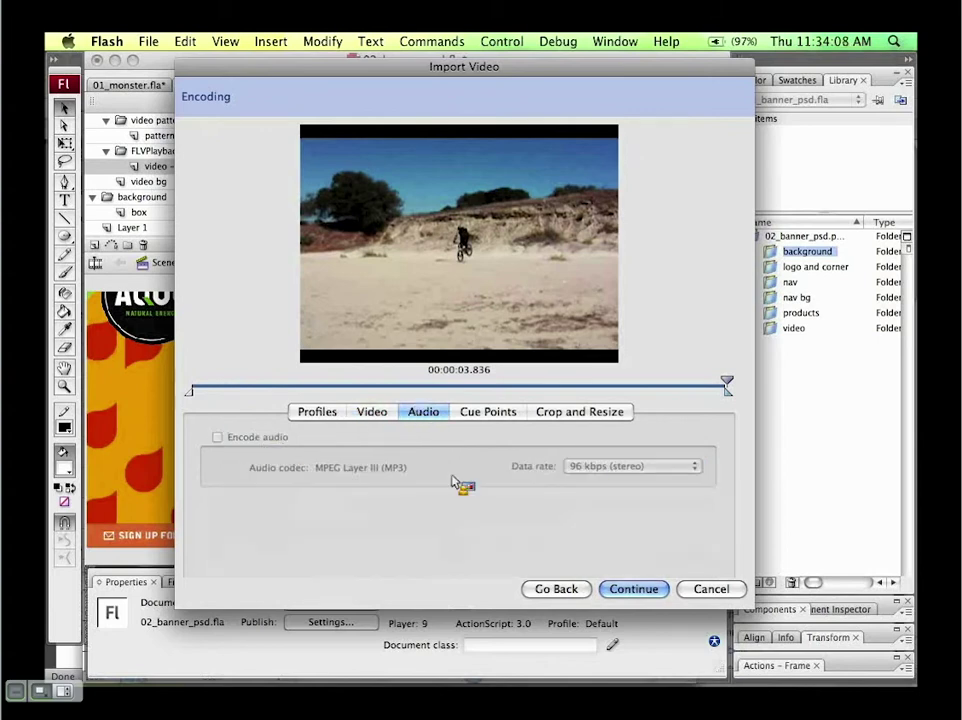
Step: Browse to 01_aquo_cuepoints.xml in the 01_FL folder as a cue points file, and cancel loading it
{"action": "left_click", "coordinate": [495, 415]}
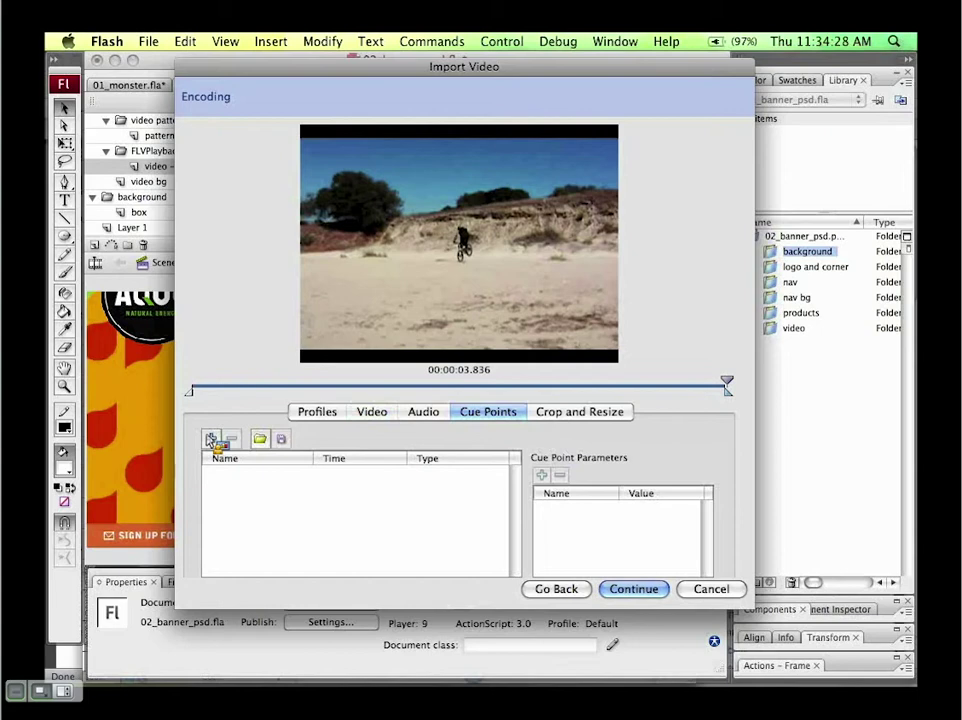
{"action": "left_click", "coordinate": [263, 441]}
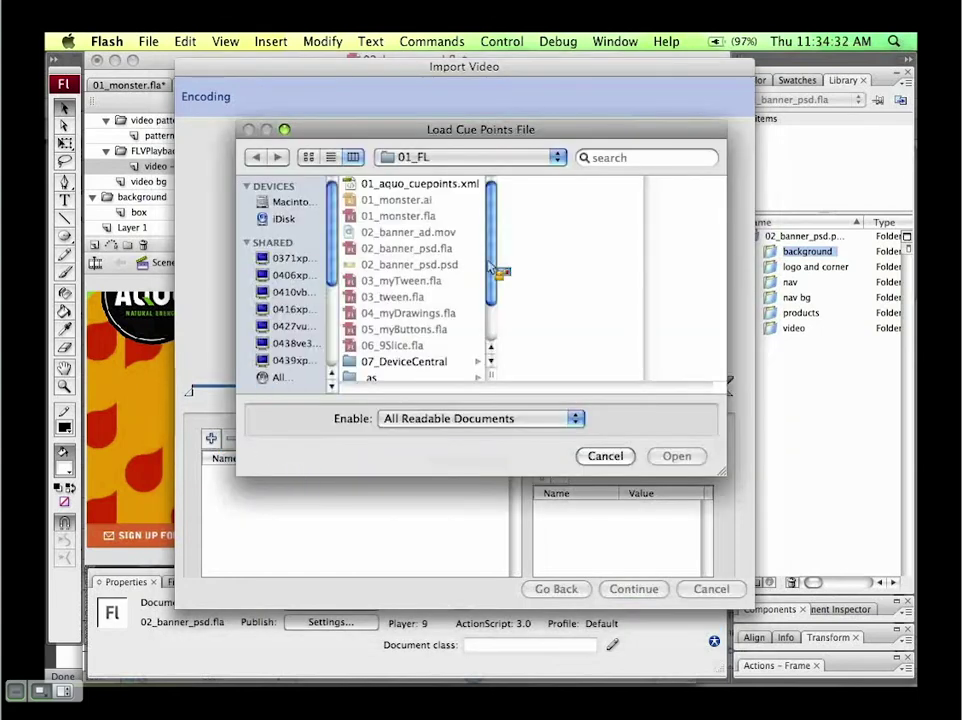
{"action": "left_click", "coordinate": [436, 187]}
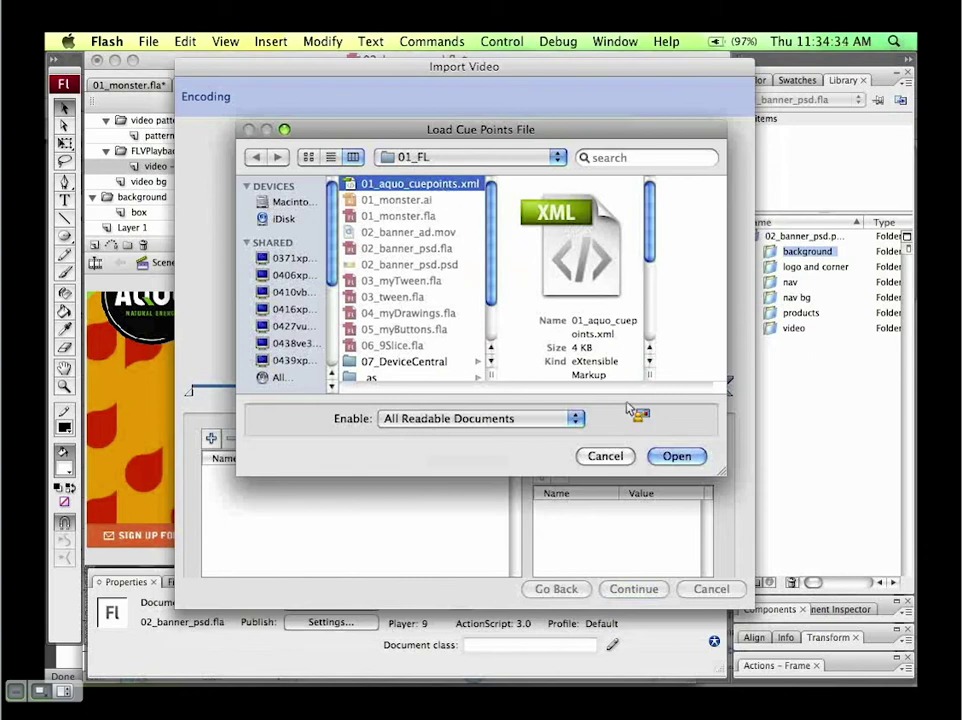
{"action": "left_click", "coordinate": [617, 459]}
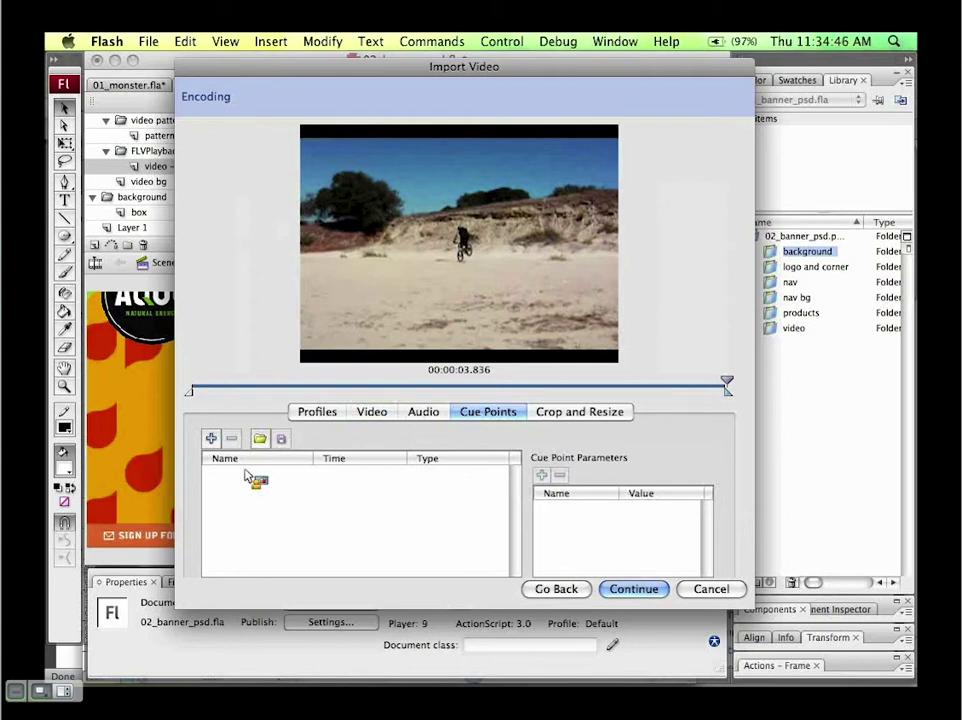
Step: Add two event cue points to the video, one at its end (00:00:03.836) and one at 00:00:01.997, keeping the default names
{"action": "left_click", "coordinate": [211, 440]}
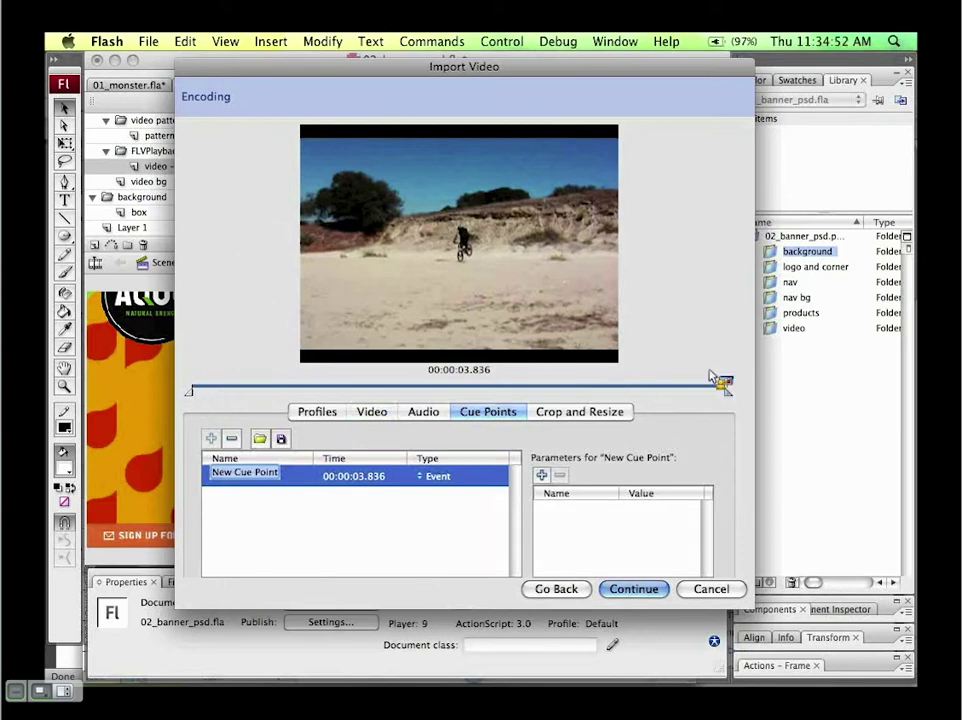
{"action": "left_click_drag", "start_coordinate": [718, 380], "coordinate": [480, 388]}
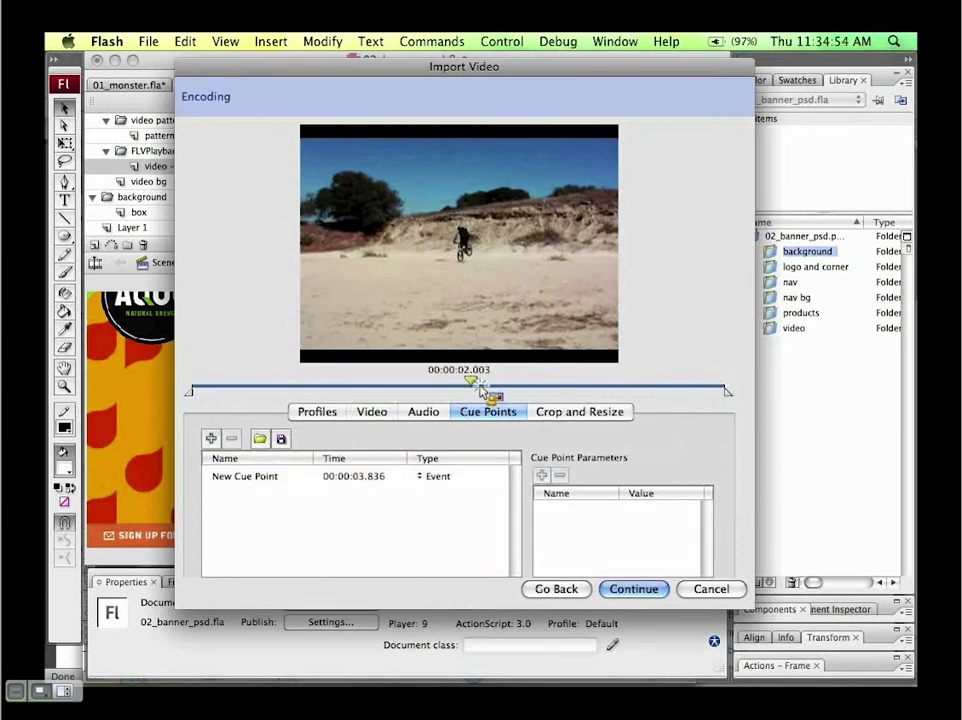
{"action": "left_click", "coordinate": [211, 440]}
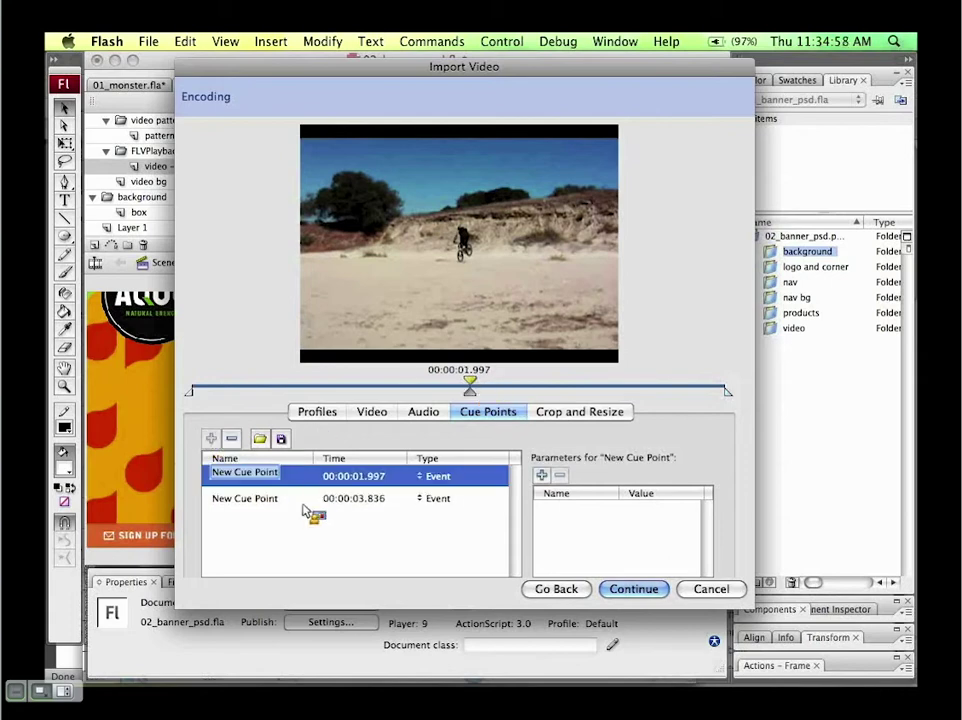
{"action": "key", "text": "BackSpace"}
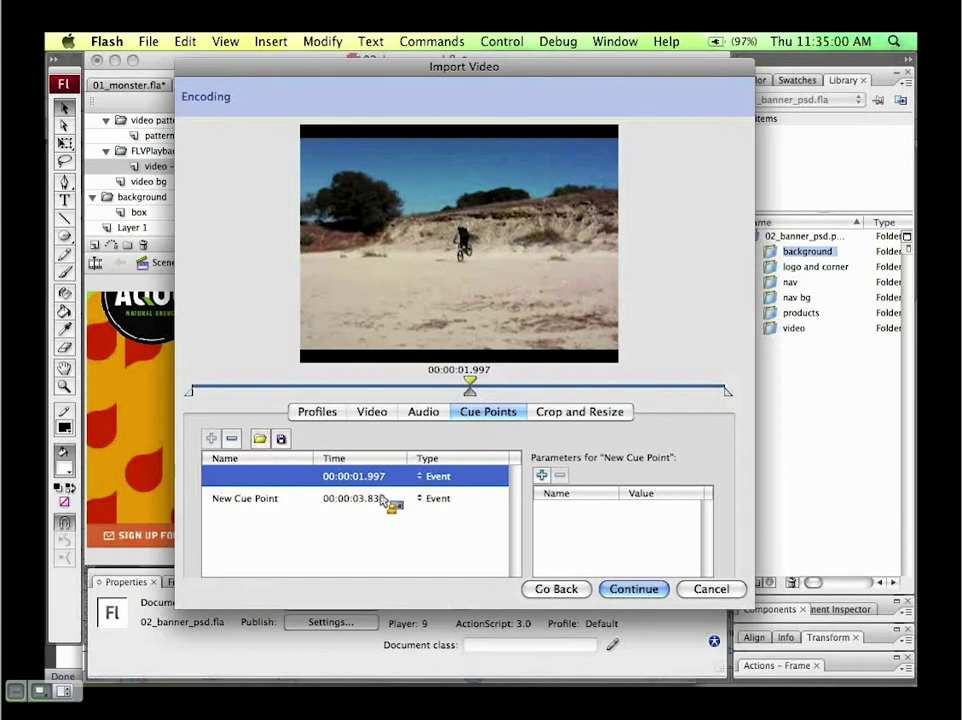
{"action": "left_click", "coordinate": [382, 498]}
Step: Set the type of both cue points, at 00:00:01.997 and 00:00:03.836, to Navigation
{"action": "left_click", "coordinate": [428, 483]}
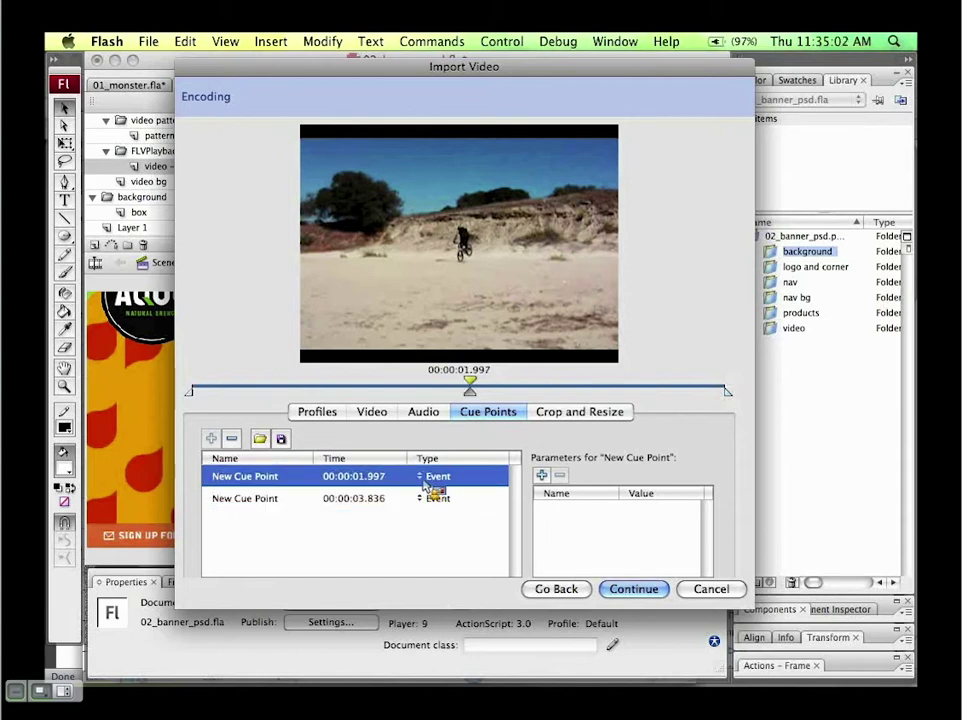
{"action": "left_click", "coordinate": [424, 482]}
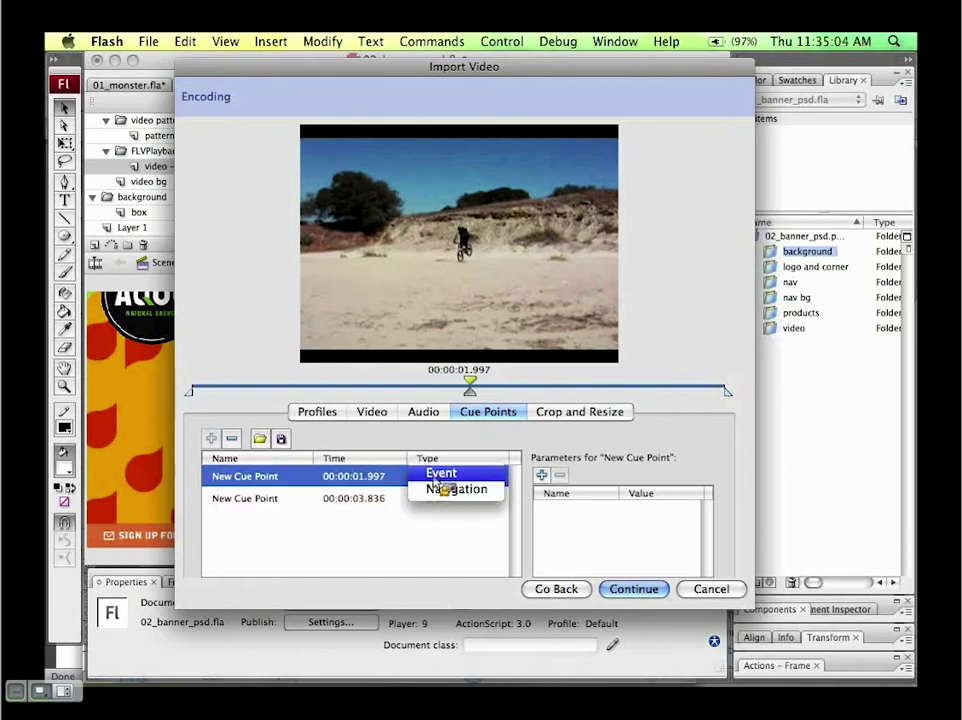
{"action": "left_click", "coordinate": [437, 477]}
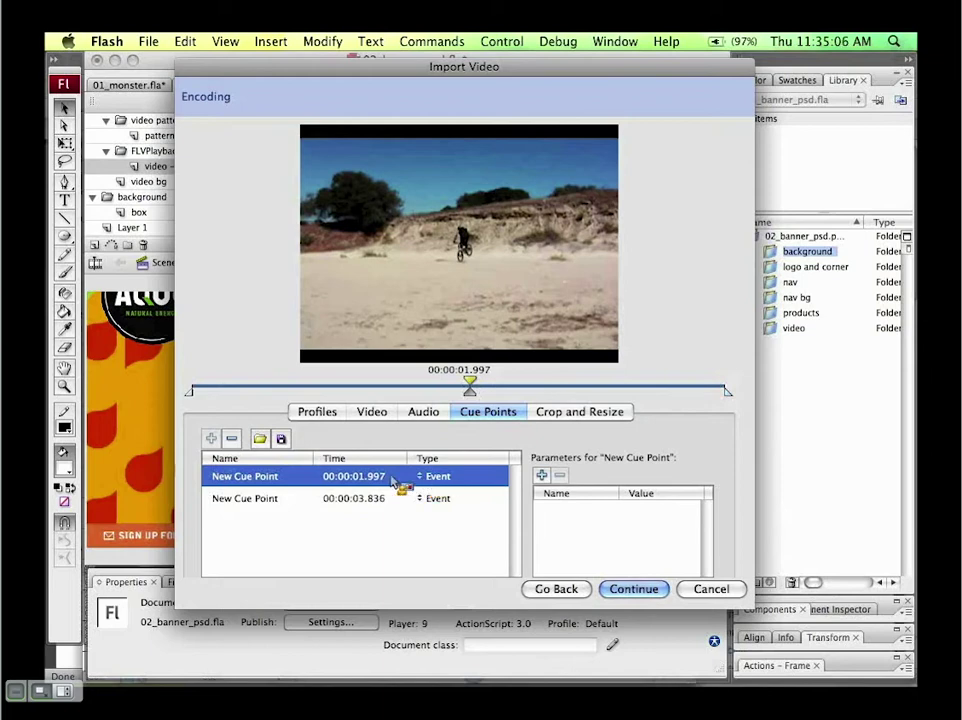
{"action": "left_click", "coordinate": [261, 480]}
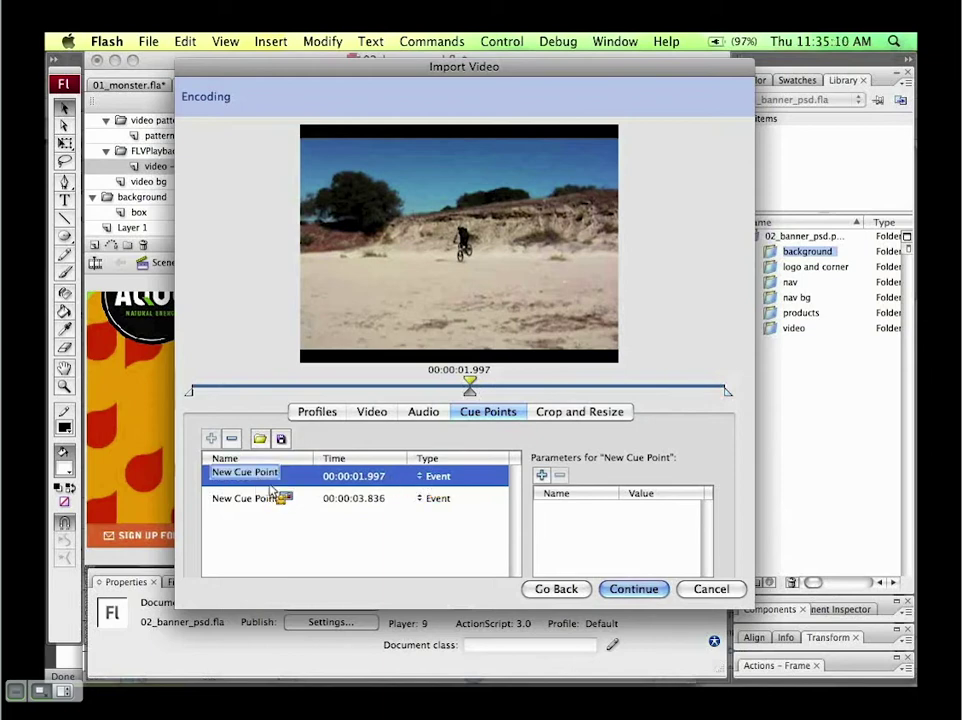
{"action": "left_click", "coordinate": [428, 480]}
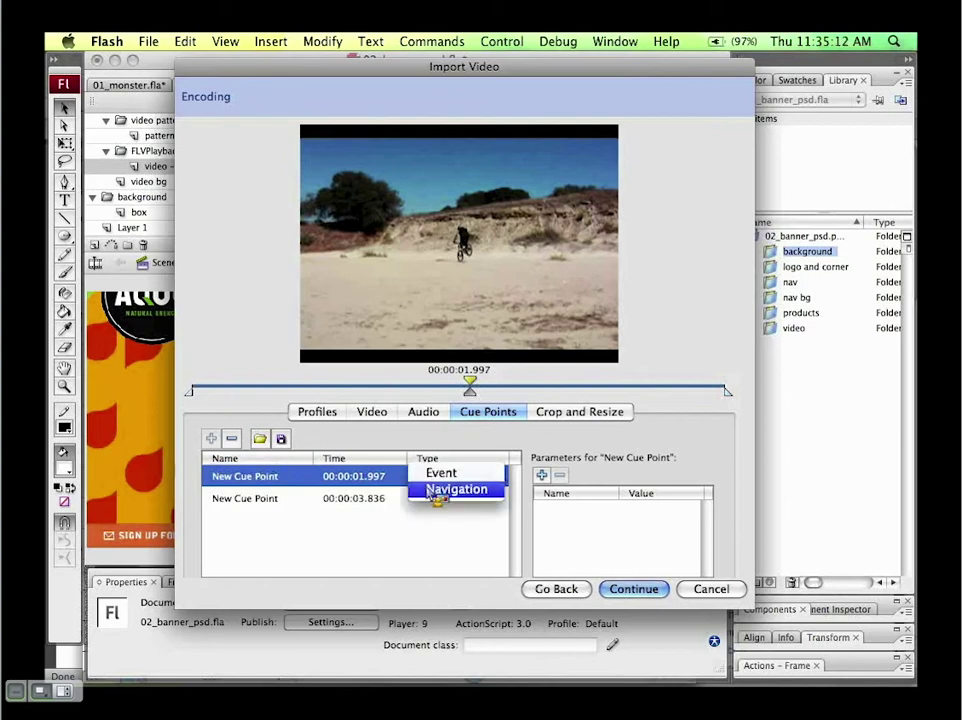
{"action": "left_click", "coordinate": [426, 489]}
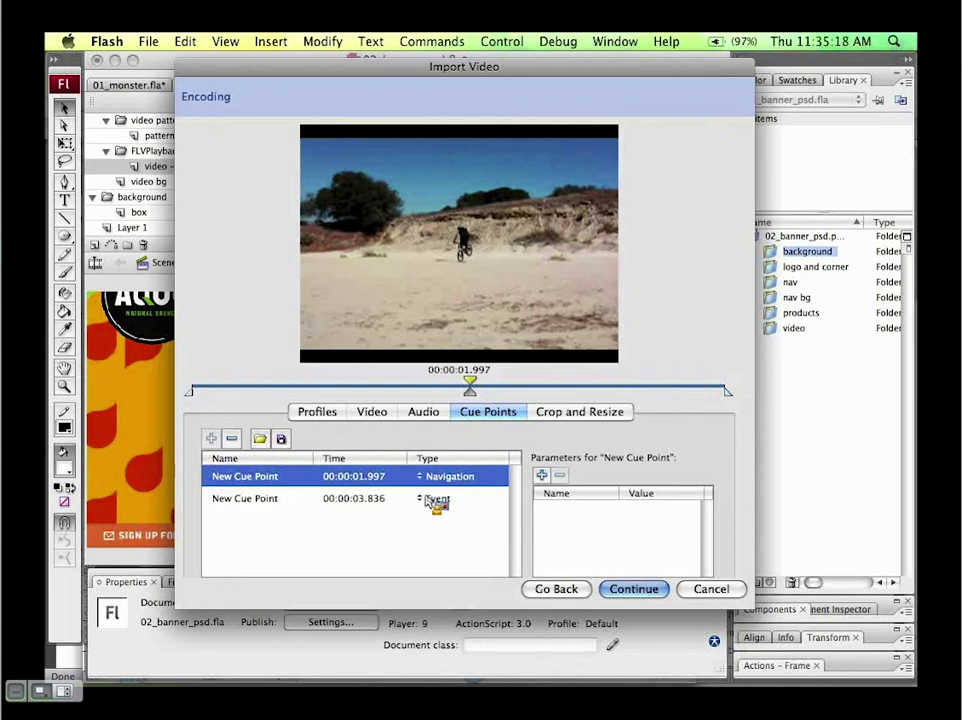
{"action": "left_click", "coordinate": [437, 500]}
{"action": "left_click", "coordinate": [440, 512]}
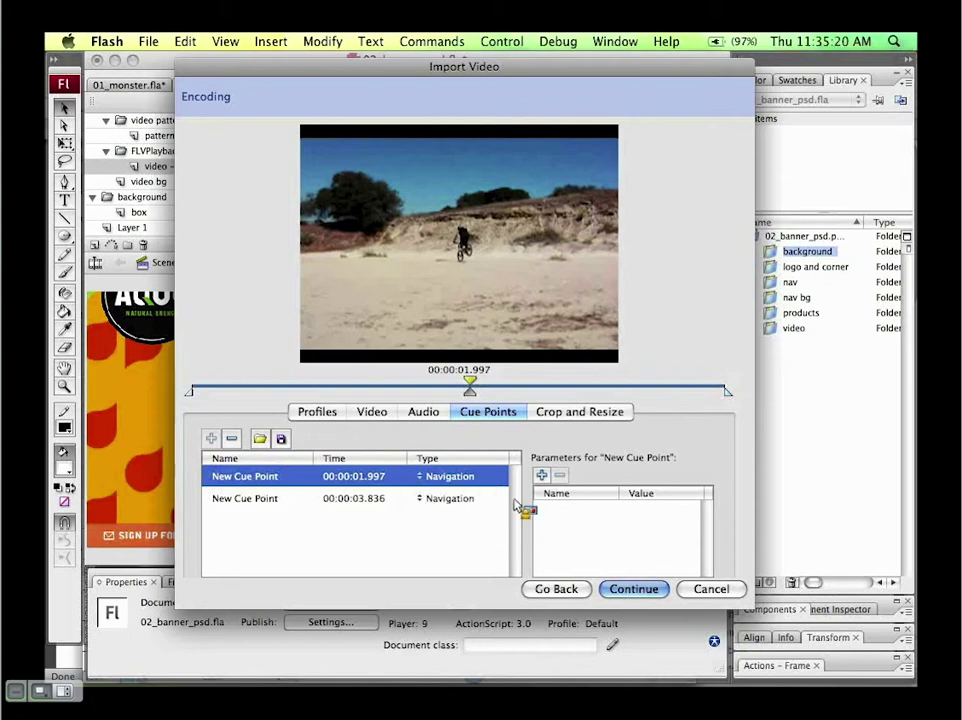
Step: Delete both cue points from the video's cue point list
{"action": "left_click", "coordinate": [600, 416]}
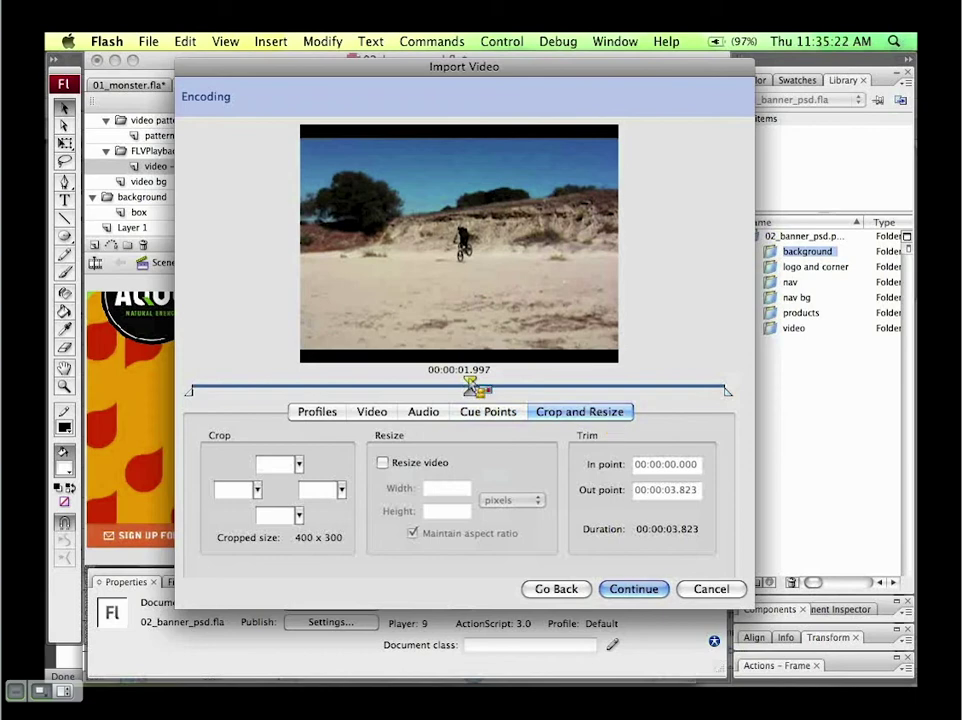
{"action": "left_click", "coordinate": [488, 413]}
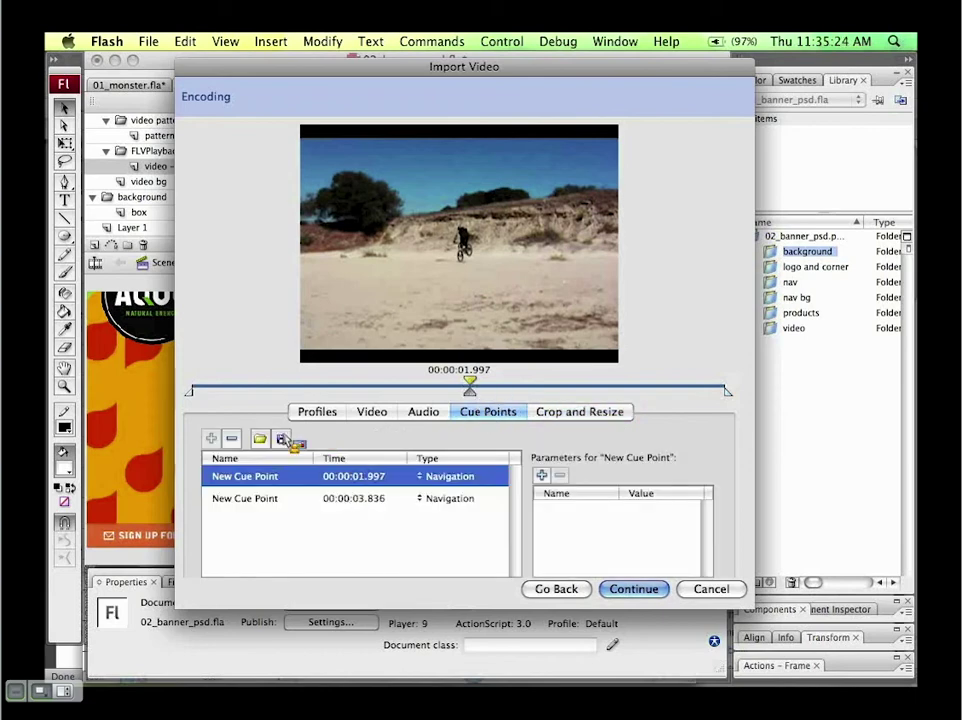
{"action": "left_click", "coordinate": [231, 438]}
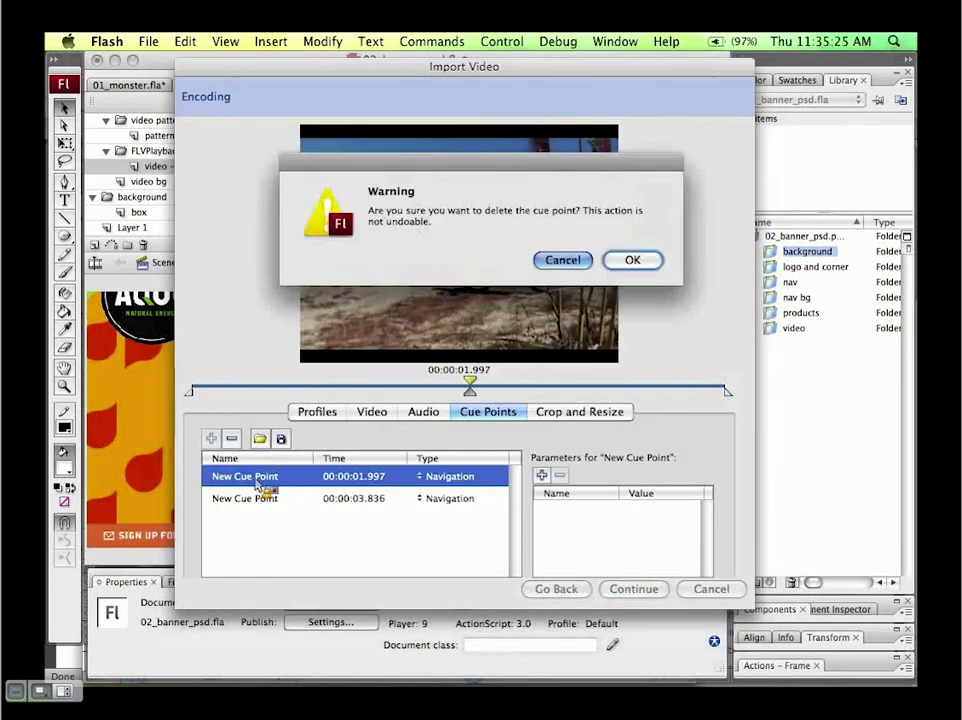
{"action": "left_click", "coordinate": [640, 262]}
{"action": "left_click", "coordinate": [231, 438]}
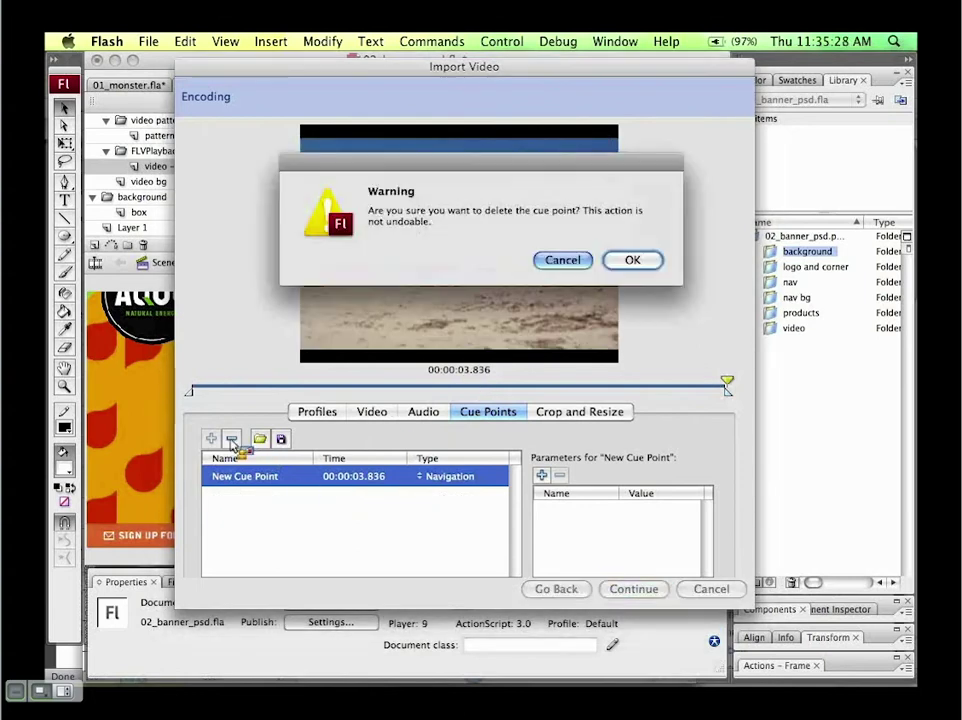
{"action": "left_click", "coordinate": [640, 262]}
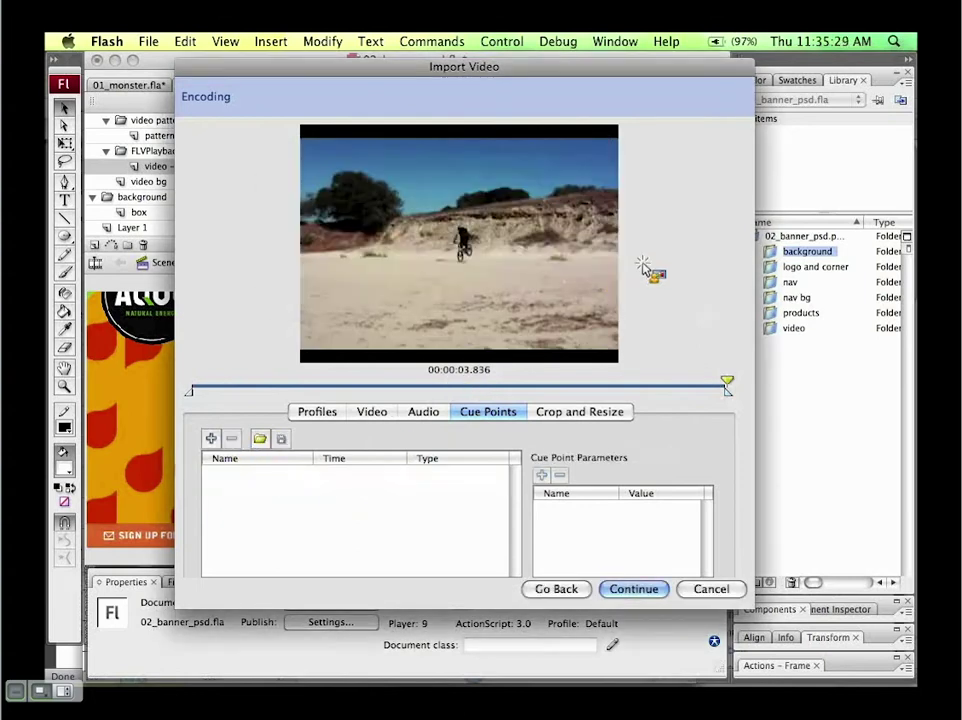
Step: Crop the black bars off the video, 17 from the top and 19 from the bottom, leave resizing off, and proceed to skinning
{"action": "left_click", "coordinate": [428, 415]}
{"action": "left_click", "coordinate": [318, 412]}
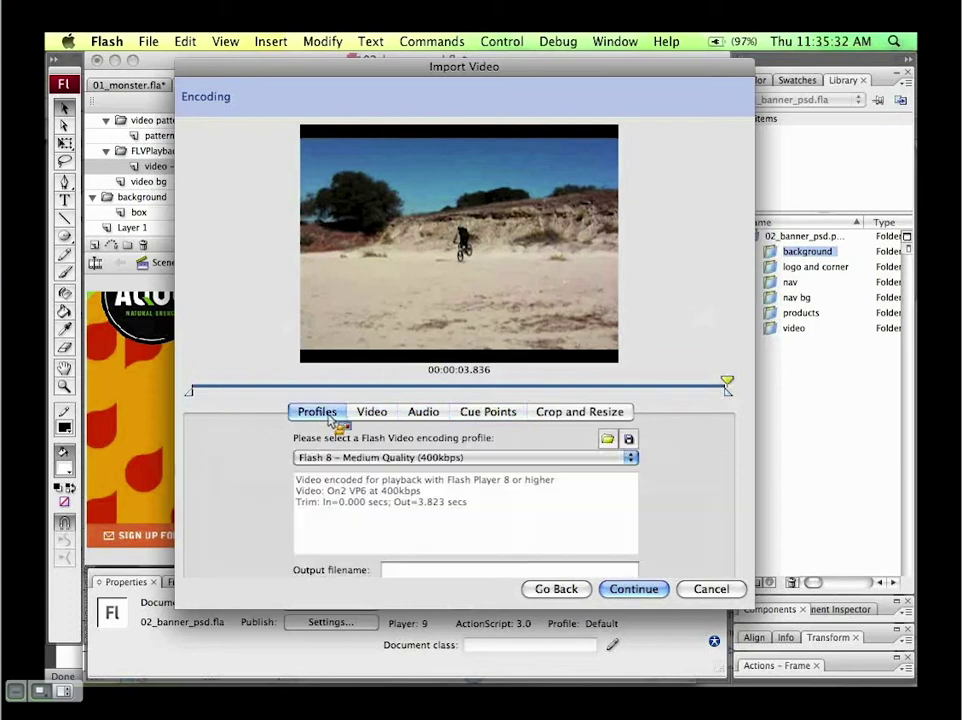
{"action": "left_click", "coordinate": [580, 412]}
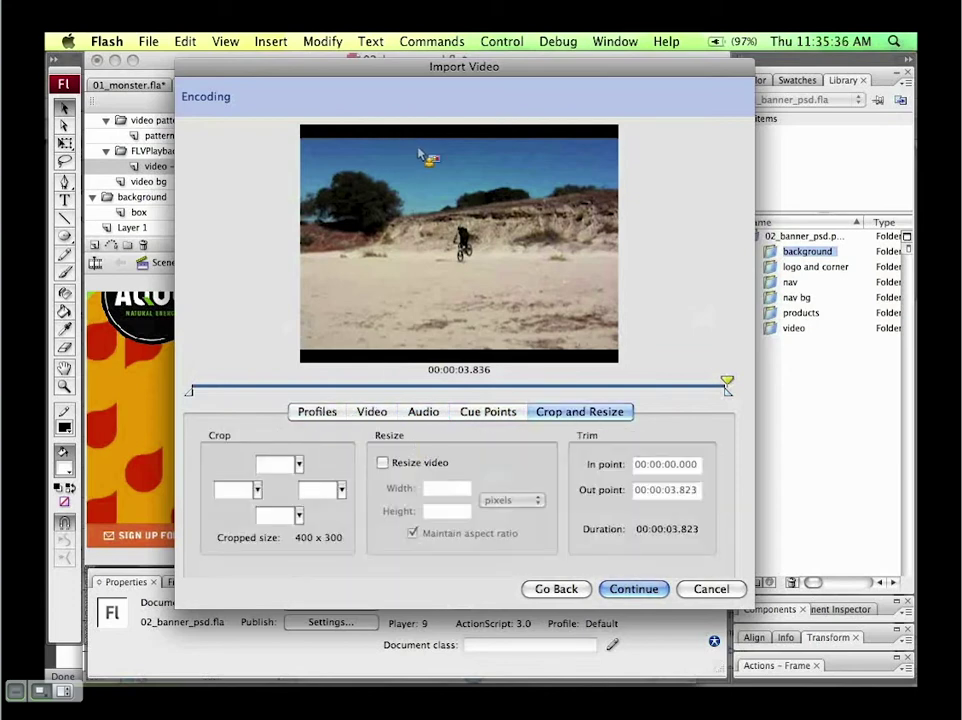
{"action": "left_click", "coordinate": [299, 465]}
{"action": "left_click_drag", "start_coordinate": [298, 466], "coordinate": [299, 472]}
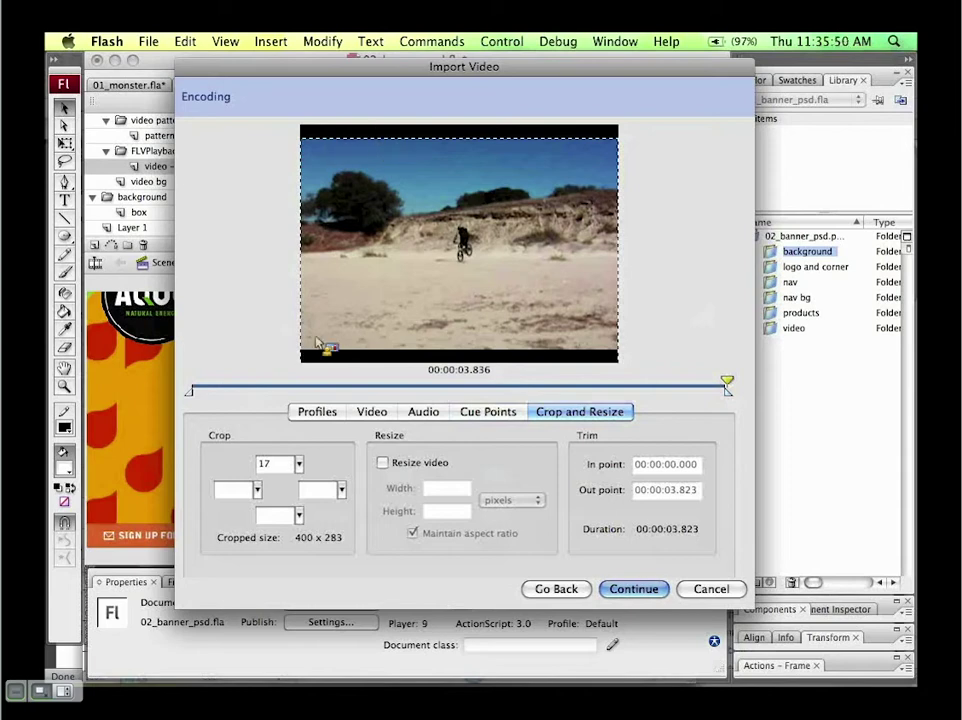
{"action": "left_click", "coordinate": [298, 515]}
{"action": "left_click_drag", "start_coordinate": [297, 515], "coordinate": [299, 514]}
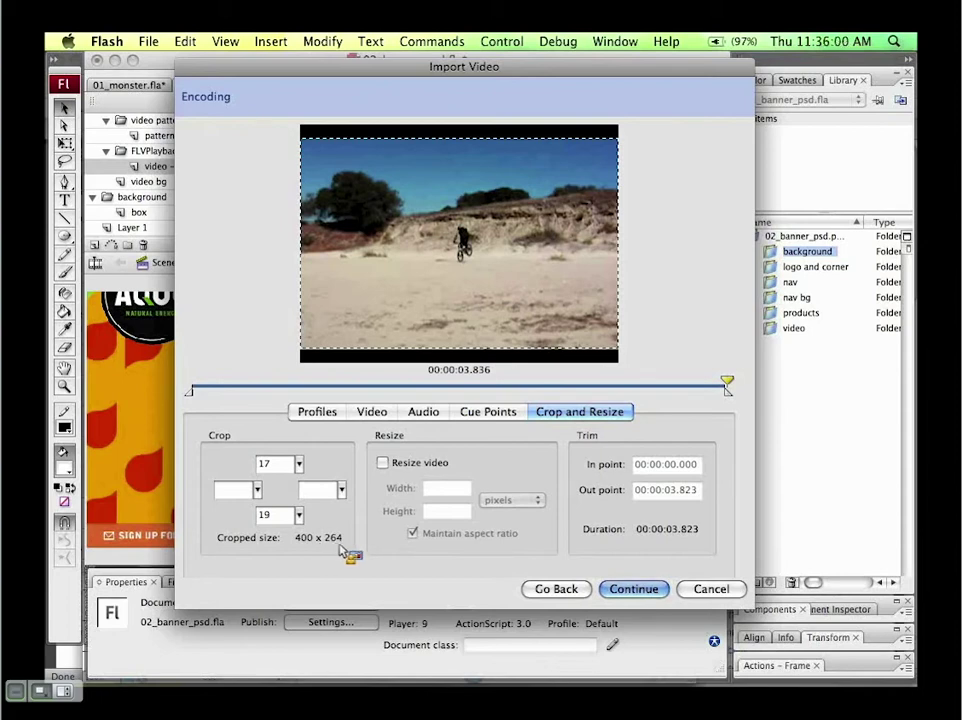
{"action": "left_click", "coordinate": [383, 463]}
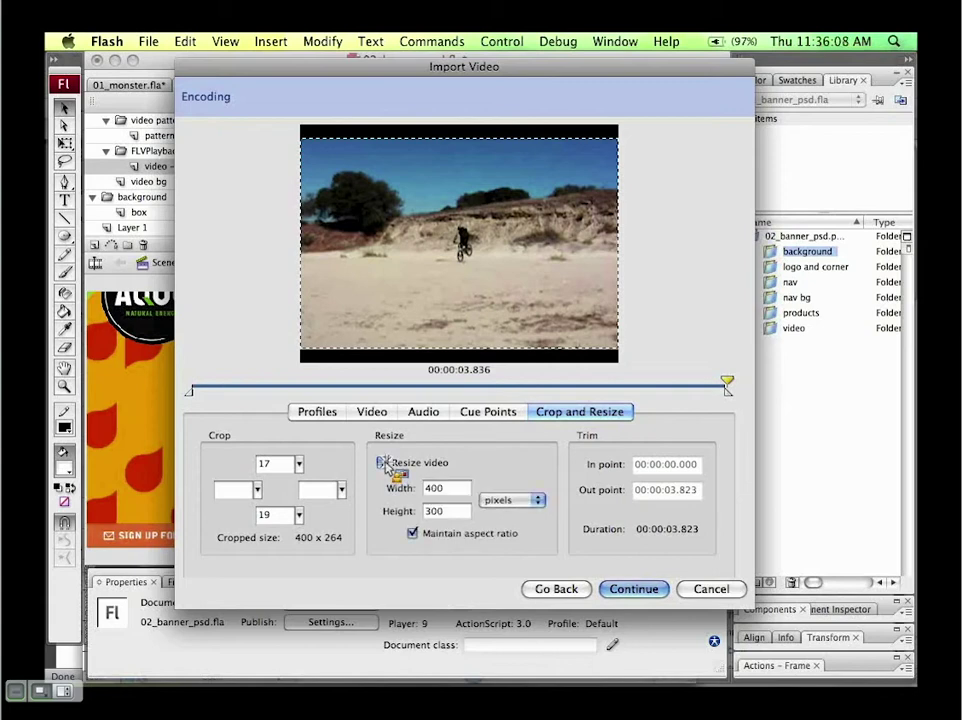
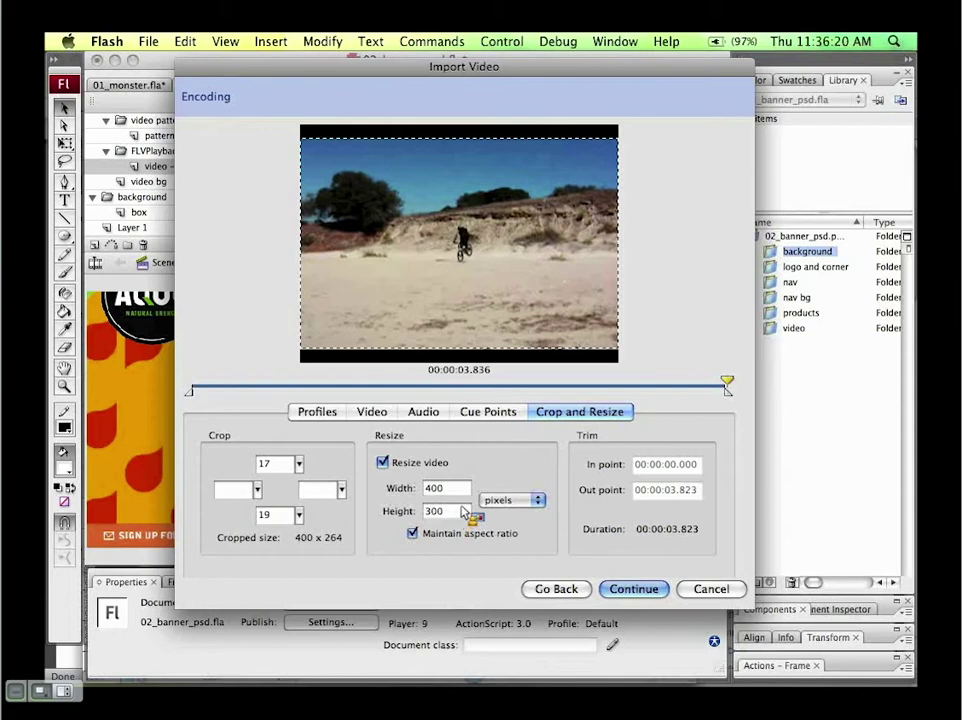
{"action": "left_click", "coordinate": [383, 463]}
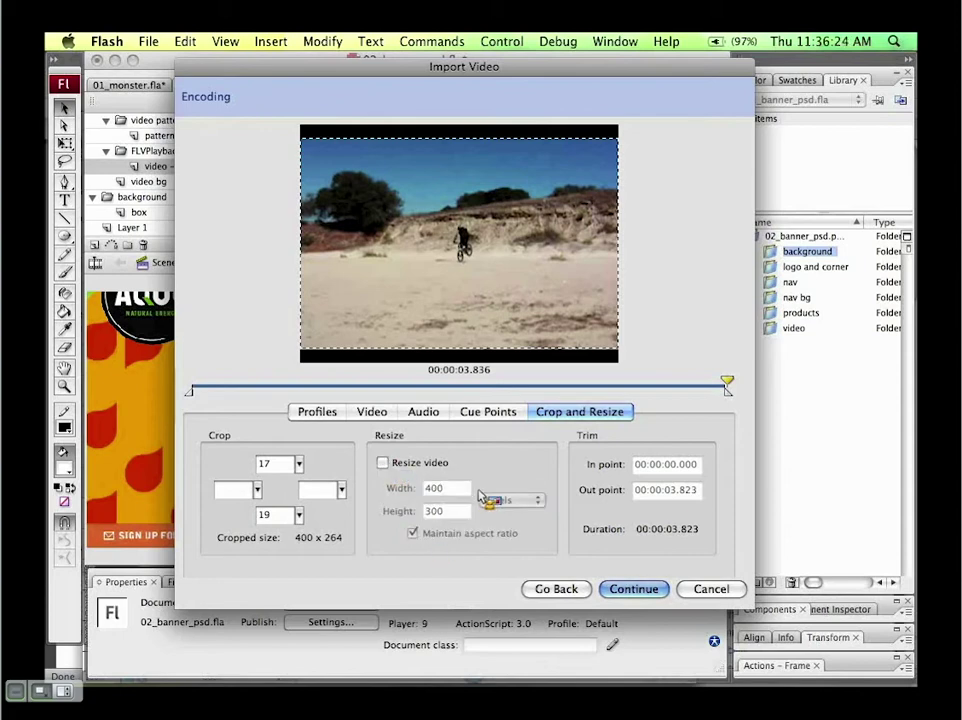
{"action": "left_click", "coordinate": [655, 590]}
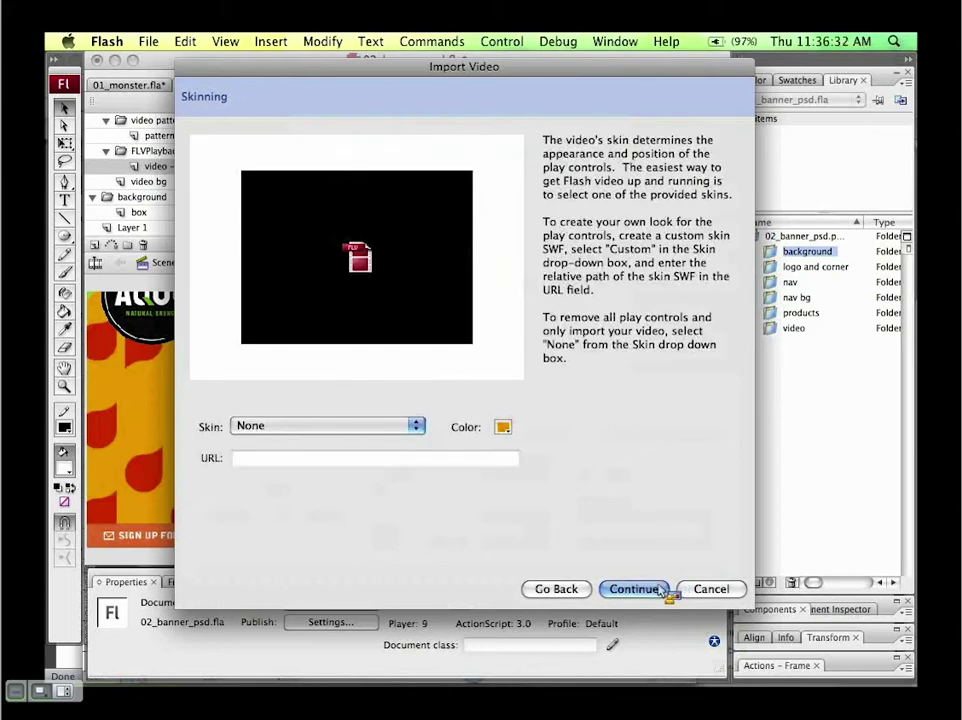
Step: Try the playback control skins SkinOverAllNoVolNoCaptionNoFull.swf and SkinUnderAll.swf on the video
{"action": "left_click", "coordinate": [400, 428]}
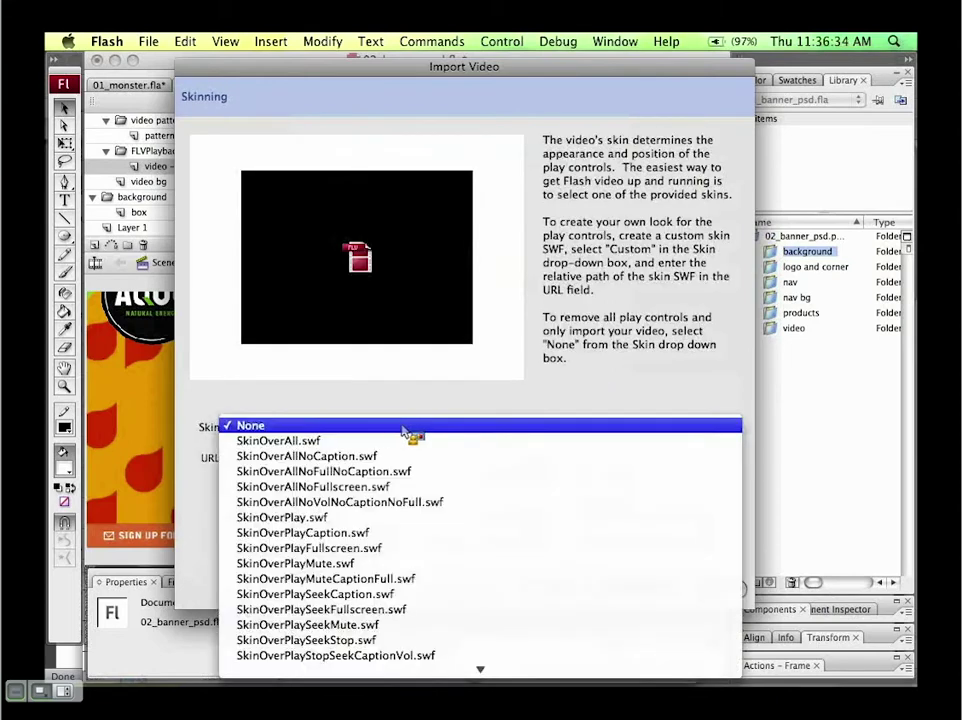
{"action": "left_click", "coordinate": [446, 507]}
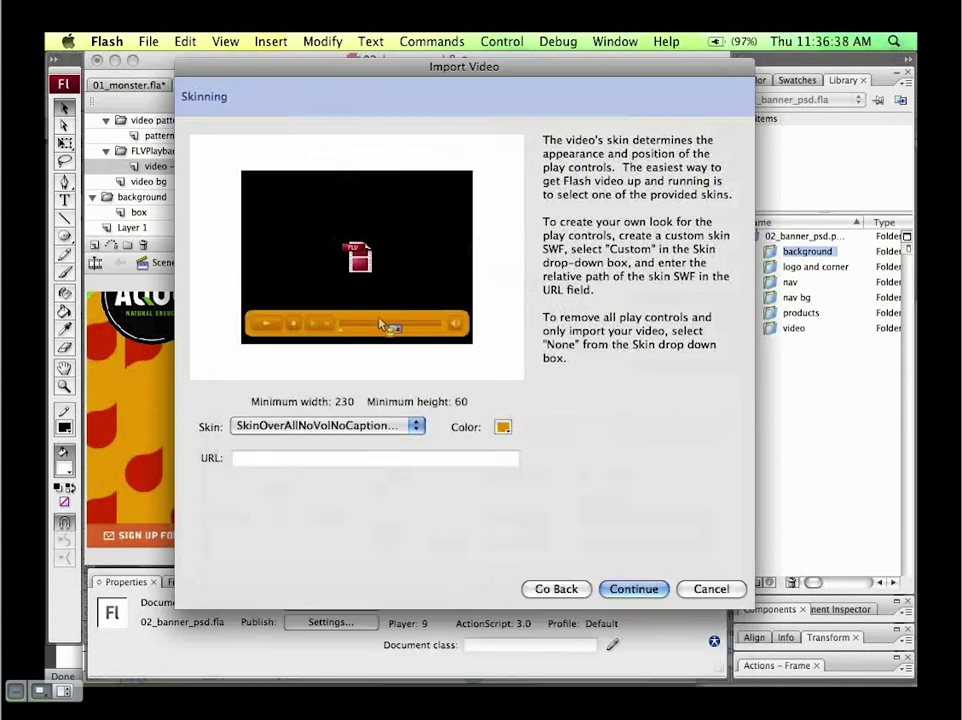
{"action": "left_click", "coordinate": [372, 430]}
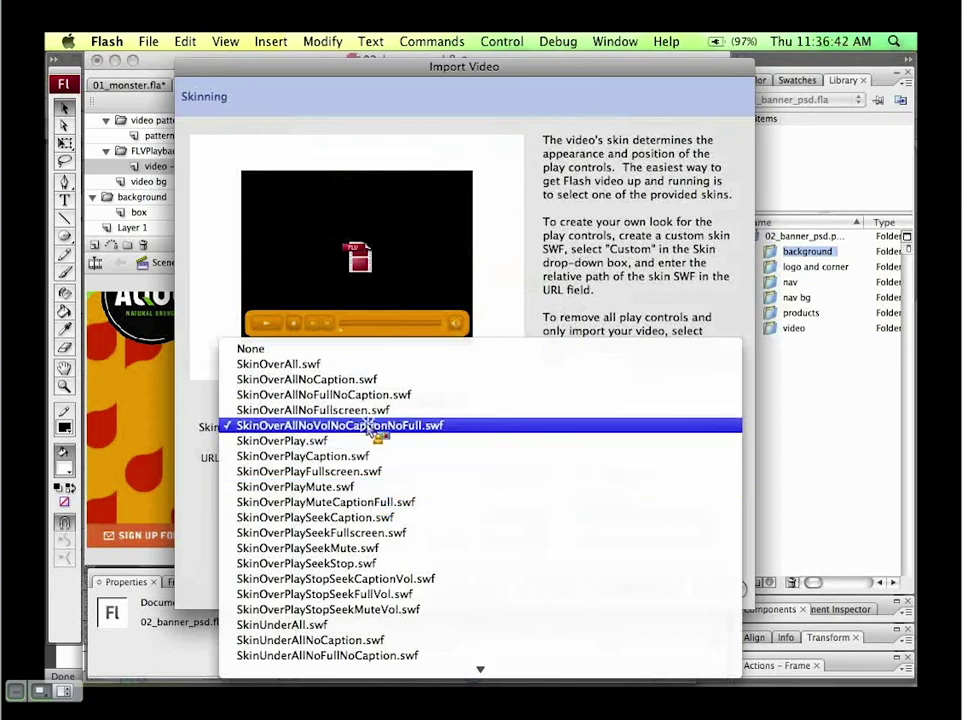
{"action": "left_click", "coordinate": [369, 426]}
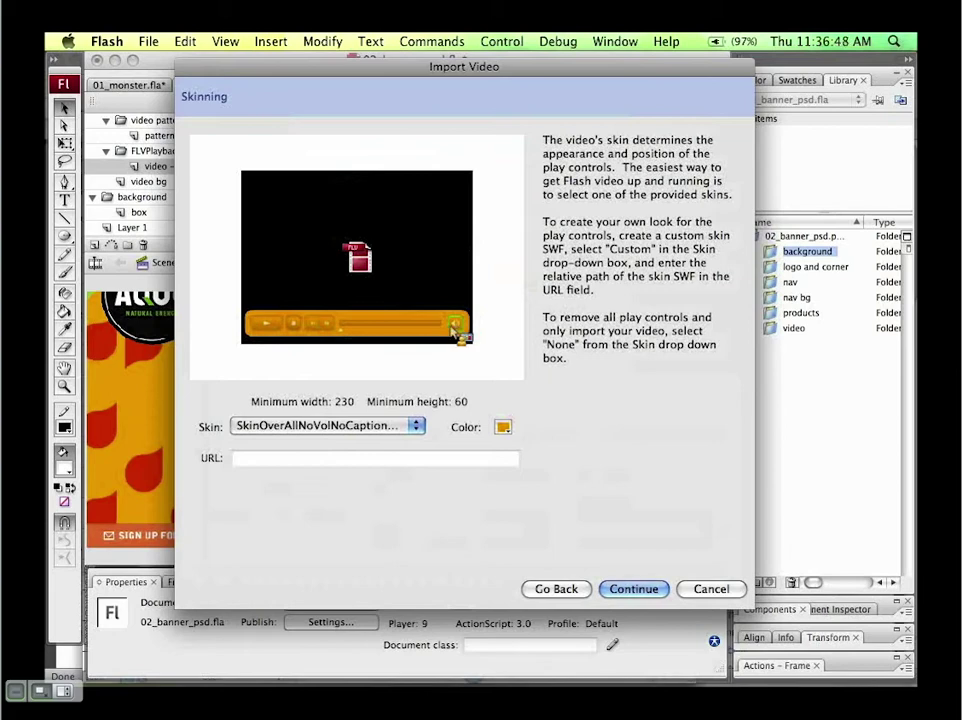
{"action": "left_click", "coordinate": [414, 426]}
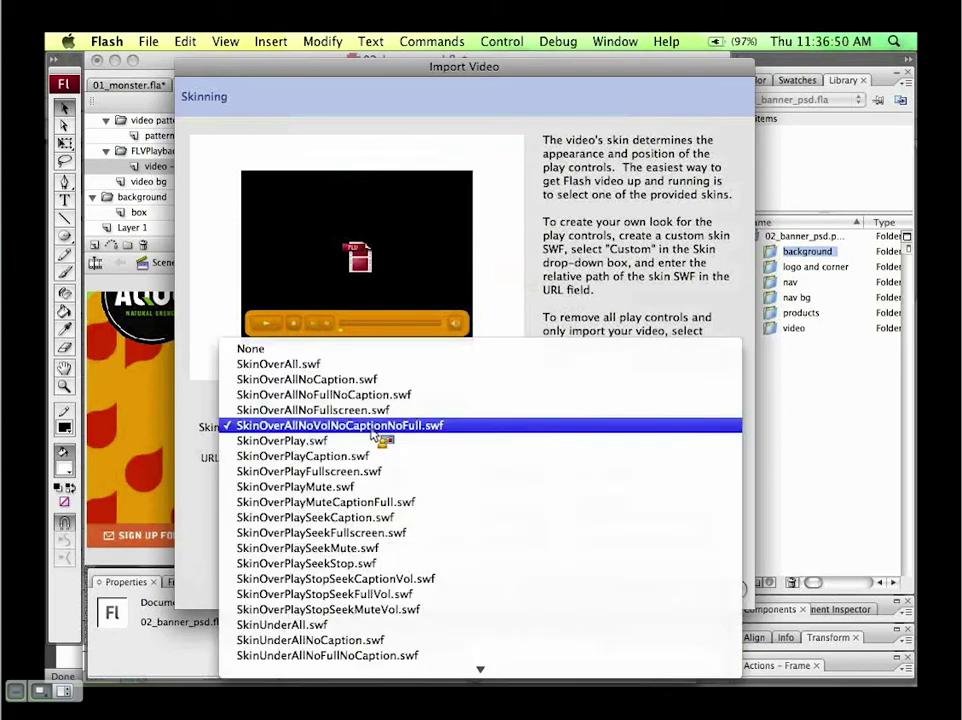
{"action": "mouse_move", "coordinate": [369, 699]}
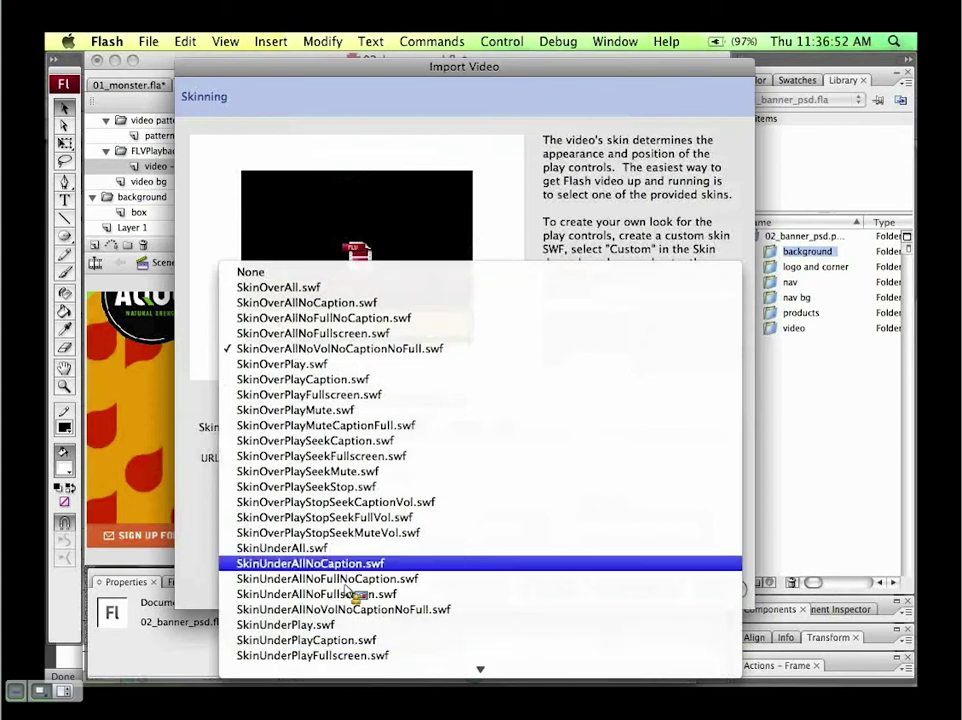
{"action": "left_click", "coordinate": [341, 552]}
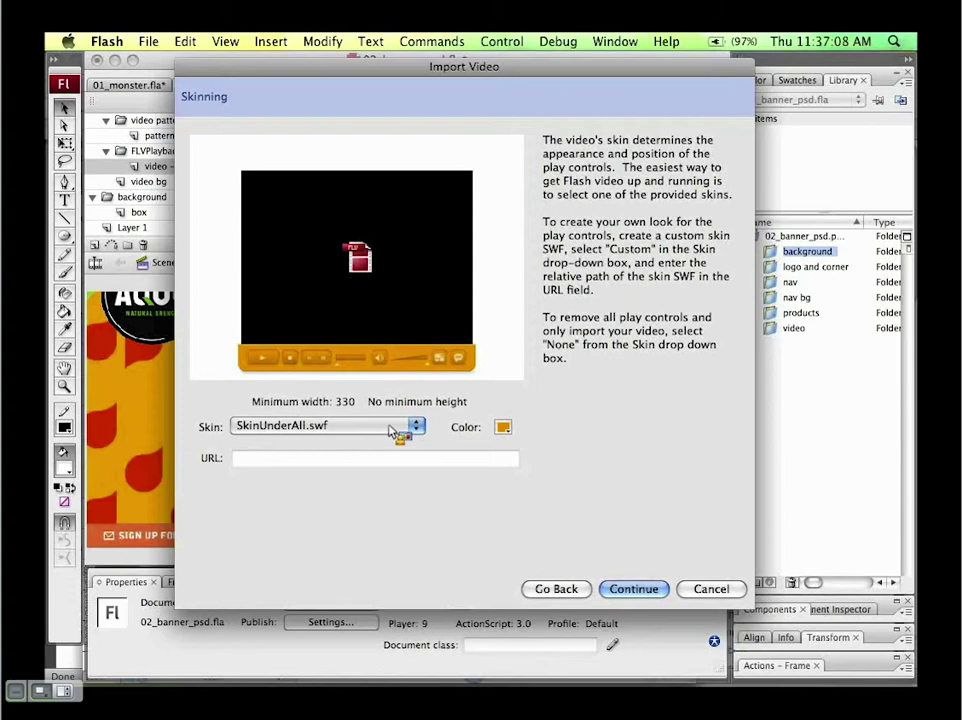
Step: Try recolouring the SkinUnderAll.swf controls, first with #333399 and finally with a light blue
{"action": "left_click", "coordinate": [501, 428]}
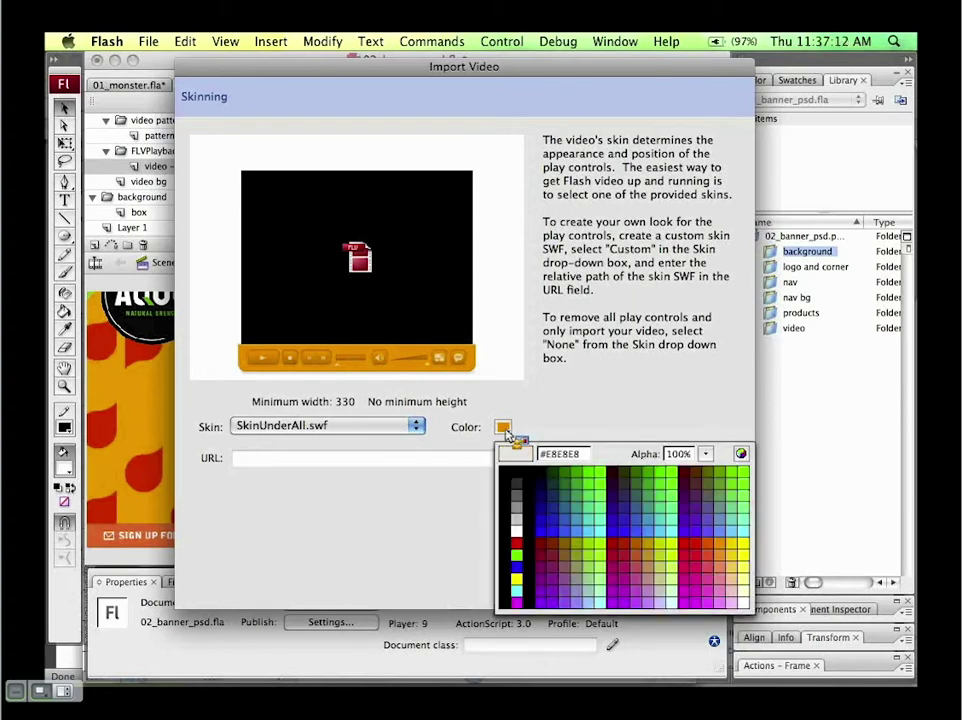
{"action": "left_click", "coordinate": [623, 508]}
{"action": "left_click", "coordinate": [503, 428]}
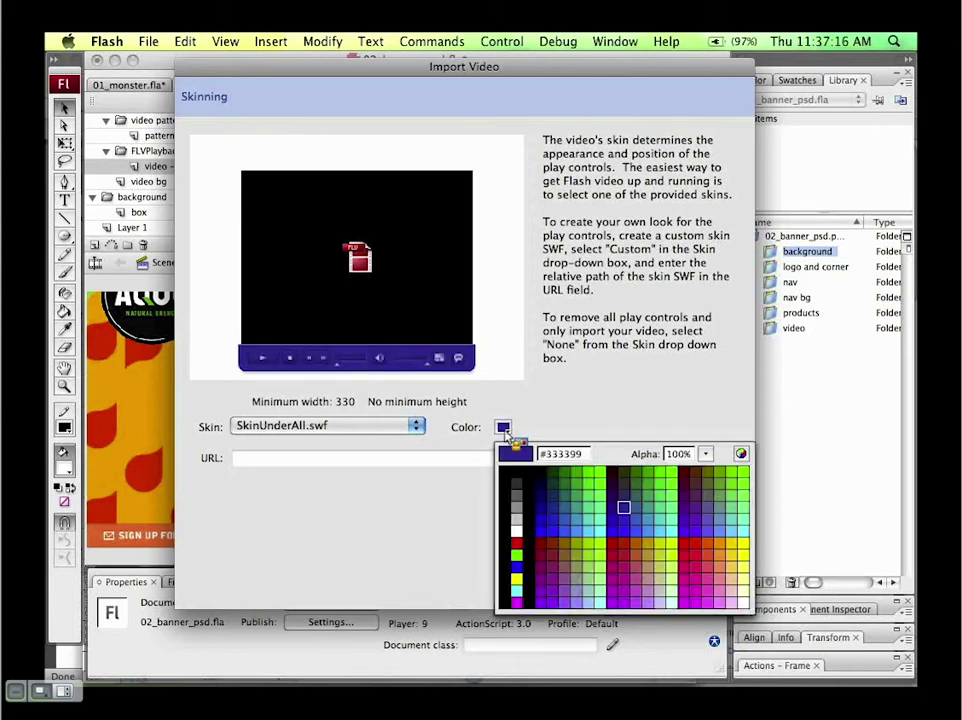
{"action": "left_click", "coordinate": [651, 529]}
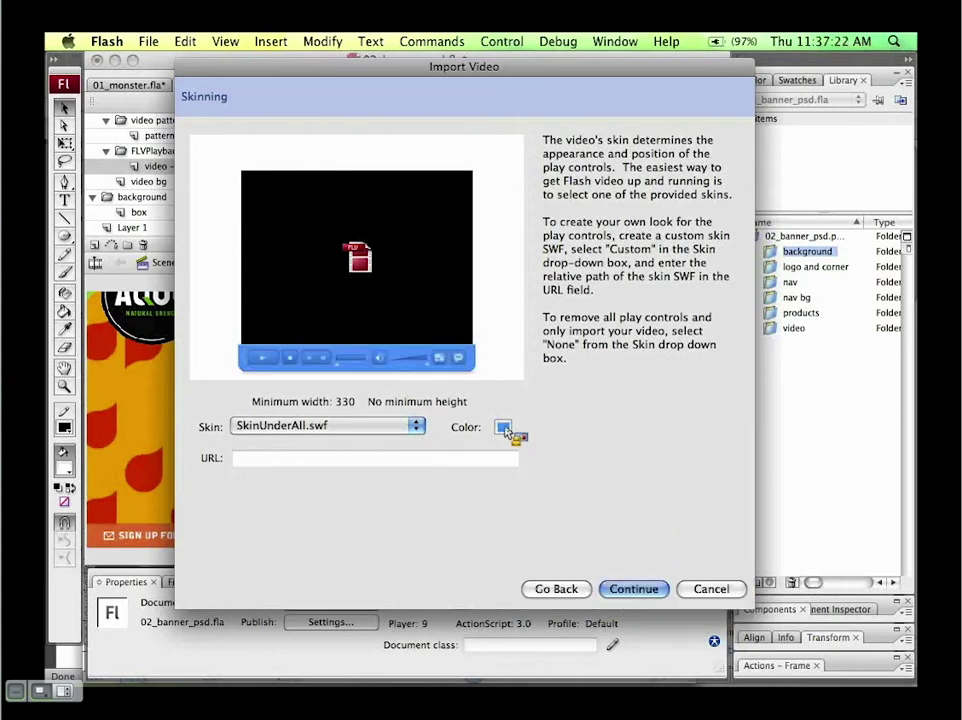
Step: Set the video's skin to None and finish the import, encoding 02_banner_ad.mov to 02_banner_ad.flv, with the progress window moved aside
{"action": "left_click", "coordinate": [416, 426]}
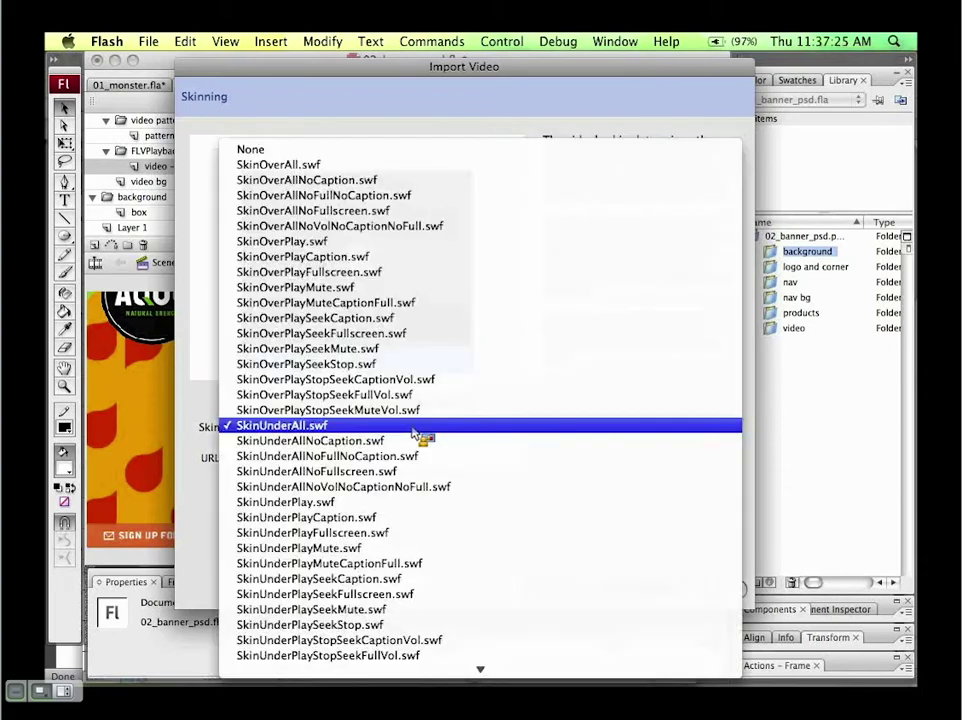
{"action": "left_click", "coordinate": [282, 149]}
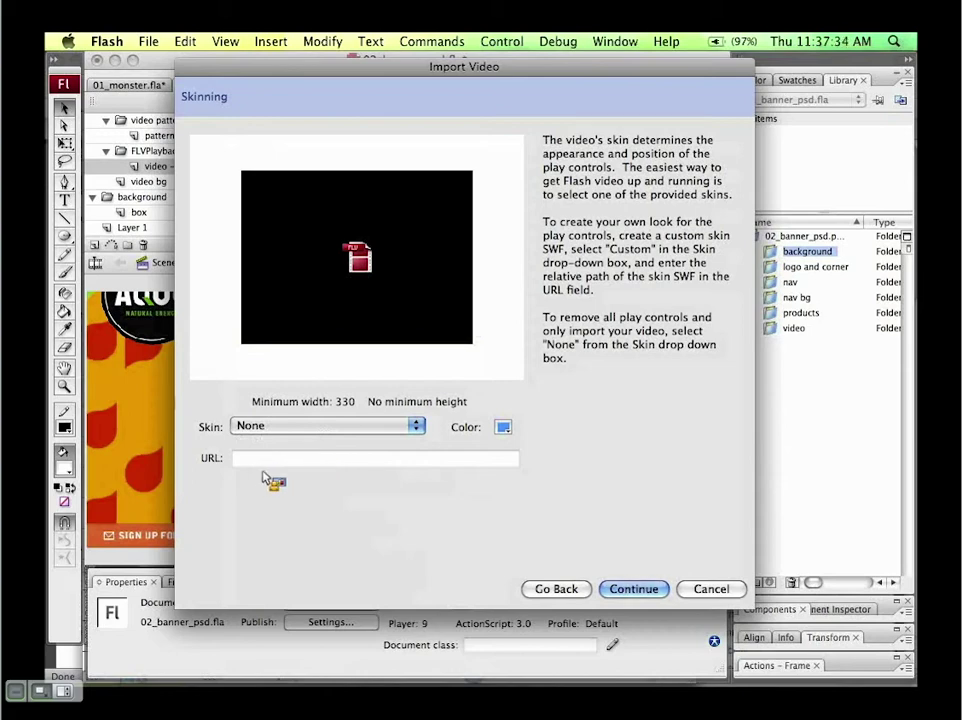
{"action": "left_click", "coordinate": [656, 591]}
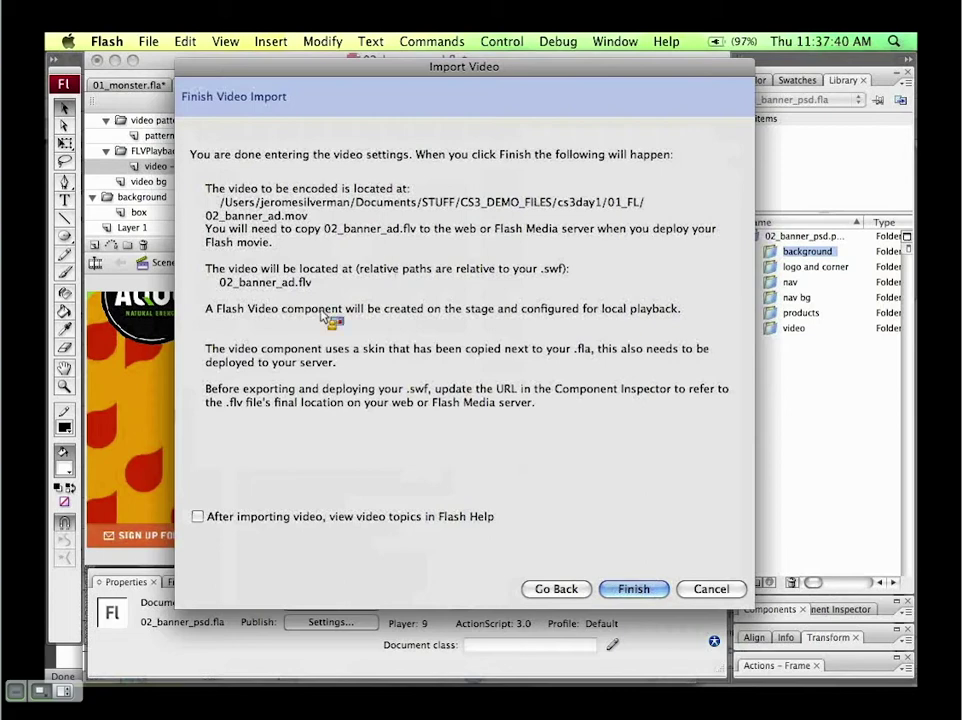
{"action": "left_click", "coordinate": [634, 590]}
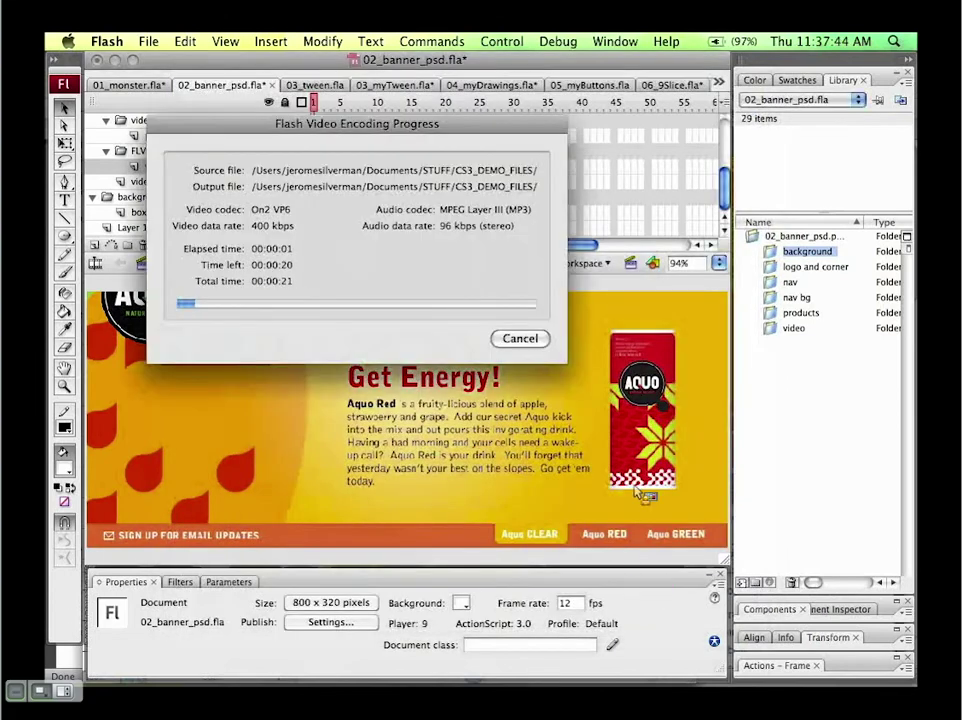
{"action": "left_click_drag", "start_coordinate": [336, 130], "coordinate": [440, 188]}
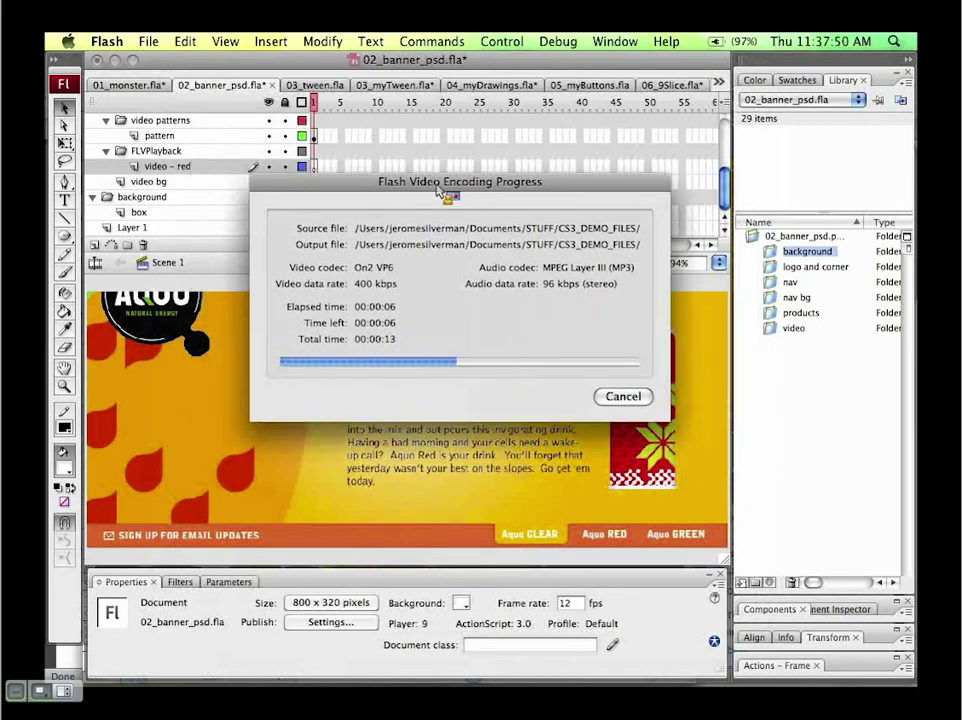
Step: Launch the standalone Flash Video Encoder, look over its encoding queue window, and quit it to return to the banner
{"action": "key", "text": "ctrl+space"}
{"action": "type", "text": "flash"}
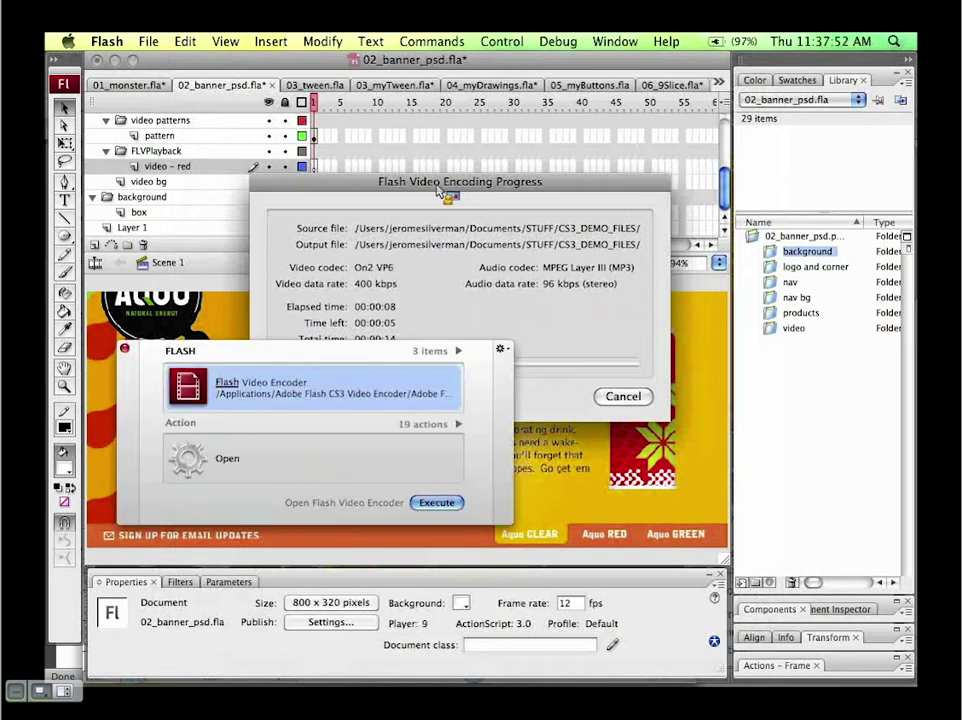
{"action": "key", "text": "Down"}
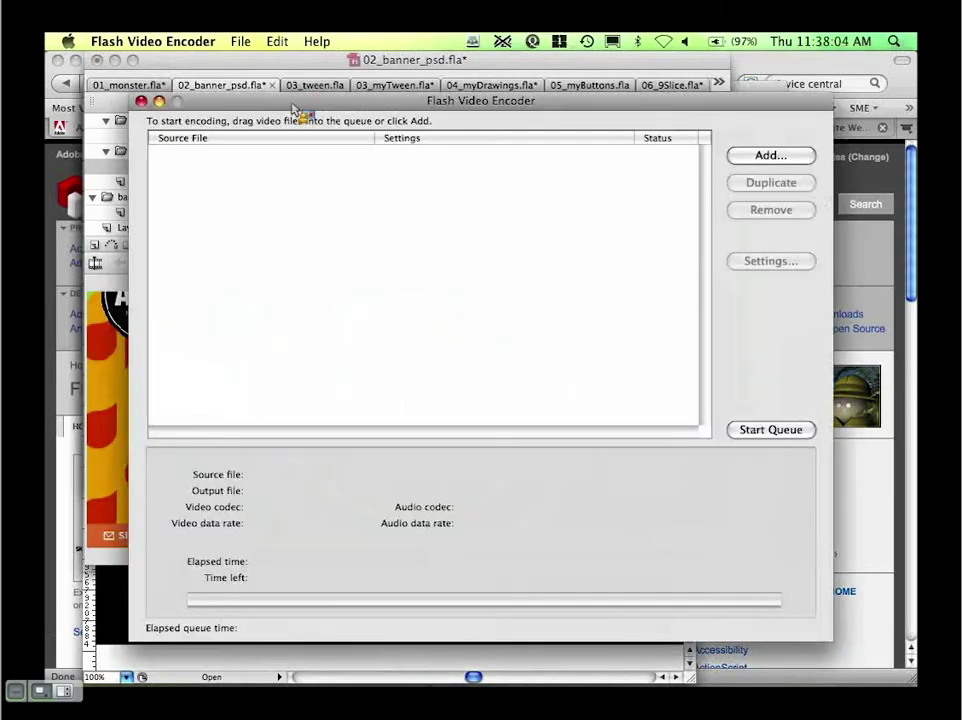
{"action": "left_click_drag", "start_coordinate": [298, 108], "coordinate": [311, 130]}
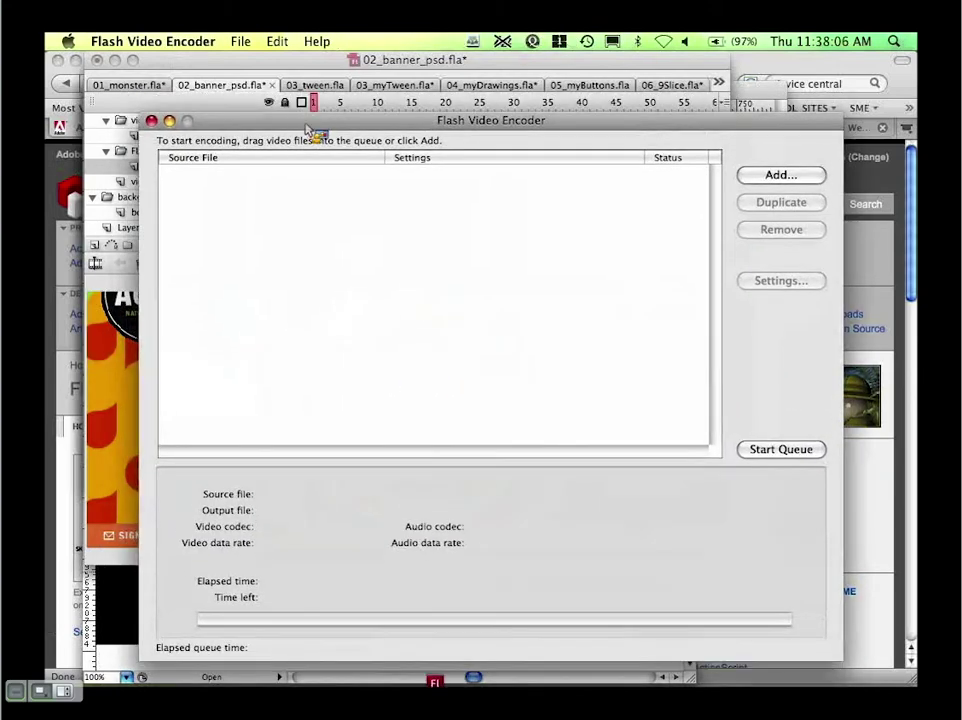
{"action": "mouse_move", "coordinate": [468, 690]}
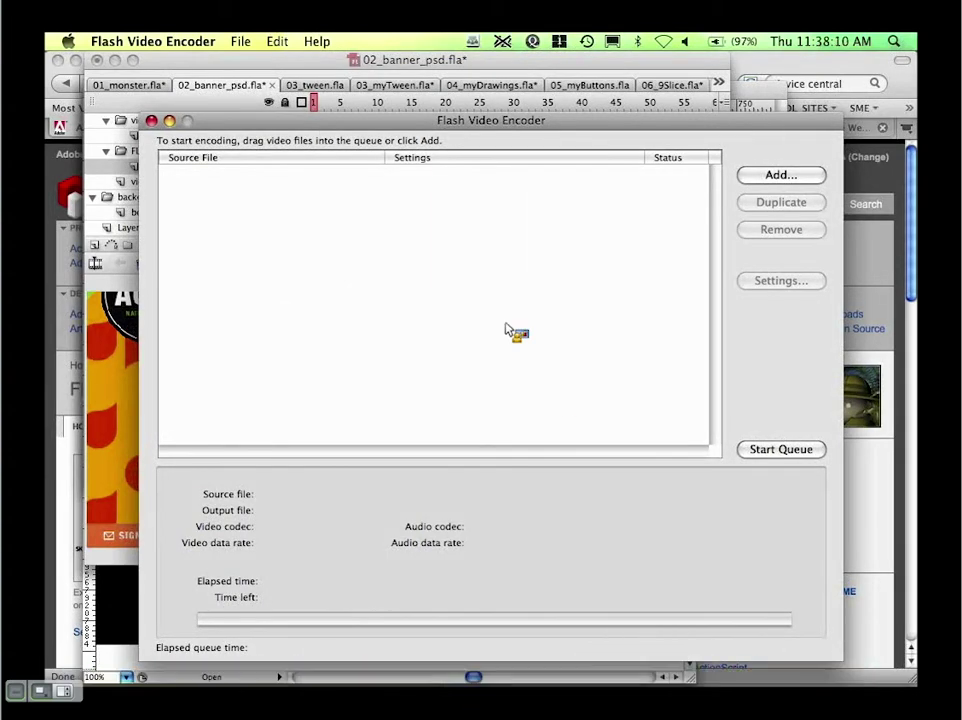
{"action": "left_click_drag", "start_coordinate": [393, 124], "coordinate": [793, 452]}
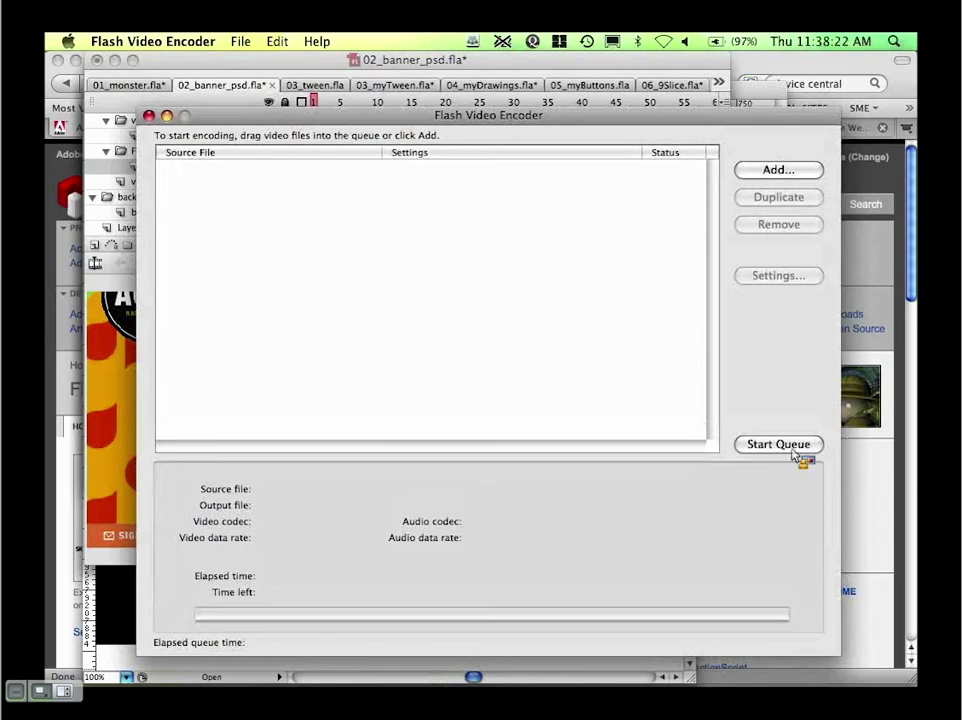
{"action": "left_click", "coordinate": [178, 44]}
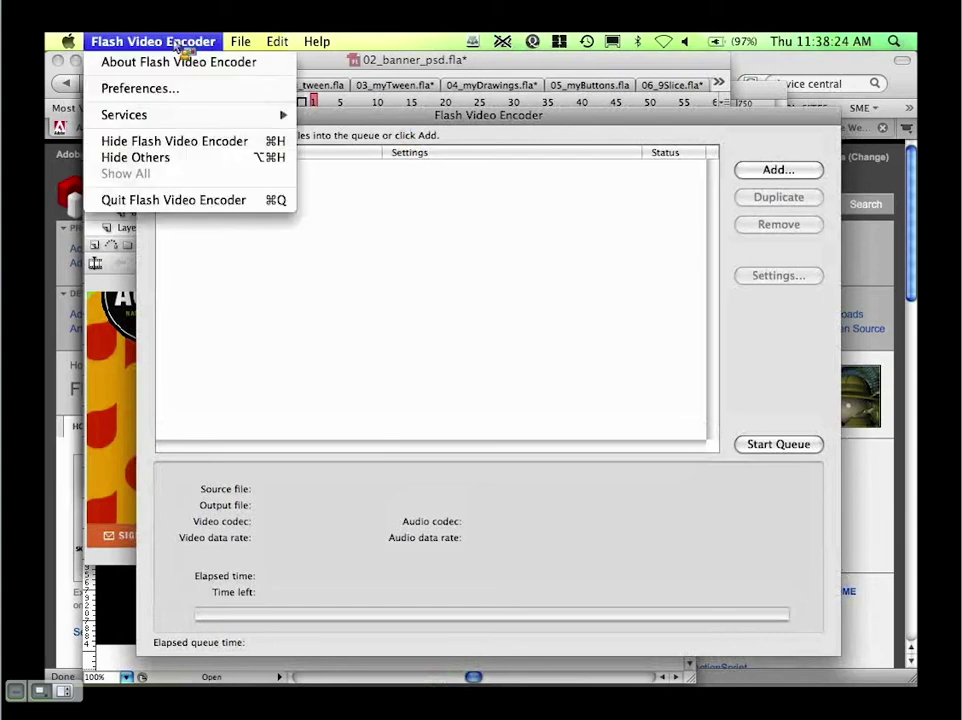
{"action": "left_click", "coordinate": [193, 200]}
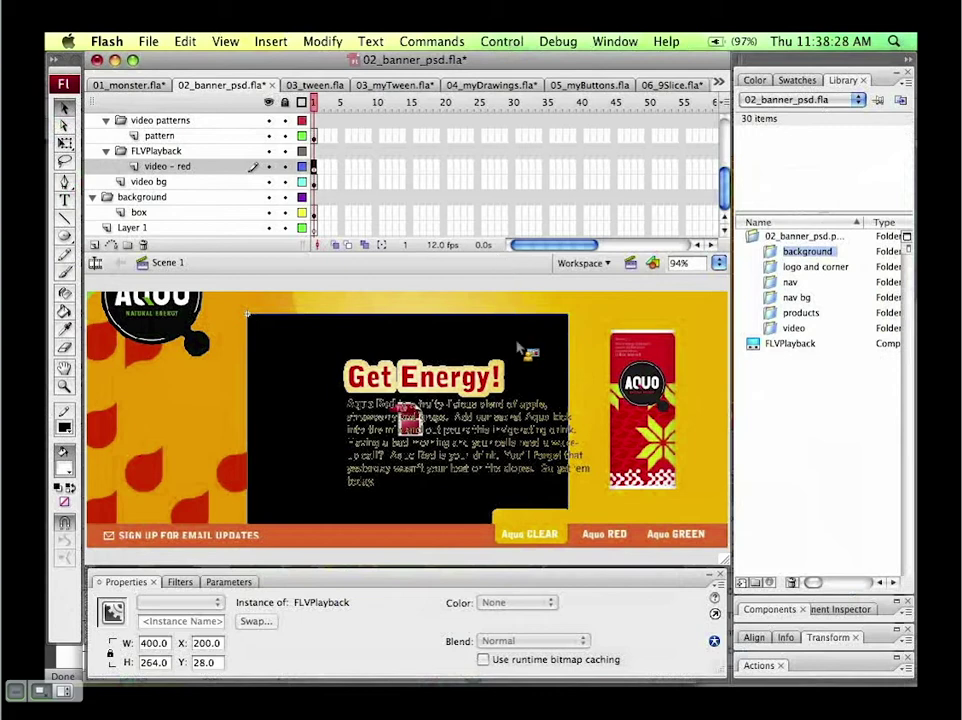
Step: Collapse the panel dock to icons, shorten the timeline area, and set the stage magnification to 100%
{"action": "left_click_drag", "start_coordinate": [541, 311], "coordinate": [906, 86]}
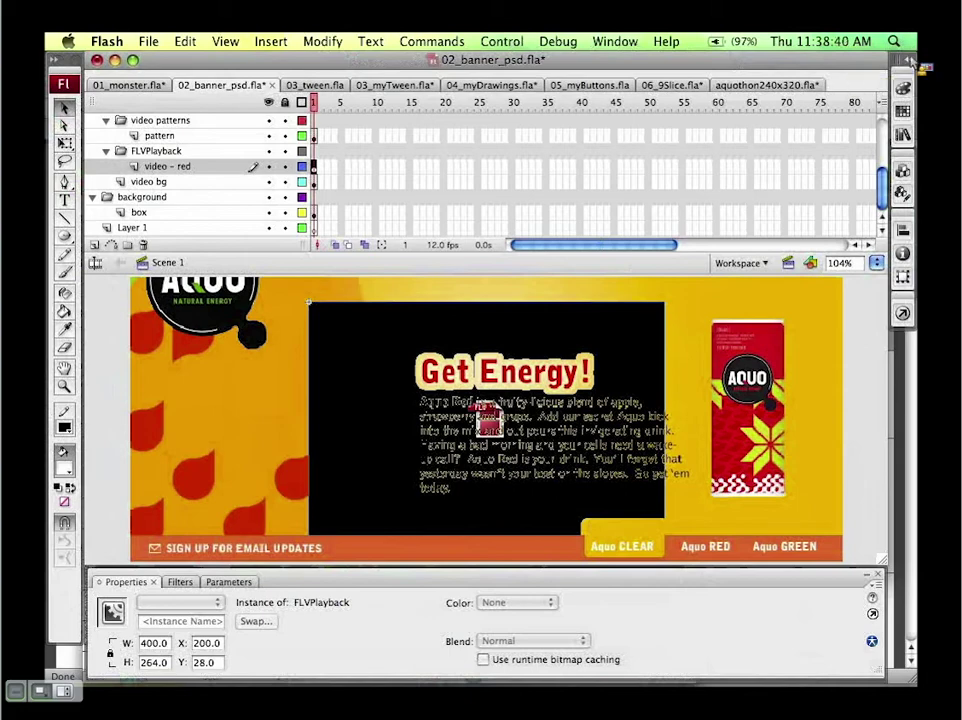
{"action": "left_click", "coordinate": [913, 61]}
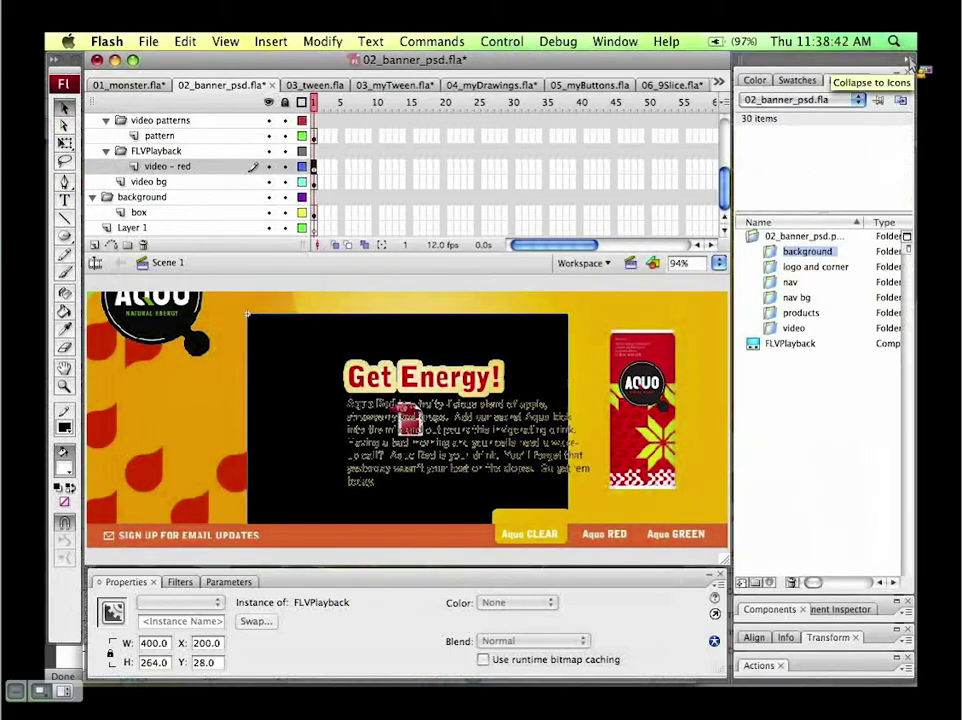
{"action": "left_click", "coordinate": [909, 62]}
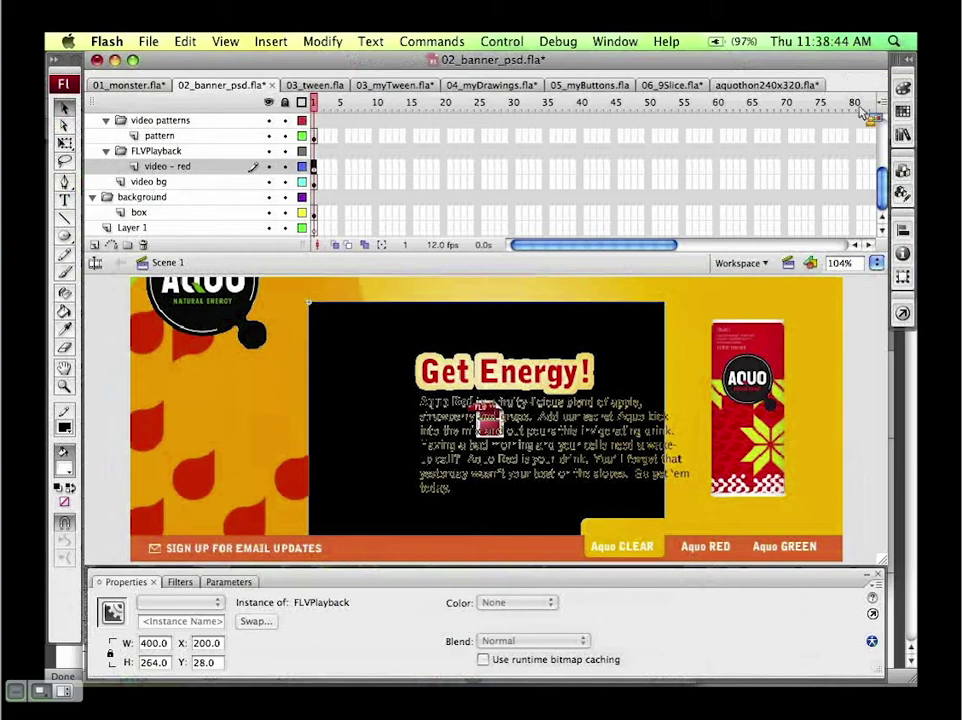
{"action": "left_click_drag", "start_coordinate": [565, 274], "coordinate": [562, 172]}
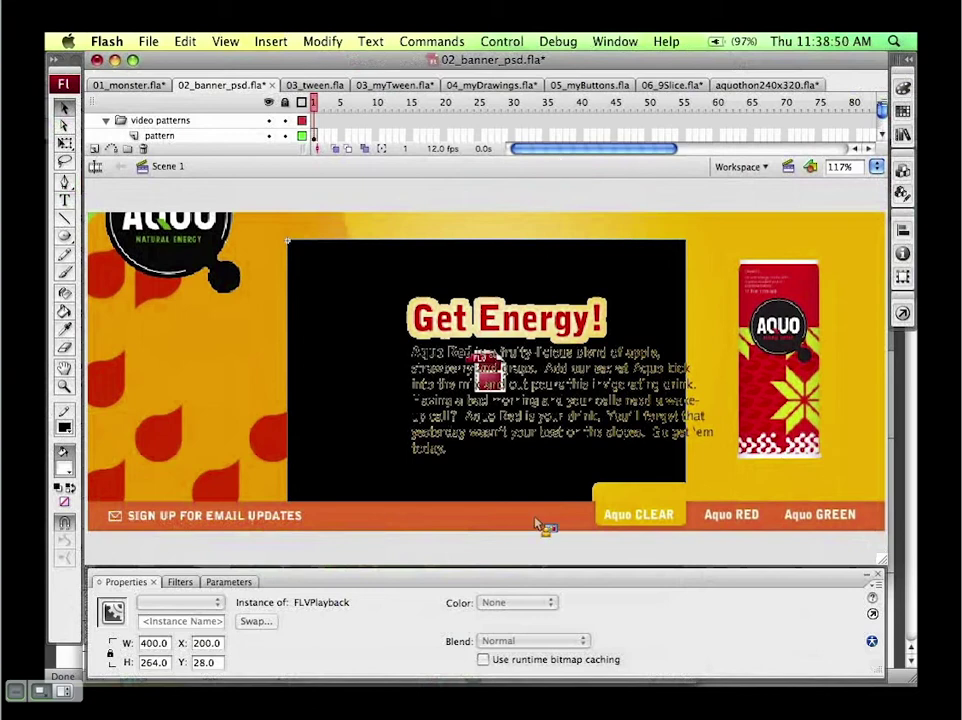
{"action": "left_click_drag", "start_coordinate": [540, 570], "coordinate": [552, 600]}
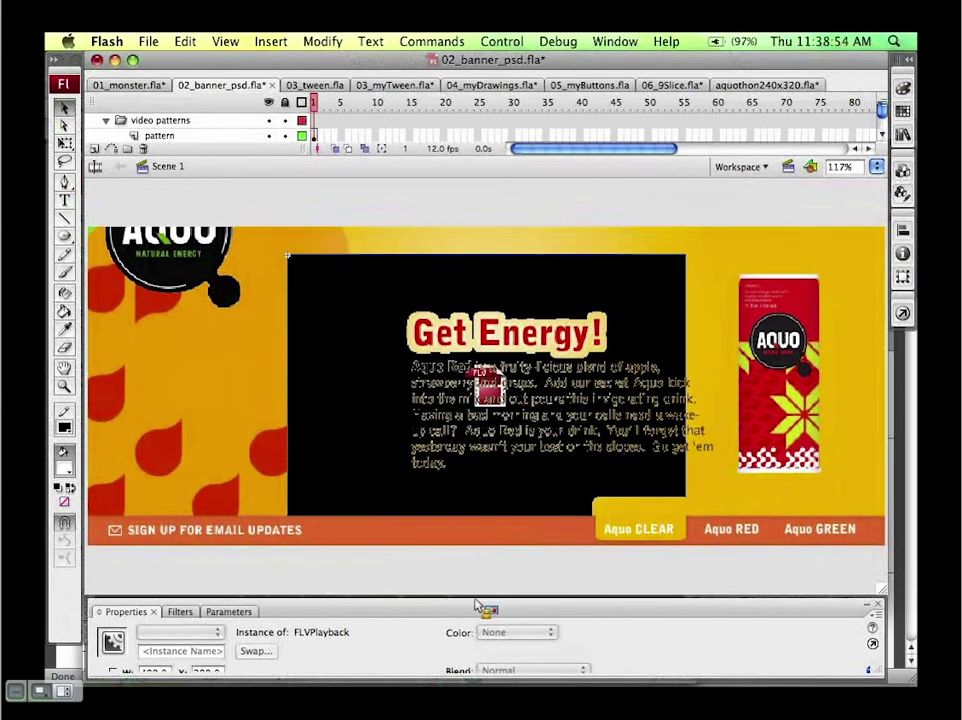
{"action": "left_click_drag", "start_coordinate": [485, 600], "coordinate": [484, 556]}
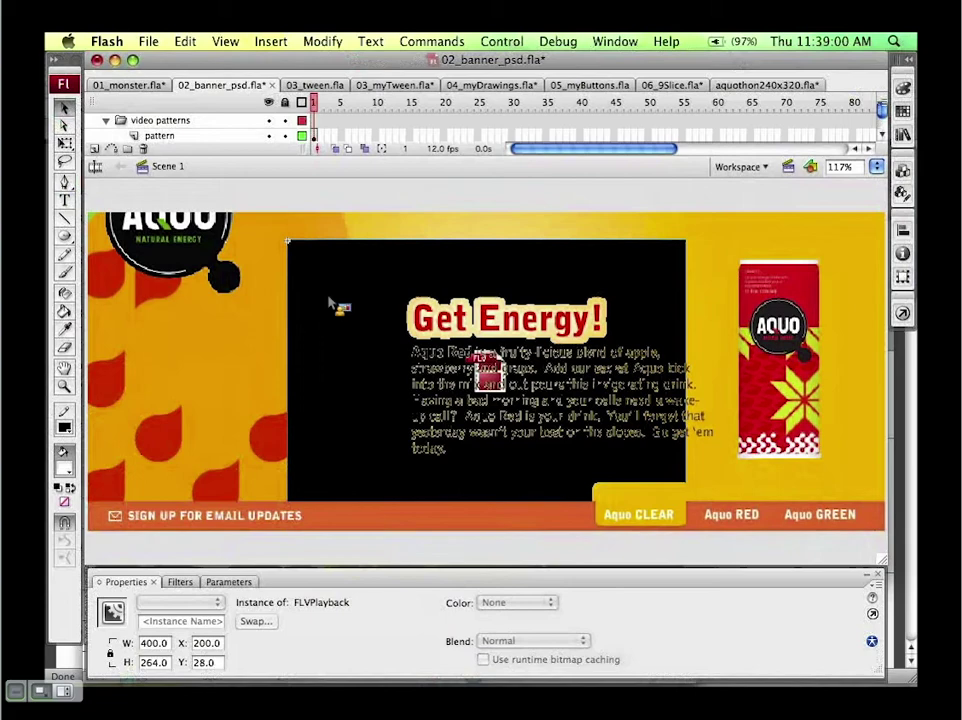
{"action": "left_click", "coordinate": [877, 168]}
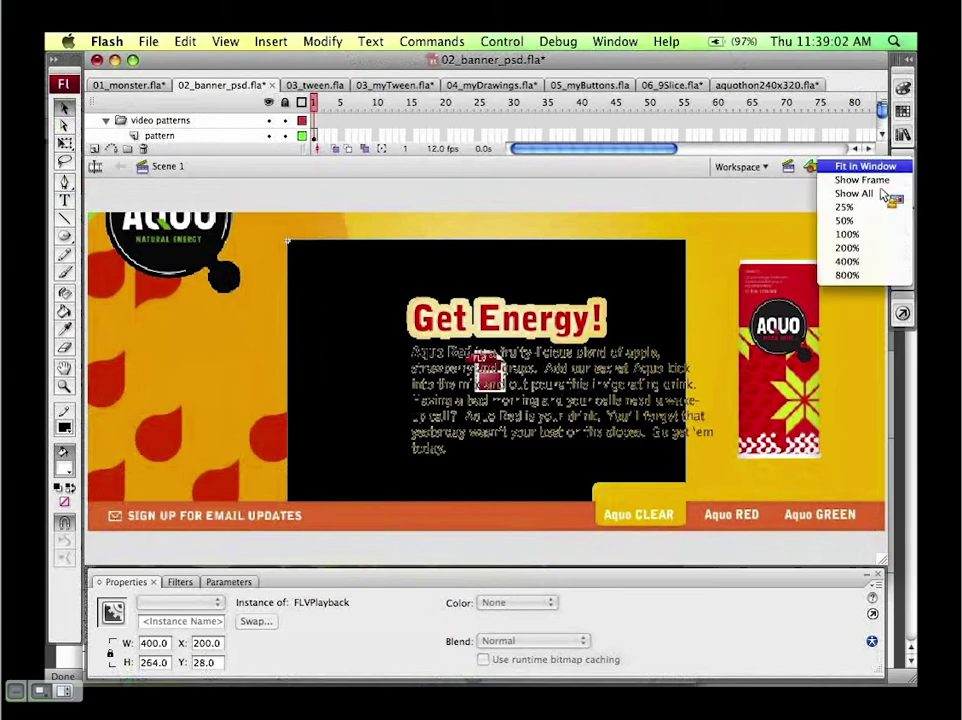
{"action": "left_click", "coordinate": [878, 235]}
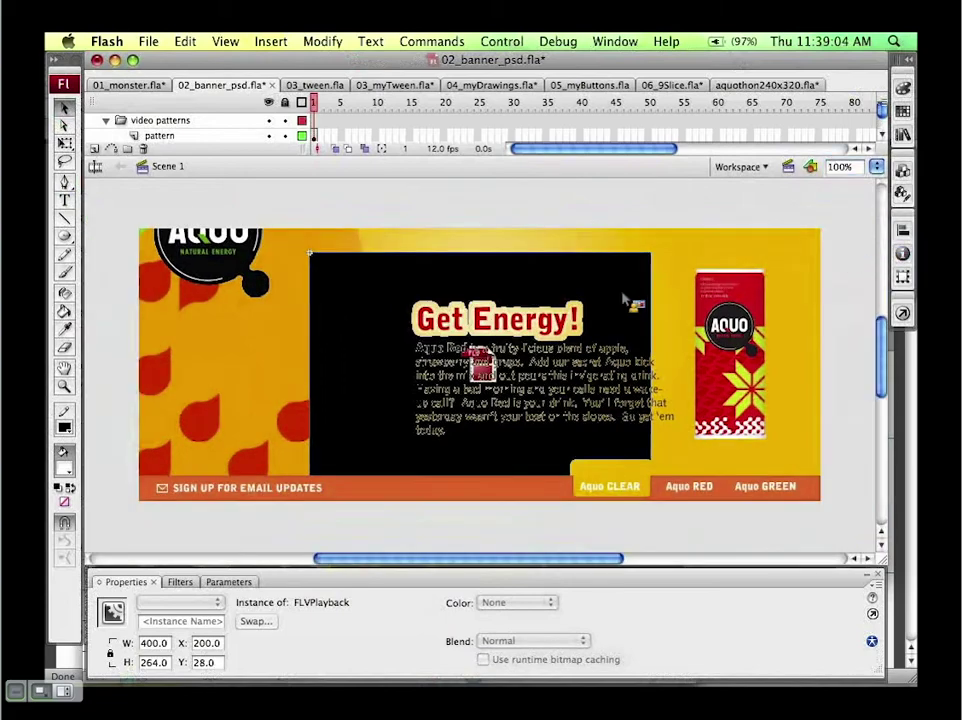
Step: Move the FLV video over the banner's left side, at about X -153, Y 5.8, and convert it to a movie clip symbol named video
{"action": "left_click_drag", "start_coordinate": [628, 297], "coordinate": [326, 284]}
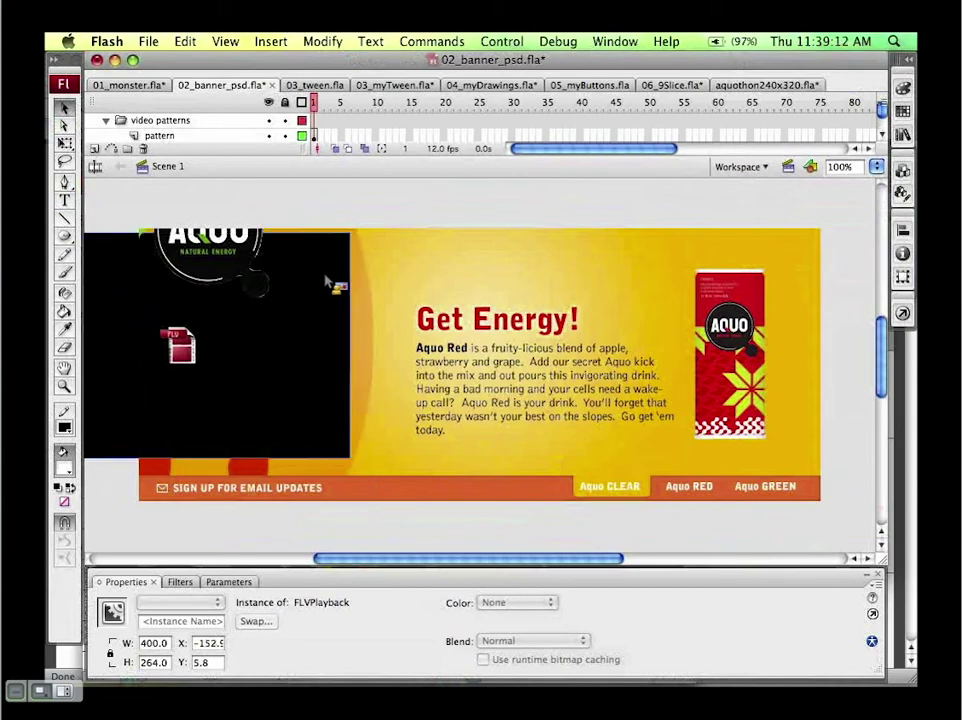
{"action": "left_click", "coordinate": [328, 42]}
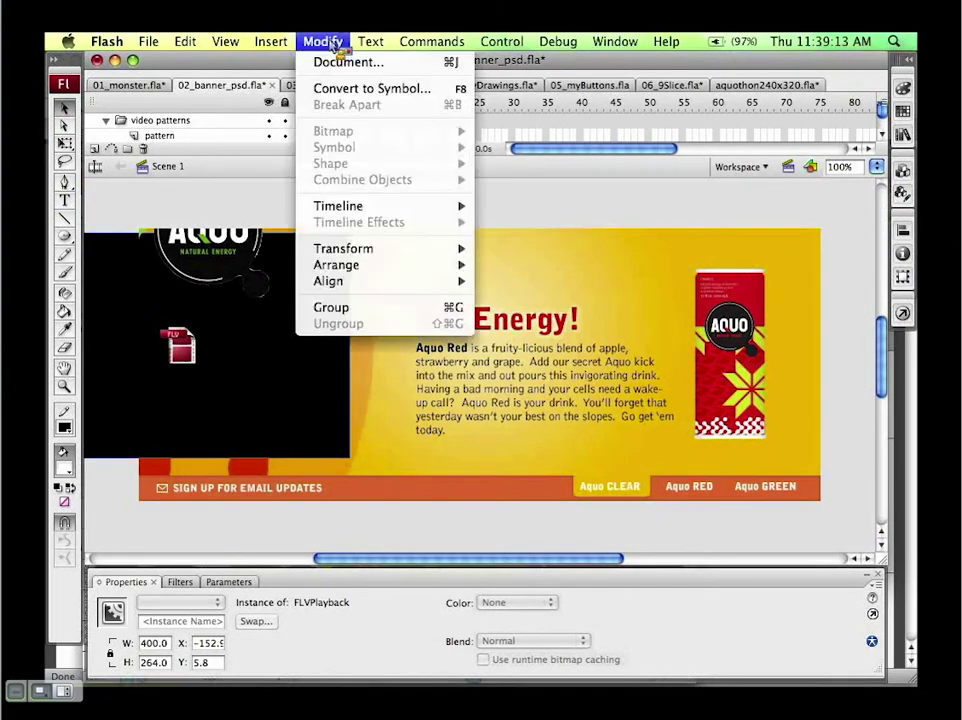
{"action": "left_click", "coordinate": [365, 88]}
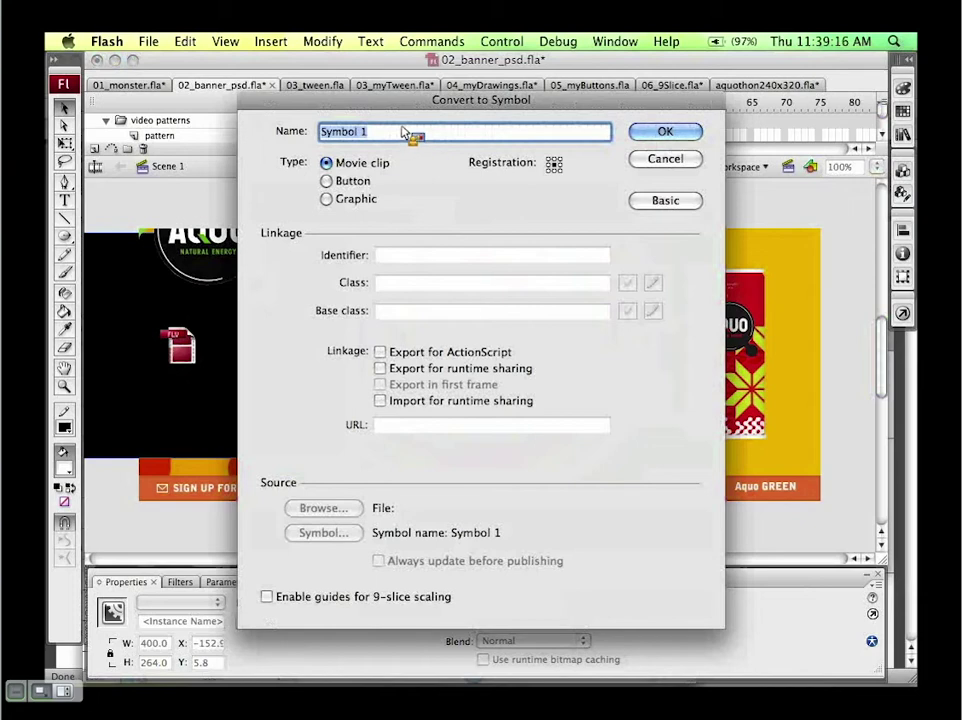
{"action": "type", "text": "video"}
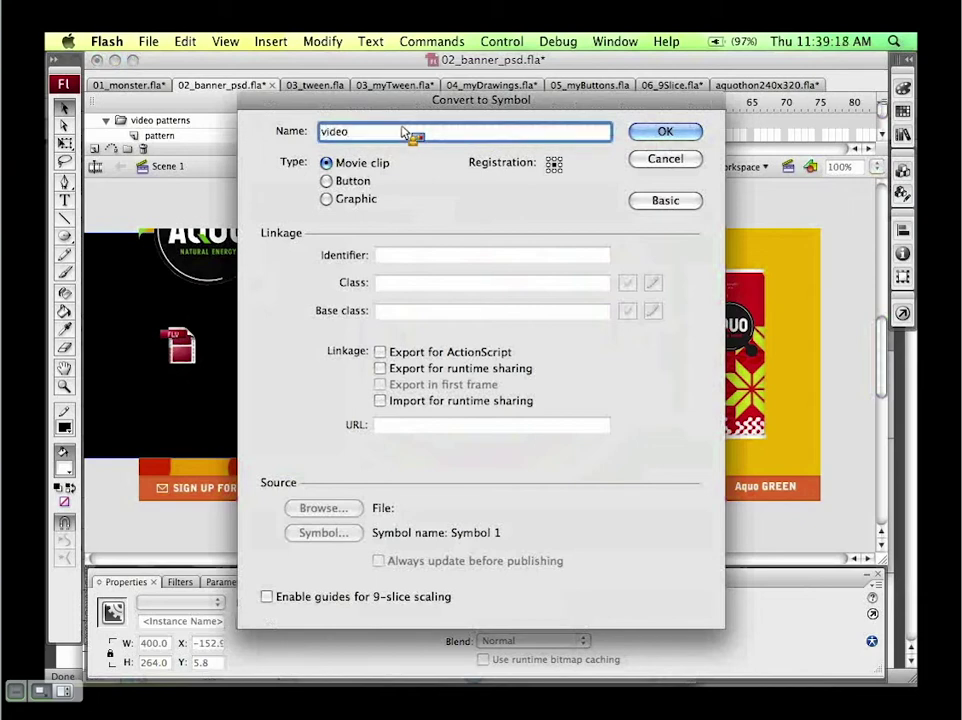
{"action": "key", "text": "Return"}
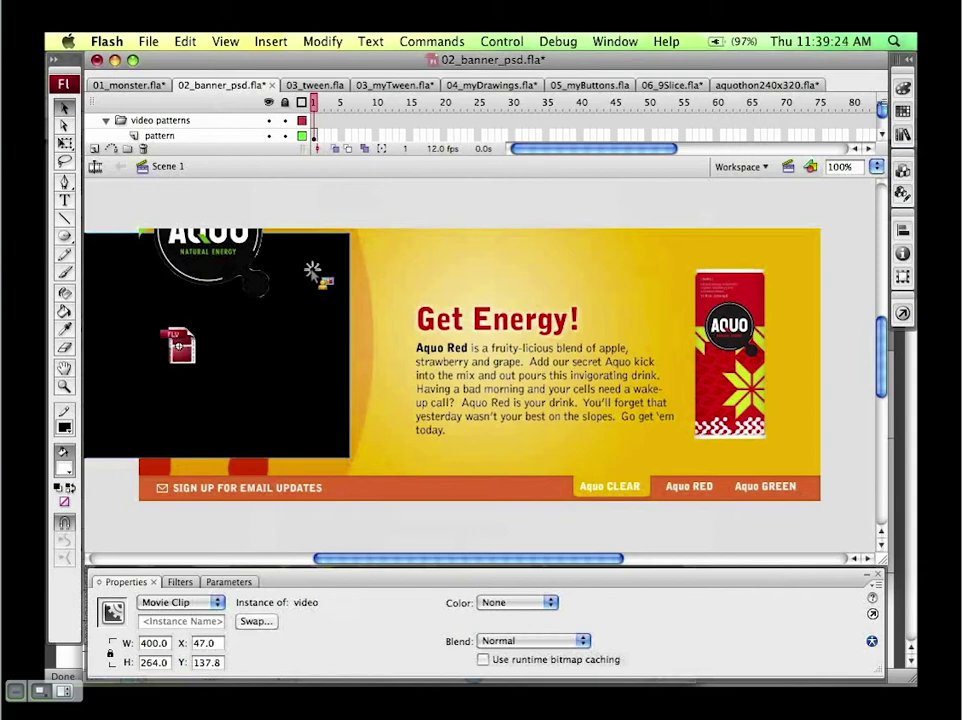
Step: Nudge the video movie clip down by 5 pixels
{"action": "key", "text": "Down"}
{"action": "key", "text": "Down"}
{"action": "key", "text": "Down"}
{"action": "key", "text": "Down"}
{"action": "key", "text": "Down"}
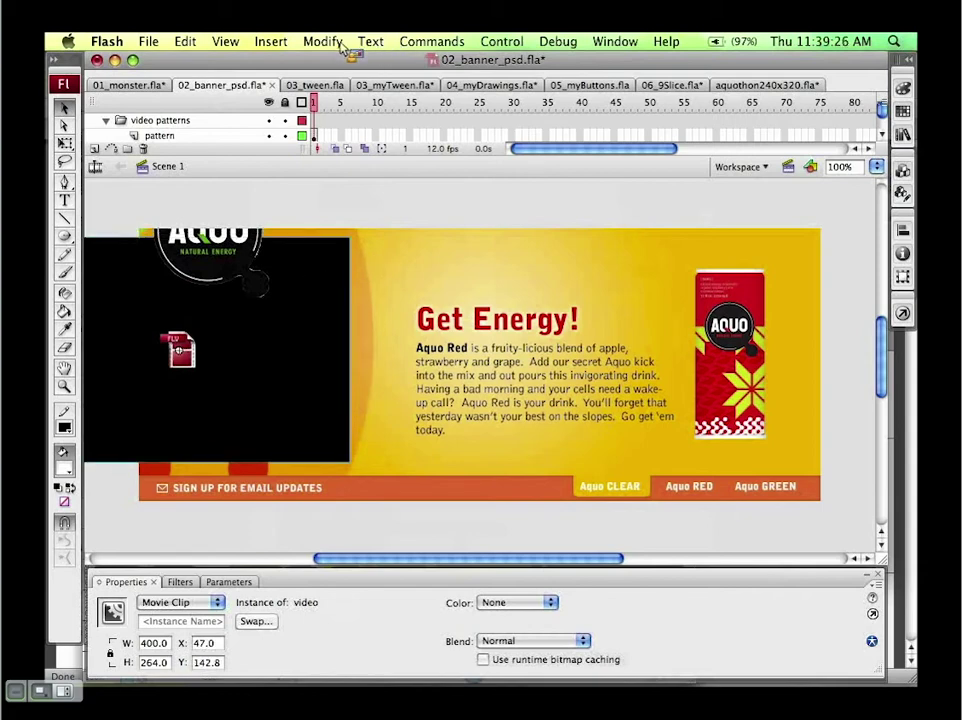
Step: Test the movie to check how the video plays behind the logo in the banner, and close the preview
{"action": "left_click", "coordinate": [503, 41]}
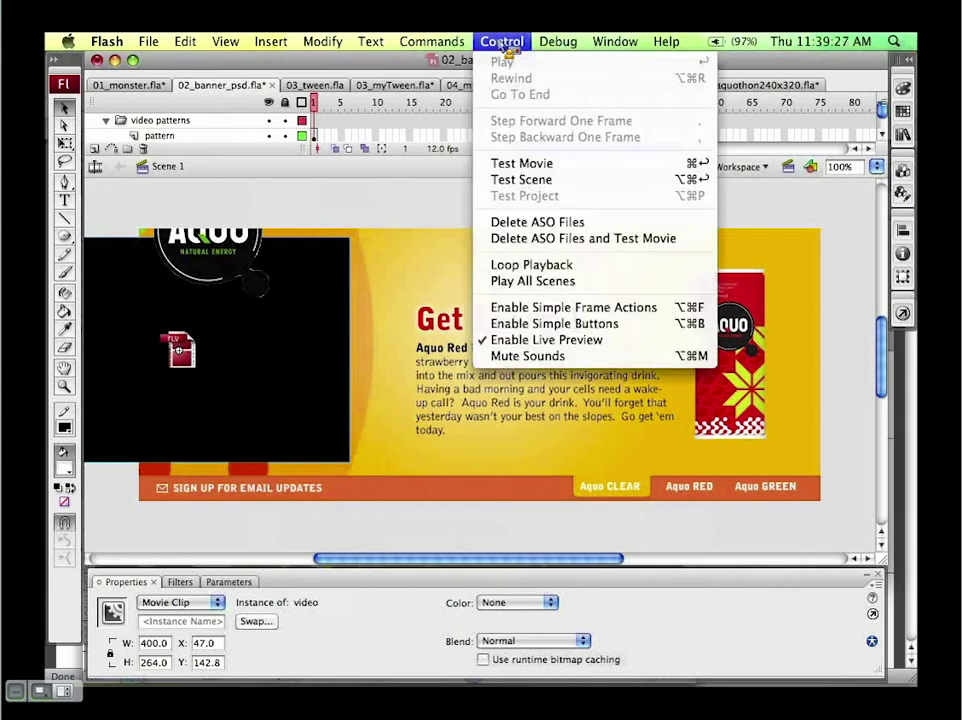
{"action": "left_click", "coordinate": [541, 169]}
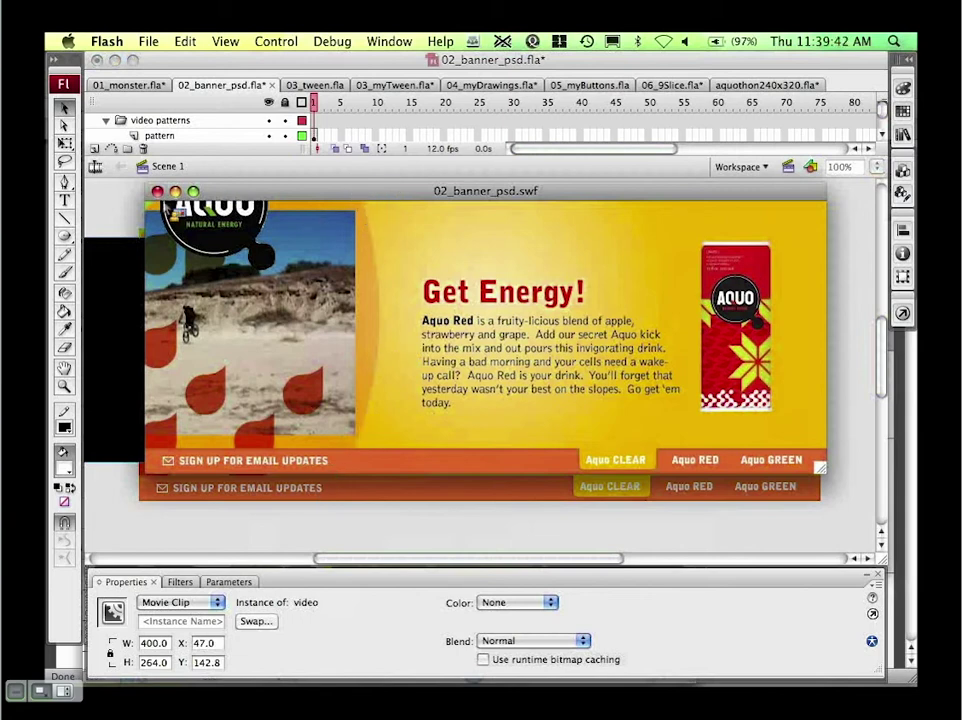
{"action": "key", "text": "super+w"}
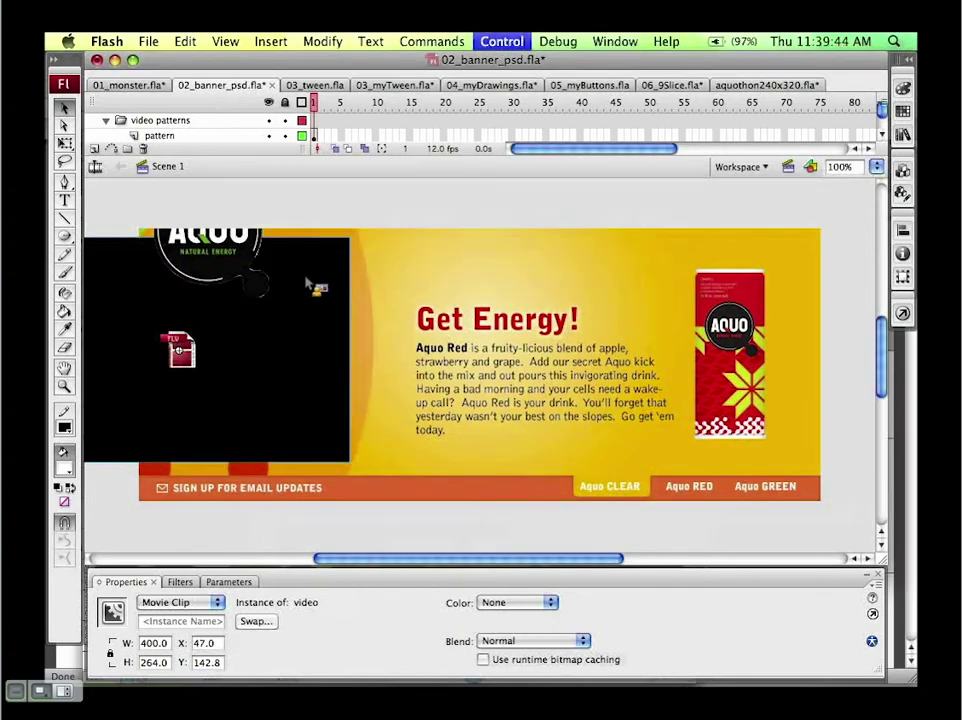
Step: Expand the panel dock, fold the Library away to reach the Transform settings, and scale the video clip to 125% with proportions constrained
{"action": "left_click", "coordinate": [916, 62]}
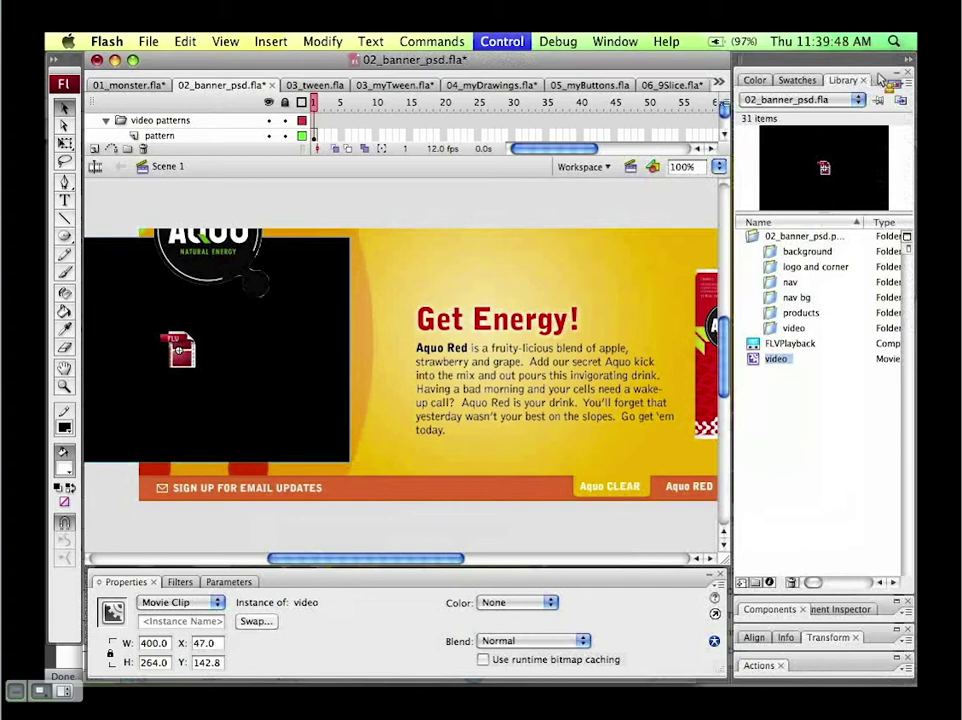
{"action": "left_click", "coordinate": [880, 80]}
{"action": "left_click", "coordinate": [877, 135]}
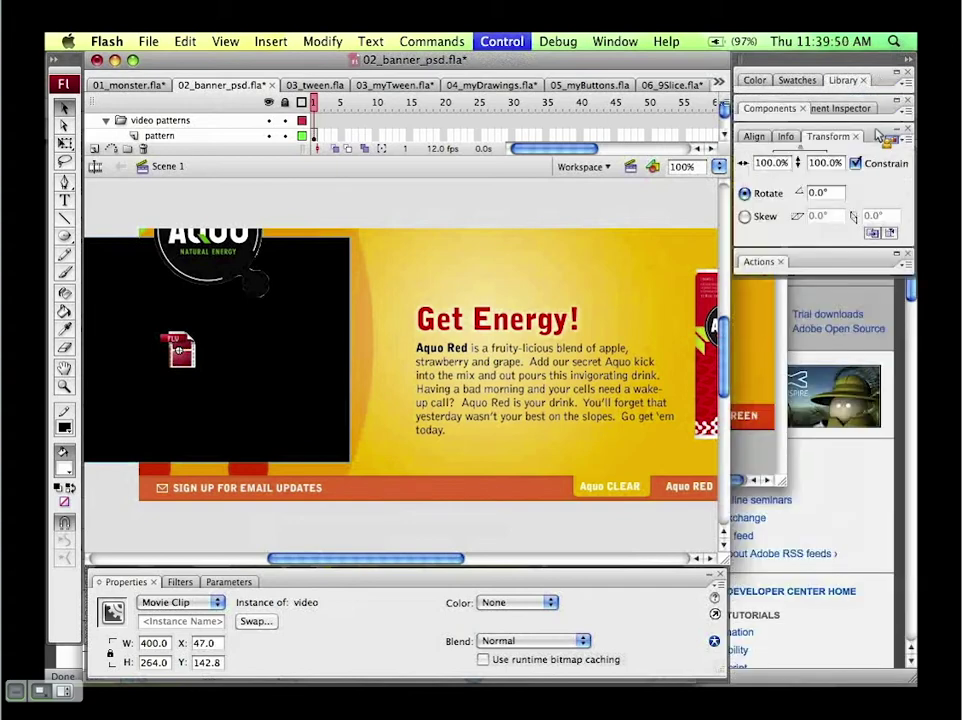
{"action": "left_click", "coordinate": [877, 135]}
{"action": "left_click", "coordinate": [877, 135]}
{"action": "left_click", "coordinate": [614, 41]}
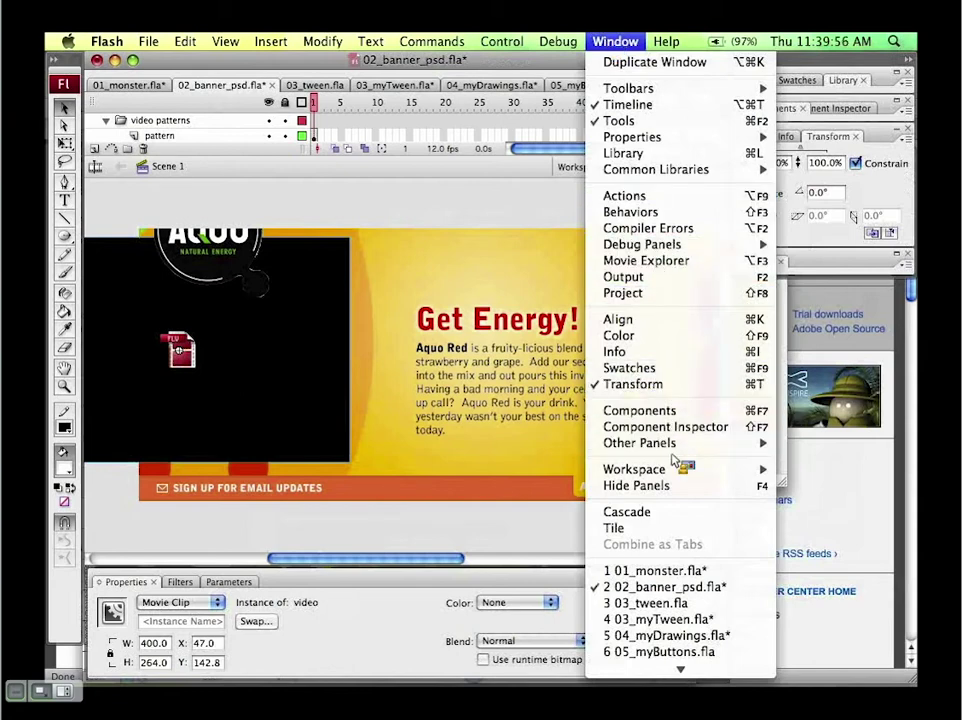
{"action": "mouse_move", "coordinate": [675, 450]}
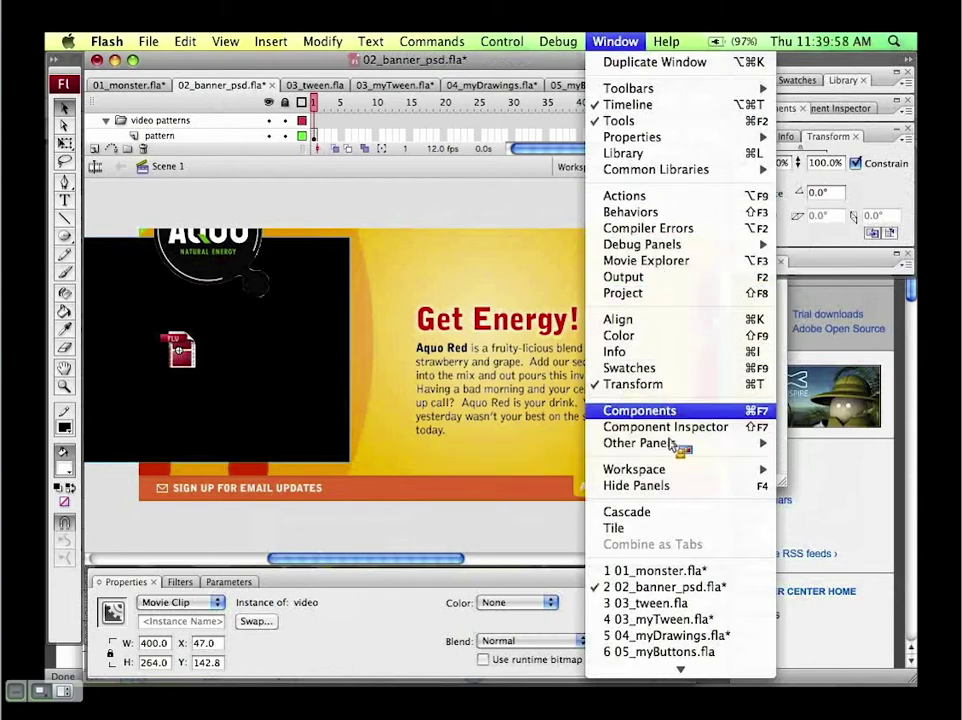
{"action": "left_click", "coordinate": [663, 390]}
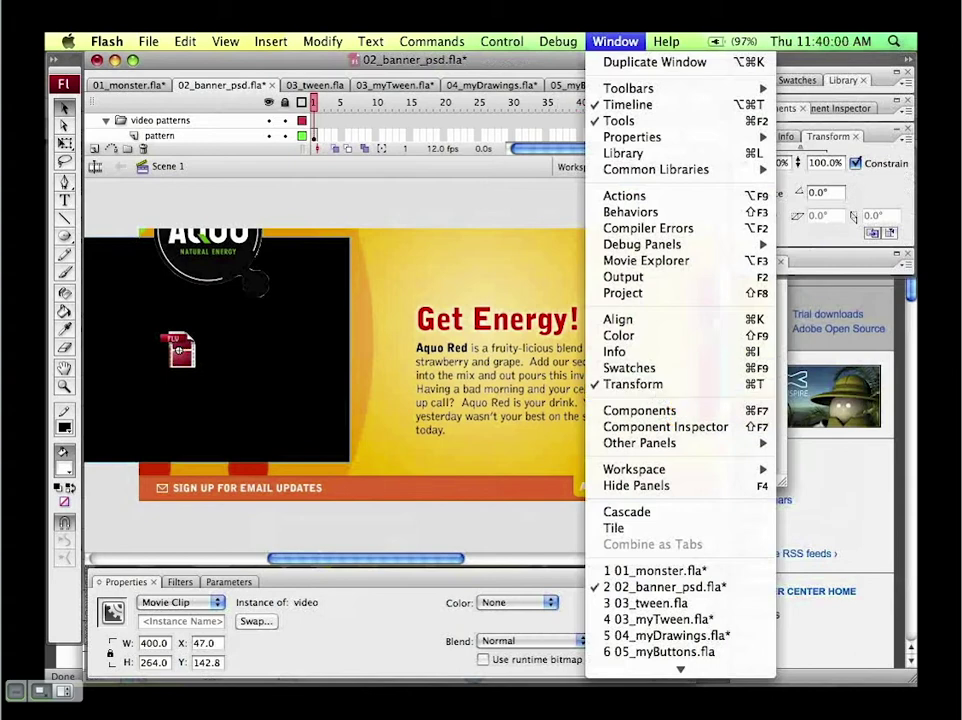
{"action": "left_click", "coordinate": [615, 44]}
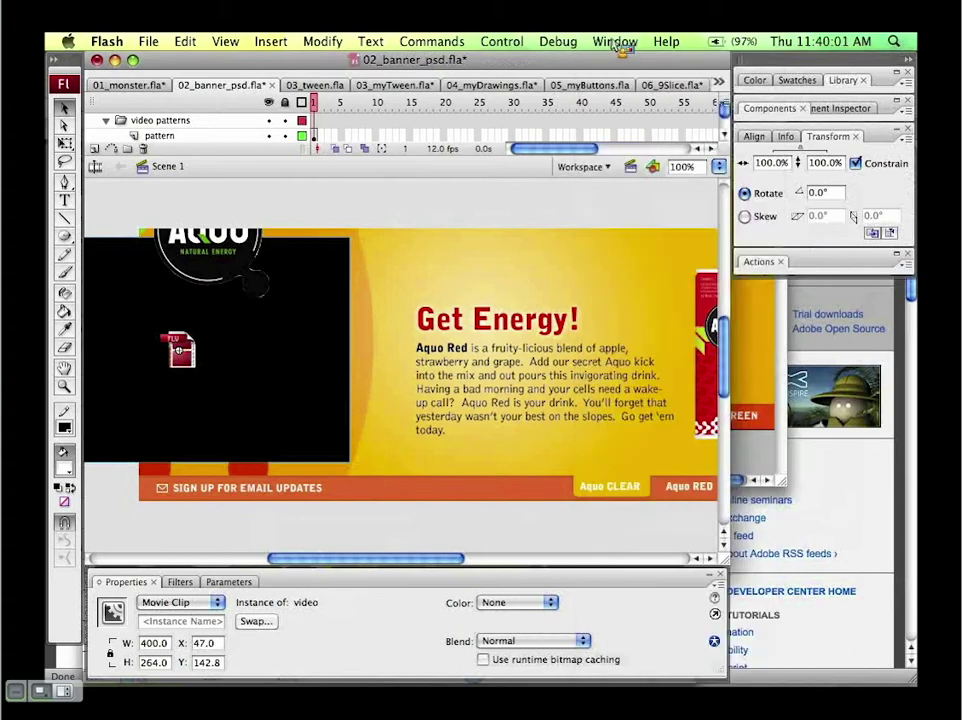
{"action": "left_click", "coordinate": [772, 164]}
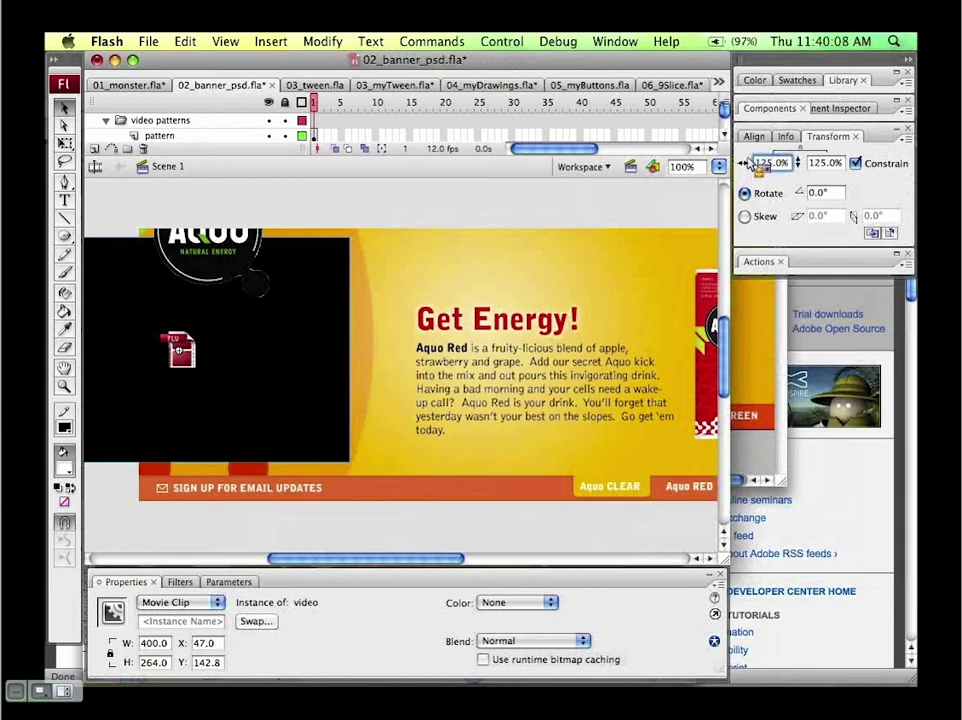
{"action": "key", "text": "Return"}
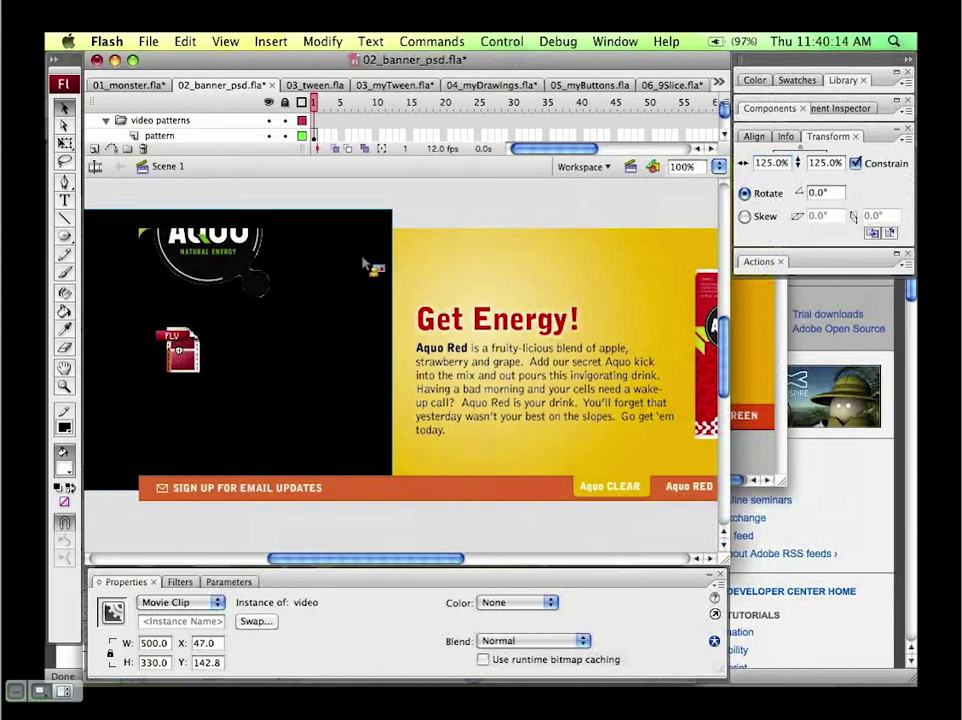
Step: Nudge the enlarged video clip left along the banner until its X position is 4.0
{"action": "key", "text": "Left"}
{"action": "key", "text": "Left"}
{"action": "key", "text": "Left"}
{"action": "key", "text": "Left"}
{"action": "key", "text": "Left"}
{"action": "key", "text": "Left"}
{"action": "key", "text": "Left"}
{"action": "key", "text": "Left"}
{"action": "key", "text": "Left"}
{"action": "key", "text": "Left"}
{"action": "key", "text": "Left"}
{"action": "key", "text": "Left"}
{"action": "key", "text": "Left"}
{"action": "key", "text": "Left"}
{"action": "key", "text": "Left"}
{"action": "key", "text": "Left"}
{"action": "key", "text": "Left"}
{"action": "key", "text": "Left"}
{"action": "key", "text": "Left"}
{"action": "key", "text": "Left"}
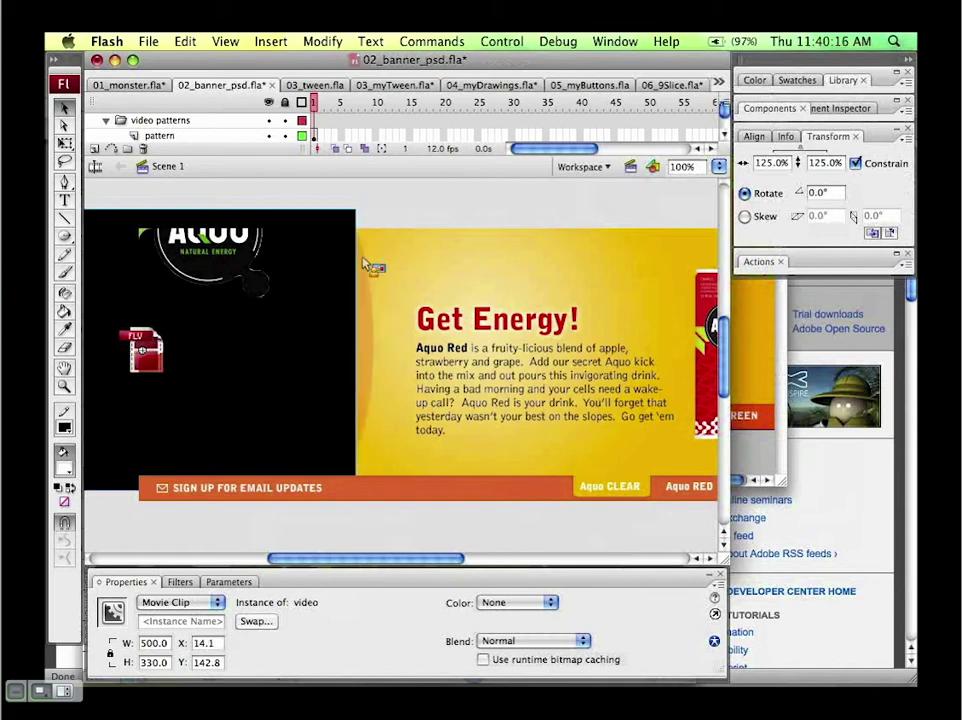
{"action": "key", "text": "shift+Right"}
Step: Set the video clip's constrained scale to 115%
{"action": "left_click", "coordinate": [772, 164]}
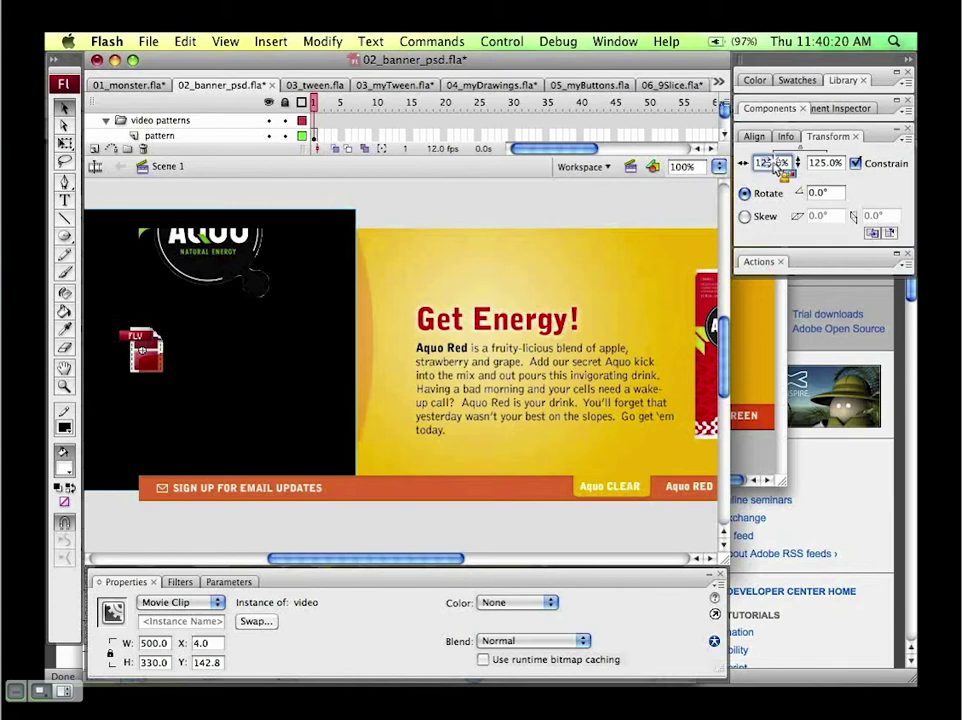
{"action": "type", "text": "115"}
{"action": "key", "text": "Return"}
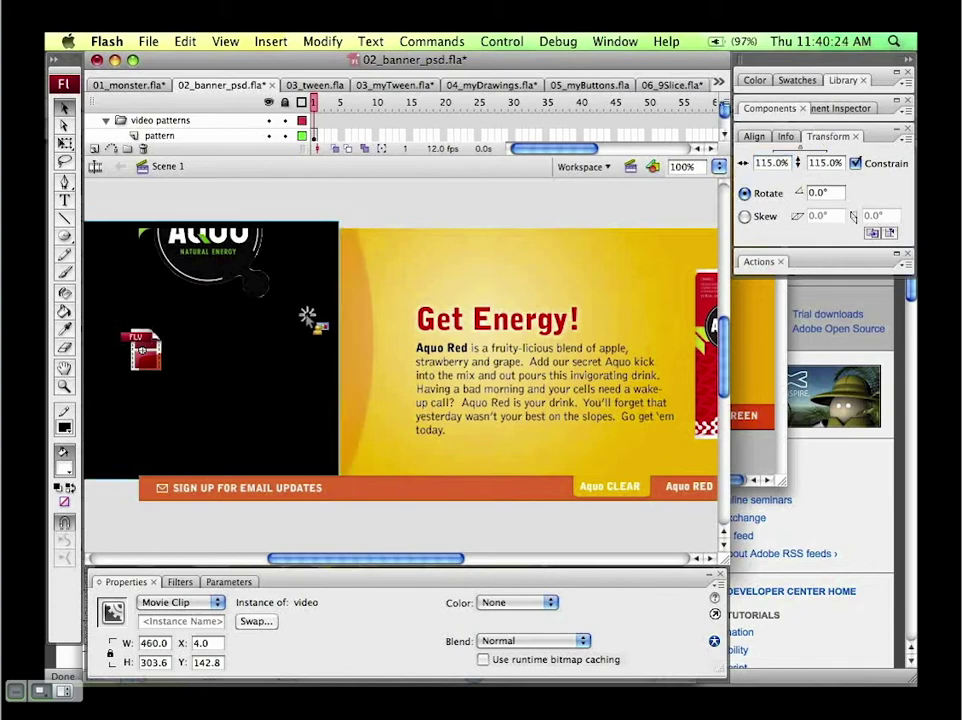
Step: Move the video clip to the right to X 22.0, and enlarge the timeline to show more layers
{"action": "left_click_drag", "start_coordinate": [313, 322], "coordinate": [322, 326]}
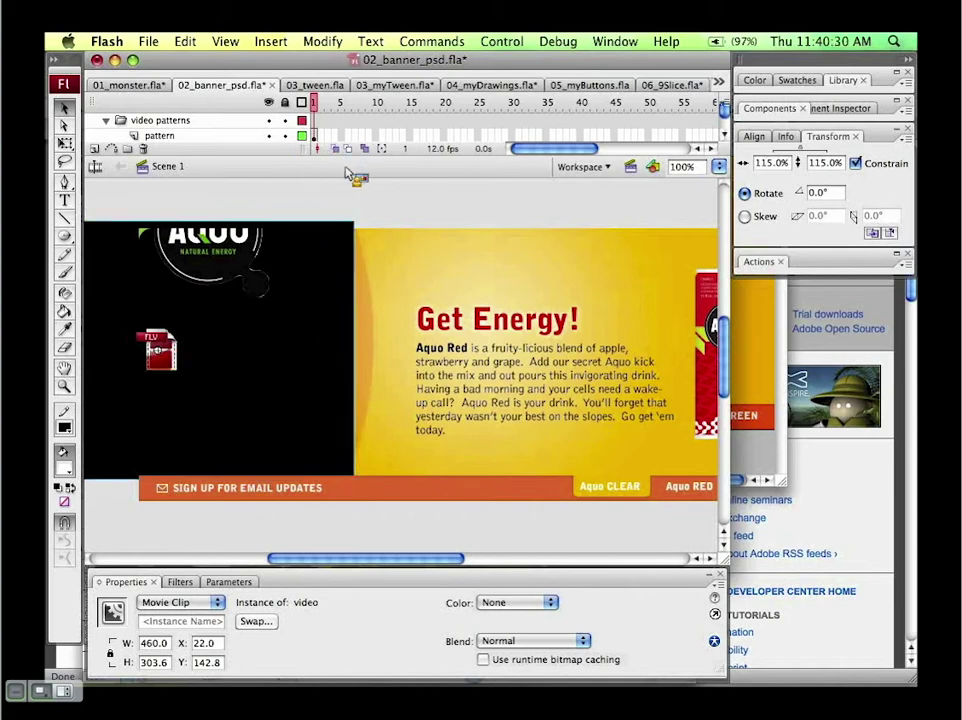
{"action": "left_click_drag", "start_coordinate": [352, 160], "coordinate": [362, 256]}
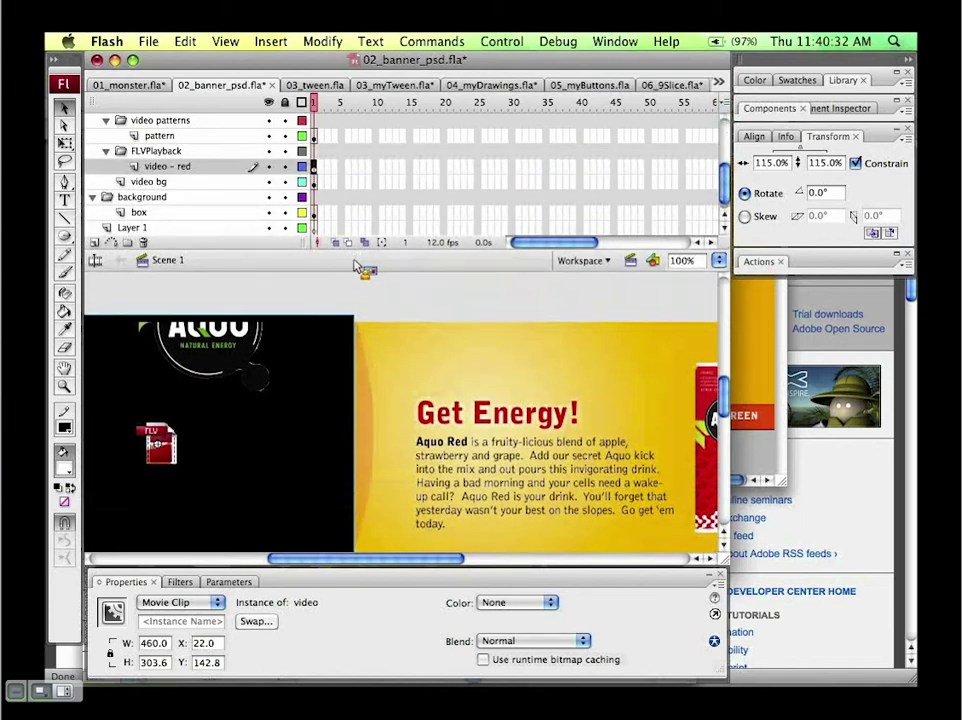
{"action": "left_click_drag", "start_coordinate": [423, 571], "coordinate": [423, 609]}
Step: Hide the video - red layer to see the curved background beneath it, and show it again
{"action": "left_click", "coordinate": [190, 167]}
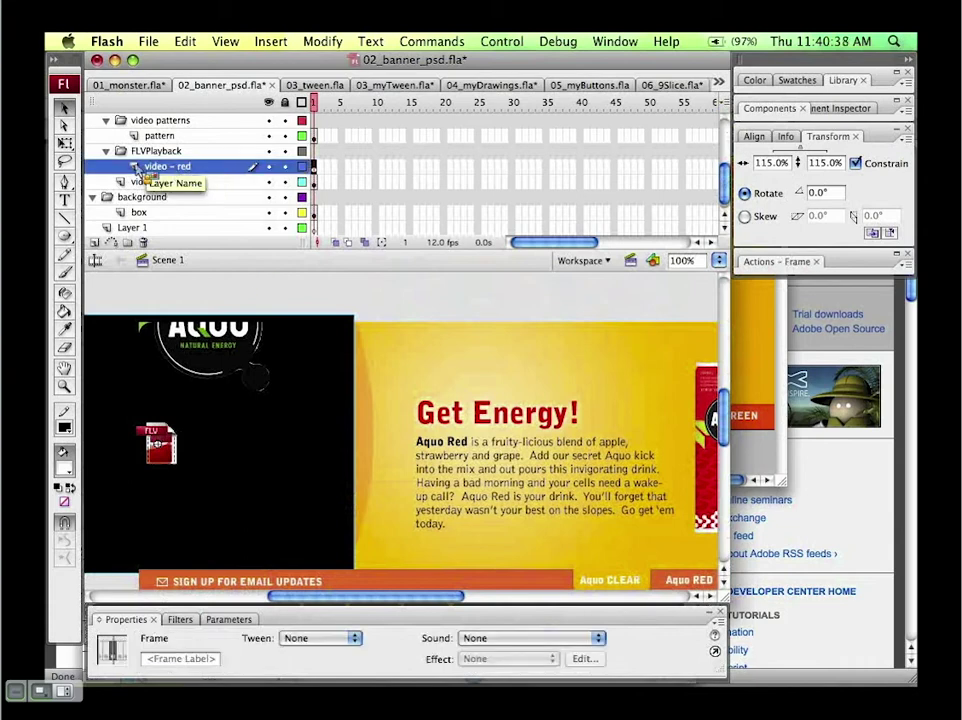
{"action": "left_click", "coordinate": [269, 167]}
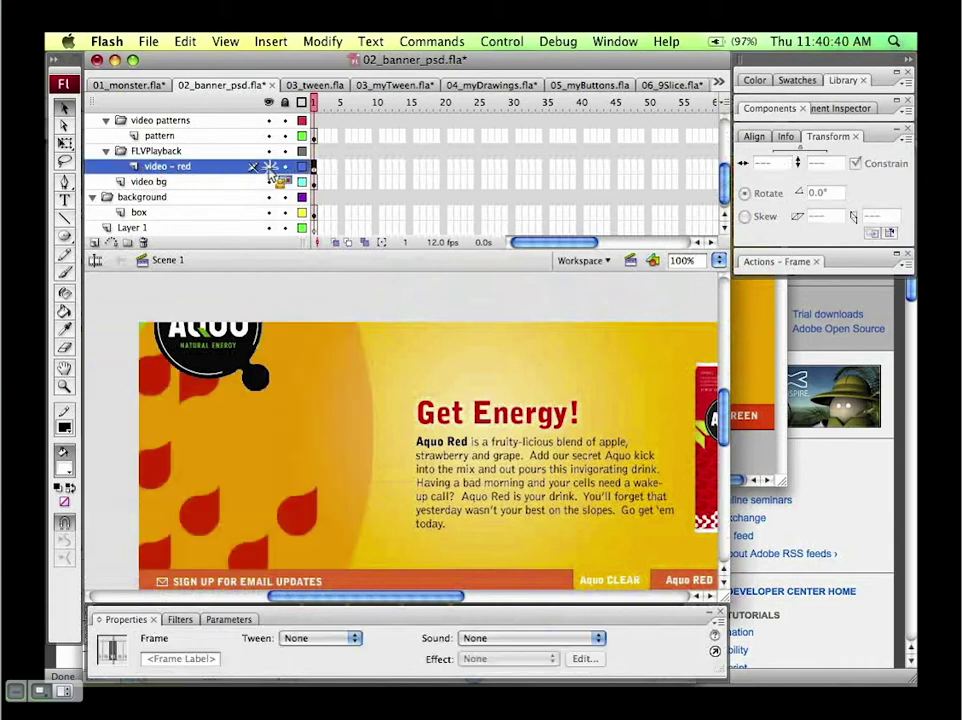
{"action": "left_click", "coordinate": [269, 167]}
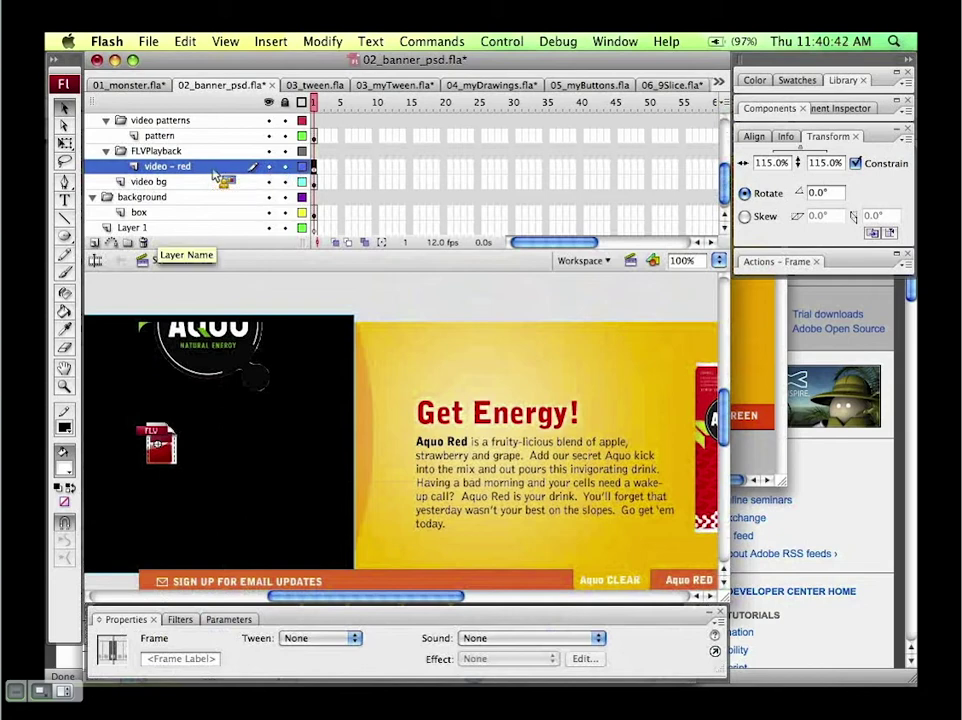
Step: Insert a new layer above video - red and name it Mask
{"action": "left_click", "coordinate": [97, 243]}
{"action": "double_click", "coordinate": [160, 167]}
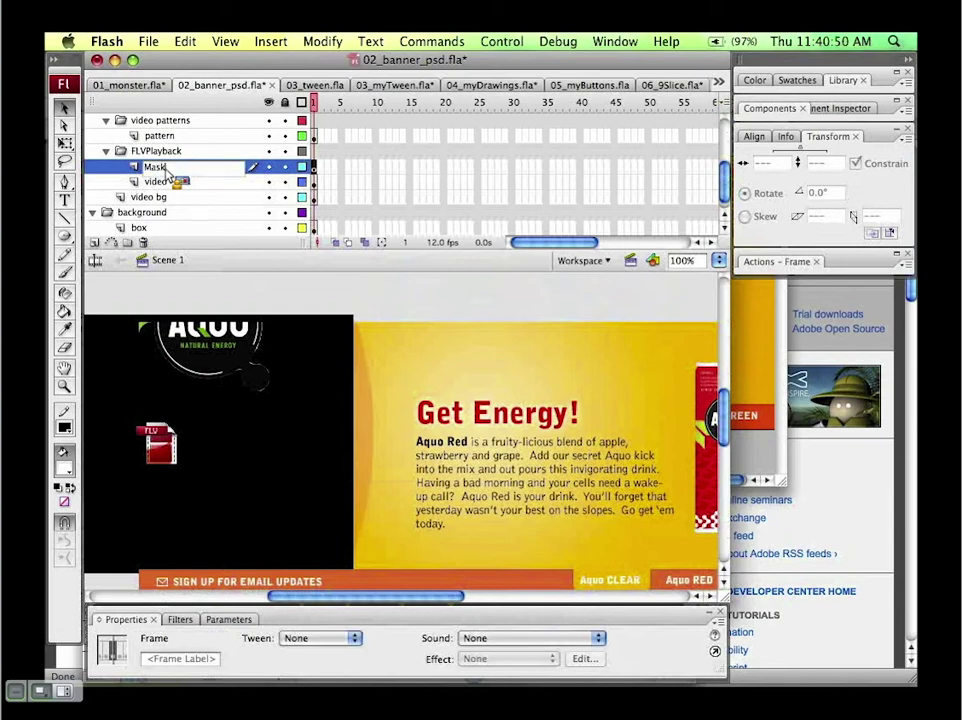
{"action": "type", "text": "Mask"}
{"action": "key", "text": "Return"}
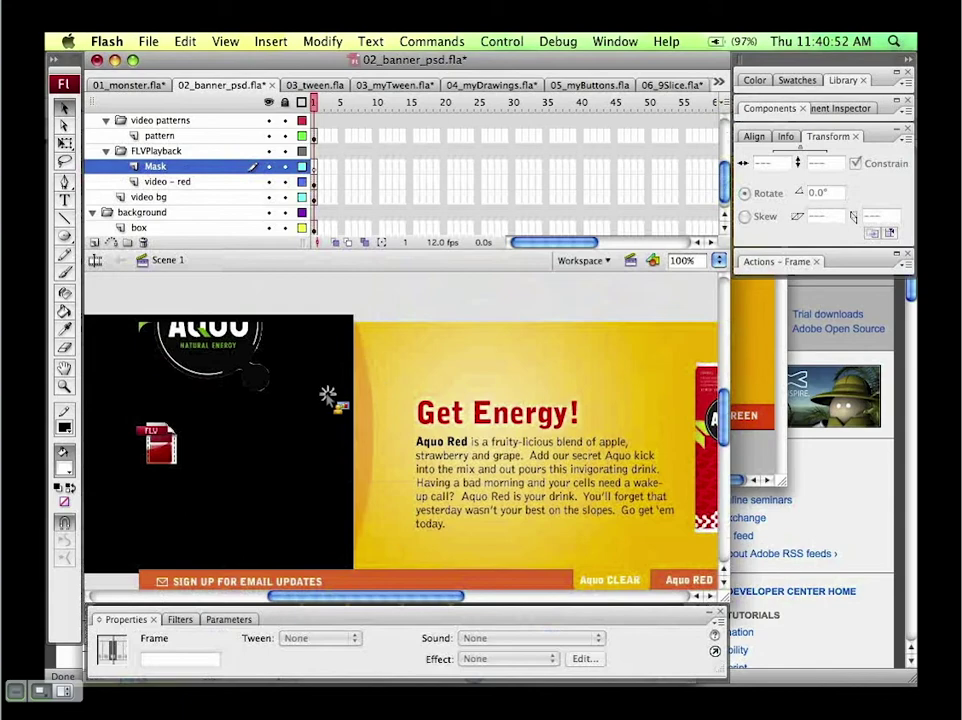
Step: Draw a large oval about 652 by 530 pixels on the Mask layer, its curved edge reaching the video clip's right edge
{"action": "left_click_drag", "start_coordinate": [328, 397], "coordinate": [438, 400]}
{"action": "key", "text": "super+minus"}
{"action": "left_click_drag", "start_coordinate": [65, 238], "coordinate": [90, 274]}
{"action": "mouse_move", "coordinate": [121, 290]}
{"action": "left_mouse_down"}
{"action": "mouse_move", "coordinate": [279, 447]}
{"action": "mouse_move", "coordinate": [400, 518]}
{"action": "left_mouse_up"}
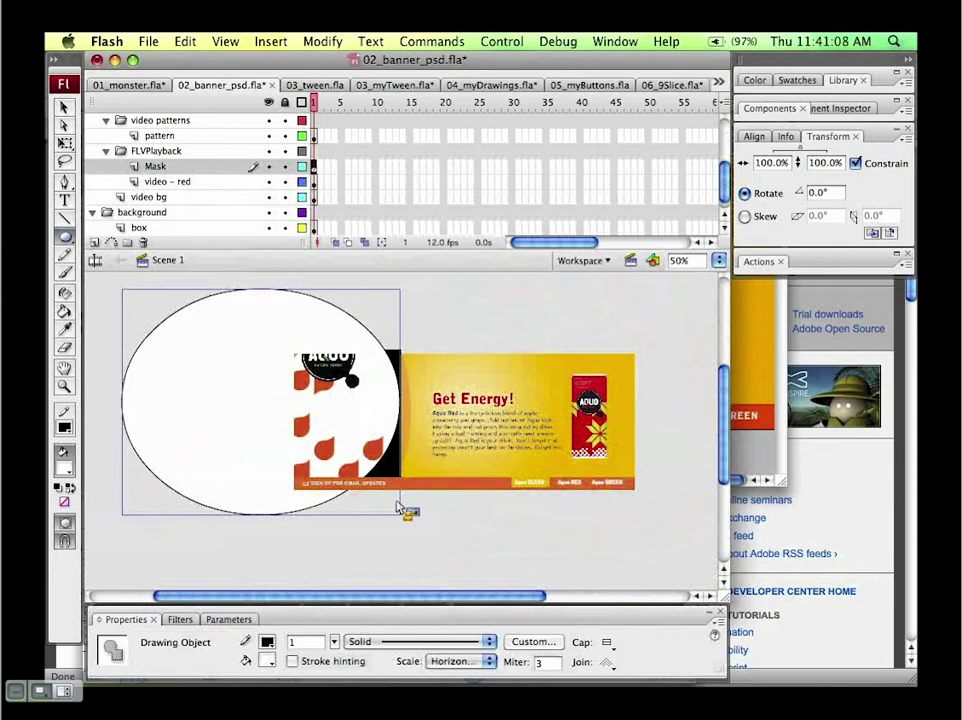
Step: Turn the Mask layer into a mask for the video - red layer
{"action": "left_click", "coordinate": [211, 170]}
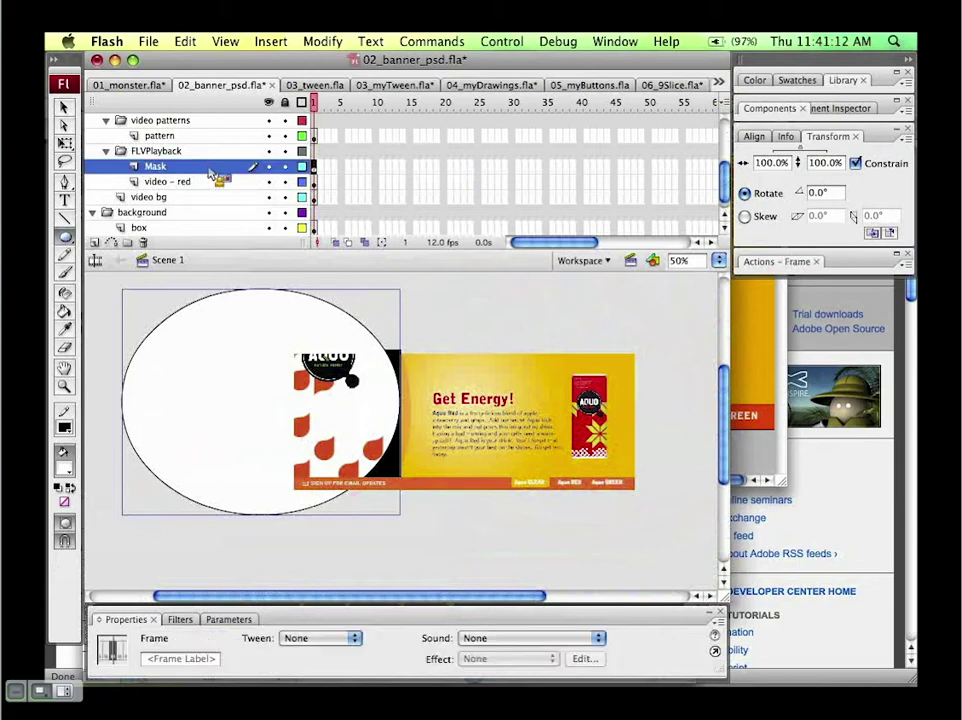
{"action": "right_click", "coordinate": [212, 173]}
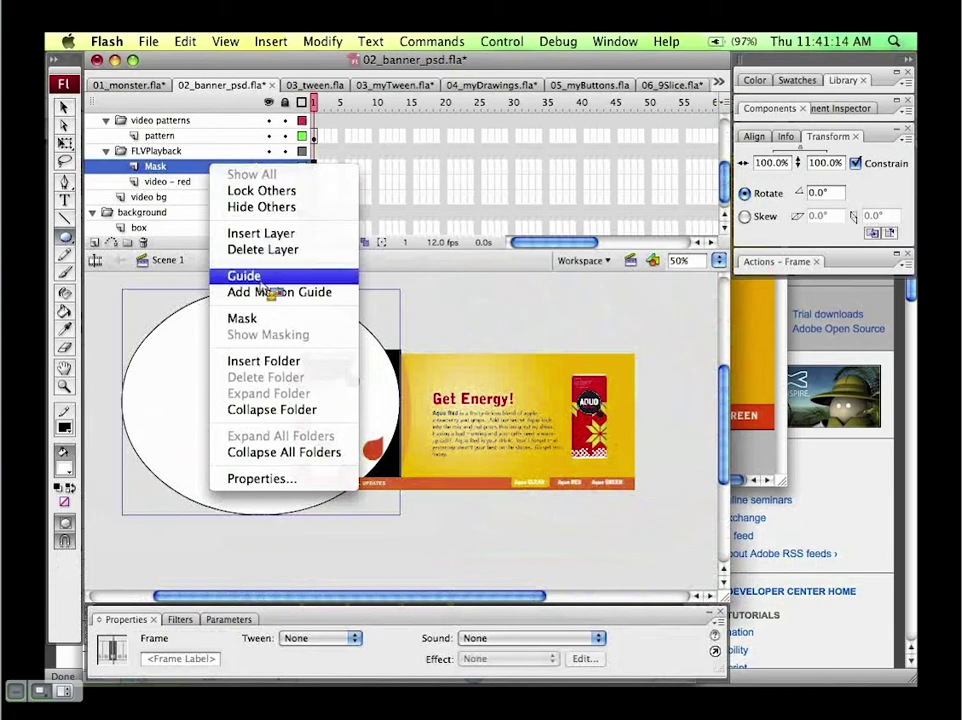
{"action": "left_click", "coordinate": [280, 318]}
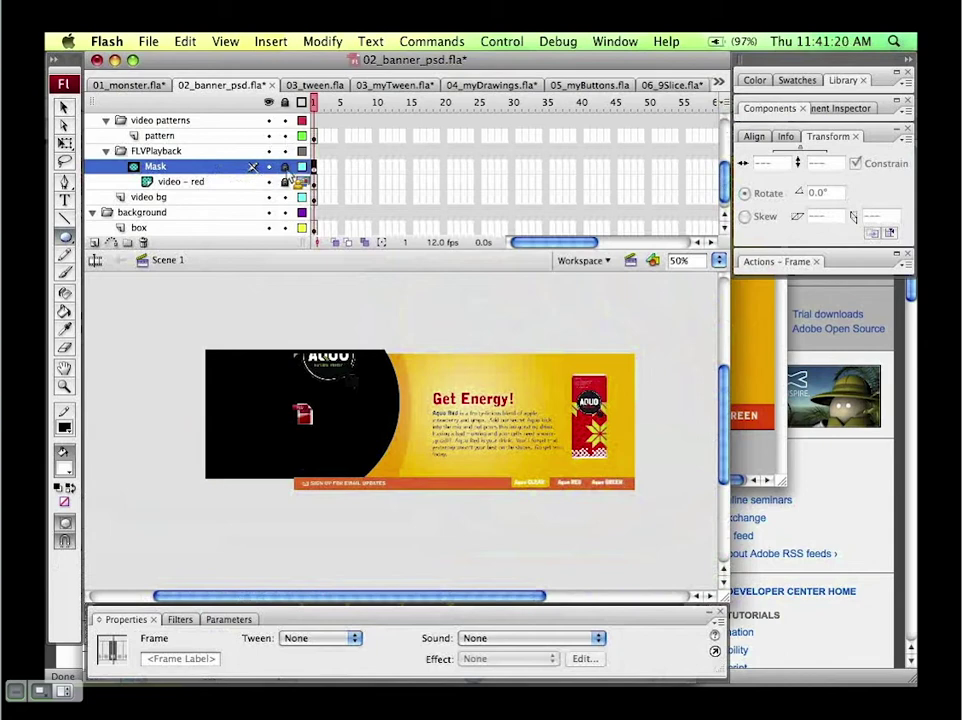
Step: Unlock the masking layers and nudge the oval slightly to the right
{"action": "left_click", "coordinate": [285, 167]}
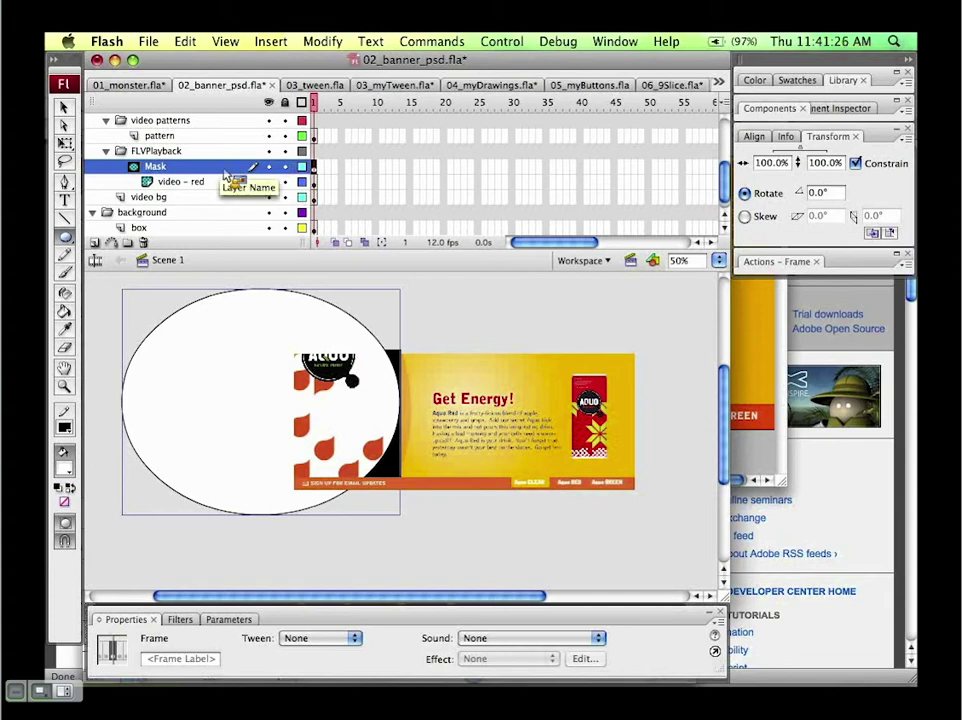
{"action": "key", "text": "v"}
{"action": "key", "text": "Right"}
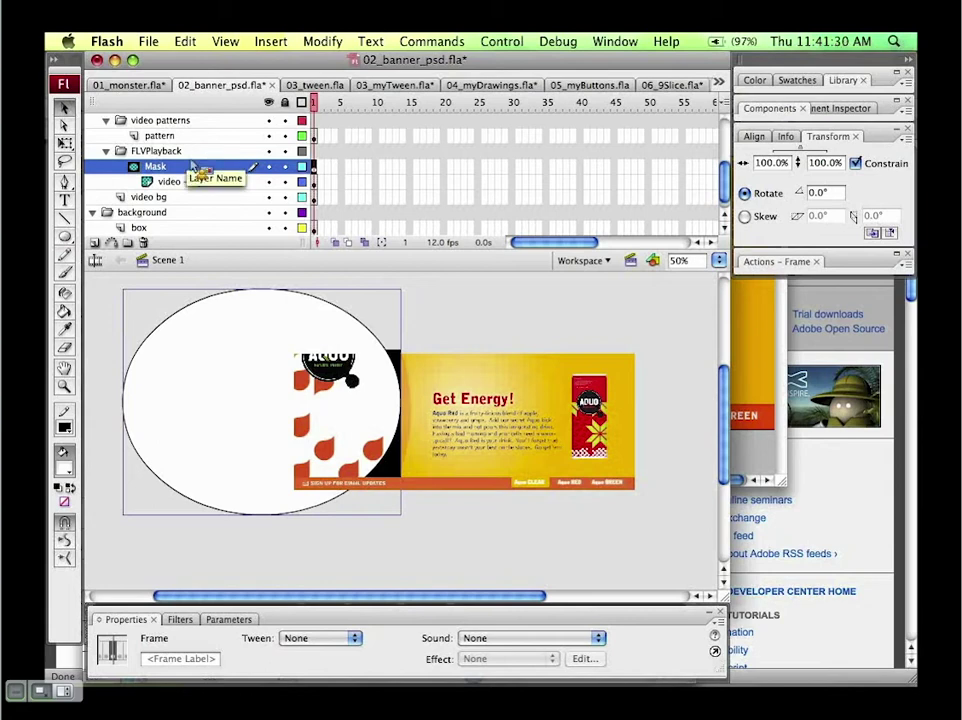
Step: Relock the Mask and video - red layers, test the movie to check the masked video, and close the preview
{"action": "left_click", "coordinate": [285, 168]}
{"action": "left_click", "coordinate": [285, 182]}
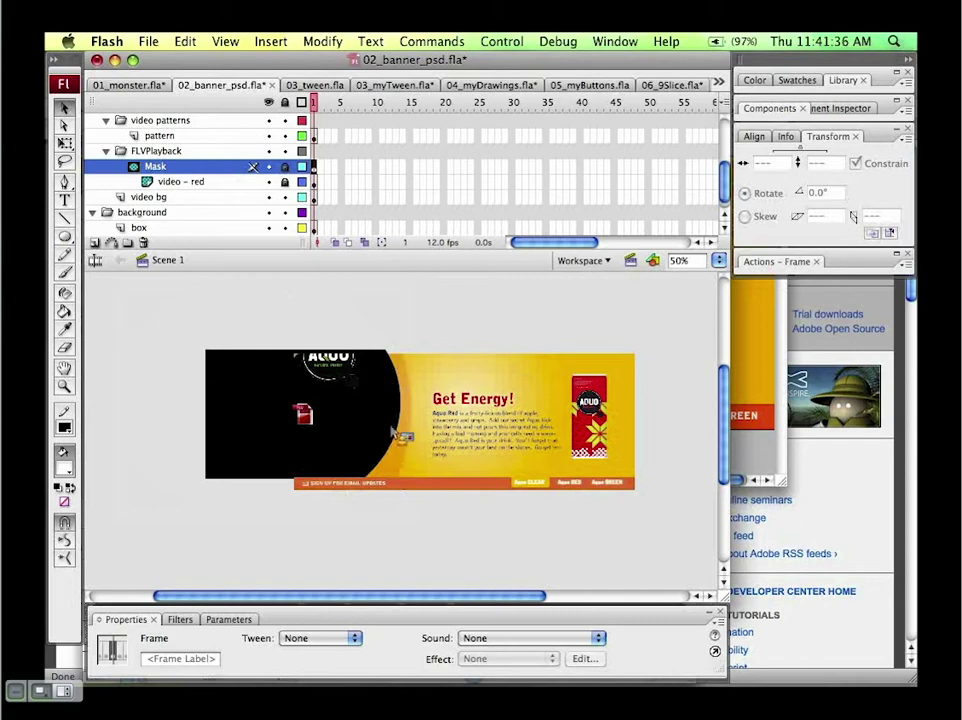
{"action": "key", "text": "super+Return"}
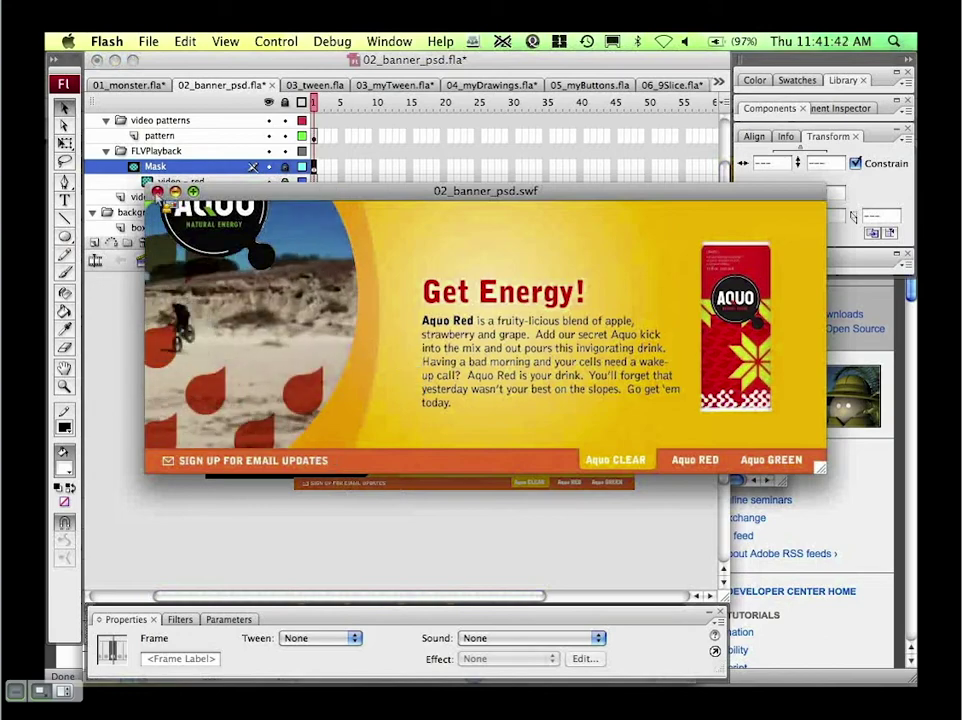
{"action": "left_click", "coordinate": [157, 192]}
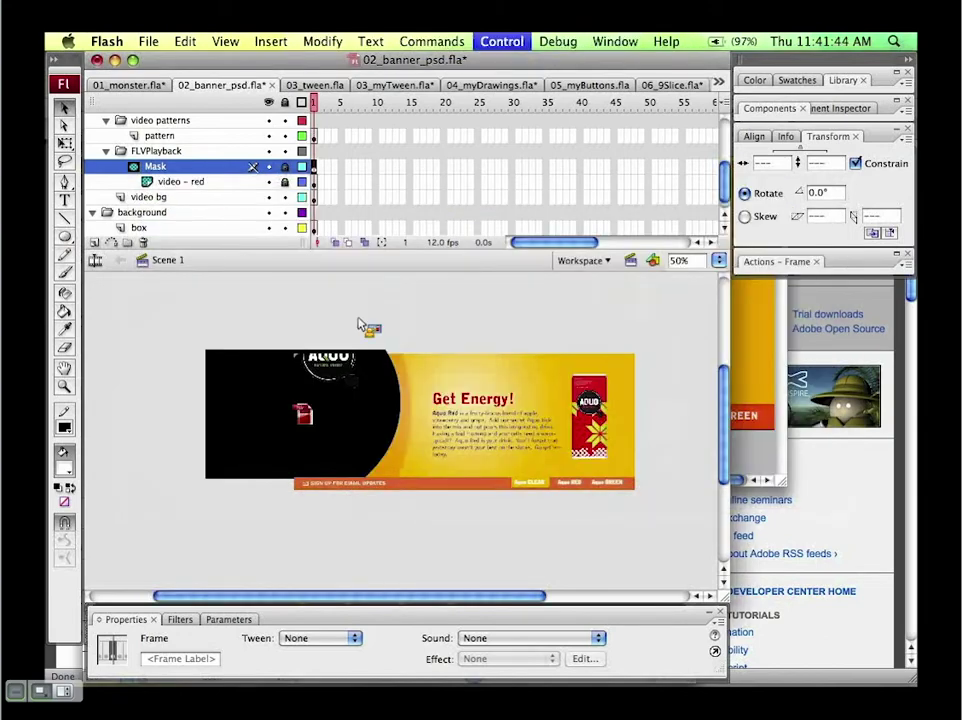
Step: Unlock the Mask layer and give its oval a stippled outline with a stroke thickness of 6.5
{"action": "left_click", "coordinate": [384, 368]}
{"action": "left_click", "coordinate": [296, 197]}
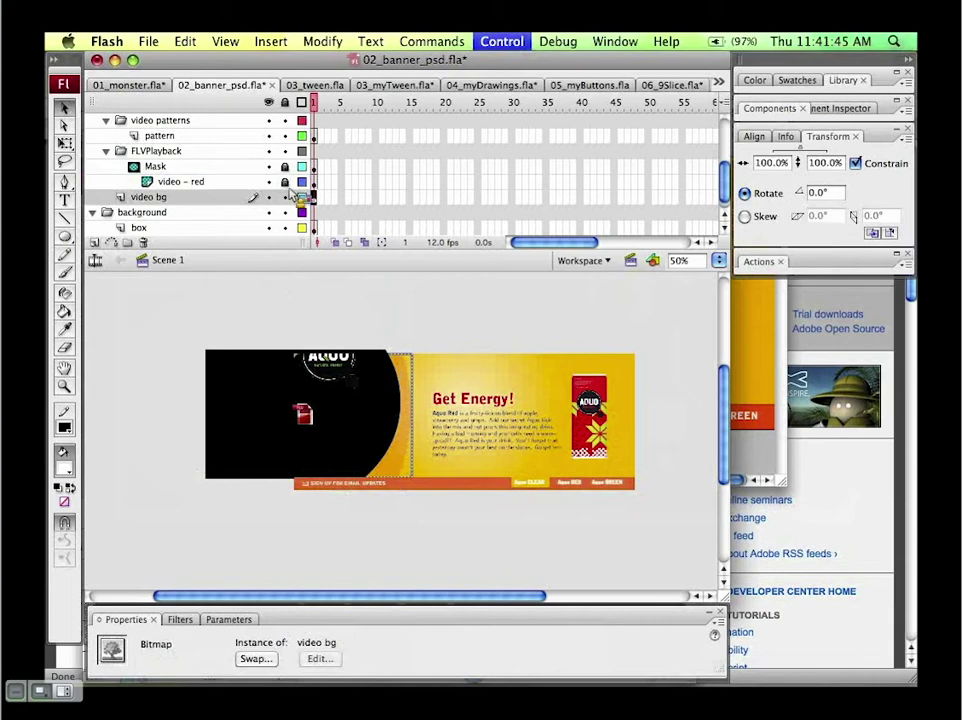
{"action": "left_click", "coordinate": [220, 166]}
{"action": "left_click", "coordinate": [285, 166]}
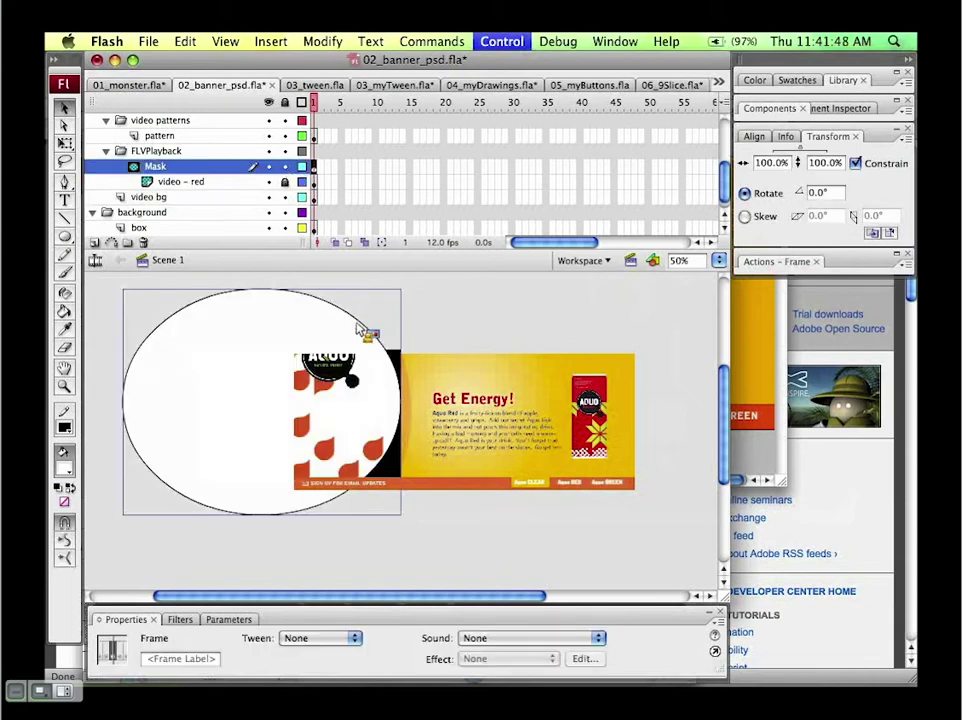
{"action": "key", "text": "super+1"}
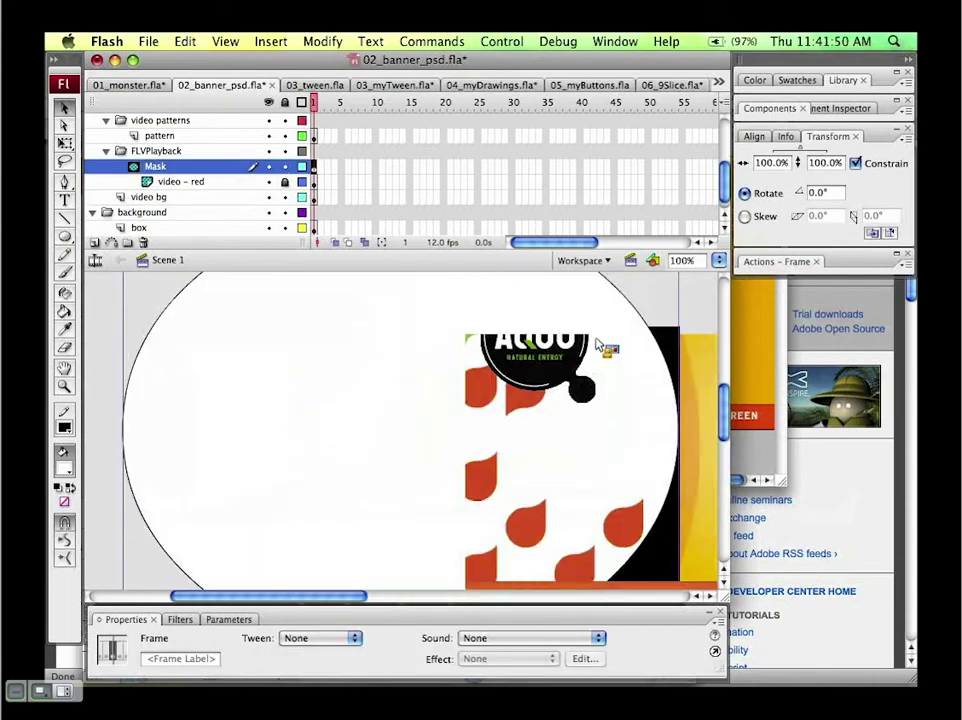
{"action": "scroll", "coordinate": [490, 385], "scroll_direction": "right", "scroll_amount": 5}
{"action": "left_click", "coordinate": [424, 383]}
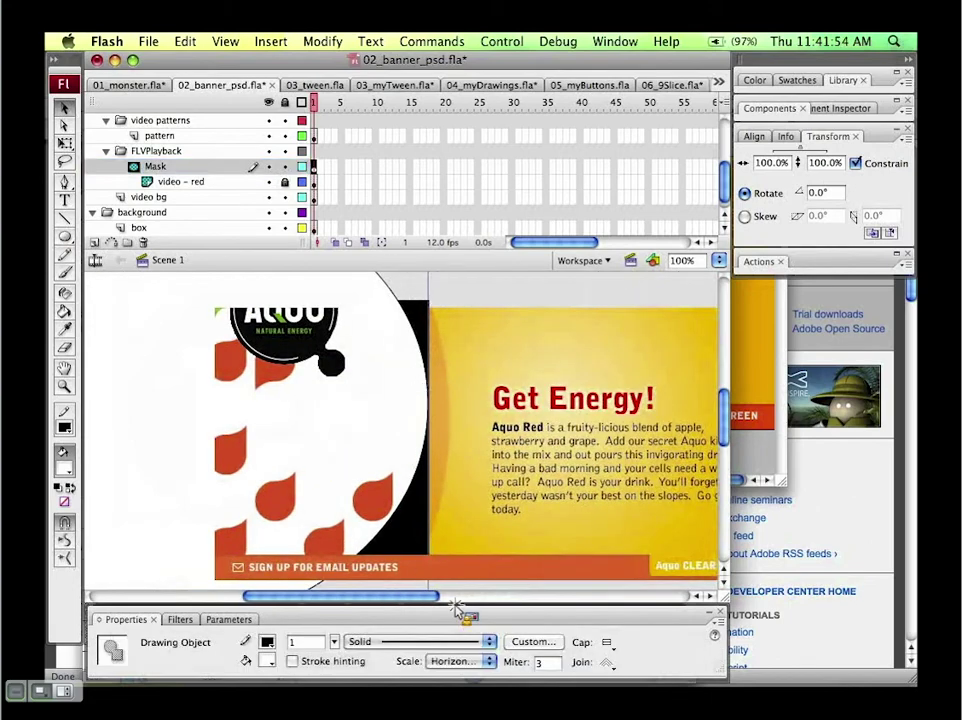
{"action": "left_click_drag", "start_coordinate": [455, 609], "coordinate": [452, 568]}
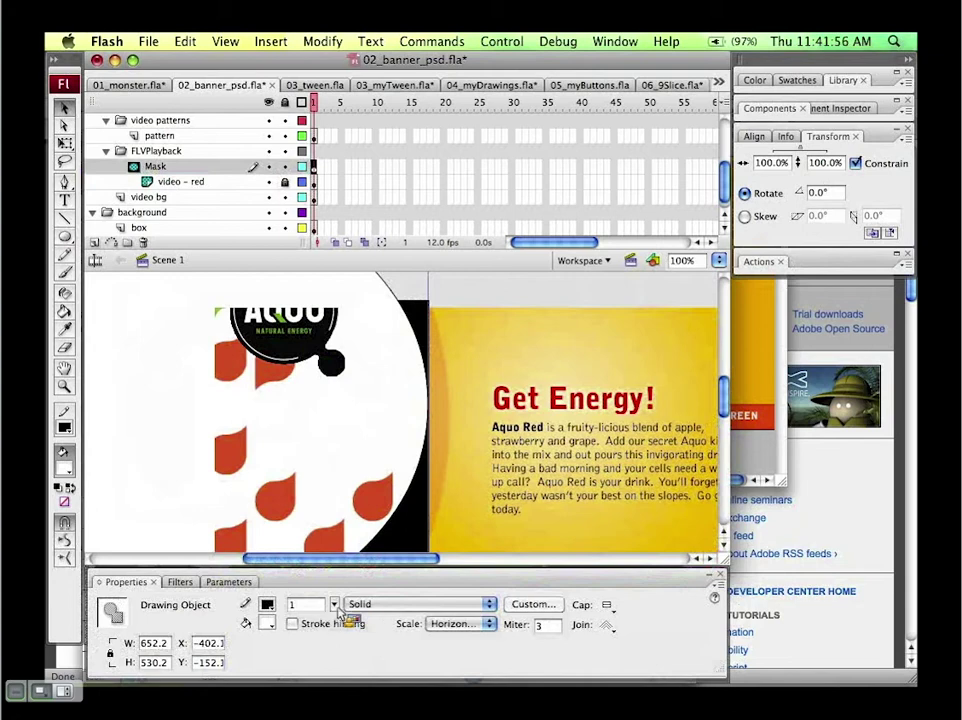
{"action": "left_click_drag", "start_coordinate": [334, 604], "coordinate": [333, 597]}
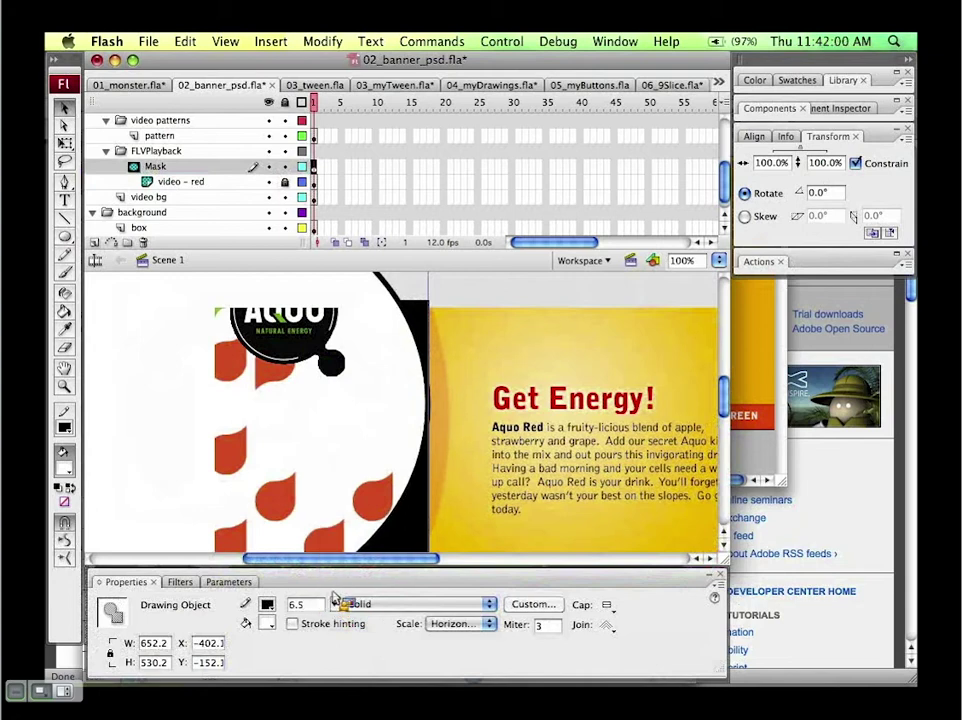
{"action": "left_click", "coordinate": [455, 606]}
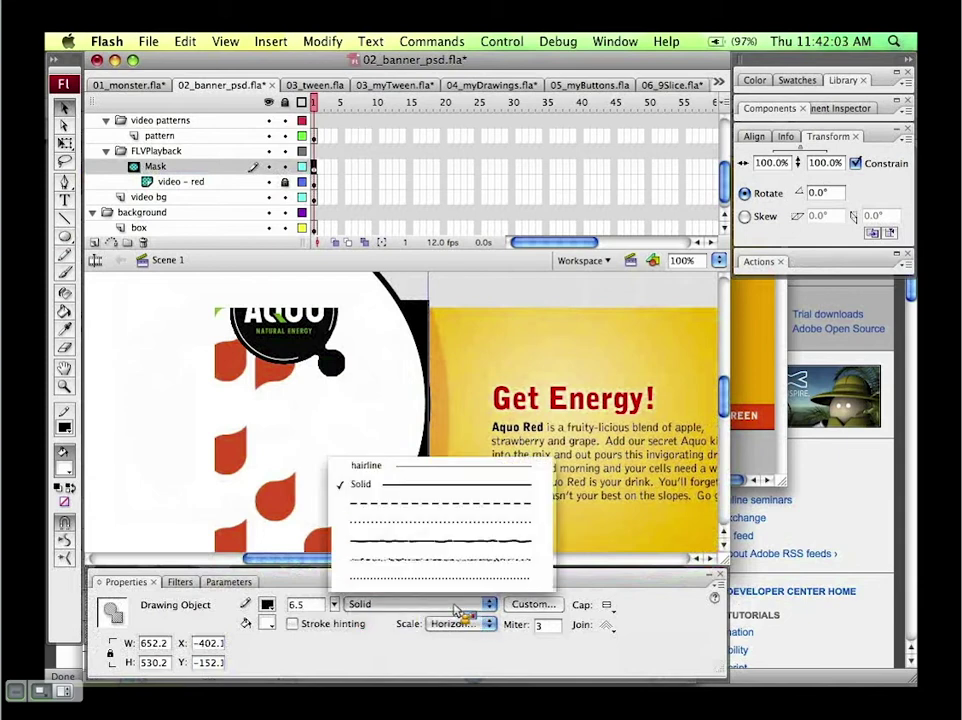
{"action": "left_click", "coordinate": [436, 562]}
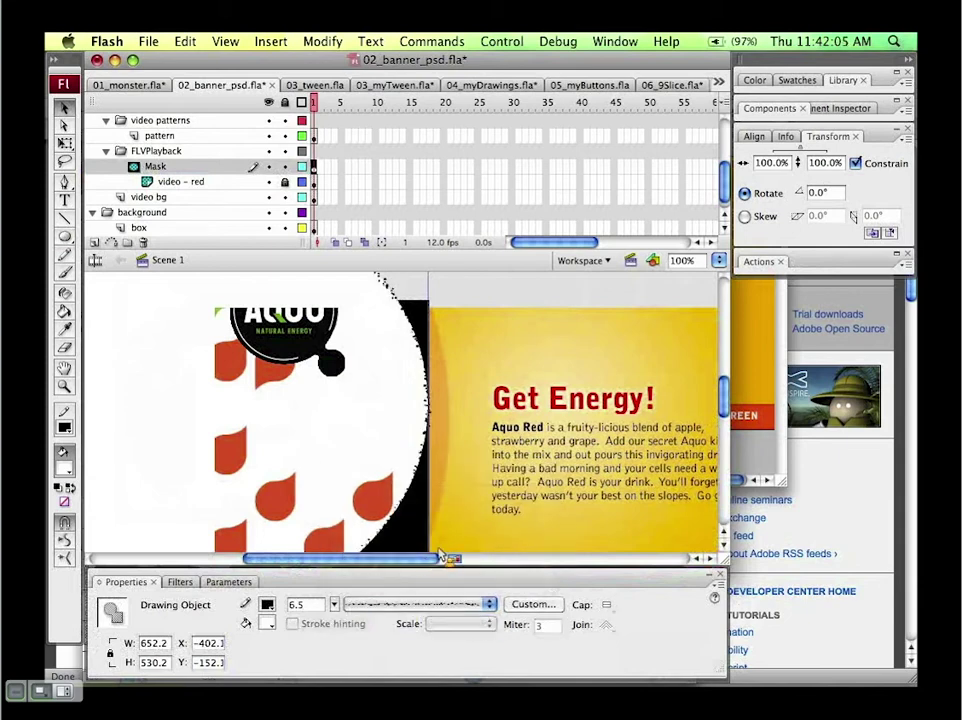
Step: Try to set the thickness of the oval's stippled stroke to Hairline in the custom stroke style settings
{"action": "left_click", "coordinate": [530, 604]}
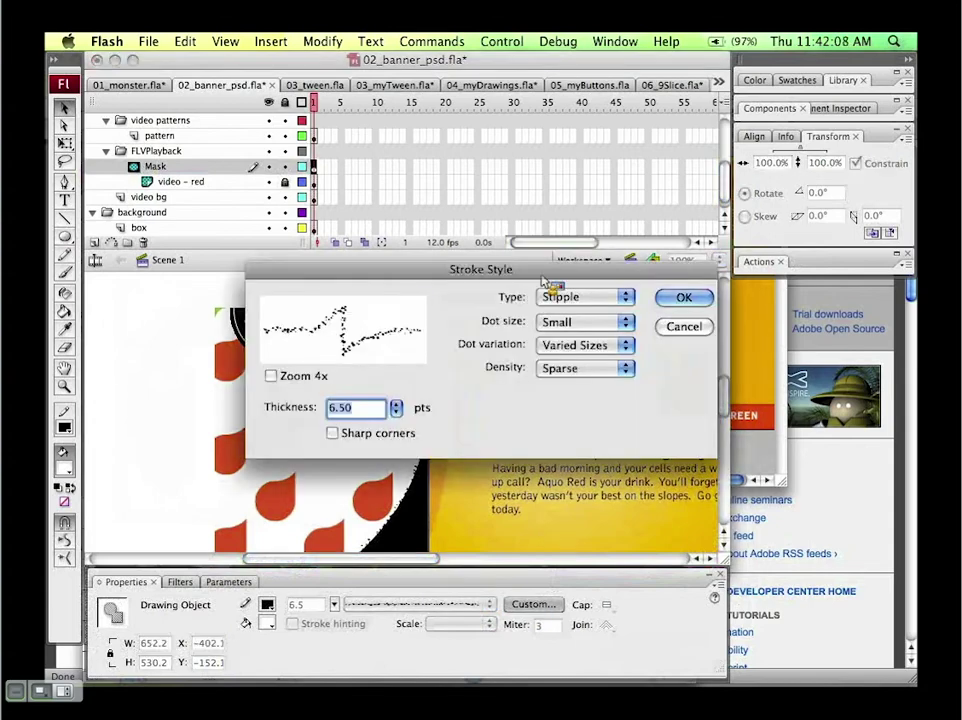
{"action": "left_click", "coordinate": [684, 328]}
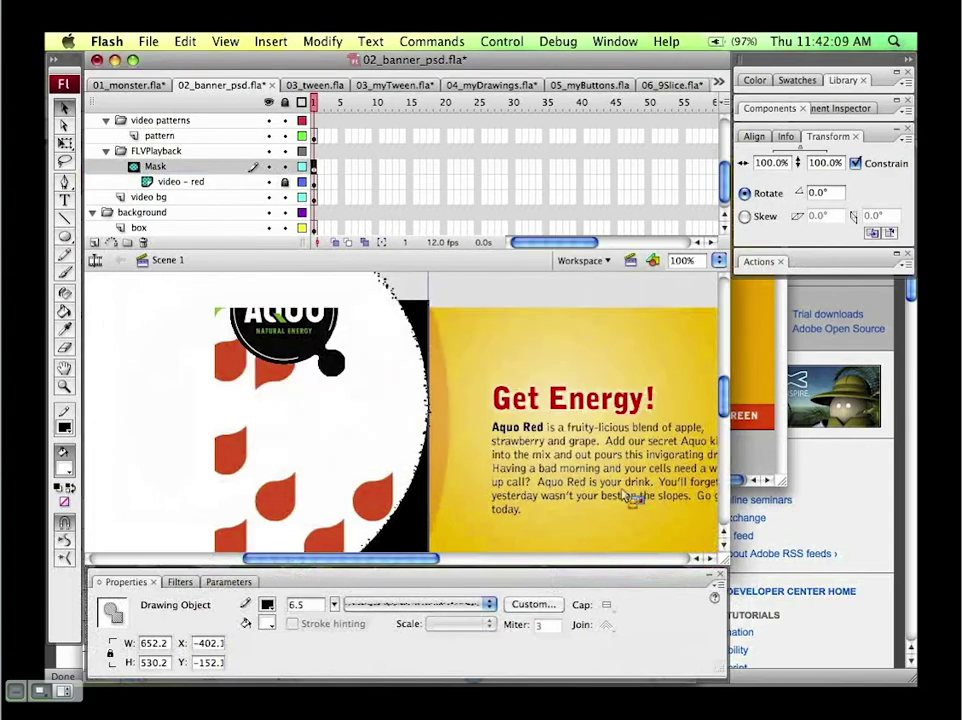
{"action": "left_click", "coordinate": [536, 607]}
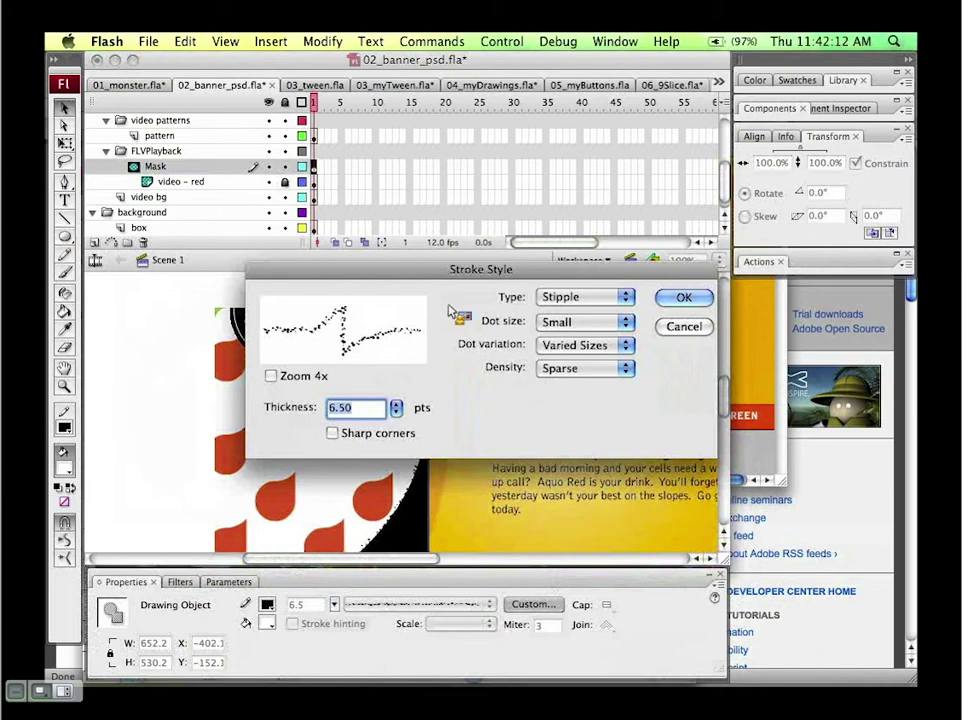
{"action": "mouse_move", "coordinate": [449, 272]}
{"action": "left_mouse_down"}
{"action": "mouse_move", "coordinate": [408, 298]}
{"action": "mouse_move", "coordinate": [416, 327]}
{"action": "left_mouse_up"}
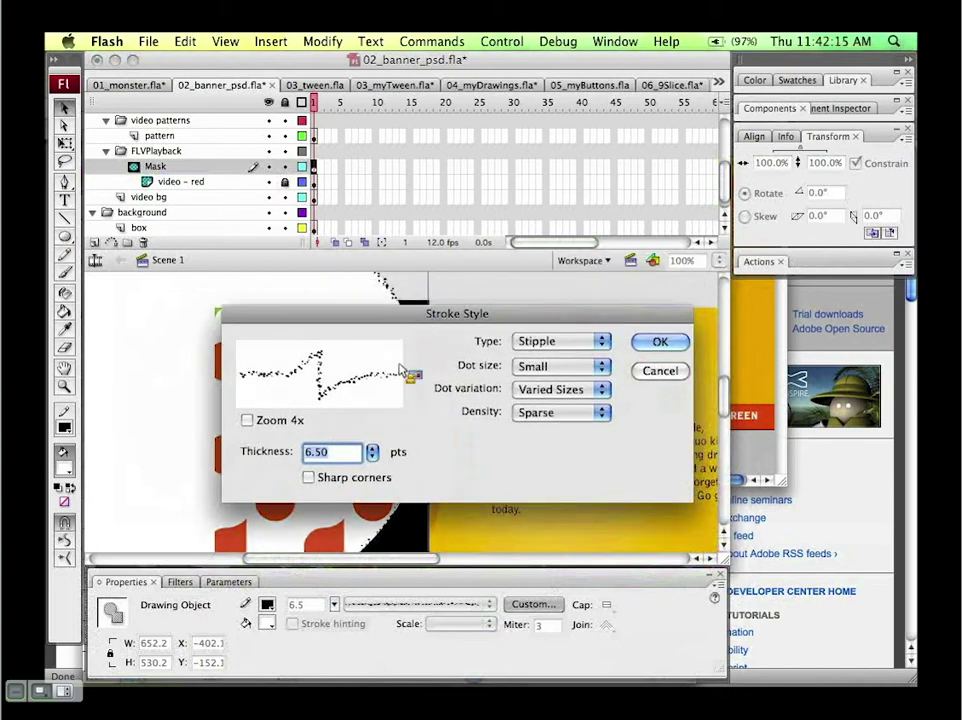
{"action": "left_click", "coordinate": [373, 452]}
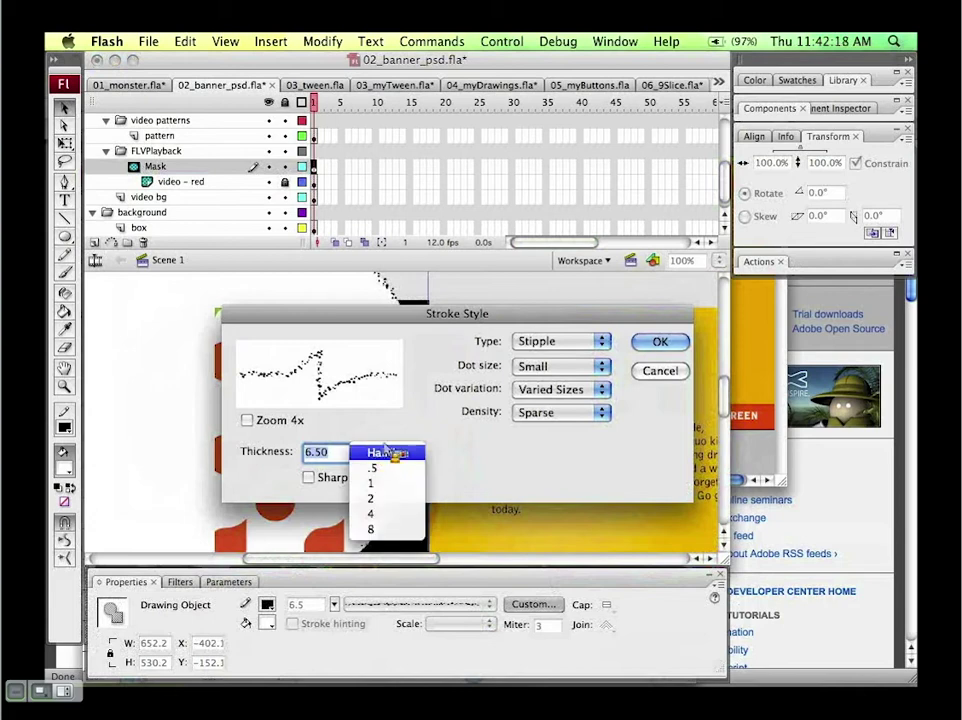
{"action": "left_click", "coordinate": [386, 452]}
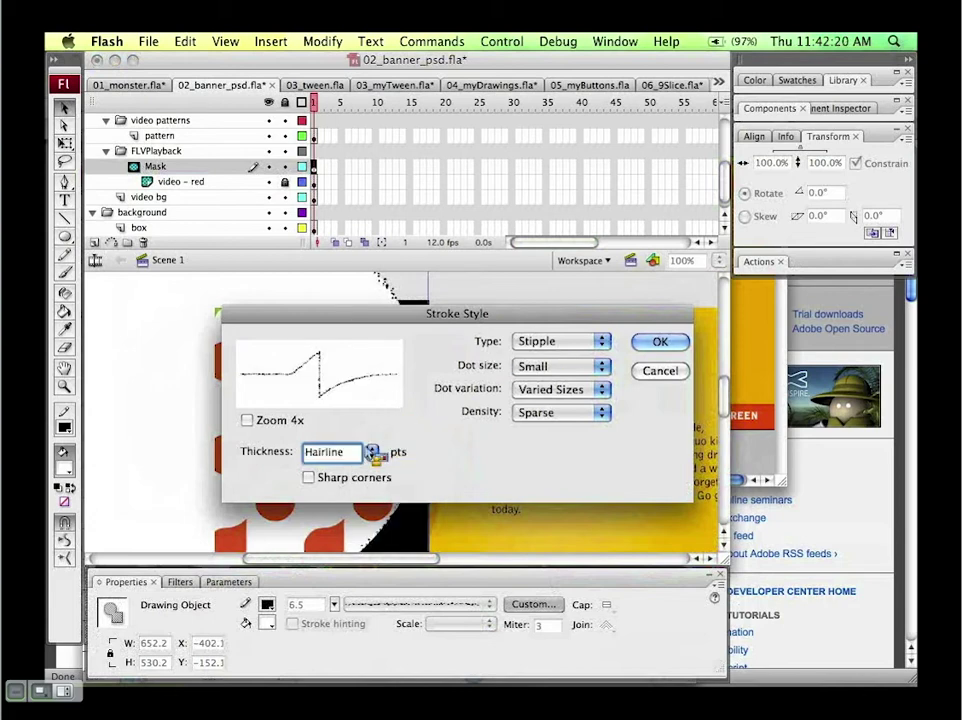
{"action": "key", "text": "Return"}
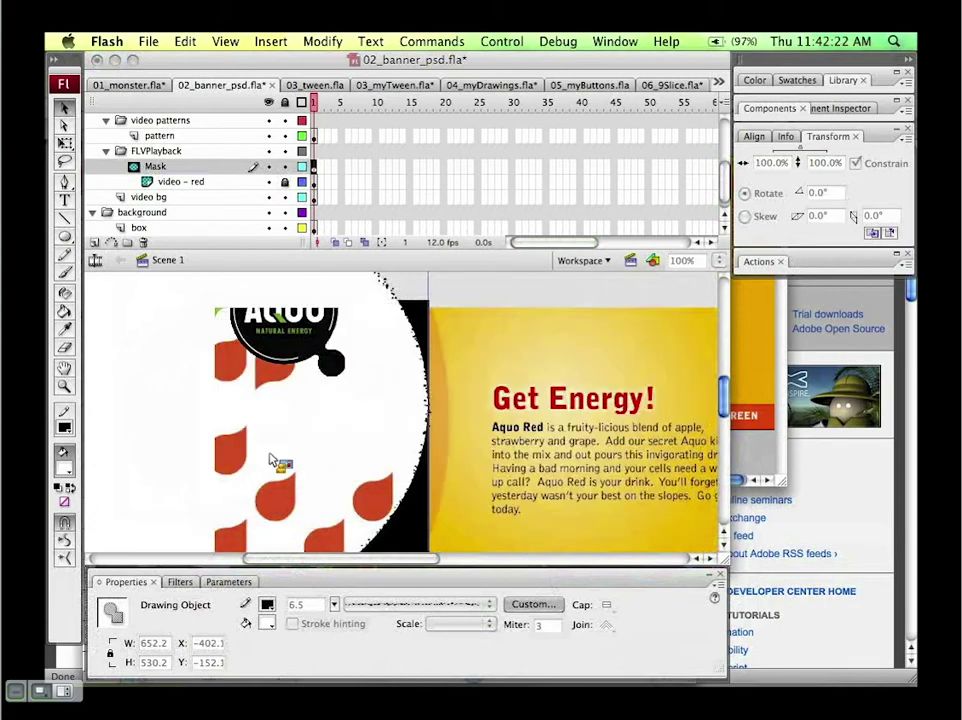
Step: Preview the Ragged and Dotted types in the oval's custom stroke style settings, and return to Stipple
{"action": "left_click", "coordinate": [535, 605]}
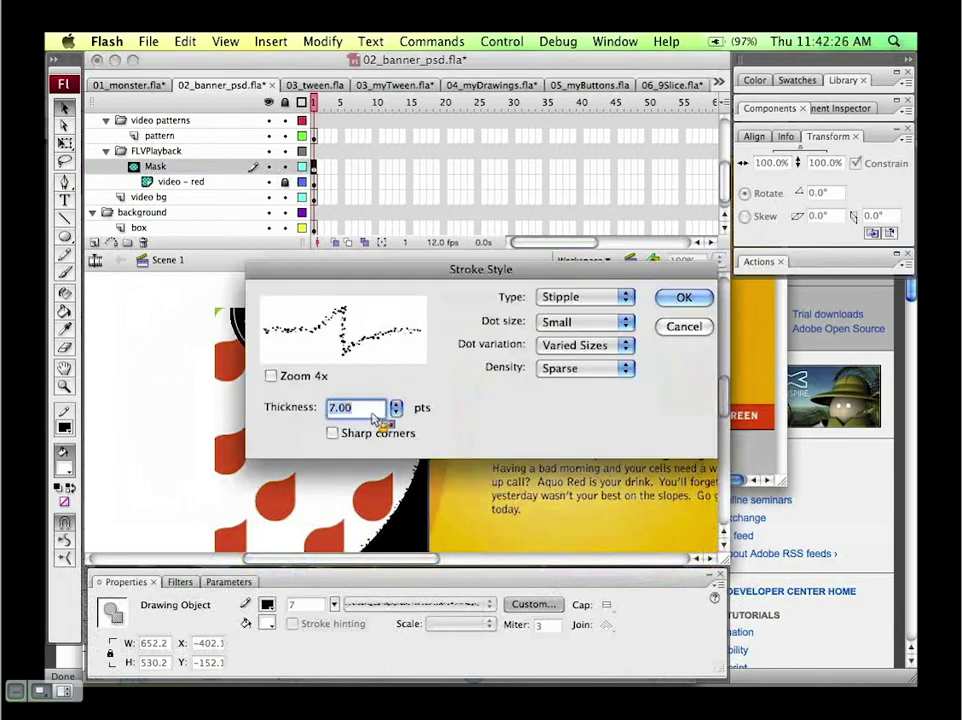
{"action": "left_click", "coordinate": [592, 298]}
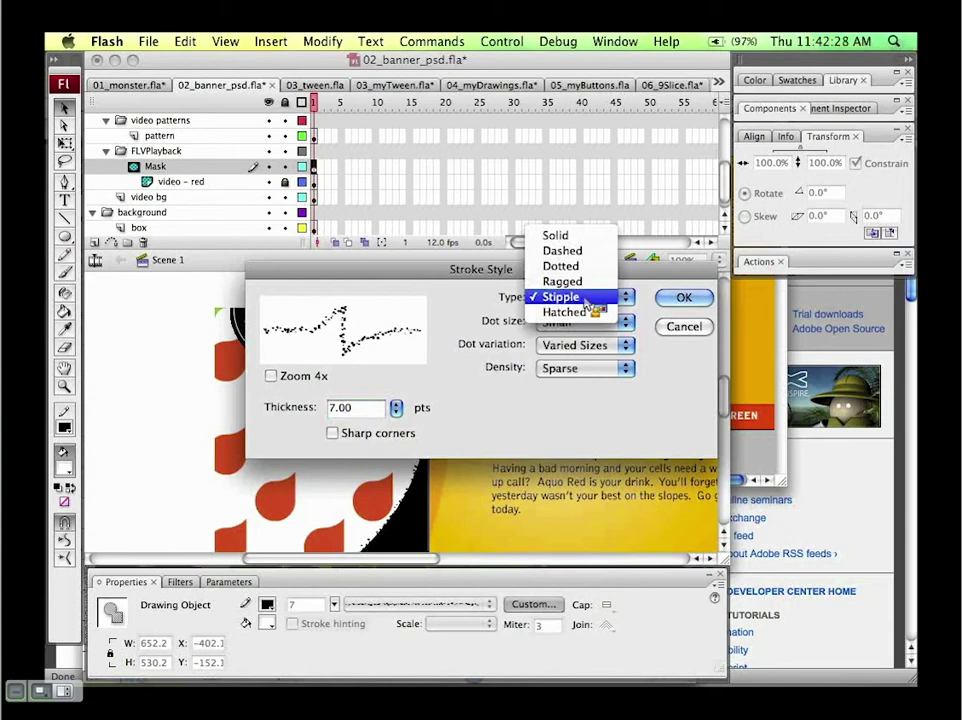
{"action": "left_click", "coordinate": [578, 282]}
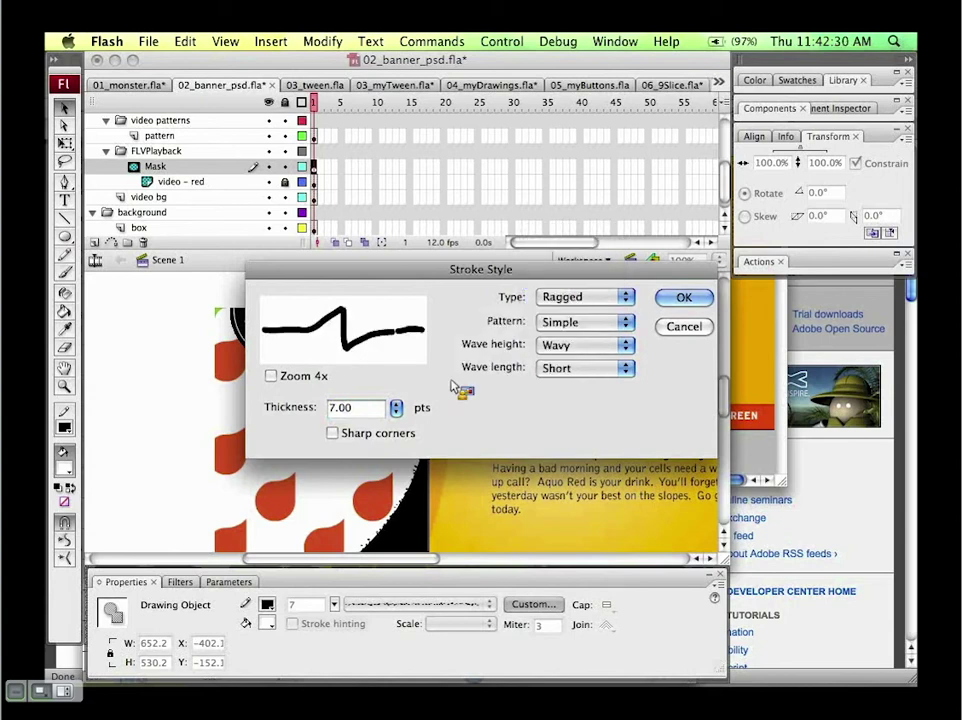
{"action": "left_click", "coordinate": [566, 300]}
{"action": "left_click", "coordinate": [562, 282]}
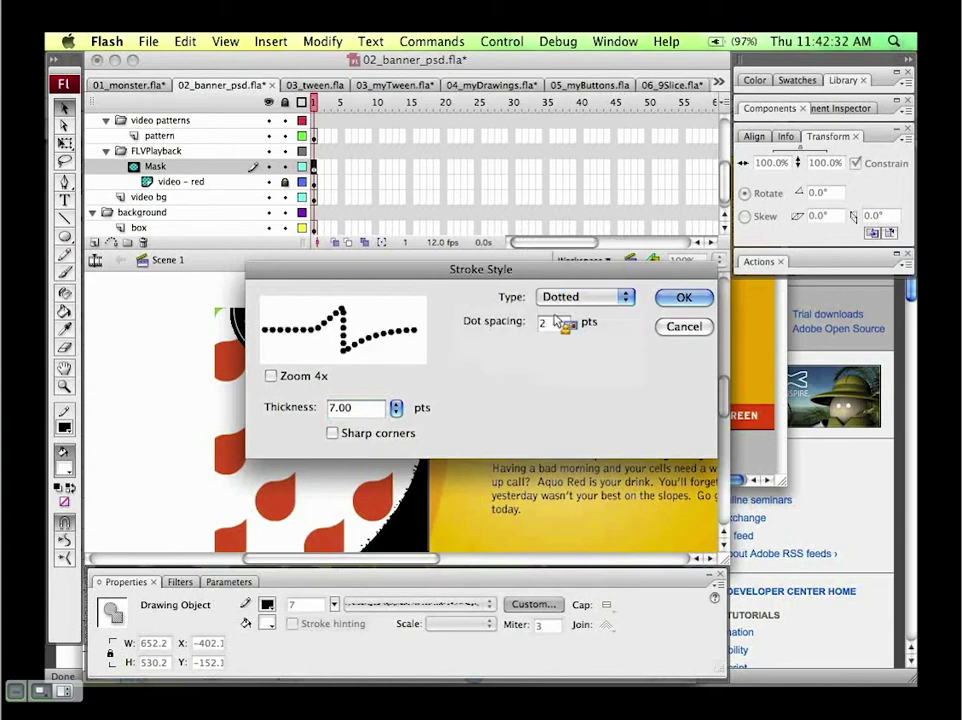
{"action": "left_click", "coordinate": [563, 299]}
{"action": "left_click", "coordinate": [568, 327]}
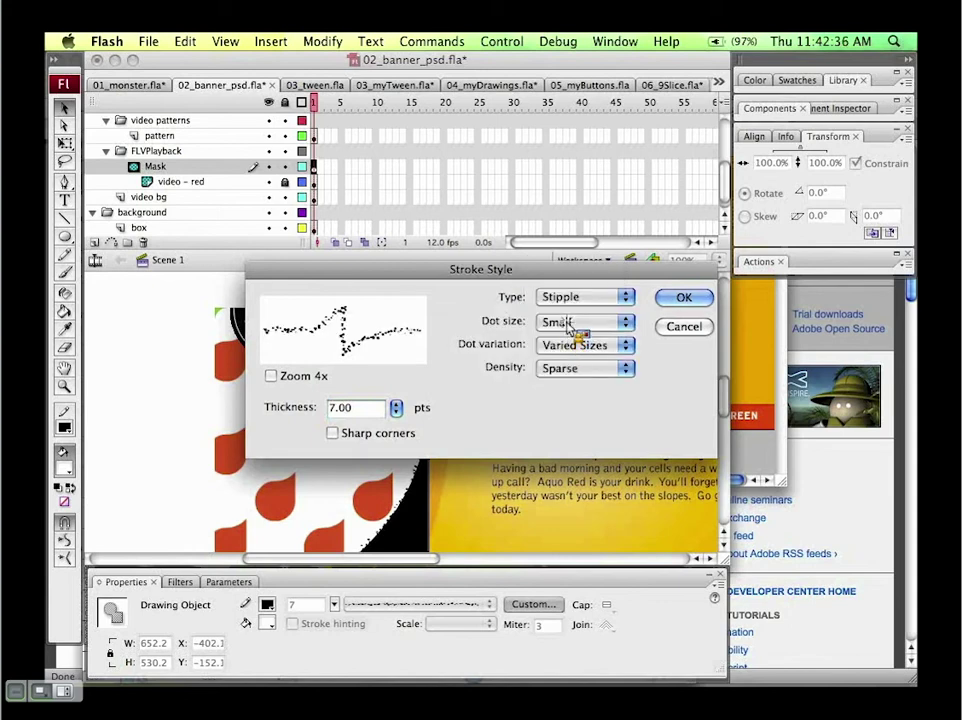
Step: Set the stipple stroke's dot size to Large and its dot variation to Random Sizes
{"action": "left_click", "coordinate": [577, 328]}
{"action": "left_click", "coordinate": [588, 353]}
{"action": "left_click", "coordinate": [590, 352]}
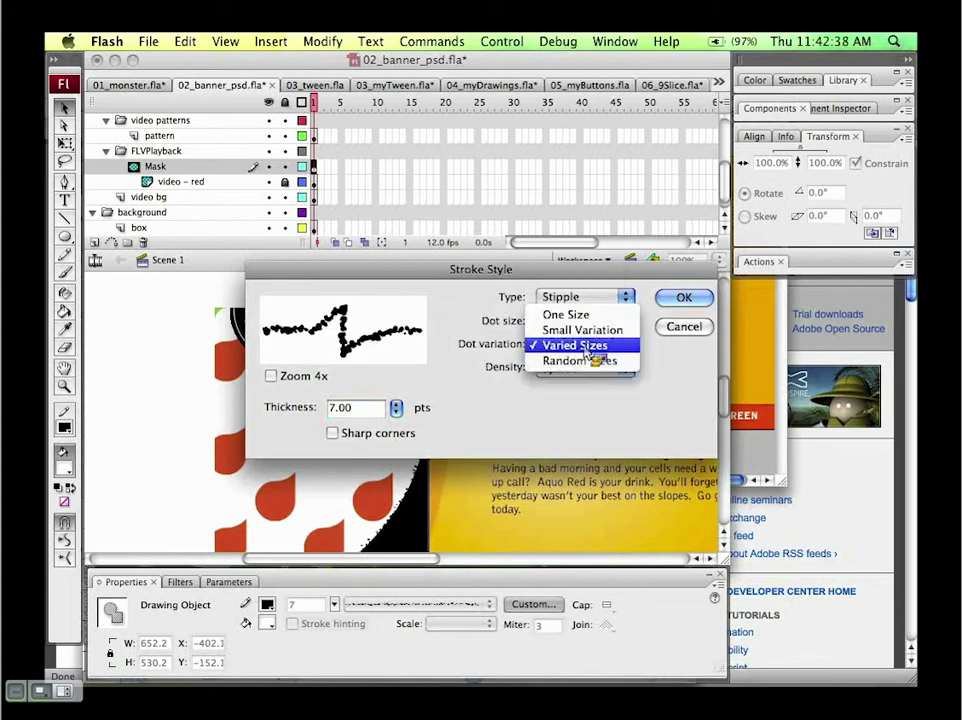
{"action": "left_click", "coordinate": [583, 359]}
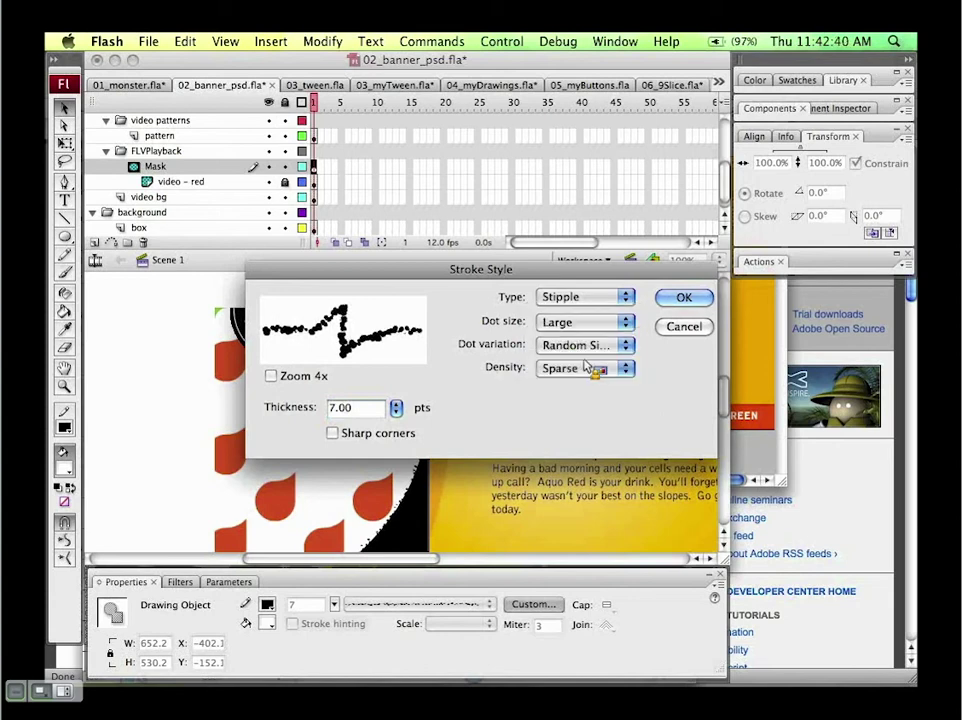
Step: Try Very Dense for the mask shape's stipple stroke, return the density to Sparse, and set the stroke thickness to 11.5
{"action": "left_click", "coordinate": [584, 369]}
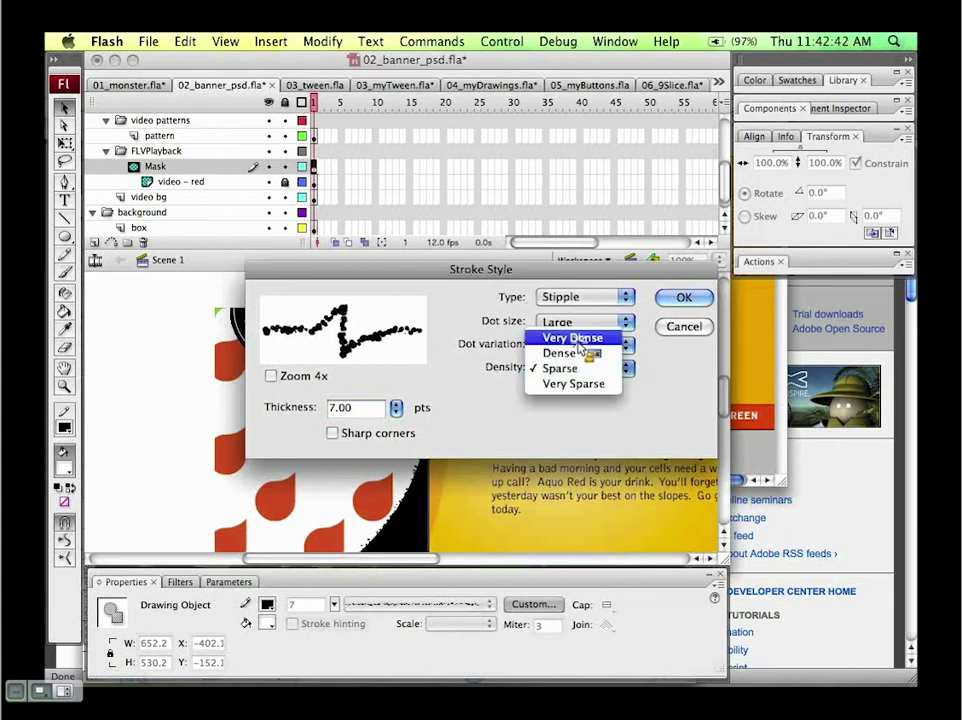
{"action": "left_click", "coordinate": [580, 340]}
{"action": "left_click", "coordinate": [584, 370]}
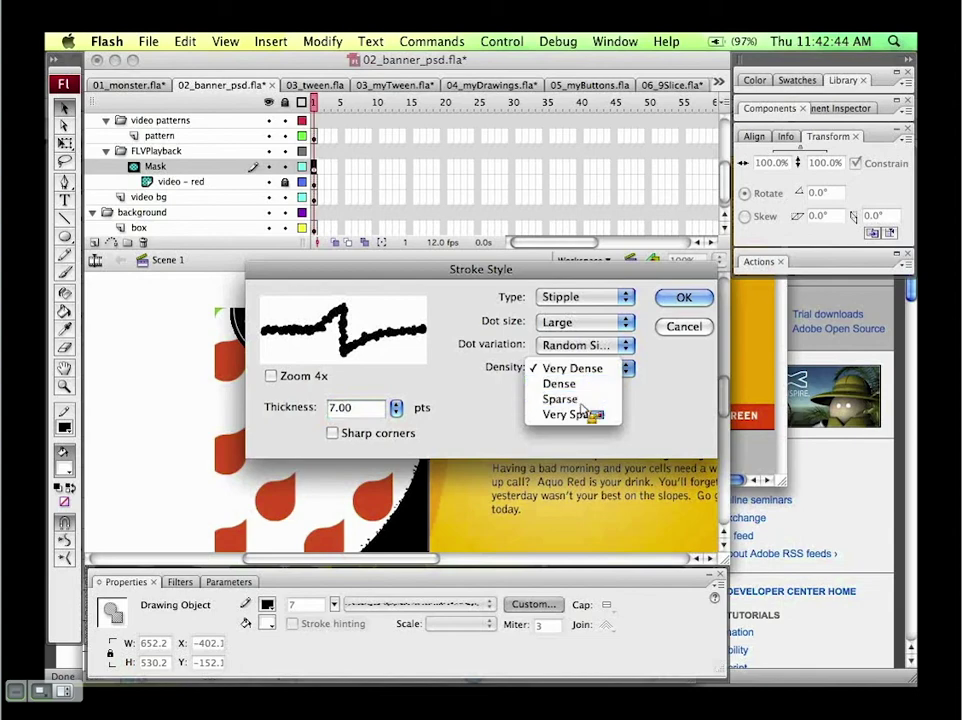
{"action": "left_click", "coordinate": [585, 400]}
{"action": "left_click", "coordinate": [684, 299]}
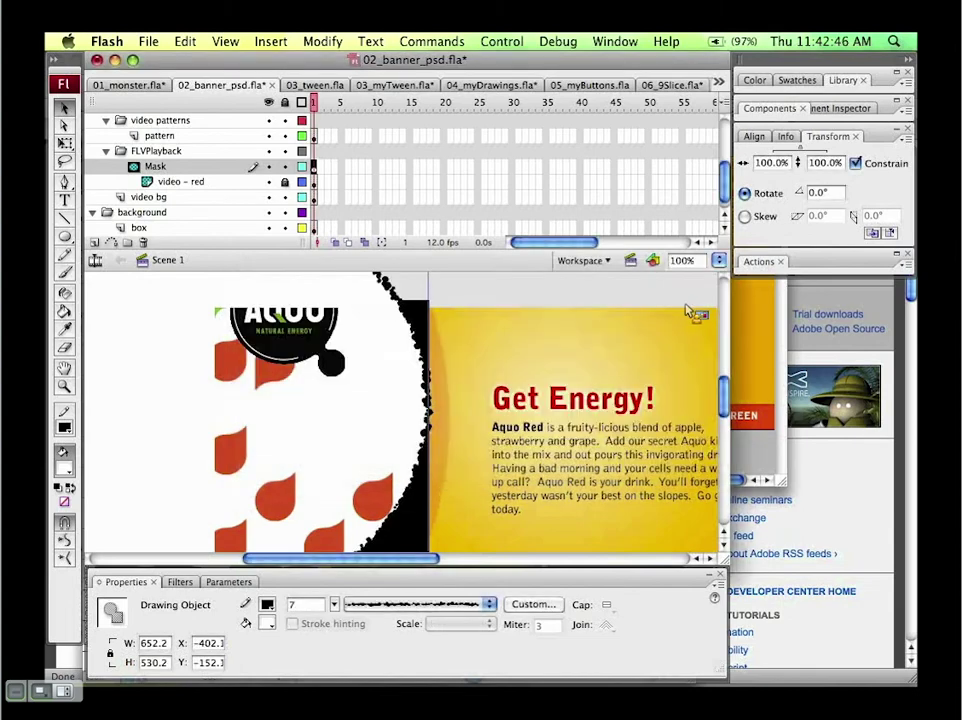
{"action": "left_click_drag", "start_coordinate": [336, 605], "coordinate": [332, 586]}
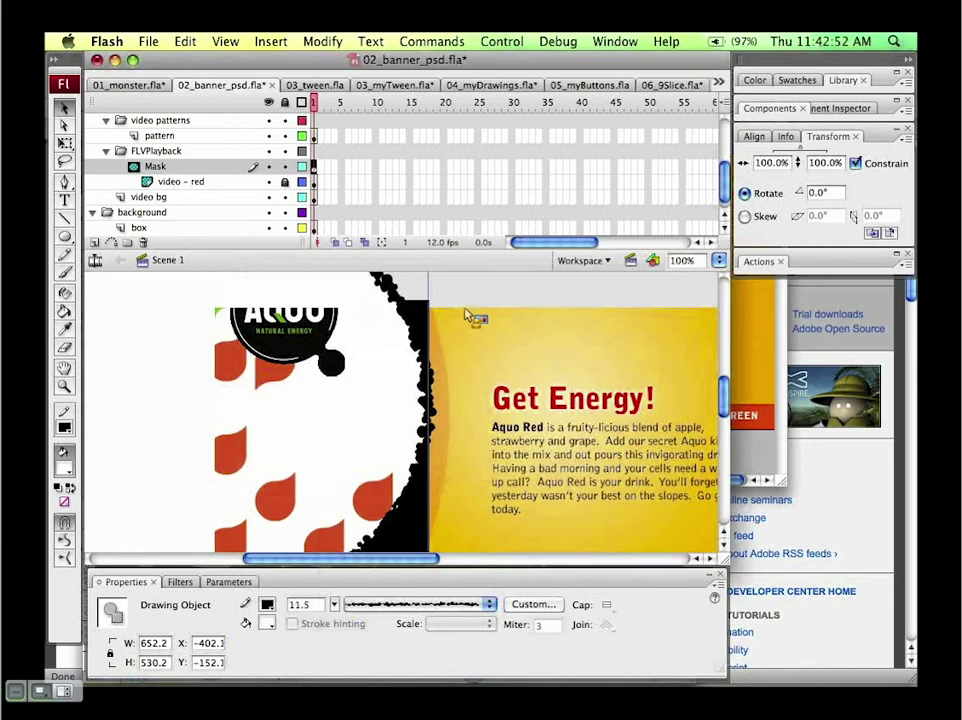
Step: Test the banner movie to examine the ragged mask edge around the video, then close the preview
{"action": "key", "text": "super+Return"}
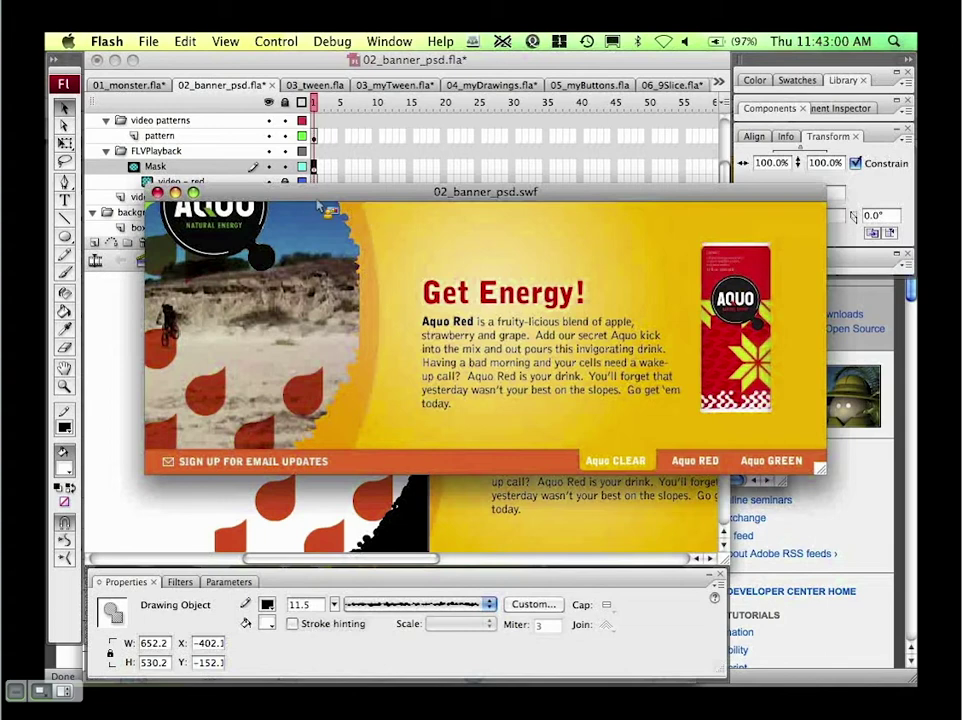
{"action": "left_click_drag", "start_coordinate": [318, 203], "coordinate": [273, 207]}
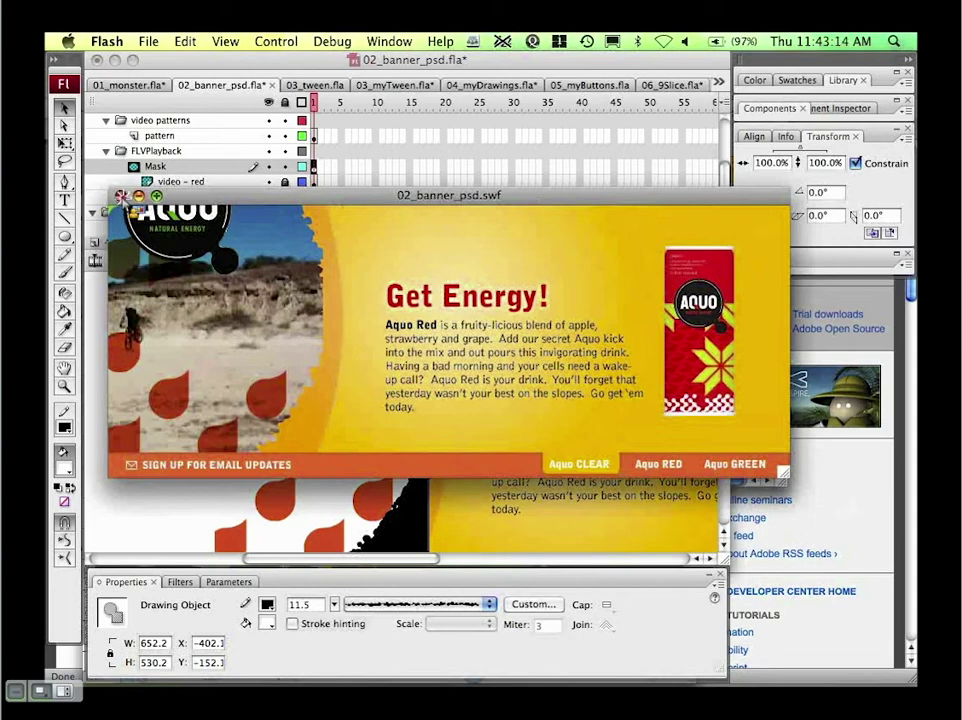
{"action": "key", "text": "super+w"}
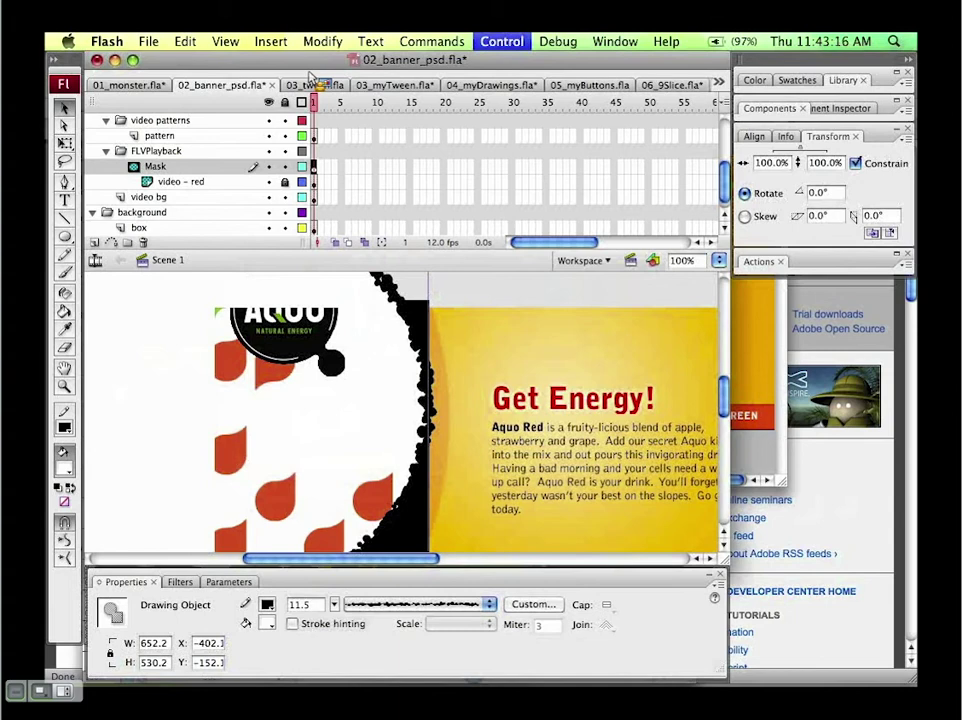
Step: Preview the finished animation in 03_tween.fla and scrub its timeline back to frame 1
{"action": "left_click", "coordinate": [315, 85]}
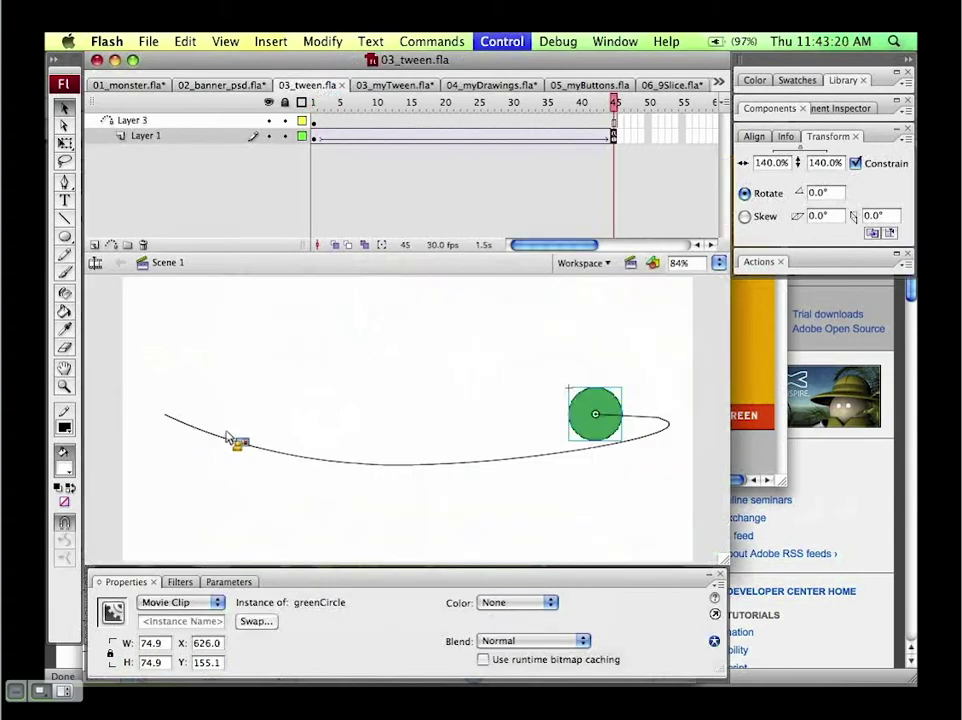
{"action": "key", "text": "super+Return"}
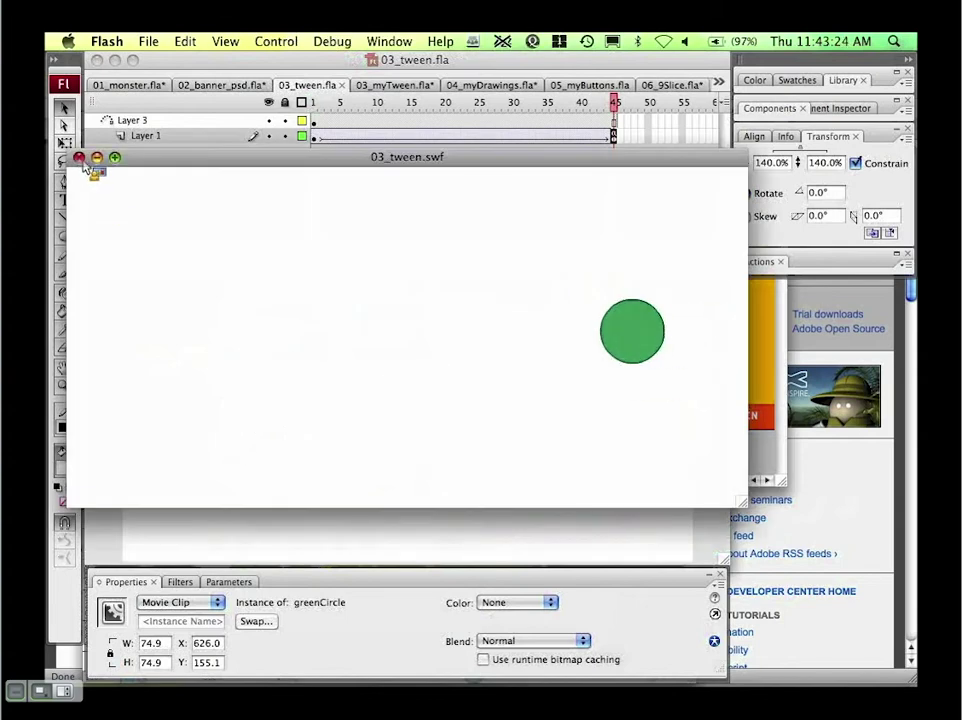
{"action": "left_click", "coordinate": [80, 158]}
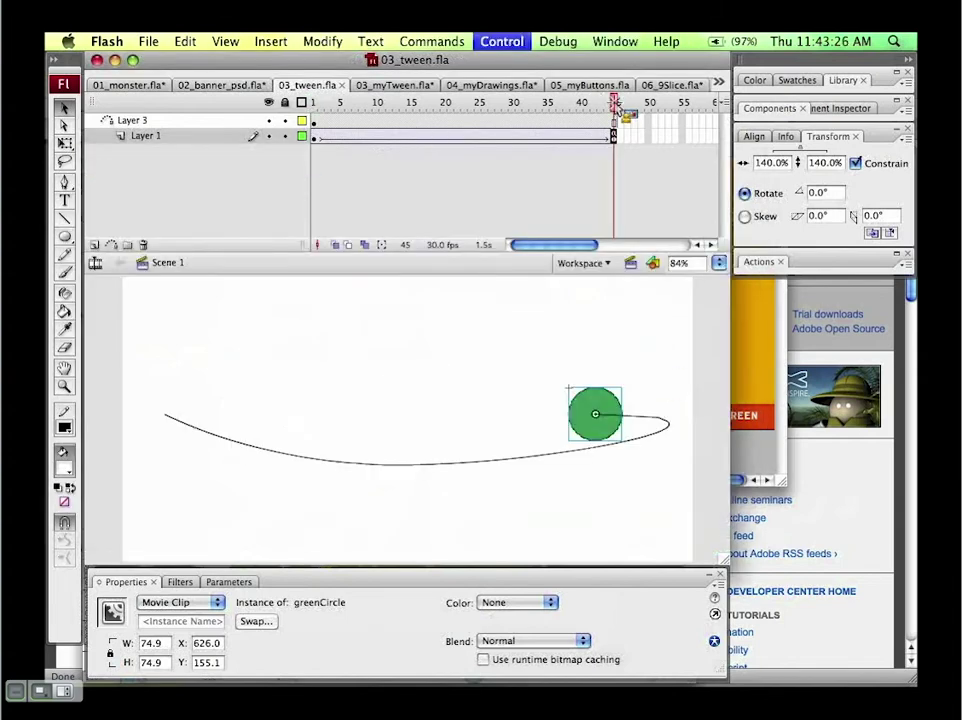
{"action": "left_click_drag", "start_coordinate": [617, 108], "coordinate": [279, 133]}
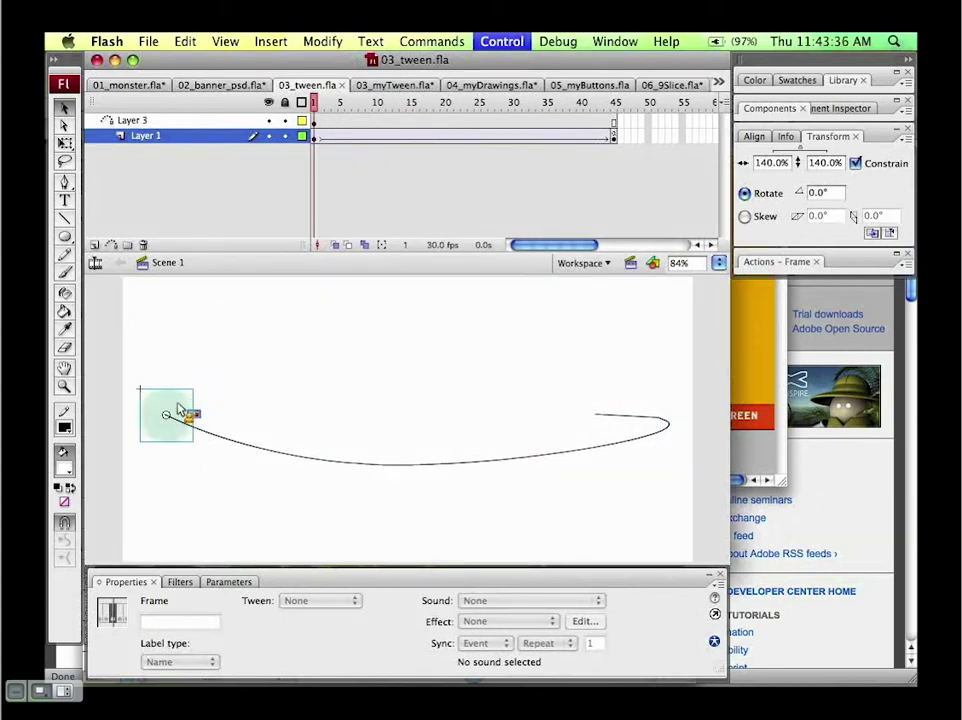
Step: Place the greenCircle symbol from the 03_tween.fla library near the left edge of the stage in 03_myTween.fla
{"action": "left_click", "coordinate": [395, 85]}
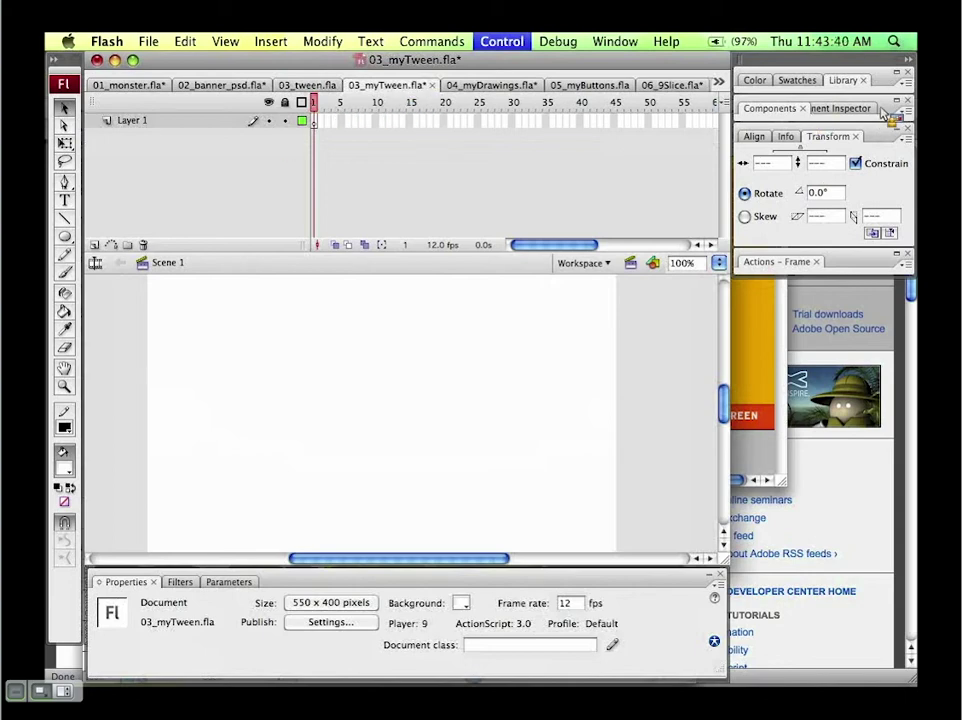
{"action": "left_click", "coordinate": [885, 113]}
{"action": "key", "text": "super+l"}
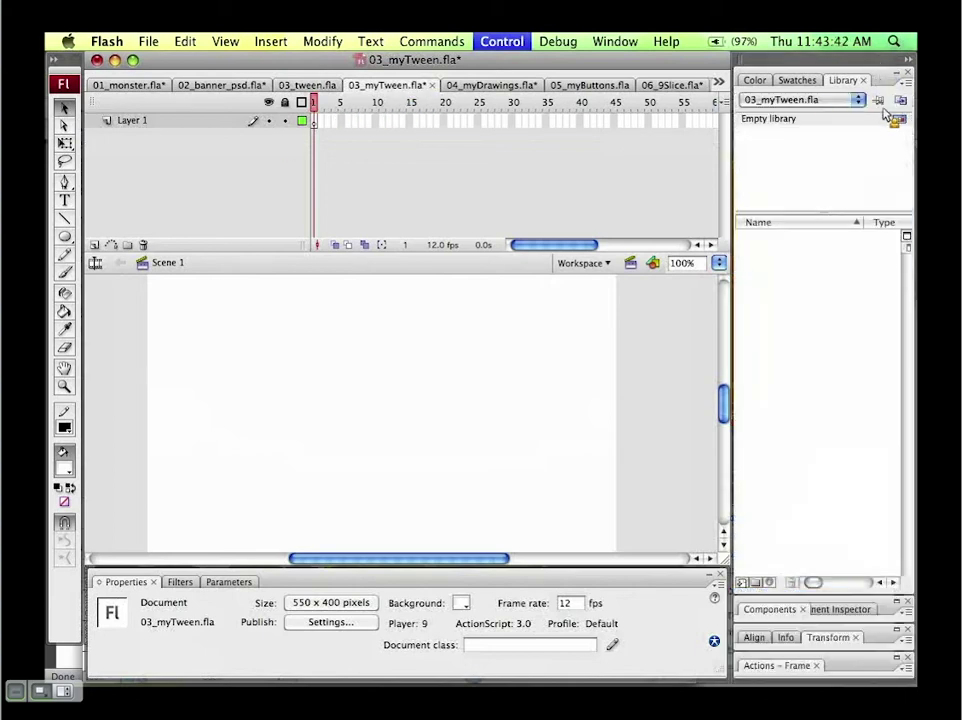
{"action": "left_click", "coordinate": [826, 101]}
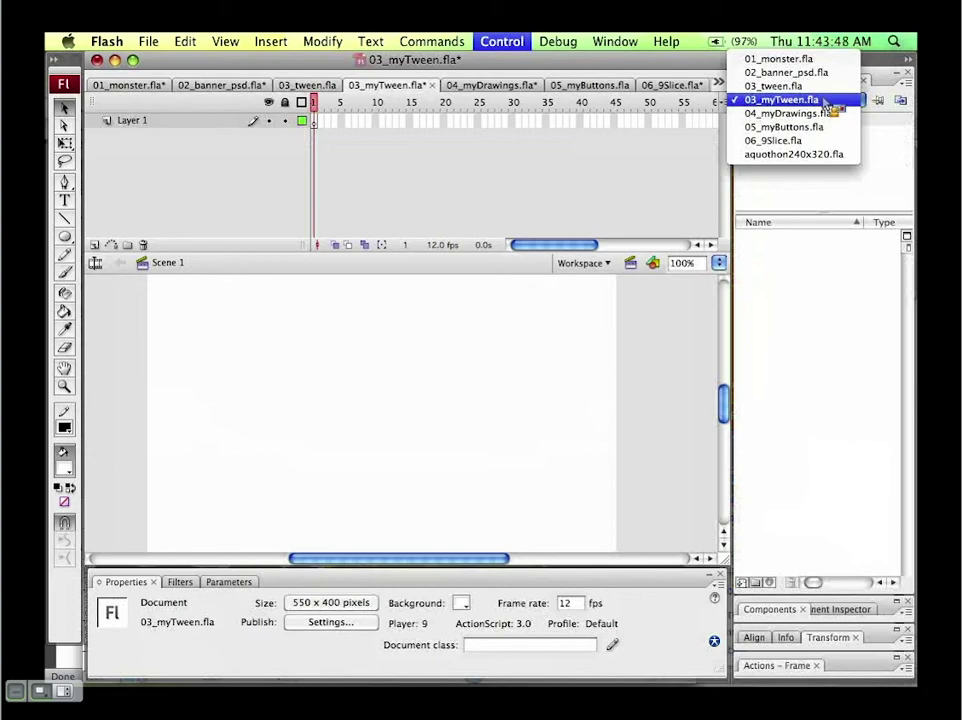
{"action": "left_click", "coordinate": [824, 87]}
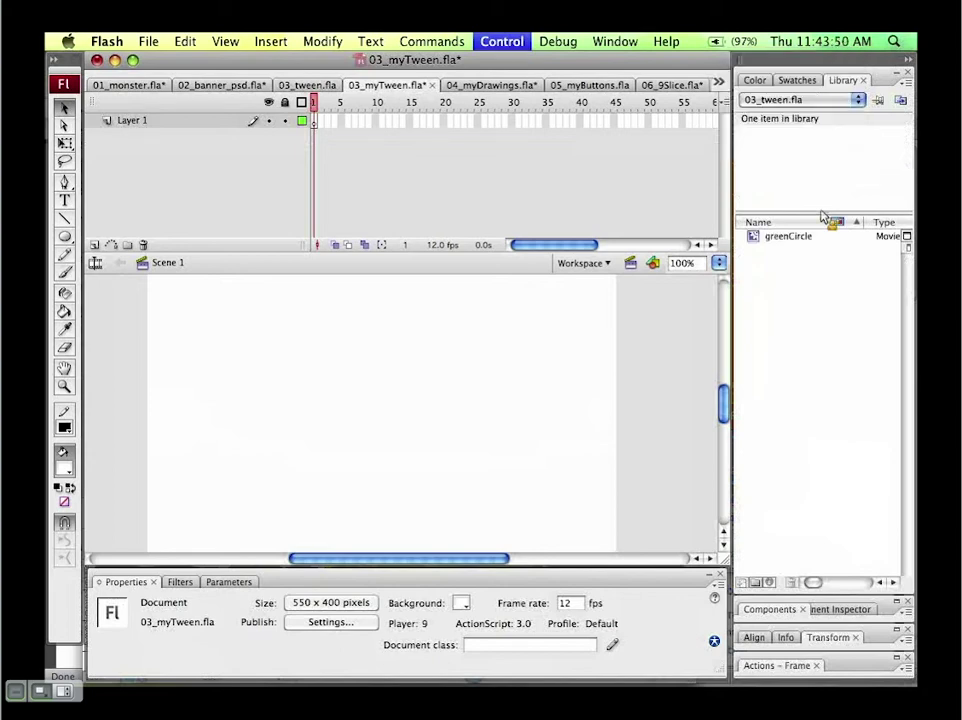
{"action": "left_click_drag", "start_coordinate": [822, 216], "coordinate": [790, 120]}
{"action": "left_click", "coordinate": [797, 100]}
{"action": "left_click", "coordinate": [781, 87]}
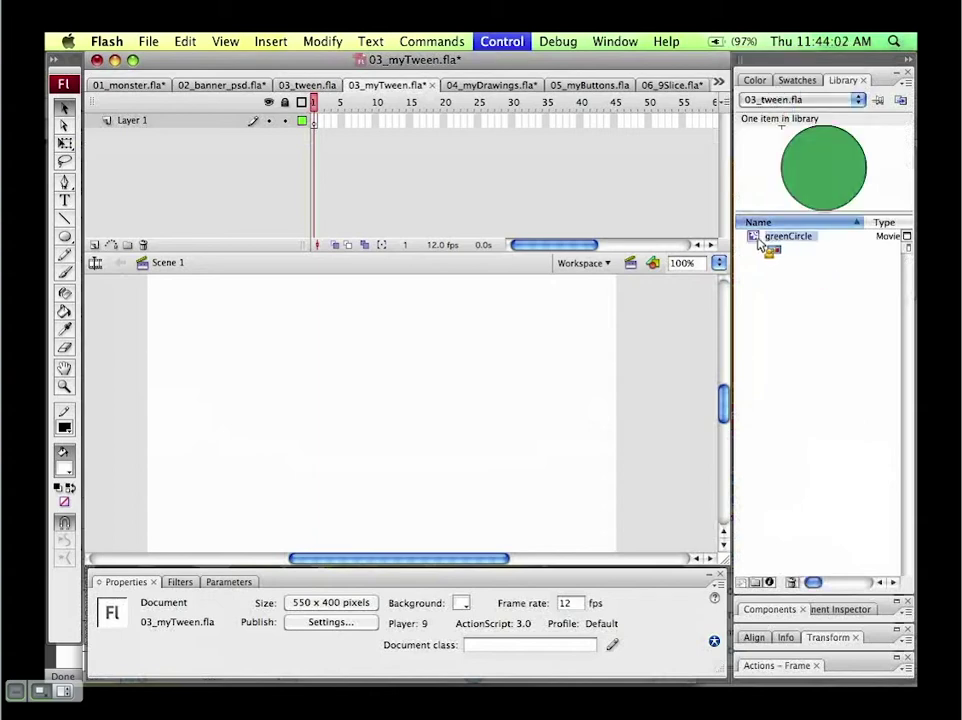
{"action": "left_click_drag", "start_coordinate": [757, 242], "coordinate": [205, 402]}
Step: Check the stage dimensions and frame rate in the document properties of 03_tween.fla
{"action": "left_click_drag", "start_coordinate": [295, 213], "coordinate": [390, 270]}
{"action": "double_click", "coordinate": [443, 244]}
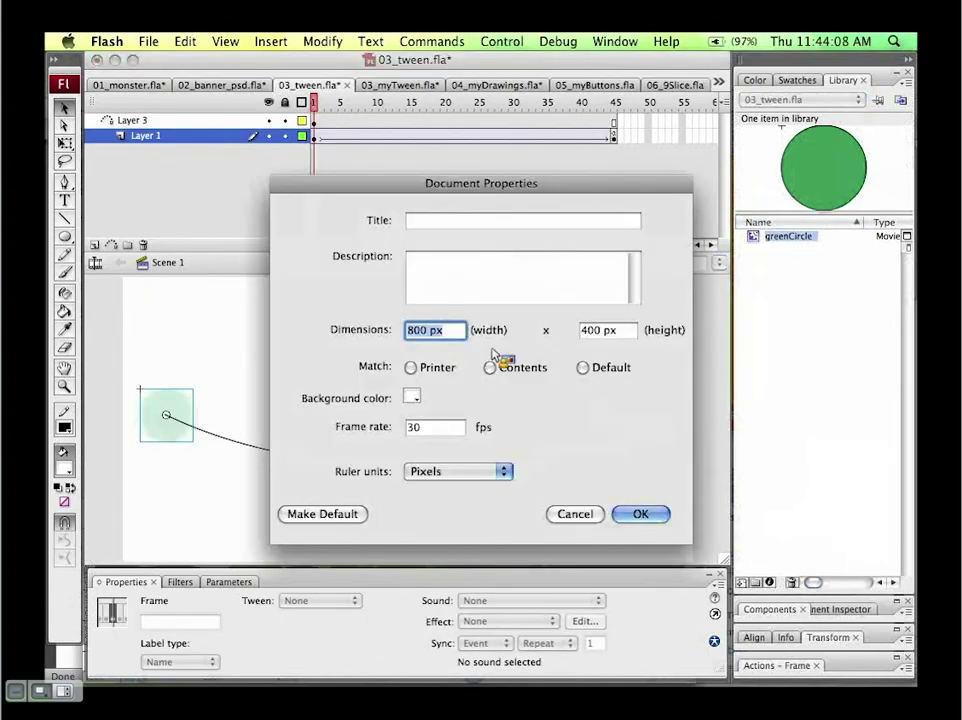
{"action": "left_click", "coordinate": [614, 510]}
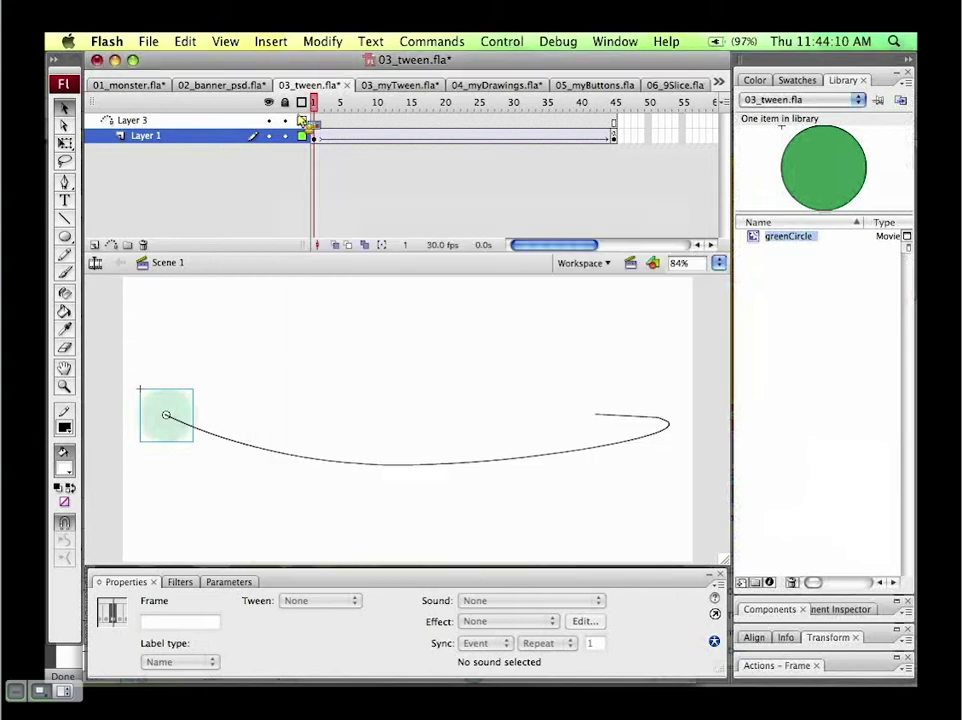
Step: Set the document properties of 03_myTween.fla to 800 px width and a 30 fps frame rate
{"action": "left_click", "coordinate": [390, 88]}
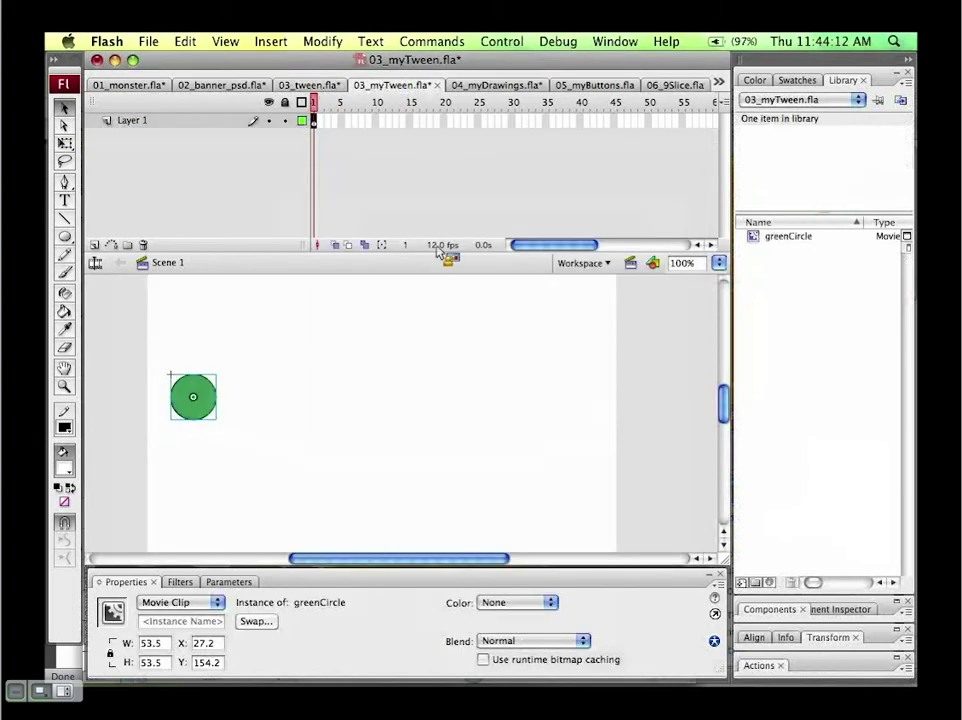
{"action": "left_click", "coordinate": [323, 41]}
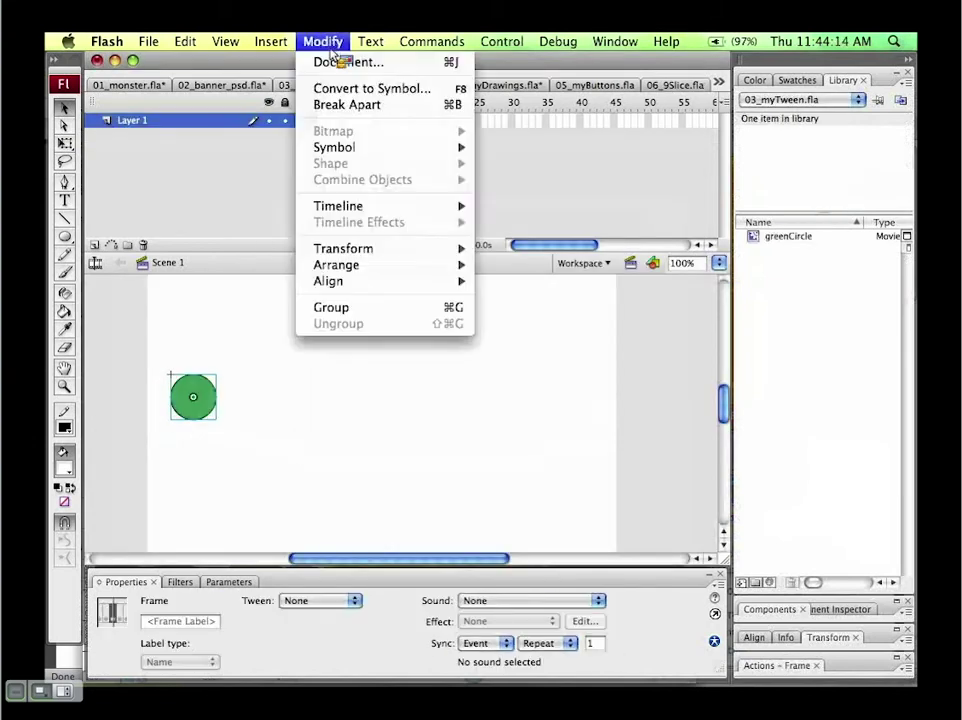
{"action": "left_click", "coordinate": [345, 61]}
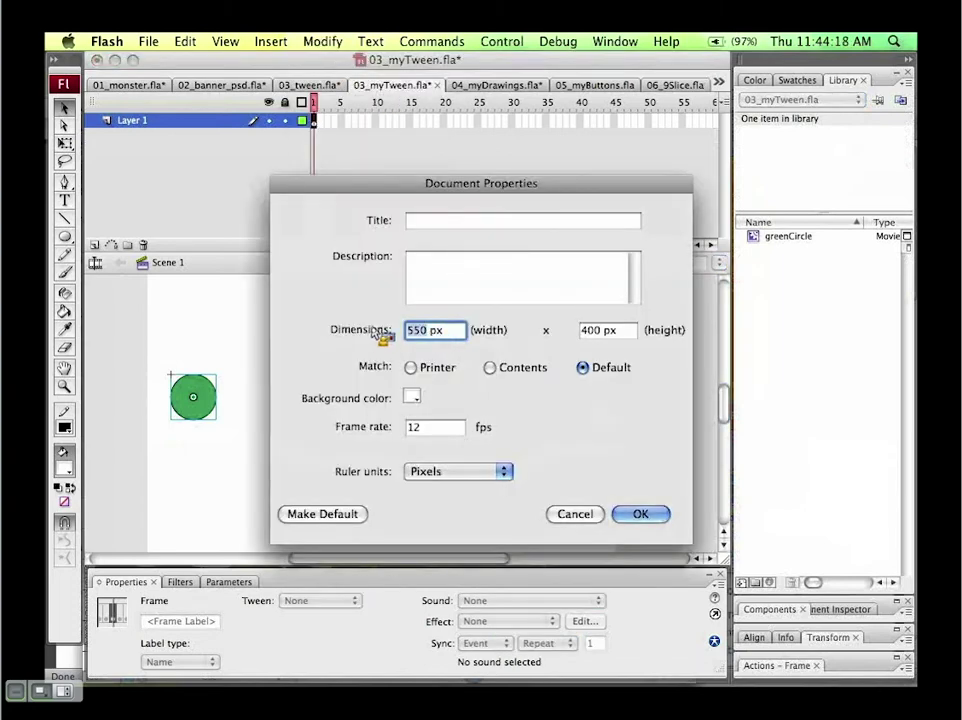
{"action": "type", "text": "800"}
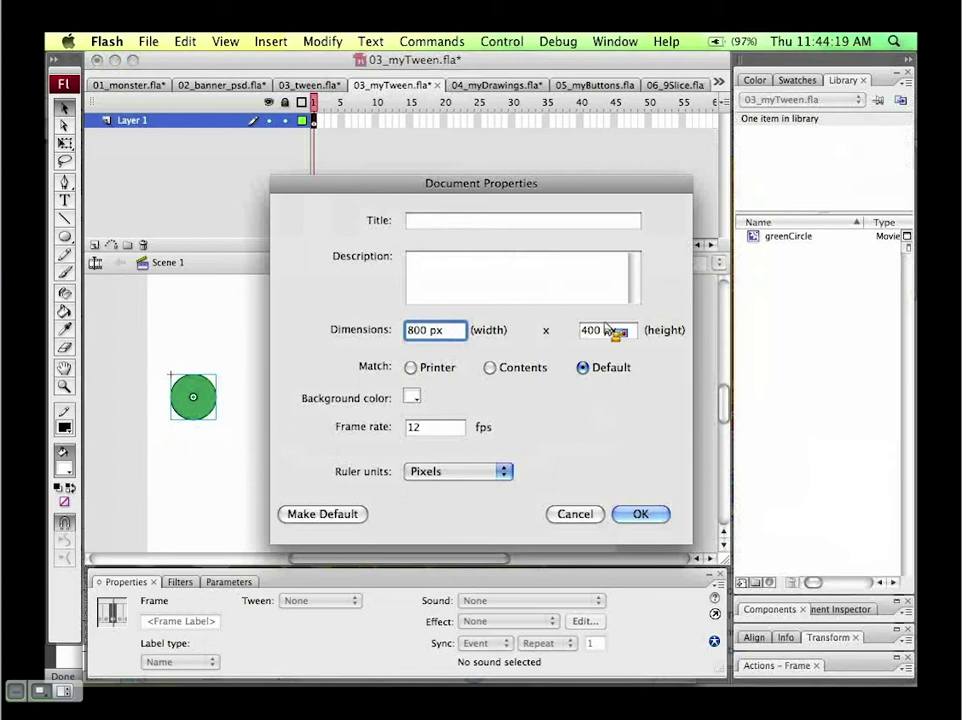
{"action": "double_click", "coordinate": [440, 427]}
{"action": "type", "text": "30"}
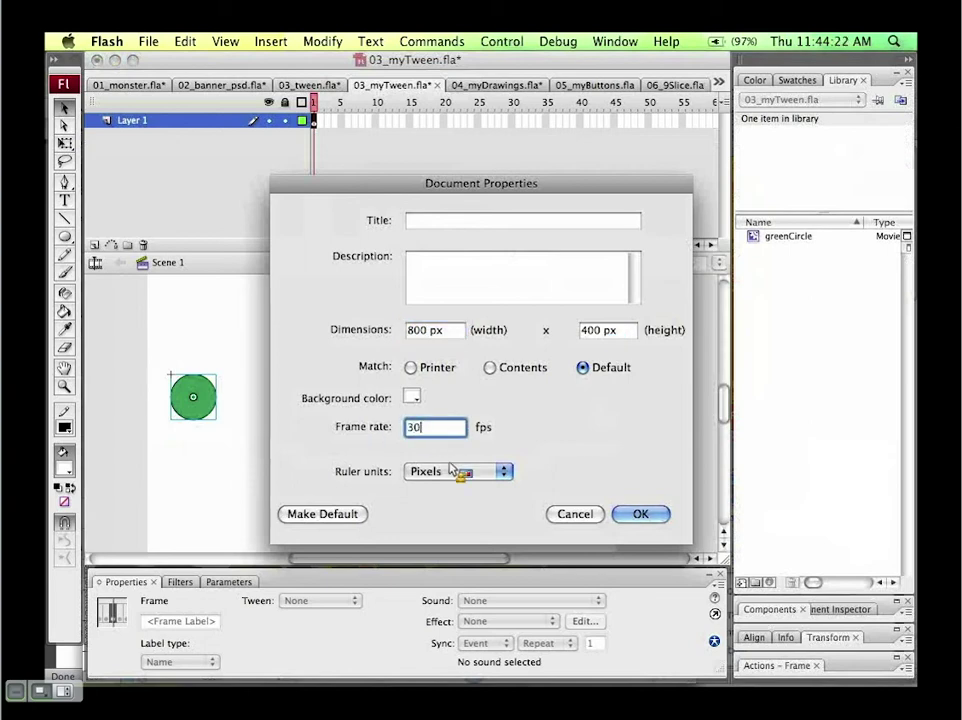
{"action": "left_click", "coordinate": [641, 515]}
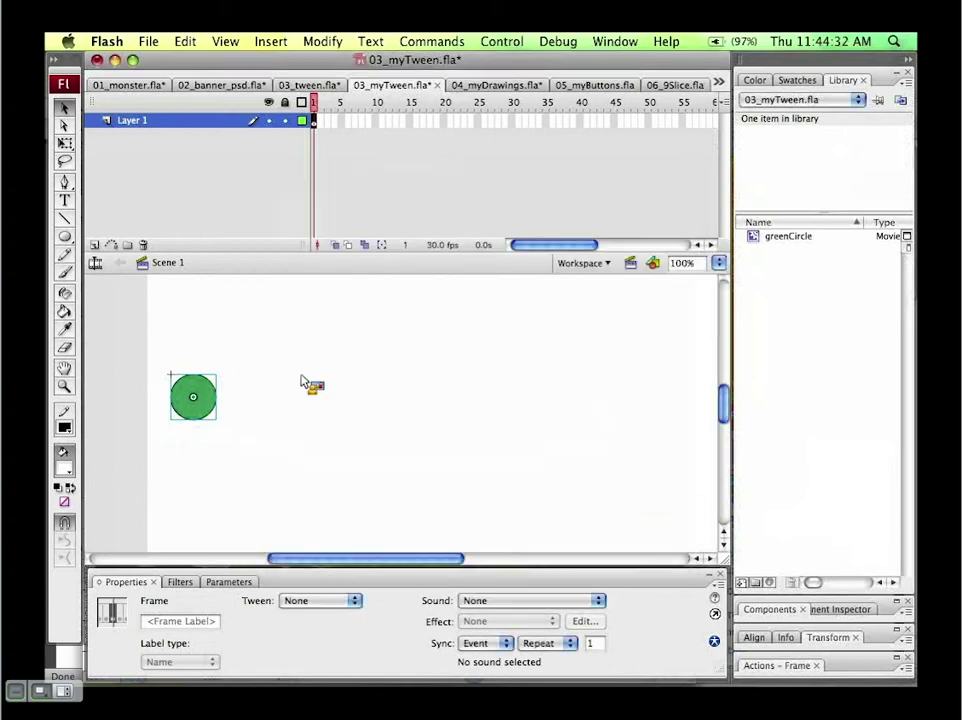
Step: Insert a keyframe at frame 35 of Layer 1 with the whole stage in view
{"action": "key", "text": "super+minus"}
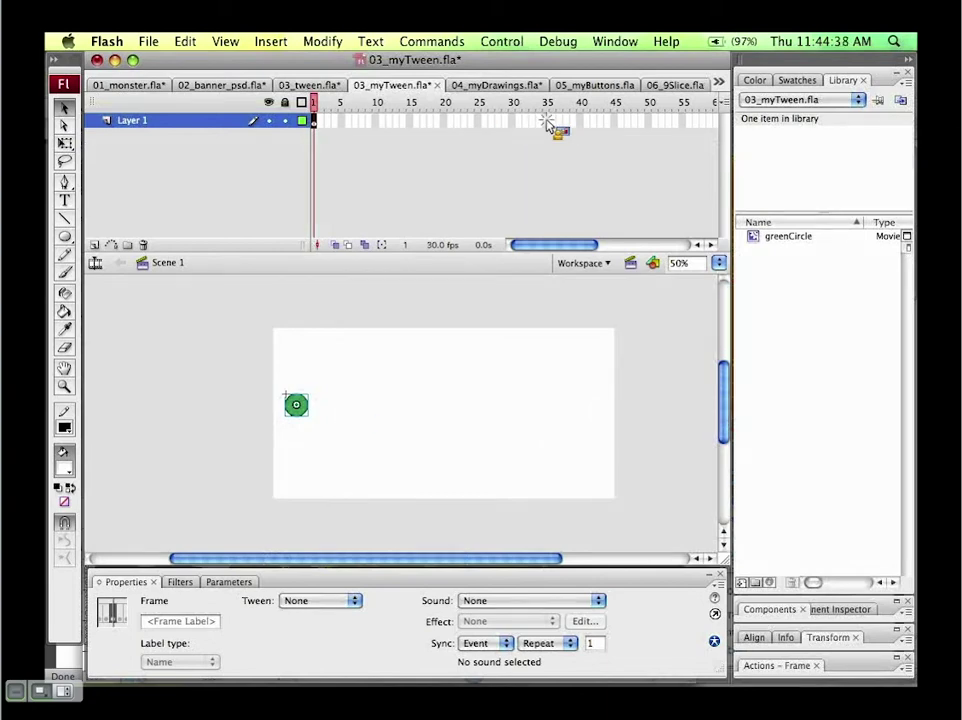
{"action": "left_click", "coordinate": [270, 41]}
{"action": "mouse_move", "coordinate": [296, 92]}
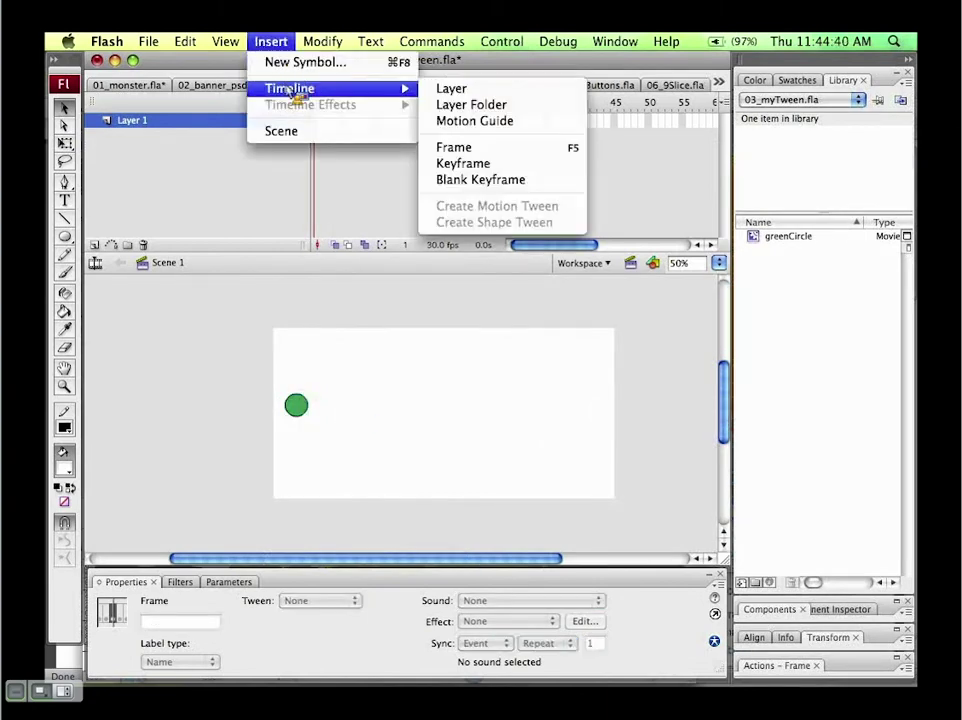
{"action": "left_click", "coordinate": [510, 164]}
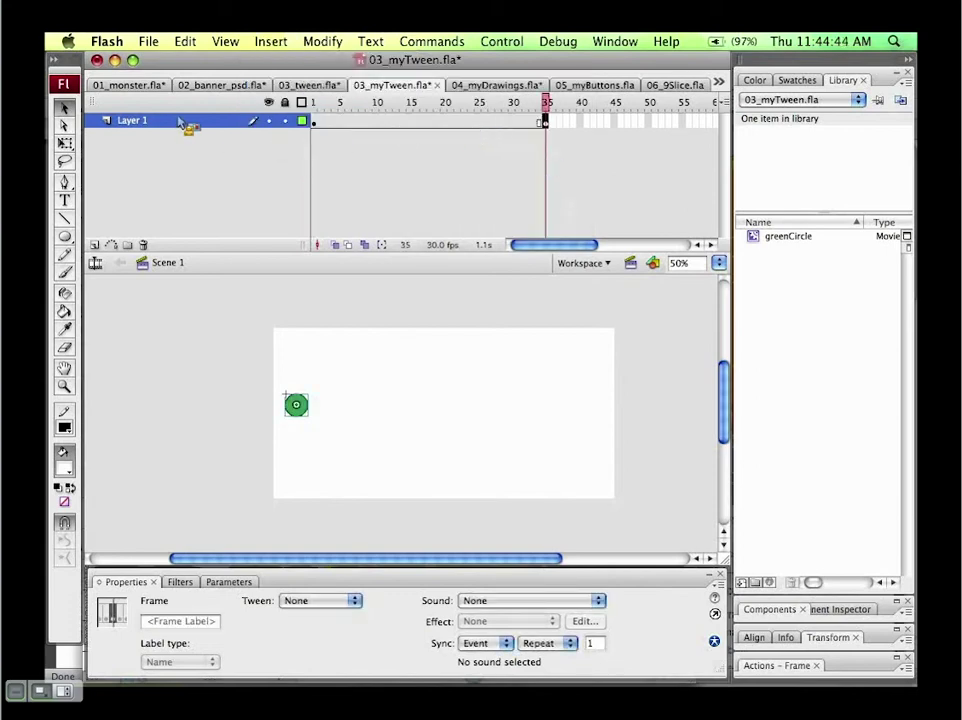
Step: Add a new layer above Layer 1 and name it path
{"action": "left_click", "coordinate": [96, 246]}
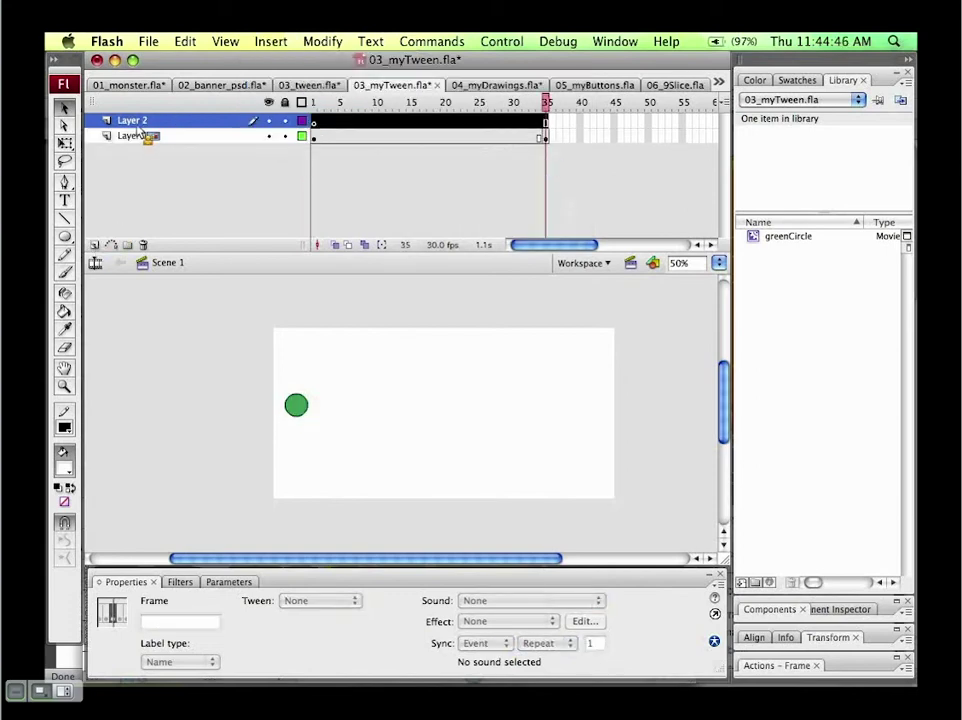
{"action": "double_click", "coordinate": [139, 122]}
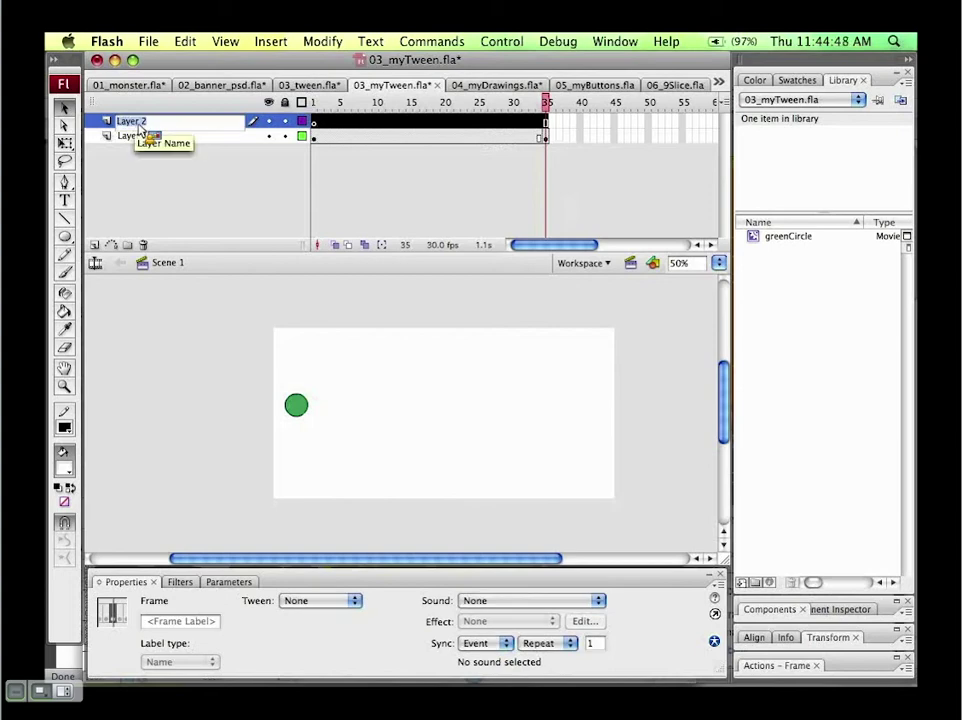
{"action": "type", "text": "path"}
{"action": "key", "text": "Return"}
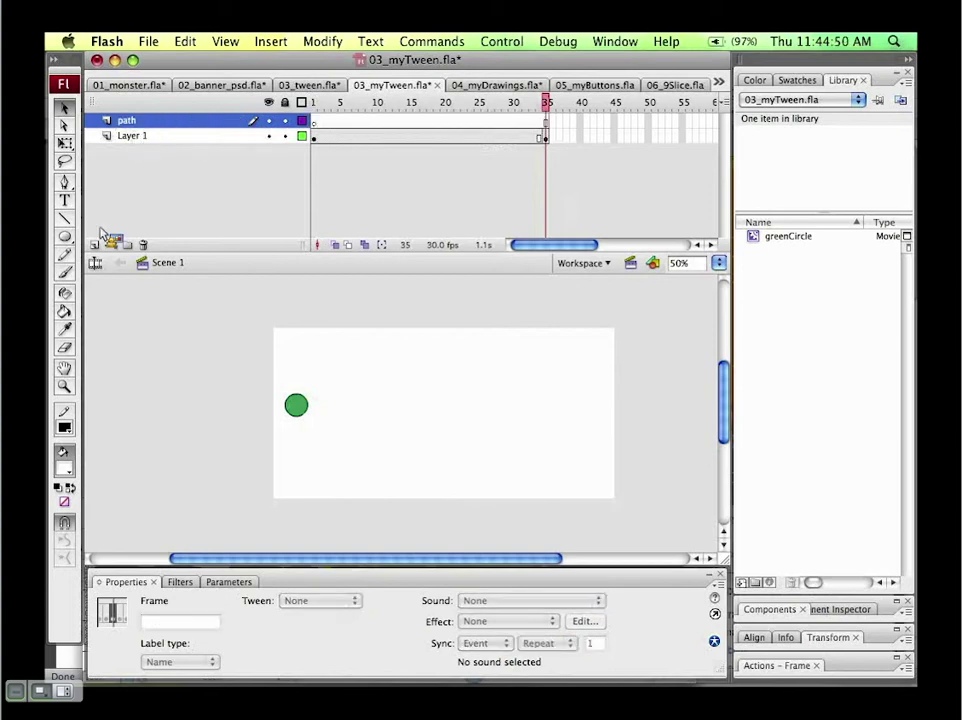
Step: Draw a hooked curve about 666 by 112 px from just below the circle, using the Pencil tool with a solid stroke of thickness 1
{"action": "left_click", "coordinate": [66, 255]}
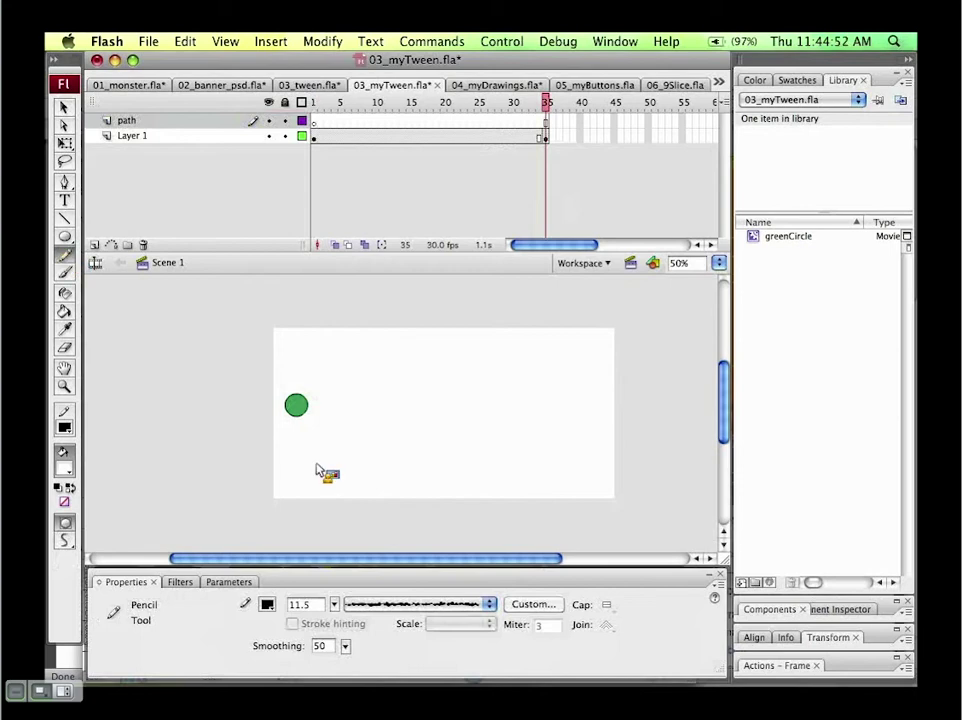
{"action": "left_click", "coordinate": [334, 605]}
{"action": "mouse_move", "coordinate": [332, 606]}
{"action": "left_mouse_down"}
{"action": "mouse_move", "coordinate": [331, 593]}
{"action": "mouse_move", "coordinate": [329, 639]}
{"action": "left_mouse_up"}
{"action": "left_click", "coordinate": [485, 606]}
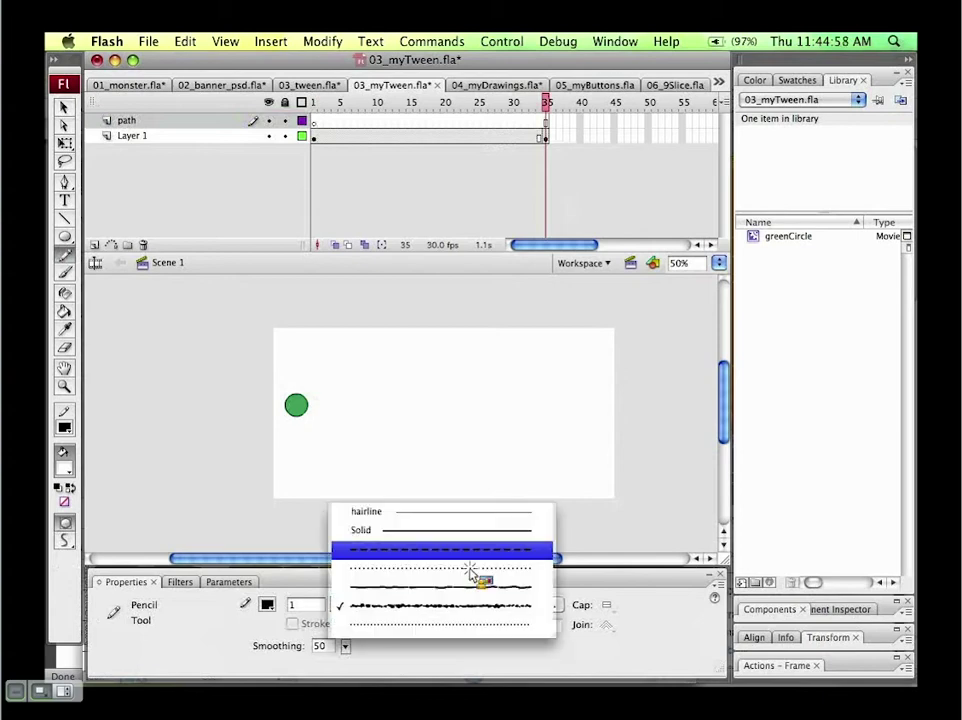
{"action": "left_click", "coordinate": [462, 530]}
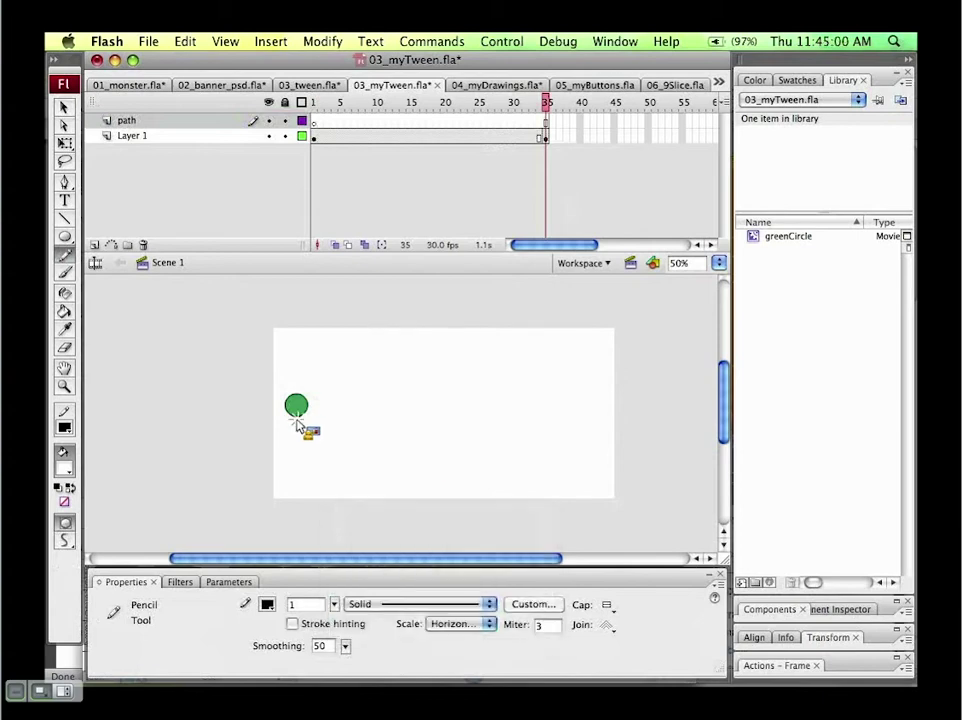
{"action": "mouse_move", "coordinate": [297, 422]}
{"action": "left_mouse_down"}
{"action": "mouse_move", "coordinate": [544, 446]}
{"action": "mouse_move", "coordinate": [577, 420]}
{"action": "mouse_move", "coordinate": [538, 410]}
{"action": "left_mouse_up"}
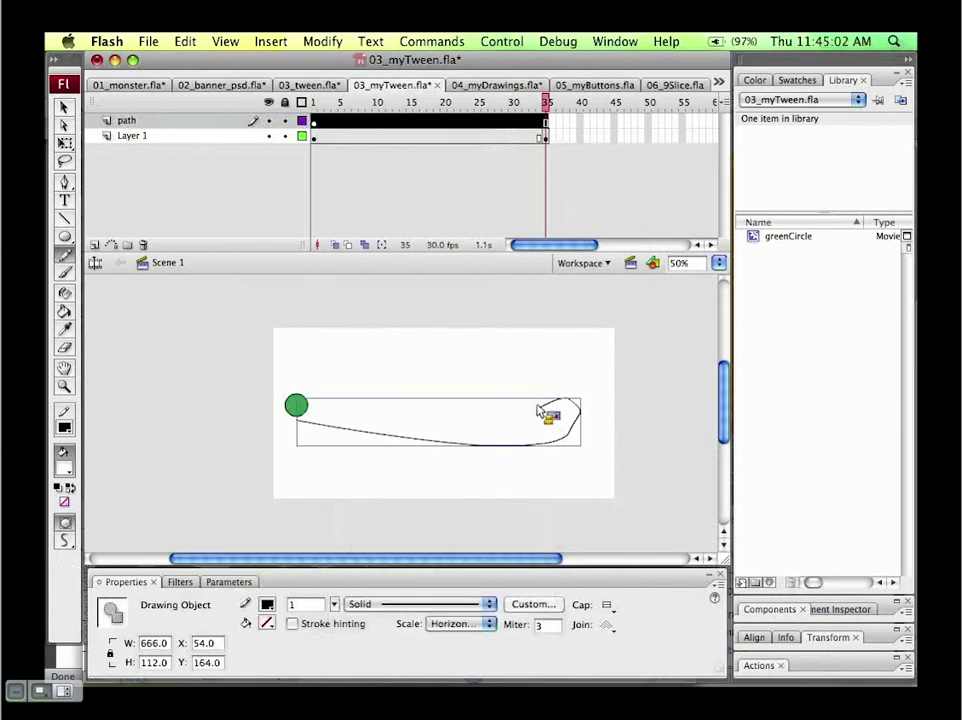
{"action": "left_click", "coordinate": [67, 540]}
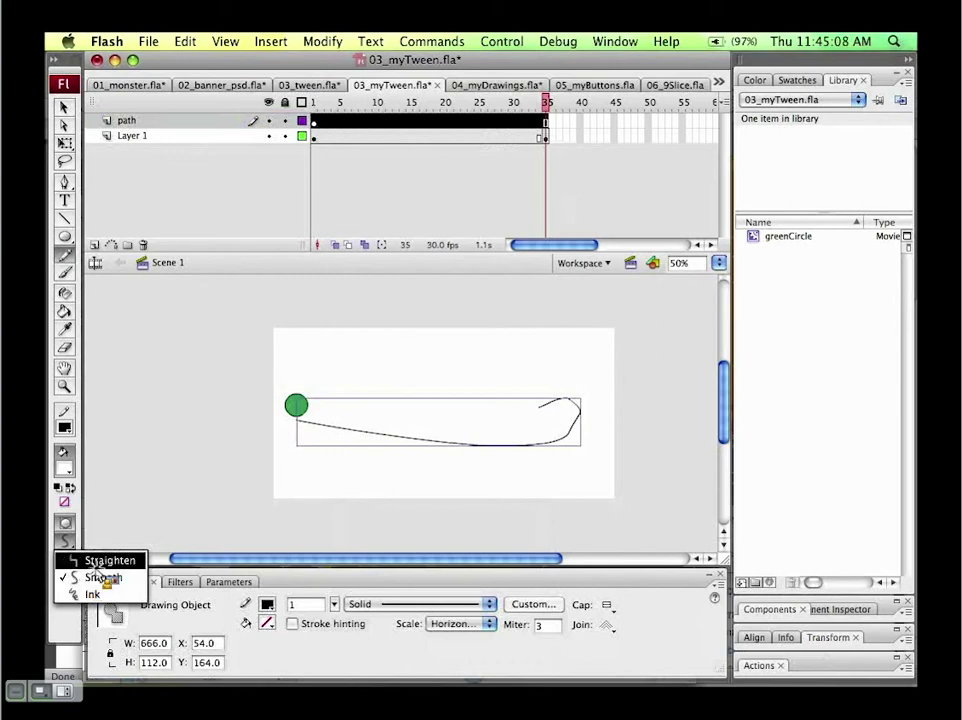
{"action": "left_click", "coordinate": [98, 574]}
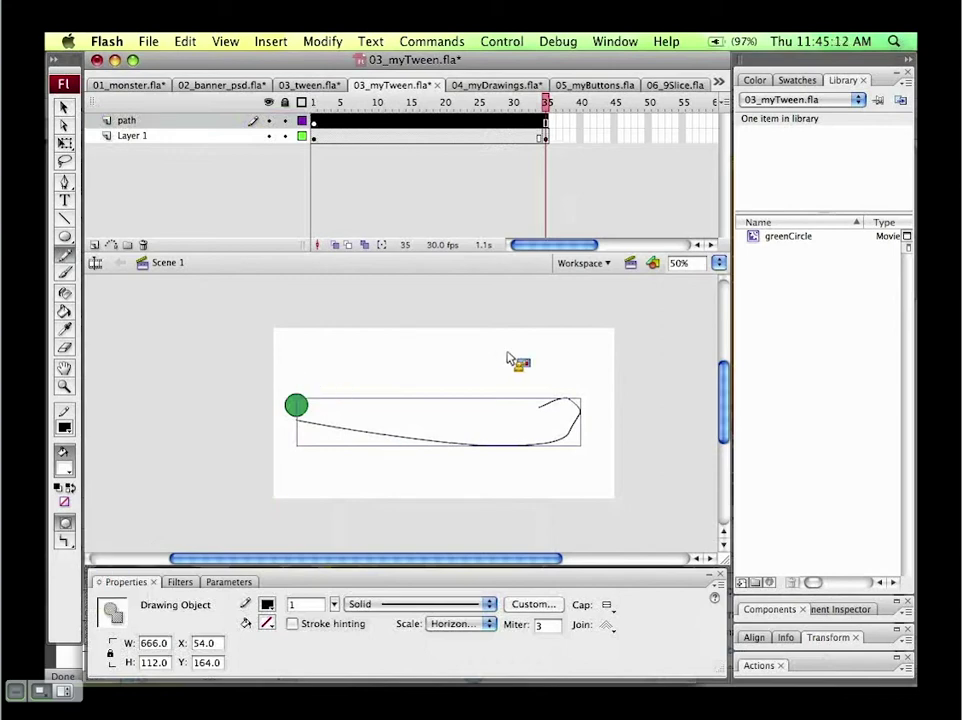
{"action": "left_click", "coordinate": [66, 541]}
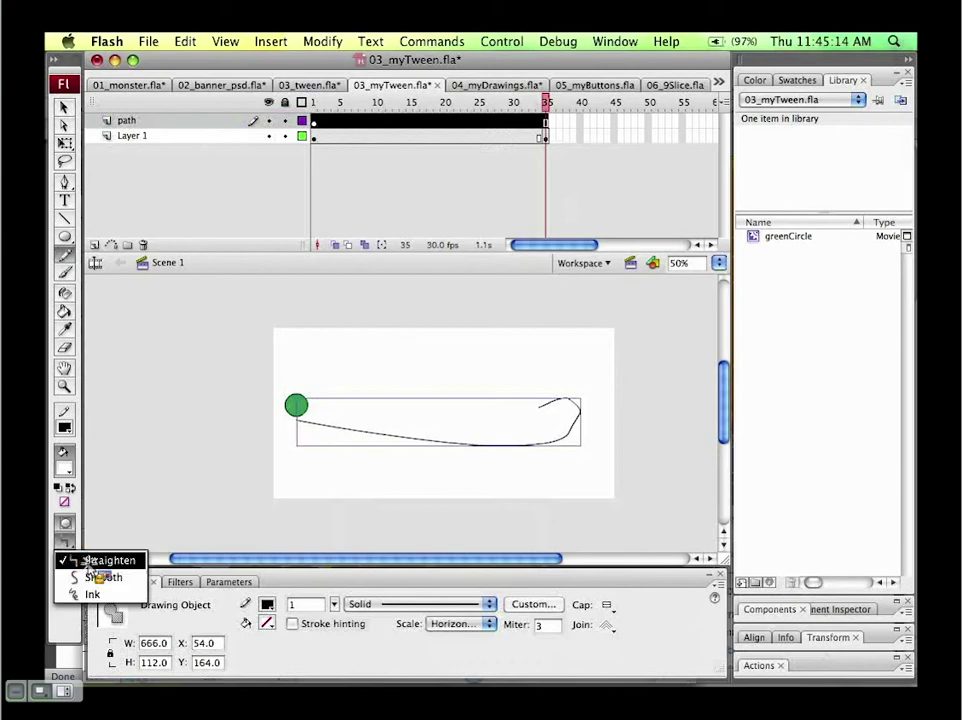
{"action": "left_click", "coordinate": [98, 577]}
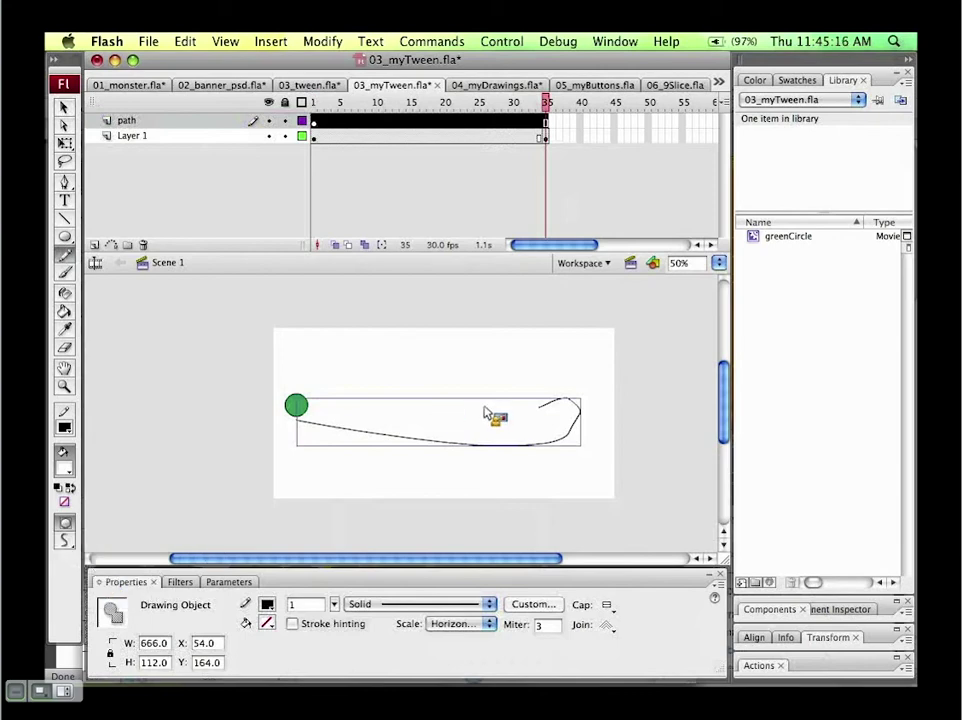
Step: Undo the hooked curve and redraw it with the Pencil in Smooth mode, about 738 by 72 px, starting just below the circle
{"action": "key", "text": "super+z"}
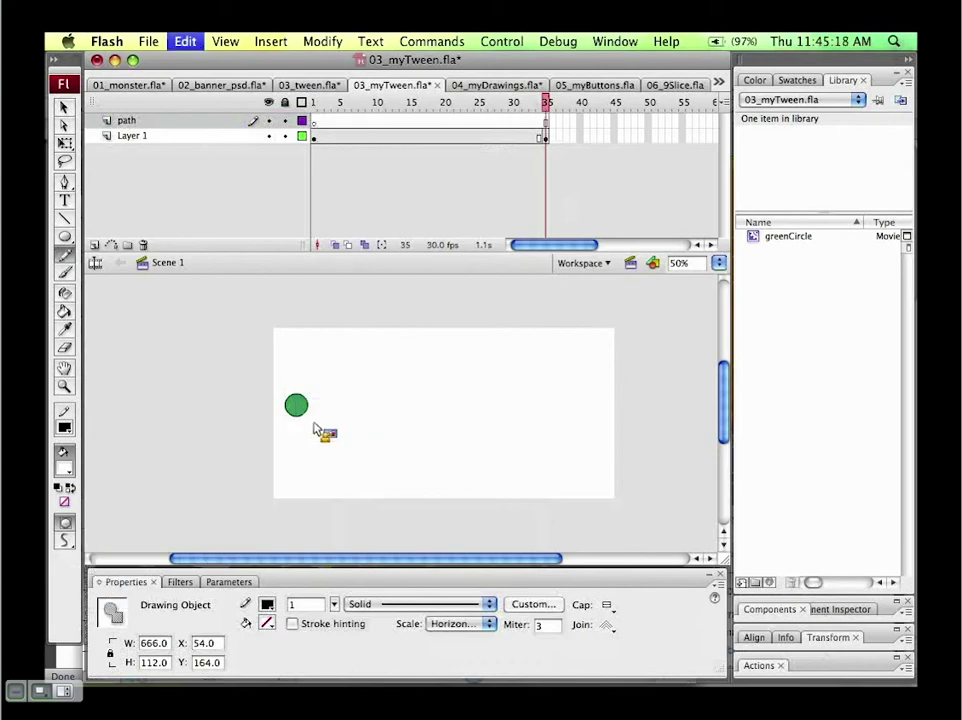
{"action": "mouse_move", "coordinate": [296, 425]}
{"action": "left_mouse_down"}
{"action": "mouse_move", "coordinate": [530, 438]}
{"action": "mouse_move", "coordinate": [611, 417]}
{"action": "mouse_move", "coordinate": [545, 410]}
{"action": "left_mouse_up"}
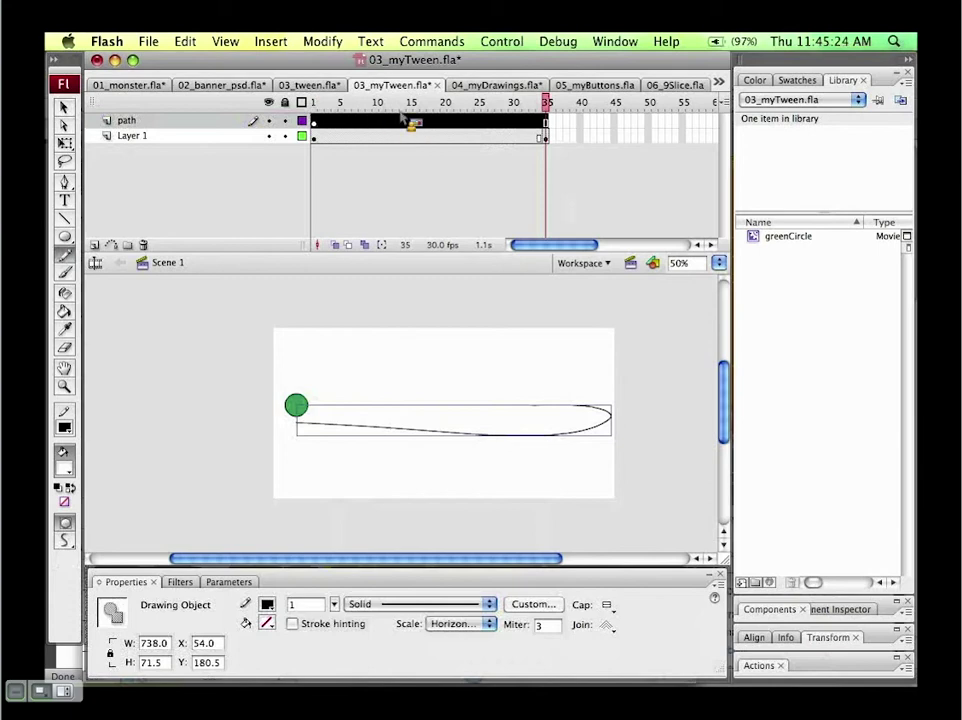
Step: Change the path layer's type to Guide in its layer properties
{"action": "left_click", "coordinate": [110, 121]}
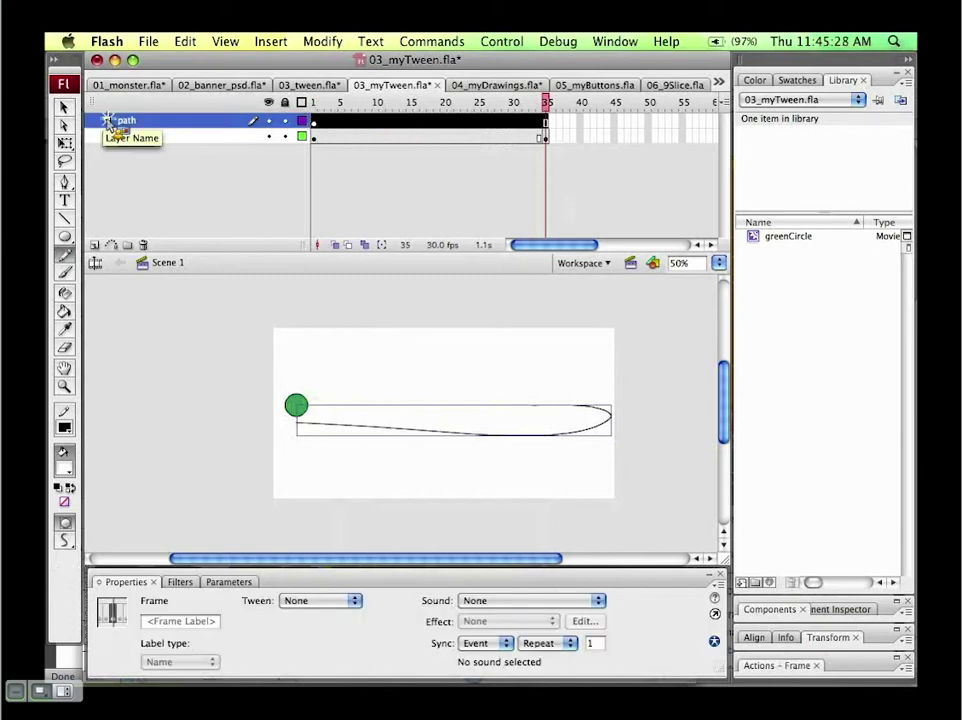
{"action": "double_click", "coordinate": [108, 121]}
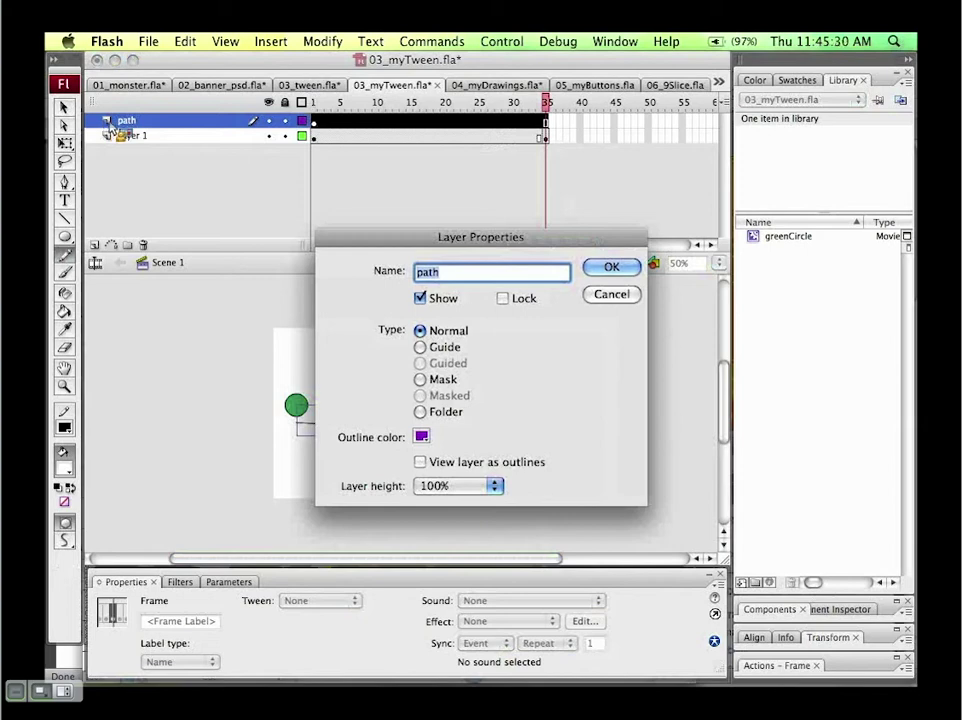
{"action": "left_click_drag", "start_coordinate": [386, 239], "coordinate": [350, 211]}
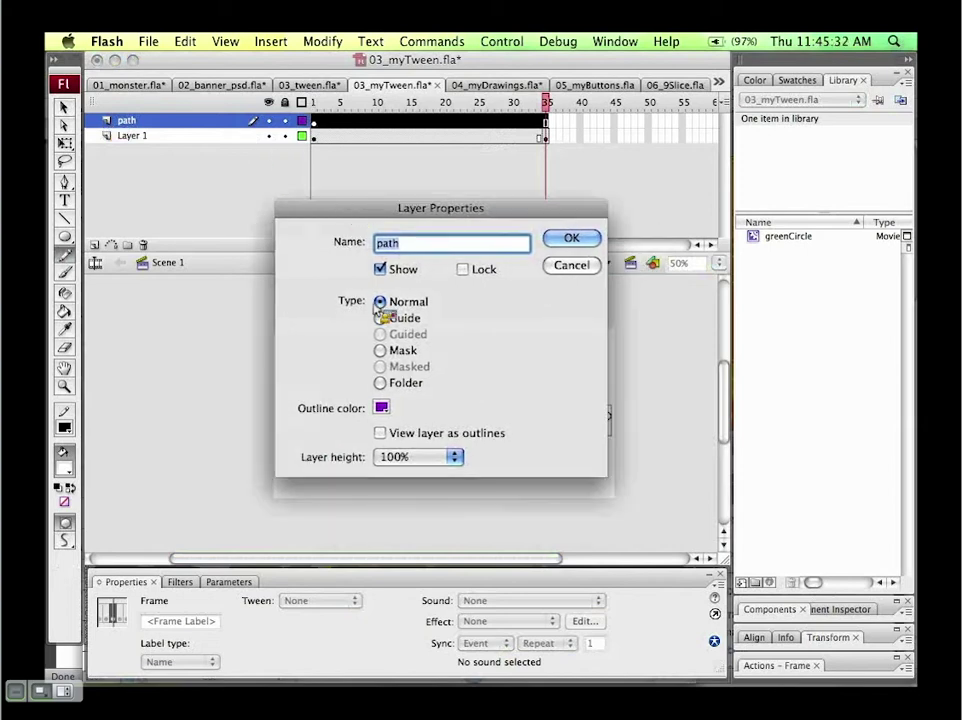
{"action": "left_click", "coordinate": [381, 319]}
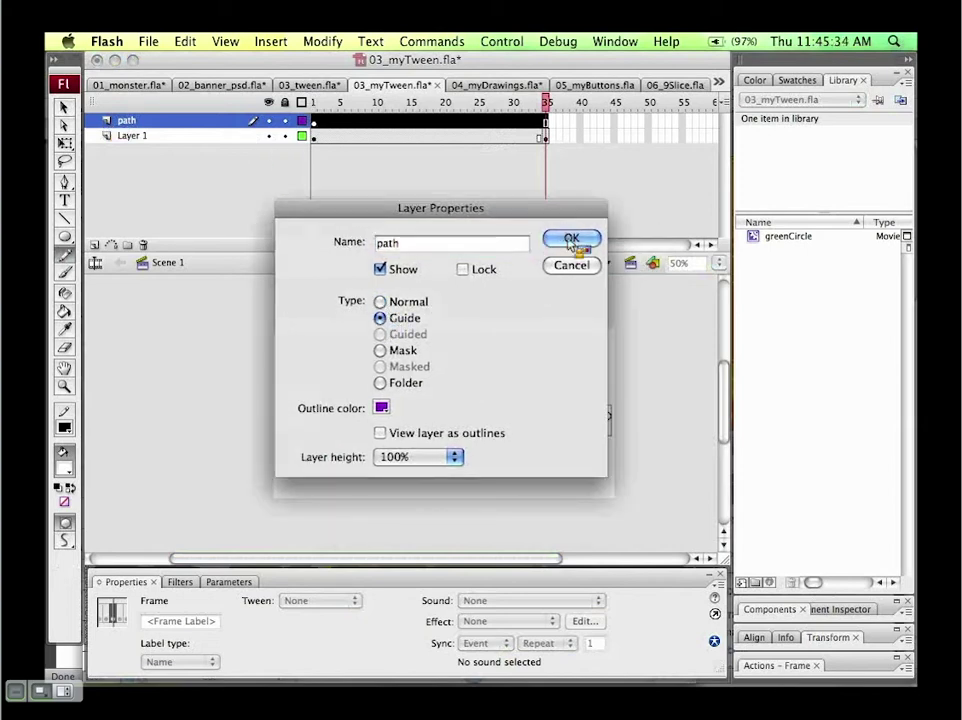
{"action": "left_click", "coordinate": [571, 242]}
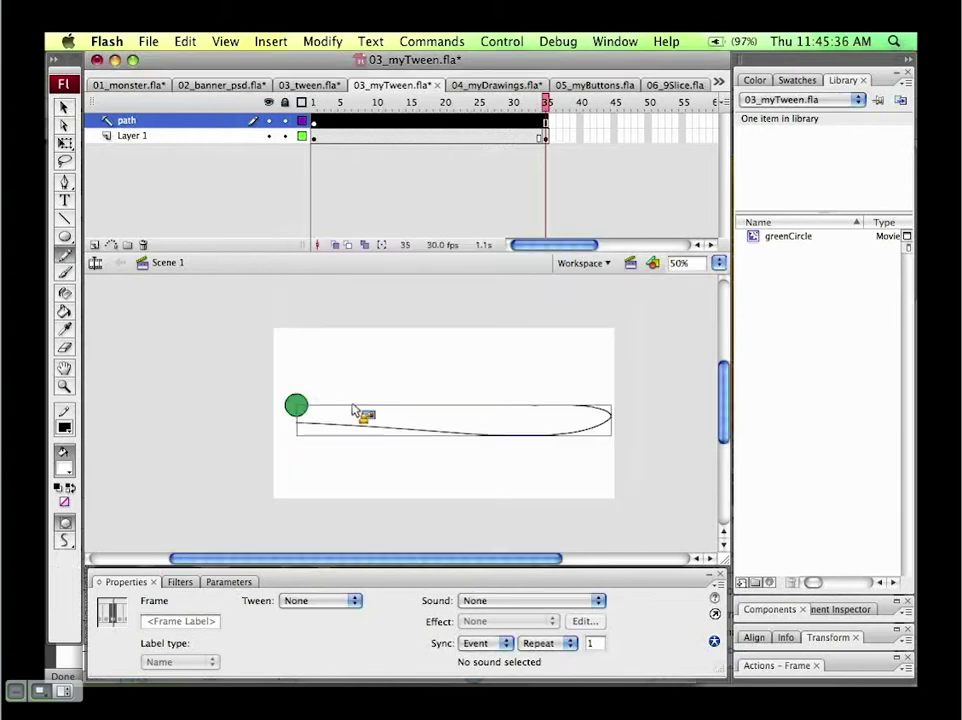
Step: Change Layer 1's type to Guided so that it follows the path layer
{"action": "left_click", "coordinate": [133, 140]}
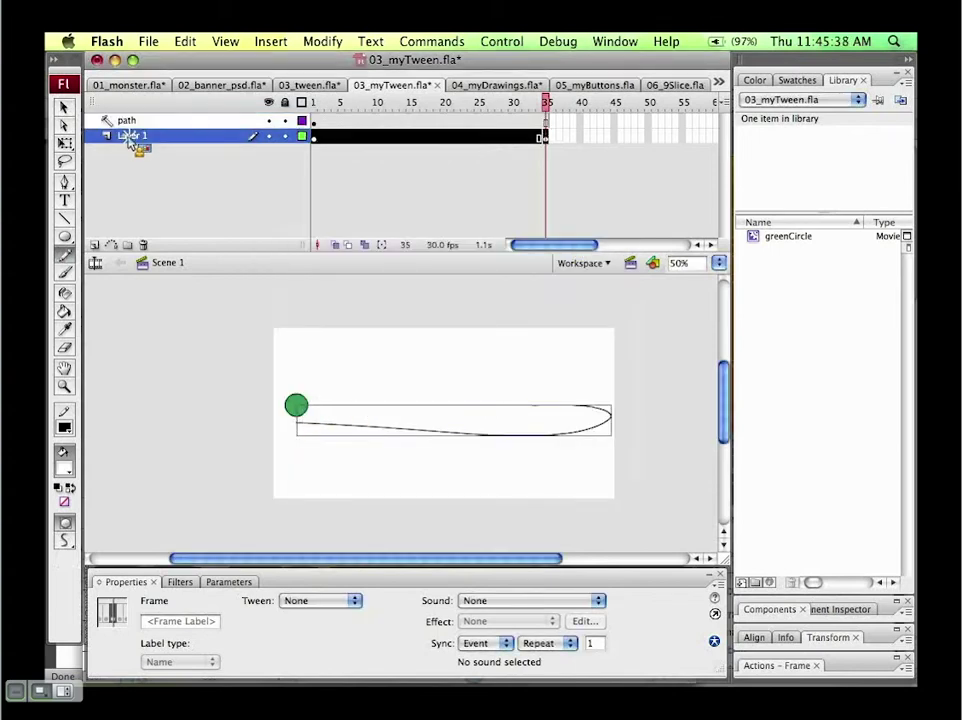
{"action": "double_click", "coordinate": [109, 139]}
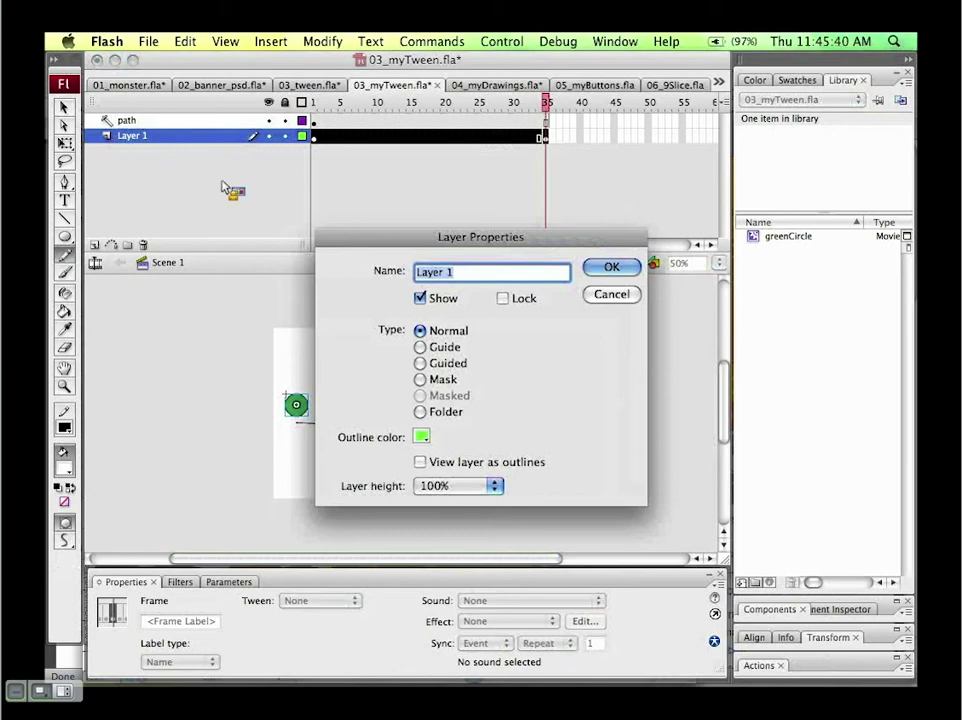
{"action": "left_click", "coordinate": [421, 364]}
{"action": "left_click", "coordinate": [612, 268]}
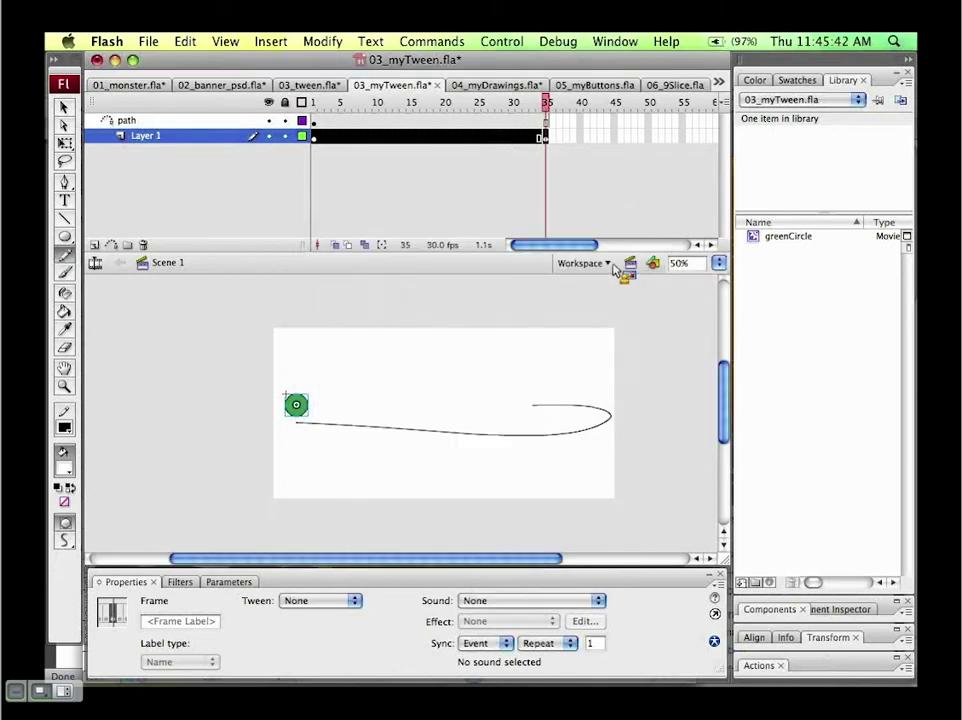
Step: At frame 1, snap the centre of the green circle onto the left start of the drawn path
{"action": "left_click_drag", "start_coordinate": [527, 117], "coordinate": [398, 204]}
{"action": "left_click", "coordinate": [298, 404]}
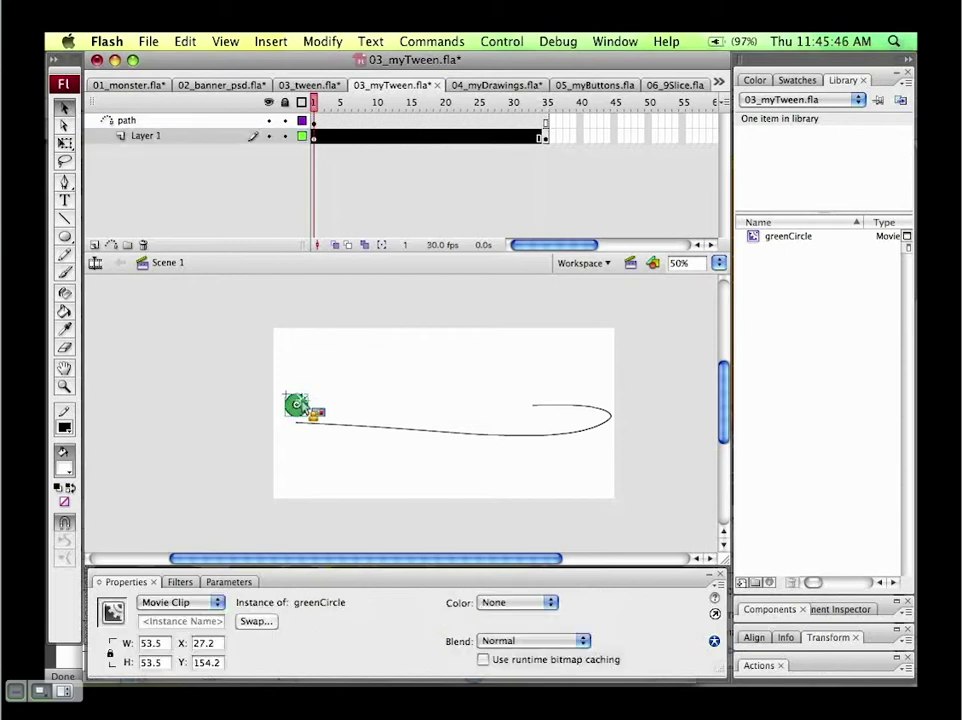
{"action": "left_click_drag", "start_coordinate": [304, 409], "coordinate": [310, 424]}
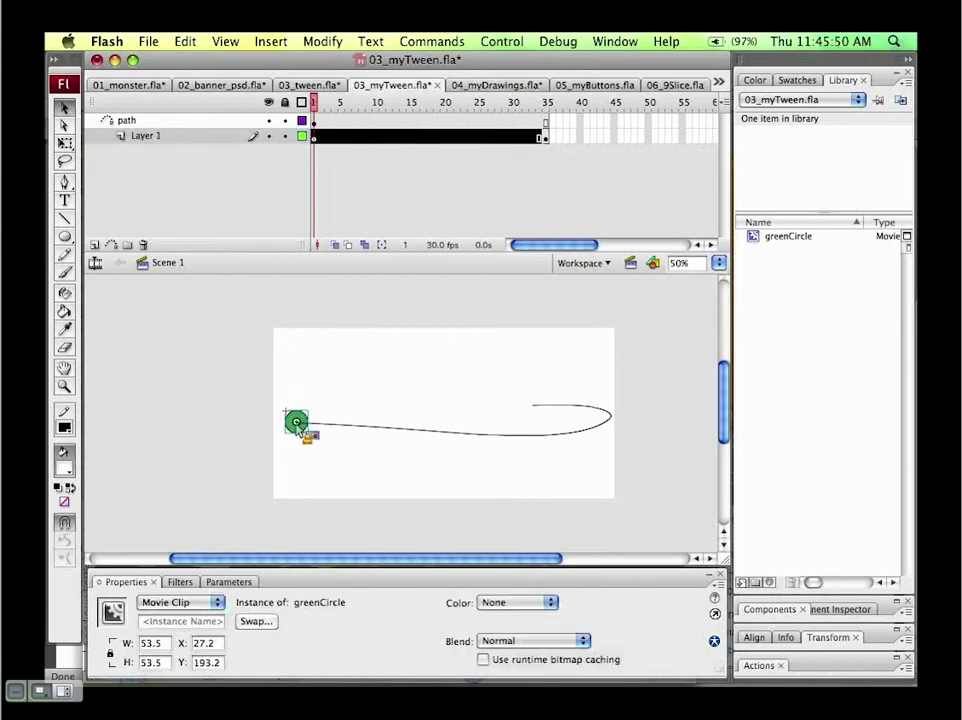
Step: At frame 35 of Layer 1, snap the green circle onto the inner end of the path's hook
{"action": "left_click", "coordinate": [245, 135]}
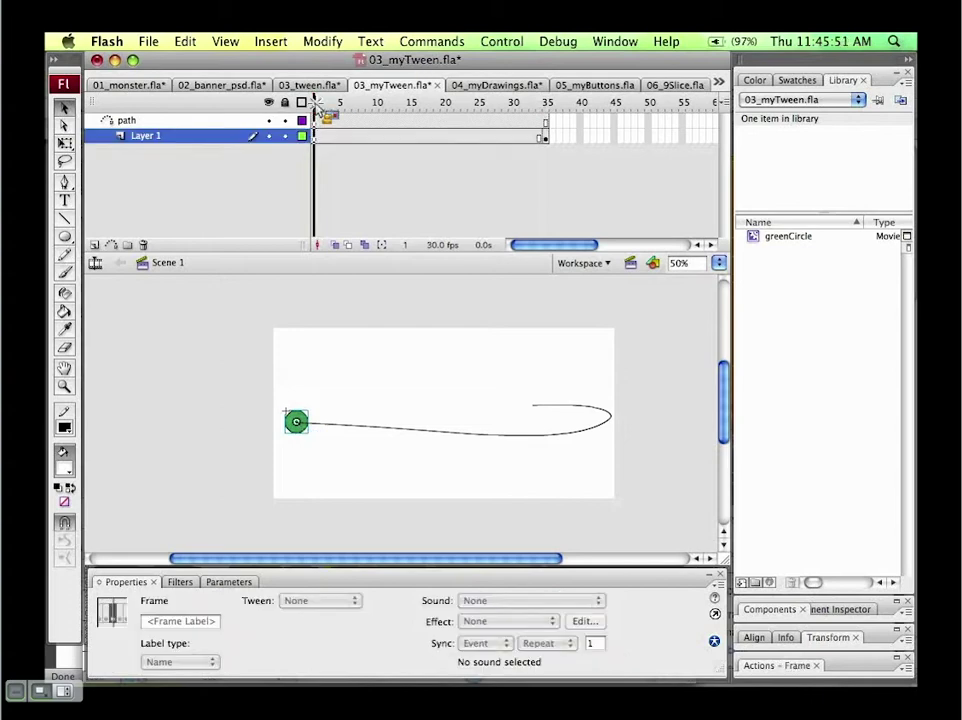
{"action": "left_click", "coordinate": [548, 106]}
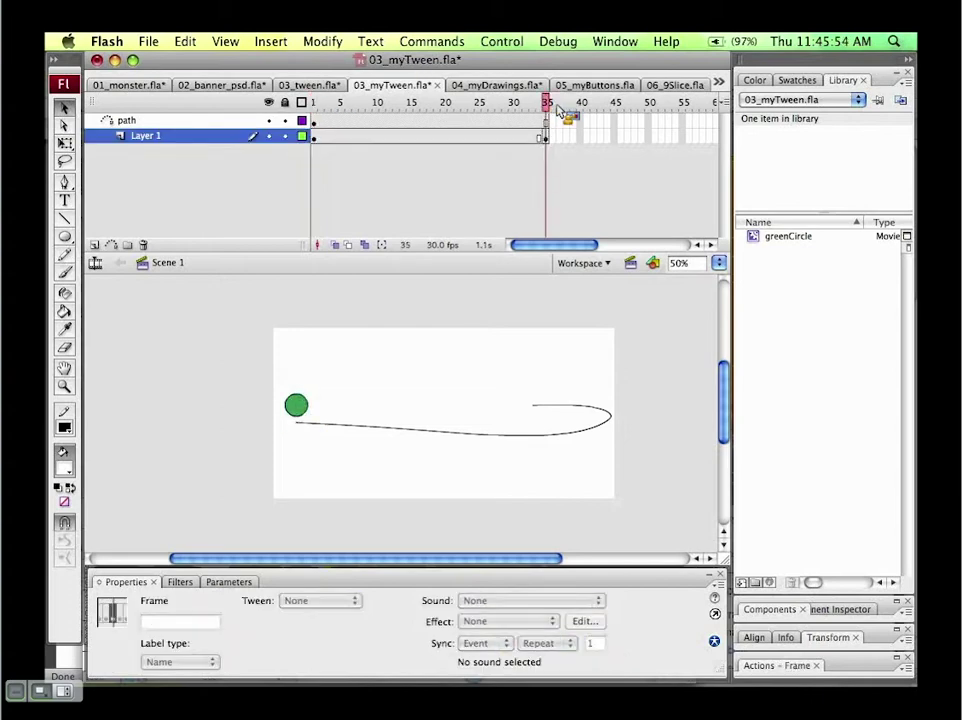
{"action": "left_click", "coordinate": [330, 402]}
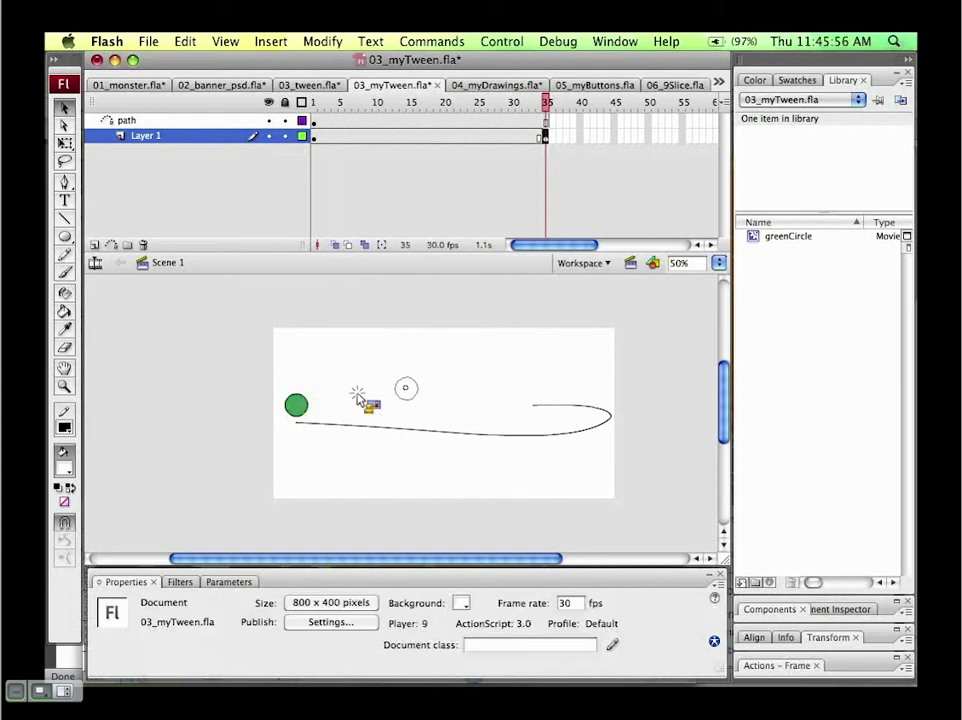
{"action": "left_click_drag", "start_coordinate": [358, 398], "coordinate": [533, 404]}
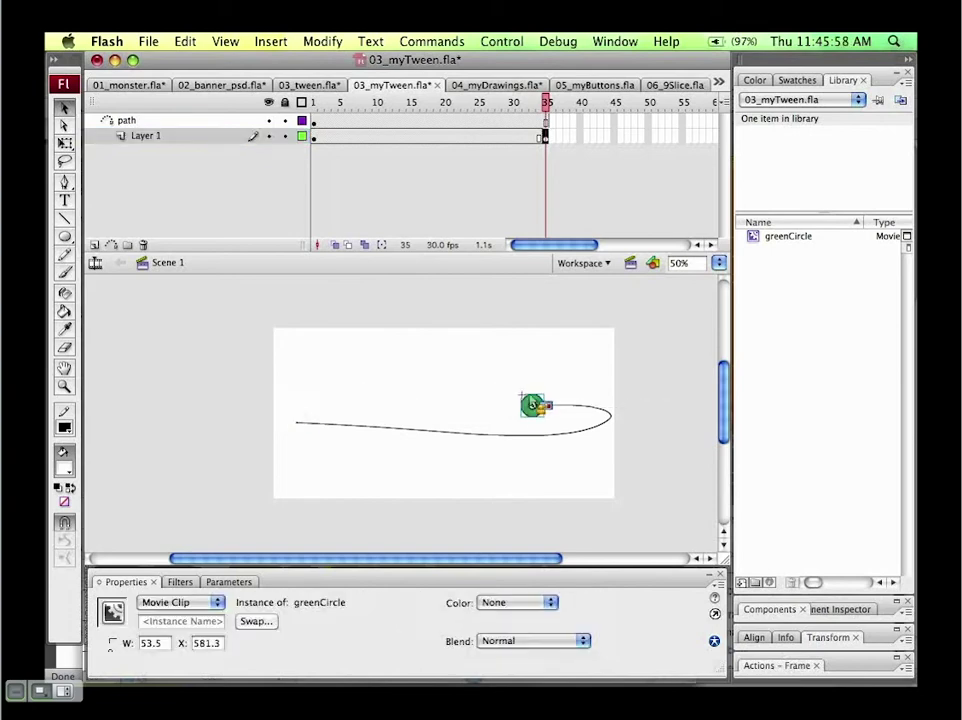
Step: Insert a keyframe at frame 35 of the path layer
{"action": "mouse_move", "coordinate": [553, 109]}
{"action": "left_mouse_down"}
{"action": "mouse_move", "coordinate": [530, 113]}
{"action": "mouse_move", "coordinate": [546, 120]}
{"action": "left_mouse_up"}
{"action": "left_click", "coordinate": [545, 121]}
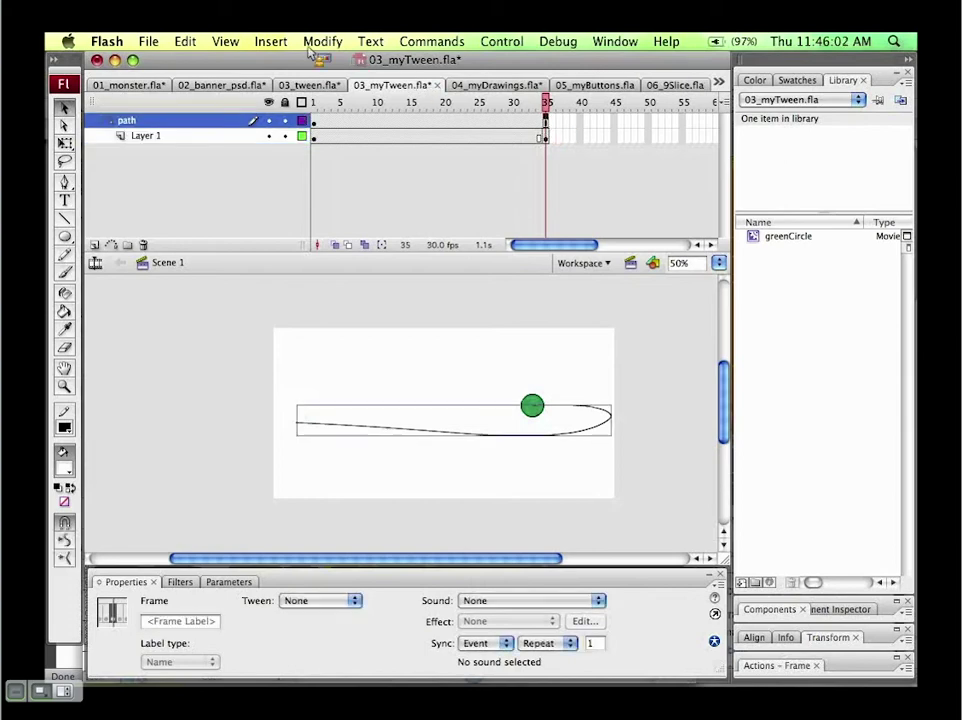
{"action": "left_click", "coordinate": [271, 41]}
{"action": "mouse_move", "coordinate": [285, 89]}
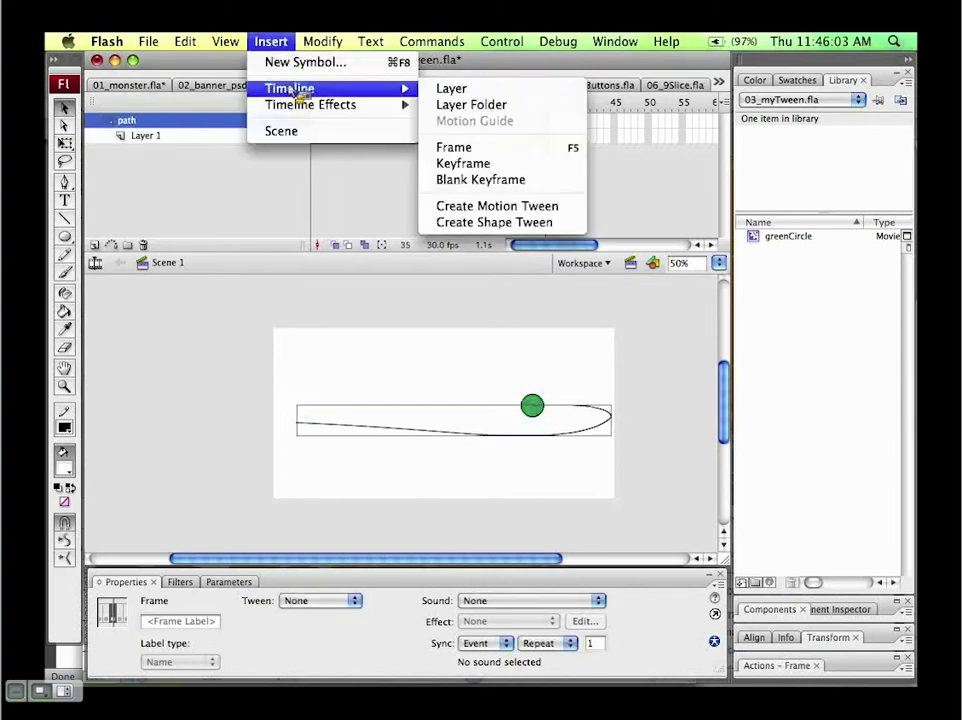
{"action": "left_click", "coordinate": [490, 165]}
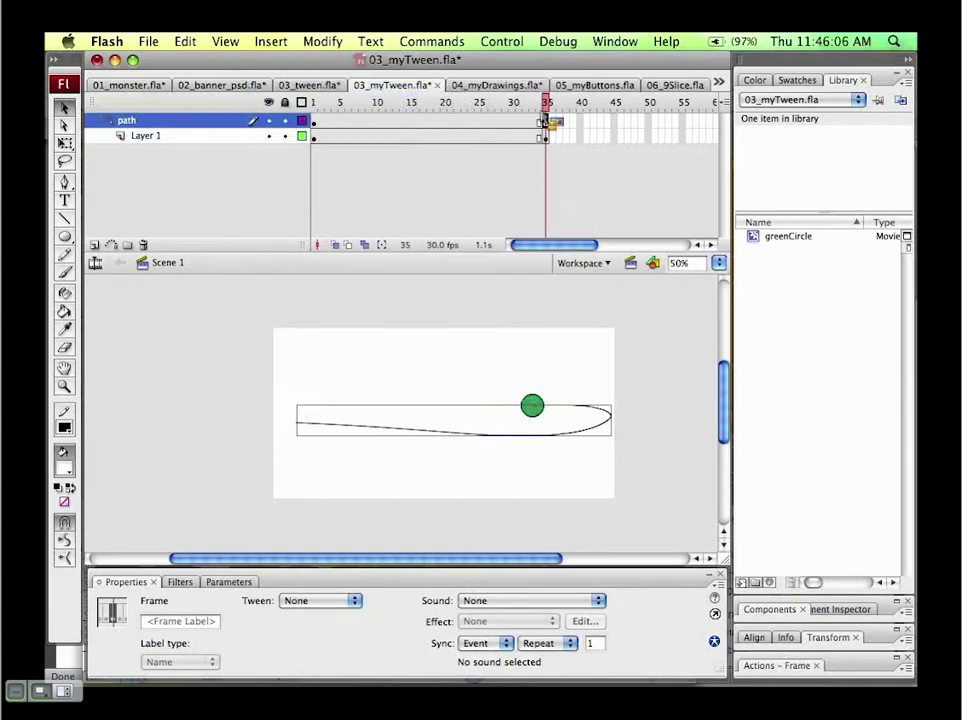
Step: Scrub through the timeline to check the circle's movement between frames 1 and 35, and select the circle
{"action": "left_click_drag", "start_coordinate": [554, 107], "coordinate": [398, 138]}
{"action": "left_click_drag", "start_coordinate": [373, 60], "coordinate": [340, 240]}
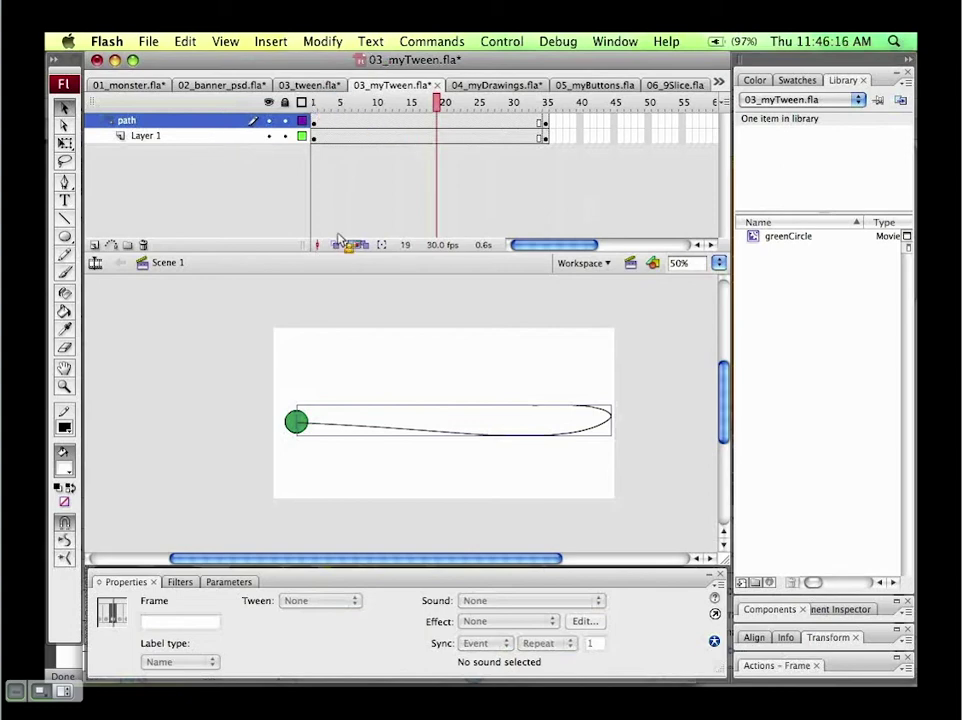
{"action": "left_click_drag", "start_coordinate": [355, 119], "coordinate": [352, 150]}
{"action": "left_click_drag", "start_coordinate": [270, 125], "coordinate": [292, 435]}
{"action": "left_click", "coordinate": [296, 421]}
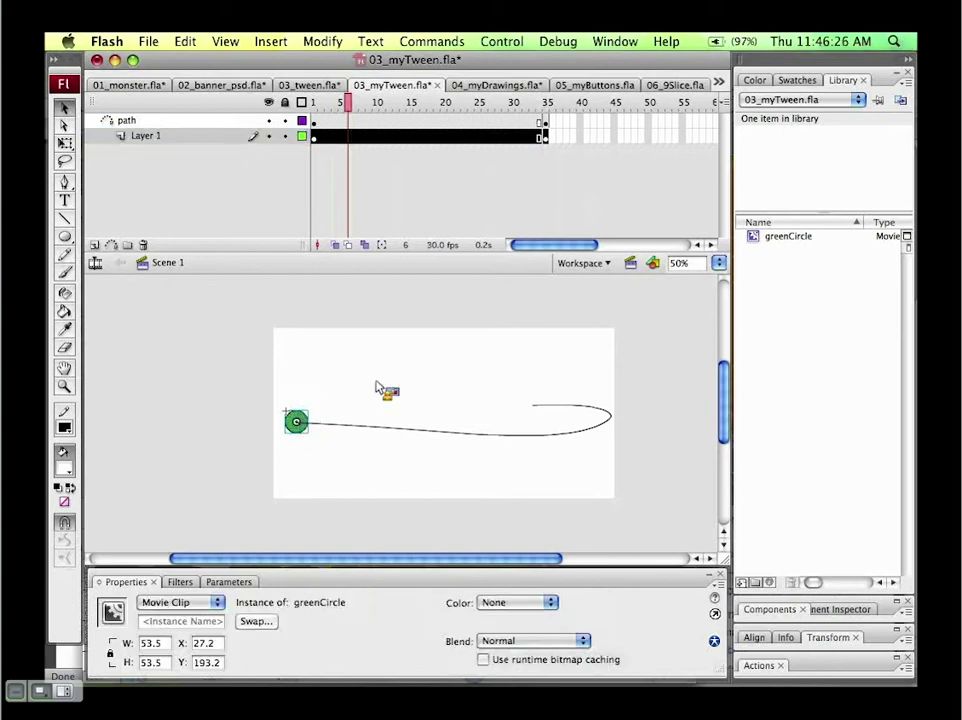
Step: In 03_tween.fla, preview the finished animation and copy the motion of the tween on Layer 1
{"action": "left_click", "coordinate": [312, 86]}
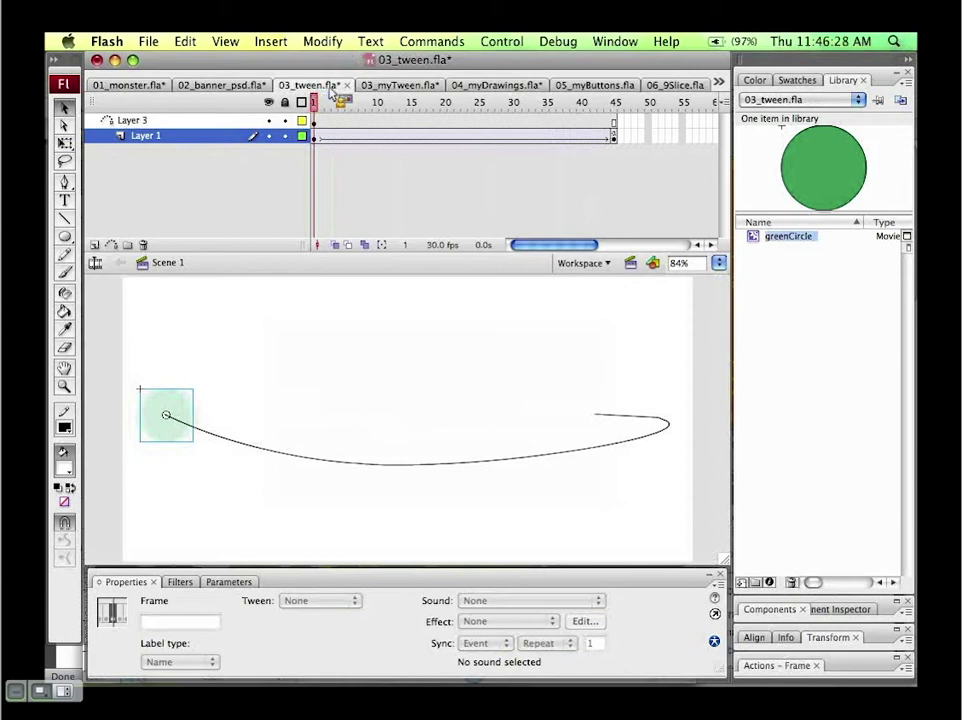
{"action": "left_click_drag", "start_coordinate": [316, 115], "coordinate": [307, 172]}
{"action": "left_click_drag", "start_coordinate": [360, 108], "coordinate": [316, 127]}
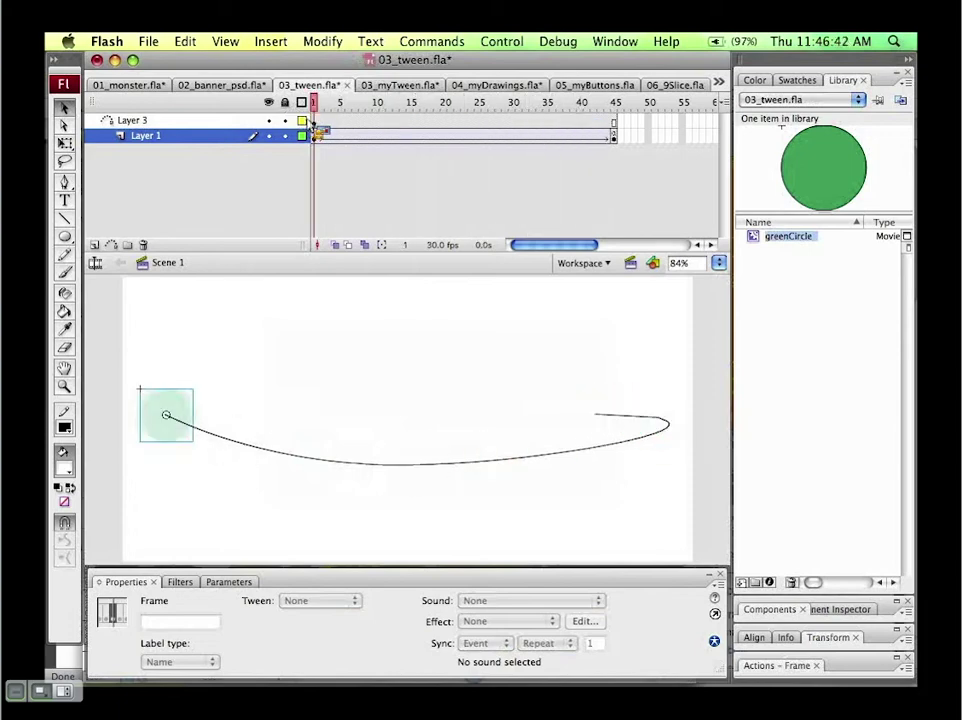
{"action": "double_click", "coordinate": [232, 145]}
{"action": "left_click", "coordinate": [325, 147]}
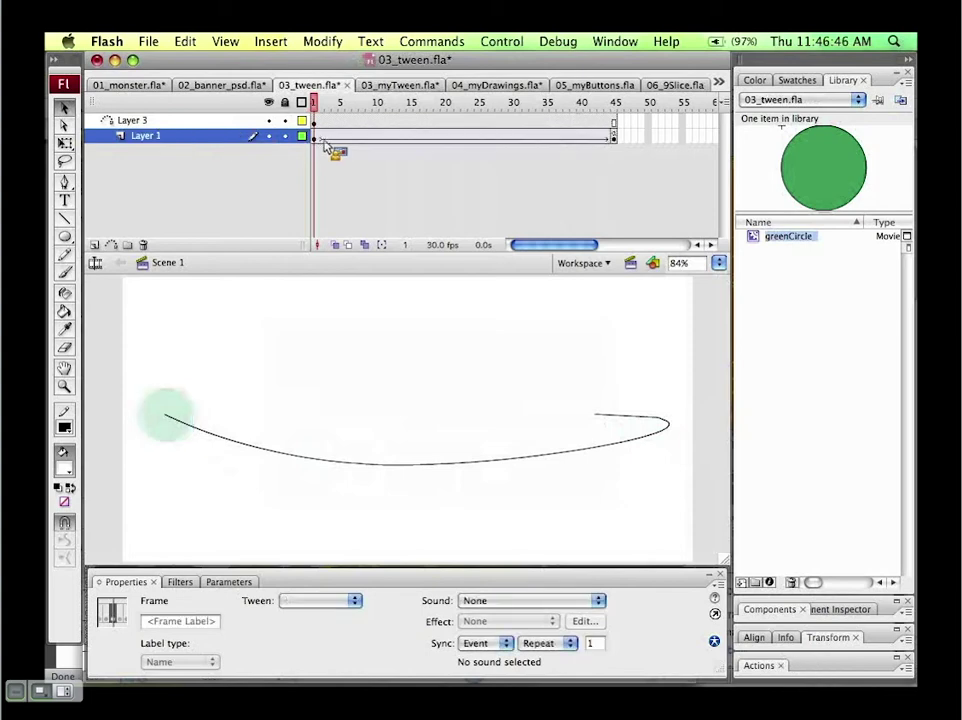
{"action": "left_click", "coordinate": [330, 139]}
{"action": "right_click", "coordinate": [330, 142]}
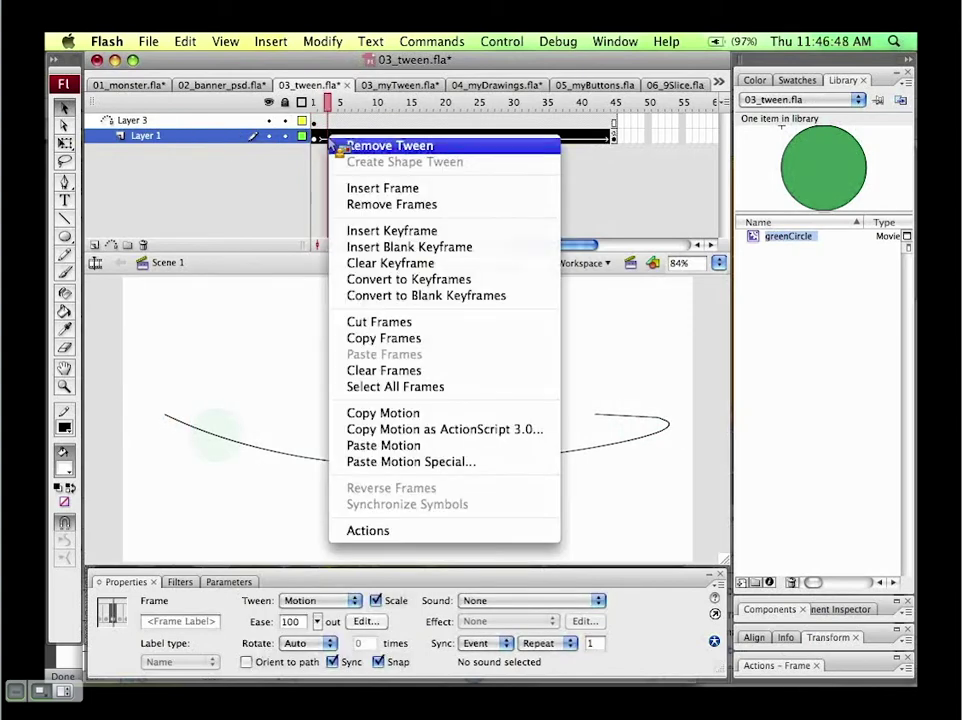
{"action": "left_click", "coordinate": [407, 413]}
Step: In 02_banner_psd.fla, convert the red can bitmap beside the Get Energy! text into a movie clip symbol named redcan
{"action": "left_click", "coordinate": [224, 86]}
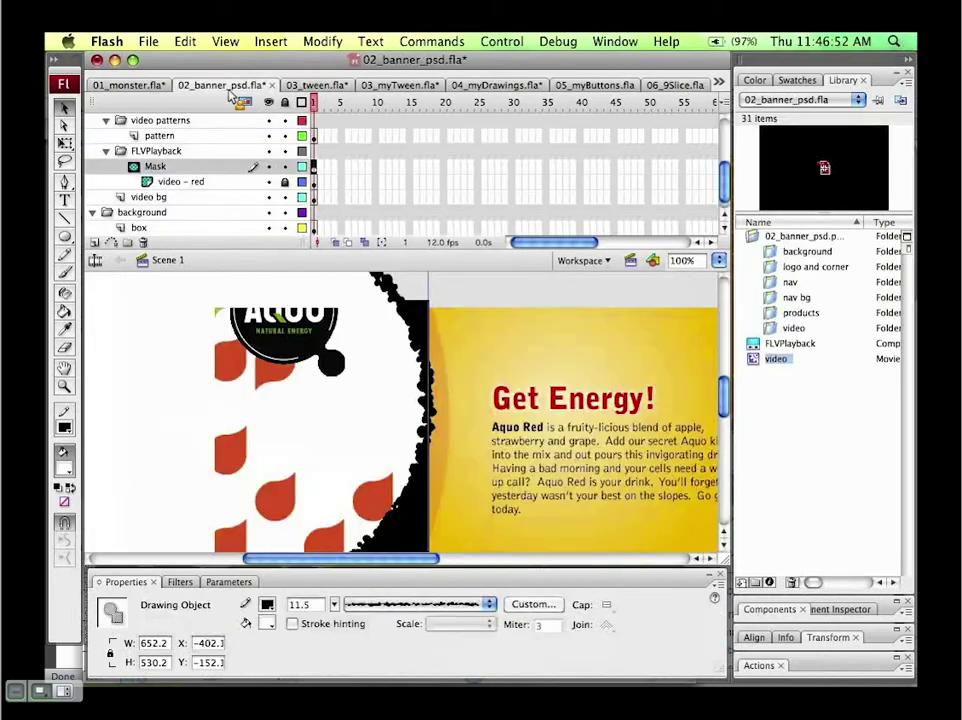
{"action": "left_click_drag", "start_coordinate": [412, 566], "coordinate": [469, 564]}
{"action": "left_click", "coordinate": [623, 383]}
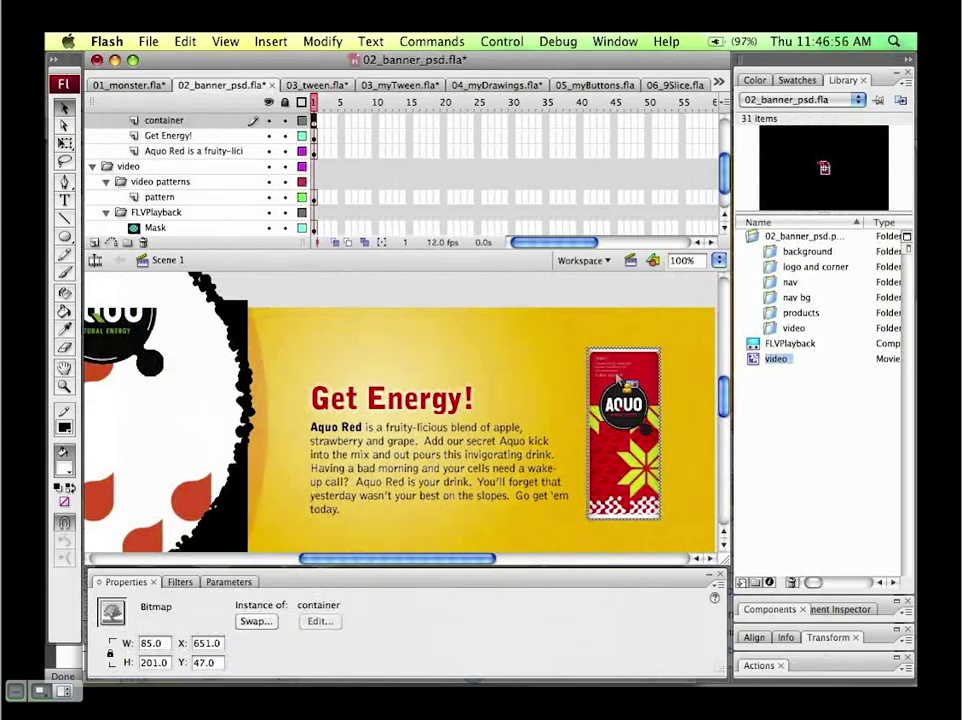
{"action": "left_click", "coordinate": [324, 42]}
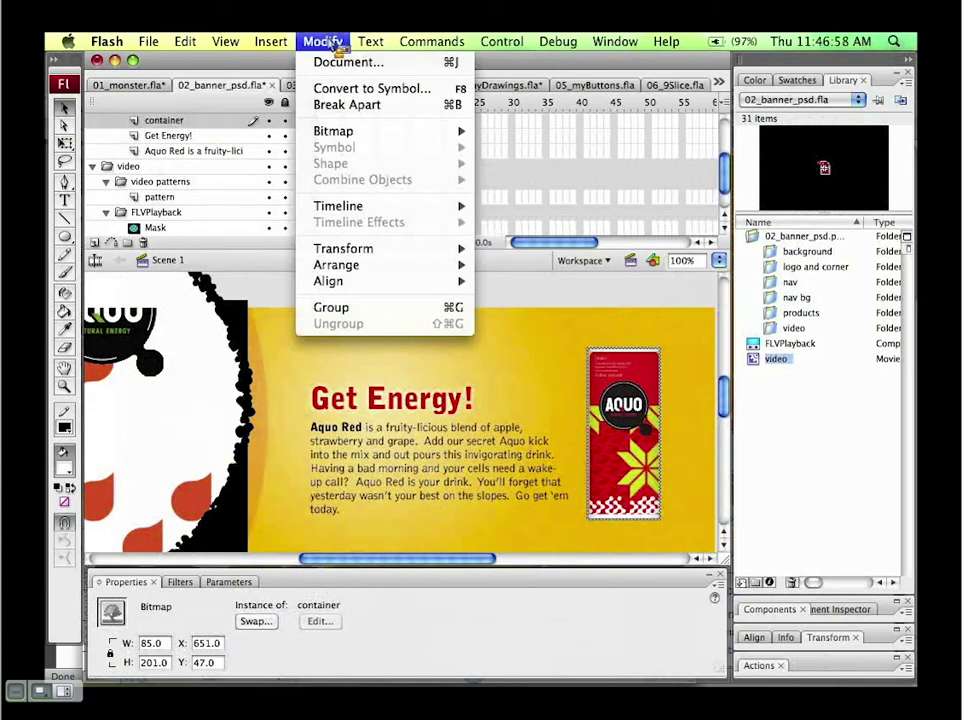
{"action": "left_click", "coordinate": [365, 90]}
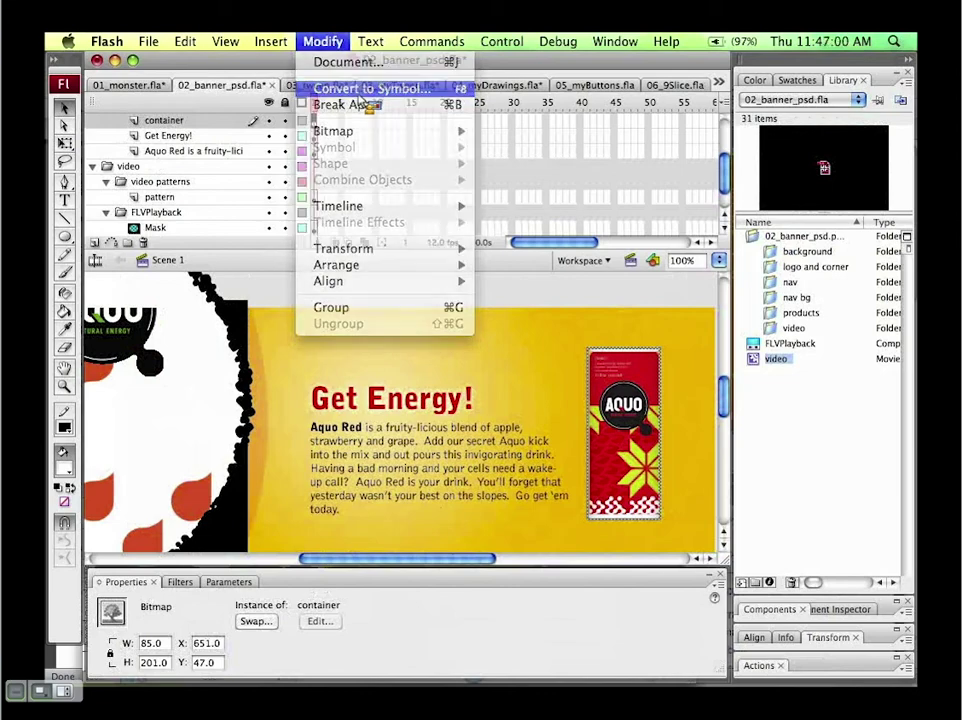
{"action": "type", "text": "redcan"}
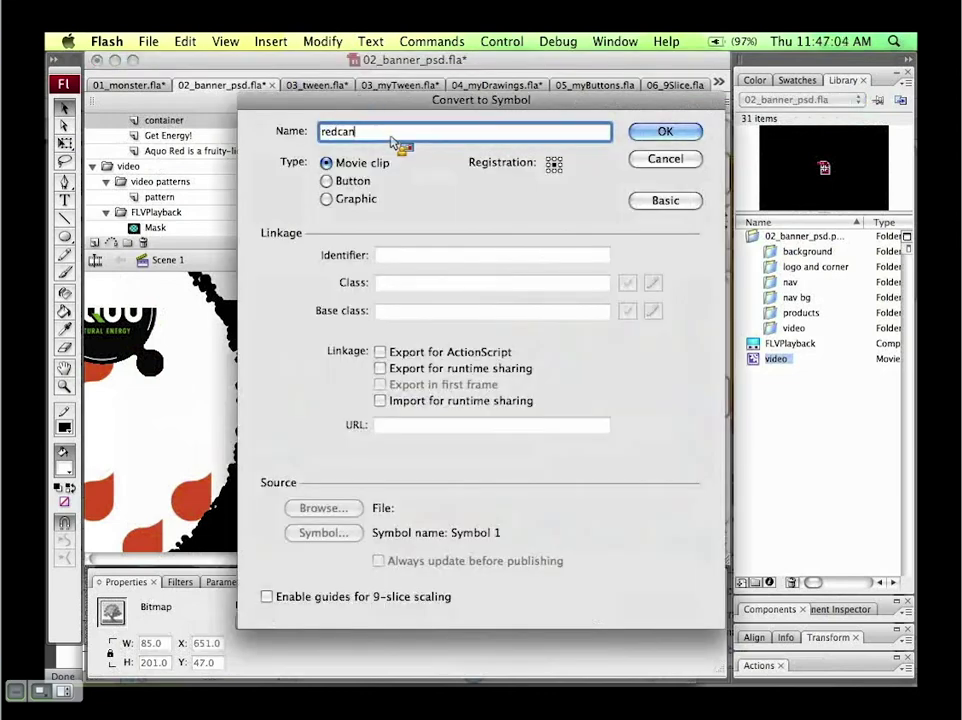
{"action": "key", "text": "Return"}
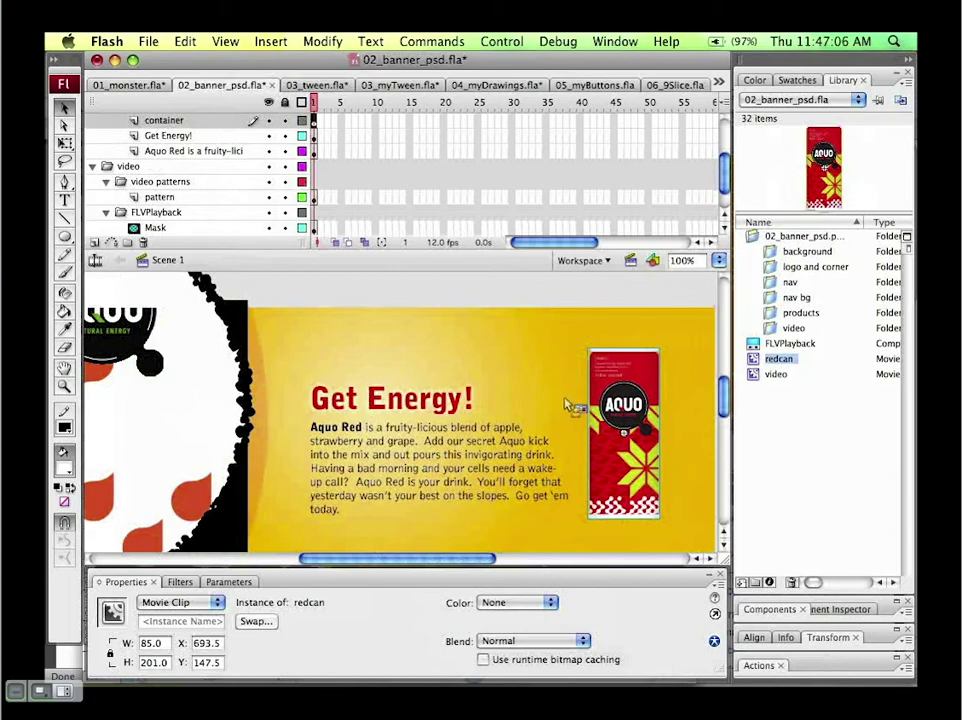
Step: Move the red can onto the orange-drop area of the banner, at about X 138, Y 145, and paste the copied motion onto it
{"action": "key", "text": "super+minus"}
{"action": "left_click_drag", "start_coordinate": [510, 400], "coordinate": [272, 394]}
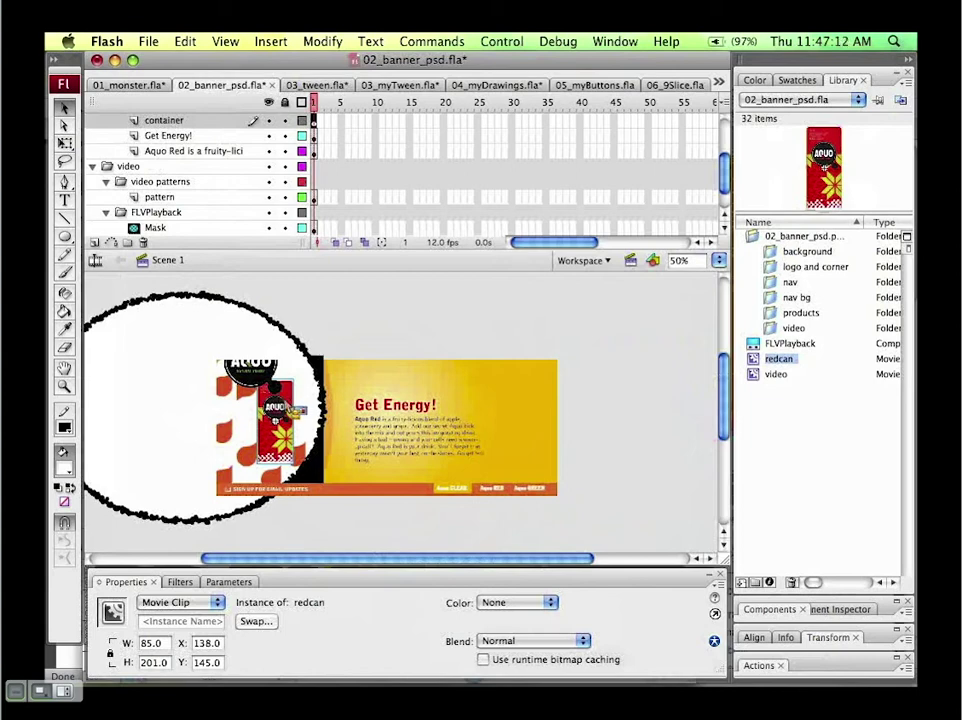
{"action": "right_click", "coordinate": [296, 407]}
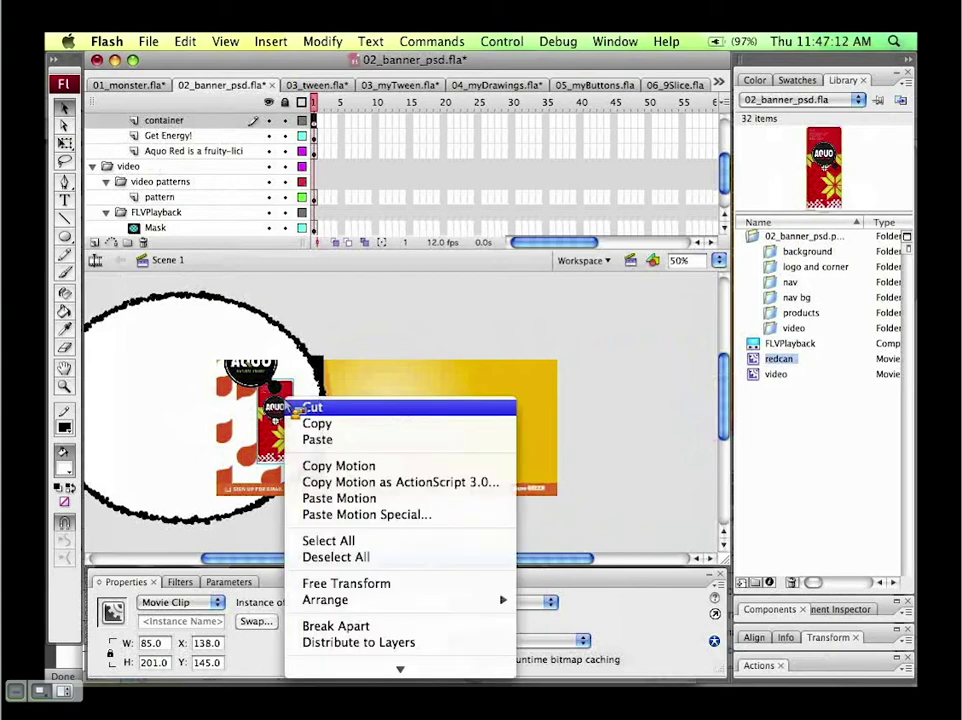
{"action": "left_click", "coordinate": [354, 511]}
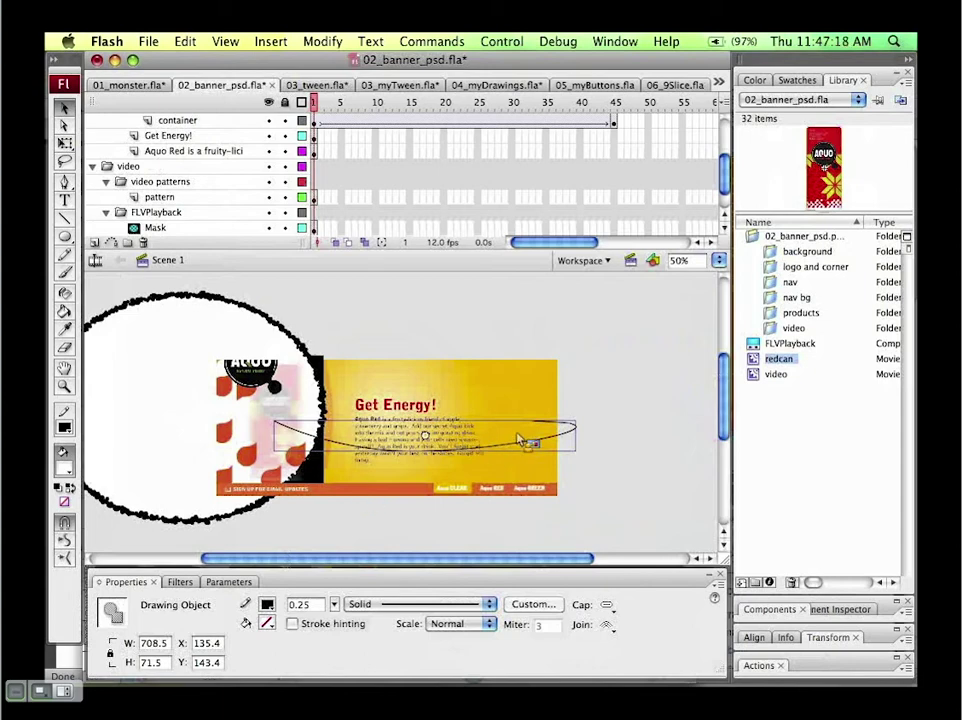
Step: Scrub through the opening frames to check the can's pasted motion, and undo the paste
{"action": "left_click", "coordinate": [328, 107]}
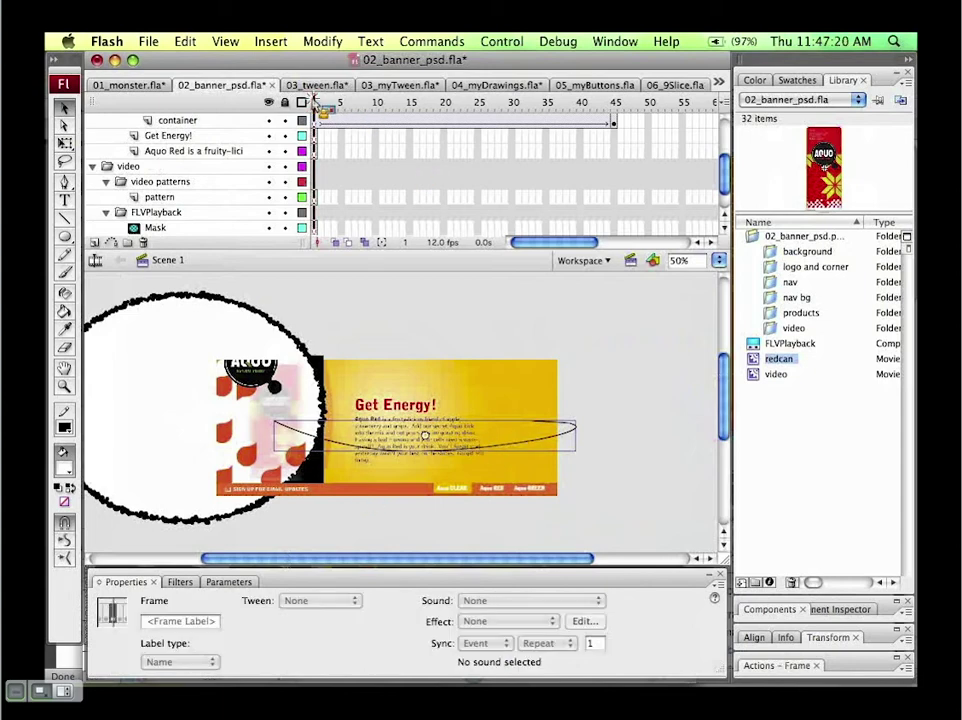
{"action": "left_click_drag", "start_coordinate": [328, 107], "coordinate": [370, 105]}
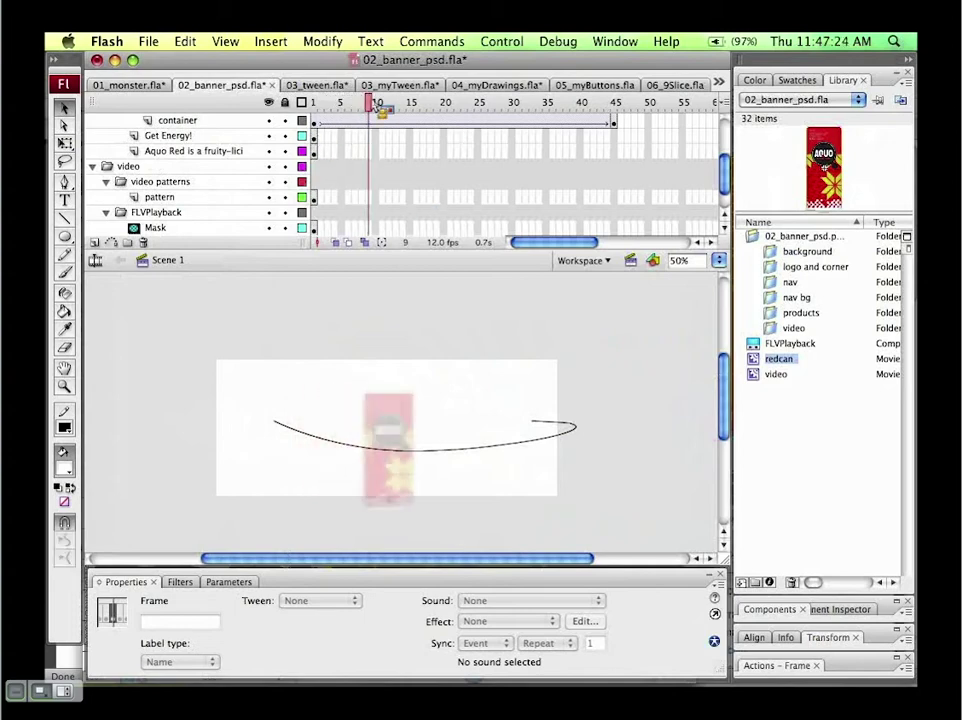
{"action": "mouse_move", "coordinate": [375, 108]}
{"action": "left_mouse_down"}
{"action": "mouse_move", "coordinate": [600, 88]}
{"action": "mouse_move", "coordinate": [303, 101]}
{"action": "mouse_move", "coordinate": [590, 118]}
{"action": "mouse_move", "coordinate": [338, 113]}
{"action": "mouse_move", "coordinate": [374, 146]}
{"action": "mouse_move", "coordinate": [333, 146]}
{"action": "left_mouse_up"}
{"action": "left_click", "coordinate": [318, 119]}
Step: Reposition the redcan instance at about X 104.5, Y 167.1 within the orange-drop area
{"action": "left_click", "coordinate": [294, 410]}
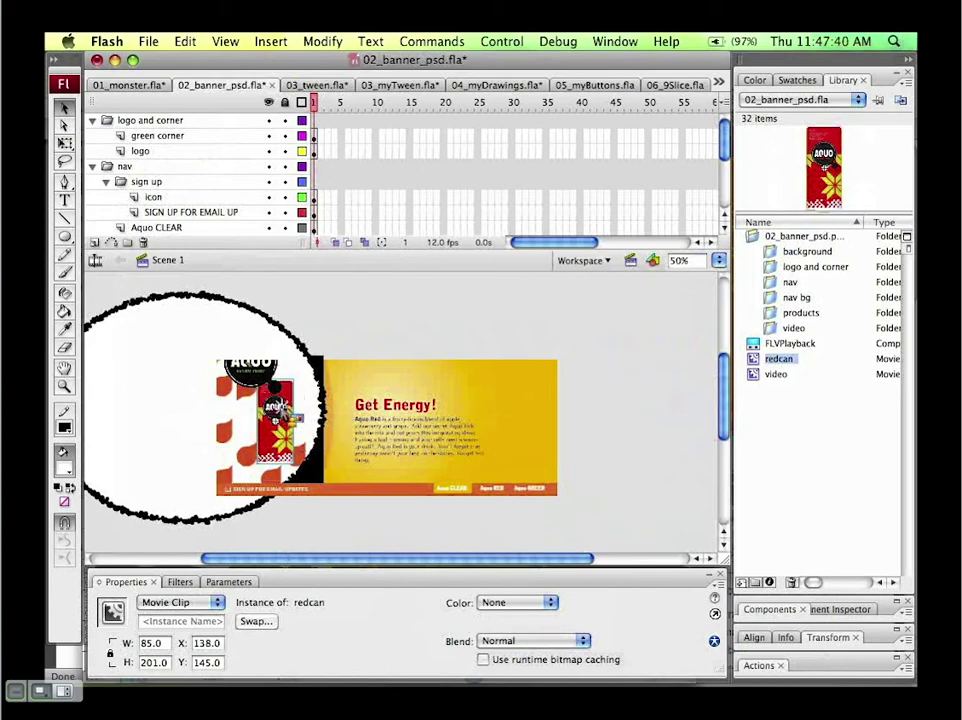
{"action": "left_click", "coordinate": [280, 410]}
{"action": "left_click_drag", "start_coordinate": [275, 410], "coordinate": [262, 420]}
Step: Apply Paste Motion Special to the red can with all properties, overriding the target's scale and its rotation and skew
{"action": "right_click", "coordinate": [270, 410]}
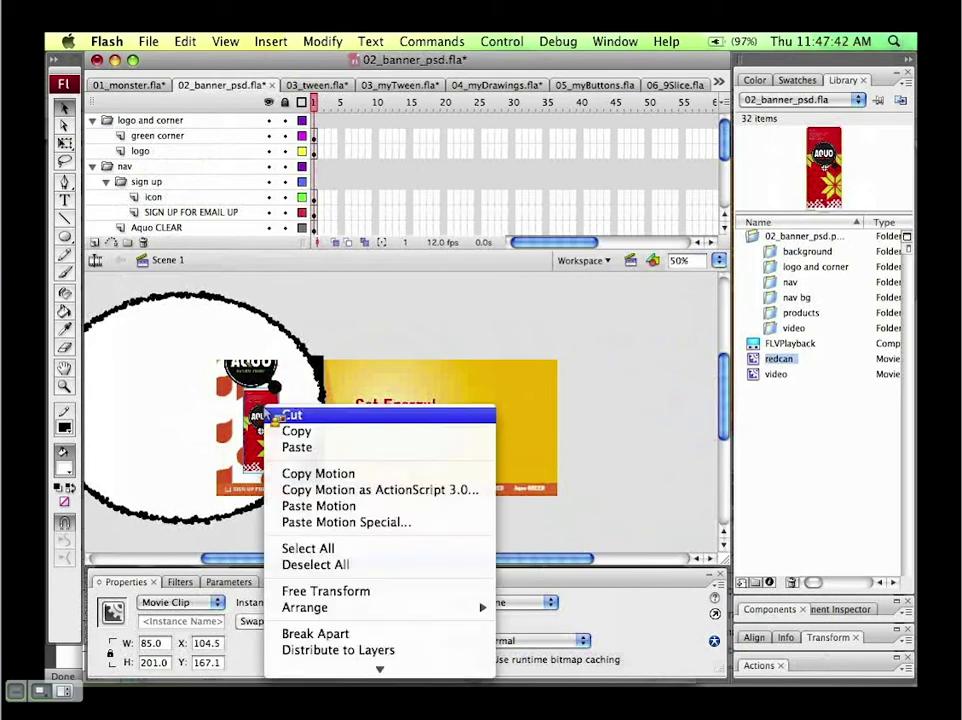
{"action": "left_click", "coordinate": [358, 522]}
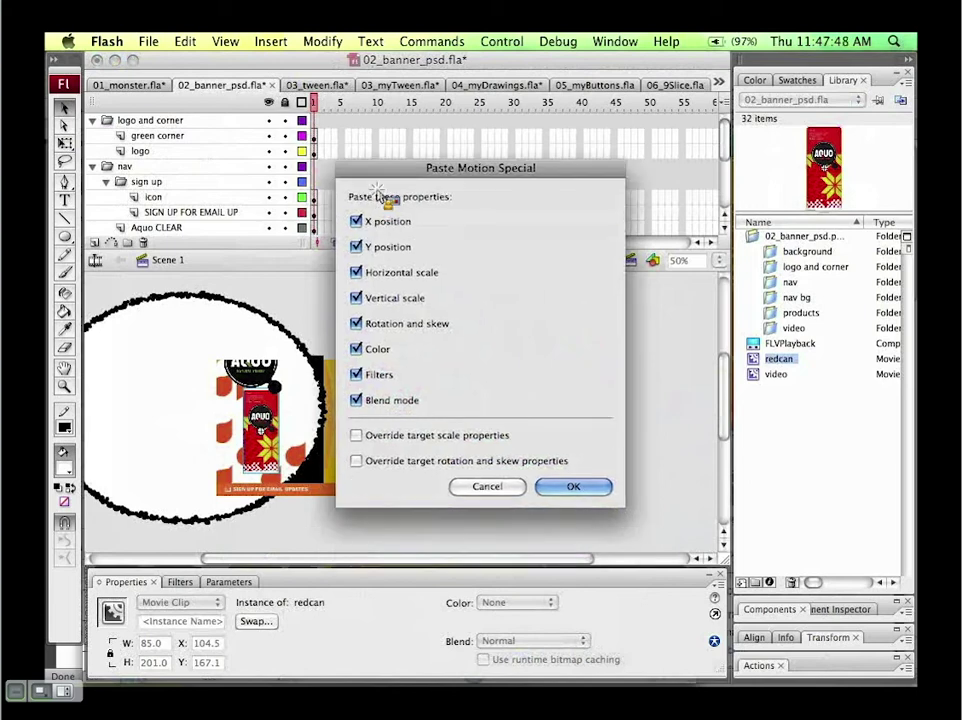
{"action": "left_click", "coordinate": [380, 436]}
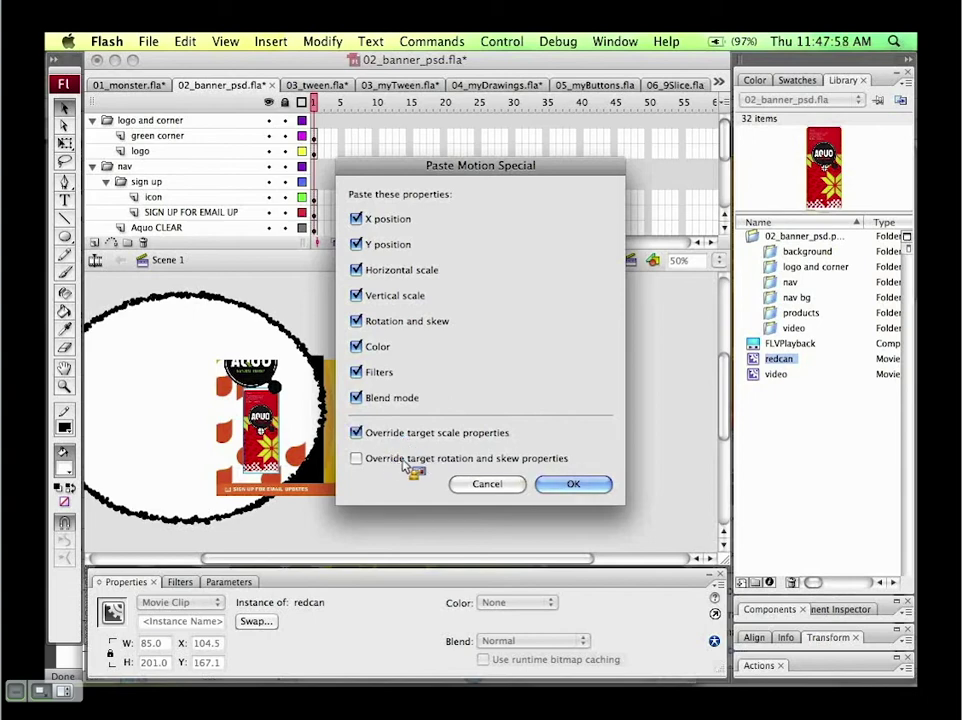
{"action": "left_click", "coordinate": [408, 462]}
{"action": "left_click", "coordinate": [572, 484]}
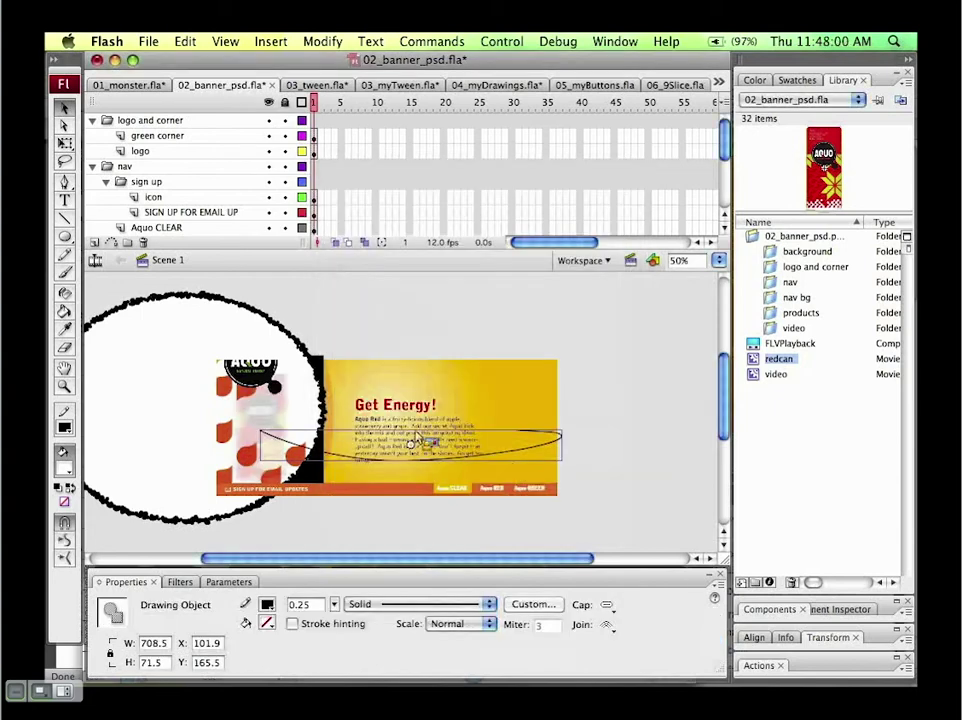
Step: Scrub the first few frames to preview the specially pasted motion, and undo that paste
{"action": "left_click", "coordinate": [340, 103]}
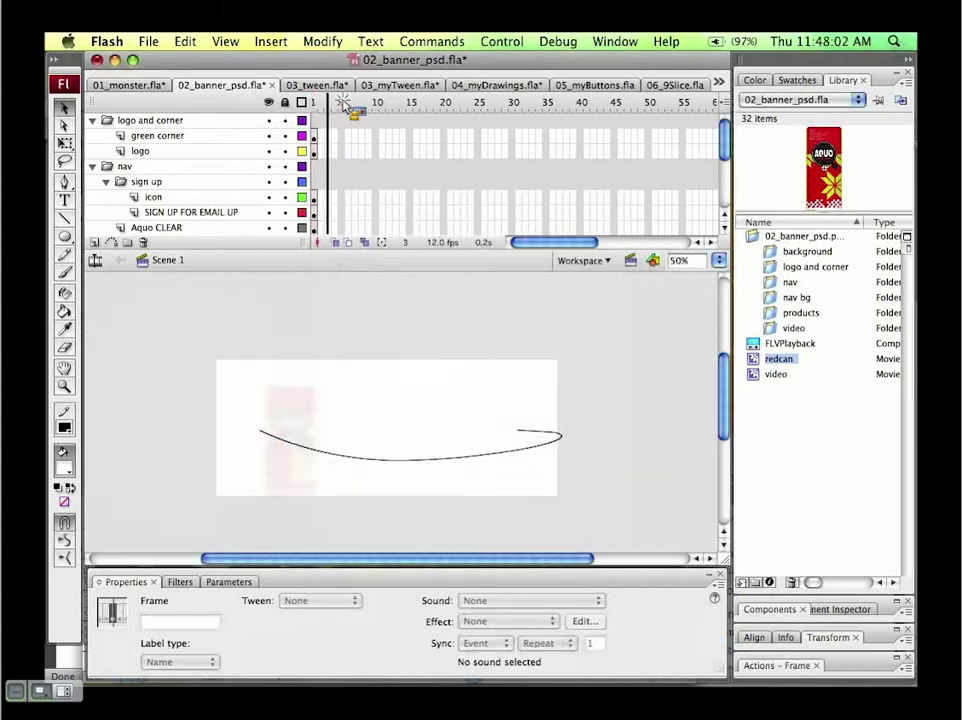
{"action": "left_click_drag", "start_coordinate": [344, 107], "coordinate": [253, 104]}
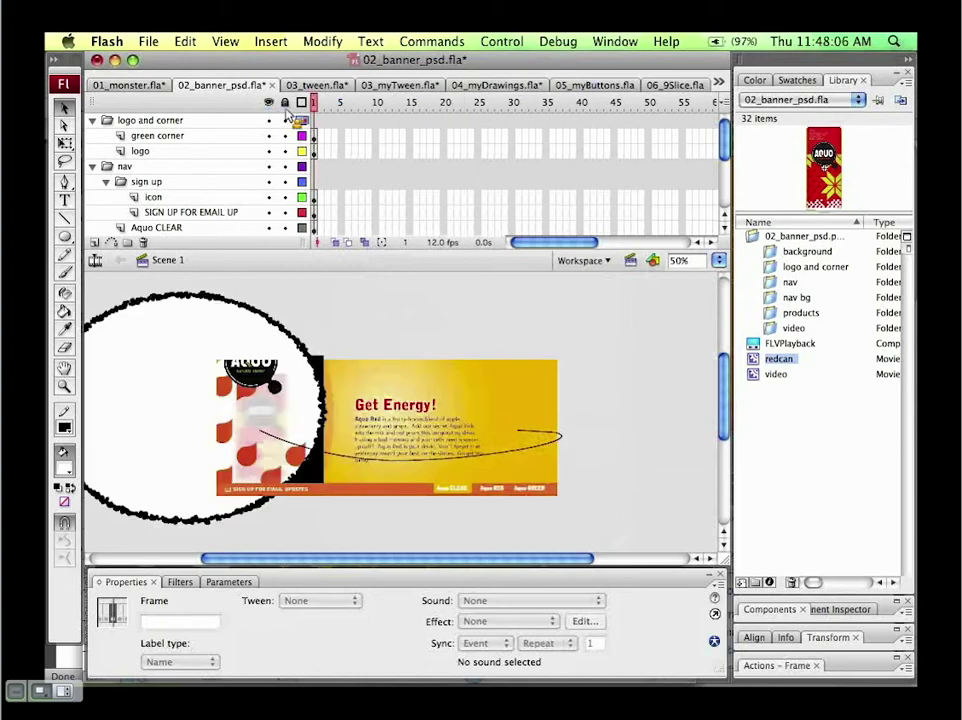
{"action": "left_click_drag", "start_coordinate": [424, 178], "coordinate": [327, 196]}
Step: Add a new layer above the logo and corner folder and name it actions
{"action": "left_click", "coordinate": [200, 121]}
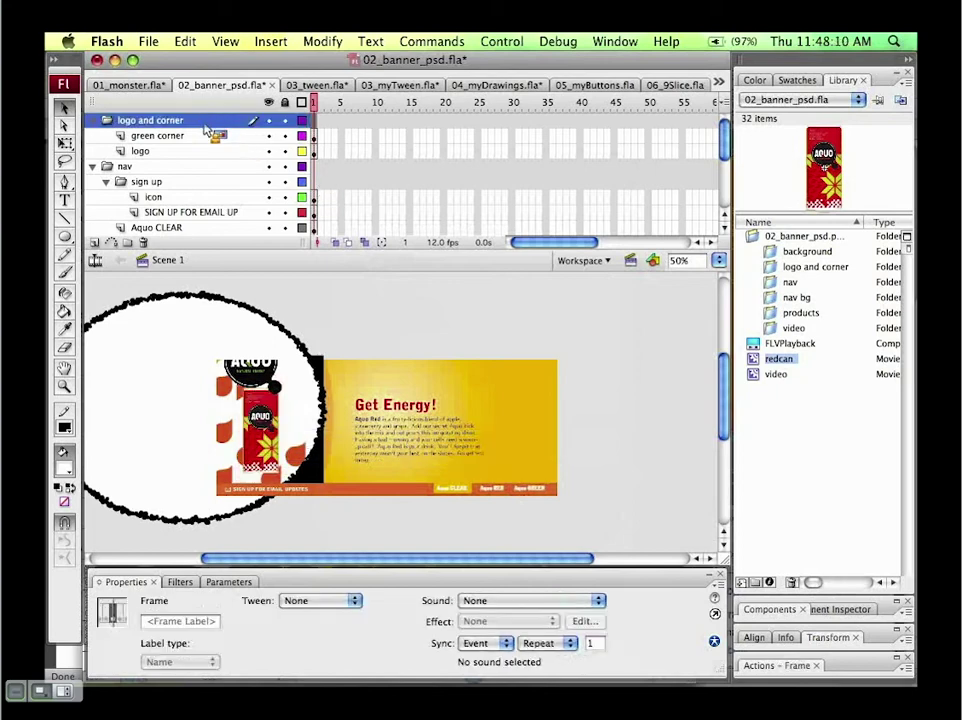
{"action": "left_click", "coordinate": [95, 244]}
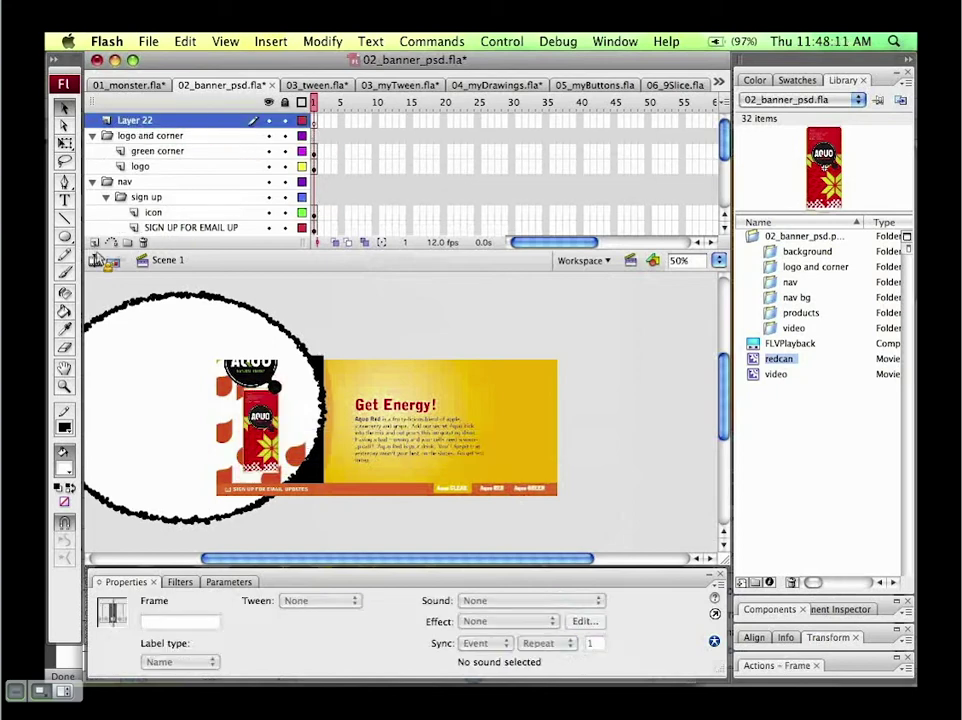
{"action": "double_click", "coordinate": [138, 121]}
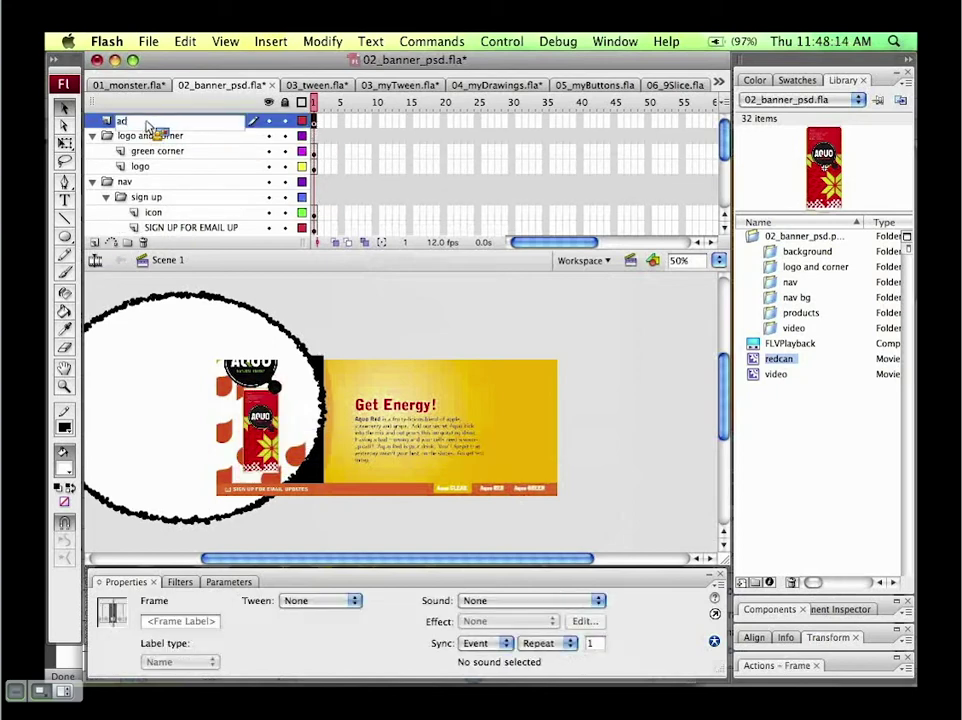
{"action": "key", "text": "Return"}
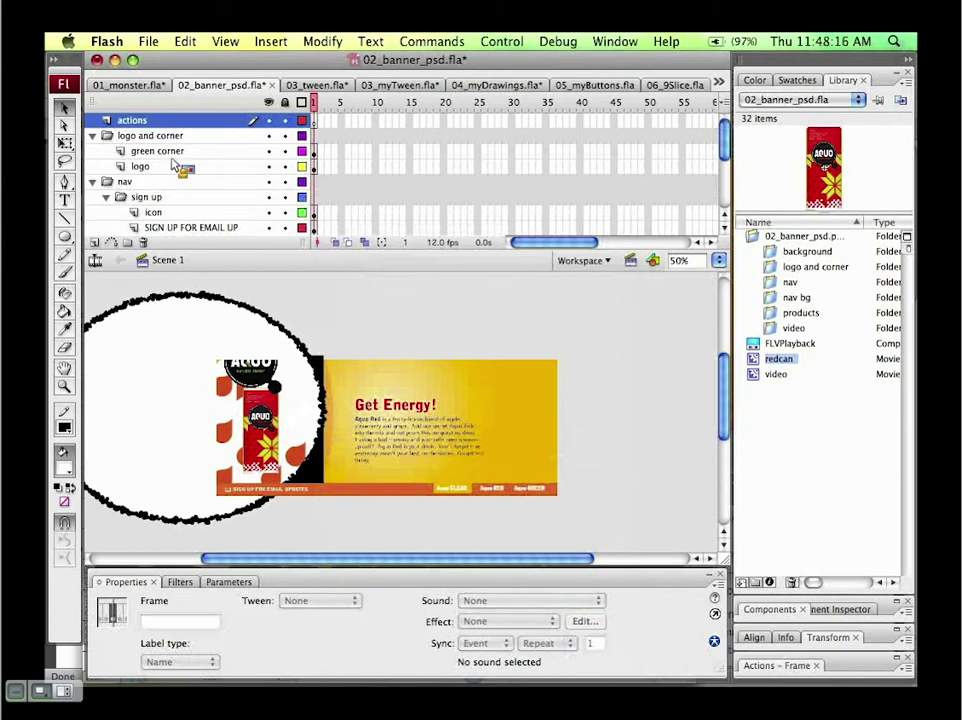
Step: In 03_tween.fla, copy the Layer 1 tween's motion as ActionScript 3.0 with the instance name redcan
{"action": "left_click", "coordinate": [320, 86]}
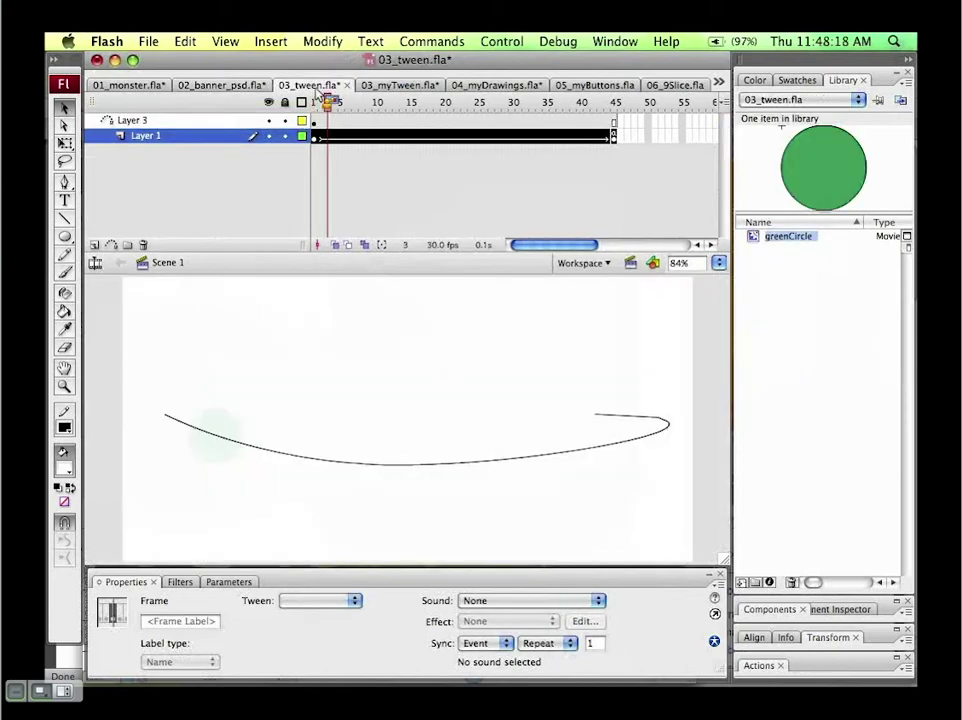
{"action": "right_click", "coordinate": [356, 136]}
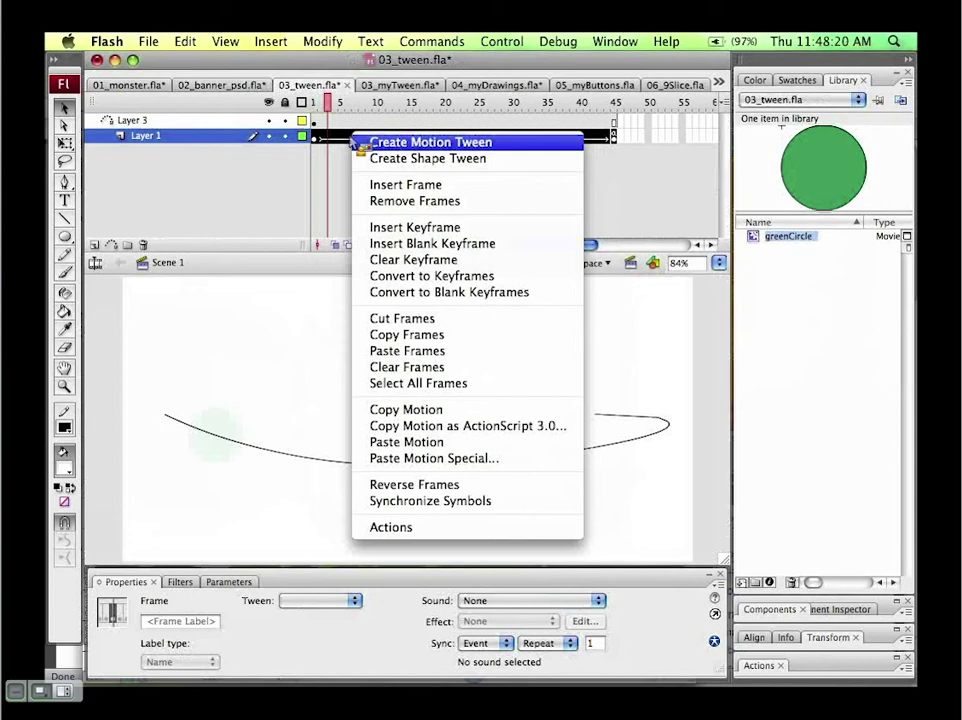
{"action": "left_click", "coordinate": [490, 429]}
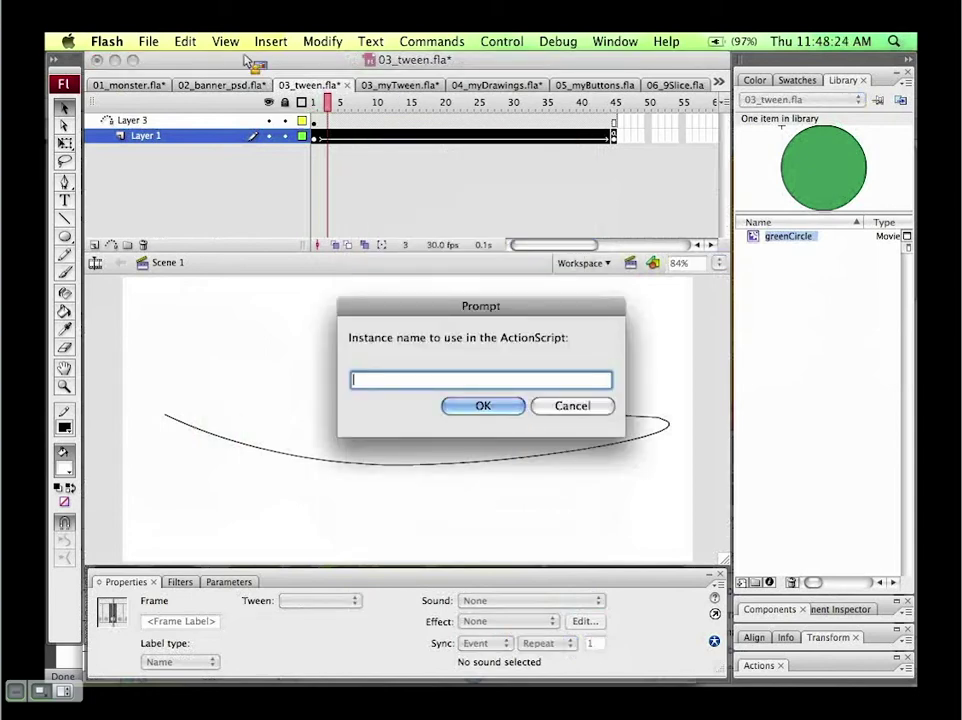
{"action": "left_click_drag", "start_coordinate": [412, 308], "coordinate": [397, 273]}
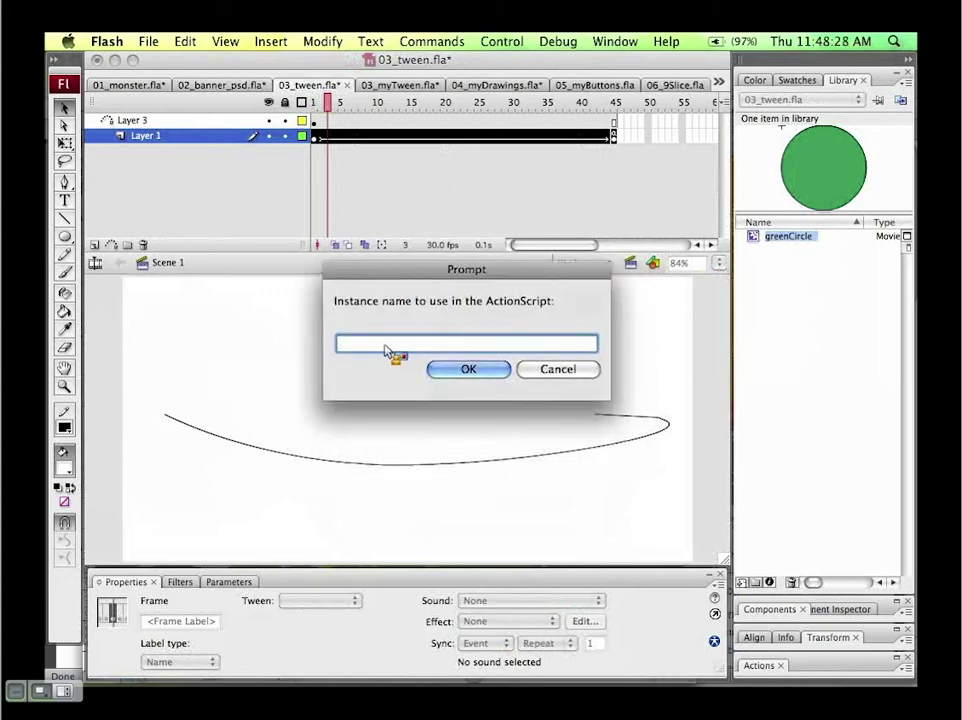
{"action": "type", "text": "redcan"}
{"action": "key", "text": "Return"}
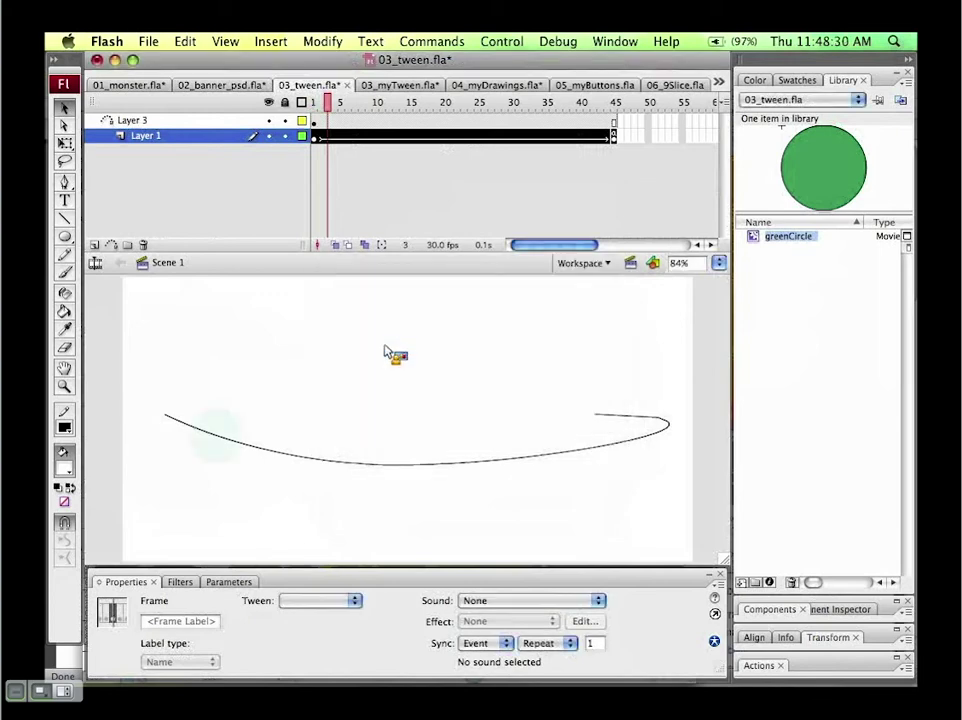
Step: In 02_banner_psd.fla, give the red can movie clip the instance name redcan
{"action": "left_click", "coordinate": [226, 85]}
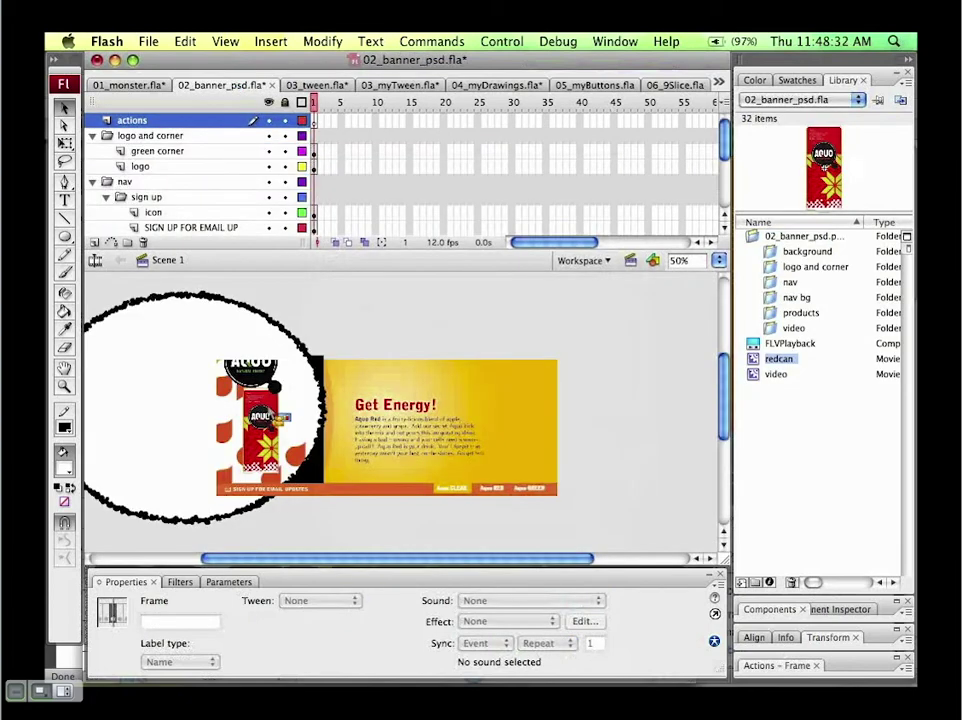
{"action": "left_click", "coordinate": [262, 418]}
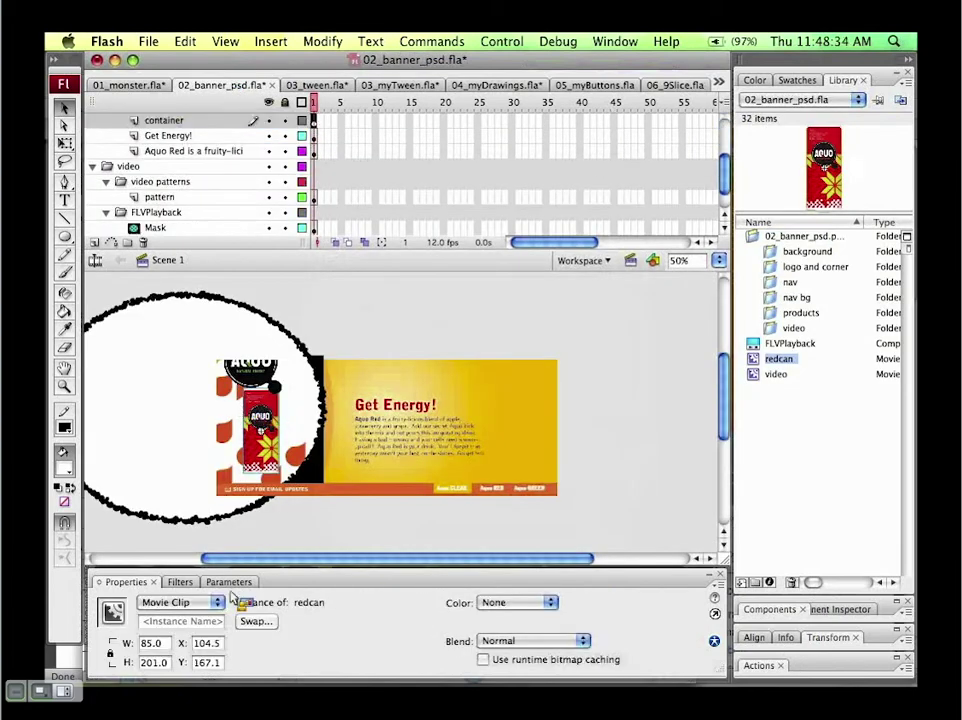
{"action": "left_click", "coordinate": [192, 622]}
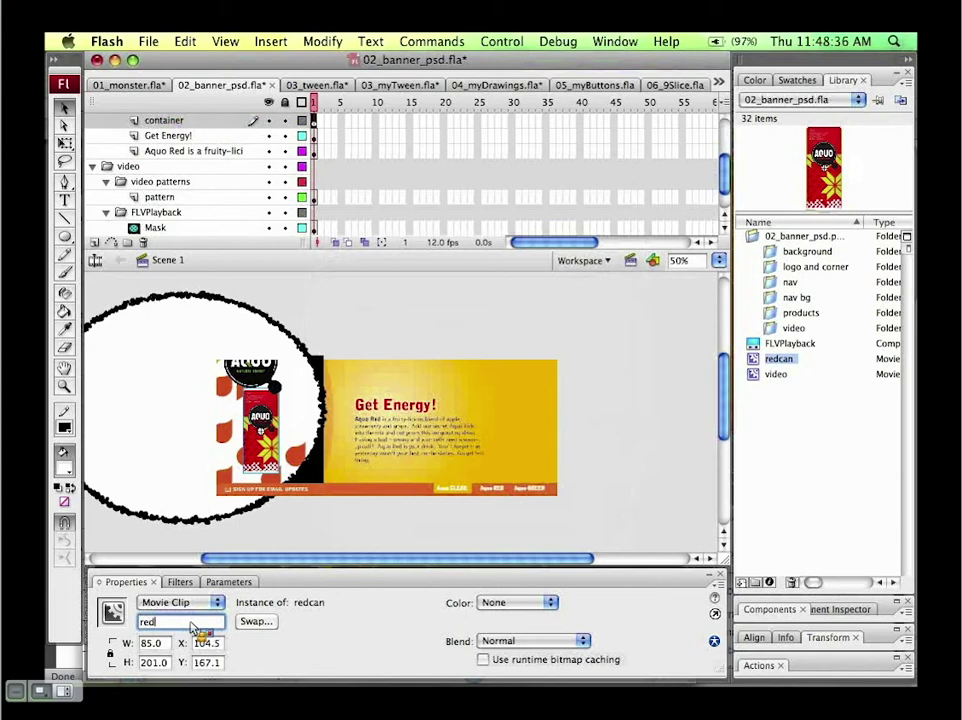
{"action": "key", "text": "Return"}
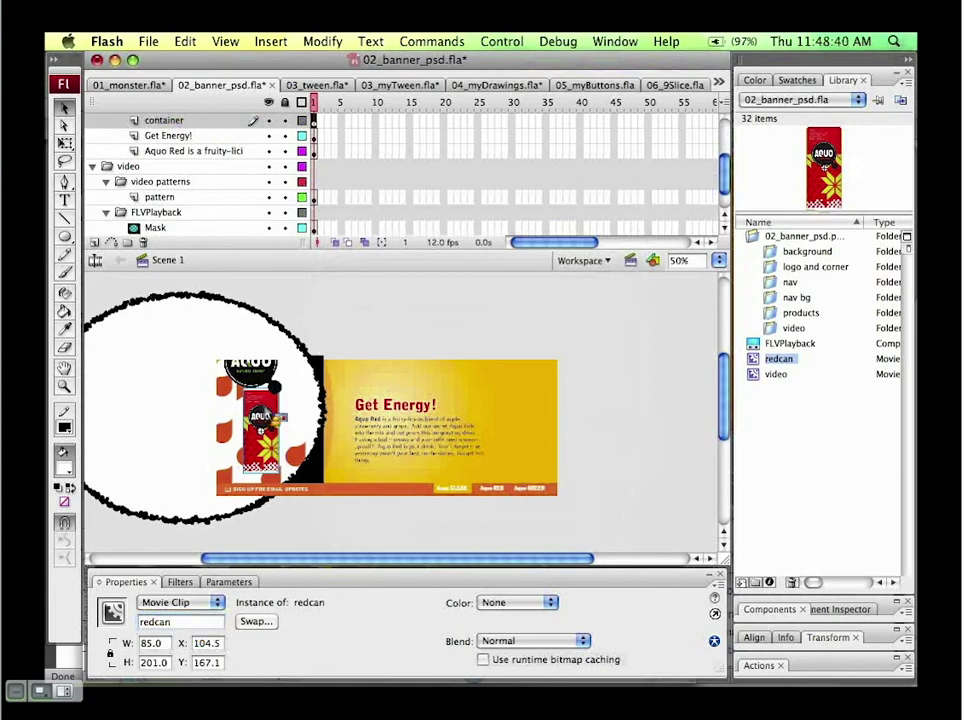
Step: Open the Actions script editor, detach it as a floating window, and collapse it clear of the timeline
{"action": "left_click", "coordinate": [889, 610]}
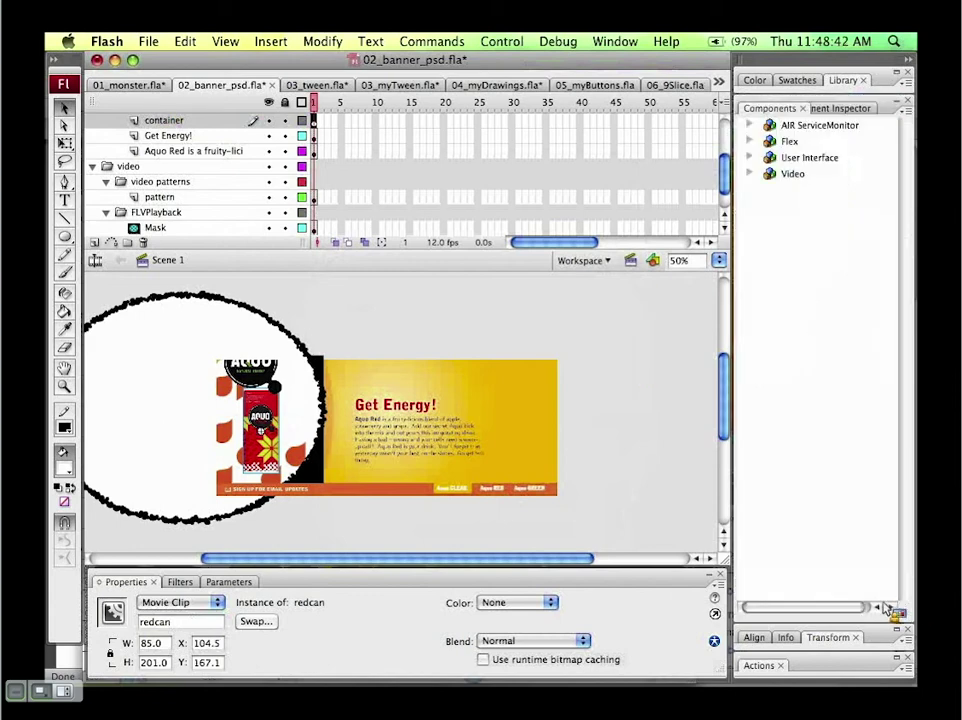
{"action": "left_click", "coordinate": [877, 110]}
{"action": "left_click", "coordinate": [845, 165]}
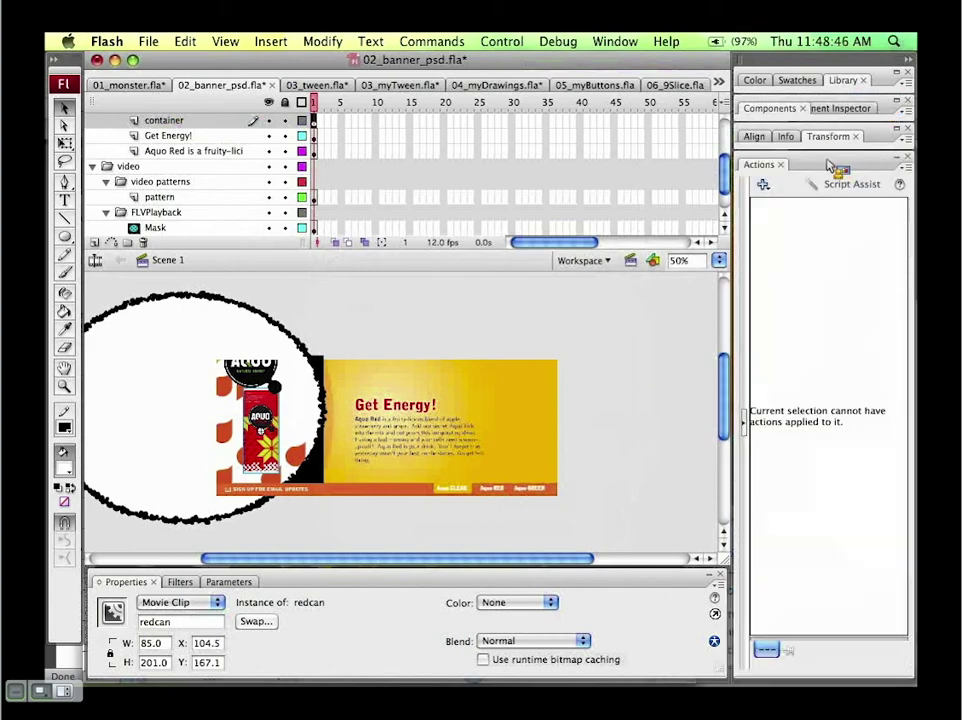
{"action": "left_click_drag", "start_coordinate": [818, 165], "coordinate": [240, 165]}
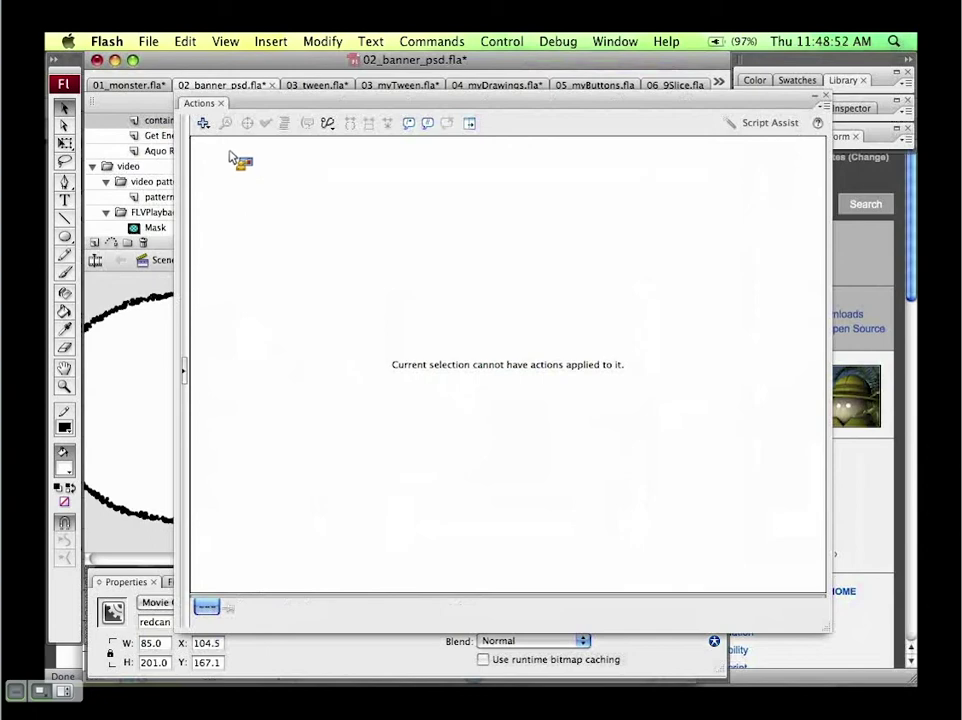
{"action": "left_click", "coordinate": [155, 120]}
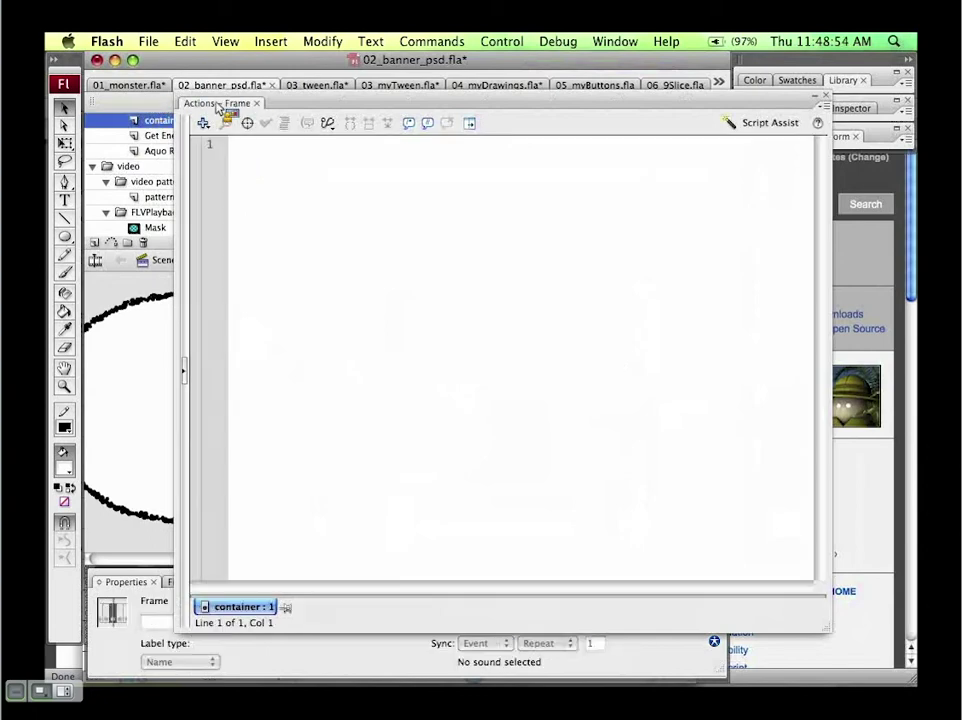
{"action": "double_click", "coordinate": [297, 101]}
{"action": "left_click_drag", "start_coordinate": [307, 101], "coordinate": [305, 350]}
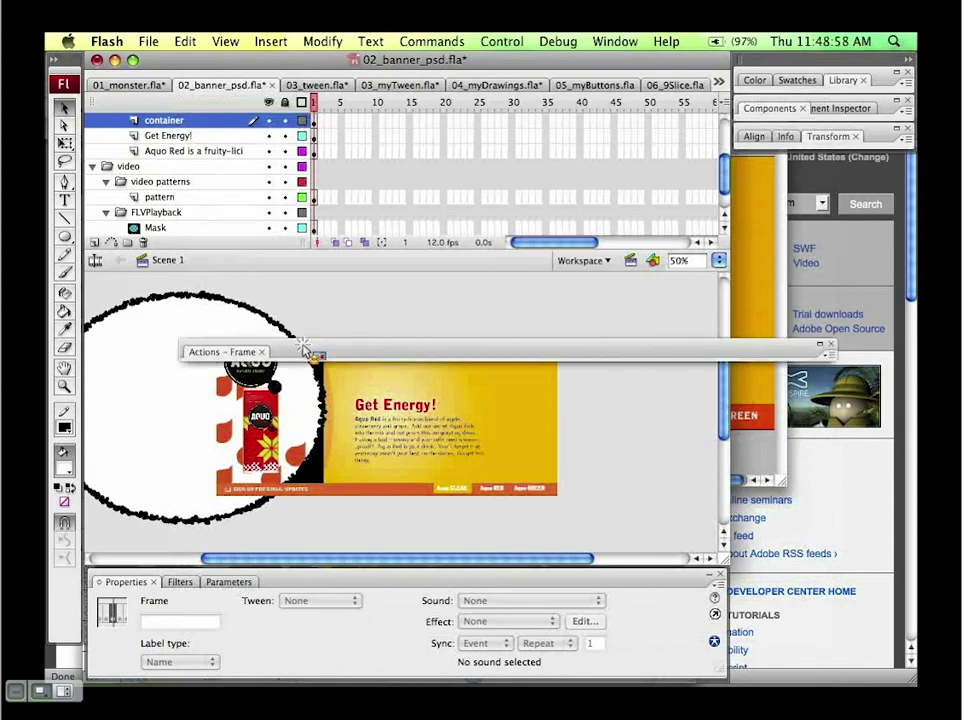
Step: Paste the copied redcan motion script into the Actions editor for frame 1 of the actions layer
{"action": "scroll", "coordinate": [320, 160], "scroll_direction": "up", "scroll_amount": 6}
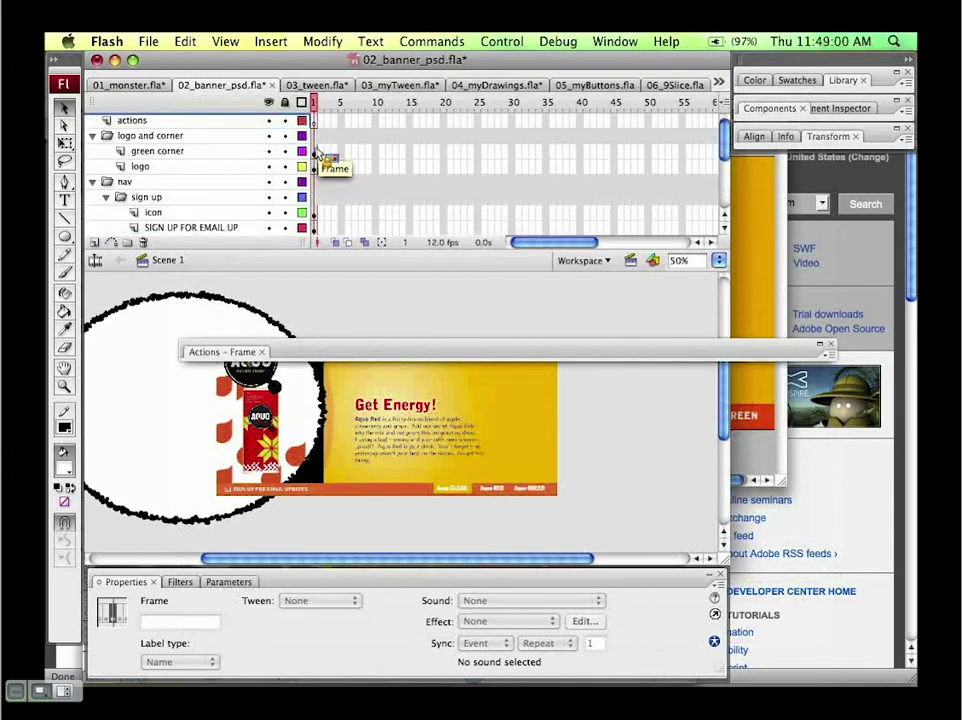
{"action": "left_click", "coordinate": [316, 121]}
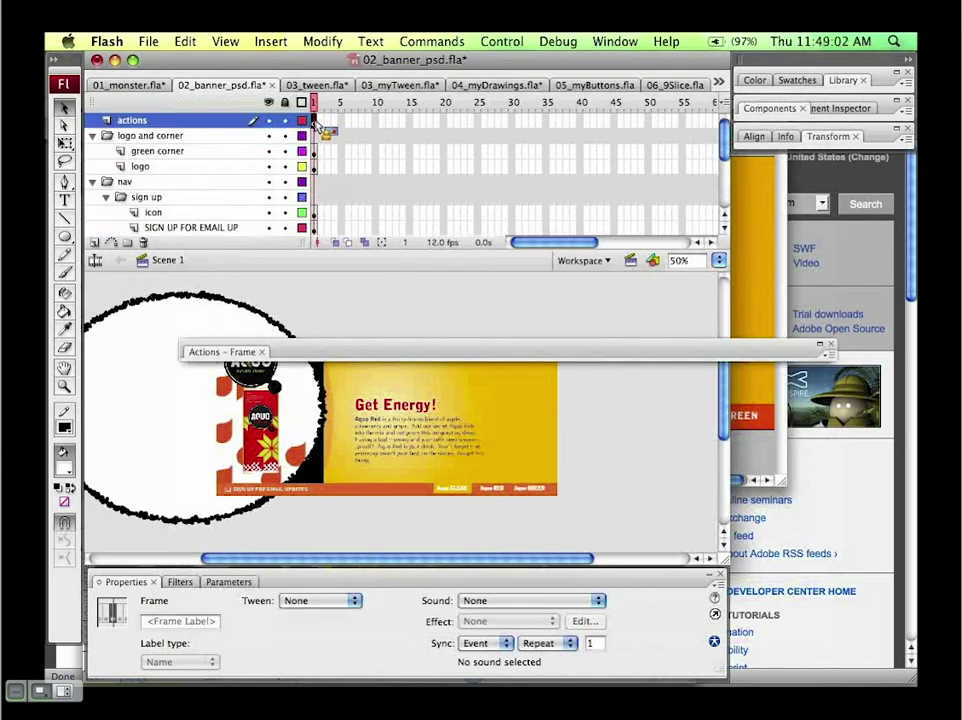
{"action": "left_click_drag", "start_coordinate": [397, 354], "coordinate": [378, 205]}
{"action": "left_click", "coordinate": [375, 201]}
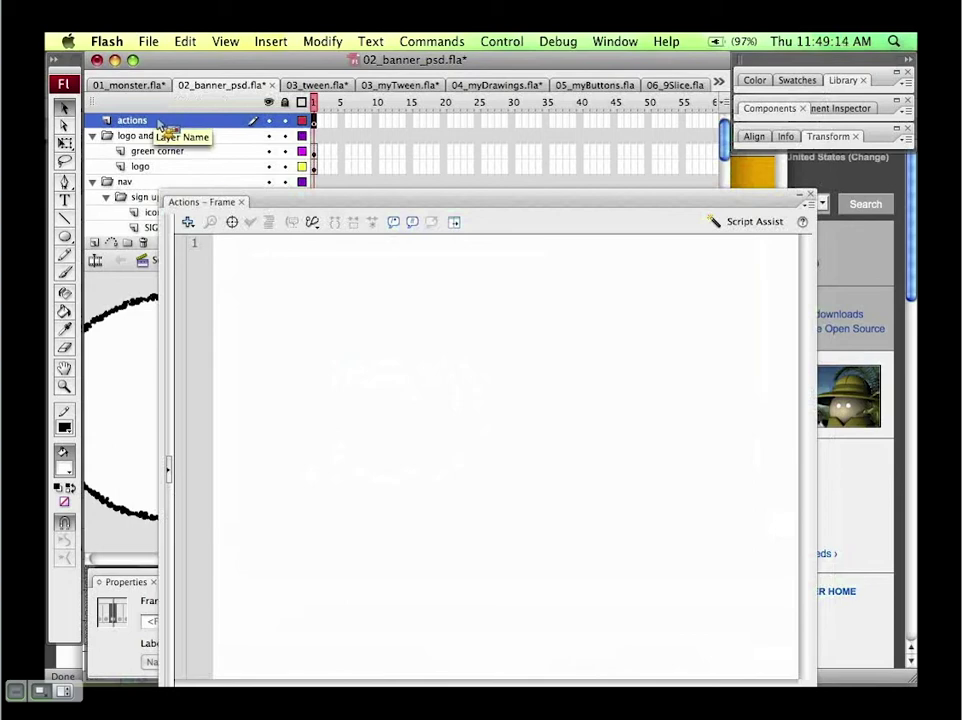
{"action": "left_click_drag", "start_coordinate": [158, 126], "coordinate": [232, 249]}
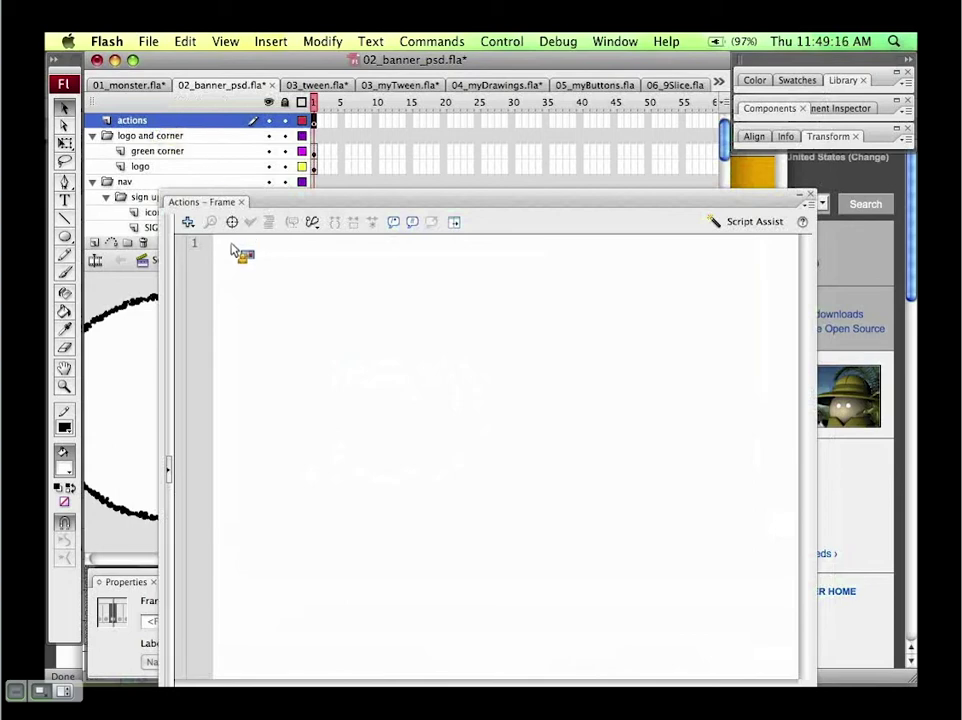
{"action": "right_click", "coordinate": [235, 251]}
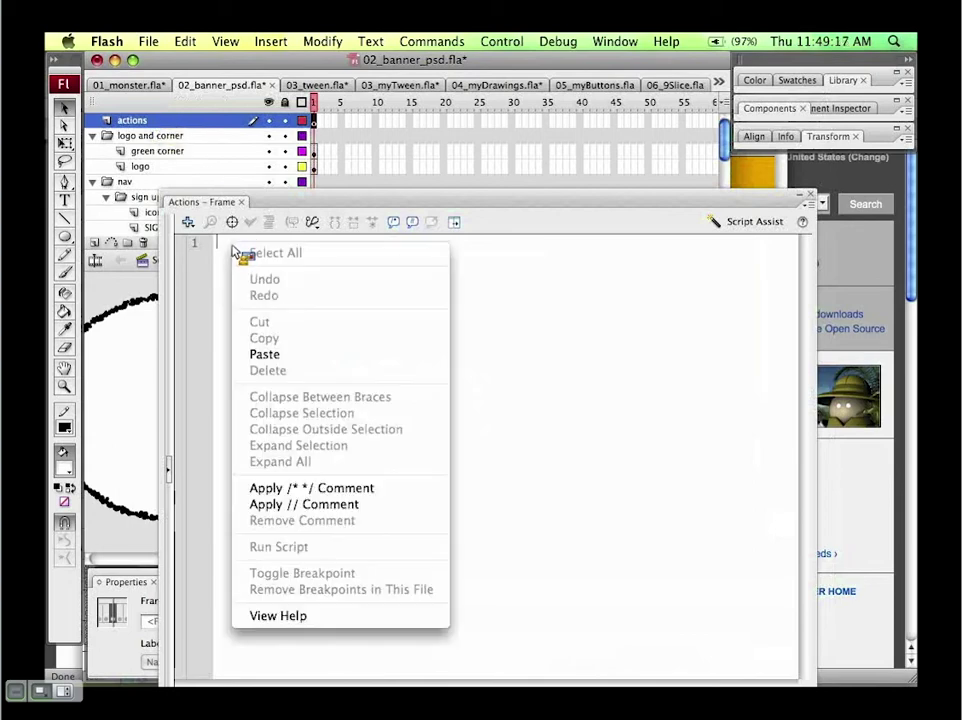
{"action": "left_click", "coordinate": [265, 354]}
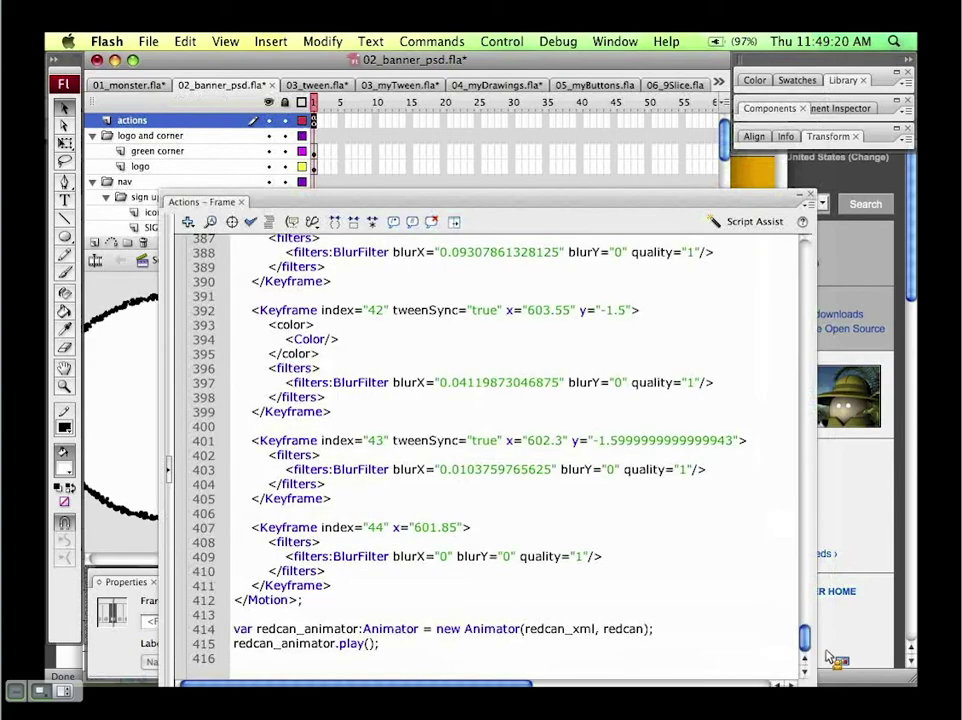
Step: Collapse the motion XML in the script, from the source tag on line 3 through line 412
{"action": "left_click_drag", "start_coordinate": [806, 640], "coordinate": [807, 247]}
{"action": "key", "text": "alt+F9"}
{"action": "key", "text": "alt+F9"}
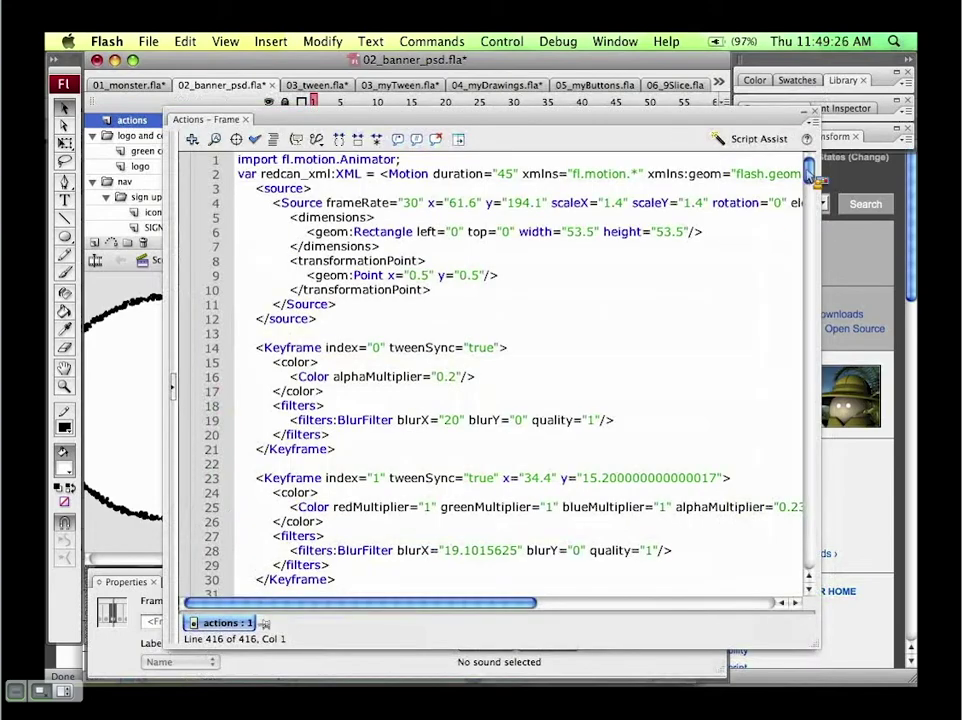
{"action": "left_click_drag", "start_coordinate": [787, 203], "coordinate": [786, 558]}
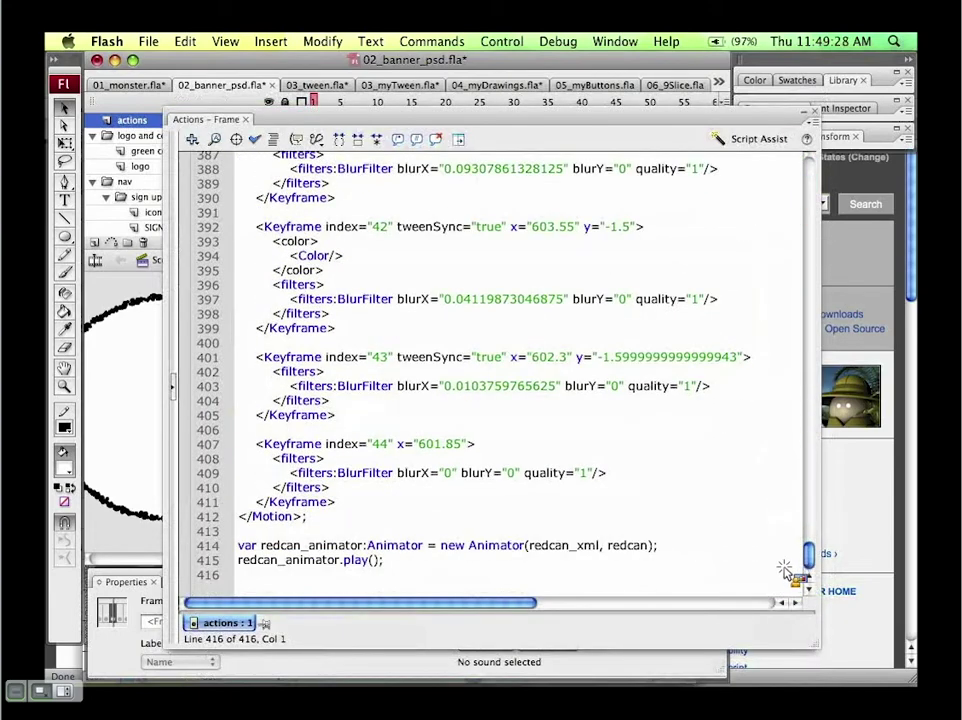
{"action": "left_click_drag", "start_coordinate": [350, 525], "coordinate": [228, 192]}
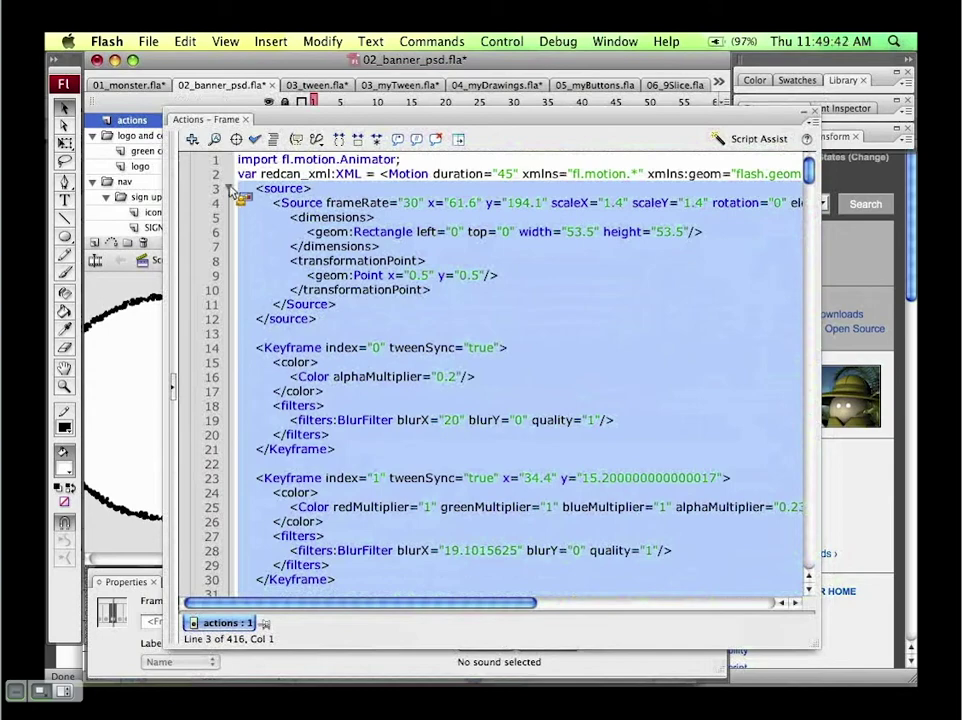
{"action": "left_click", "coordinate": [229, 190]}
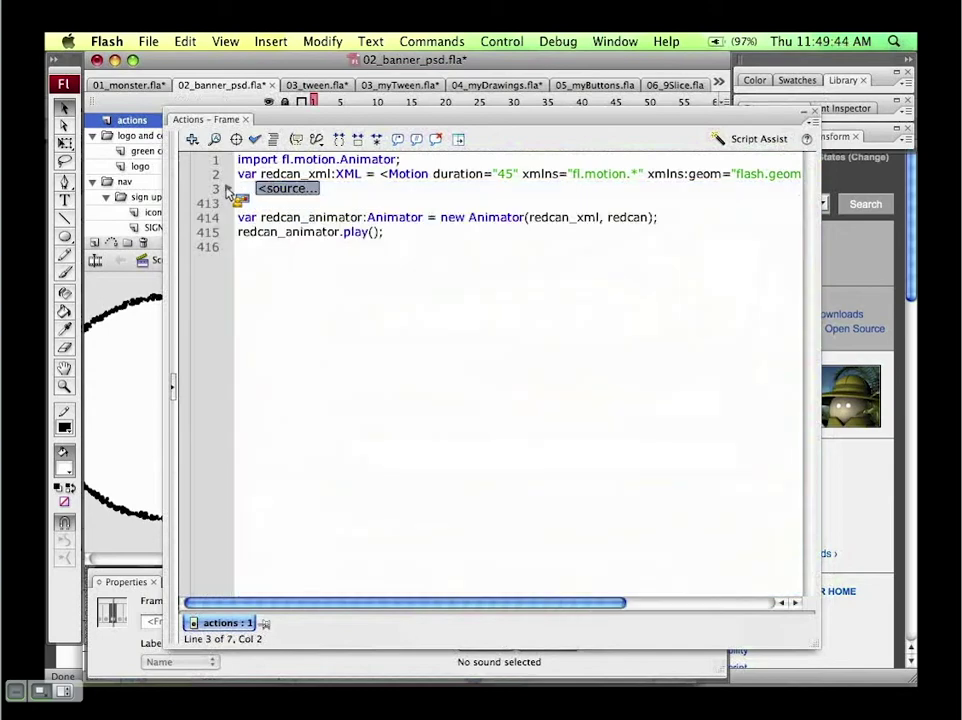
{"action": "left_click", "coordinate": [229, 190]}
{"action": "left_click", "coordinate": [229, 190]}
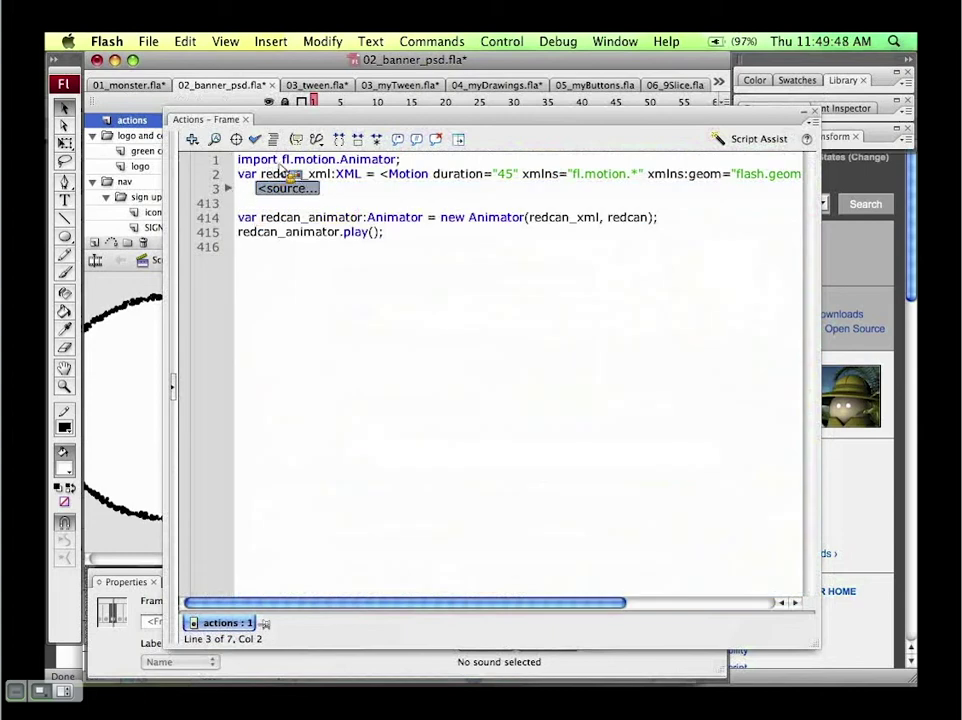
Step: Examine the Animator import, the redcan_xml and redcan_animator variables and the play call, and expand the collapsed XML block
{"action": "left_click_drag", "start_coordinate": [279, 166], "coordinate": [384, 226]}
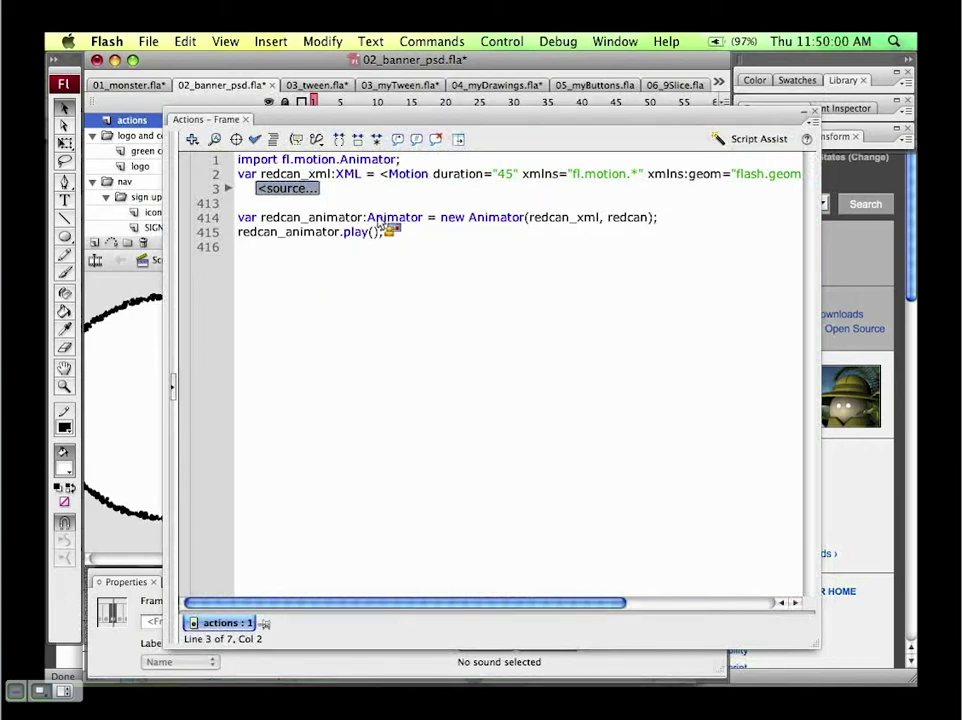
{"action": "left_click_drag", "start_coordinate": [383, 227], "coordinate": [232, 193]}
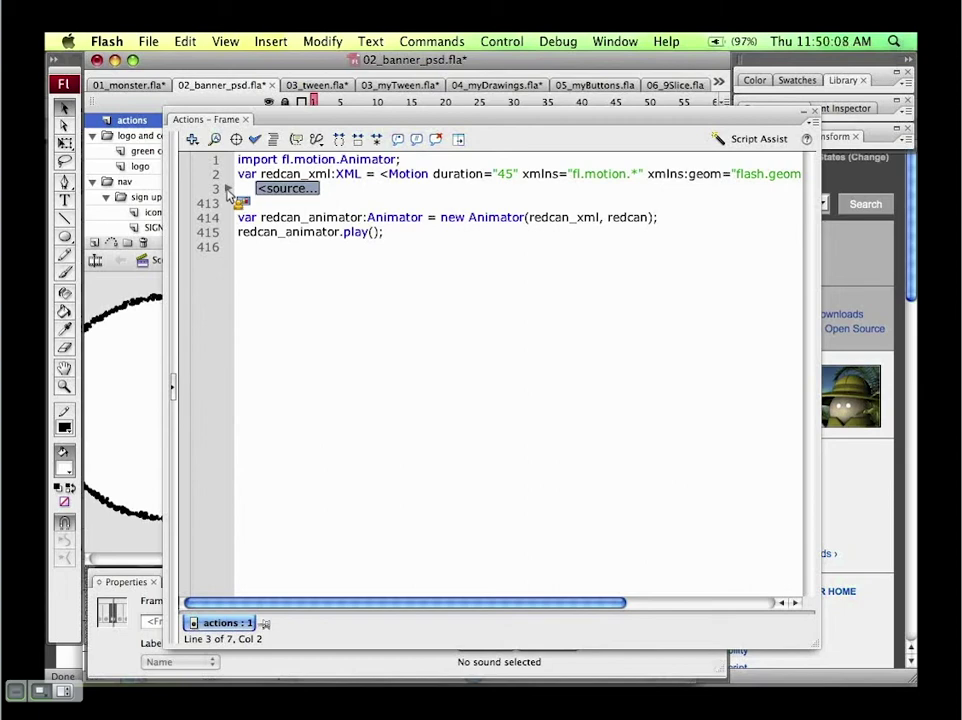
{"action": "left_click_drag", "start_coordinate": [385, 232], "coordinate": [238, 218]}
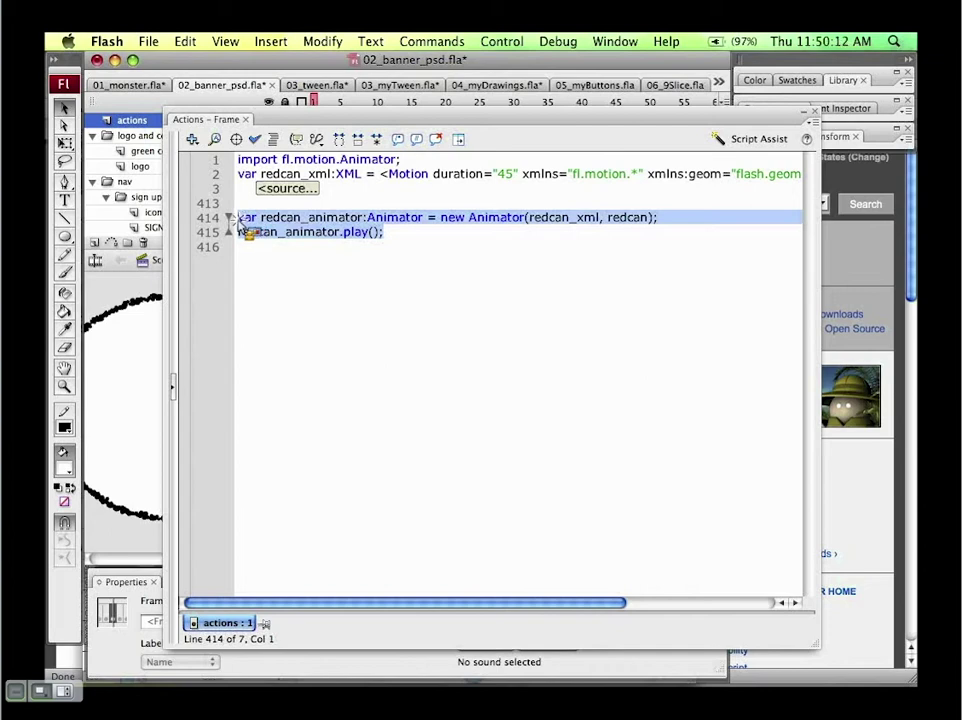
{"action": "left_click", "coordinate": [398, 242]}
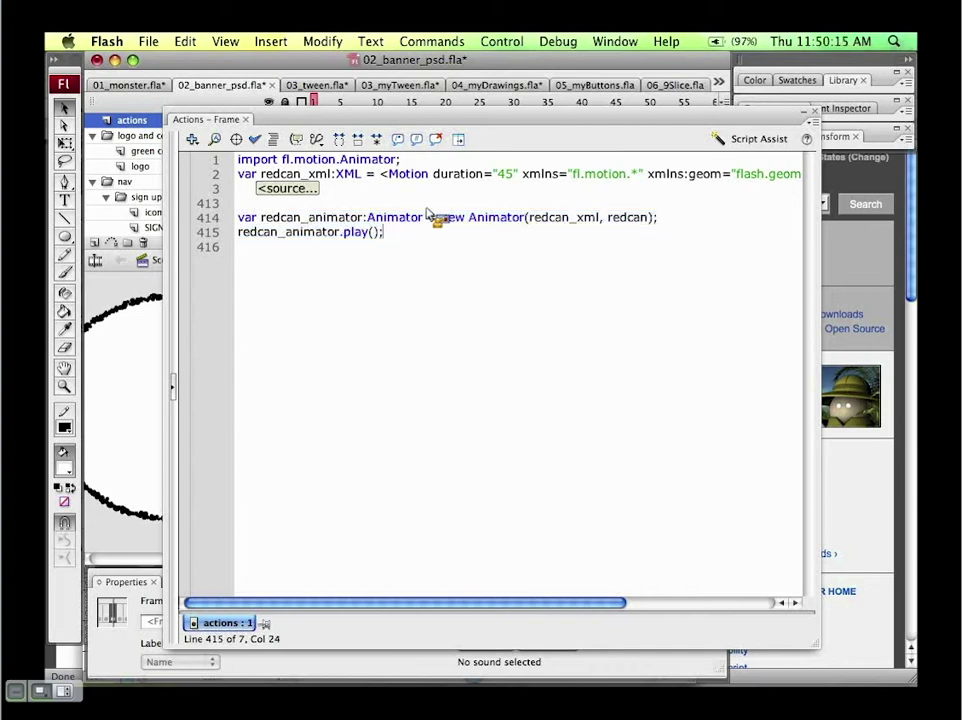
{"action": "left_click", "coordinate": [258, 217]}
{"action": "left_click", "coordinate": [378, 232]}
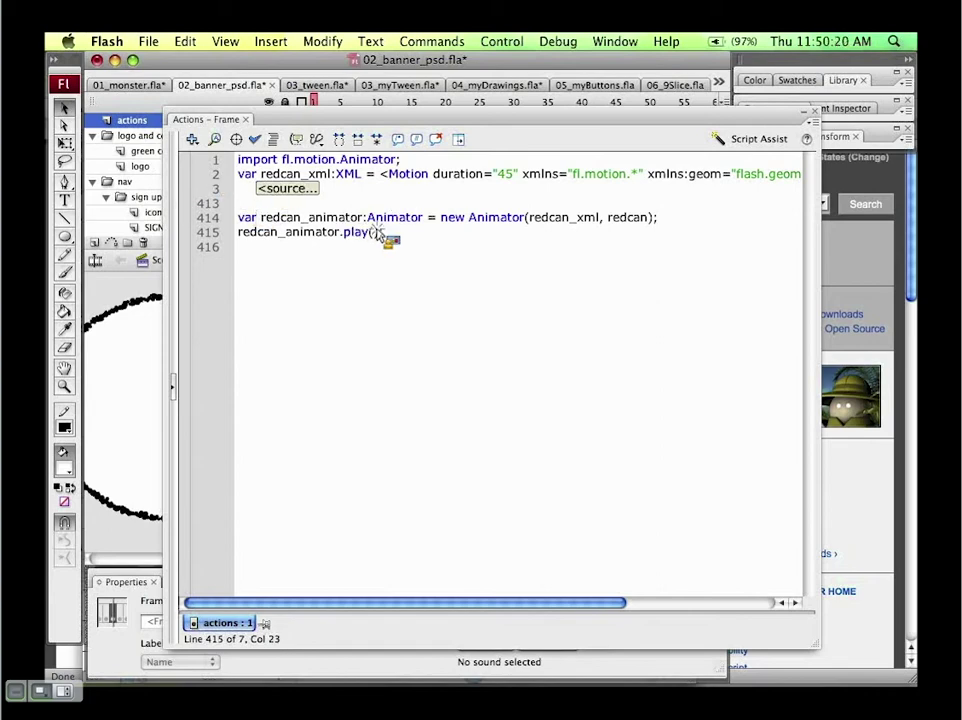
{"action": "left_click", "coordinate": [286, 189]}
{"action": "left_click", "coordinate": [229, 189]}
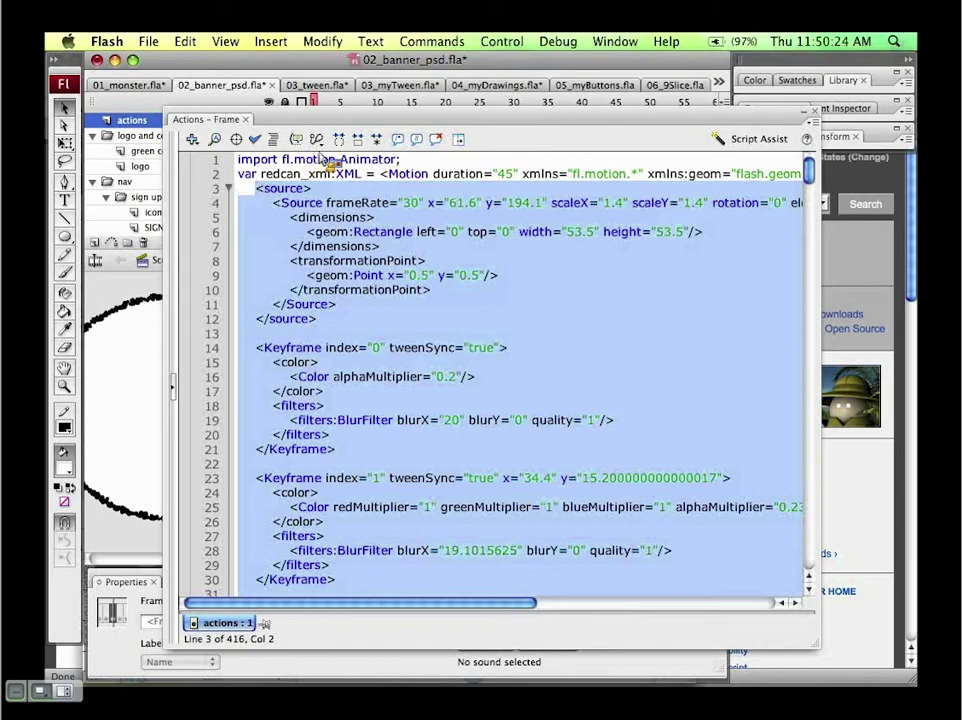
Step: Collapse the Actions editor, dock it below the Transform panel, and reduce the panel dock to icons
{"action": "double_click", "coordinate": [290, 121]}
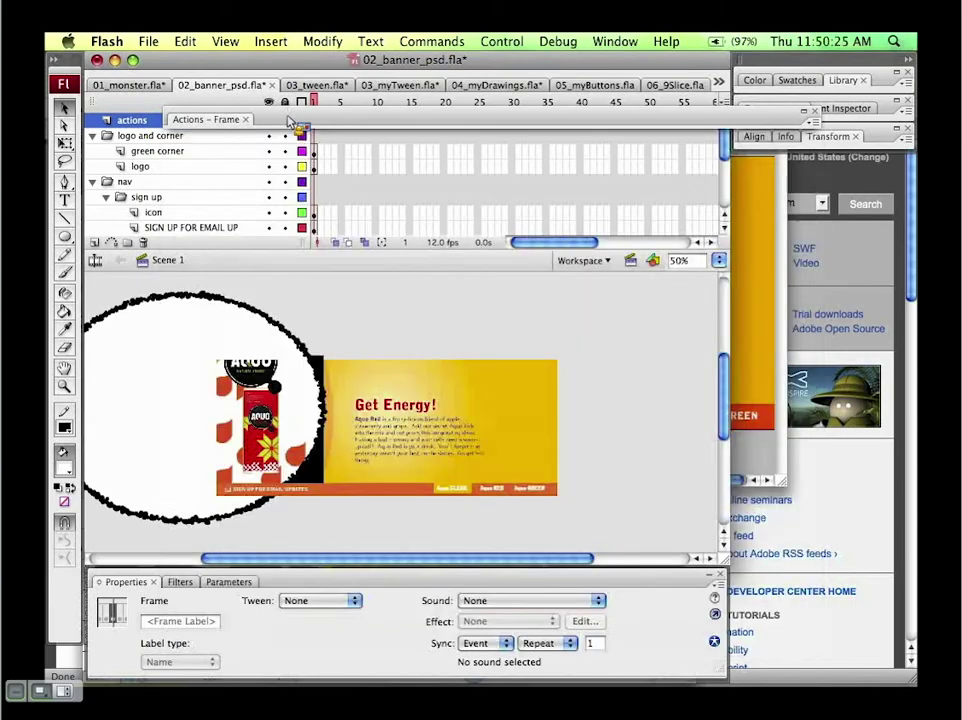
{"action": "double_click", "coordinate": [290, 121]}
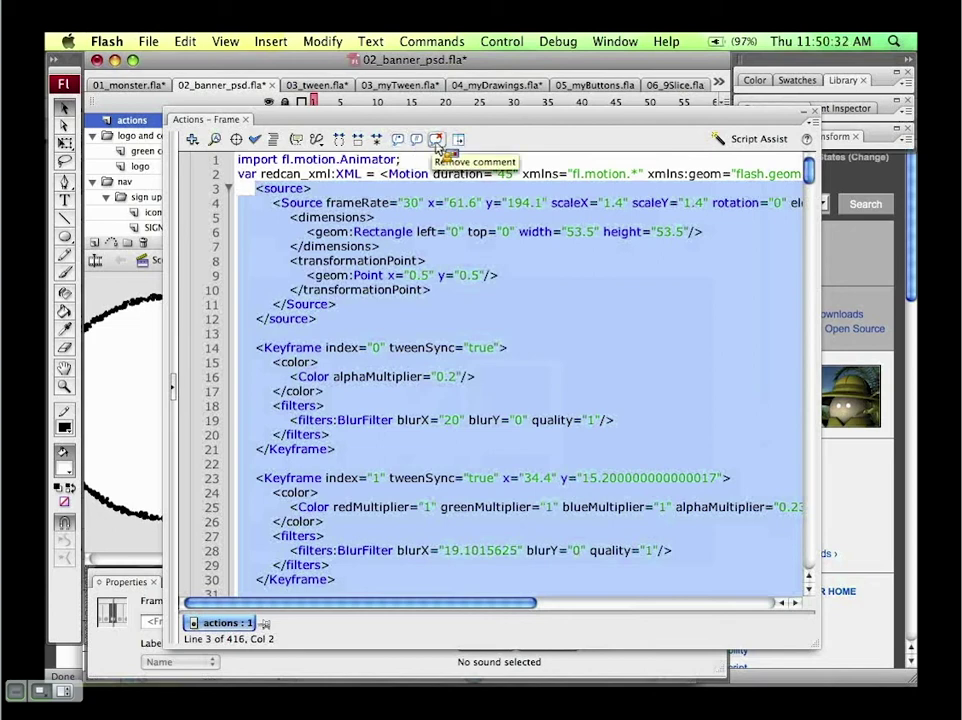
{"action": "left_click", "coordinate": [336, 120]}
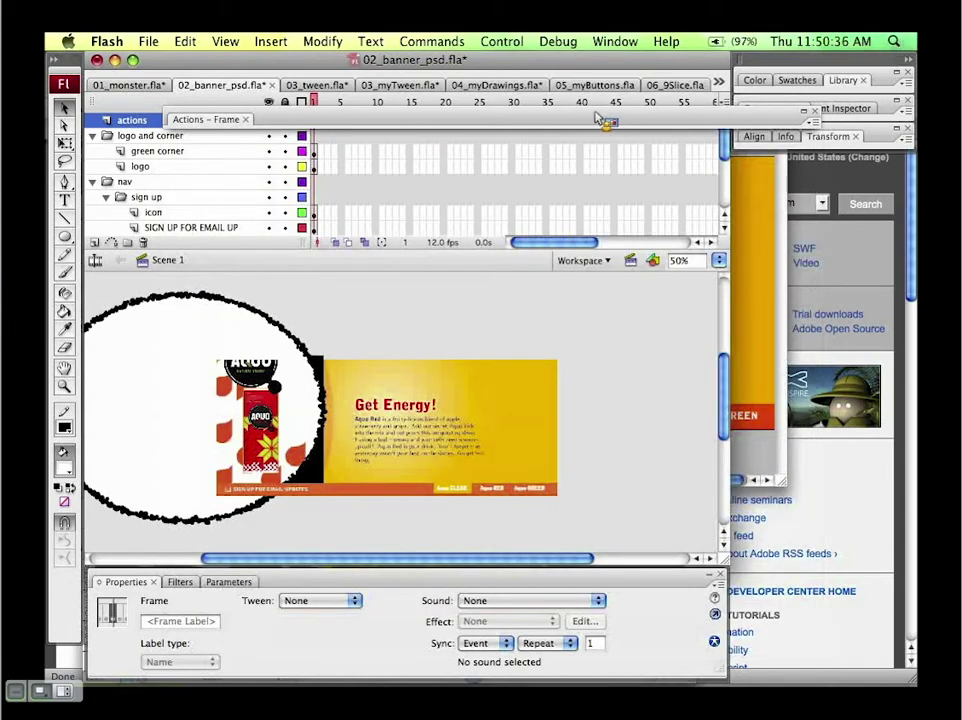
{"action": "left_click_drag", "start_coordinate": [600, 120], "coordinate": [790, 163]}
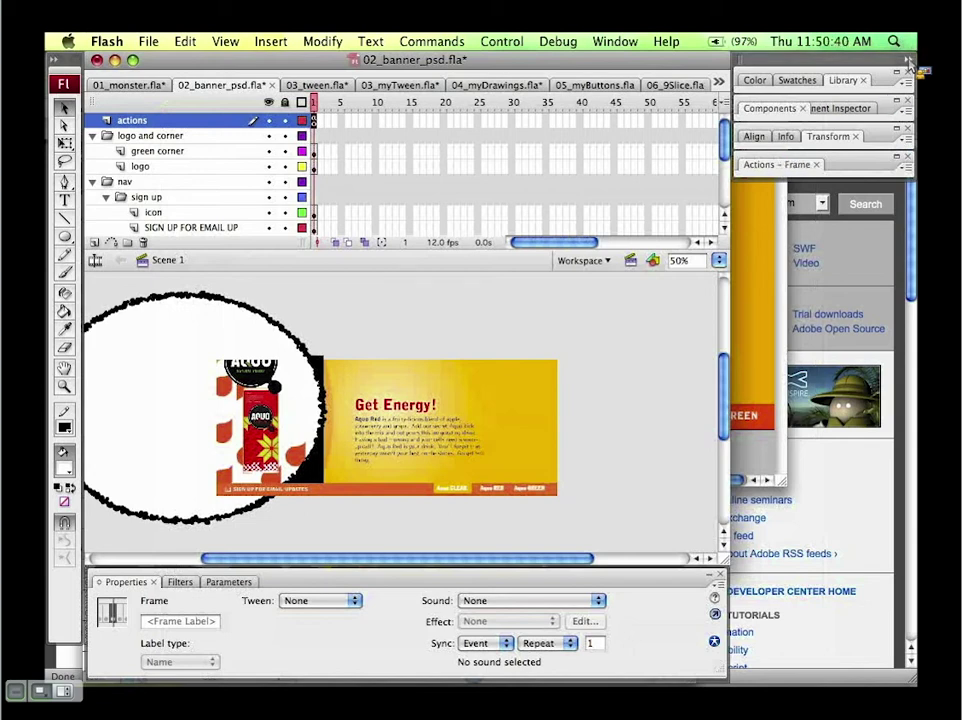
{"action": "left_click", "coordinate": [909, 62]}
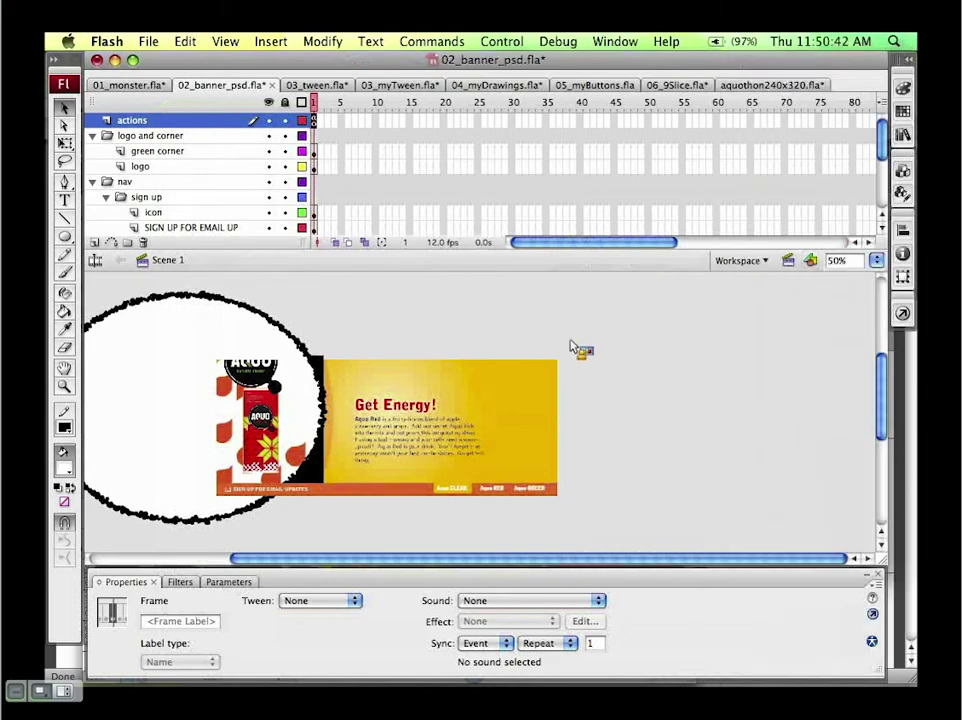
Step: Test the banner movie, close the preview, and set the document's frame rate to 30 fps
{"action": "key", "text": "super+Return"}
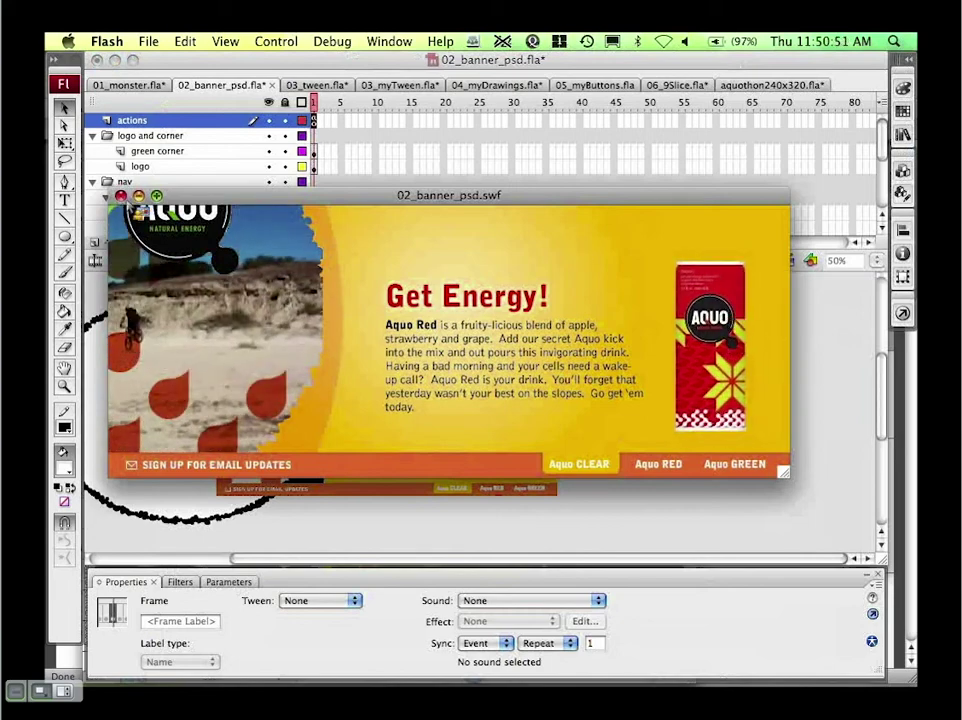
{"action": "left_click", "coordinate": [120, 195]}
{"action": "double_click", "coordinate": [447, 246]}
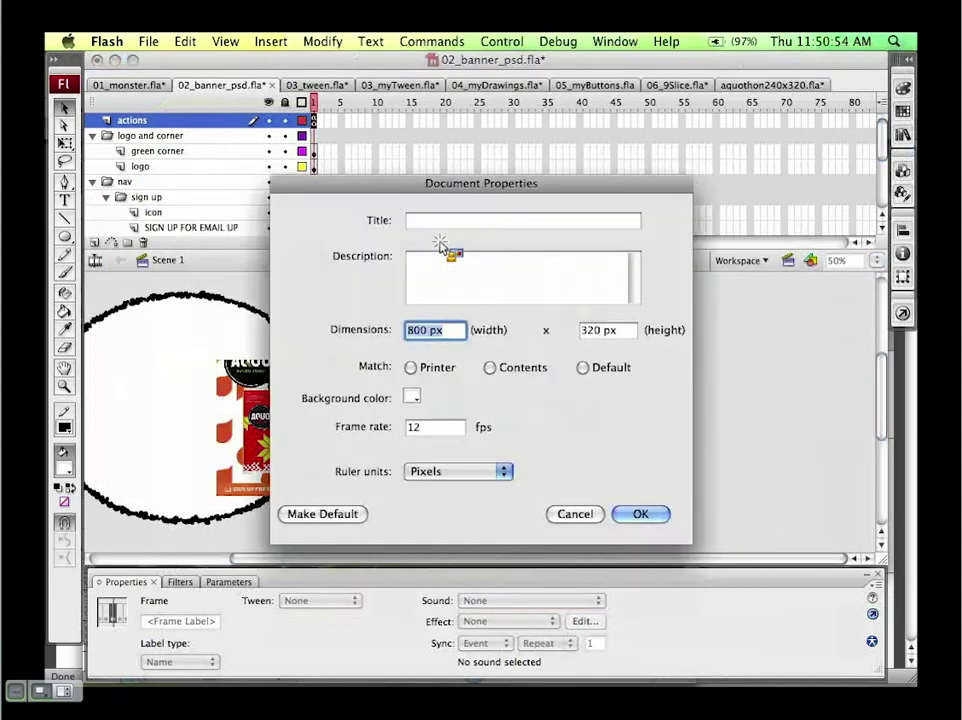
{"action": "double_click", "coordinate": [448, 428]}
{"action": "type", "text": "30"}
{"action": "left_click", "coordinate": [646, 515]}
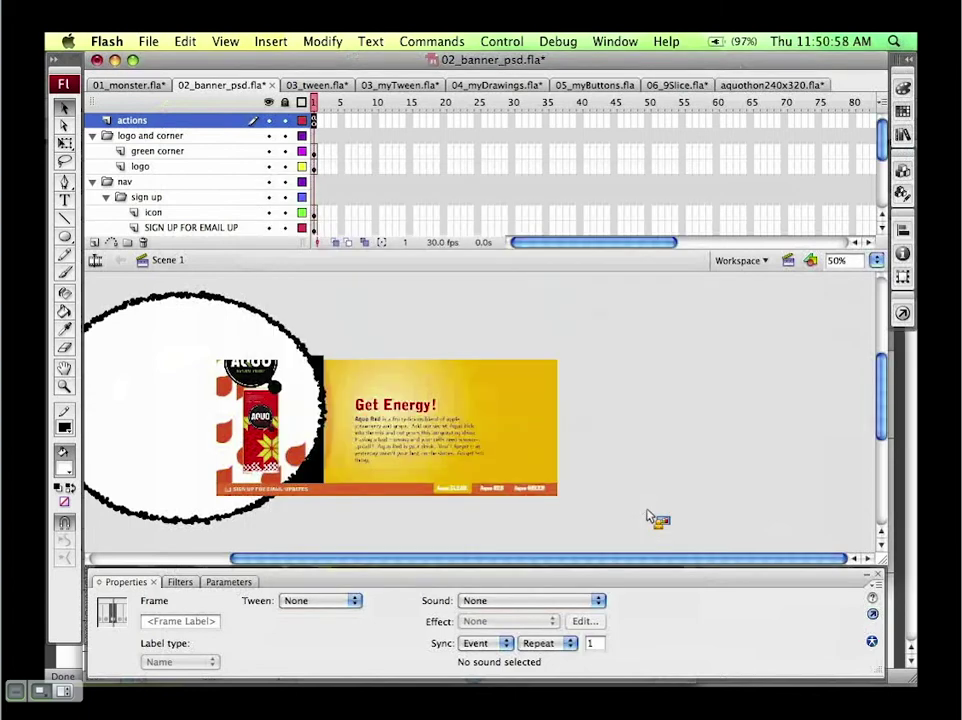
Step: Test the banner movie at the new frame rate to check the red can's motion, and close the preview
{"action": "key", "text": "super+Return"}
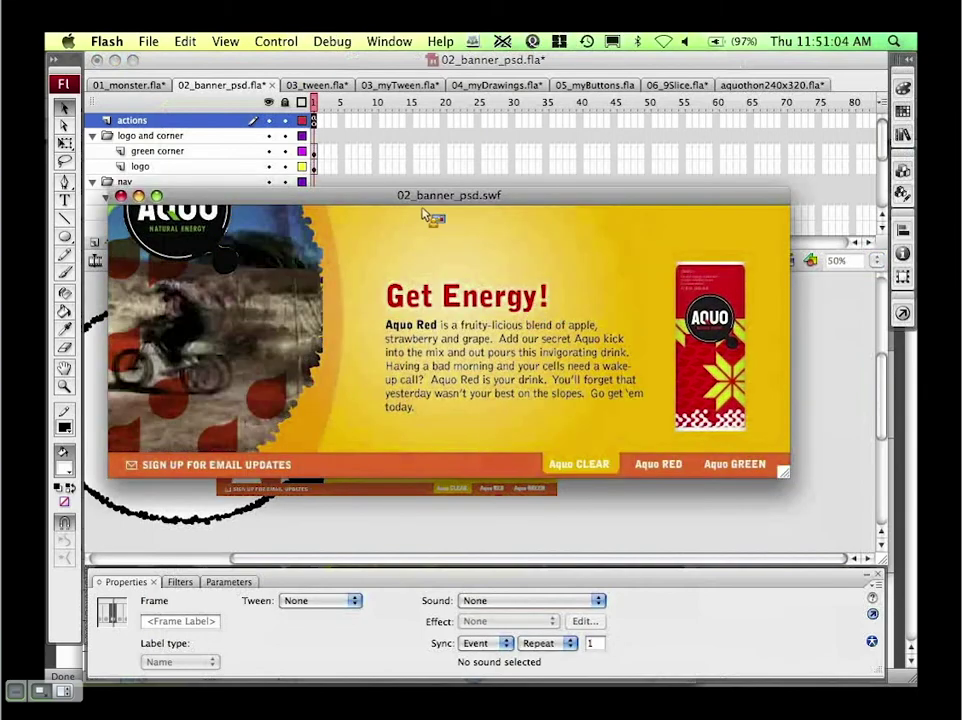
{"action": "left_click_drag", "start_coordinate": [408, 194], "coordinate": [431, 195]}
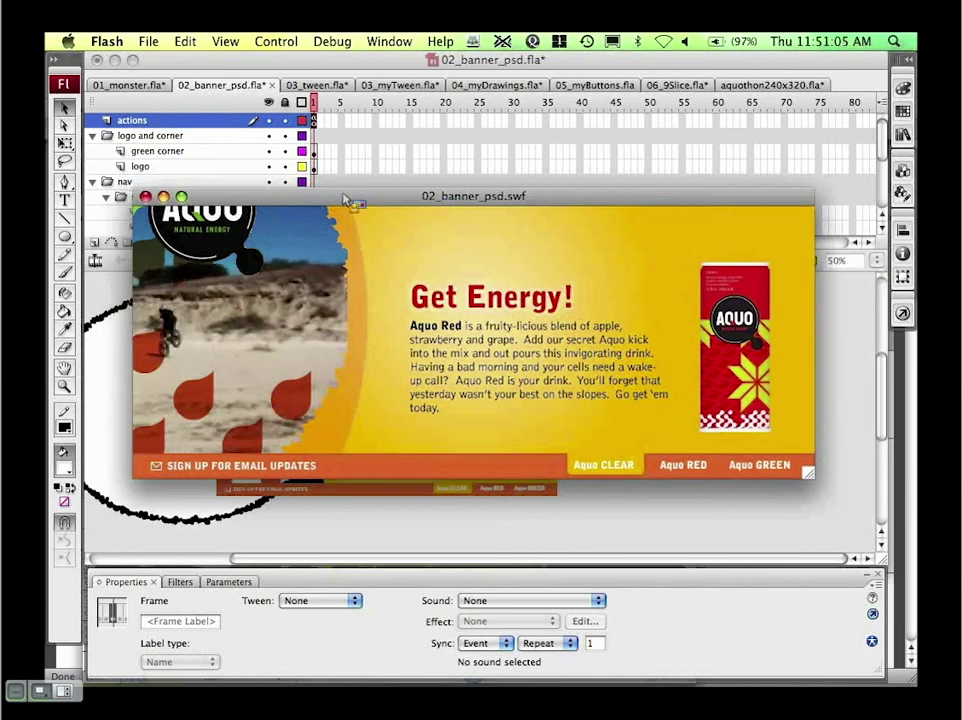
{"action": "left_click", "coordinate": [145, 197]}
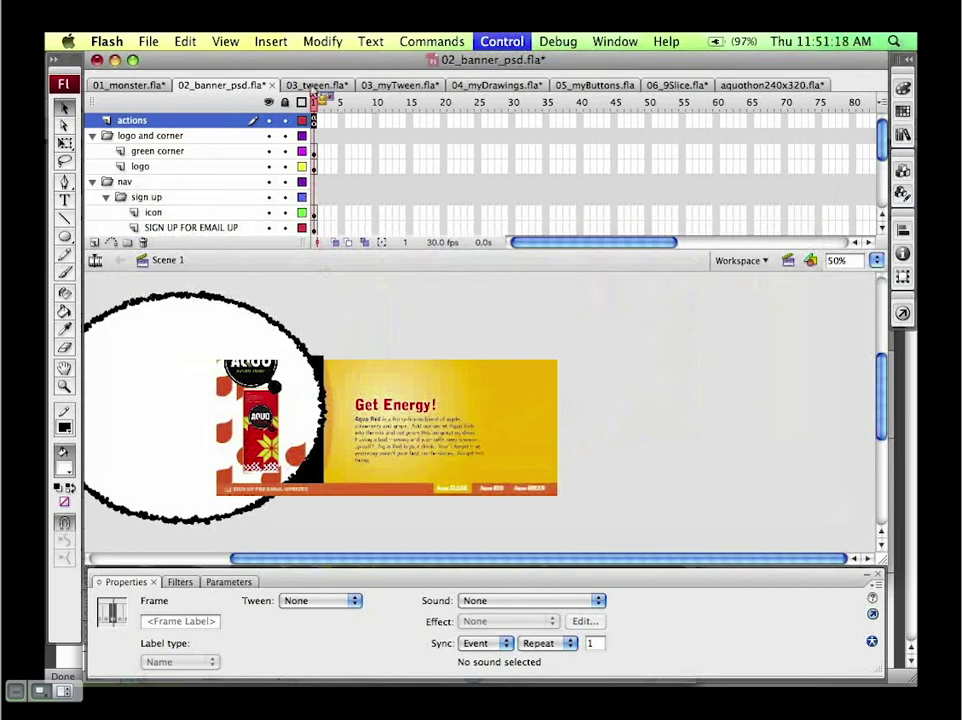
{"action": "left_click", "coordinate": [316, 85]}
{"action": "left_click", "coordinate": [406, 87]}
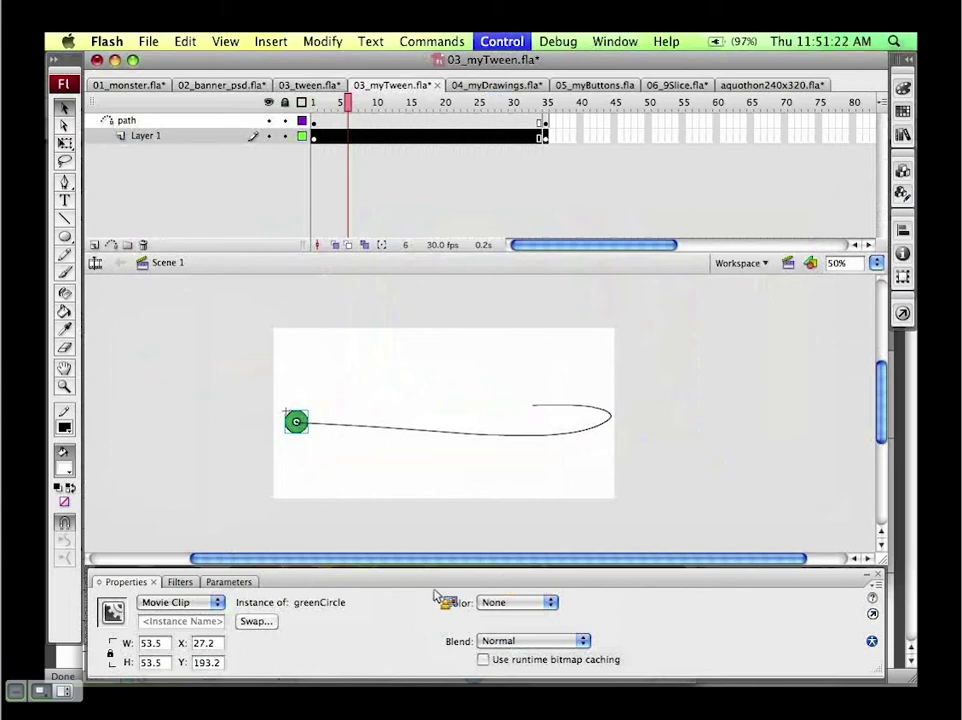
{"action": "left_click", "coordinate": [243, 582]}
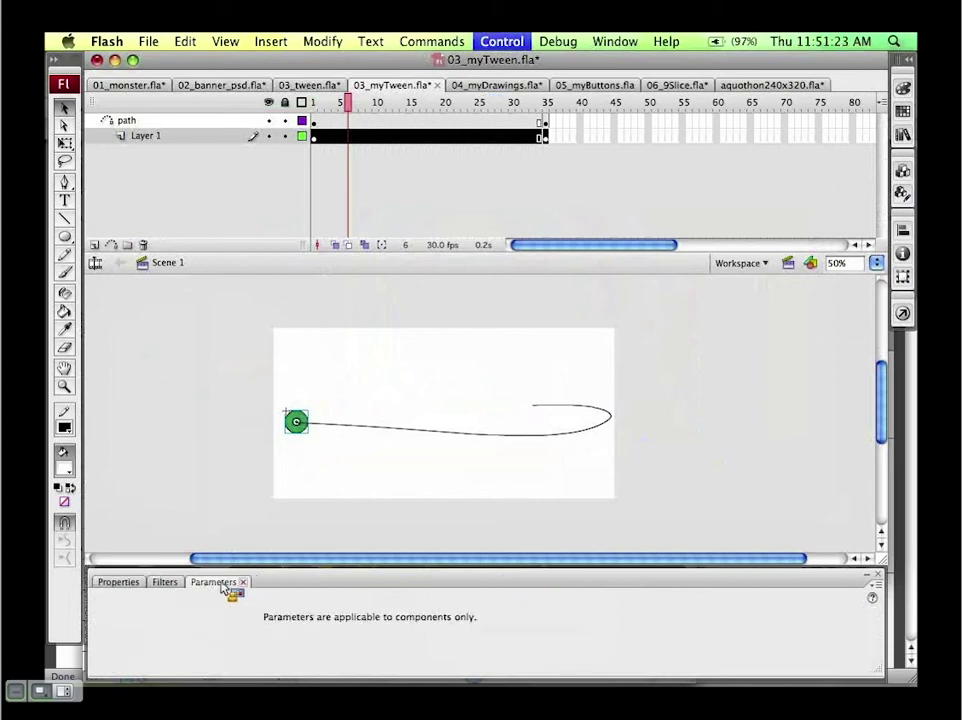
{"action": "left_click", "coordinate": [129, 584]}
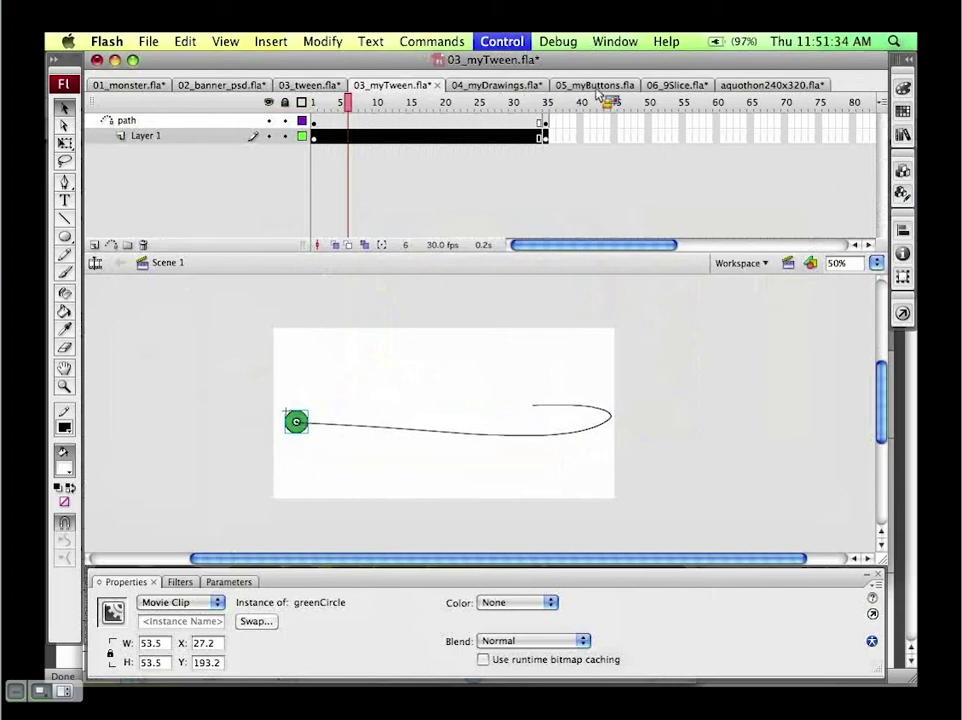
Step: Switch to 04_myDrawings.fla and set the Pen tool's stroke to Solid with a height of 1
{"action": "left_click", "coordinate": [522, 88]}
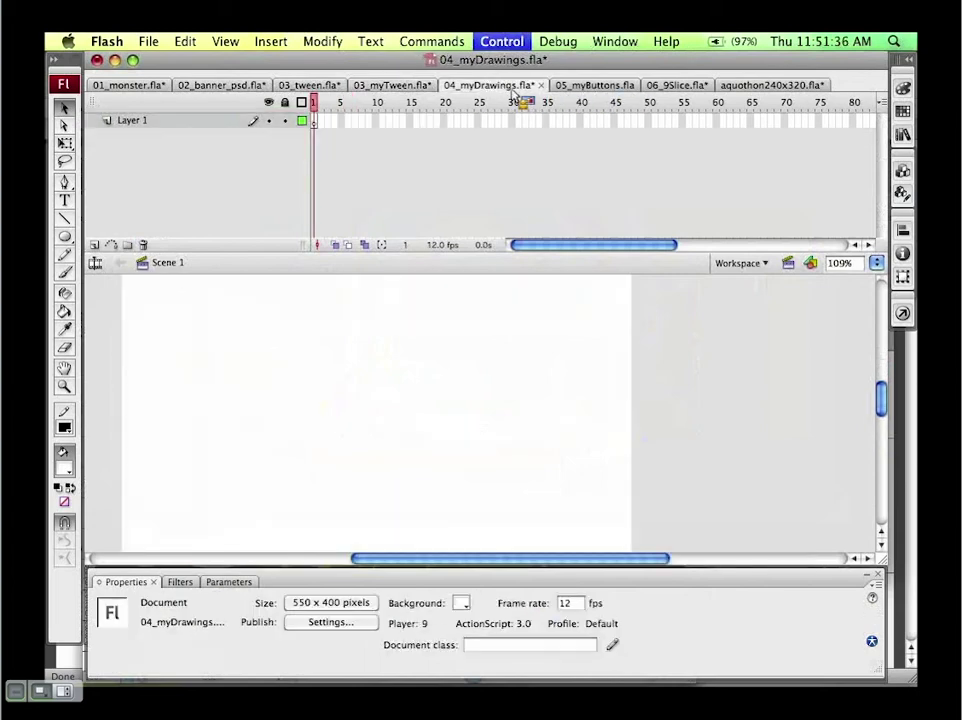
{"action": "left_click", "coordinate": [65, 181]}
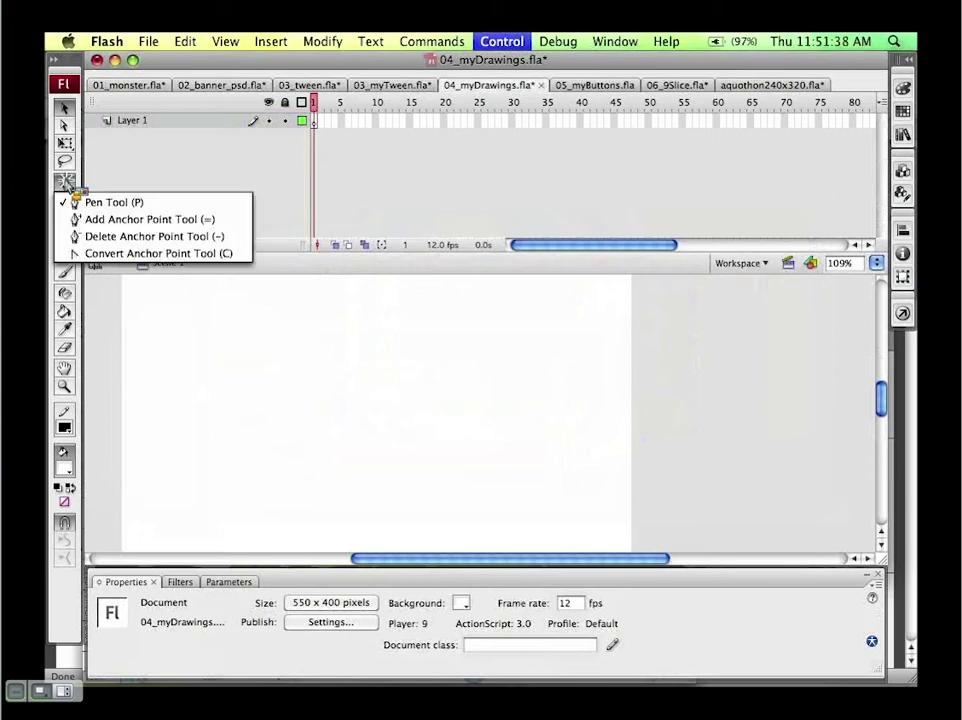
{"action": "left_click", "coordinate": [72, 201]}
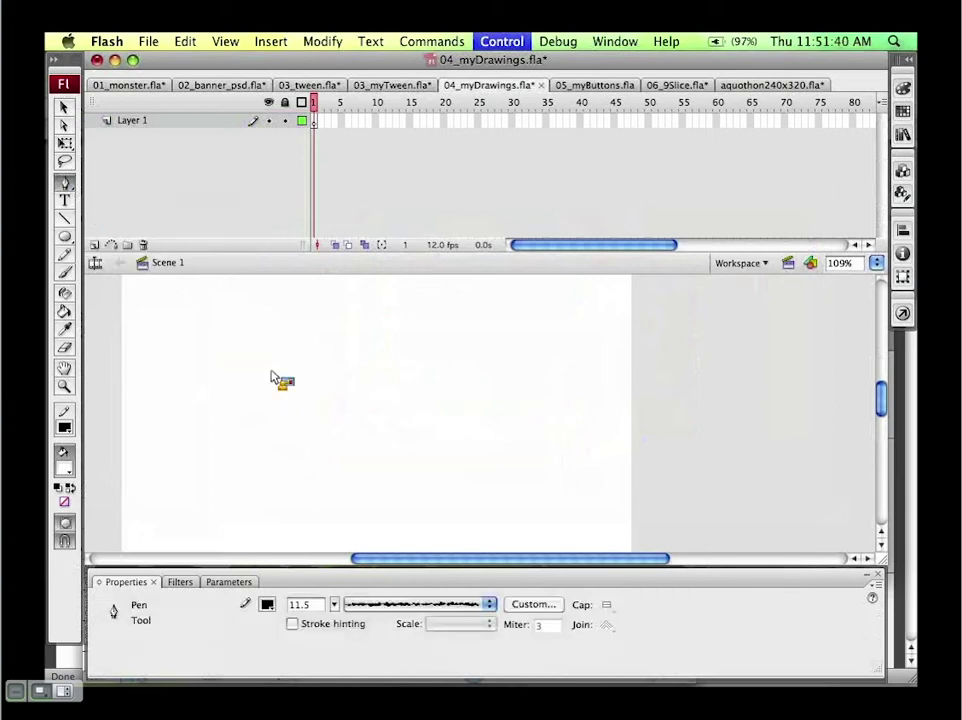
{"action": "left_click", "coordinate": [390, 605]}
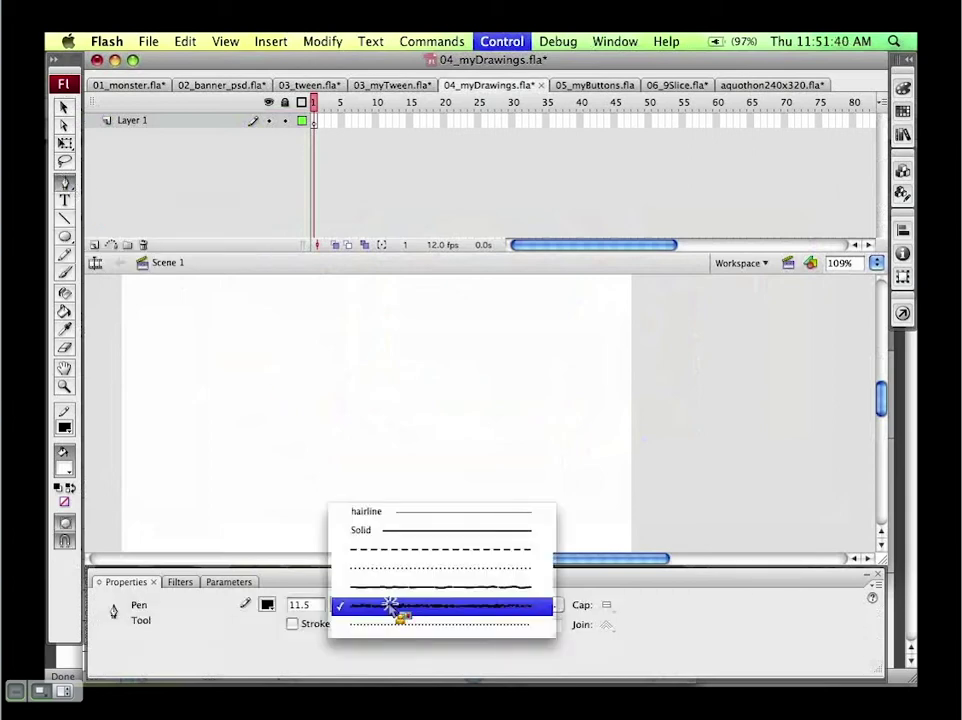
{"action": "left_click", "coordinate": [397, 528]}
{"action": "mouse_move", "coordinate": [333, 605]}
{"action": "left_mouse_down"}
{"action": "mouse_move", "coordinate": [334, 690]}
{"action": "mouse_move", "coordinate": [333, 636]}
{"action": "left_mouse_up"}
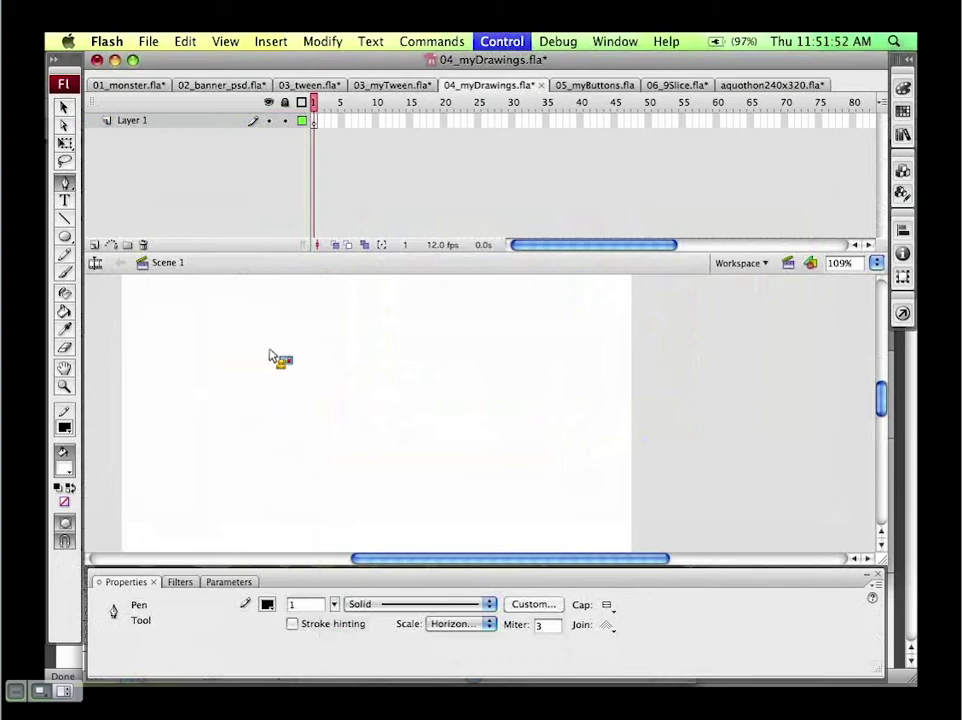
{"action": "left_click", "coordinate": [224, 363]}
{"action": "left_click", "coordinate": [349, 305]}
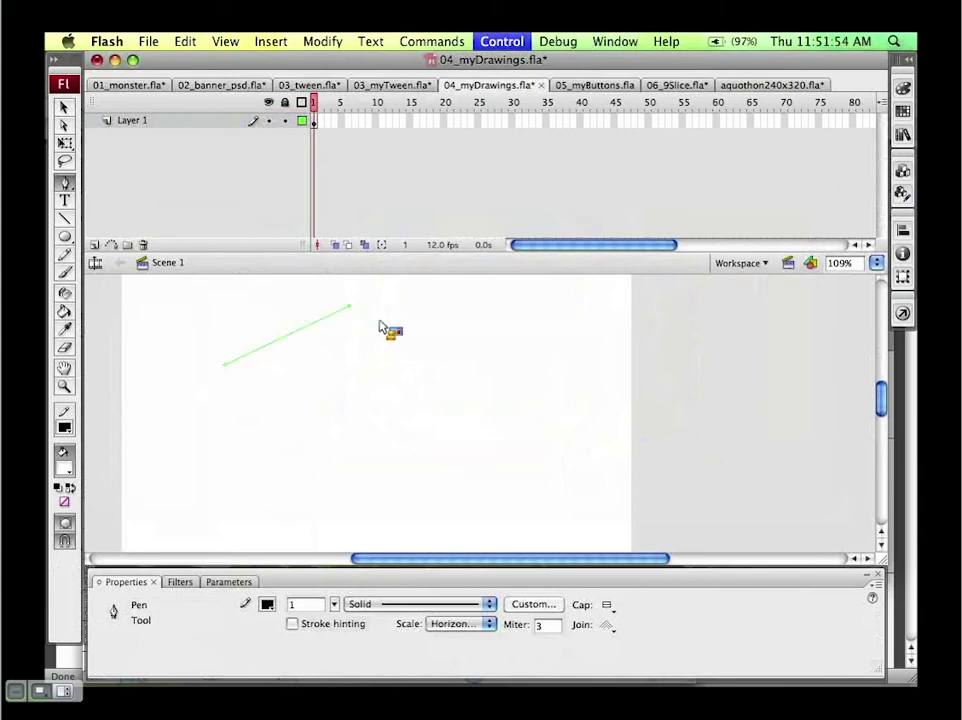
{"action": "left_click", "coordinate": [480, 350]}
{"action": "left_click", "coordinate": [474, 414]}
{"action": "left_click", "coordinate": [393, 476]}
{"action": "left_click", "coordinate": [281, 477]}
{"action": "key", "text": "ctrl+z"}
{"action": "key", "text": "ctrl+z"}
{"action": "key", "text": "ctrl+z"}
{"action": "key", "text": "ctrl+z"}
{"action": "key", "text": "ctrl+z"}
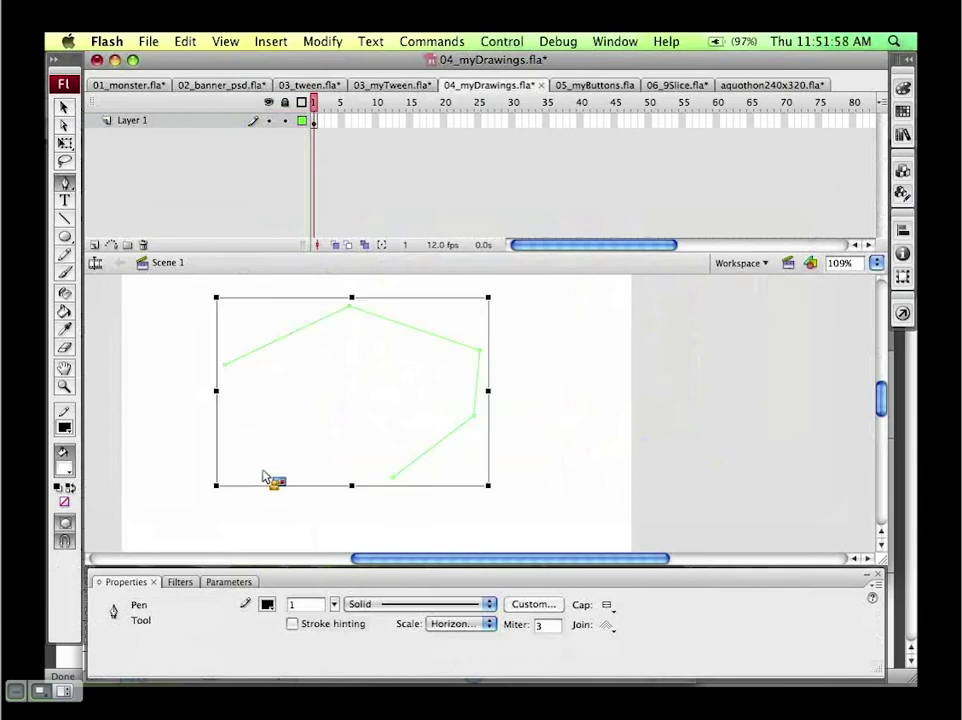
Step: Set the stroke height to 4 and draw a closed seven-sided outline in the middle of the stage with the Pen tool
{"action": "left_click_drag", "start_coordinate": [334, 605], "coordinate": [331, 589]}
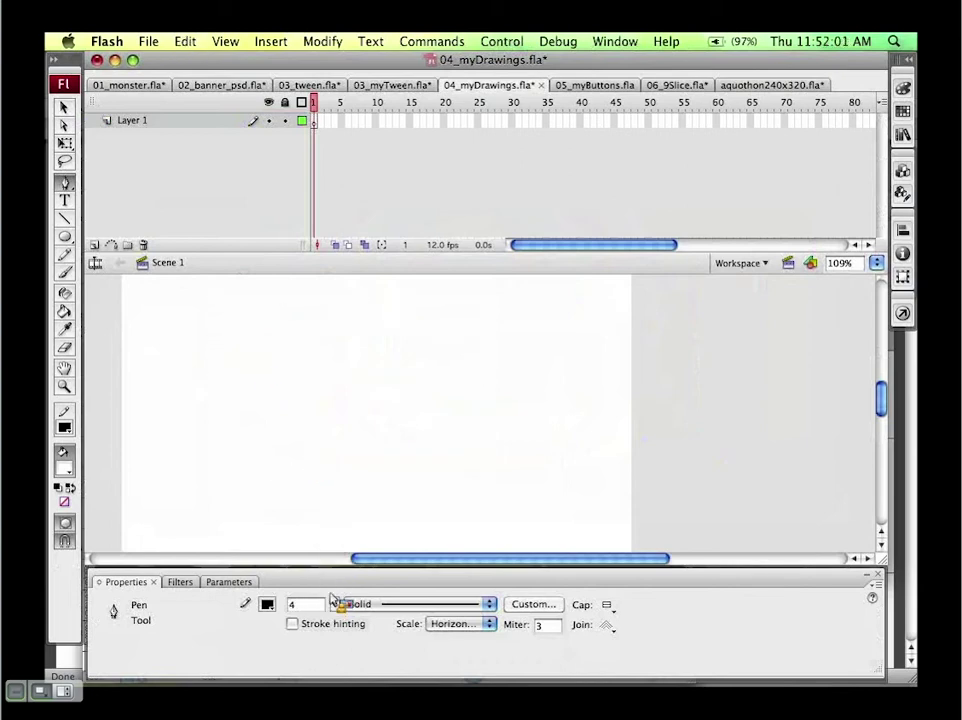
{"action": "left_click", "coordinate": [253, 359]}
{"action": "left_click", "coordinate": [388, 341]}
{"action": "left_click", "coordinate": [485, 371]}
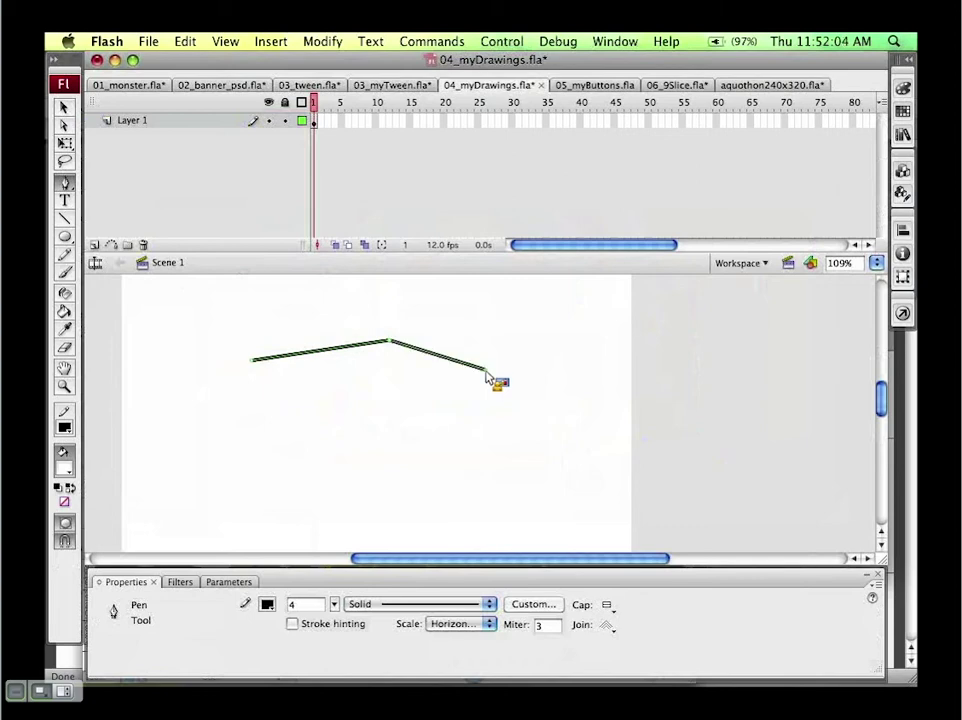
{"action": "left_click", "coordinate": [462, 469]}
{"action": "left_click", "coordinate": [367, 494]}
{"action": "left_click", "coordinate": [251, 494]}
{"action": "left_click", "coordinate": [237, 433]}
{"action": "left_click", "coordinate": [253, 361]}
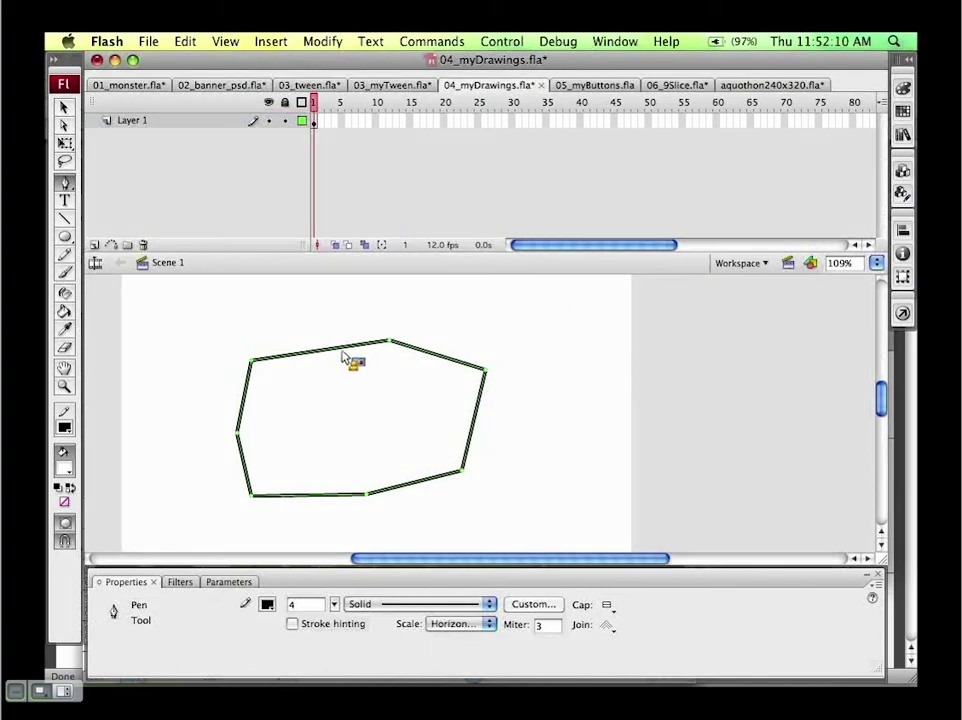
Step: Add an anchor point midway along the upper-left edge of the outline
{"action": "scroll", "coordinate": [348, 380], "scroll_direction": "left", "scroll_amount": 4}
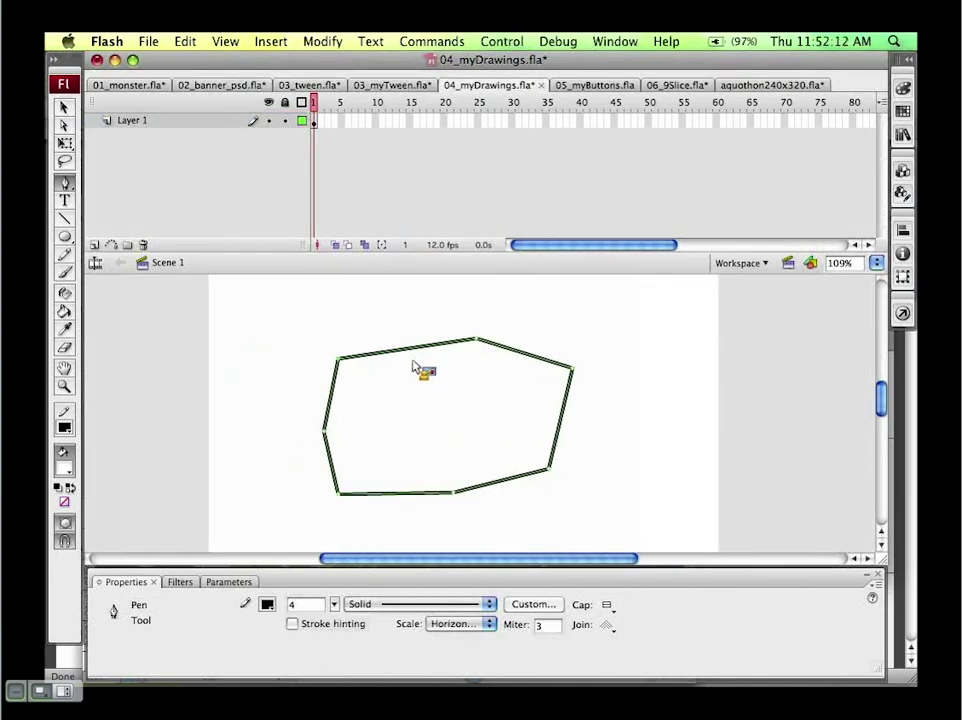
{"action": "left_click", "coordinate": [409, 349]}
{"action": "left_click", "coordinate": [523, 353]}
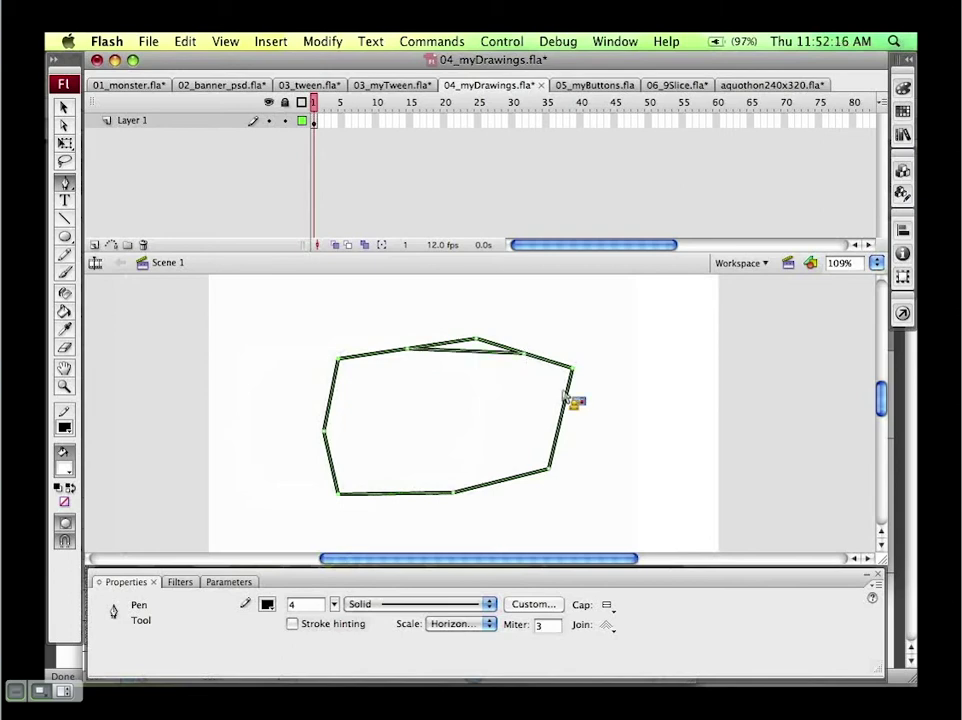
{"action": "left_click", "coordinate": [570, 397]}
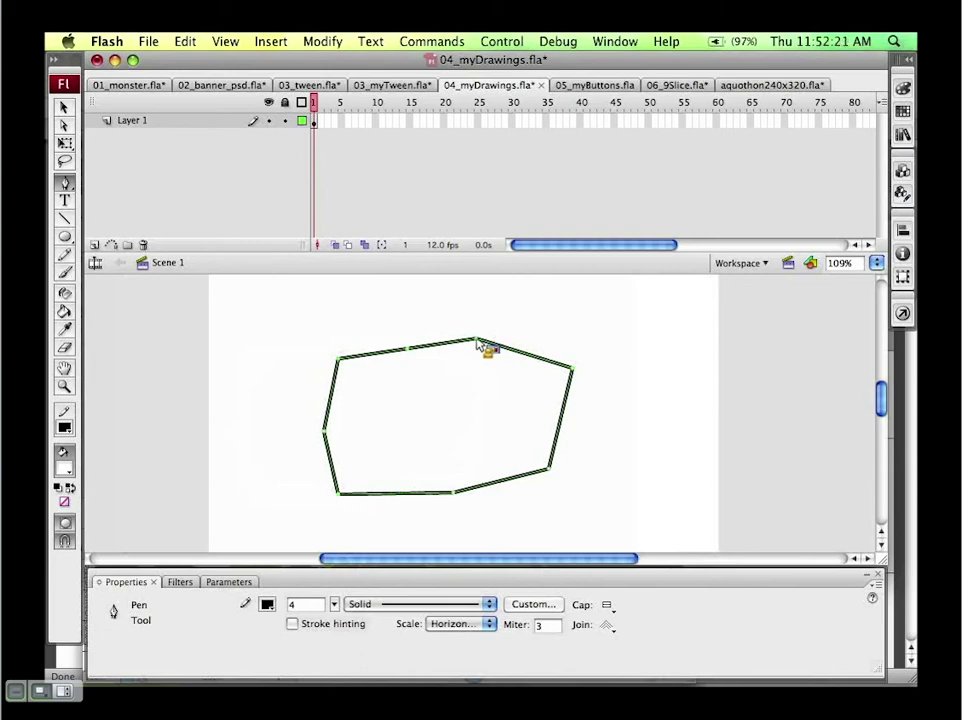
Step: Pull the added anchor point down into the outline and reshape it as a curve with independently angled handles
{"action": "left_click", "coordinate": [64, 125]}
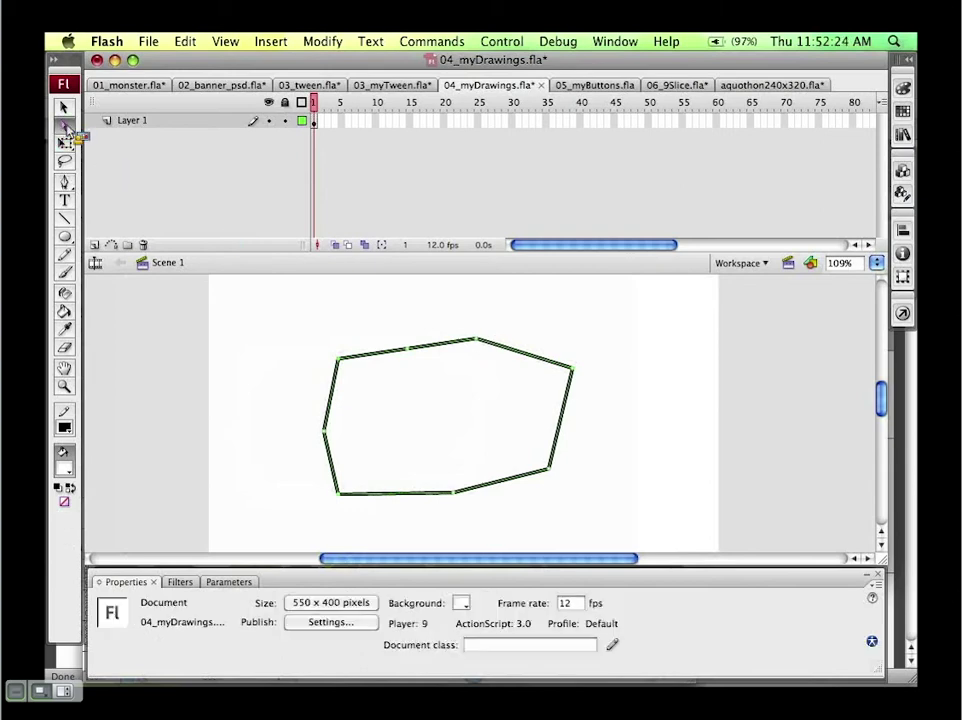
{"action": "left_click_drag", "start_coordinate": [405, 350], "coordinate": [416, 401]}
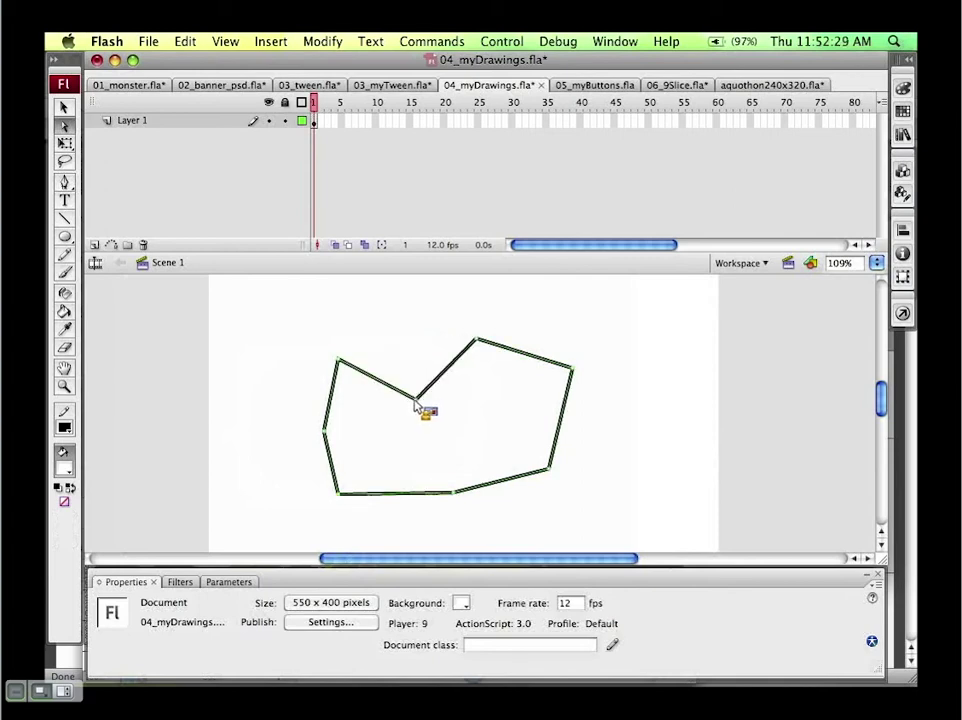
{"action": "left_click_drag", "start_coordinate": [416, 401], "coordinate": [370, 420]}
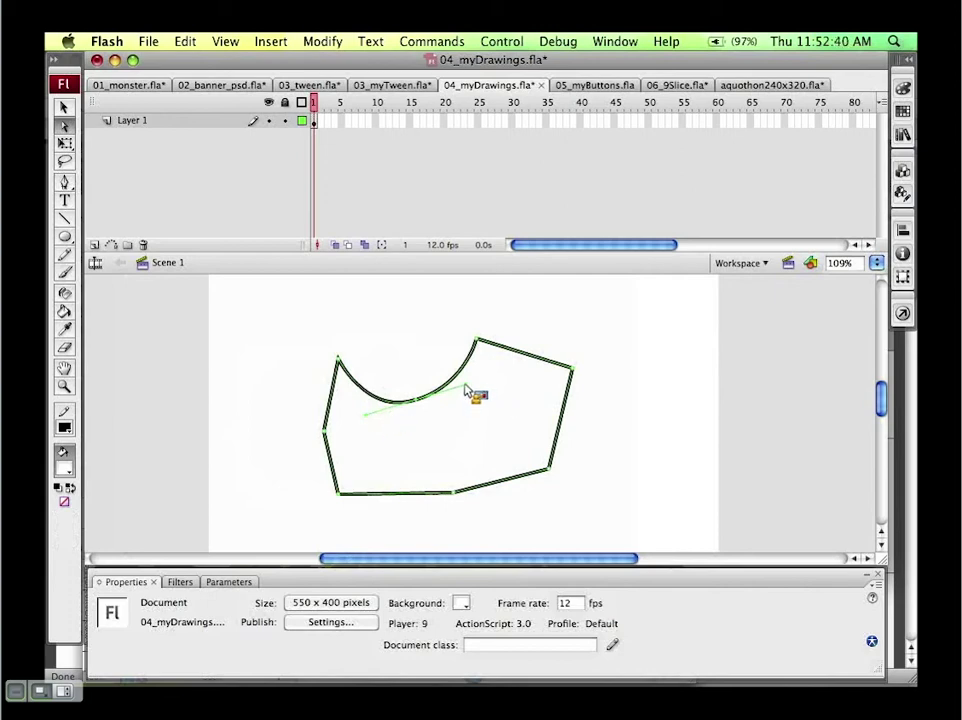
{"action": "mouse_move", "coordinate": [467, 385]}
{"action": "left_mouse_down"}
{"action": "mouse_move", "coordinate": [481, 401]}
{"action": "mouse_move", "coordinate": [483, 376]}
{"action": "mouse_move", "coordinate": [492, 415]}
{"action": "left_mouse_up"}
{"action": "left_click_drag", "start_coordinate": [366, 415], "coordinate": [371, 446]}
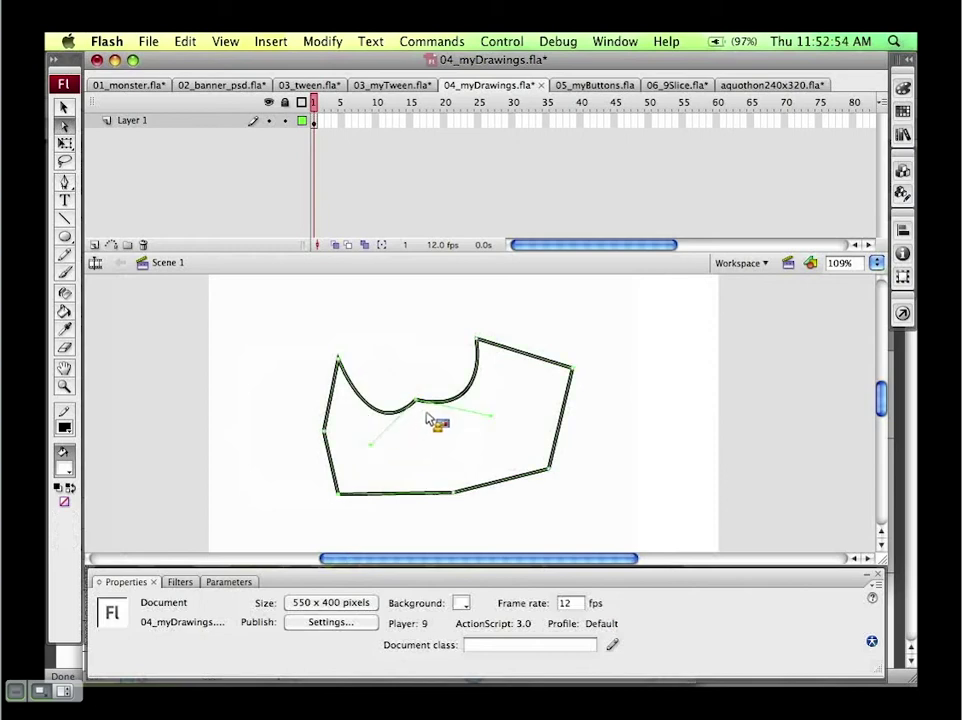
Step: Delete the outline and draw a red-filled rectangle primitive about 364 by 184 pixels on the stage
{"action": "key", "text": "super+a"}
{"action": "key", "text": "Delete"}
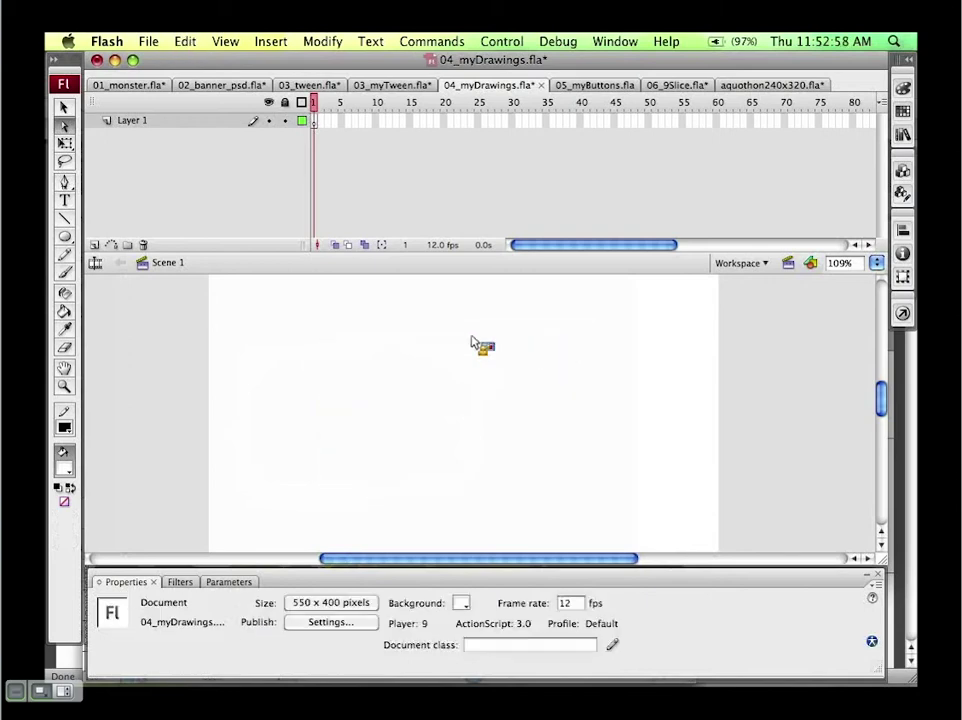
{"action": "left_click", "coordinate": [64, 238]}
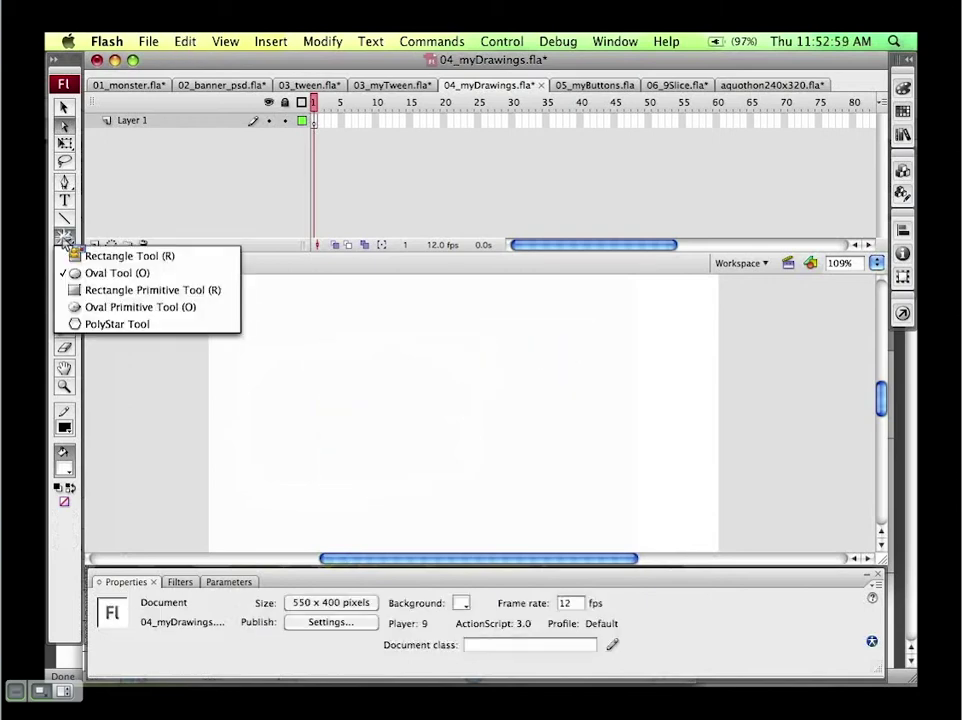
{"action": "left_click", "coordinate": [133, 292]}
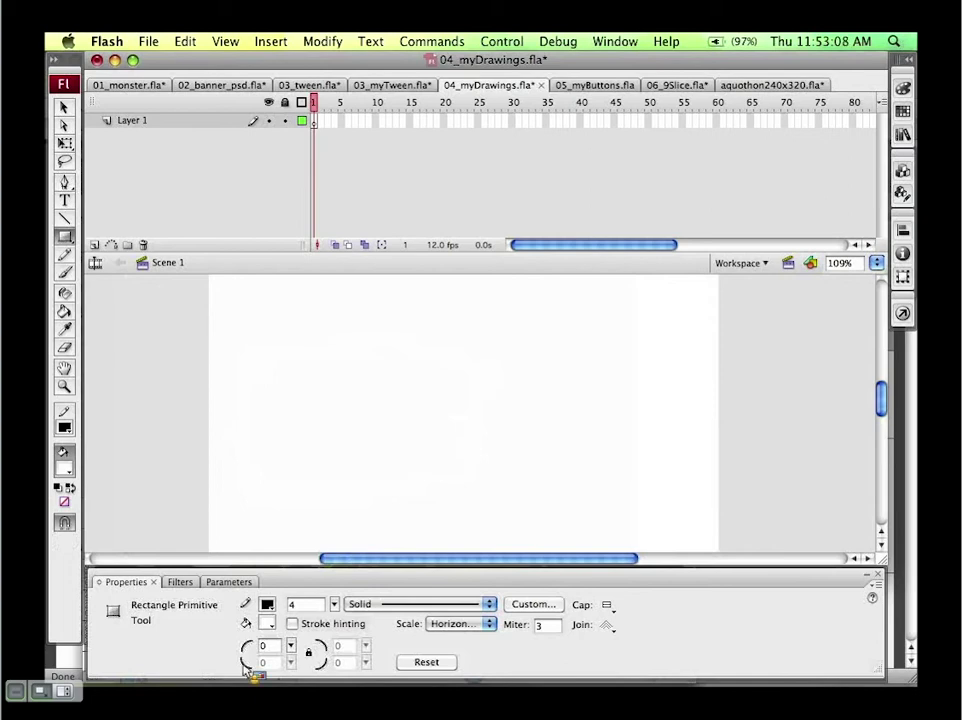
{"action": "left_click", "coordinate": [267, 622]}
{"action": "left_click", "coordinate": [301, 597]}
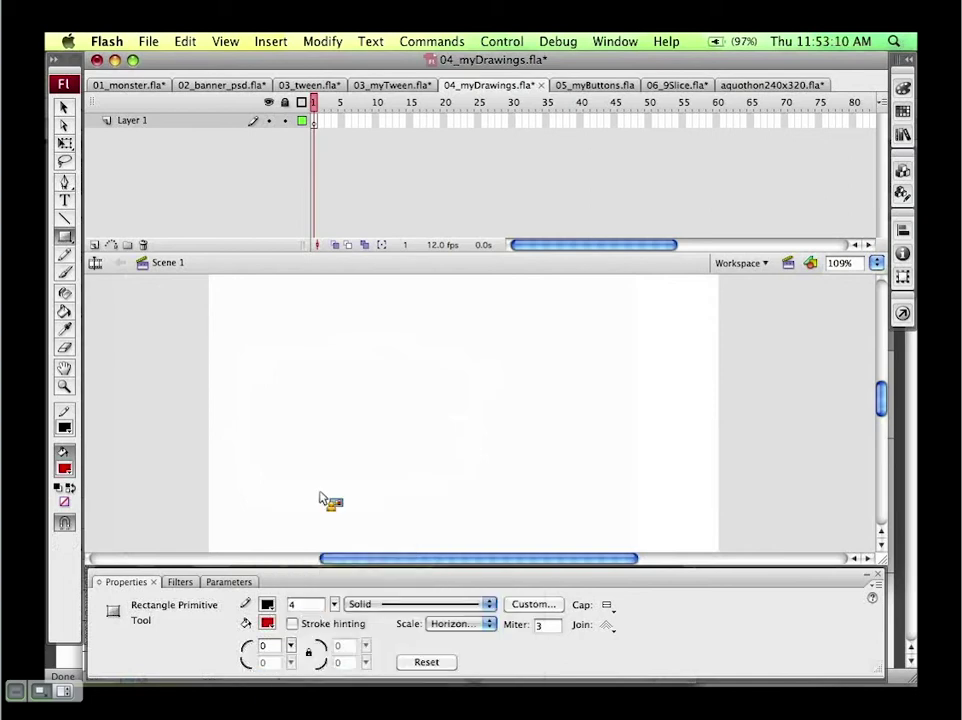
{"action": "mouse_move", "coordinate": [293, 310]}
{"action": "left_mouse_down"}
{"action": "mouse_move", "coordinate": [517, 412]}
{"action": "mouse_move", "coordinate": [631, 480]}
{"action": "left_mouse_up"}
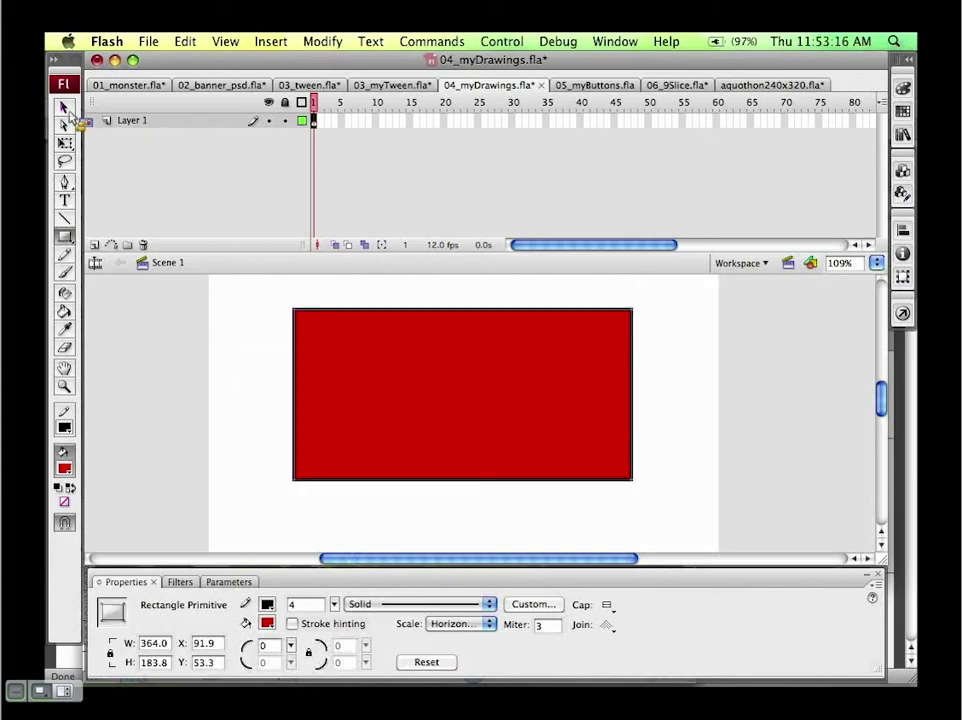
Step: Try rounding the rectangle primitive's corners to a radius of about 32, and undo the rounding
{"action": "left_click", "coordinate": [65, 237]}
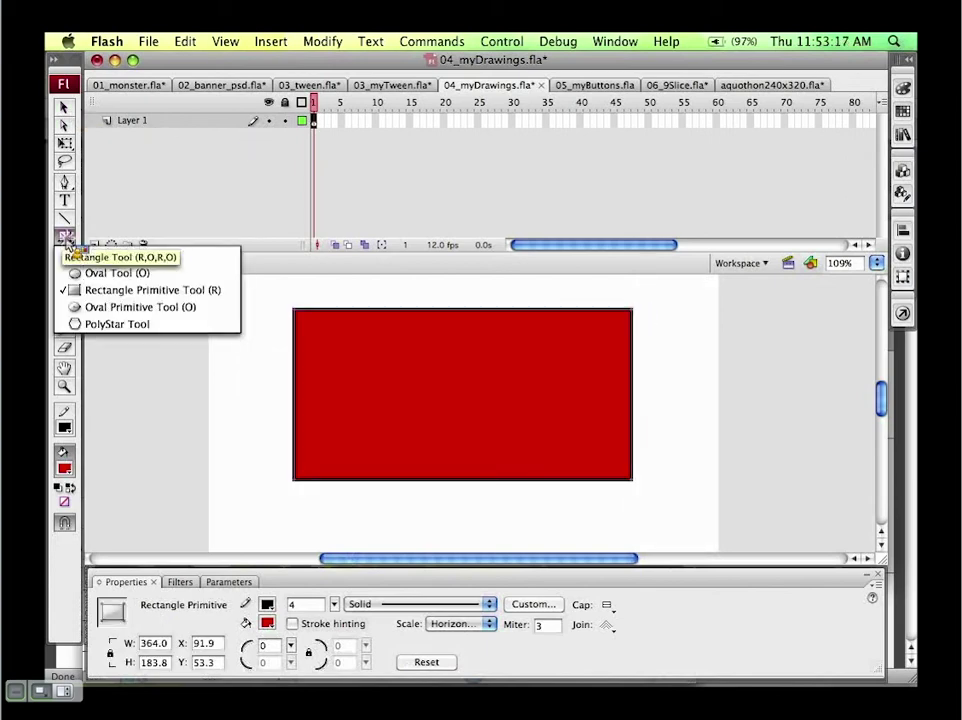
{"action": "left_click", "coordinate": [72, 257]}
{"action": "left_click", "coordinate": [66, 108]}
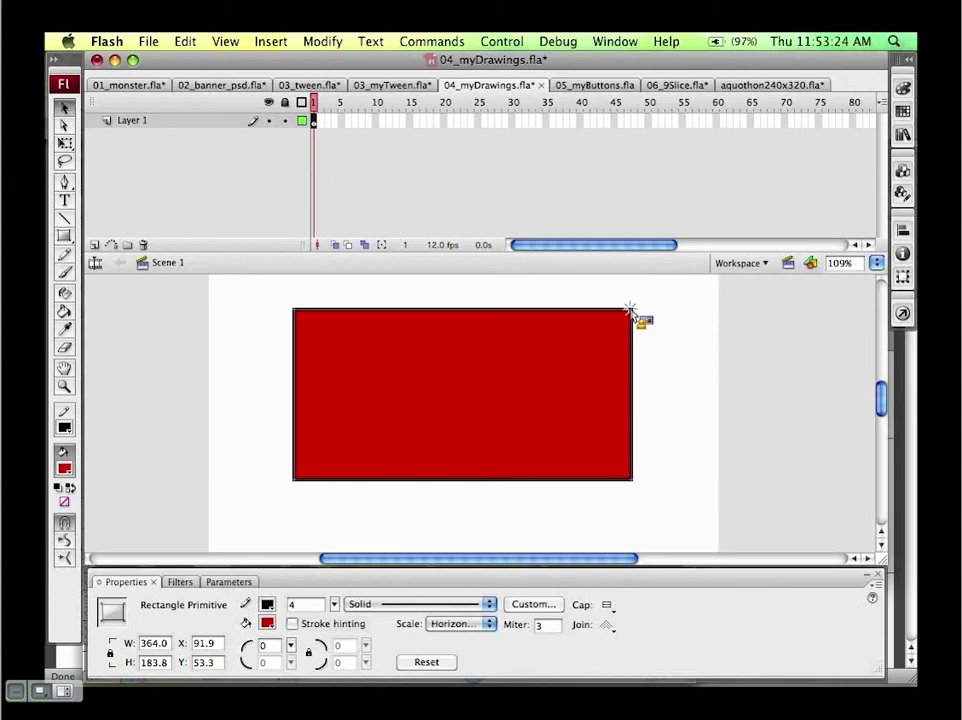
{"action": "left_click_drag", "start_coordinate": [620, 318], "coordinate": [609, 328]}
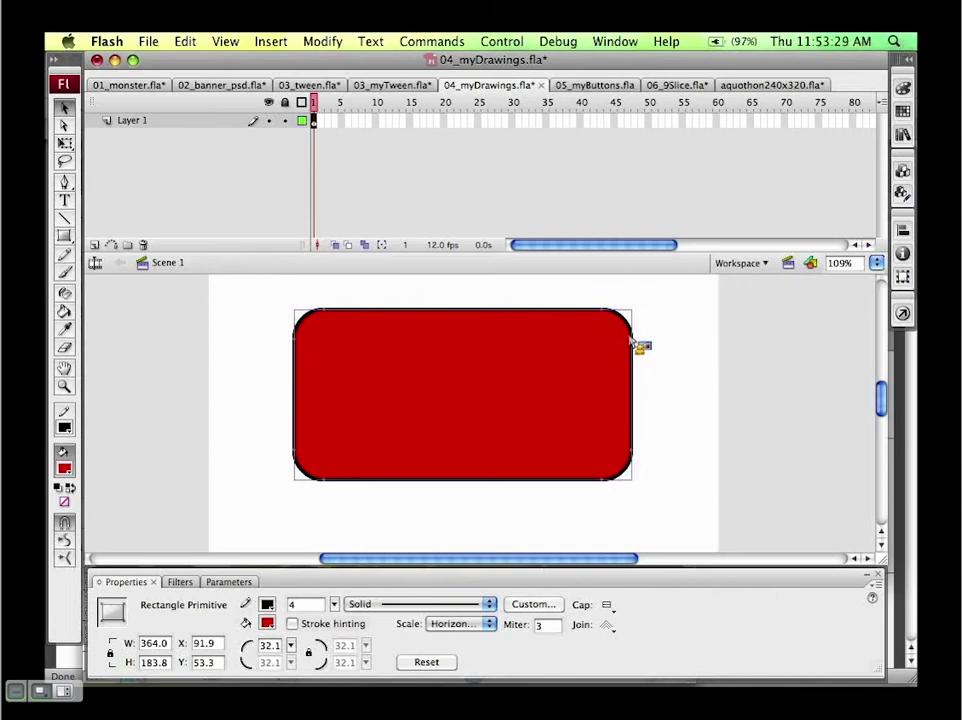
{"action": "key", "text": "super+z"}
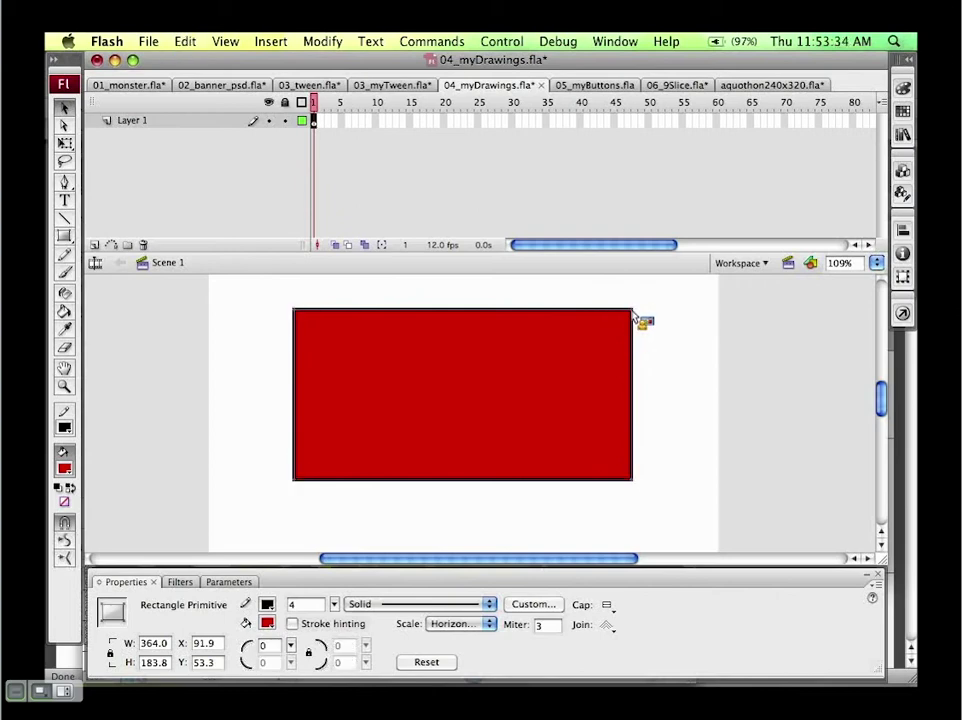
Step: Try the round and bevel joins on the rectangle's stroke corners, and set the join back to miter
{"action": "key", "text": "z"}
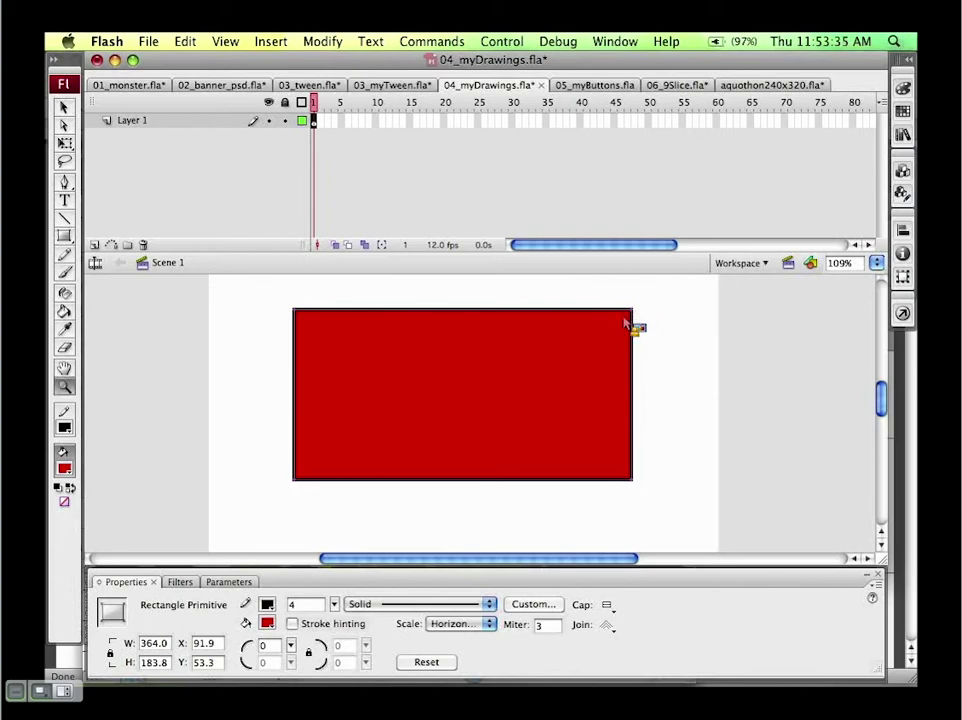
{"action": "left_click_drag", "start_coordinate": [573, 296], "coordinate": [680, 381]}
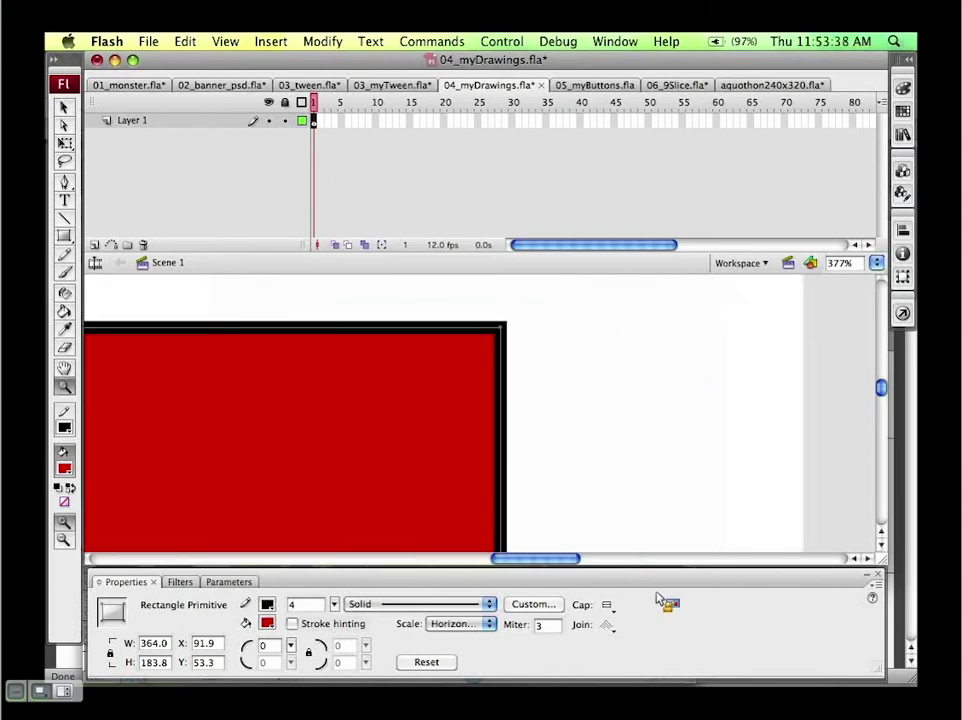
{"action": "left_click", "coordinate": [610, 625]}
{"action": "left_click", "coordinate": [620, 607]}
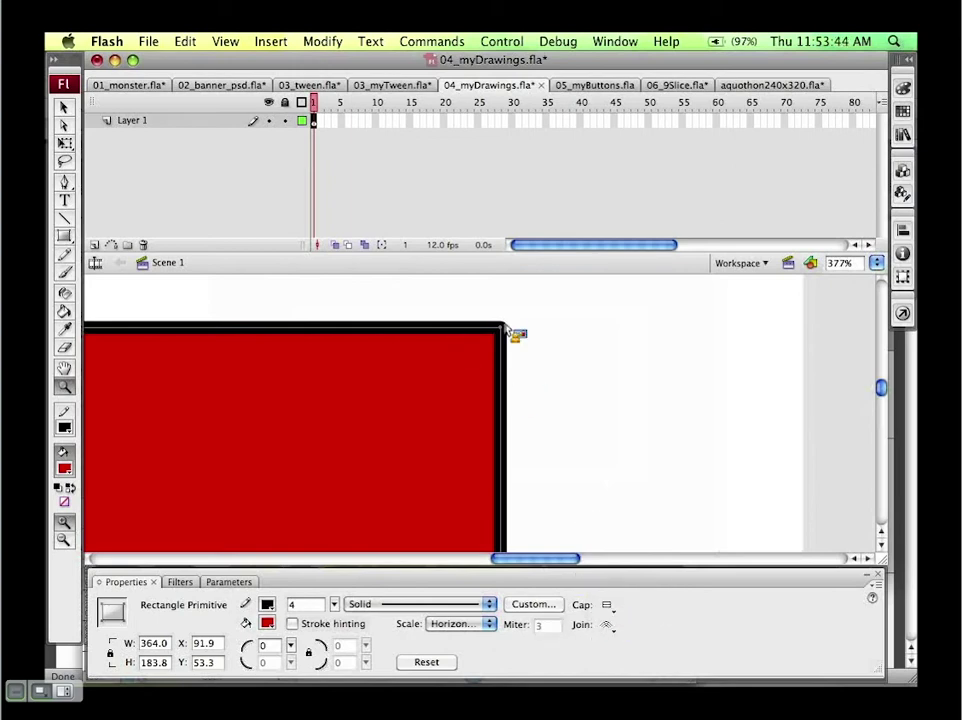
{"action": "left_click_drag", "start_coordinate": [442, 317], "coordinate": [554, 386]}
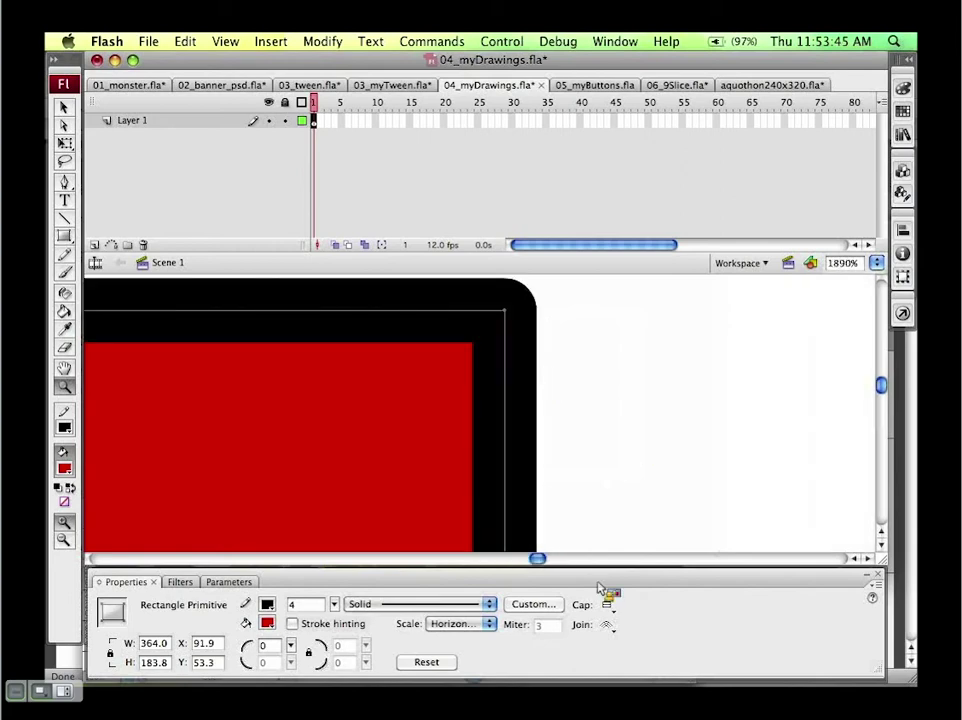
{"action": "left_click", "coordinate": [608, 625]}
{"action": "left_click", "coordinate": [629, 660]}
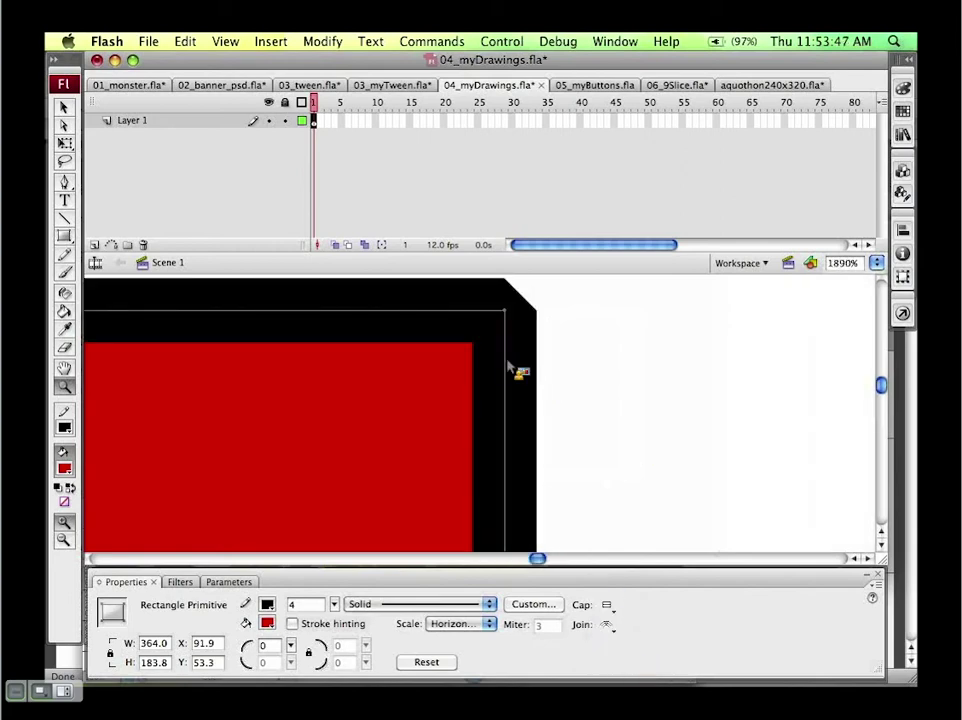
{"action": "left_click", "coordinate": [609, 626]}
{"action": "left_click", "coordinate": [612, 609]}
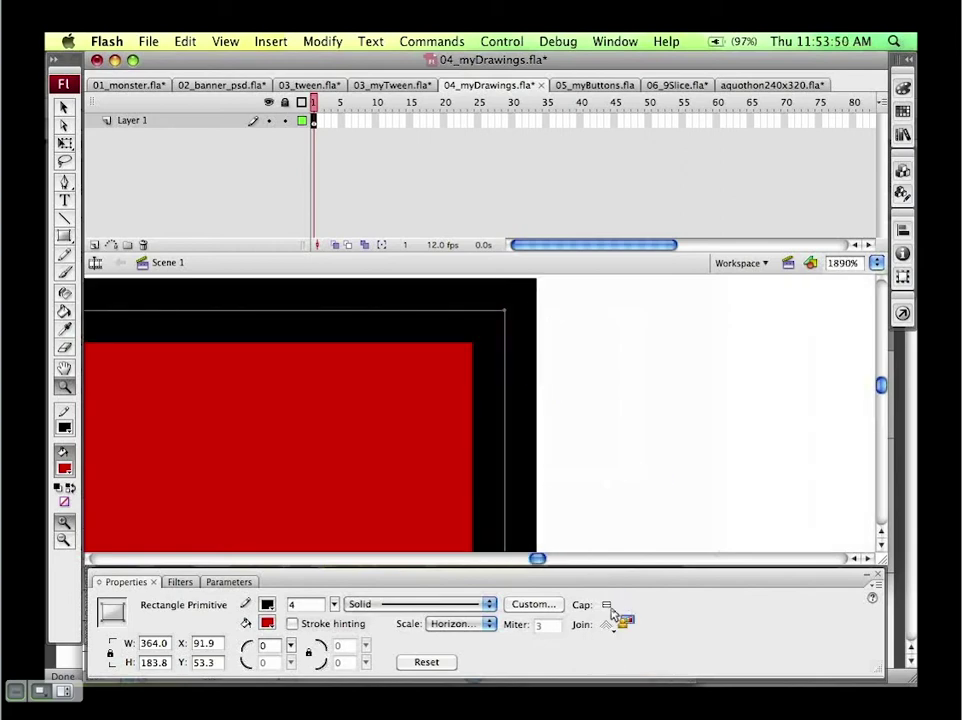
Step: Try a miter limit of 1 on the rectangle's stroke, and set it back to 3
{"action": "left_click", "coordinate": [538, 625]}
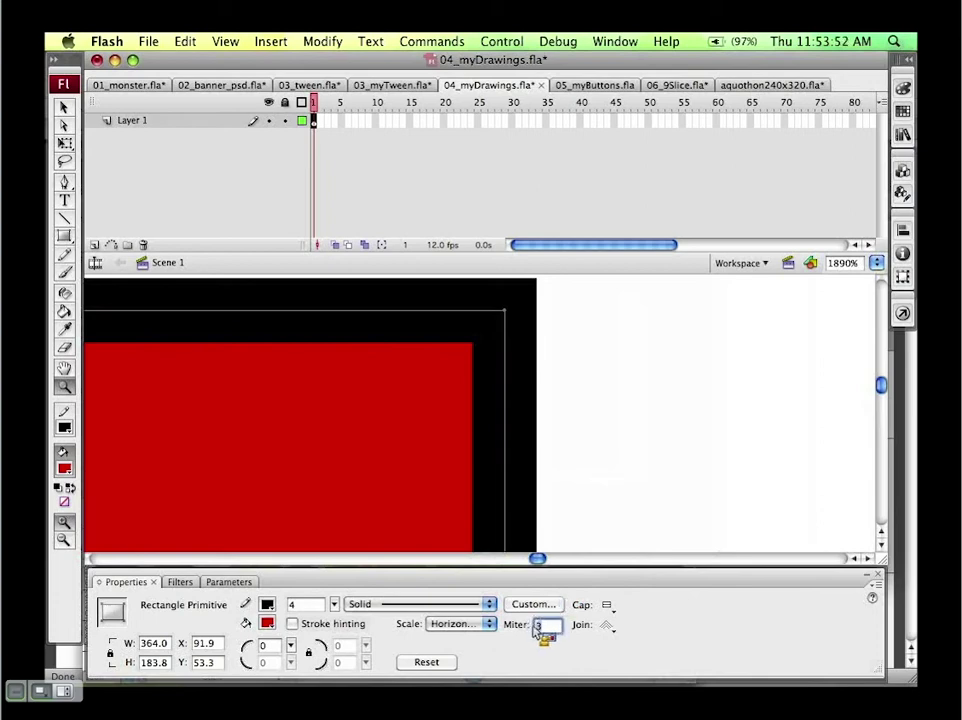
{"action": "type", "text": "0"}
{"action": "key", "text": "Return"}
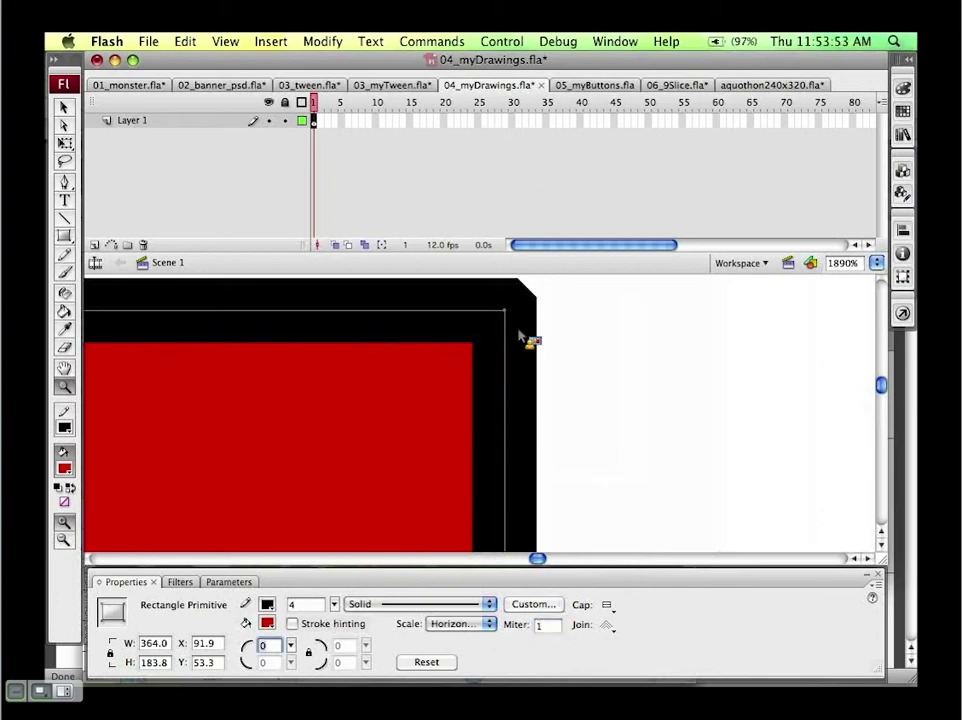
{"action": "double_click", "coordinate": [541, 625]}
{"action": "type", "text": "3"}
{"action": "key", "text": "Return"}
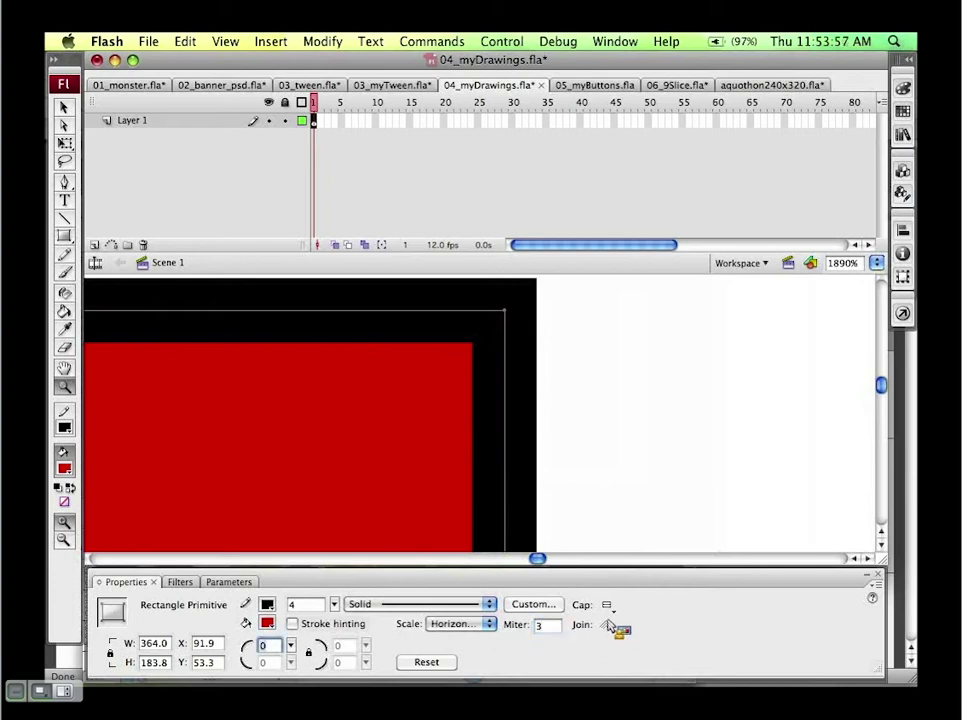
Step: Check the cap options available for the rectangle primitive's stroke and view the whole rectangle
{"action": "left_click", "coordinate": [610, 624]}
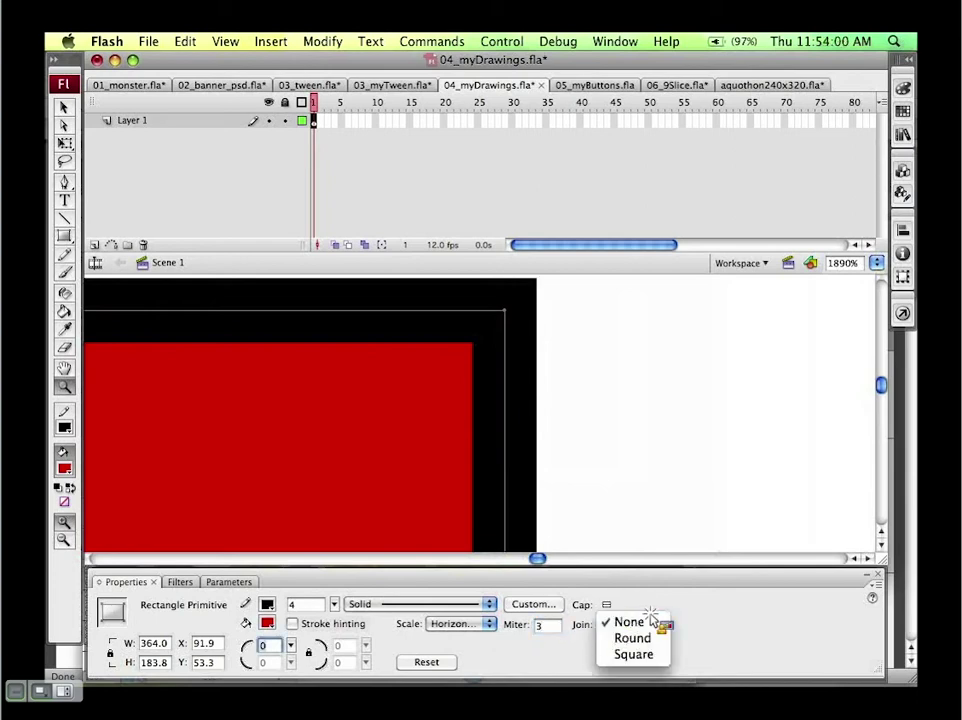
{"action": "left_click", "coordinate": [697, 619]}
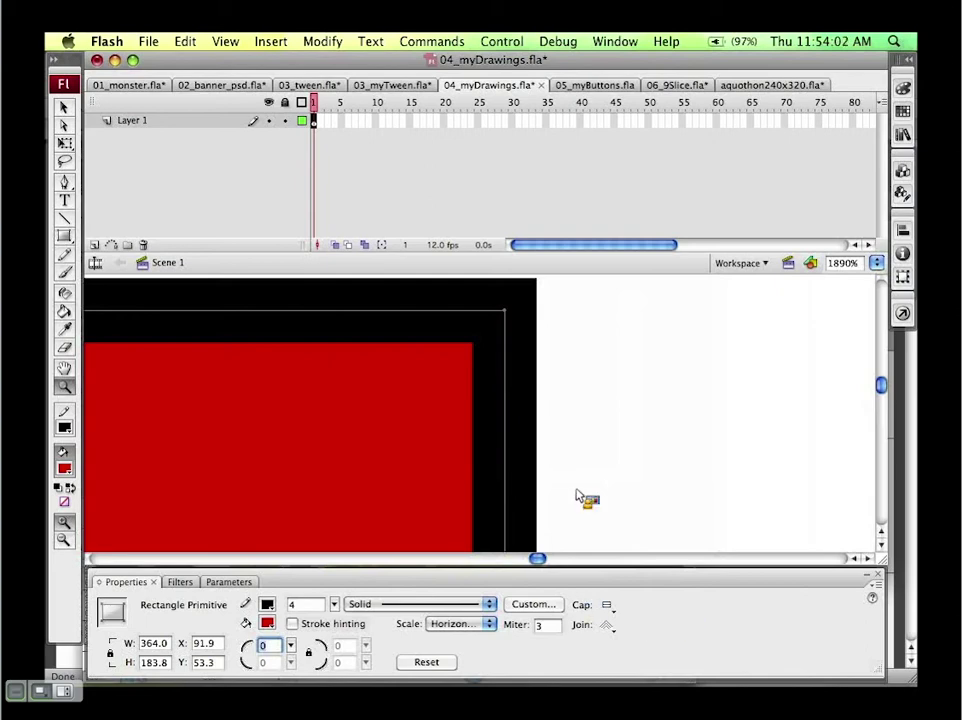
{"action": "key", "text": "super+minus"}
{"action": "key", "text": "super+minus"}
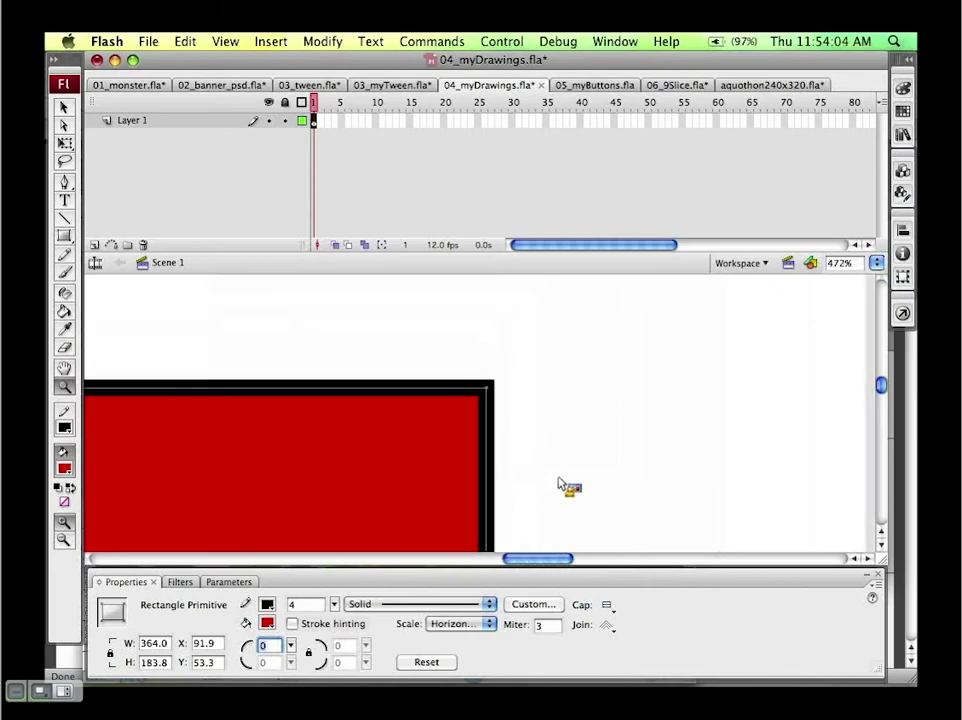
{"action": "left_click_drag", "start_coordinate": [399, 474], "coordinate": [451, 425]}
{"action": "key", "text": "super+minus"}
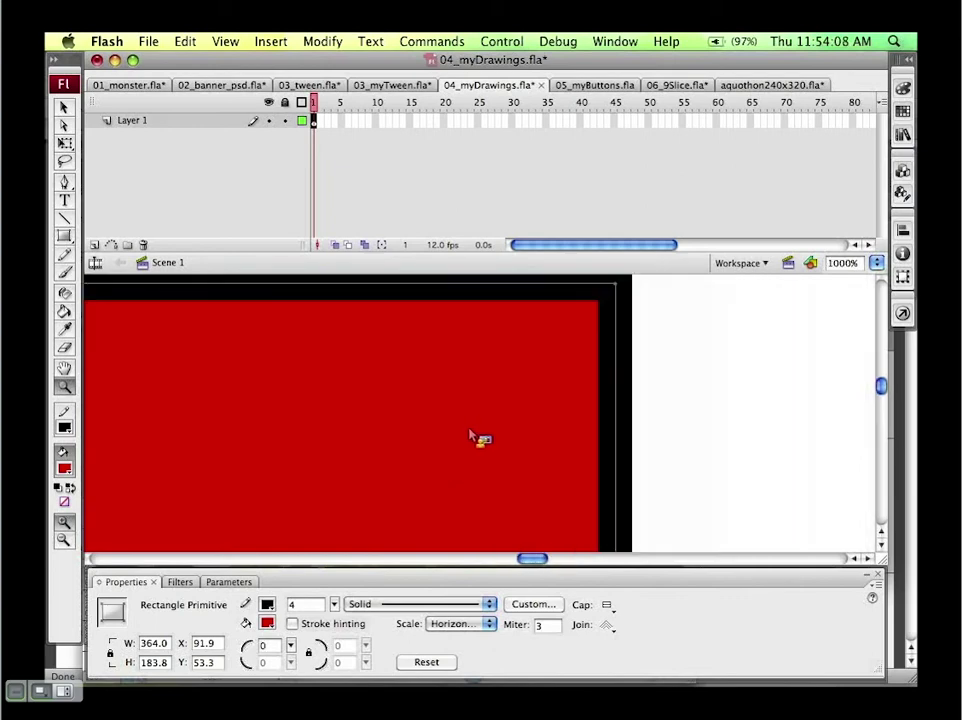
{"action": "key", "text": "super+minus"}
{"action": "key", "text": "super+minus"}
{"action": "key", "text": "super+minus"}
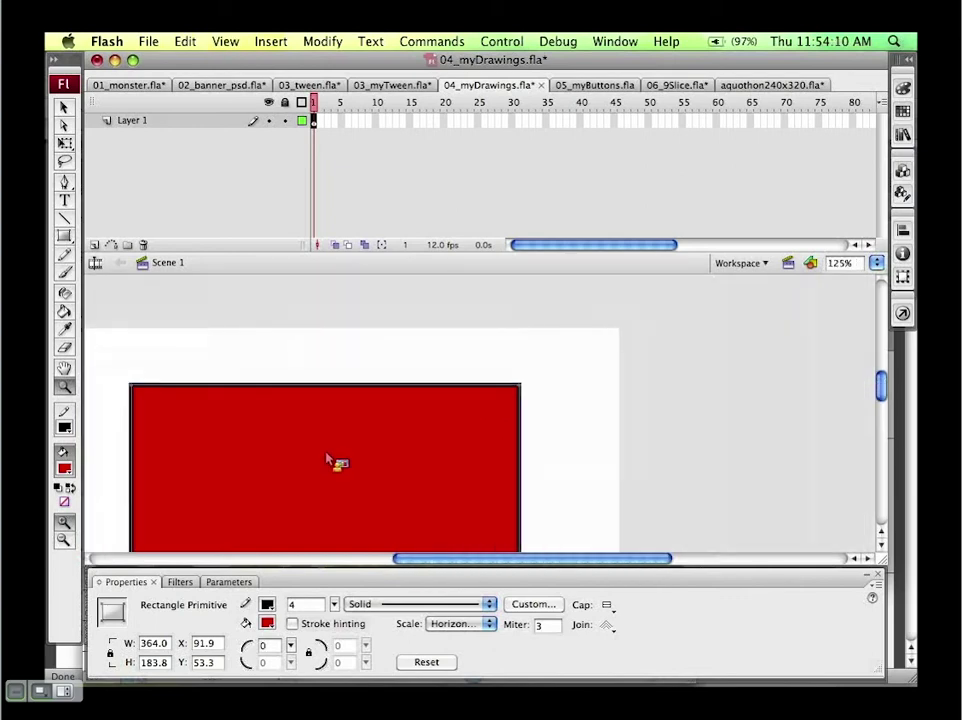
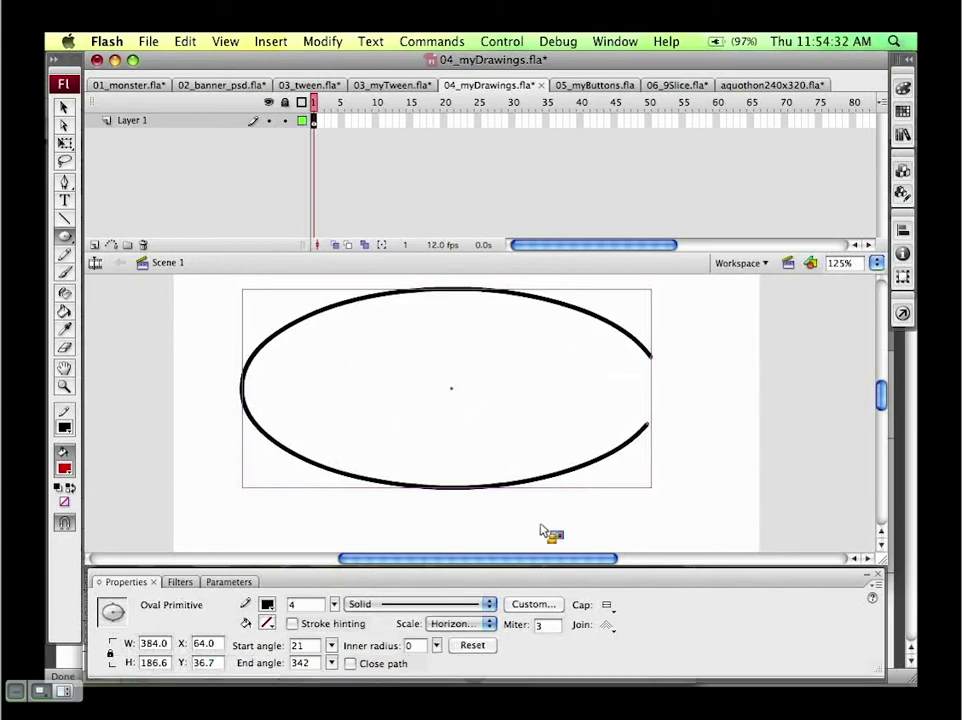
Step: Close the oval primitive's path, try a start angle of about 343, and set the start and end angles to 0
{"action": "left_click", "coordinate": [350, 664]}
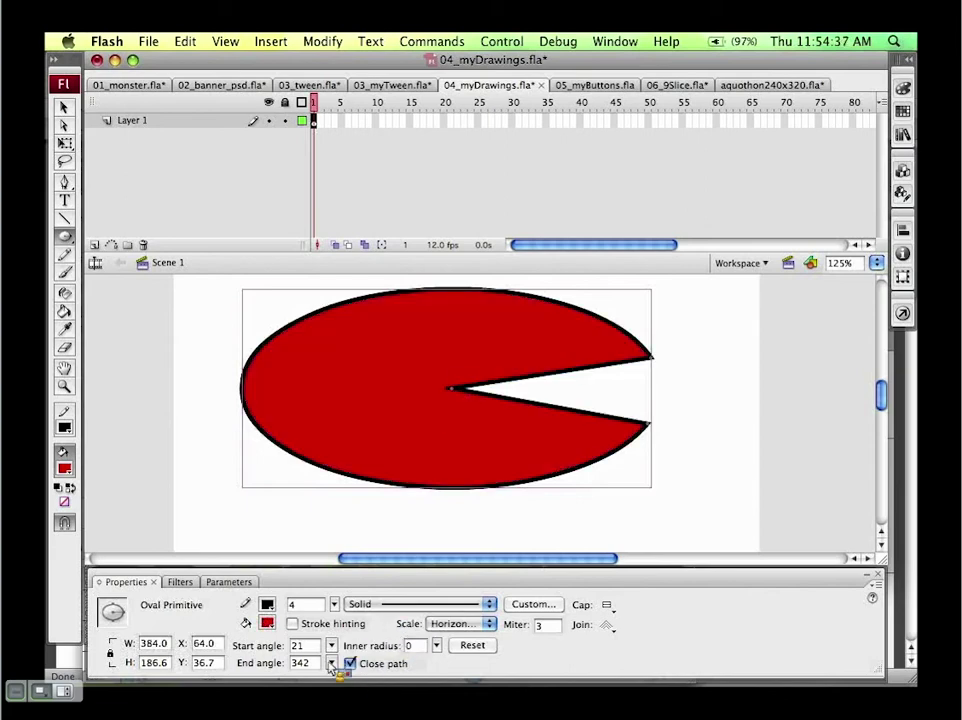
{"action": "mouse_move", "coordinate": [332, 646]}
{"action": "left_mouse_down"}
{"action": "mouse_move", "coordinate": [326, 626]}
{"action": "mouse_move", "coordinate": [340, 620]}
{"action": "mouse_move", "coordinate": [330, 630]}
{"action": "left_mouse_up"}
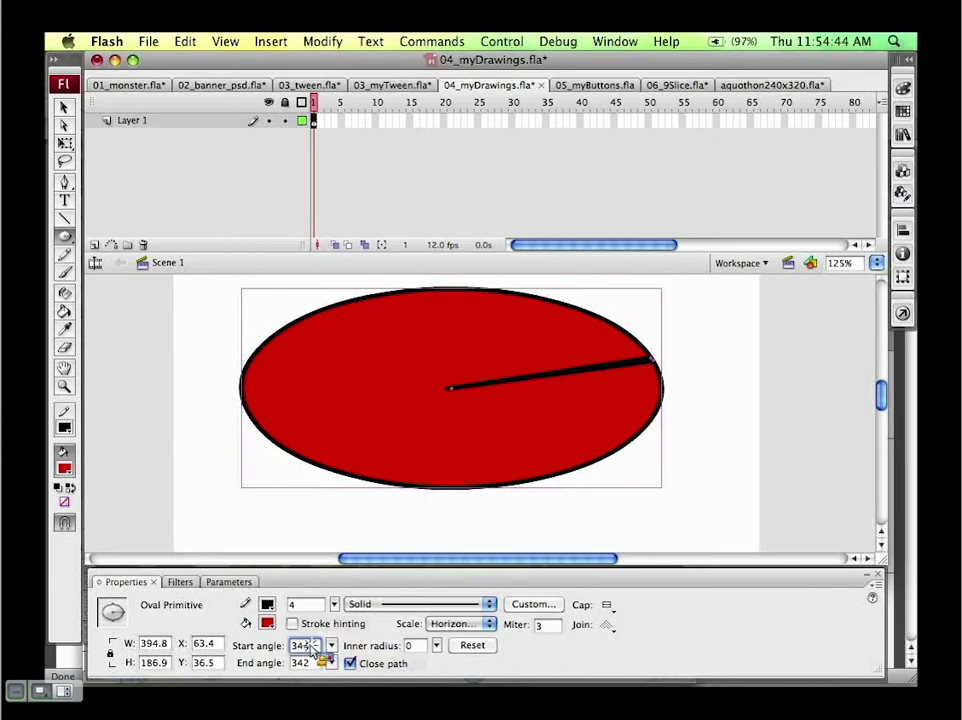
{"action": "type", "text": "0"}
{"action": "key", "text": "Tab"}
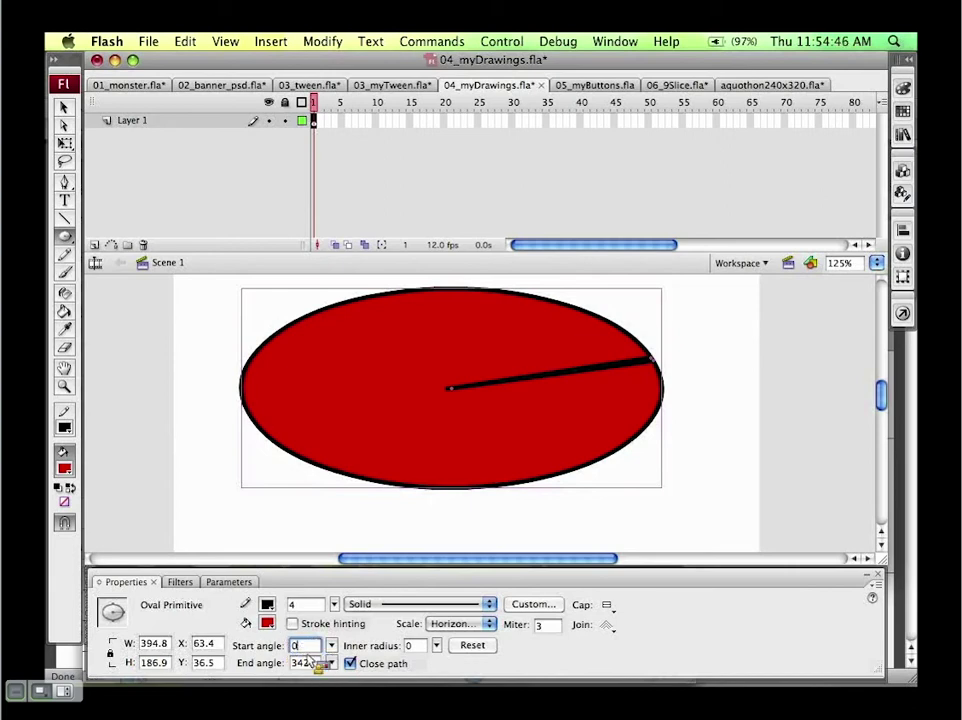
{"action": "type", "text": "0"}
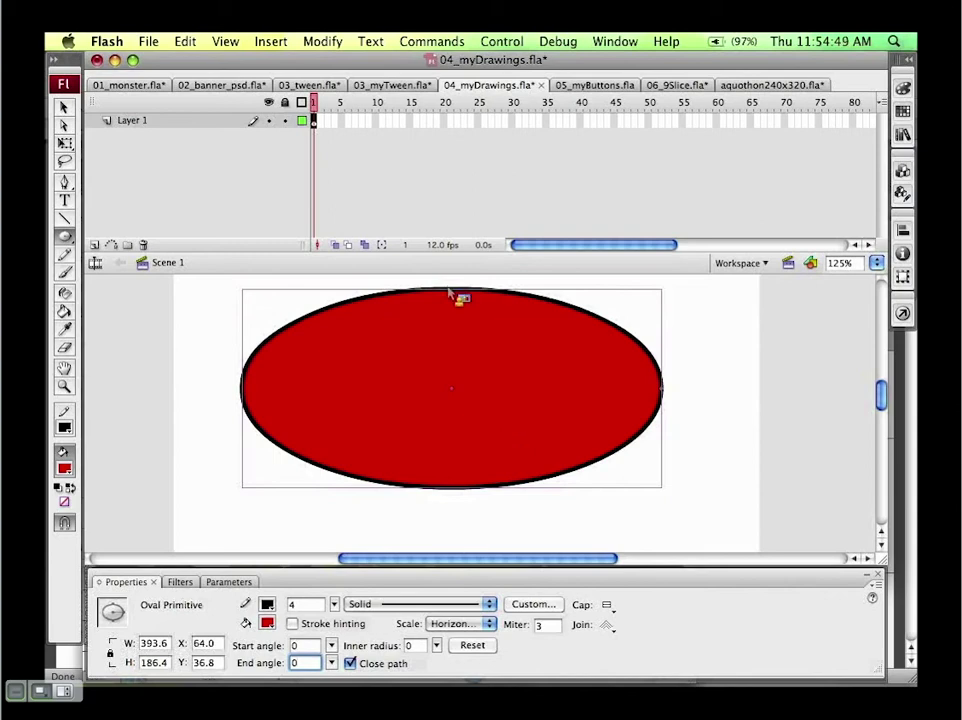
Step: Delete the oval and draw a new red oval primitive about 444 by 174 pixels on the stage
{"action": "key", "text": "Delete"}
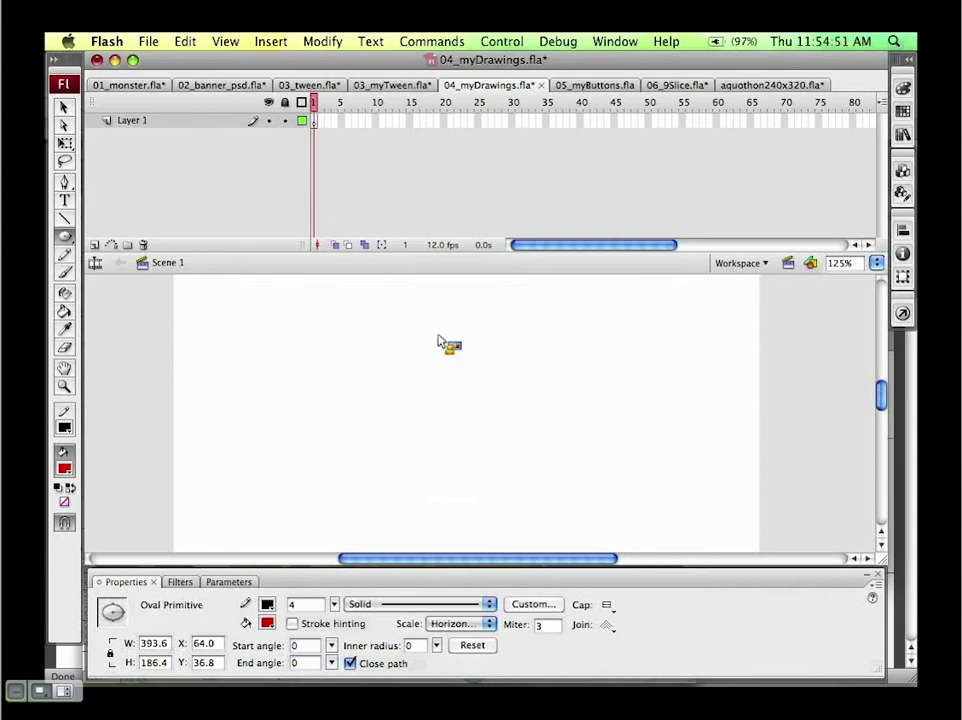
{"action": "left_click_drag", "start_coordinate": [237, 300], "coordinate": [701, 479]}
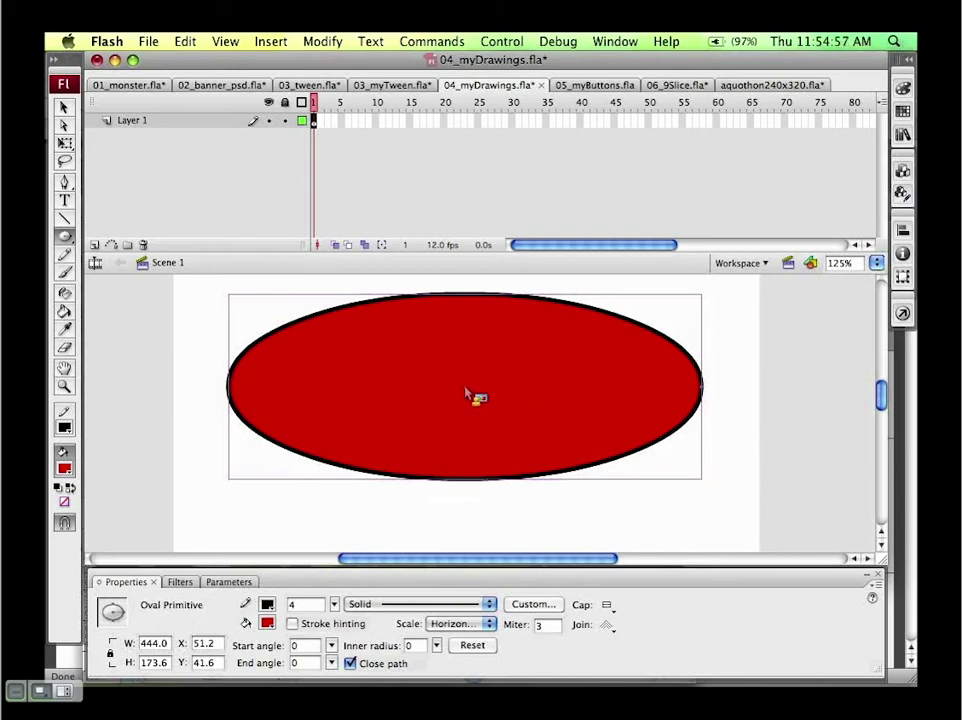
Step: Hollow the oval to an inner radius of about 70 and cut it from about 63 to 300 degrees as a closed path
{"action": "left_click", "coordinate": [64, 105]}
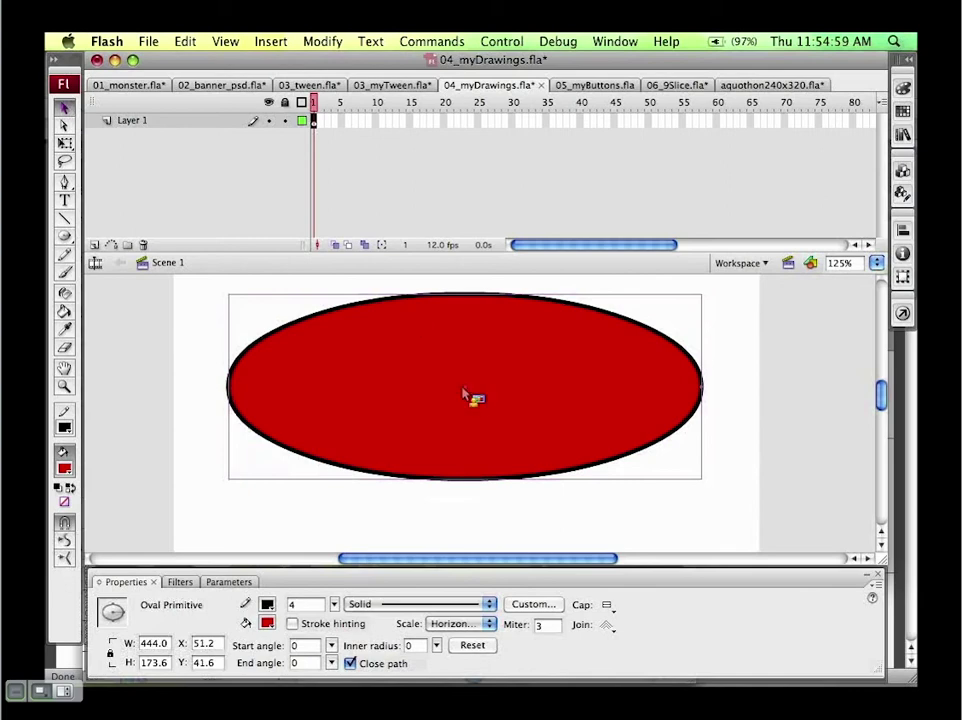
{"action": "left_click_drag", "start_coordinate": [466, 393], "coordinate": [634, 421]}
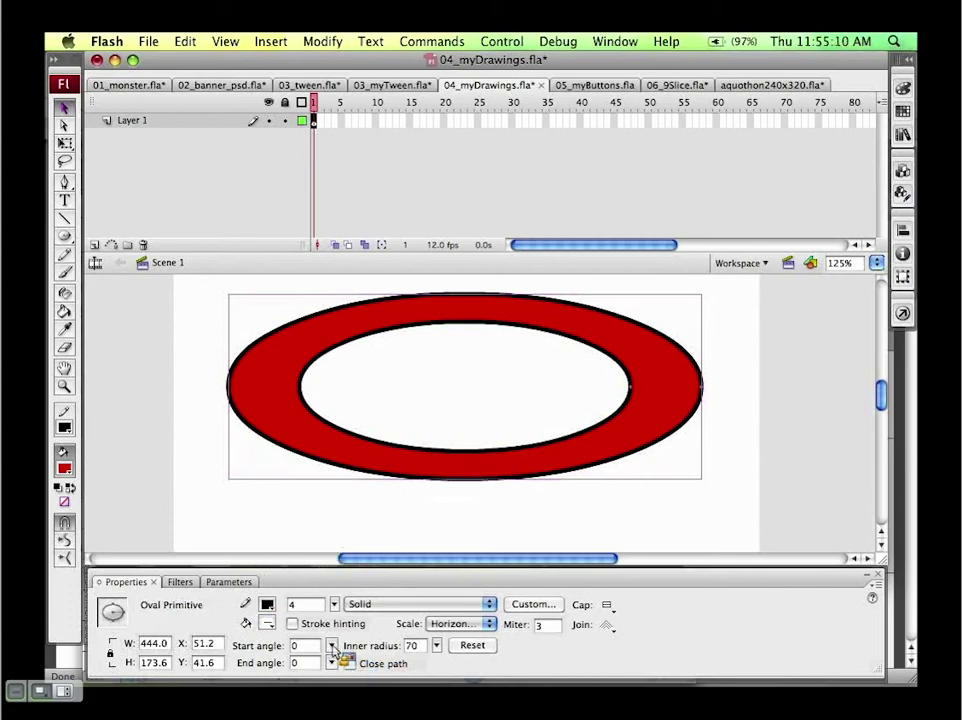
{"action": "left_click_drag", "start_coordinate": [332, 649], "coordinate": [353, 668]}
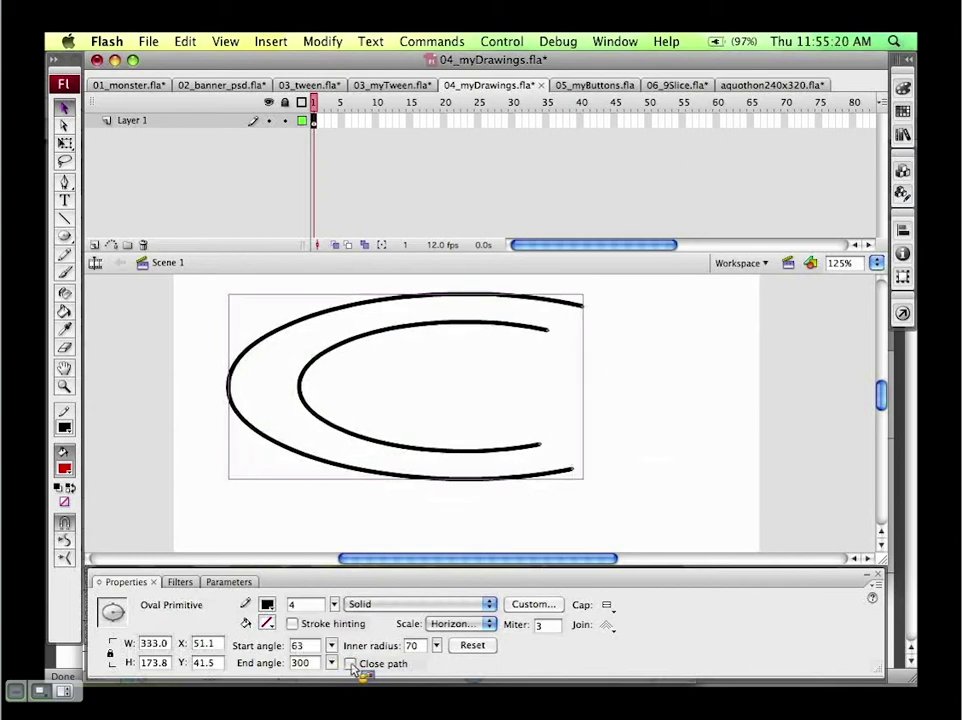
{"action": "left_click", "coordinate": [351, 665]}
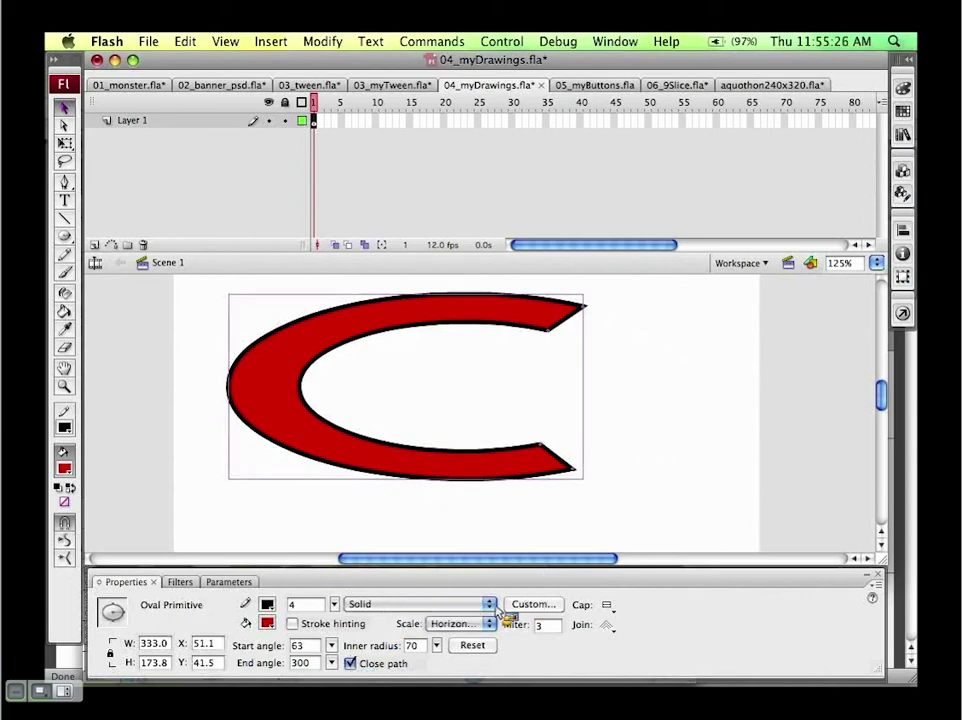
Step: Give the C-shaped oval primitive the rough stippled stroke style at a height of about 5.75, and deselect it
{"action": "left_click", "coordinate": [465, 606]}
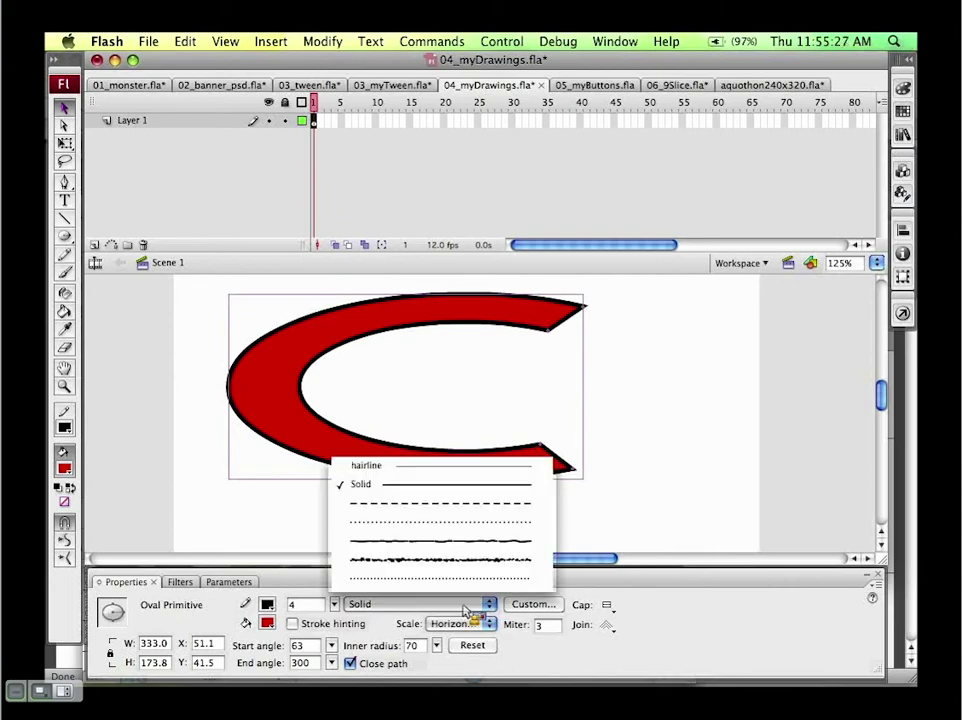
{"action": "left_click", "coordinate": [451, 562]}
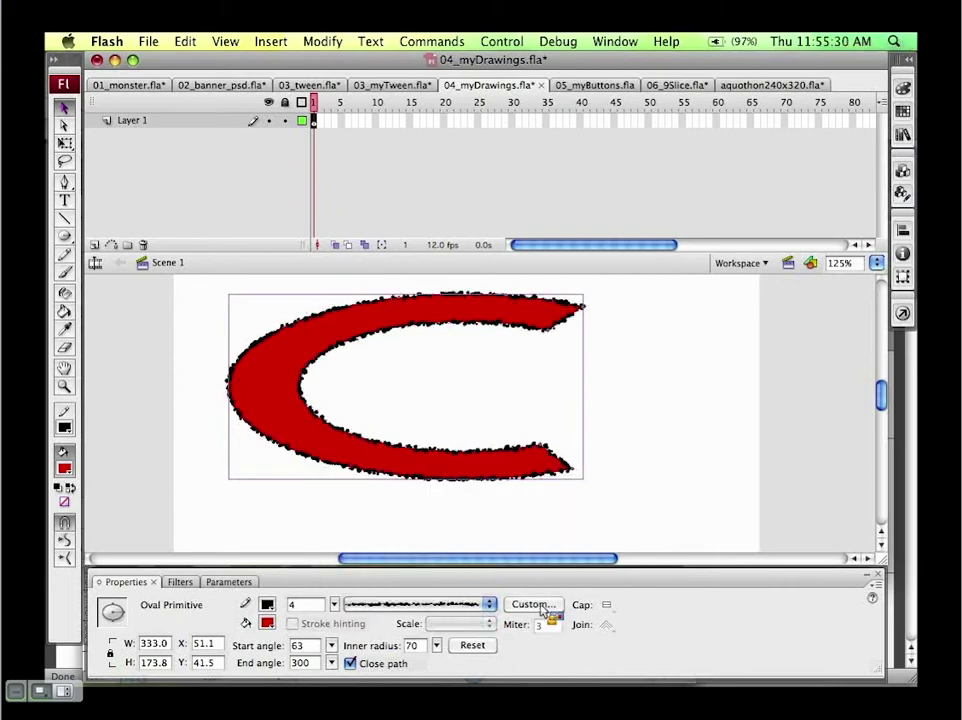
{"action": "left_click", "coordinate": [334, 605]}
{"action": "mouse_move", "coordinate": [334, 606]}
{"action": "left_mouse_down"}
{"action": "mouse_move", "coordinate": [332, 586]}
{"action": "mouse_move", "coordinate": [333, 601]}
{"action": "left_mouse_up"}
{"action": "left_click", "coordinate": [457, 328]}
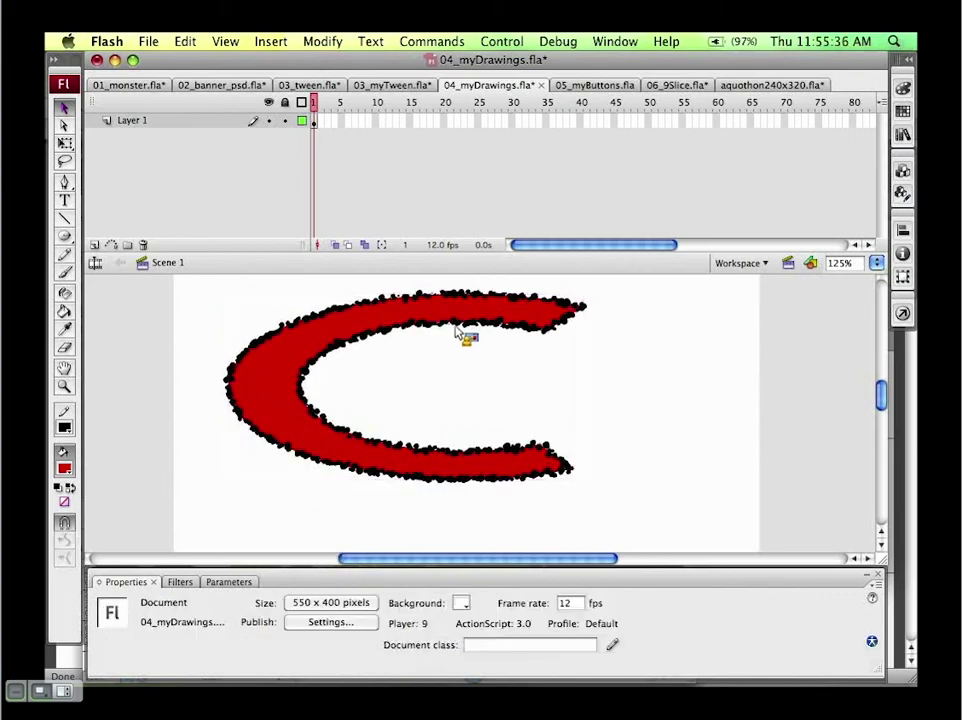
Step: Delete the C-shaped oval primitive from the stage
{"action": "left_click", "coordinate": [452, 308]}
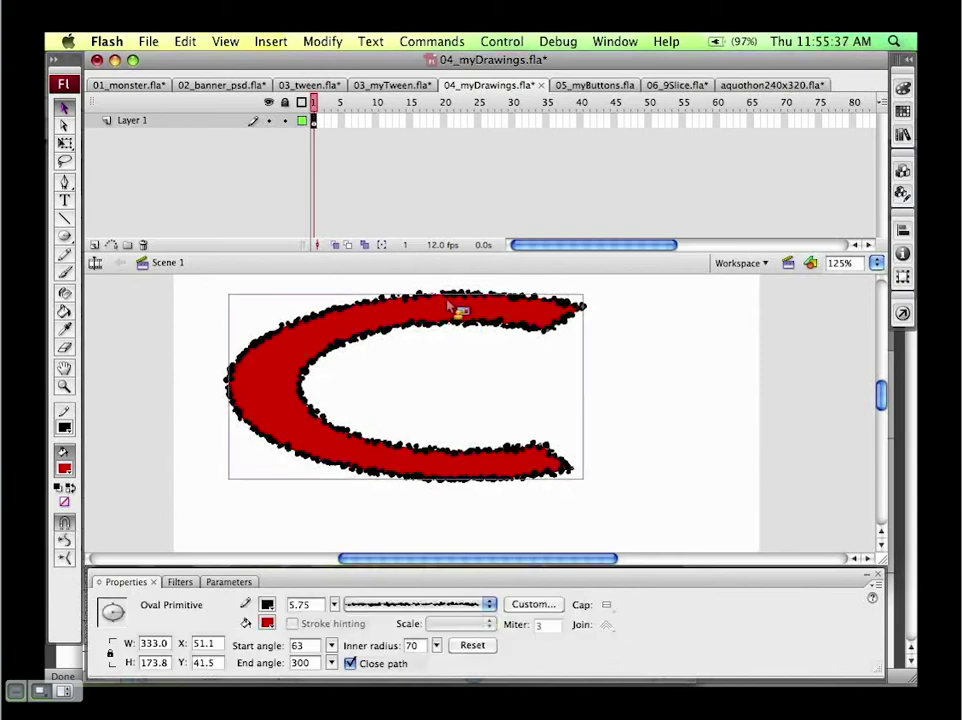
{"action": "key", "text": "Delete"}
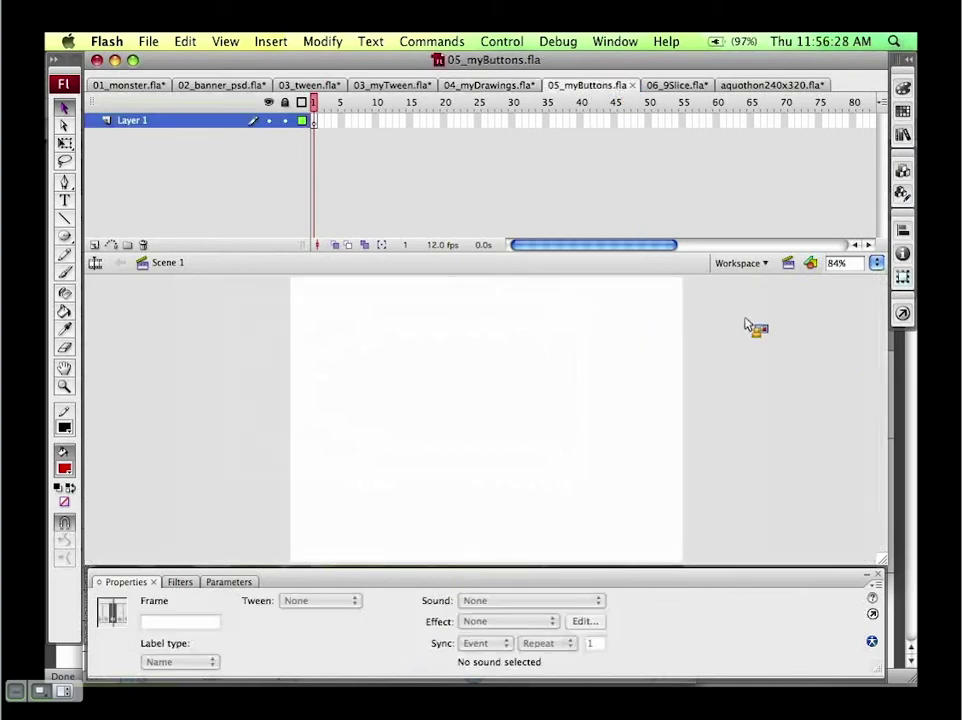
Step: Place a Button from the User Interface components near the middle of the 05_myButtons.fla stage
{"action": "left_click", "coordinate": [909, 60]}
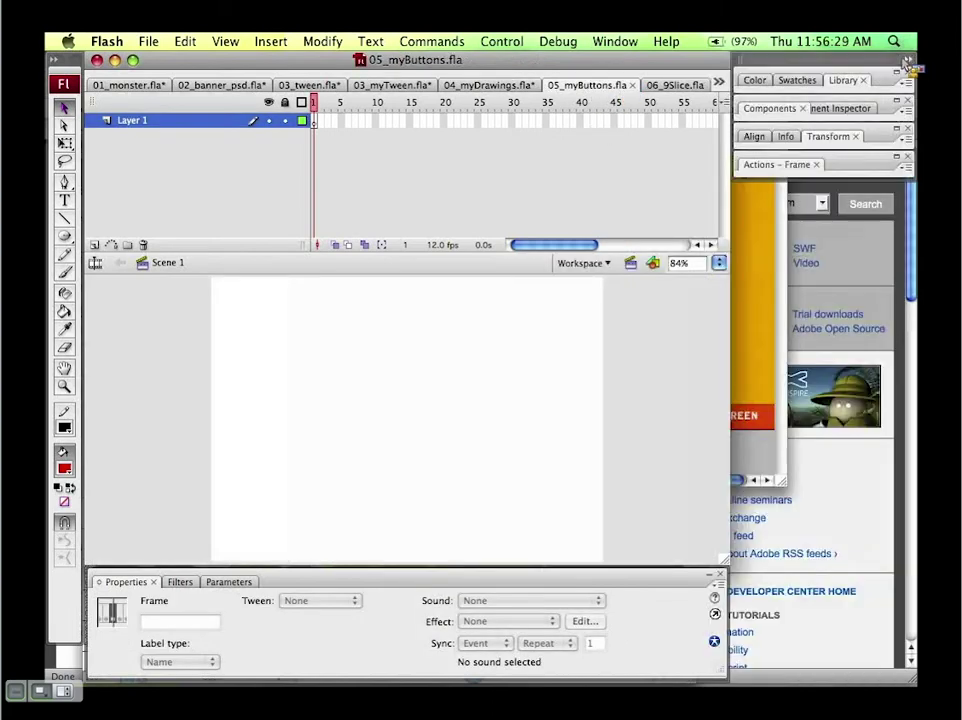
{"action": "left_click", "coordinate": [845, 118]}
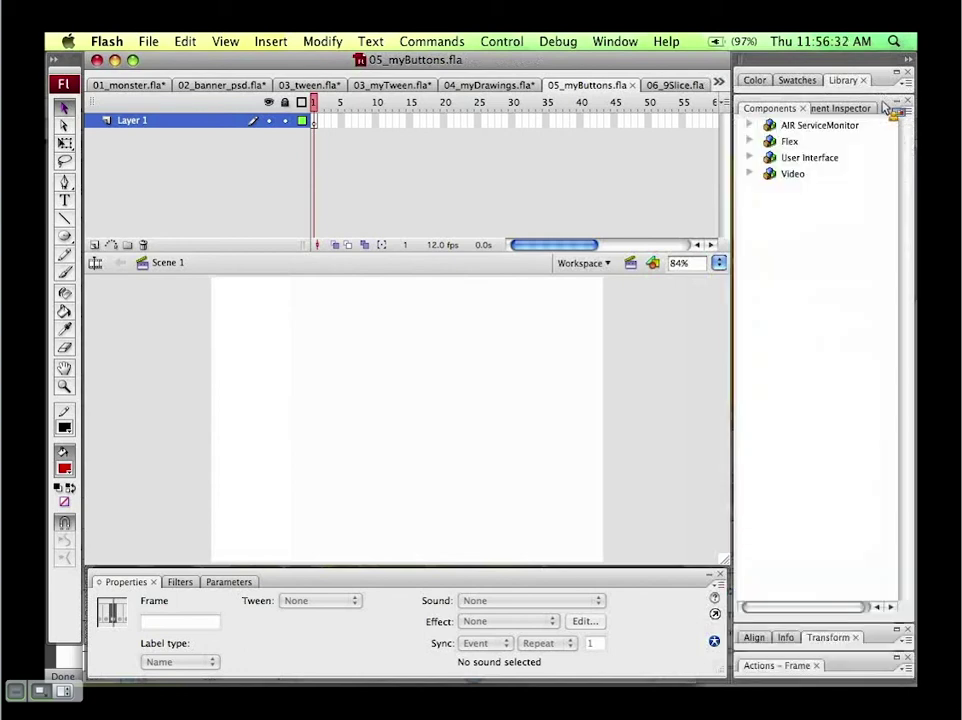
{"action": "left_click_drag", "start_coordinate": [855, 133], "coordinate": [750, 126]}
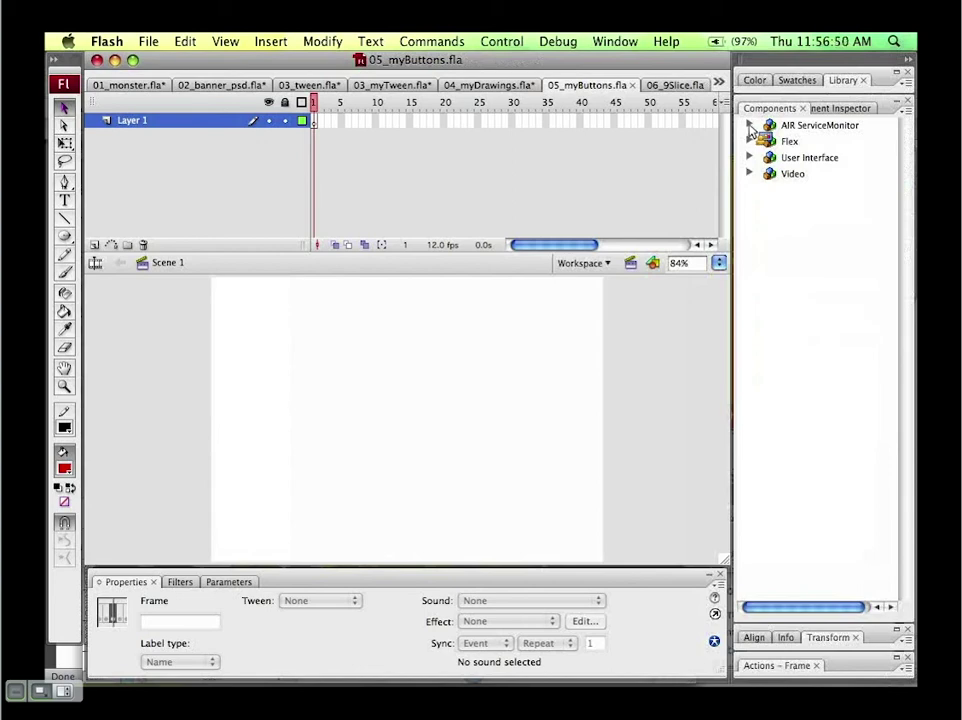
{"action": "left_click", "coordinate": [750, 158]}
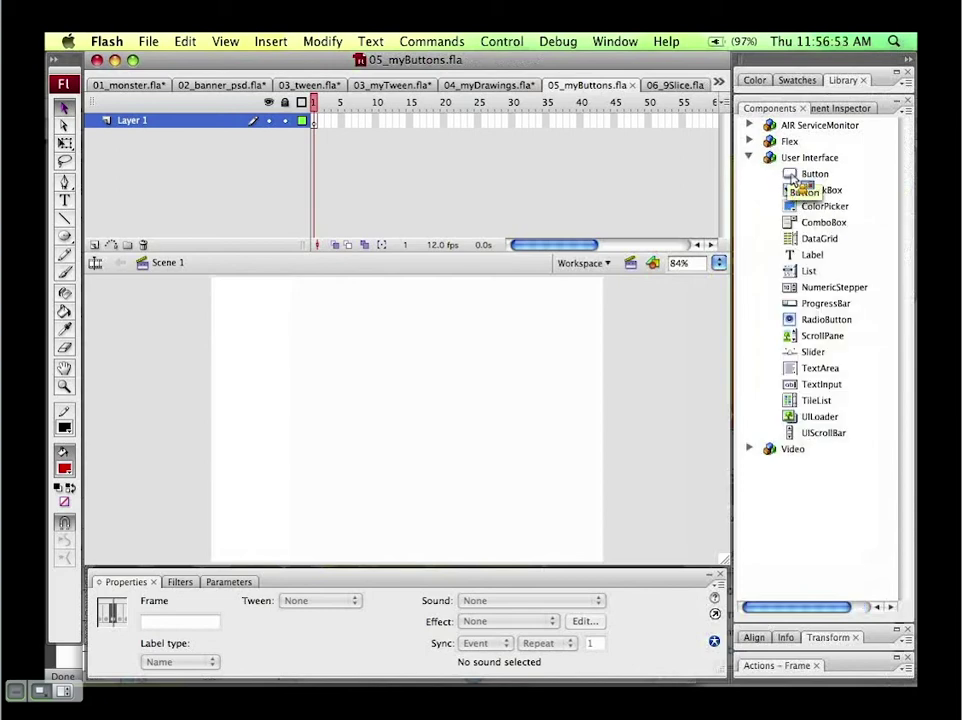
{"action": "mouse_move", "coordinate": [792, 178]}
{"action": "left_mouse_down"}
{"action": "mouse_move", "coordinate": [789, 157]}
{"action": "mouse_move", "coordinate": [793, 176]}
{"action": "left_mouse_up"}
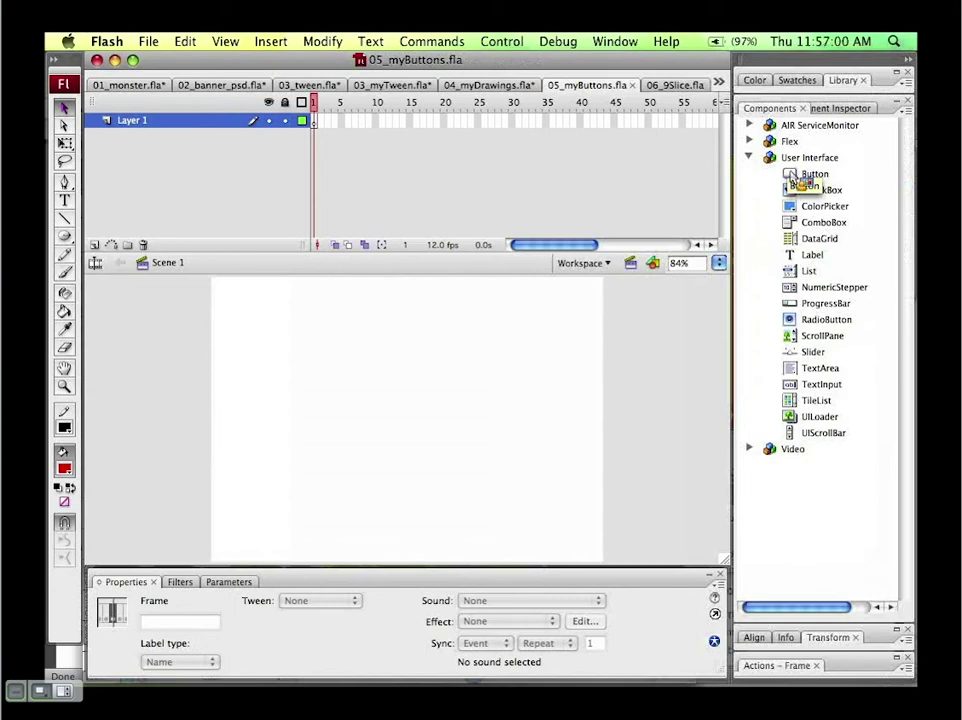
{"action": "left_click_drag", "start_coordinate": [794, 178], "coordinate": [355, 398]}
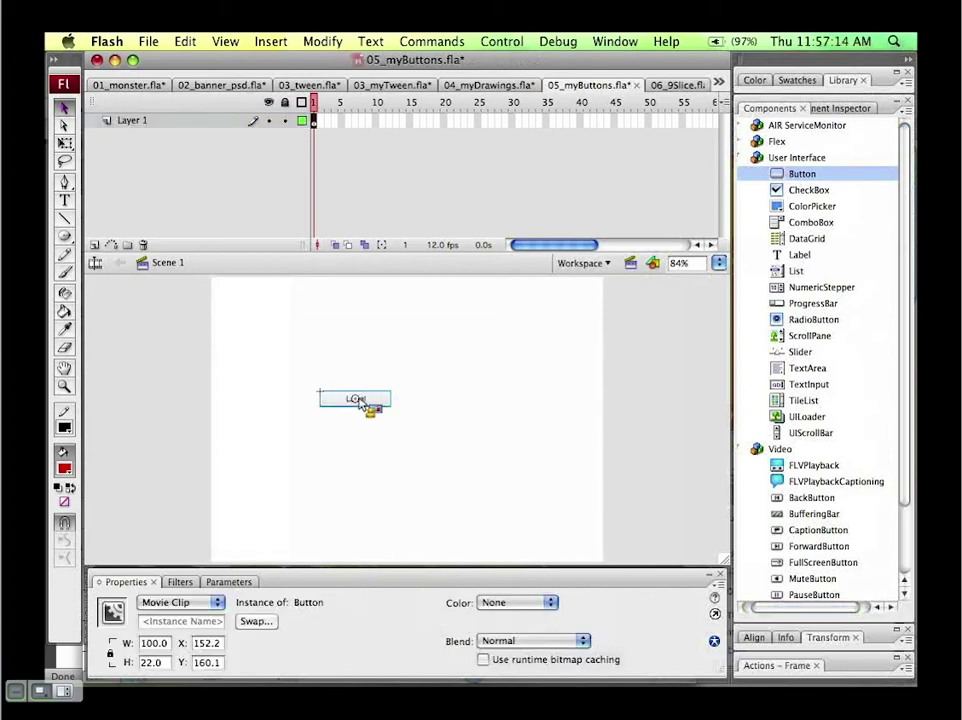
Step: Review the Button instance's component parameters, such as emphasized, label and label placement
{"action": "left_click", "coordinate": [229, 582]}
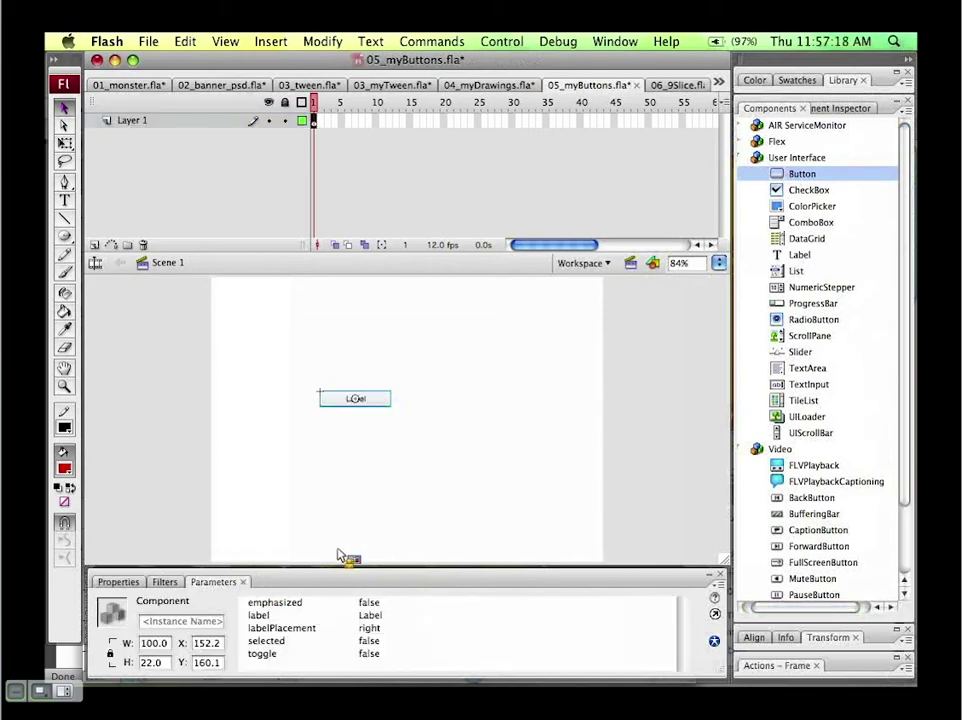
{"action": "left_click", "coordinate": [296, 615]}
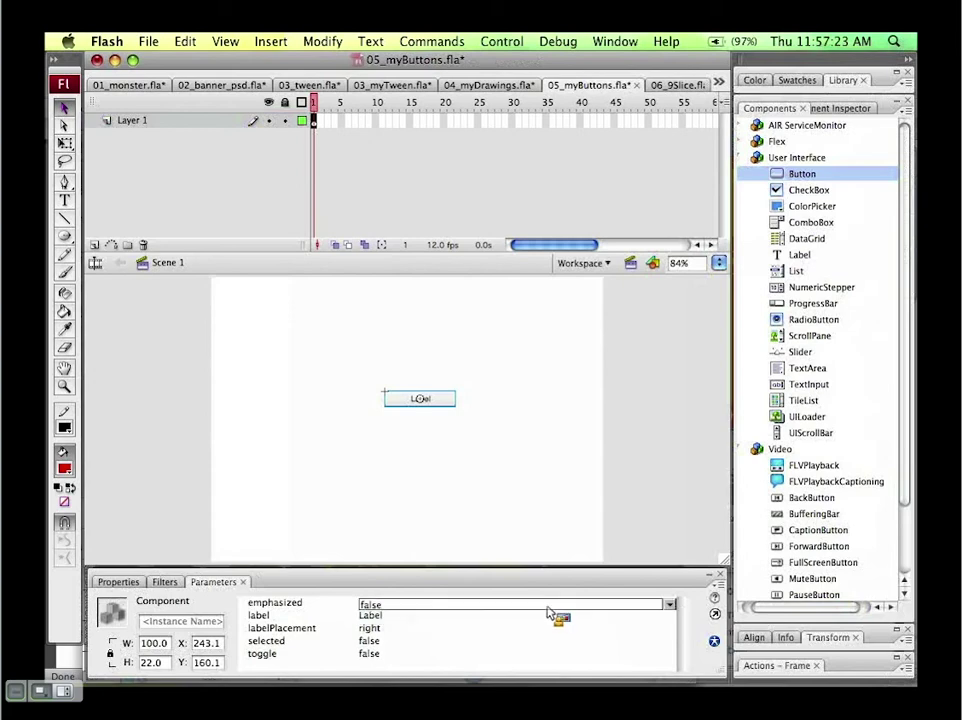
{"action": "left_click", "coordinate": [375, 580]}
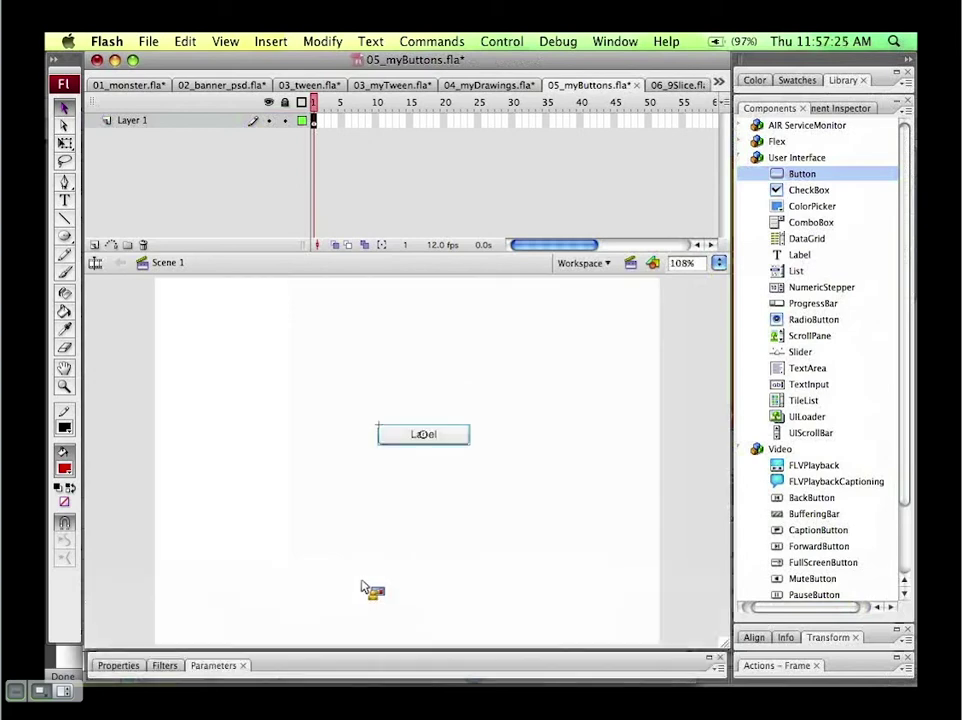
Step: Open the Button component for editing and bring its full list of state skins into view
{"action": "double_click", "coordinate": [467, 434]}
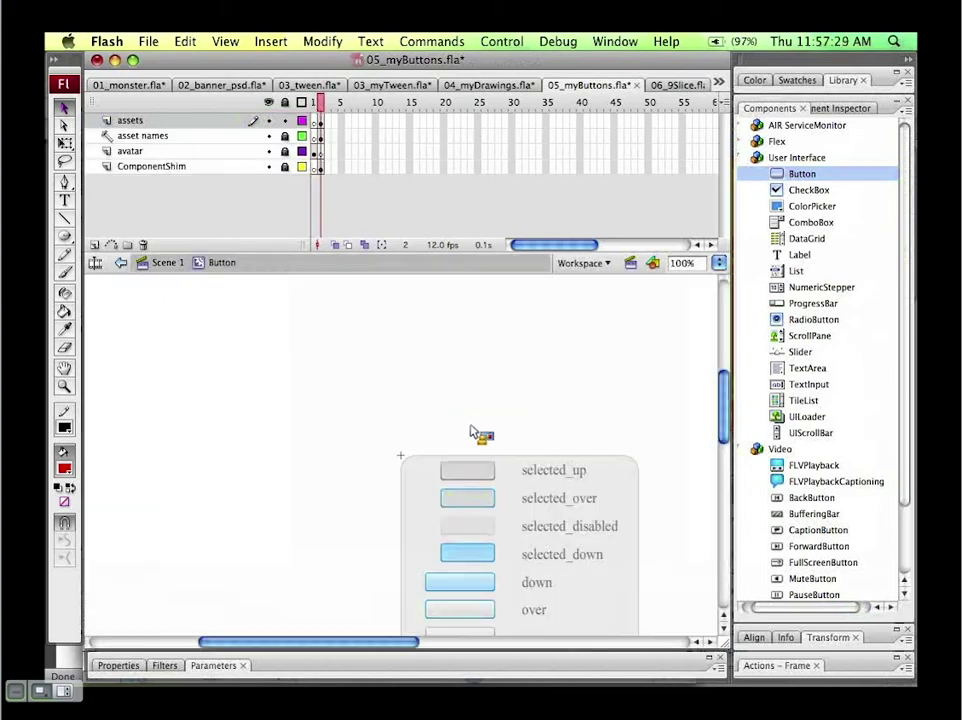
{"action": "scroll", "coordinate": [670, 494], "scroll_direction": "down", "scroll_amount": 5}
{"action": "scroll", "coordinate": [670, 494], "scroll_direction": "right", "scroll_amount": 4}
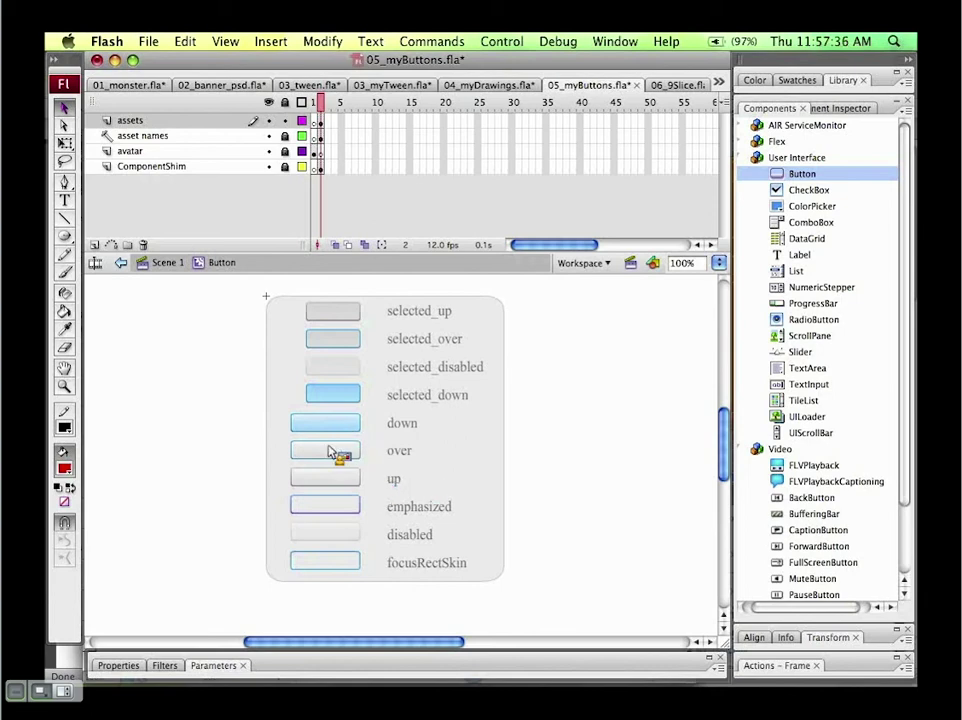
Step: Open the Button's over skin for editing and fill its highlight, fill and border shapes with solid red
{"action": "left_click", "coordinate": [334, 453]}
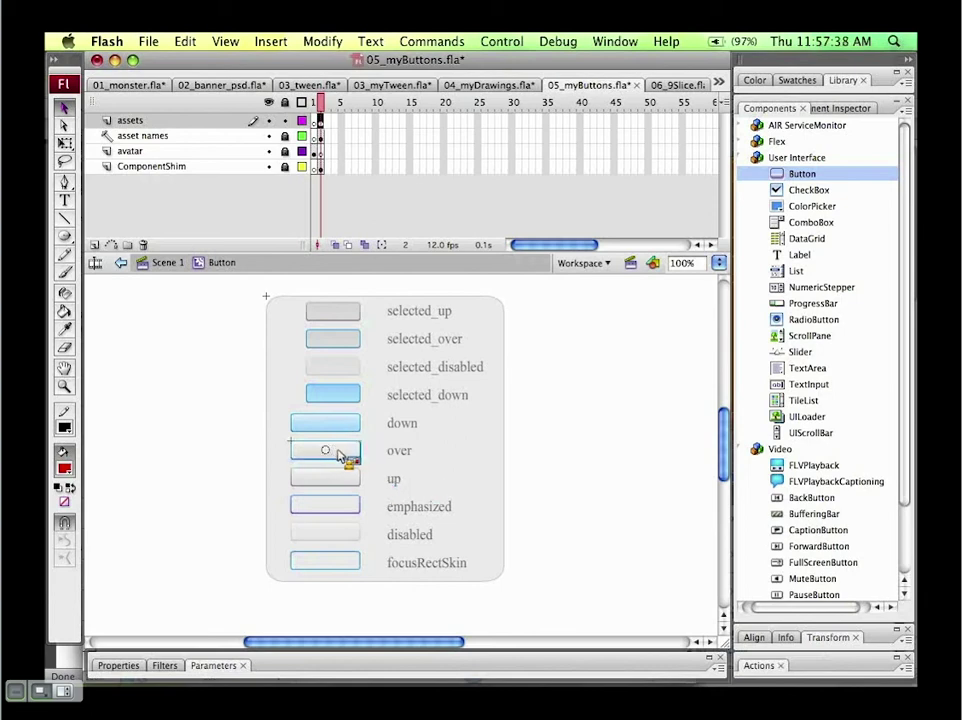
{"action": "double_click", "coordinate": [340, 456]}
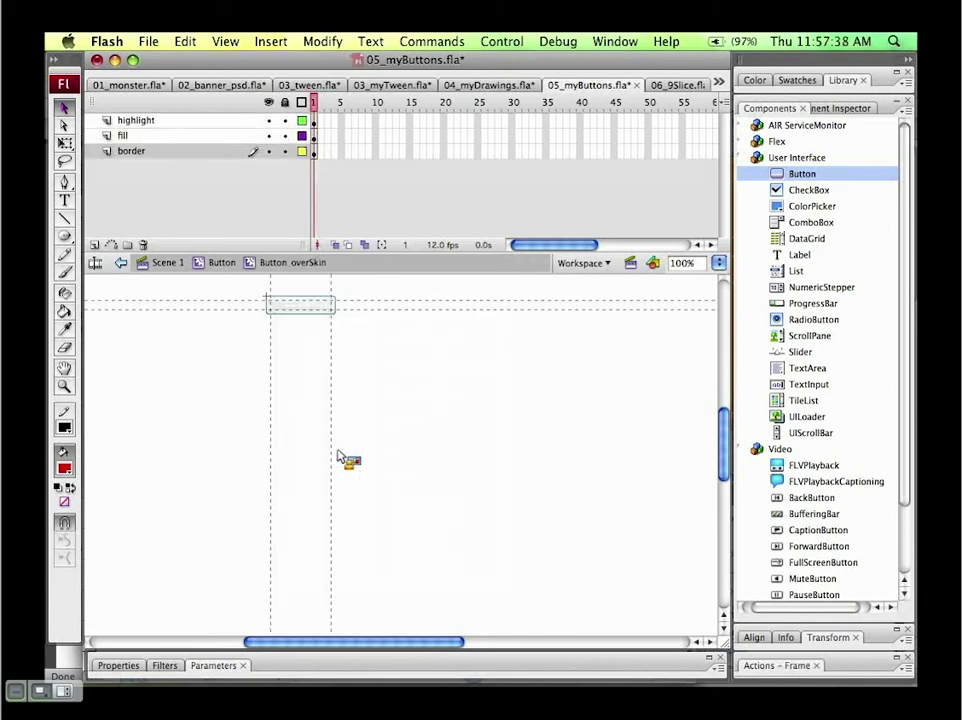
{"action": "left_click", "coordinate": [303, 308]}
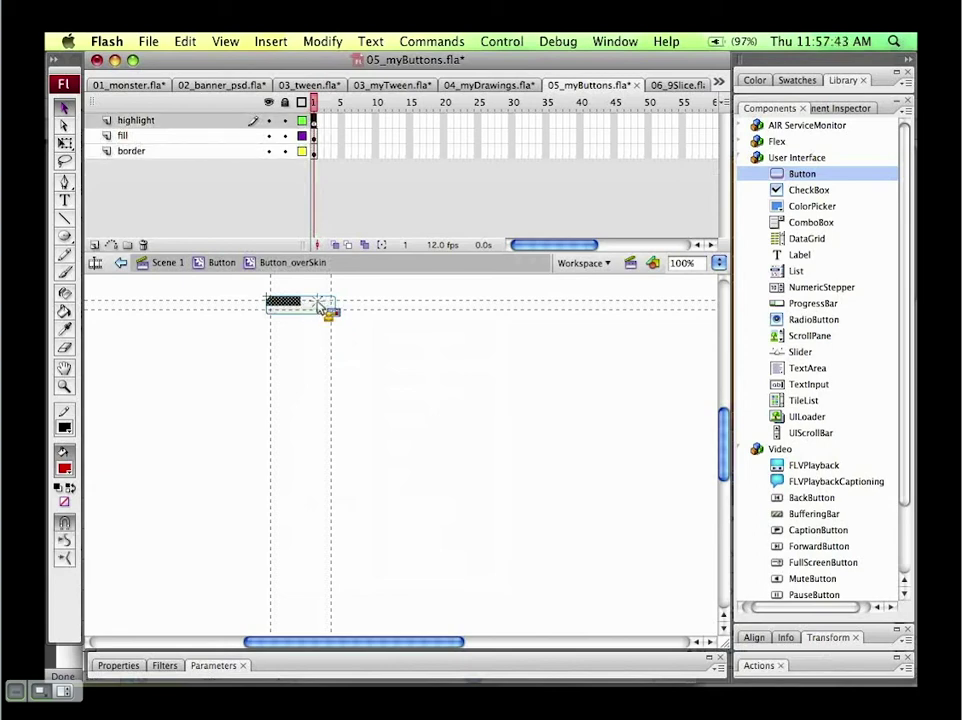
{"action": "key", "text": "shift+Right"}
{"action": "key", "text": "shift+Right"}
{"action": "key", "text": "shift+Right"}
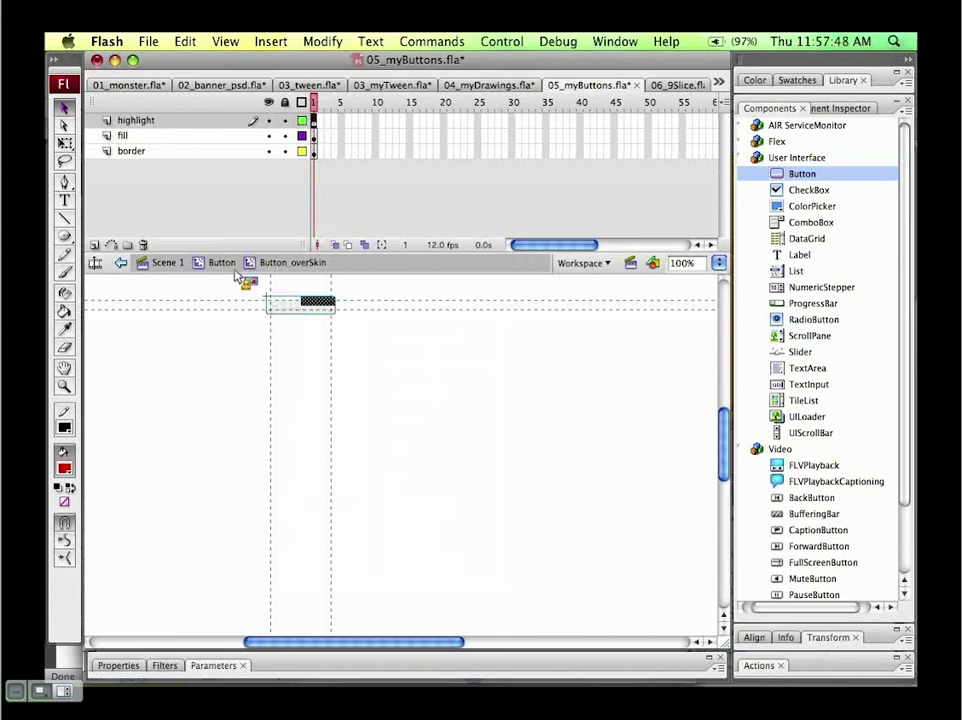
{"action": "left_click", "coordinate": [64, 108]}
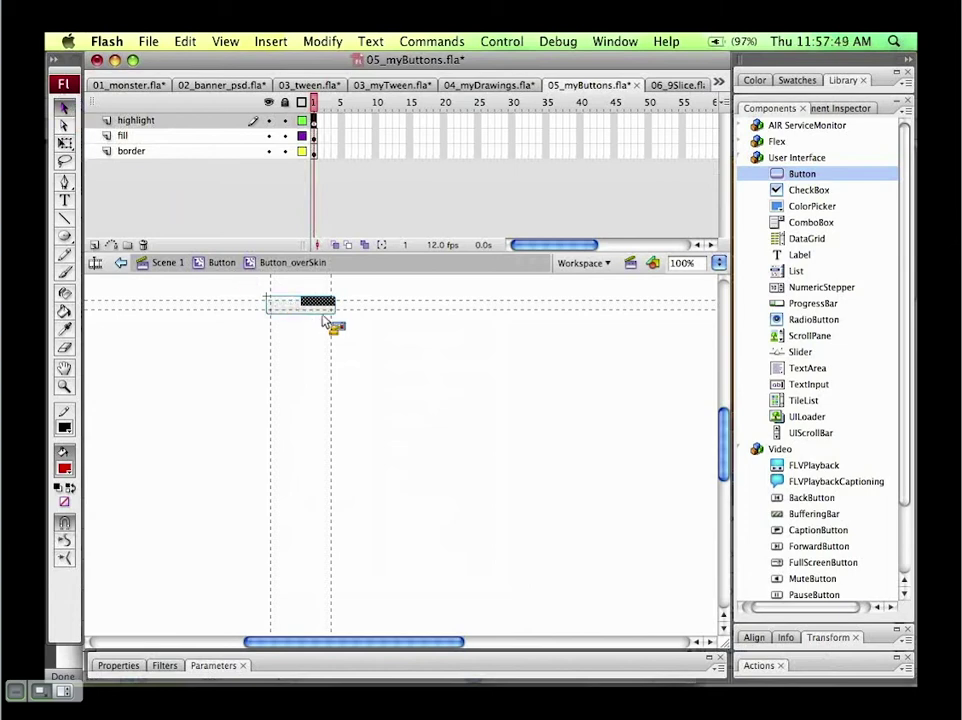
{"action": "left_click_drag", "start_coordinate": [253, 285], "coordinate": [372, 343]}
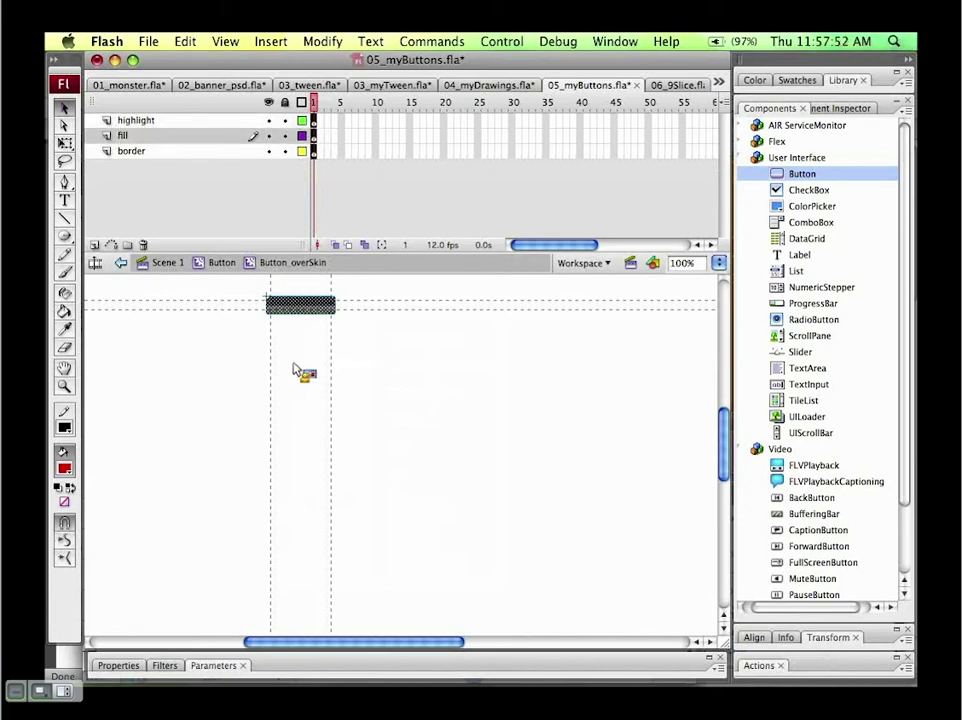
{"action": "left_click", "coordinate": [64, 468]}
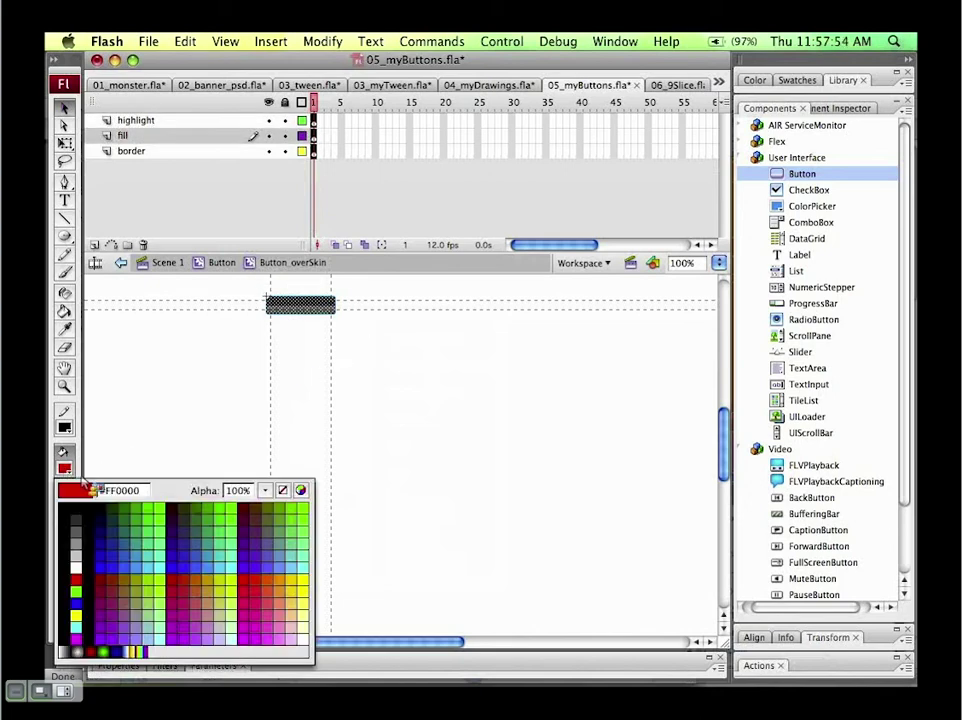
{"action": "left_click", "coordinate": [76, 580]}
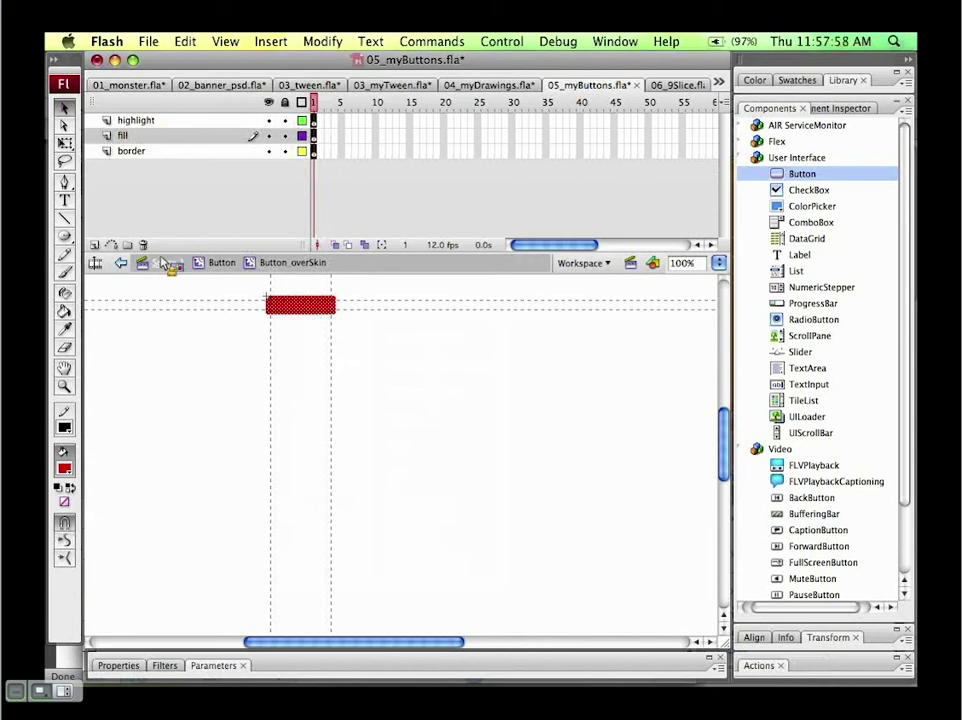
Step: Return to Scene 1 and test the movie to check the Button's rollover color
{"action": "left_click", "coordinate": [121, 264]}
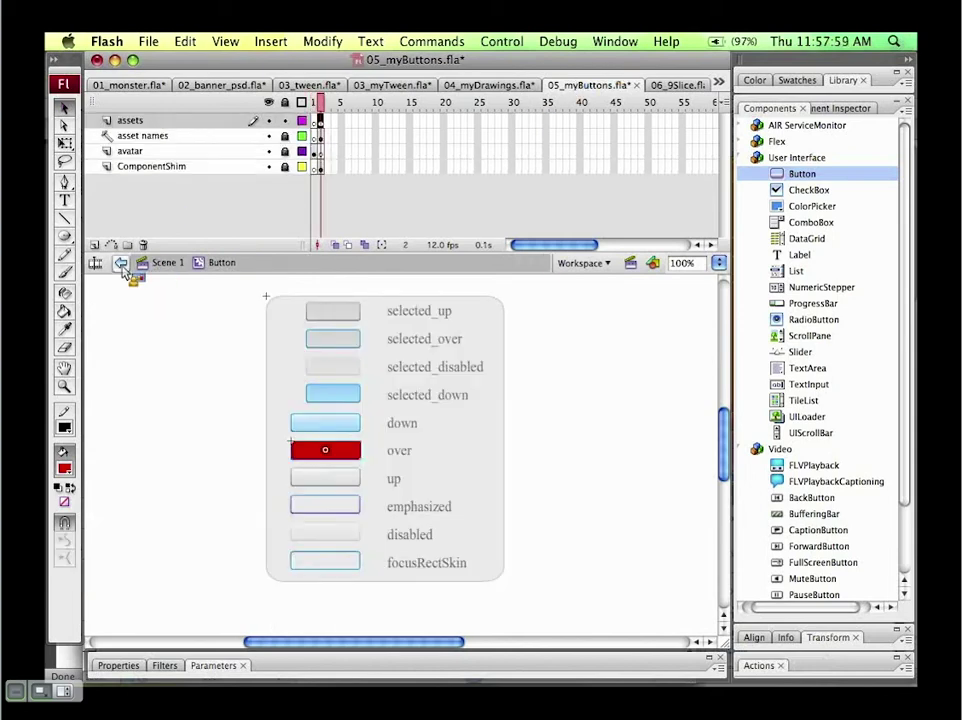
{"action": "left_click", "coordinate": [122, 264]}
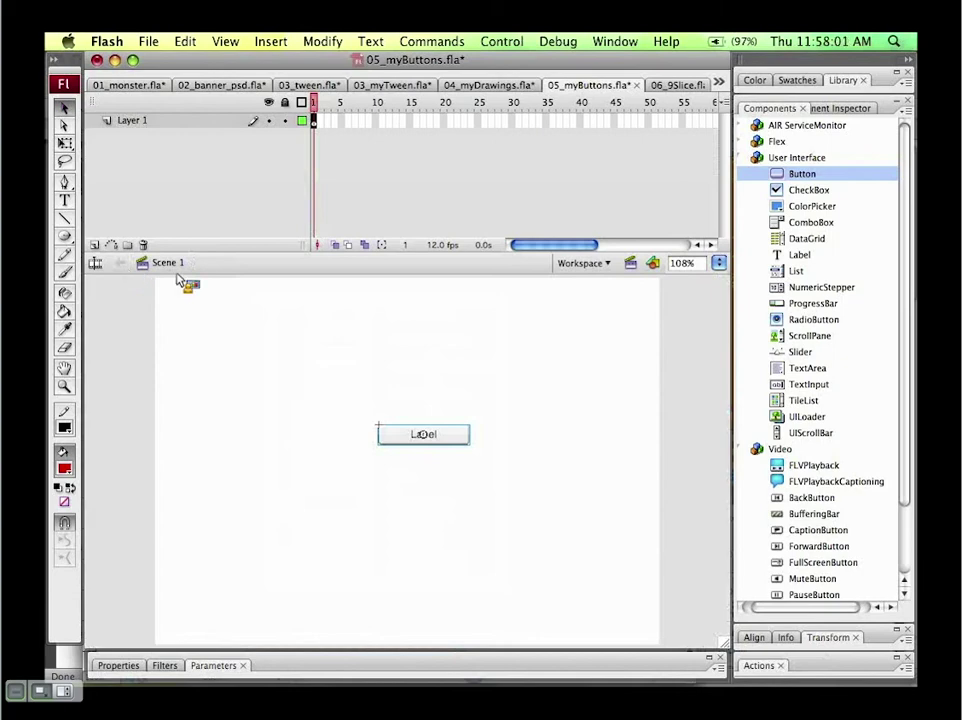
{"action": "key", "text": "super+Return"}
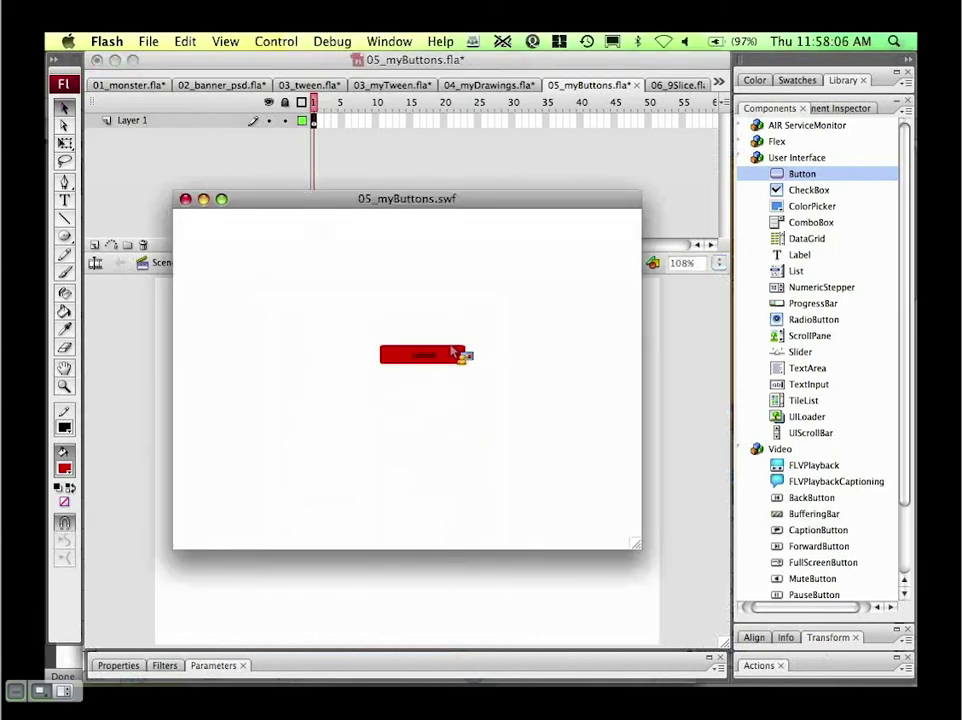
{"action": "left_click", "coordinate": [186, 201]}
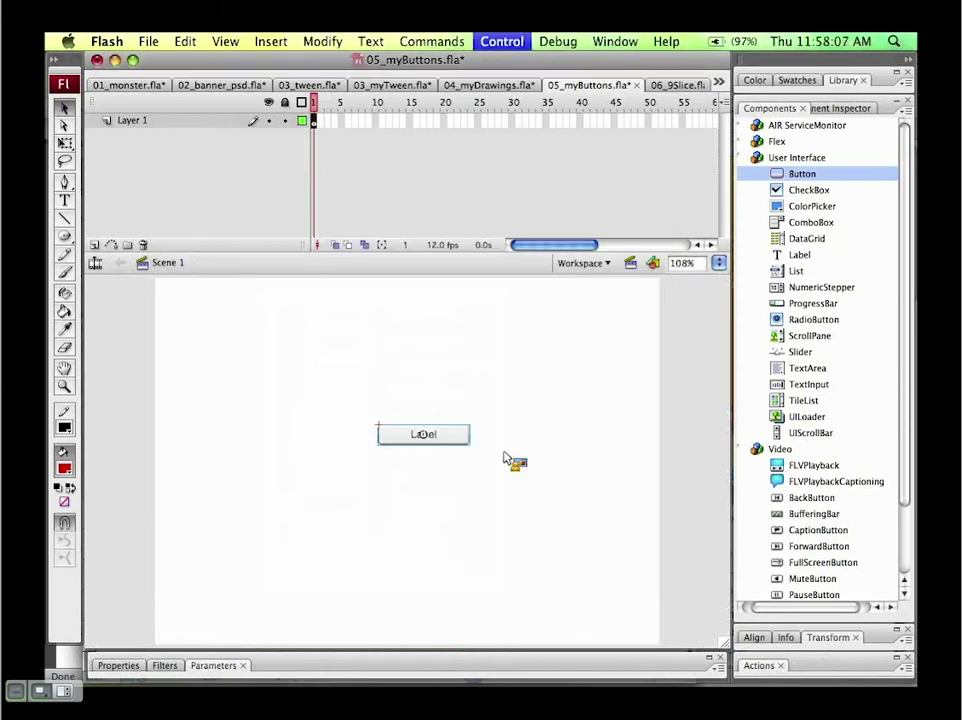
{"action": "left_click_drag", "start_coordinate": [796, 240], "coordinate": [457, 438]}
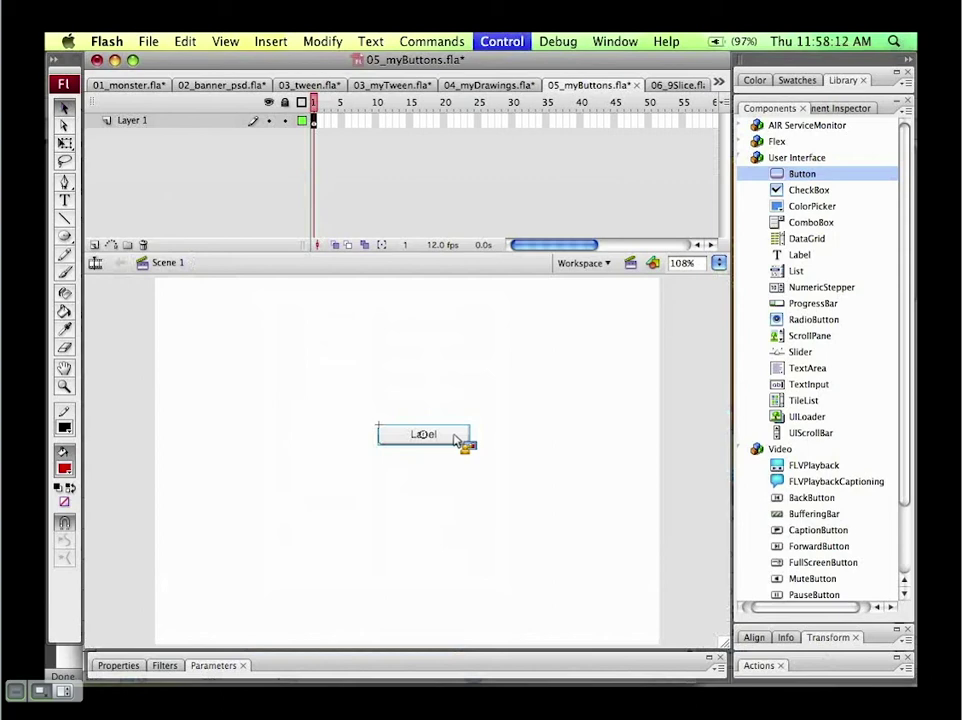
{"action": "left_click_drag", "start_coordinate": [457, 438], "coordinate": [764, 357]}
{"action": "left_click", "coordinate": [741, 158]}
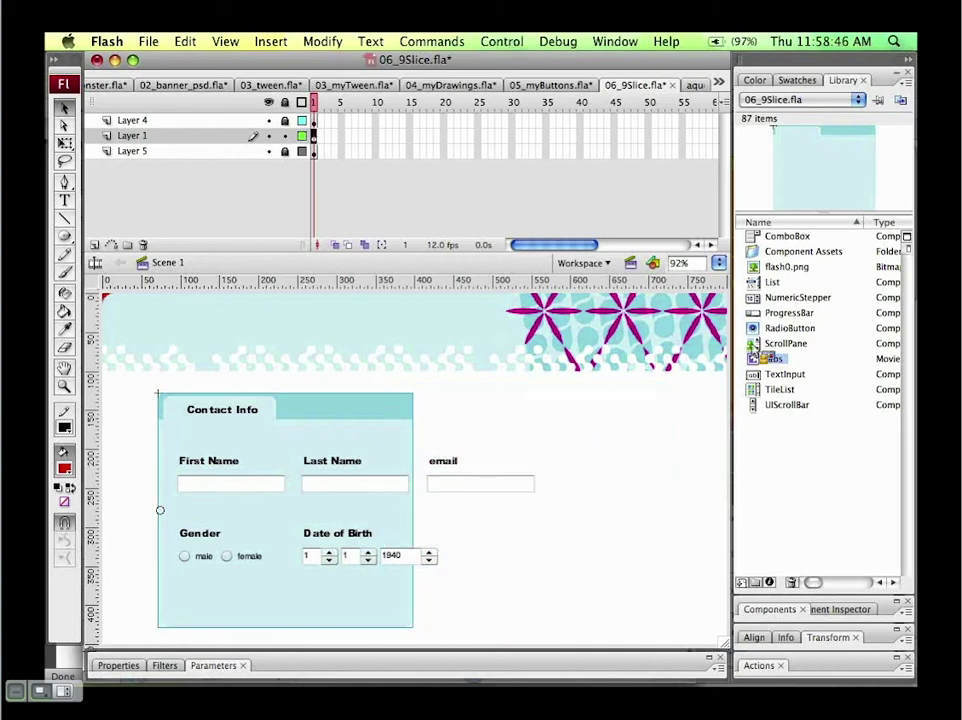
Step: Inspect the tabs symbol's properties in the 06_9Slice.fla library, including its option for 9-slice scaling guides
{"action": "right_click", "coordinate": [756, 365]}
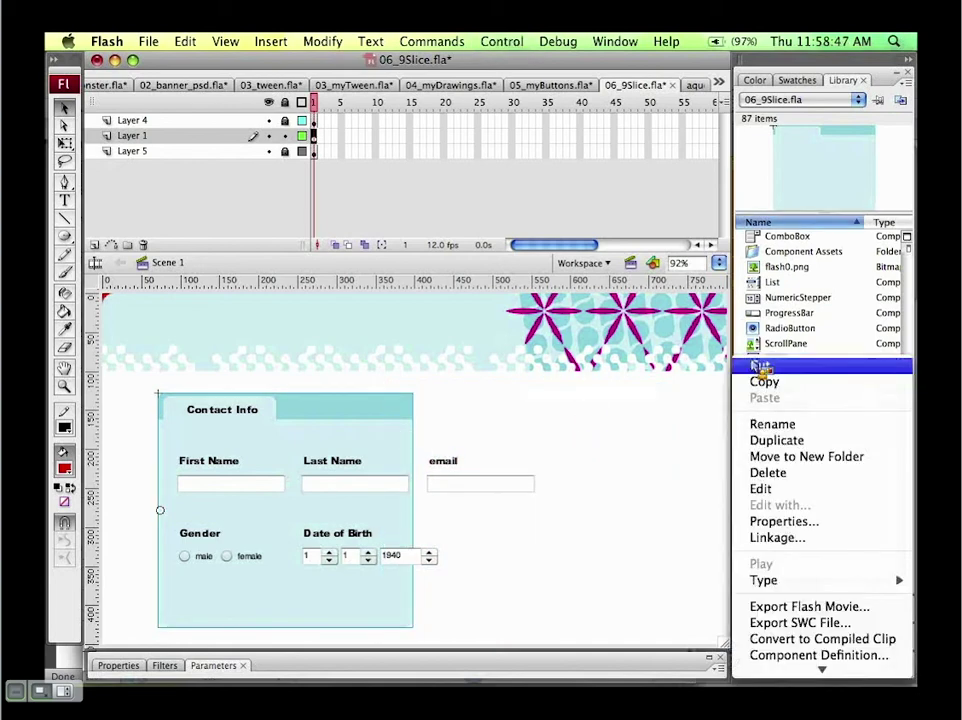
{"action": "left_click", "coordinate": [820, 346]}
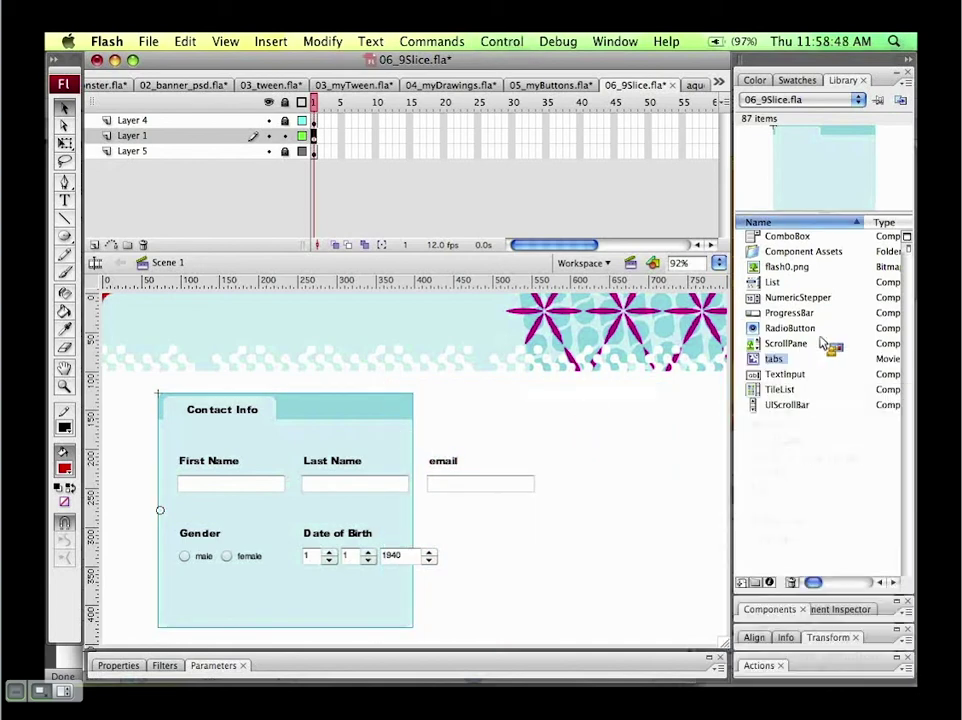
{"action": "right_click", "coordinate": [756, 367]}
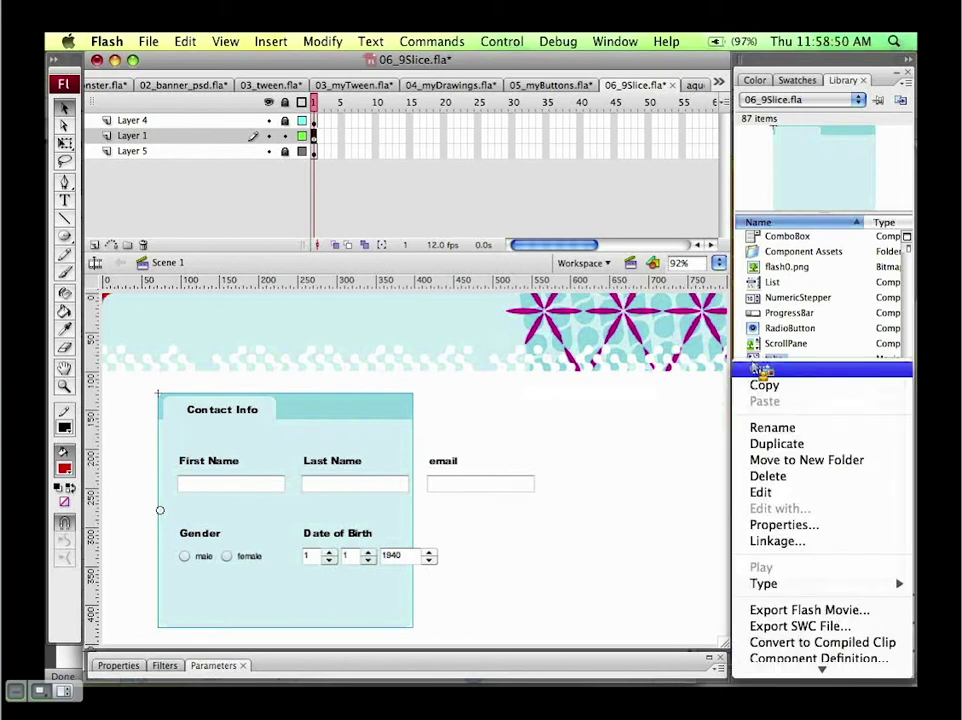
{"action": "left_click", "coordinate": [790, 525]}
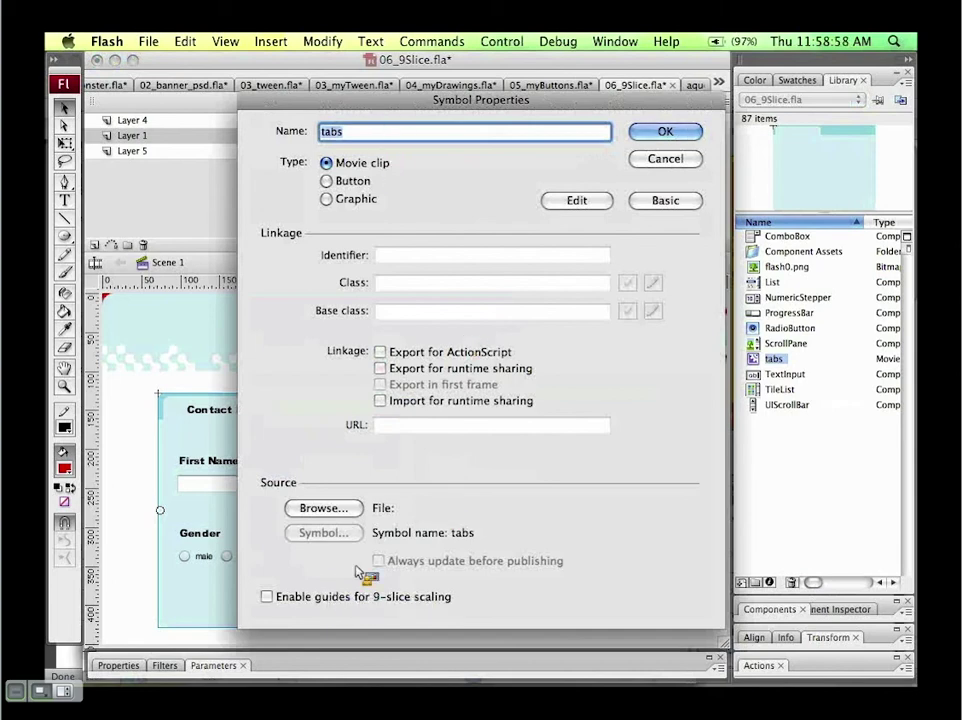
{"action": "left_click", "coordinate": [320, 600]}
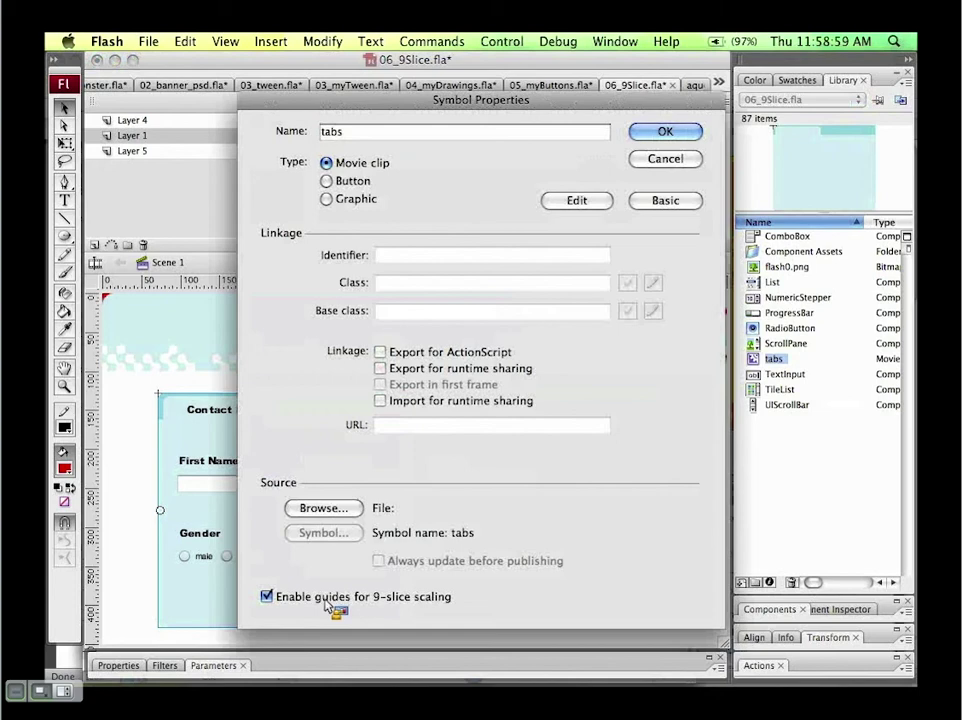
{"action": "left_click", "coordinate": [316, 598]}
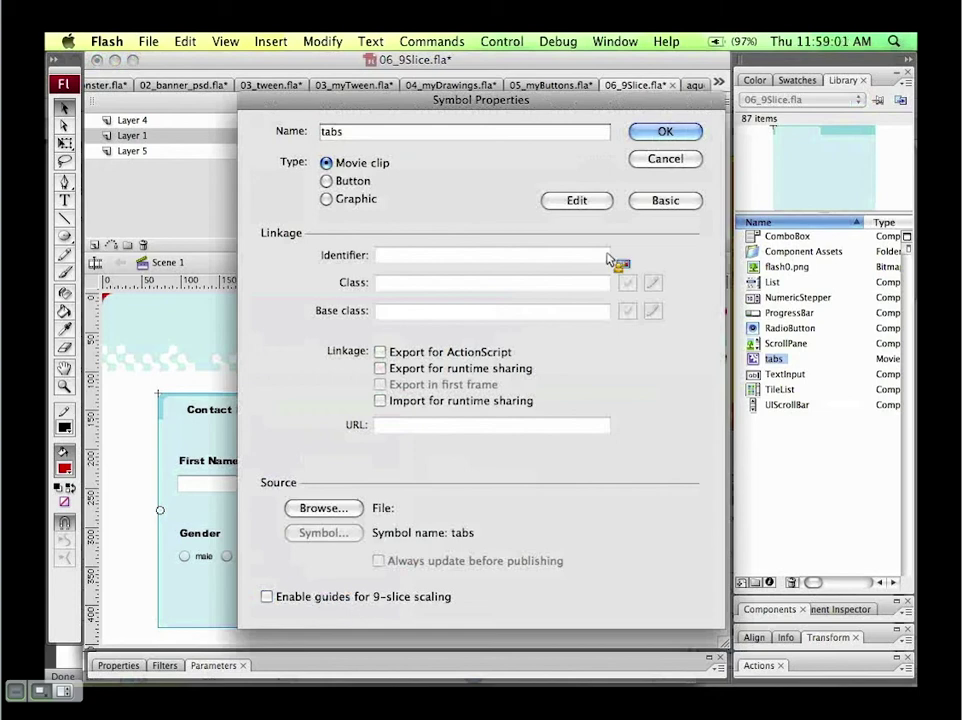
{"action": "left_click", "coordinate": [663, 160]}
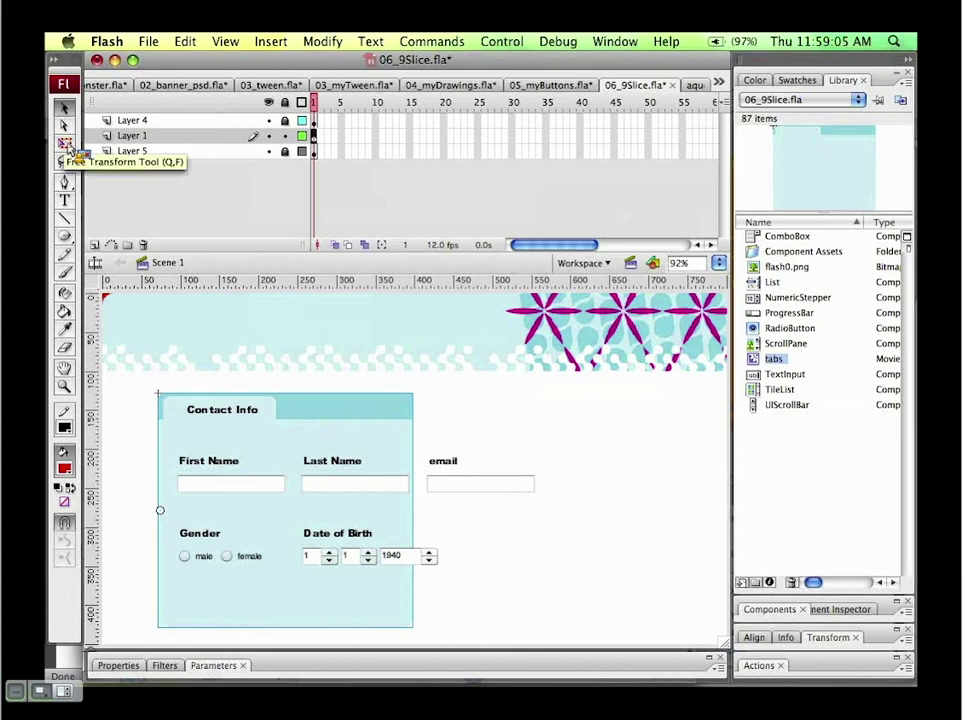
Step: Try widening the Contact Info panel past the email field with Free Transform, and undo the stretch
{"action": "left_click", "coordinate": [65, 143]}
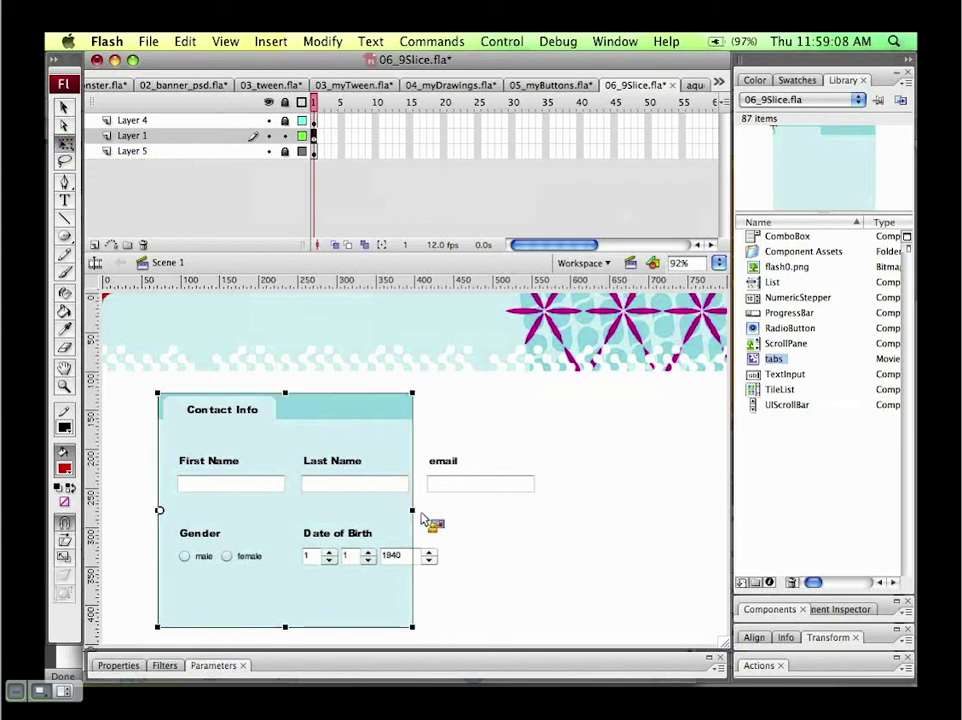
{"action": "left_click_drag", "start_coordinate": [413, 513], "coordinate": [618, 497]}
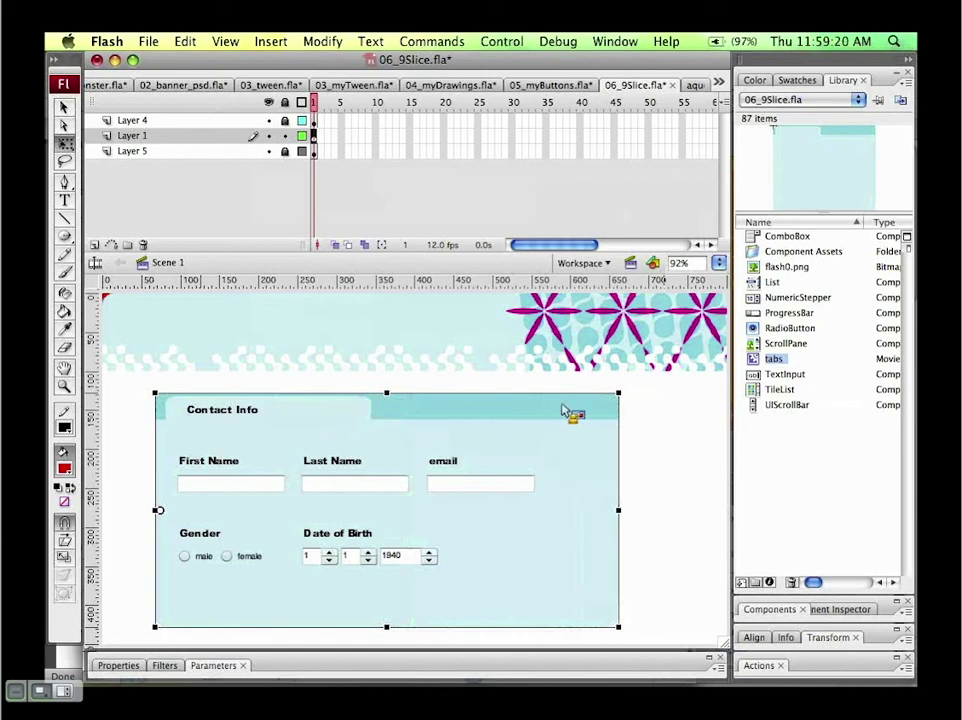
{"action": "key", "text": "ctrl+z"}
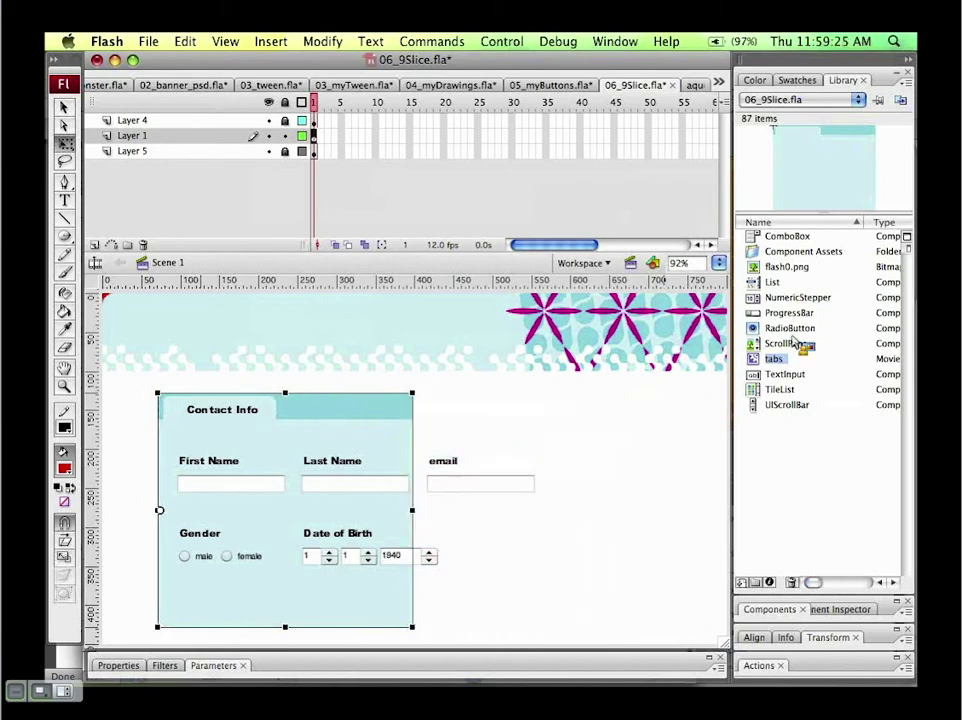
Step: Enable guides for 9-slice scaling in the tabs symbol's properties
{"action": "left_click_drag", "start_coordinate": [793, 339], "coordinate": [780, 357]}
{"action": "right_click", "coordinate": [771, 364]}
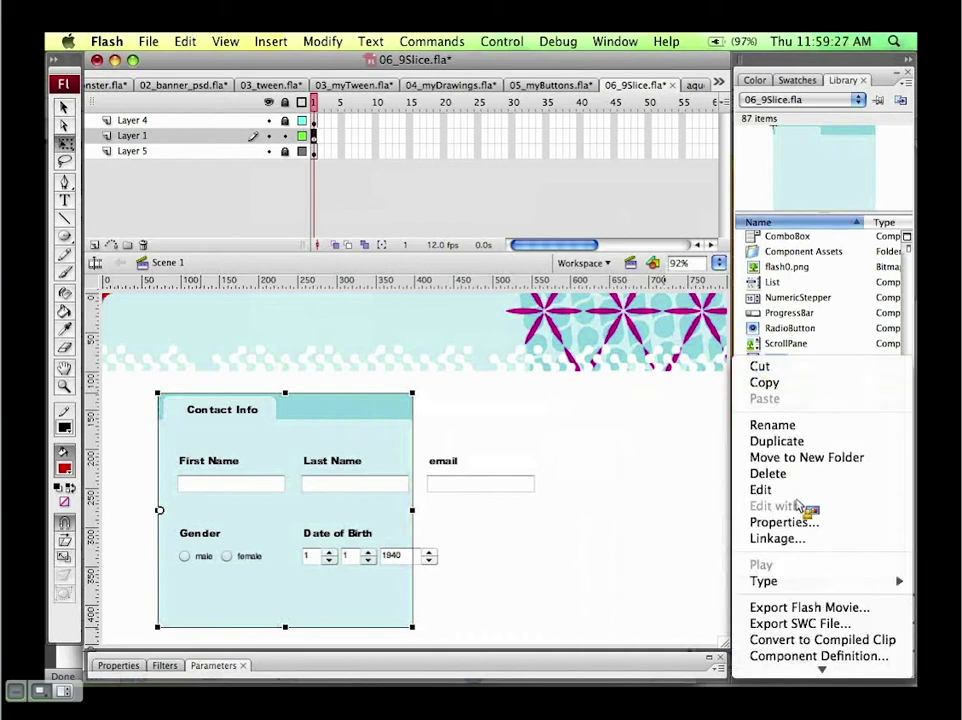
{"action": "left_click", "coordinate": [776, 523]}
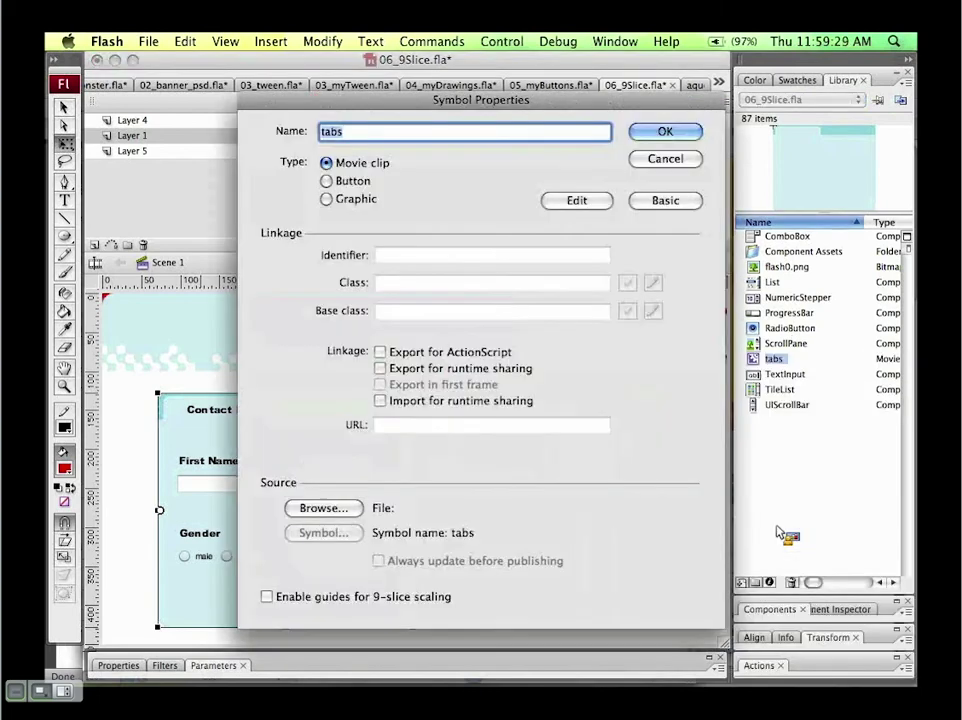
{"action": "left_click", "coordinate": [366, 598]}
{"action": "left_click", "coordinate": [670, 131]}
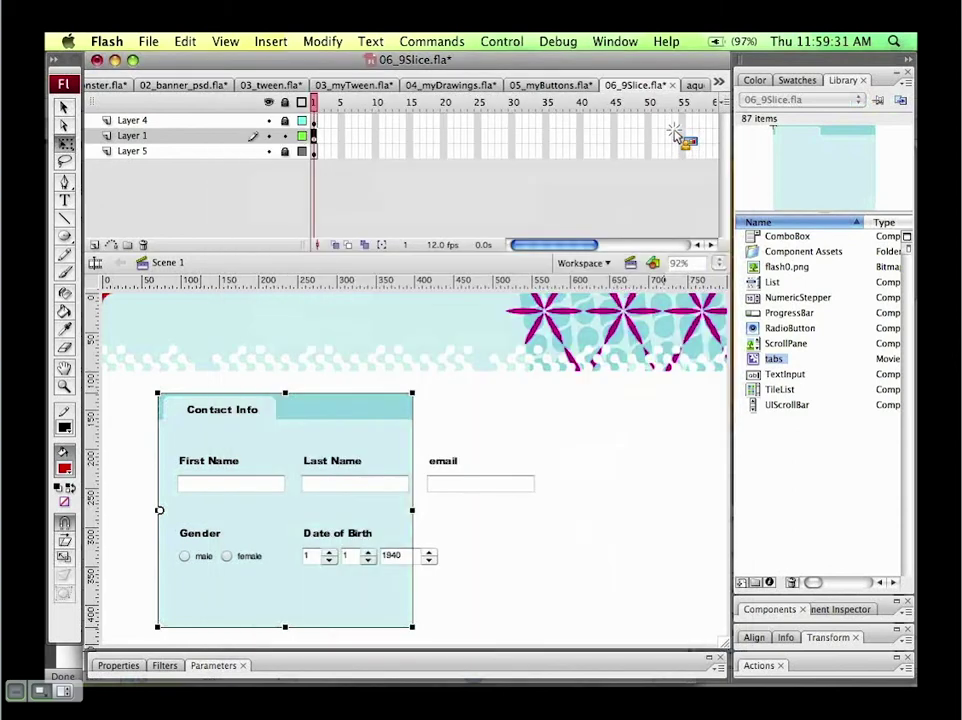
Step: Inside the tabs symbol, place both vertical slice guides just right of the tab shape and both horizontal ones near mid-height, and return to Scene 1
{"action": "double_click", "coordinate": [368, 420]}
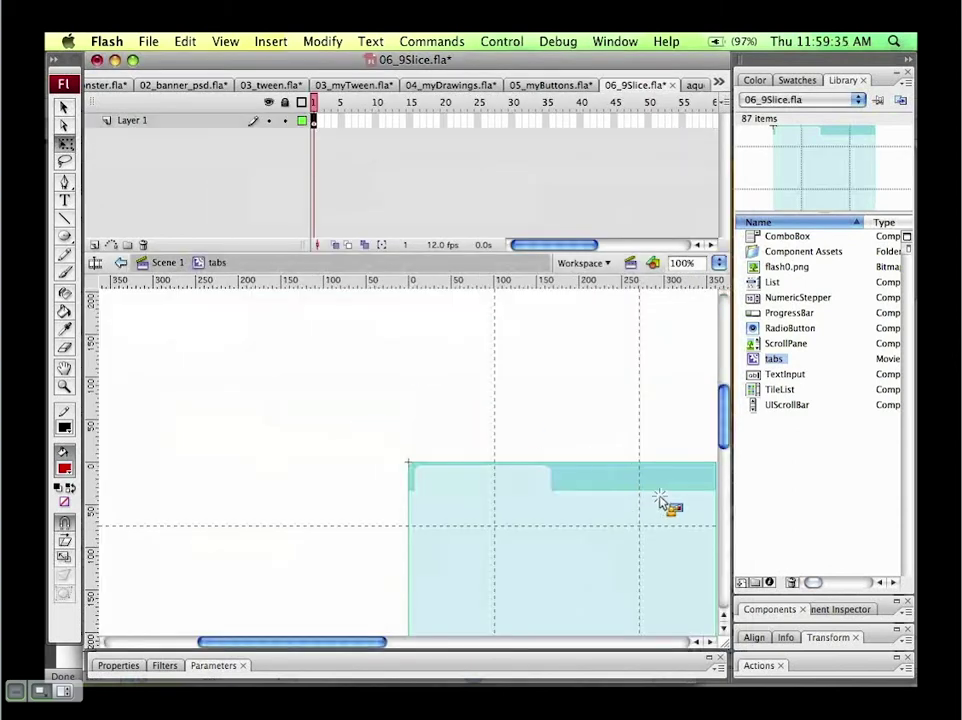
{"action": "left_click_drag", "start_coordinate": [668, 507], "coordinate": [497, 377]}
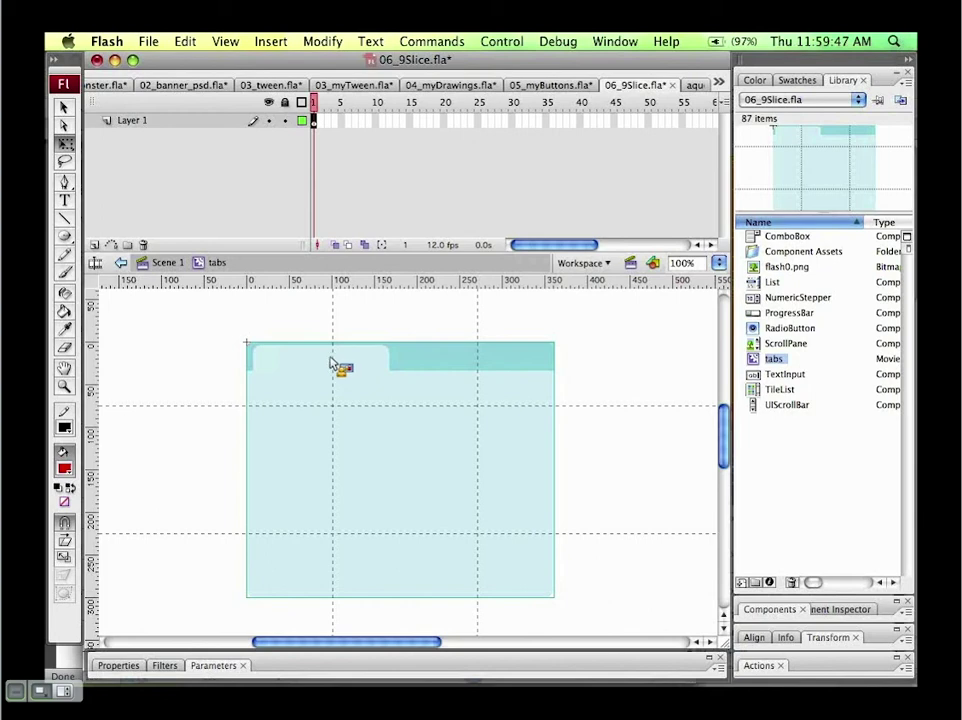
{"action": "left_click_drag", "start_coordinate": [332, 357], "coordinate": [436, 352]}
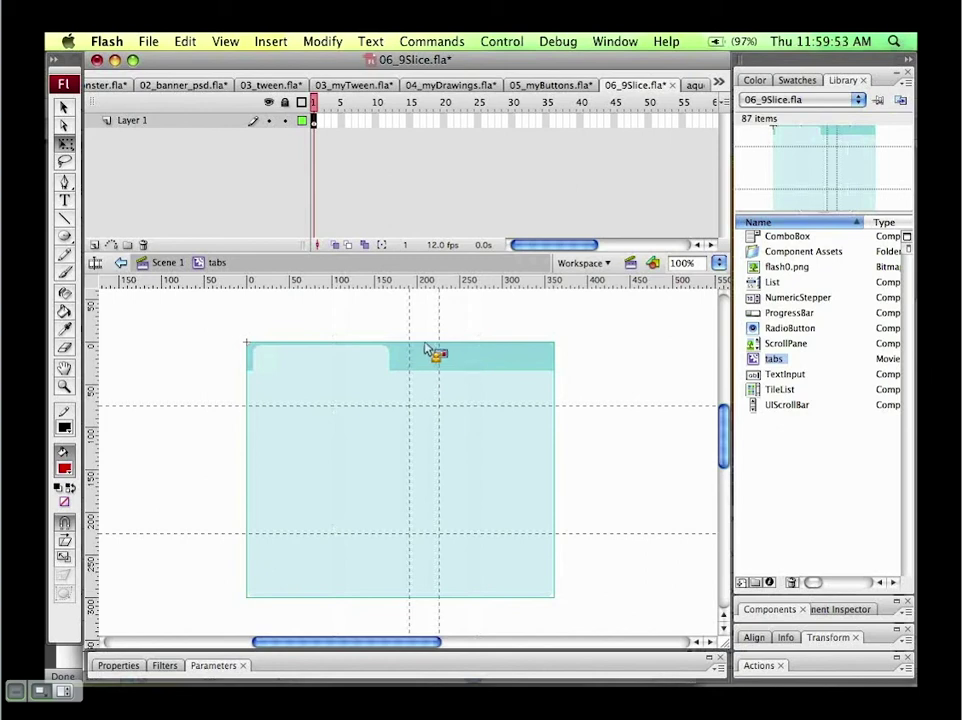
{"action": "left_click_drag", "start_coordinate": [305, 407], "coordinate": [307, 473]}
{"action": "left_click_drag", "start_coordinate": [320, 540], "coordinate": [288, 467]}
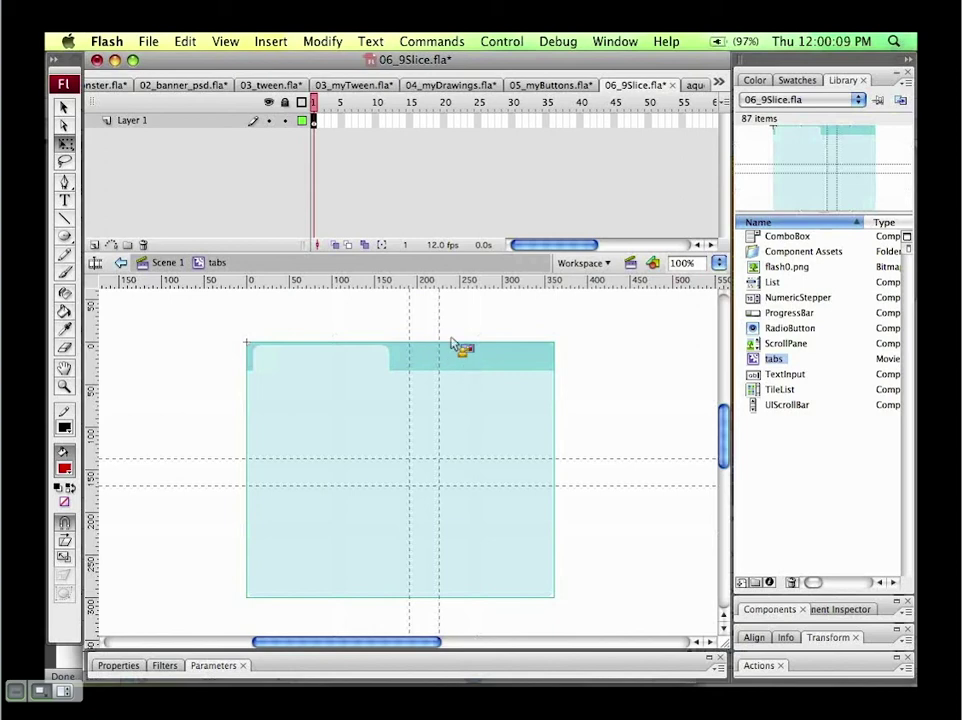
{"action": "left_click", "coordinate": [148, 263]}
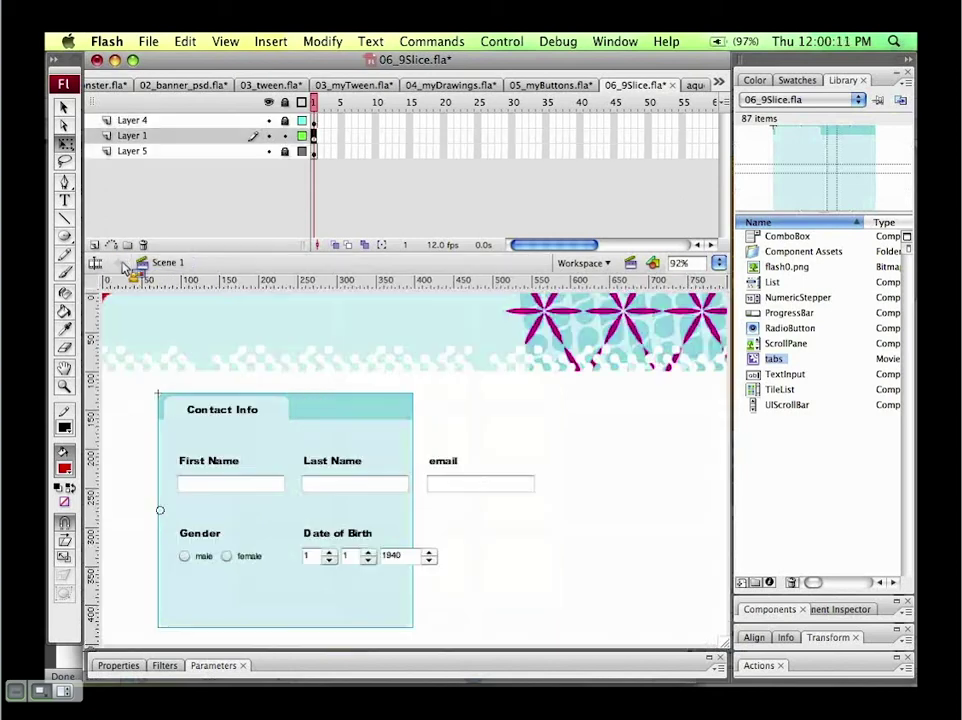
Step: Stretch the Contact Info panel well past the email field with Free Transform, and narrow it until its right edge crosses the email input box
{"action": "left_click", "coordinate": [65, 143]}
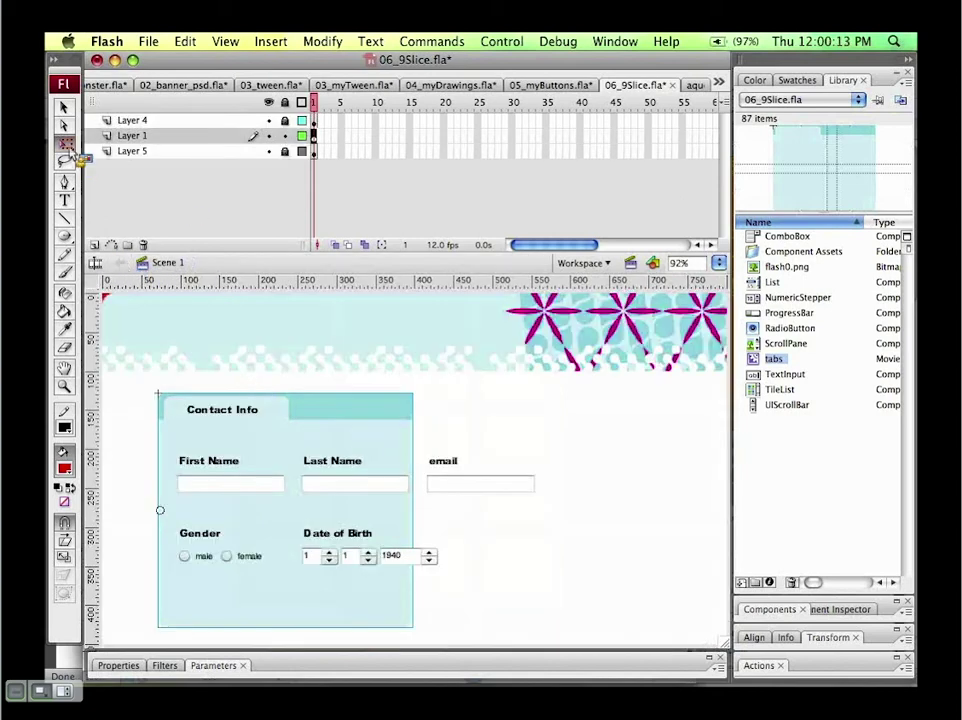
{"action": "left_click_drag", "start_coordinate": [412, 513], "coordinate": [652, 511]}
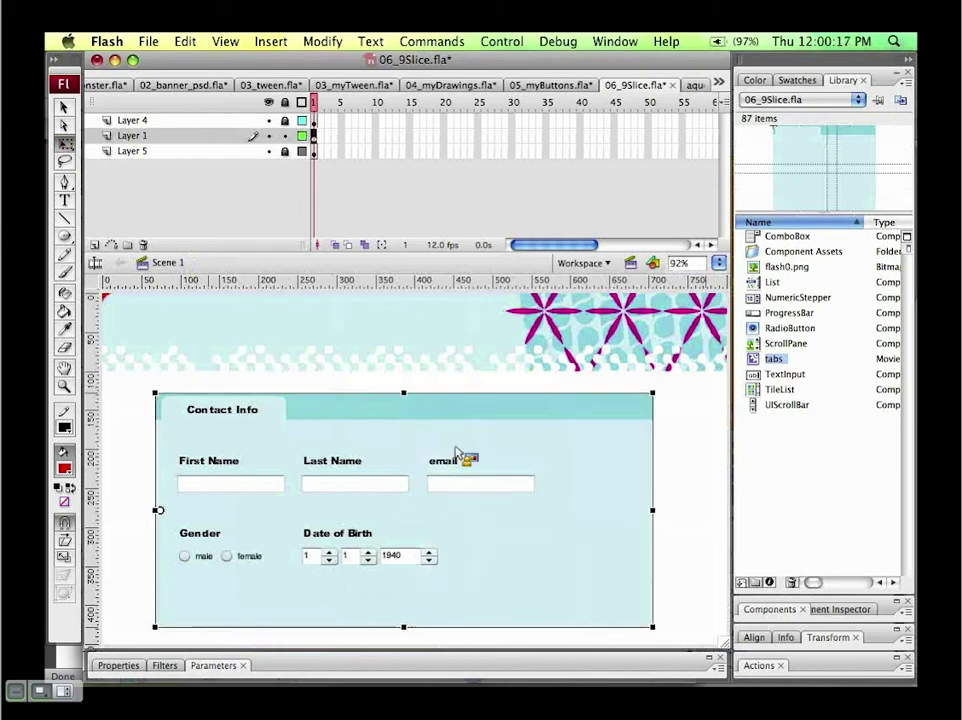
{"action": "left_click", "coordinate": [604, 512]}
{"action": "left_click_drag", "start_coordinate": [604, 512], "coordinate": [462, 490]}
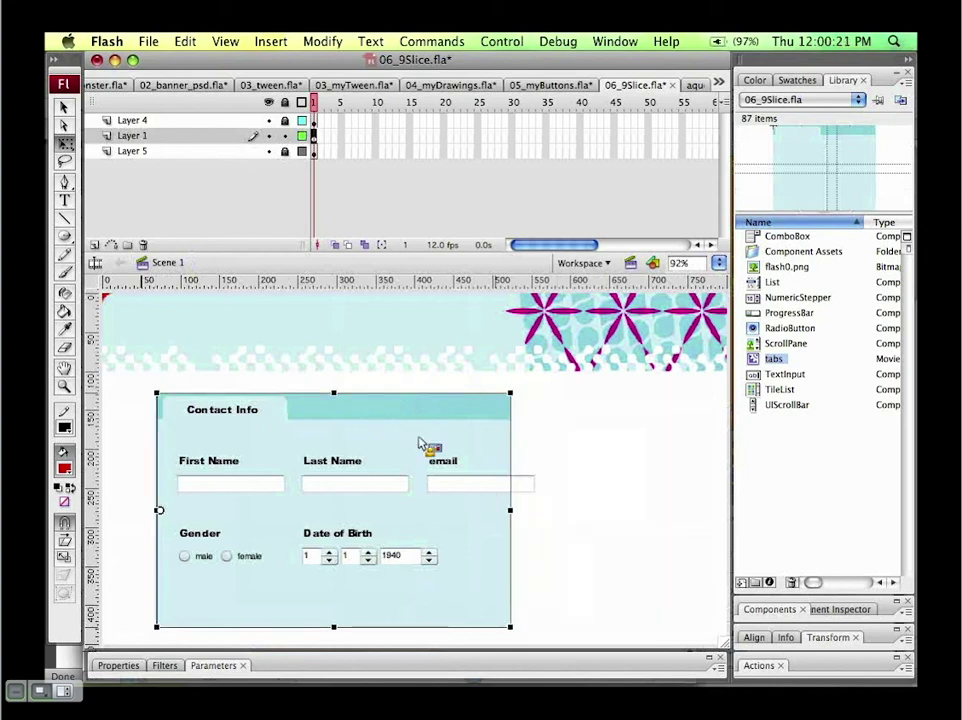
Step: Bring the aquothon240x320.fla document to the front
{"action": "left_click", "coordinate": [695, 86]}
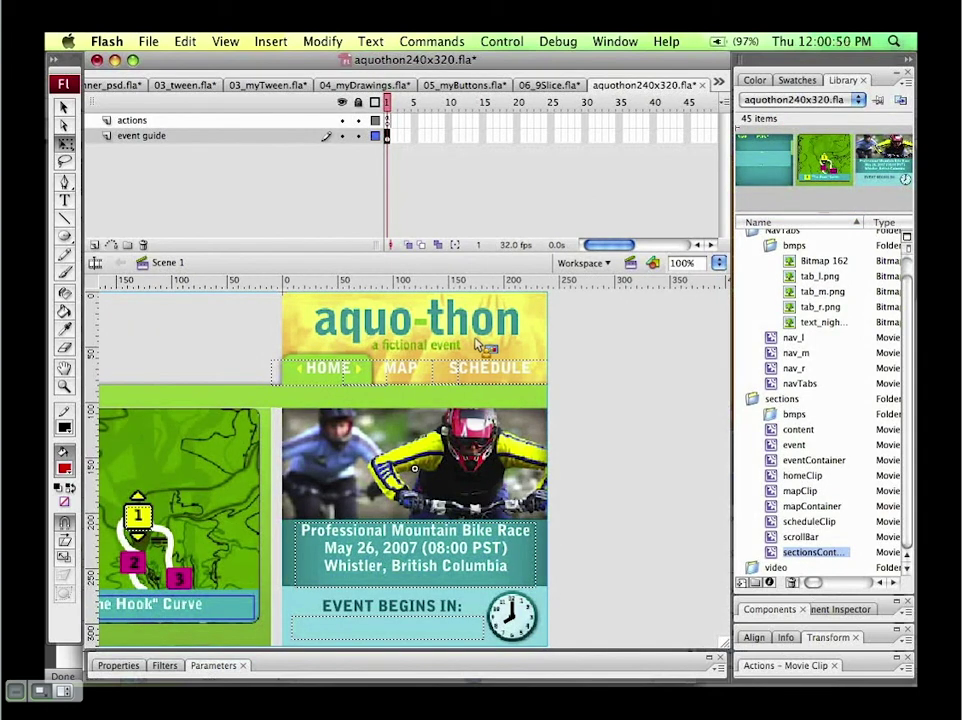
{"action": "left_click_drag", "start_coordinate": [479, 343], "coordinate": [424, 368]}
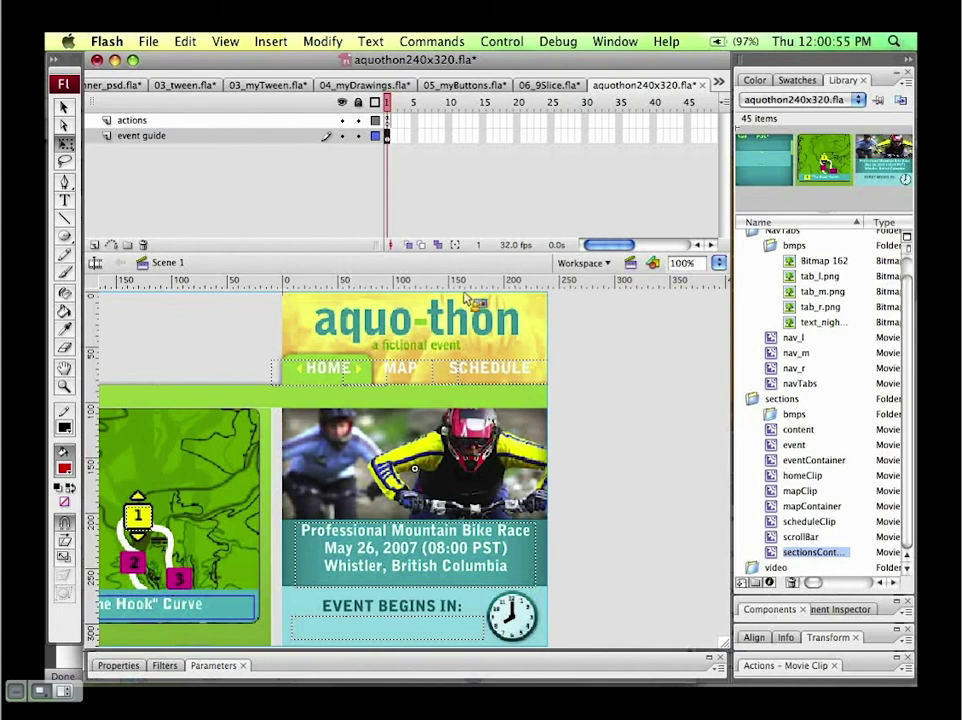
{"action": "left_click", "coordinate": [503, 42]}
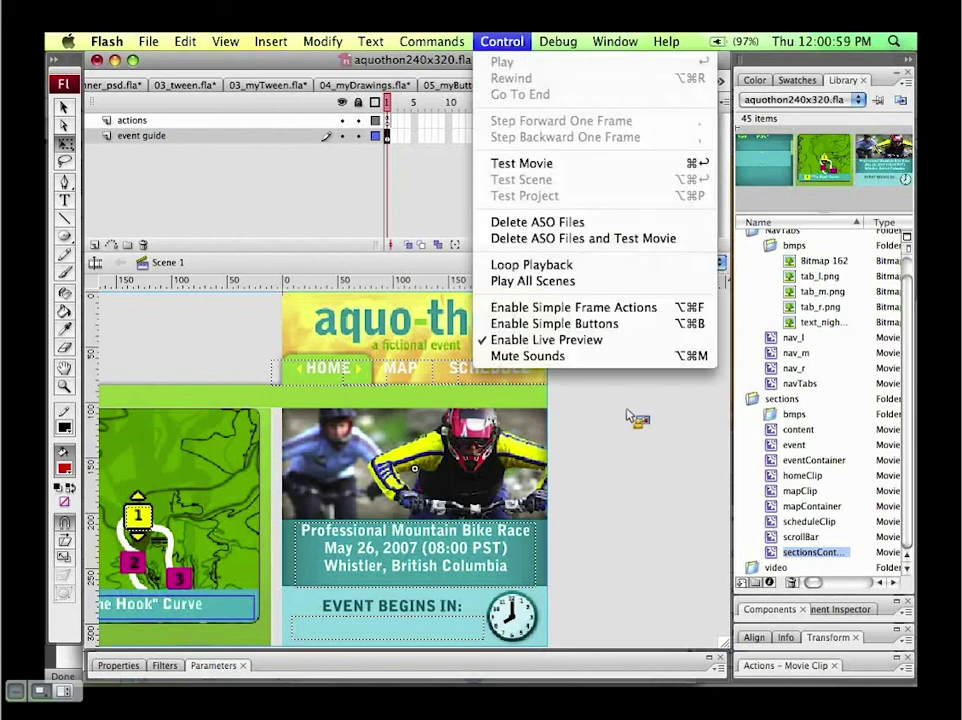
{"action": "left_click", "coordinate": [490, 232]}
Step: Review the ActionScript 2.0 and Mobile Flash file types offered for a new document, and dismiss the dialog without creating one
{"action": "left_click", "coordinate": [148, 41]}
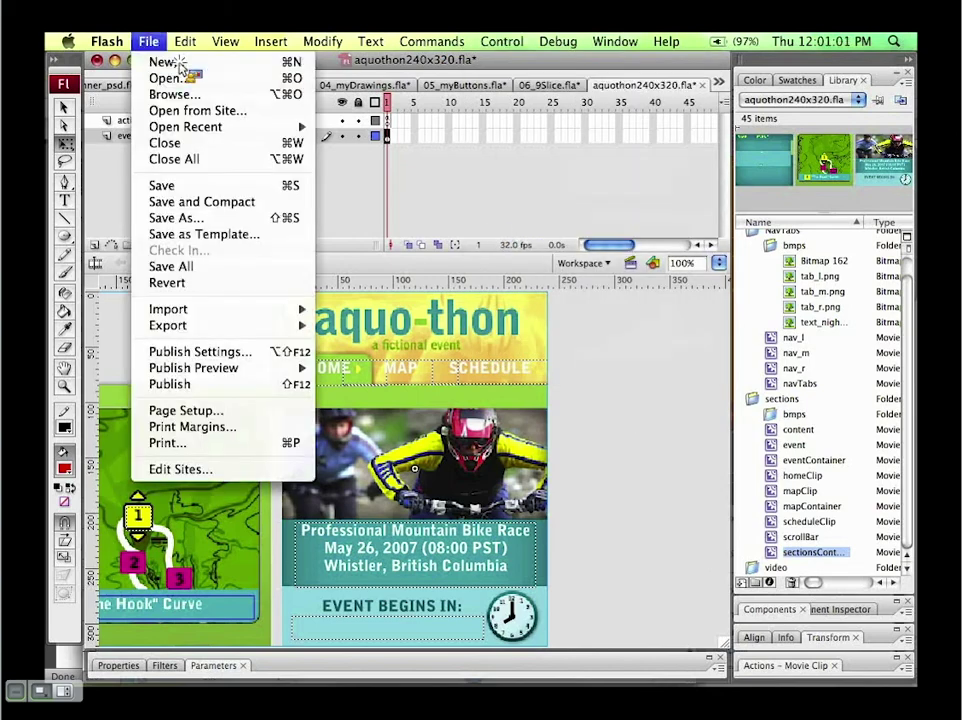
{"action": "left_click", "coordinate": [165, 63]}
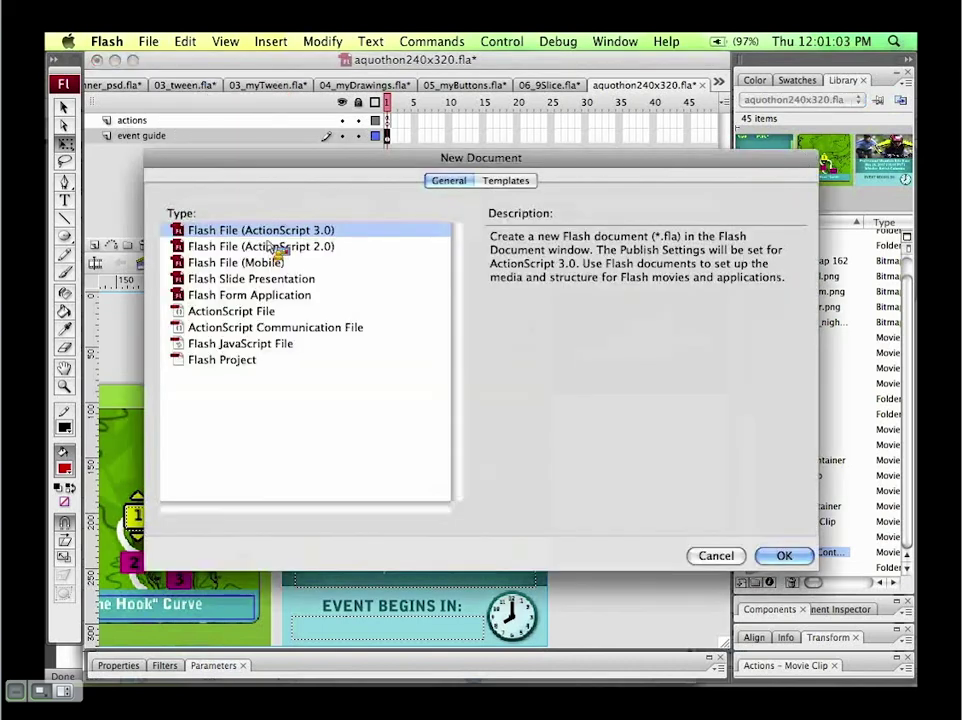
{"action": "left_click", "coordinate": [280, 246]}
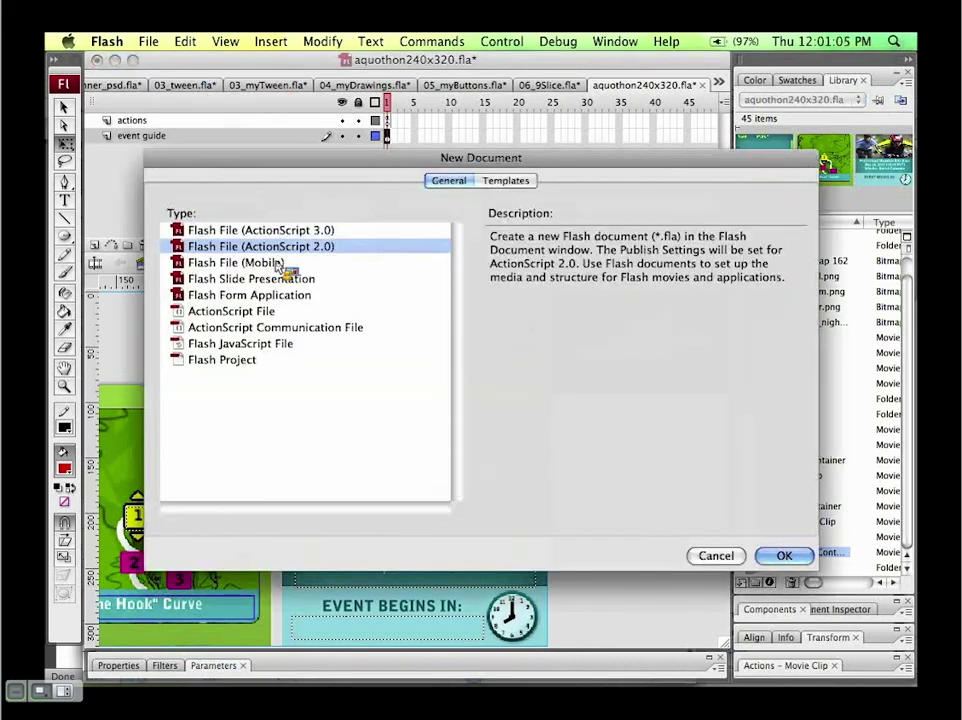
{"action": "left_click", "coordinate": [280, 263]}
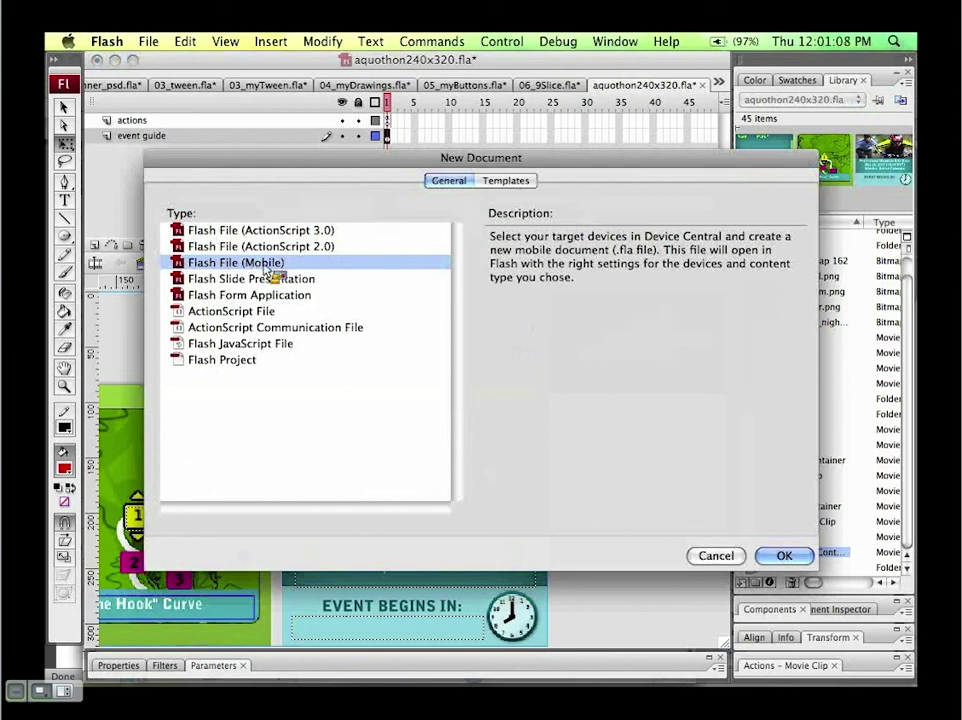
{"action": "left_click", "coordinate": [717, 558]}
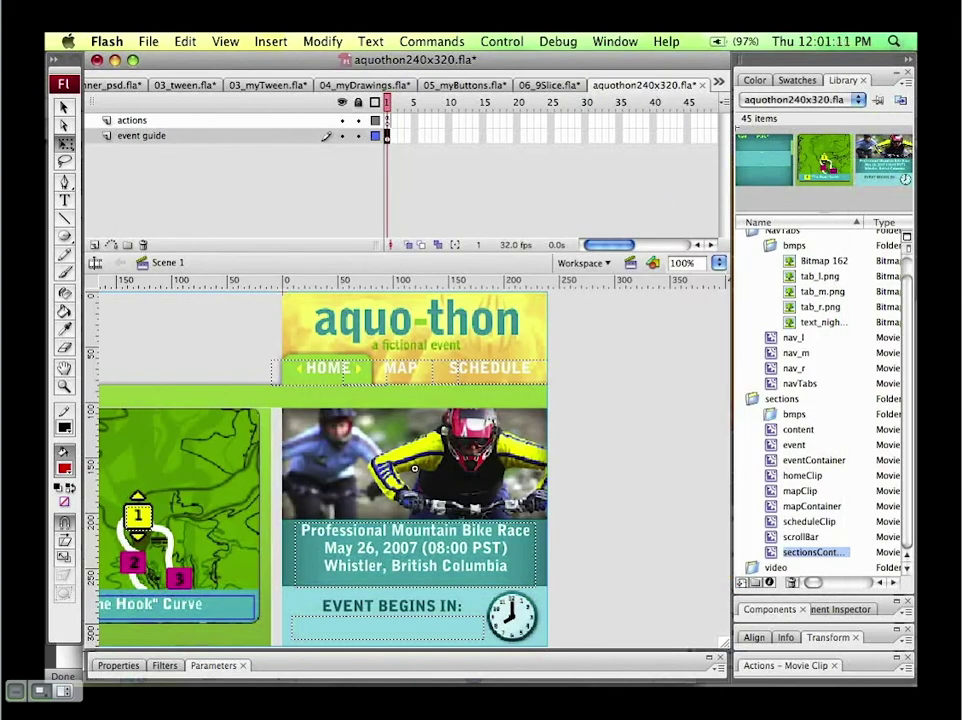
Step: Test the aquothon movie in Device Central and set the emulator's content type to Standalone Player
{"action": "left_click", "coordinate": [501, 41]}
{"action": "left_click", "coordinate": [485, 161]}
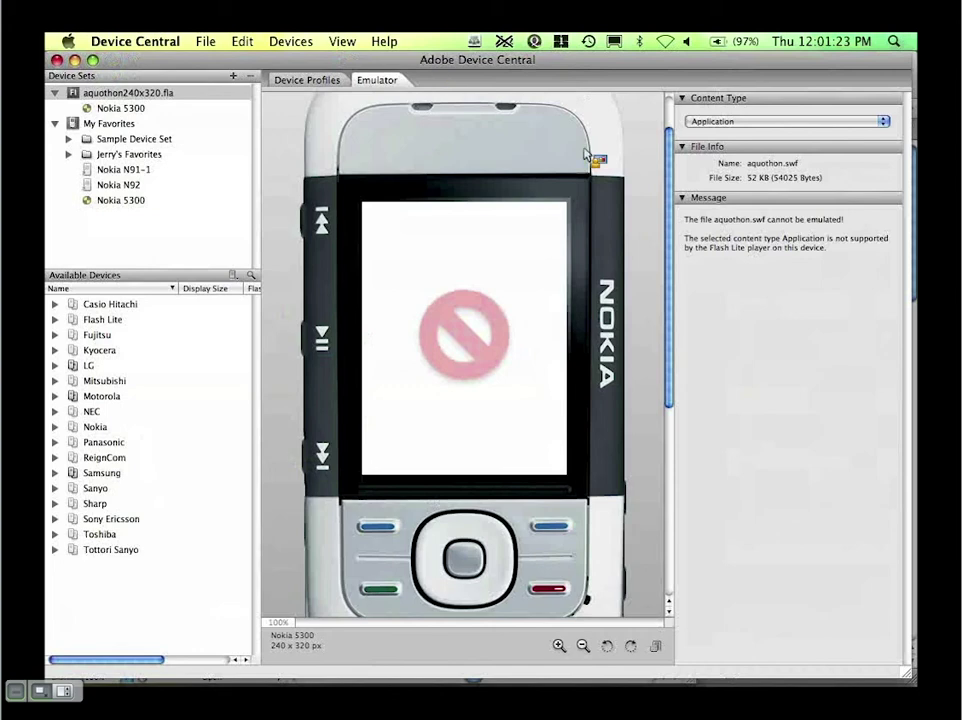
{"action": "left_click", "coordinate": [724, 123]}
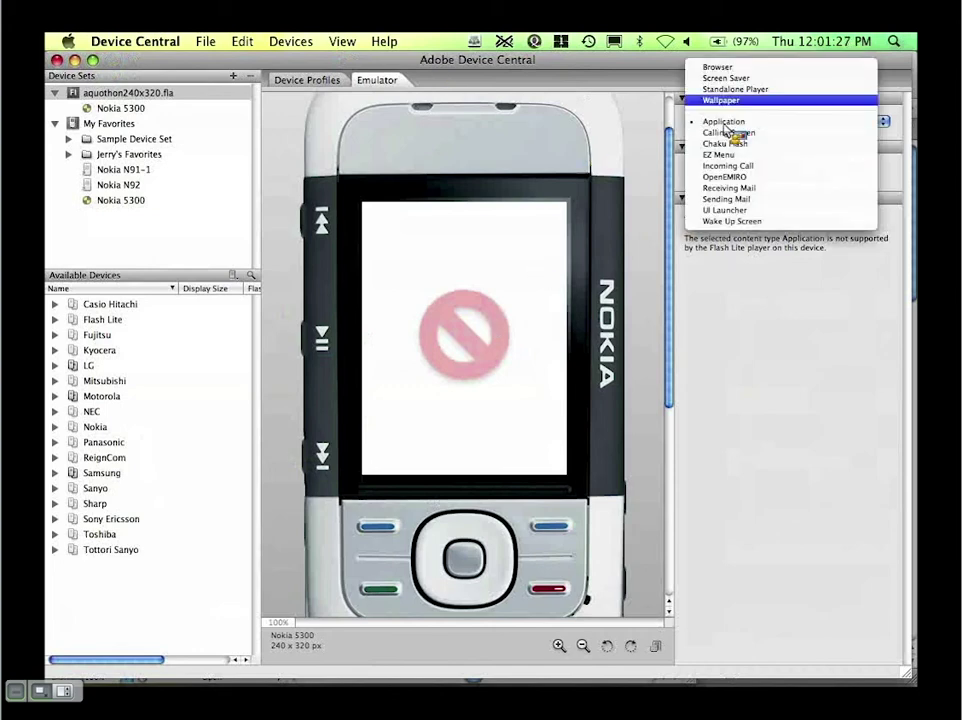
{"action": "left_click", "coordinate": [732, 90]}
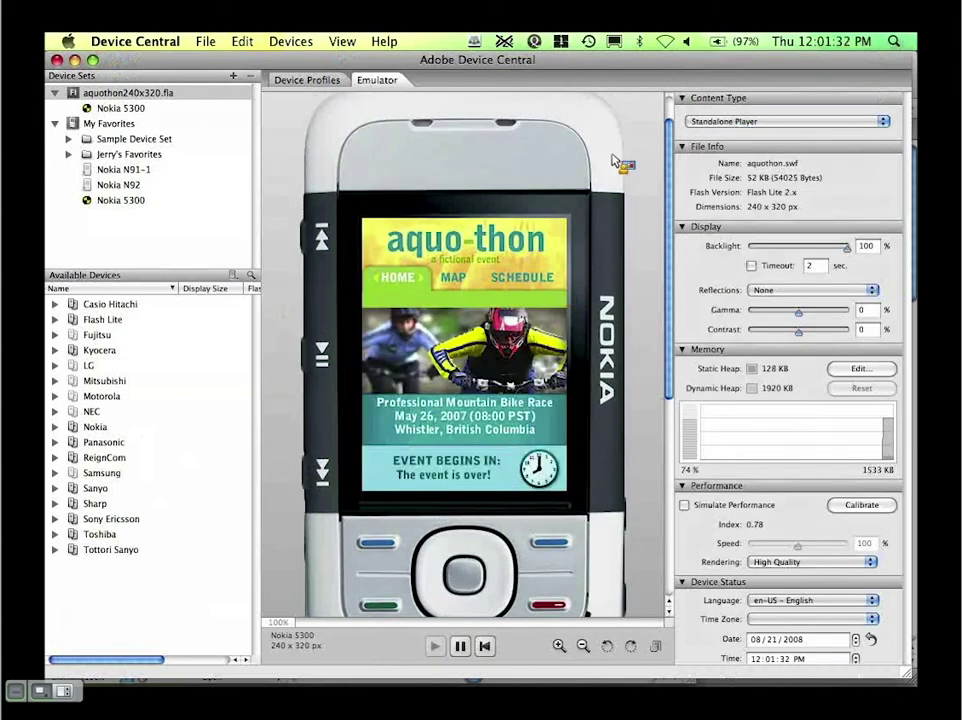
Step: View the device profile of the Nokia 5300 in the aquothon240x320.fla device set, and return to the emulated movie
{"action": "left_click_drag", "start_coordinate": [630, 308], "coordinate": [129, 205]}
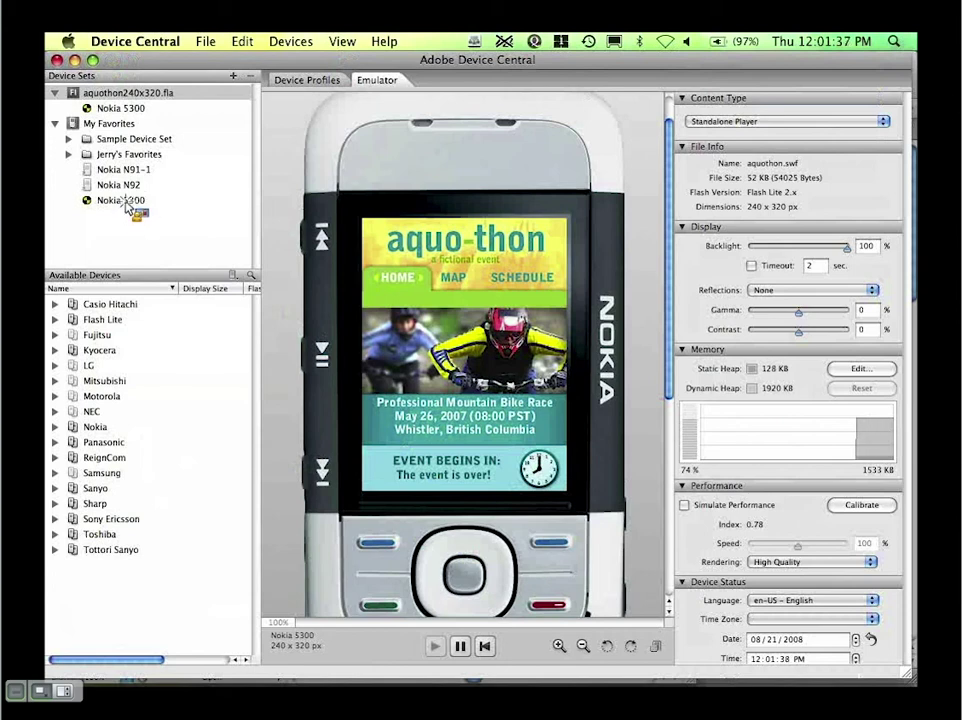
{"action": "left_click_drag", "start_coordinate": [127, 205], "coordinate": [376, 80]}
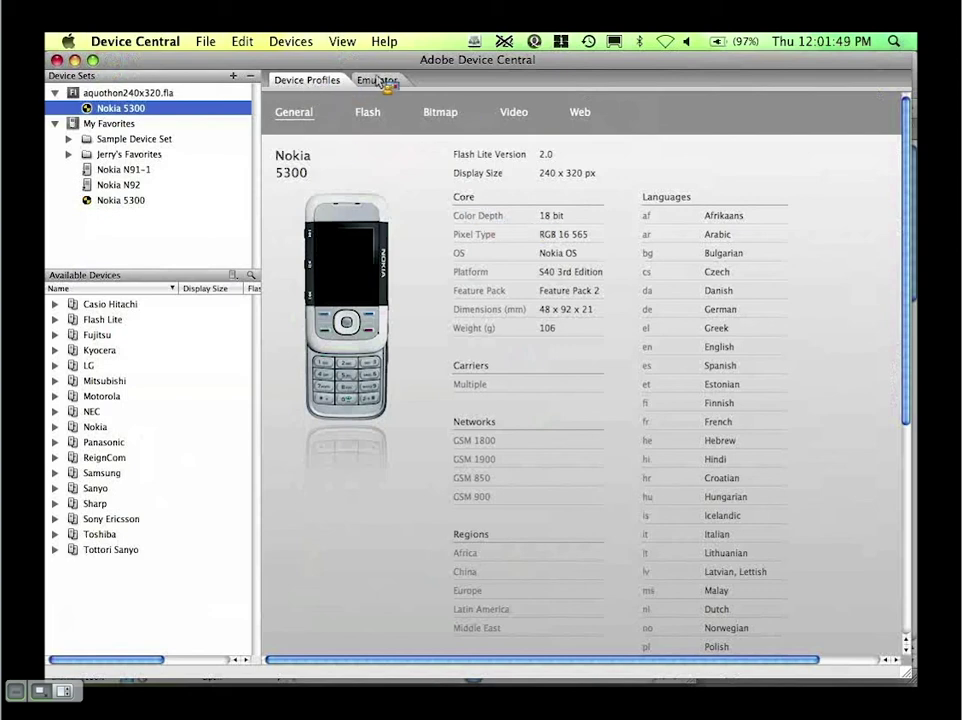
{"action": "left_click_drag", "start_coordinate": [377, 80], "coordinate": [521, 257]}
Step: Switch to Flash, check the stage dimensions in the document properties, and leave them without changes
{"action": "key", "text": "super+Tab"}
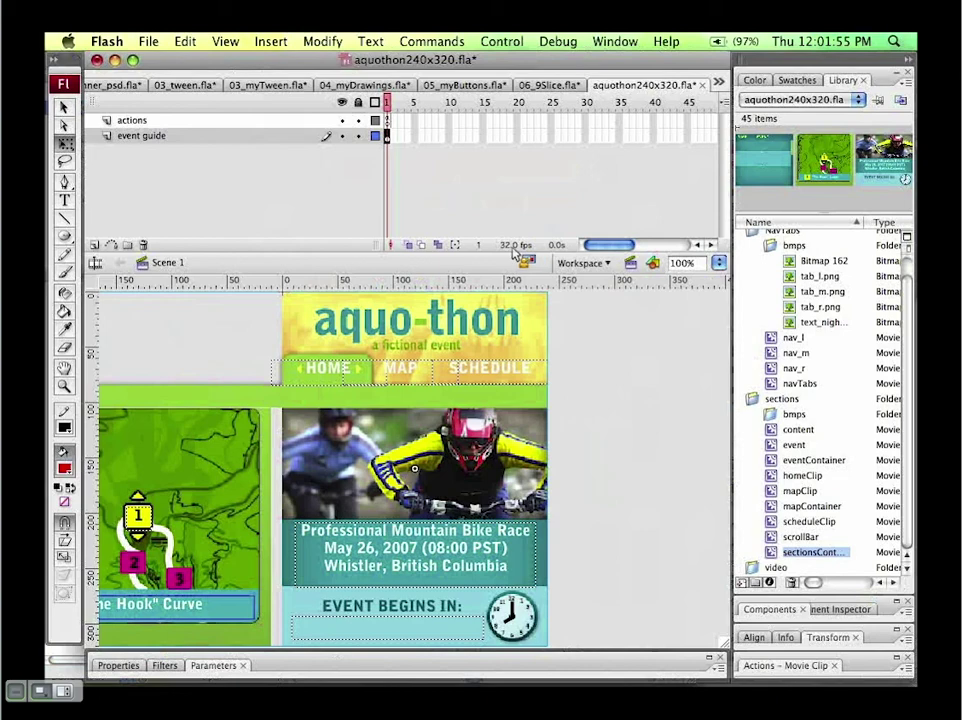
{"action": "double_click", "coordinate": [514, 247]}
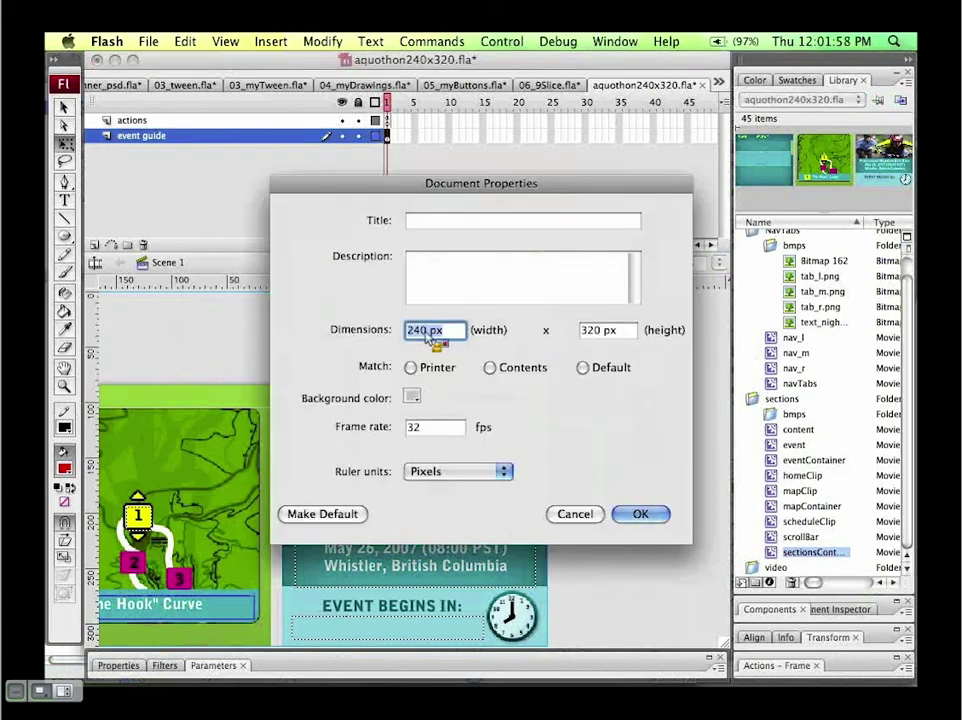
{"action": "left_click", "coordinate": [575, 514]}
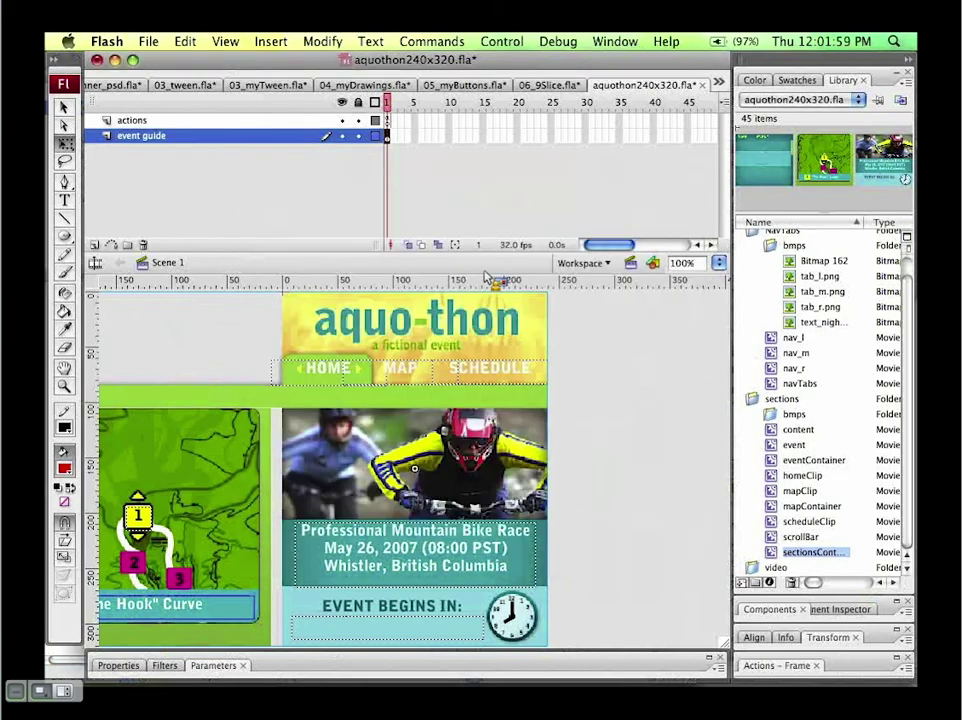
Step: In Device Central, show the Nokia 5300 profile, enlarge the available-devices list, and browse the Casio Hitachi, Flash Lite, Fujitsu and Kyocera groups
{"action": "key", "text": "super+Tab"}
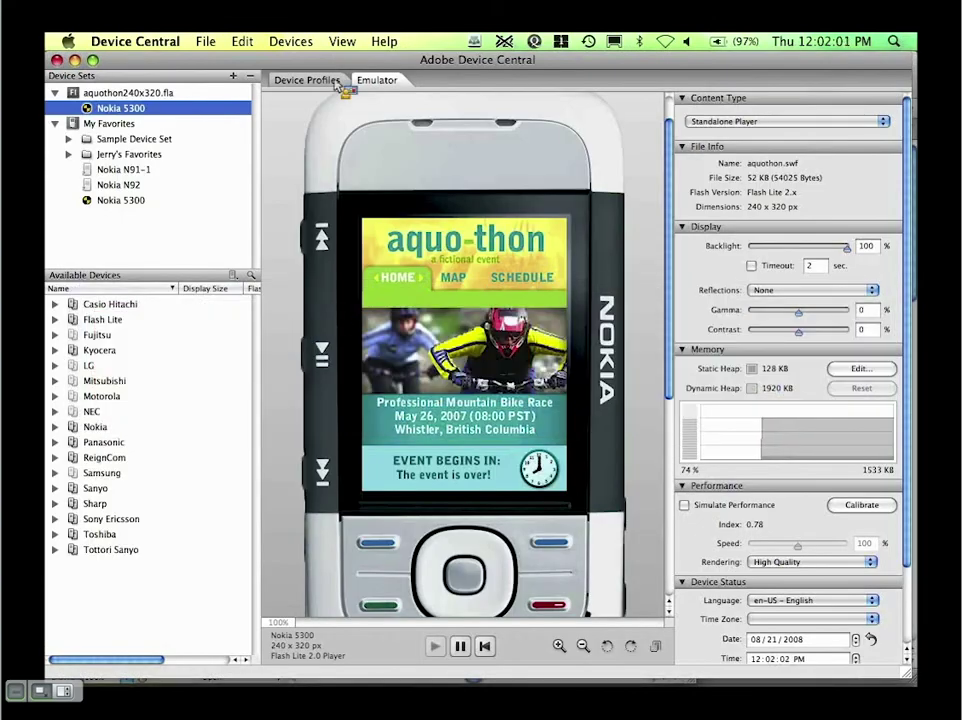
{"action": "left_click", "coordinate": [310, 80]}
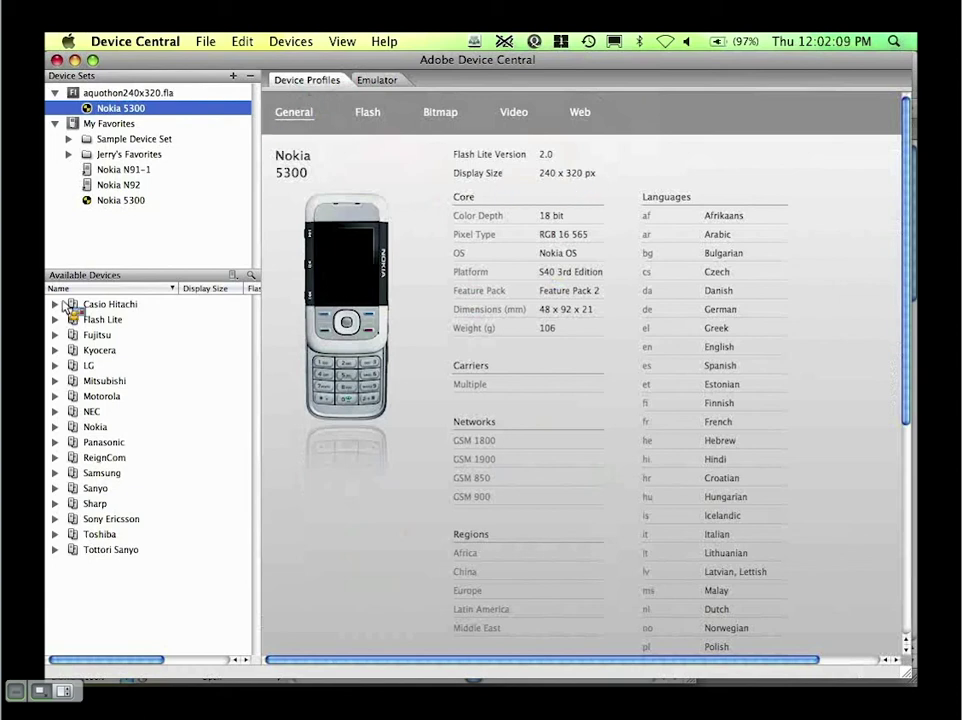
{"action": "left_click_drag", "start_coordinate": [64, 302], "coordinate": [107, 240]}
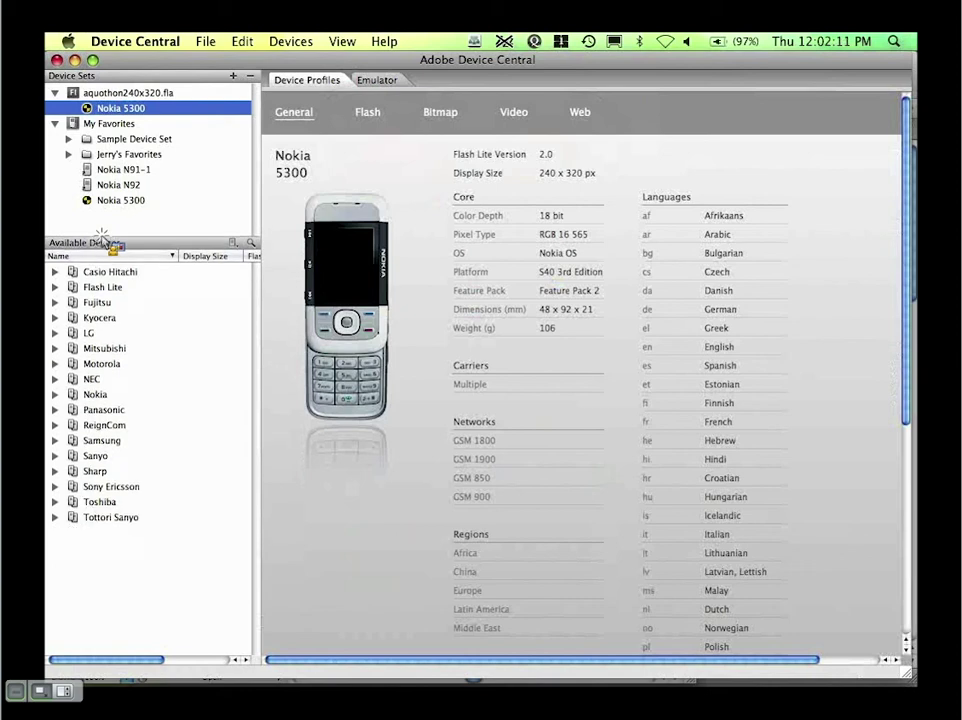
{"action": "left_click", "coordinate": [56, 269]}
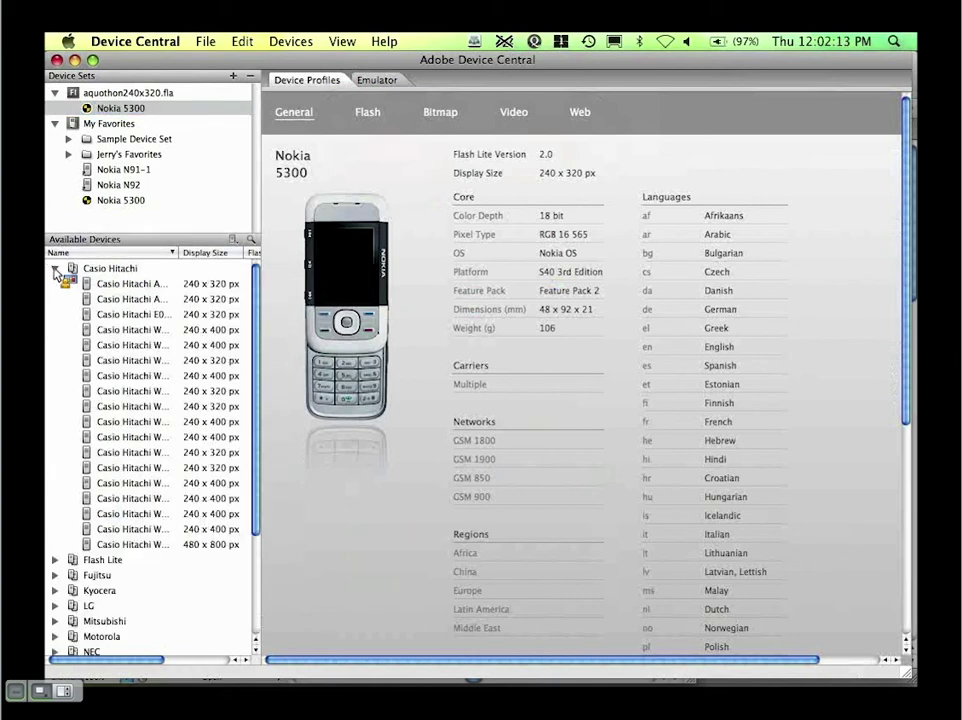
{"action": "left_click", "coordinate": [56, 269]}
{"action": "left_click", "coordinate": [55, 284]}
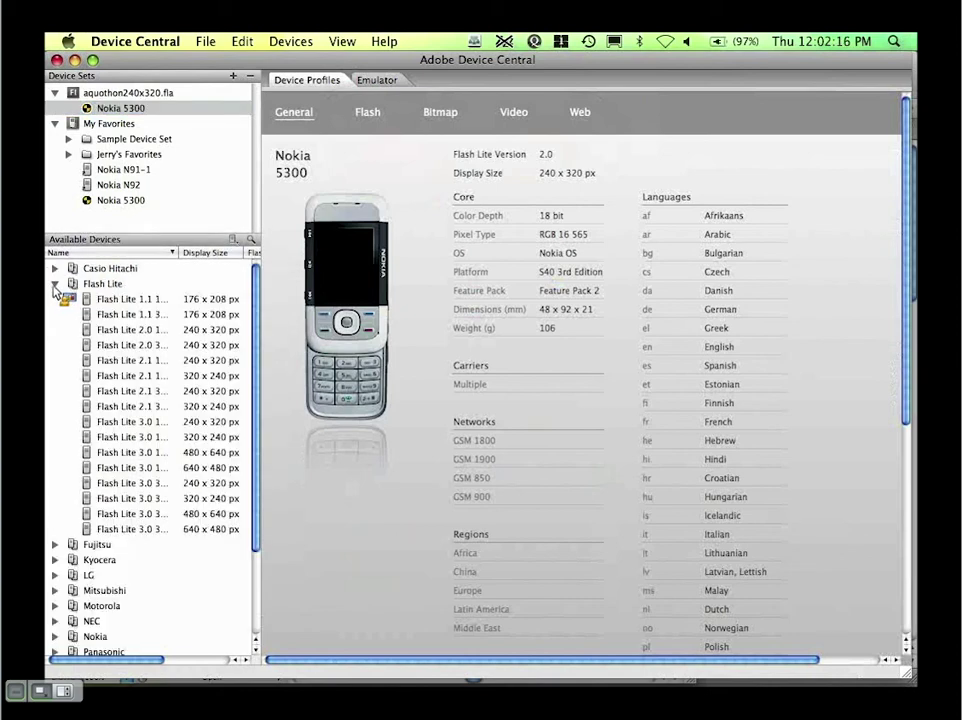
{"action": "left_click", "coordinate": [55, 284]}
{"action": "left_click", "coordinate": [55, 300]}
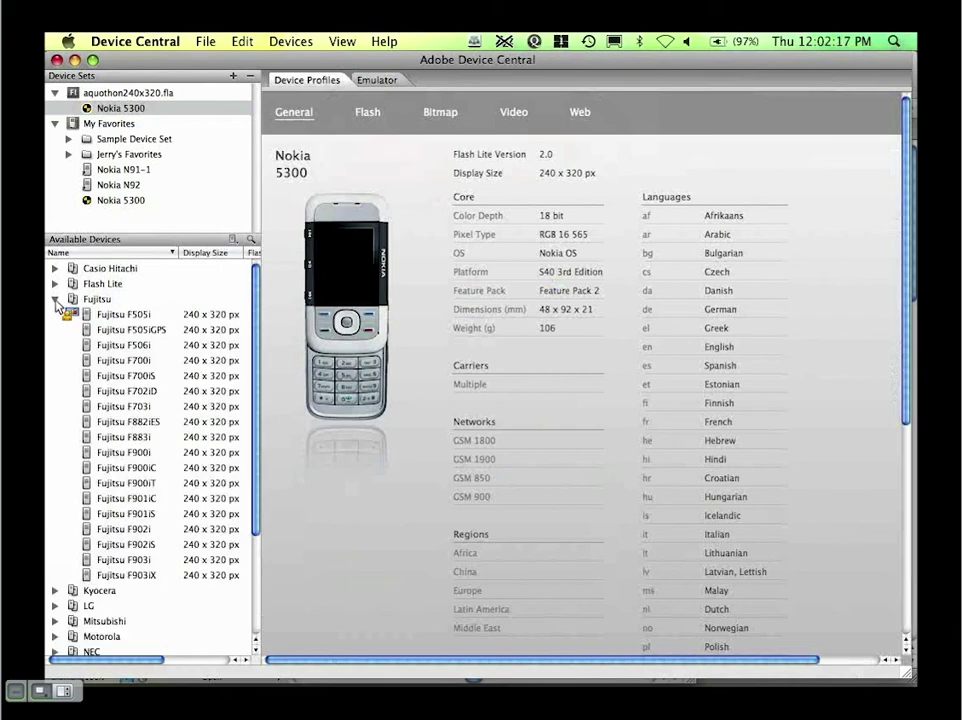
{"action": "left_click", "coordinate": [55, 300]}
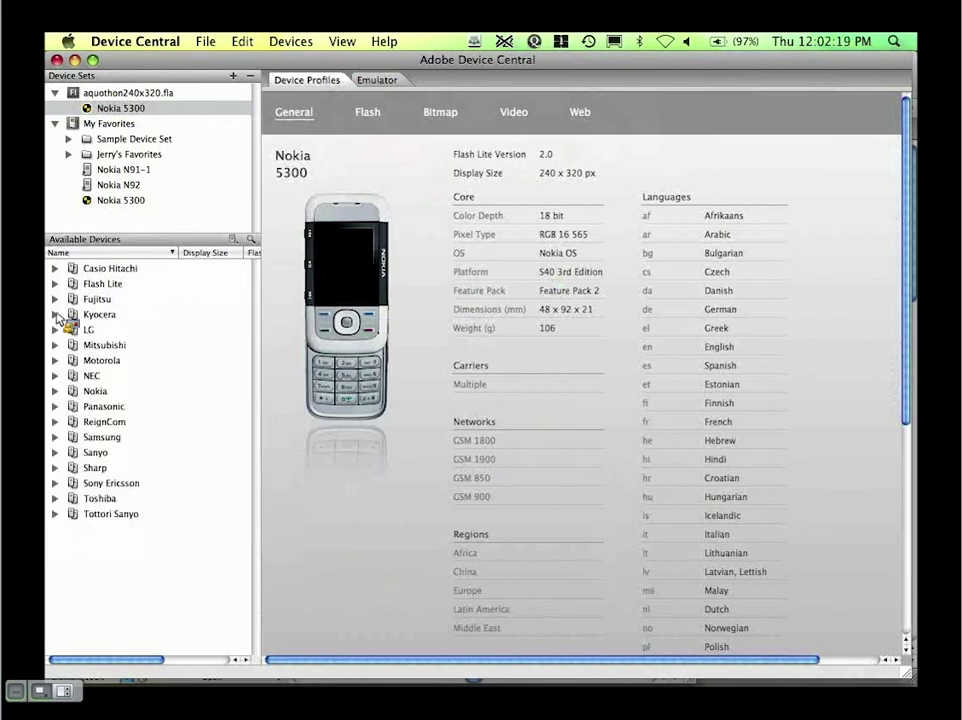
{"action": "left_click", "coordinate": [56, 315]}
{"action": "left_click", "coordinate": [56, 315]}
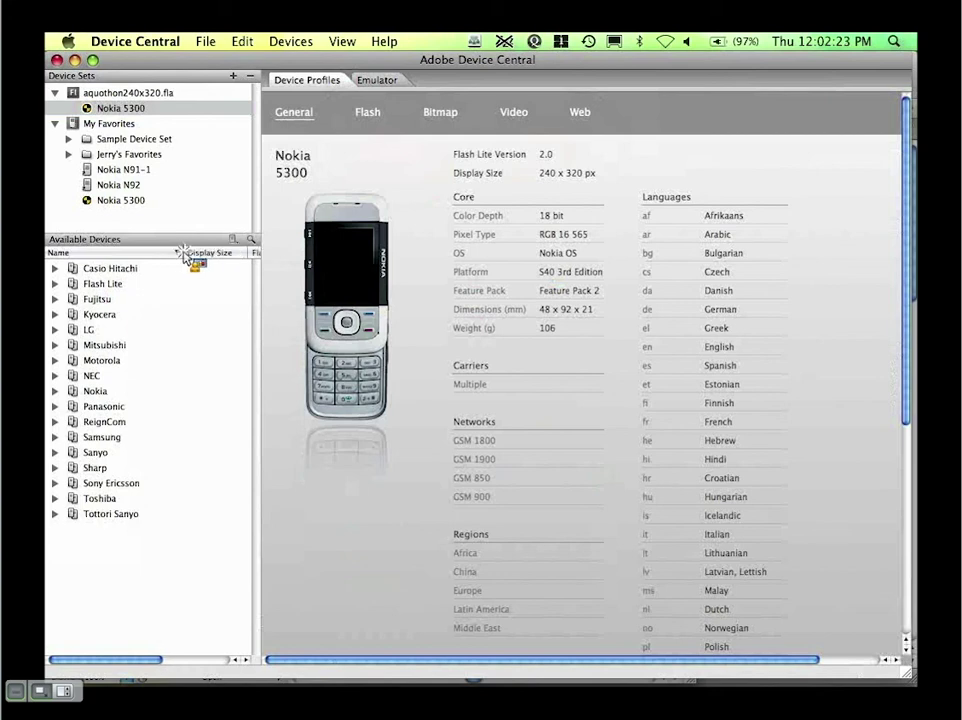
Step: Switch to Firefox and read the device profile updates on the Adobe Device Central Online page, down to CS3 Device Profile Update #6
{"action": "key", "text": "super+Tab"}
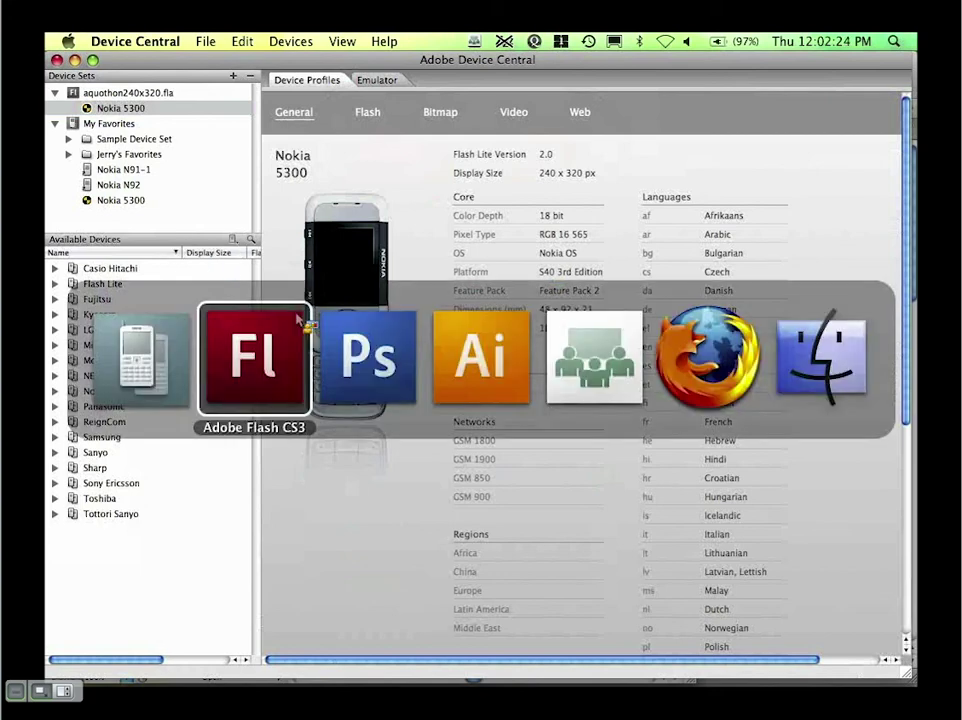
{"action": "left_click", "coordinate": [708, 358]}
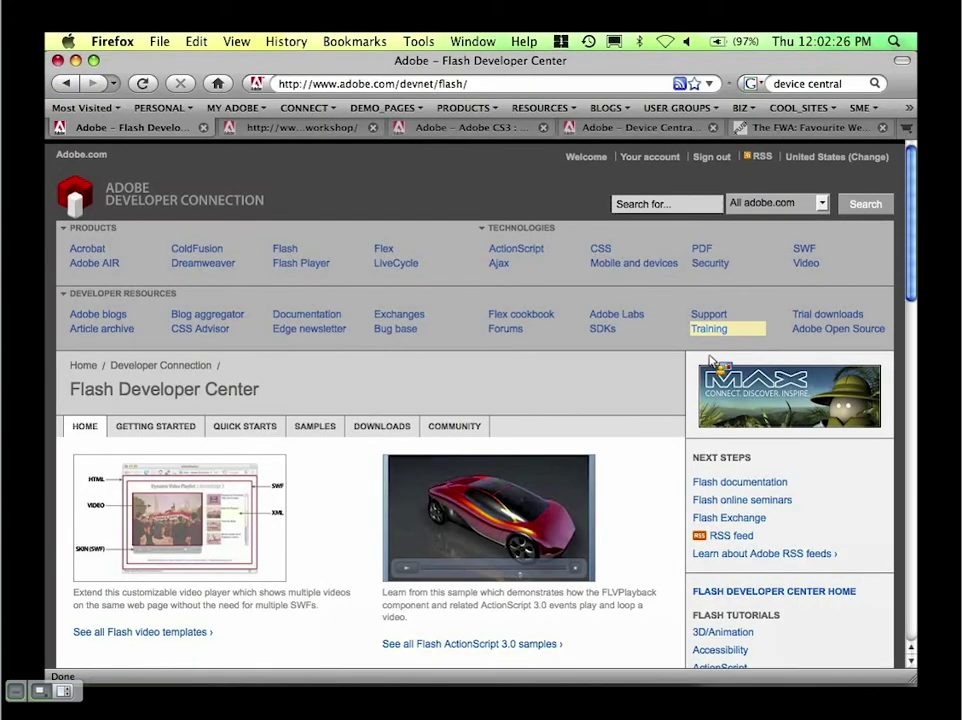
{"action": "left_click", "coordinate": [688, 134]}
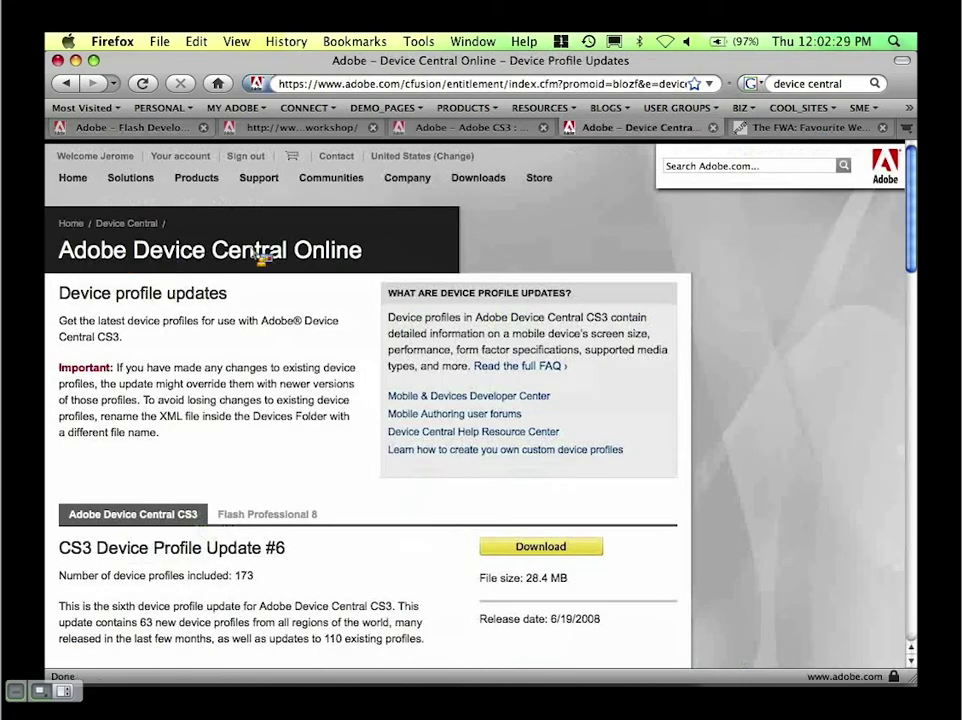
{"action": "left_click_drag", "start_coordinate": [70, 300], "coordinate": [206, 324]}
{"action": "left_click", "coordinate": [247, 335]}
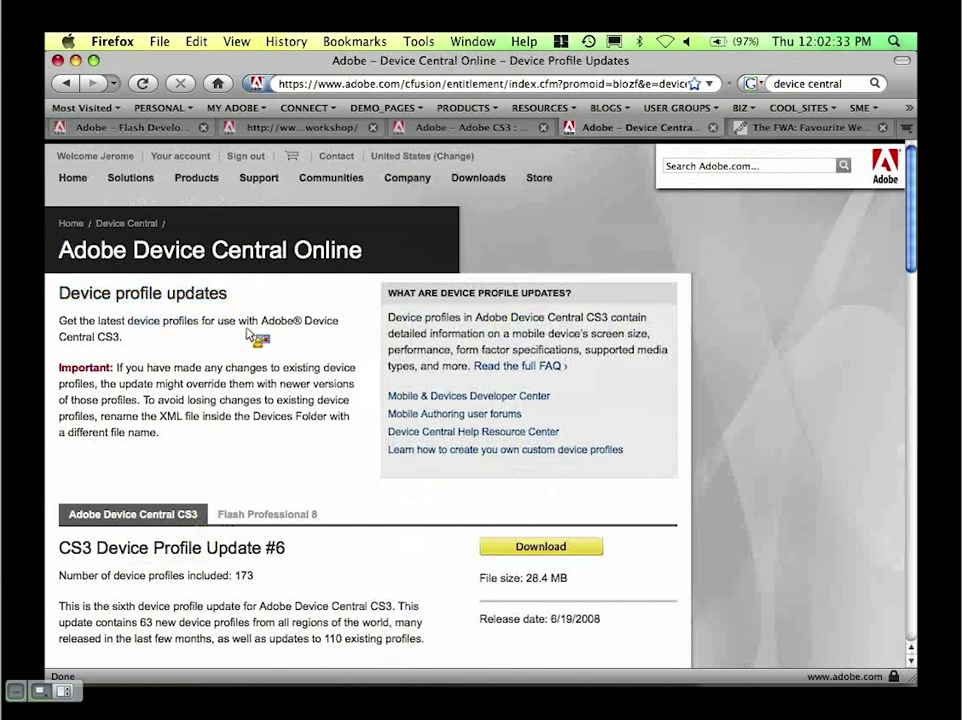
{"action": "scroll", "coordinate": [250, 340], "scroll_direction": "down", "scroll_amount": 3}
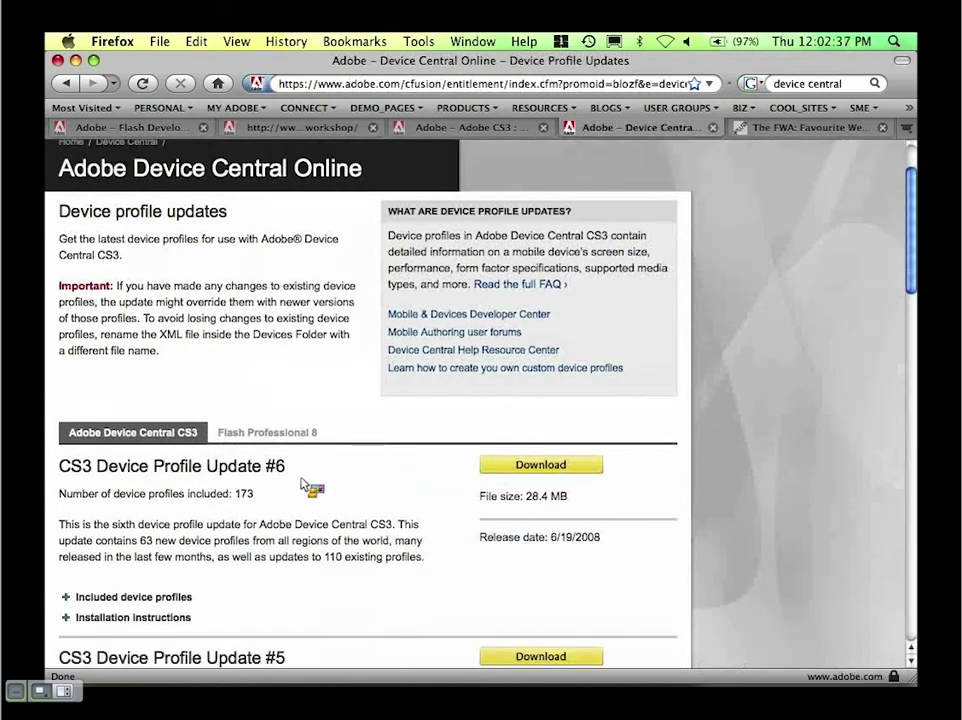
{"action": "left_click_drag", "start_coordinate": [142, 335], "coordinate": [220, 335]}
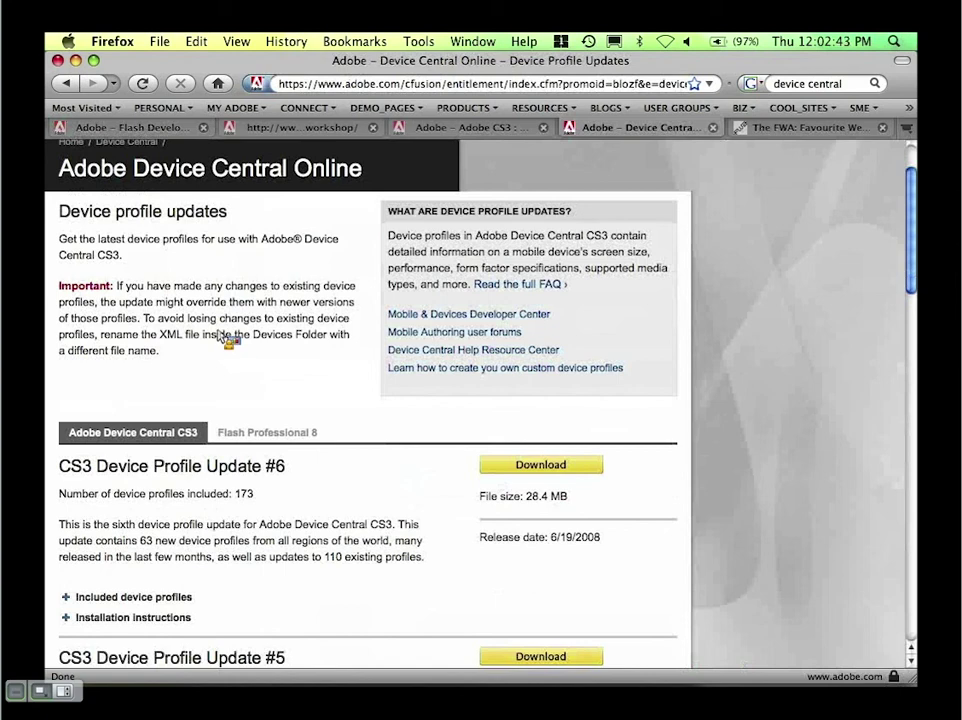
{"action": "left_click_drag", "start_coordinate": [220, 341], "coordinate": [72, 437]}
Step: Back in Device Central's Nokia 5300 emulator, navigate the aquothon movie with the phone's keypad to Map, Schedule, and back to Map
{"action": "key", "text": "super+Tab"}
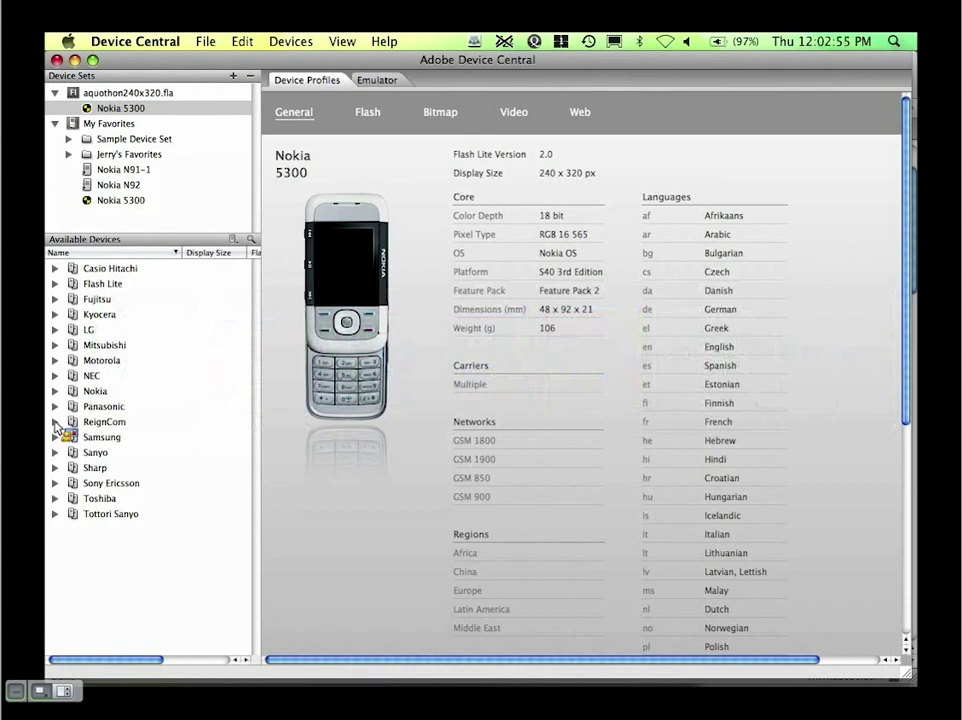
{"action": "left_click_drag", "start_coordinate": [57, 425], "coordinate": [380, 85]}
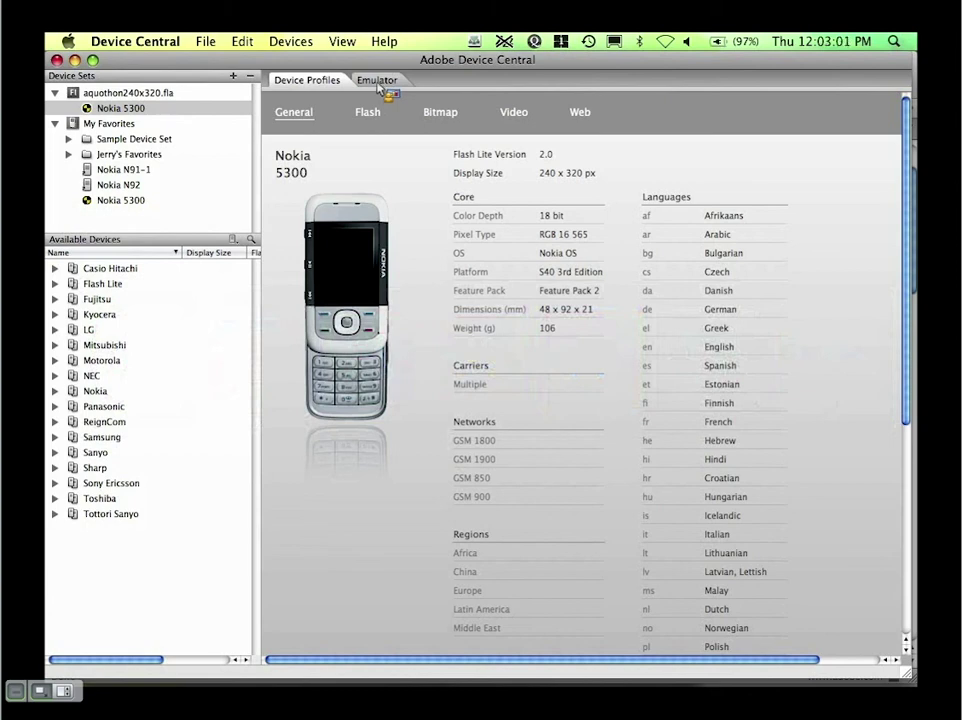
{"action": "left_click_drag", "start_coordinate": [380, 88], "coordinate": [517, 572]}
{"action": "left_click", "coordinate": [507, 578]}
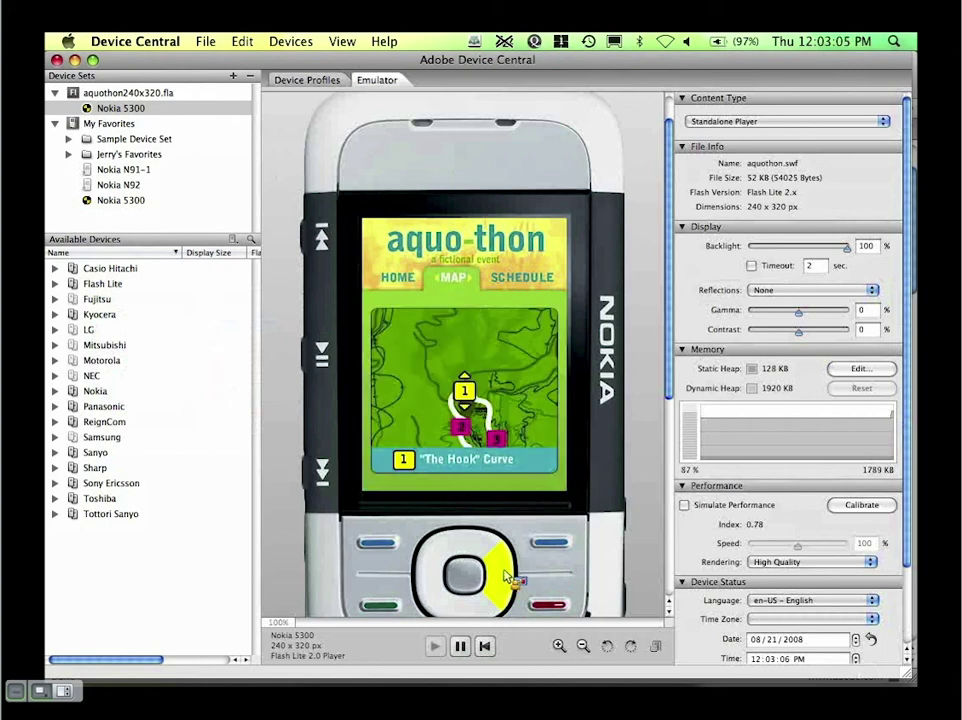
{"action": "left_click", "coordinate": [507, 578]}
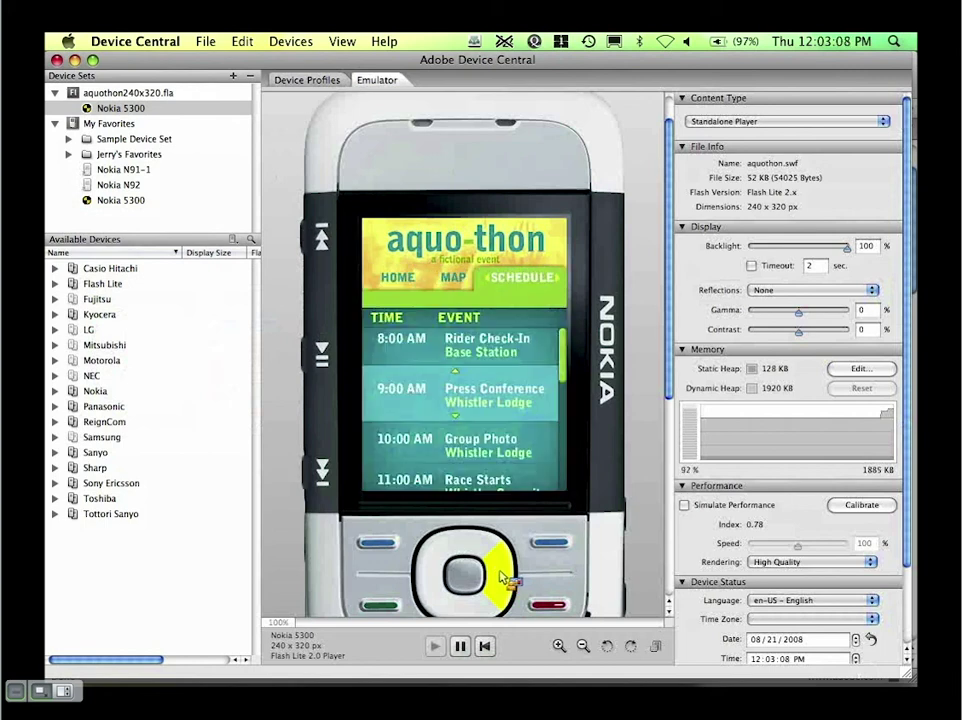
{"action": "left_click", "coordinate": [437, 588]}
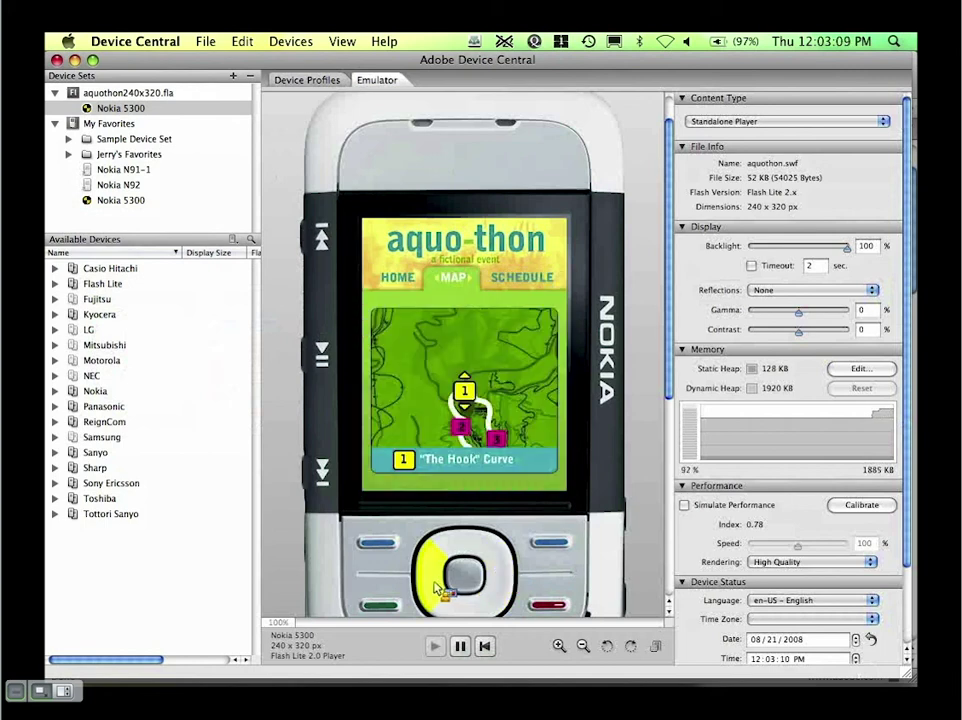
Step: Navigate the emulated aquothon movie to Home with the phone keypad and review the content types, keeping Standalone Player
{"action": "left_click", "coordinate": [437, 588]}
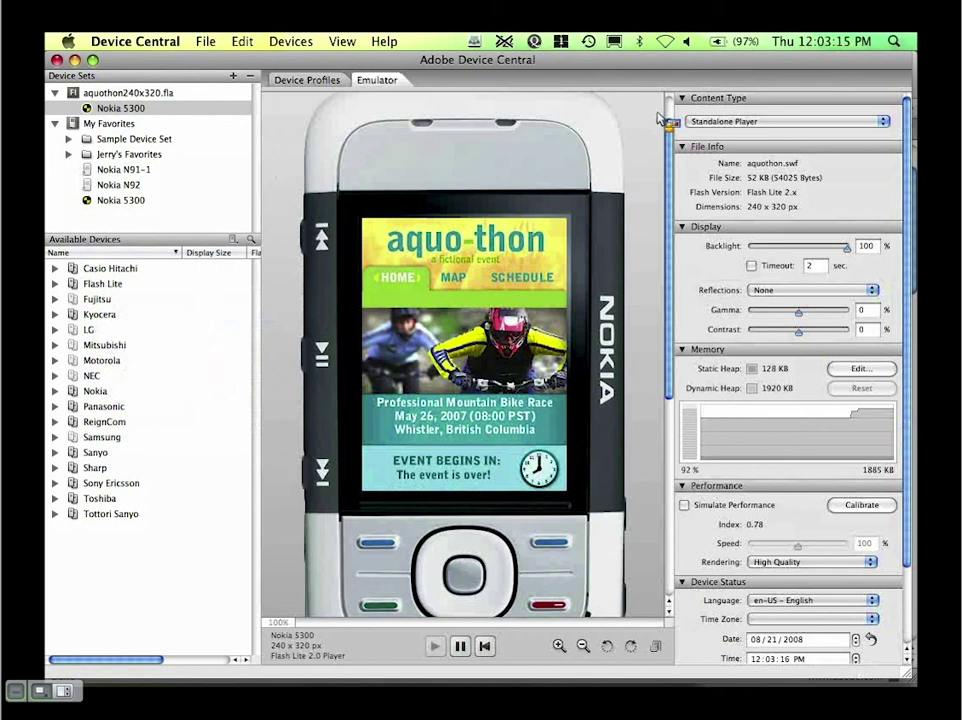
{"action": "left_click", "coordinate": [752, 125]}
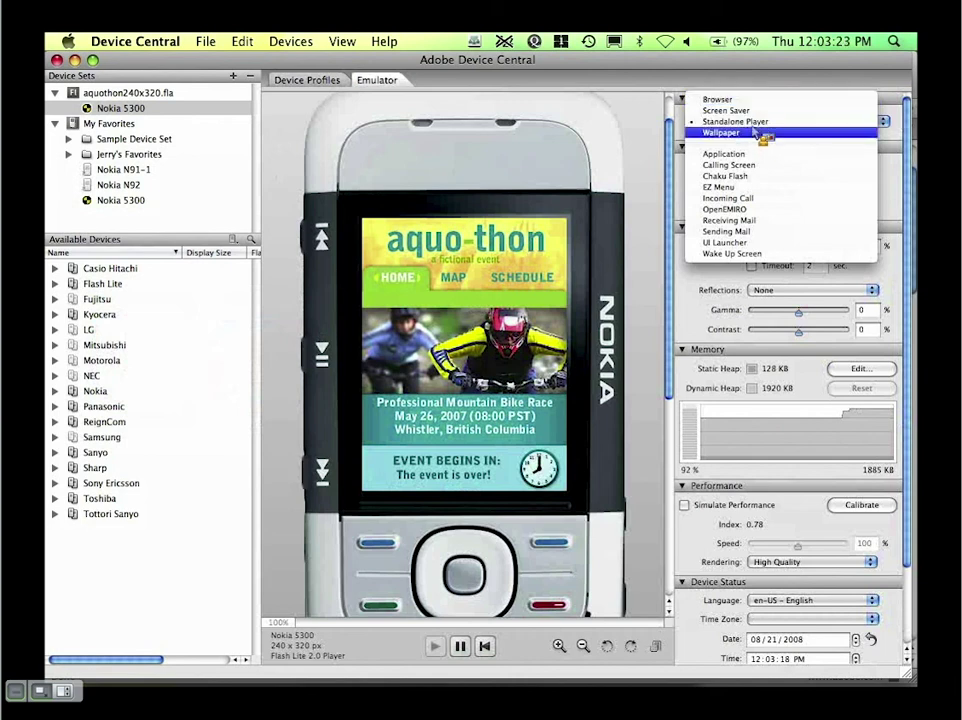
{"action": "left_click", "coordinate": [757, 124]}
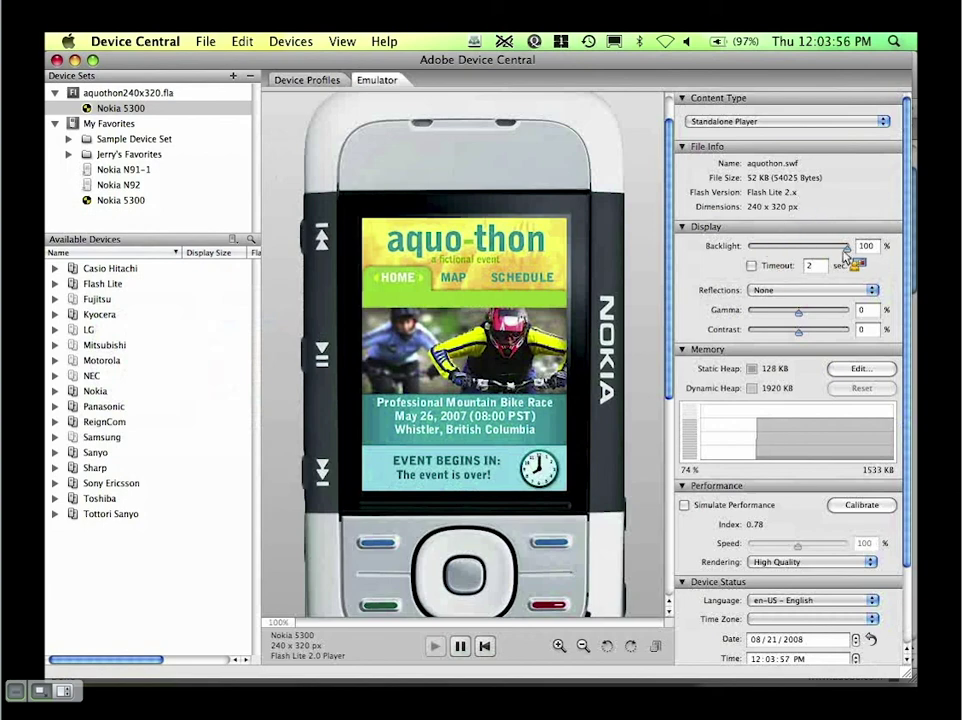
Step: Try the backlight control, leaving it at 100%, and test a backlight timeout of 4 seconds before disabling it again
{"action": "mouse_move", "coordinate": [849, 246]}
{"action": "left_mouse_down"}
{"action": "mouse_move", "coordinate": [845, 255]}
{"action": "mouse_move", "coordinate": [765, 259]}
{"action": "mouse_move", "coordinate": [867, 251]}
{"action": "left_mouse_up"}
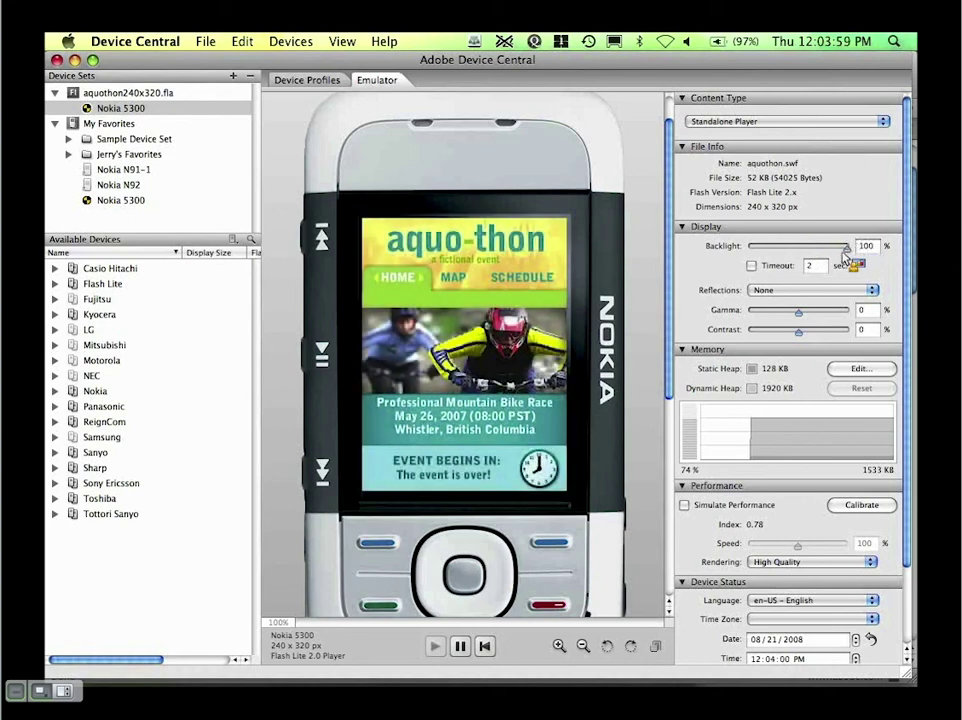
{"action": "double_click", "coordinate": [819, 268]}
{"action": "type", "text": "4"}
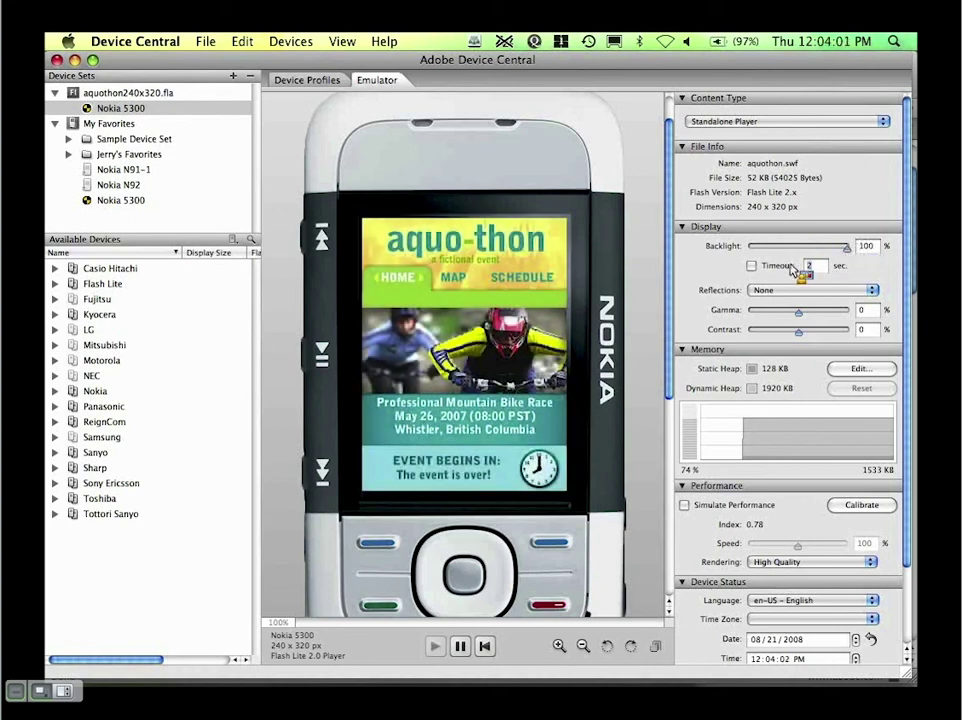
{"action": "left_click", "coordinate": [752, 266]}
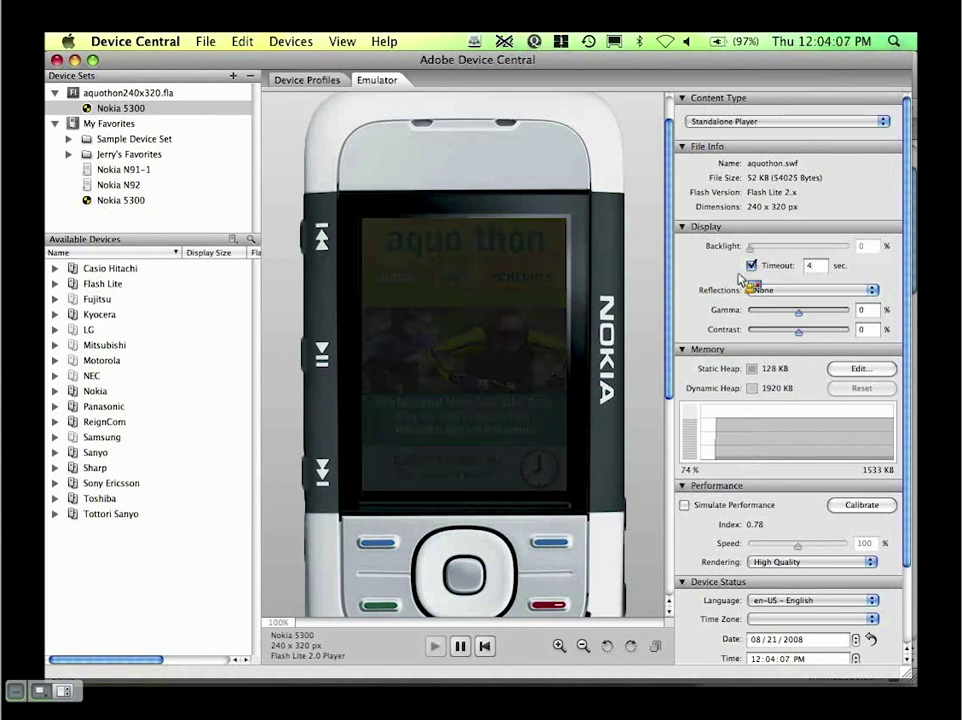
{"action": "left_click", "coordinate": [752, 266]}
Step: Preview the phone screen with Indoor, Outdoor and Sunshine reflections, and return the reflections setting to None
{"action": "left_click", "coordinate": [766, 290]}
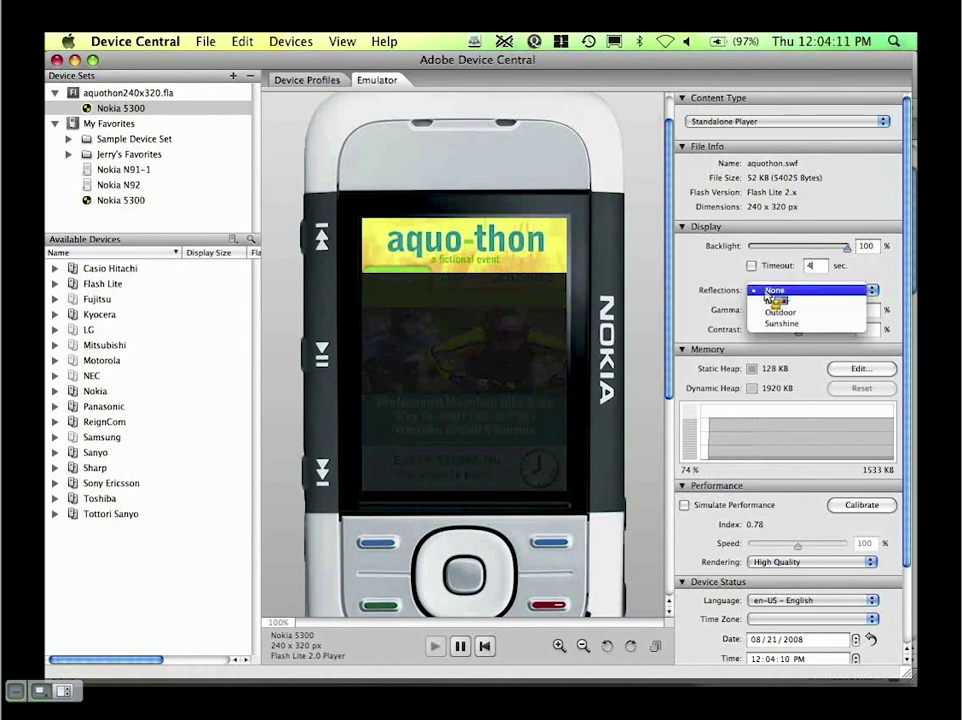
{"action": "left_click", "coordinate": [779, 302]}
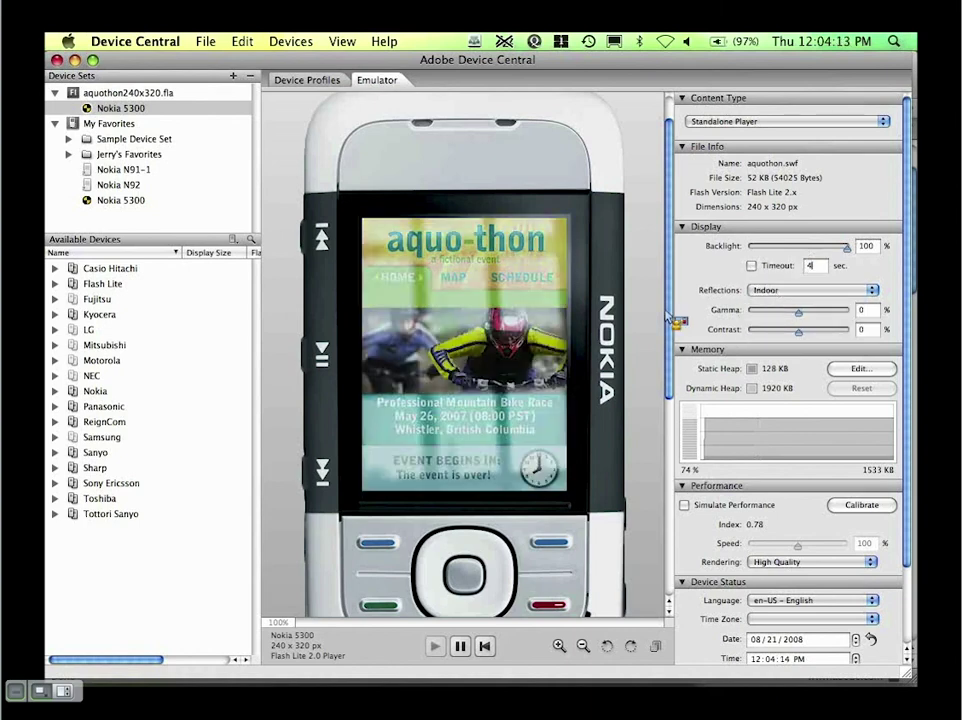
{"action": "left_click", "coordinate": [781, 292]}
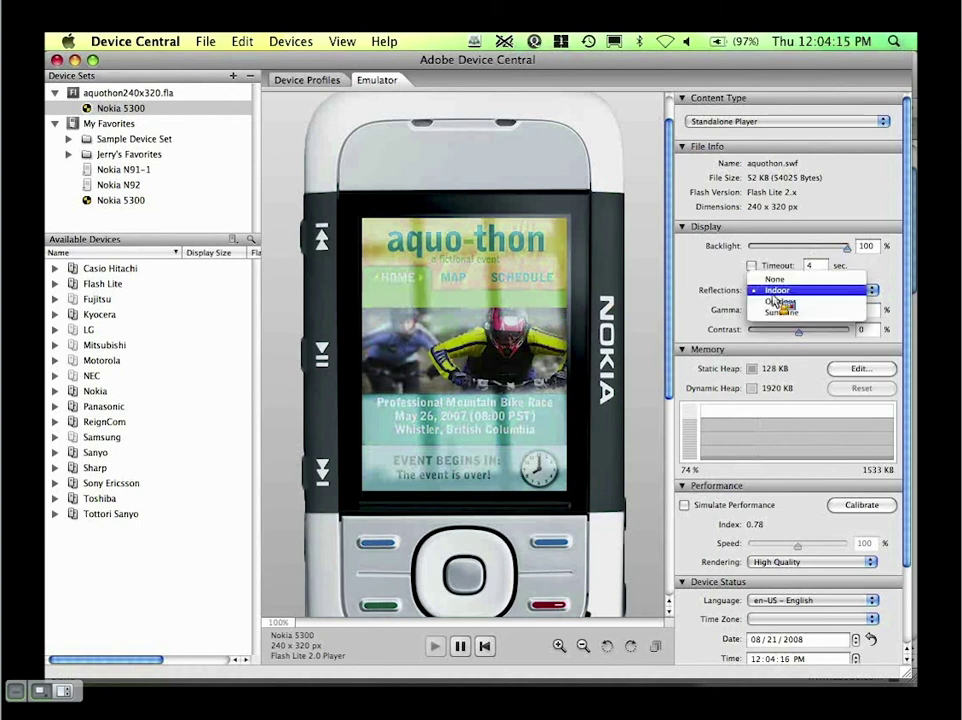
{"action": "left_click", "coordinate": [782, 301]}
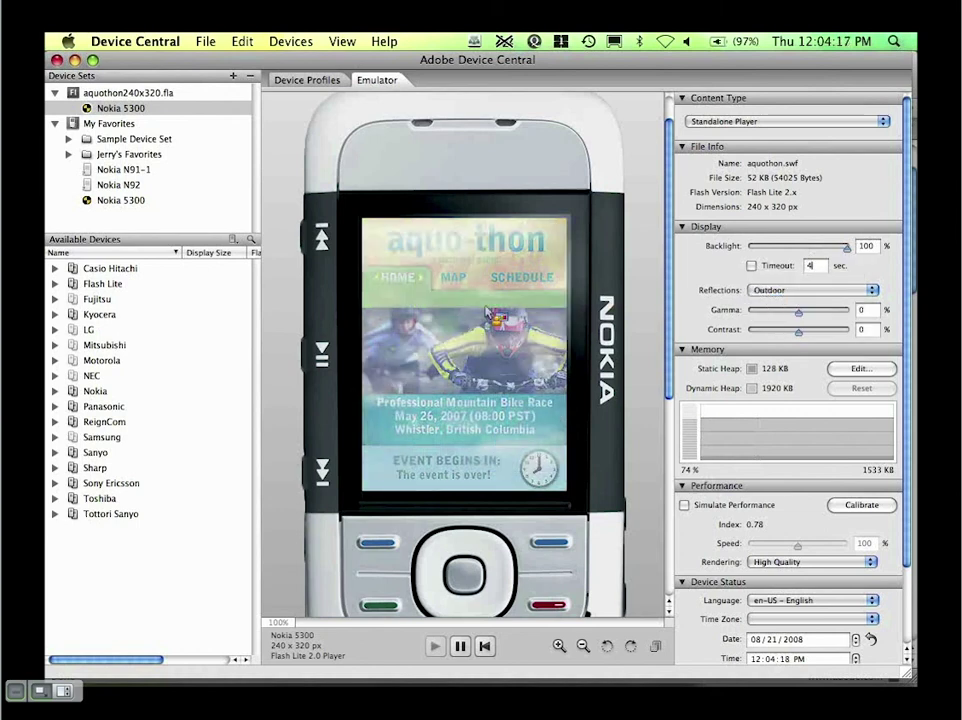
{"action": "left_click", "coordinate": [790, 291]}
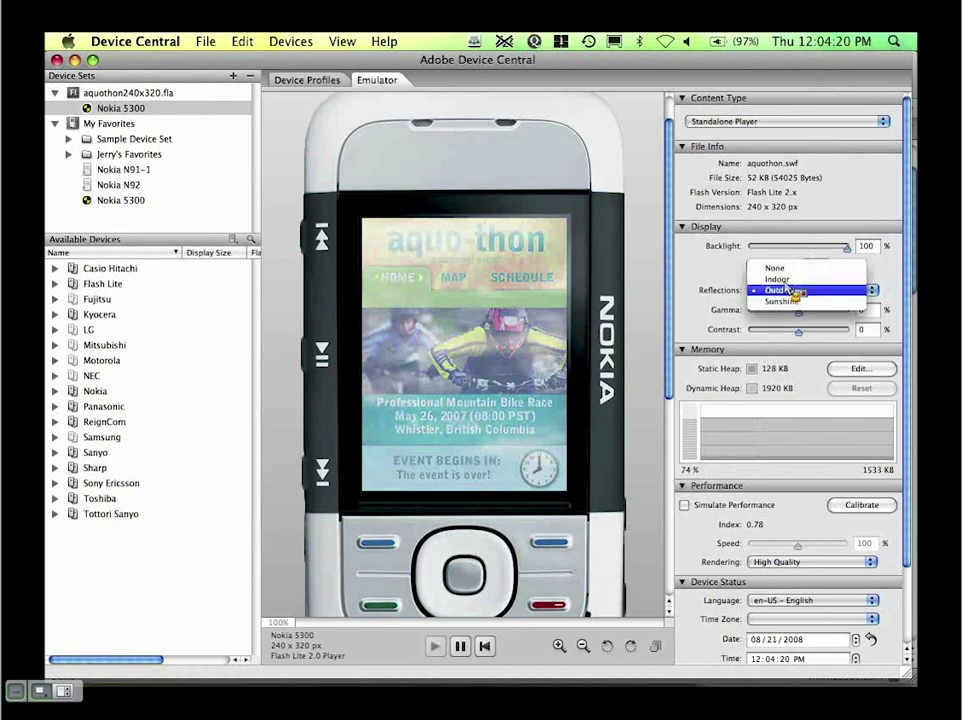
{"action": "left_click", "coordinate": [790, 302]}
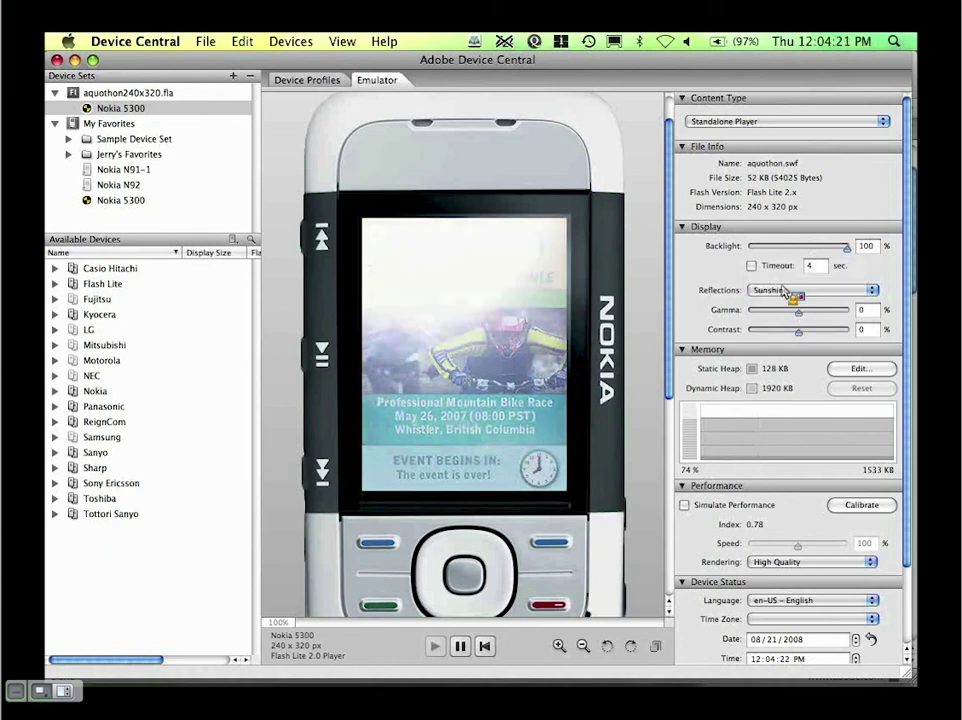
{"action": "left_click", "coordinate": [790, 291]}
{"action": "left_click", "coordinate": [812, 252]}
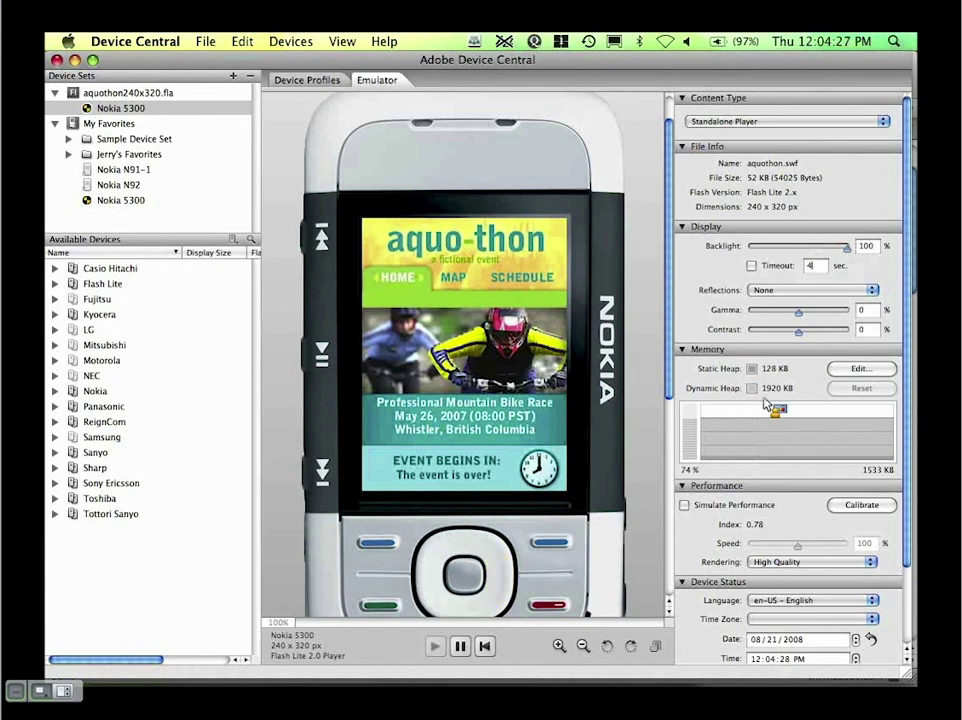
Step: Enable performance simulation while navigating the movie between Map and Schedule, and check the rendering quality options, keeping High Quality
{"action": "left_click", "coordinate": [505, 582]}
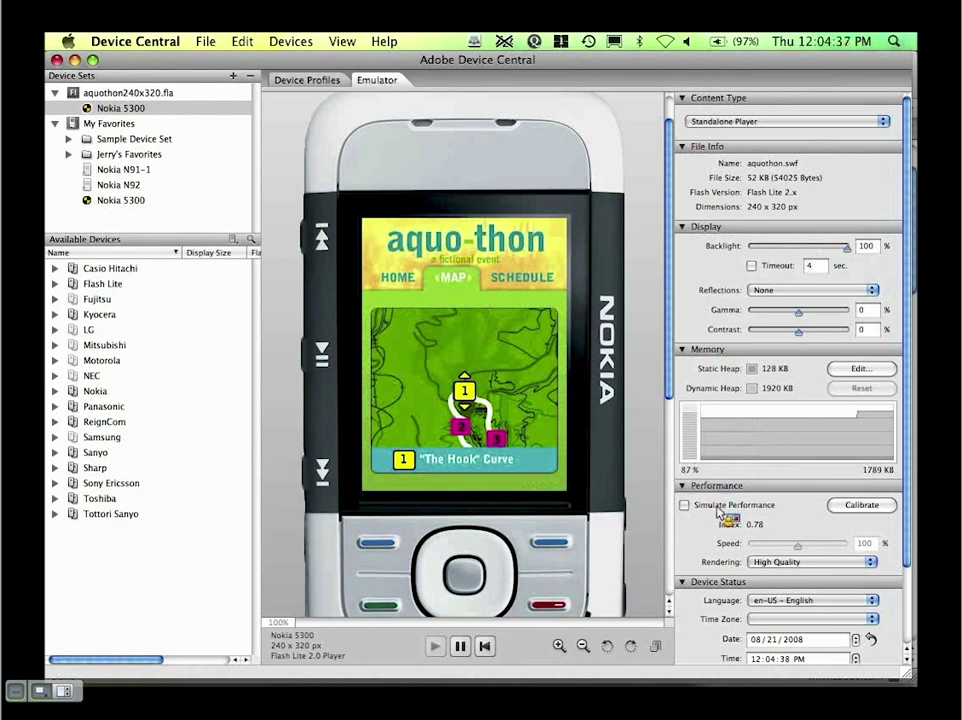
{"action": "left_click", "coordinate": [715, 506]}
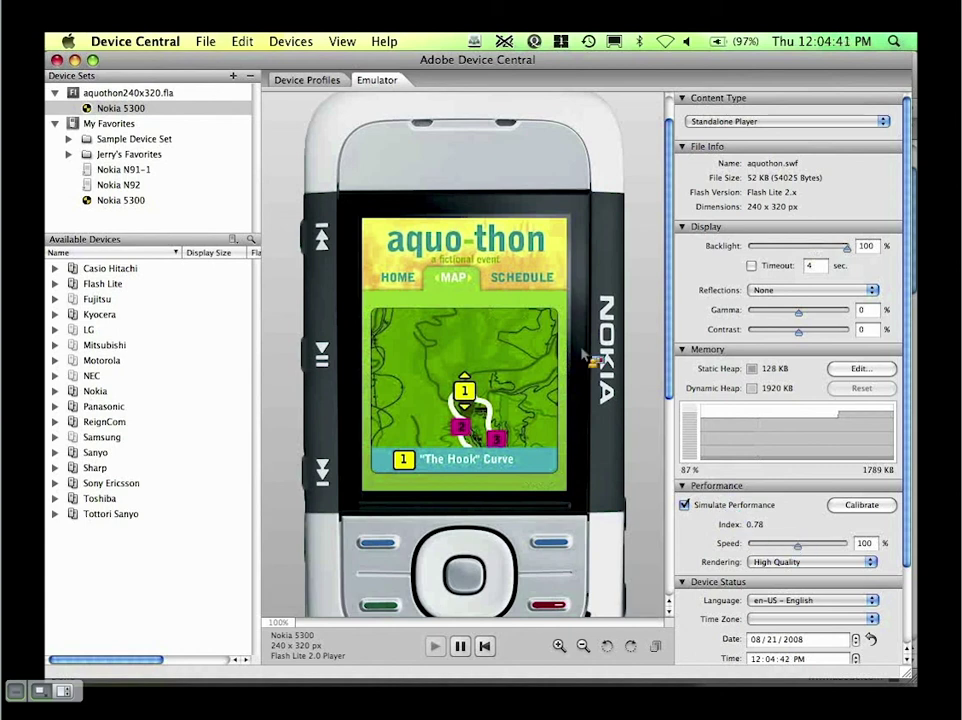
{"action": "left_click", "coordinate": [505, 577]}
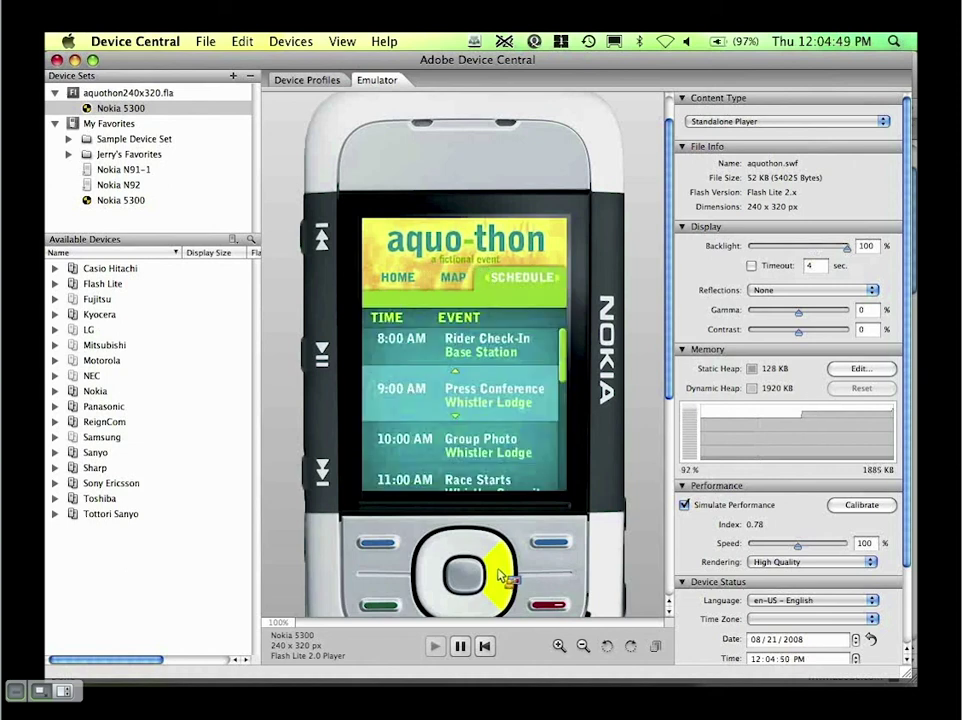
{"action": "left_click", "coordinate": [436, 583]}
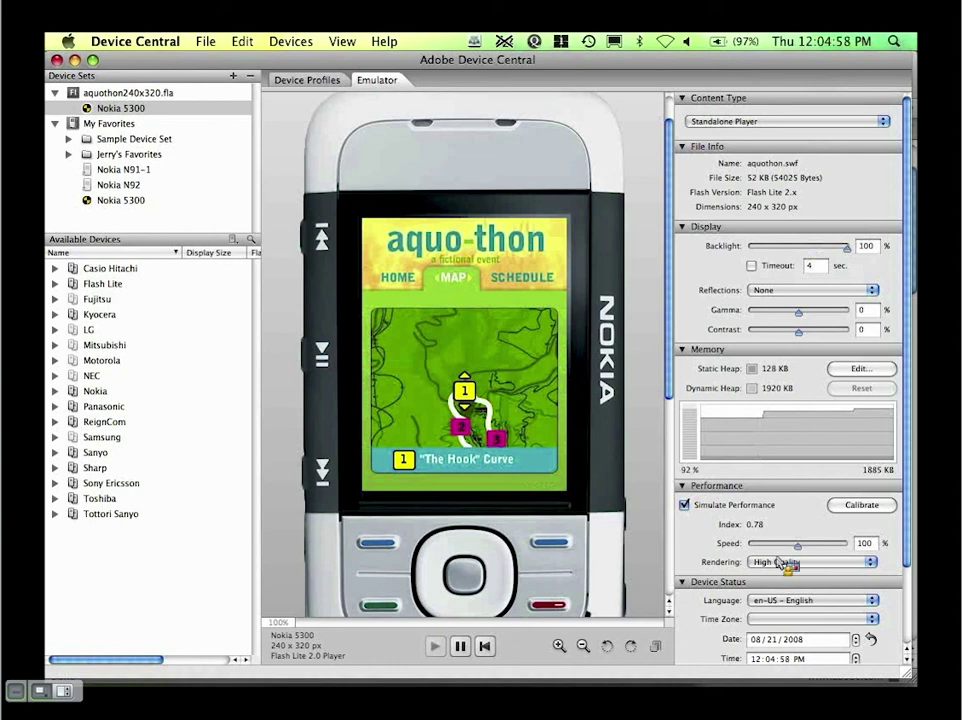
{"action": "left_click", "coordinate": [790, 561]}
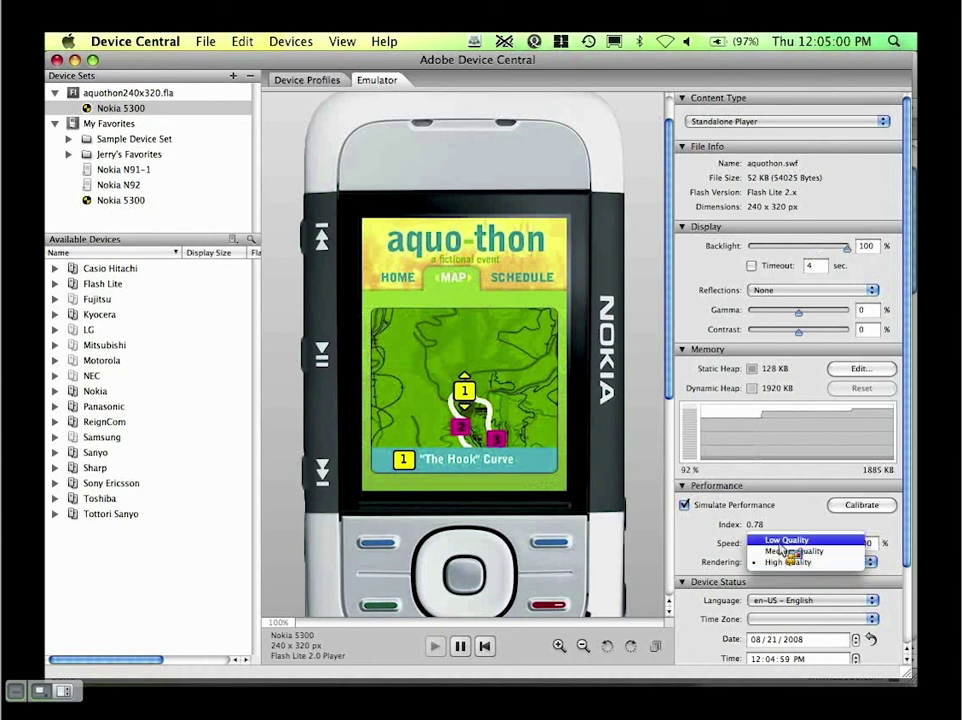
{"action": "left_click", "coordinate": [822, 518]}
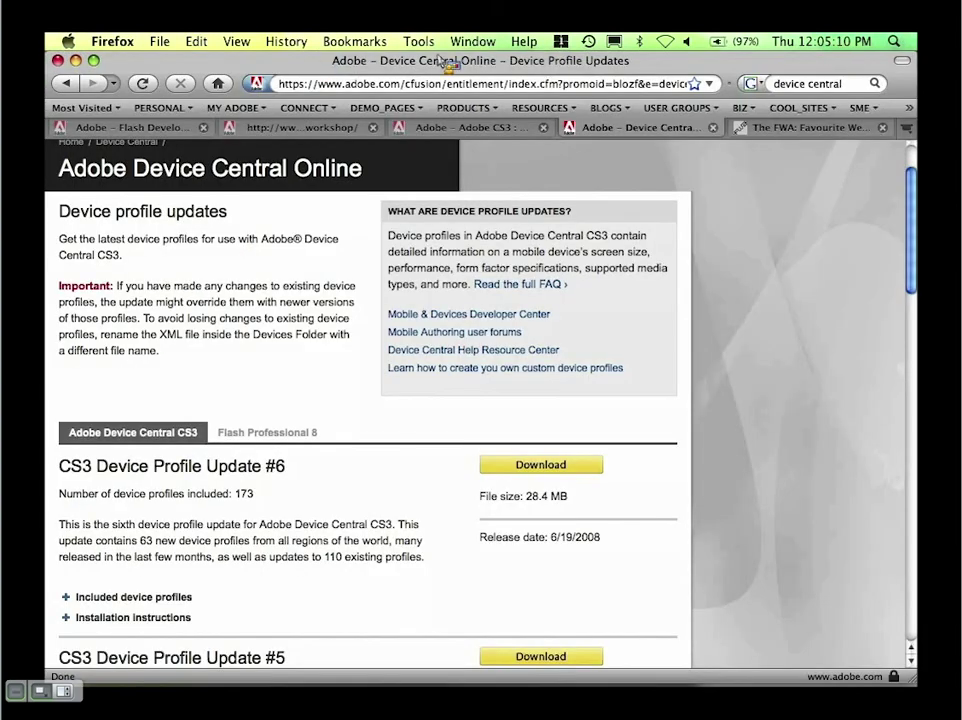
Step: Switch to Firefox and look through the home section of Adobe's Flash Developer Center page
{"action": "left_click", "coordinate": [125, 127]}
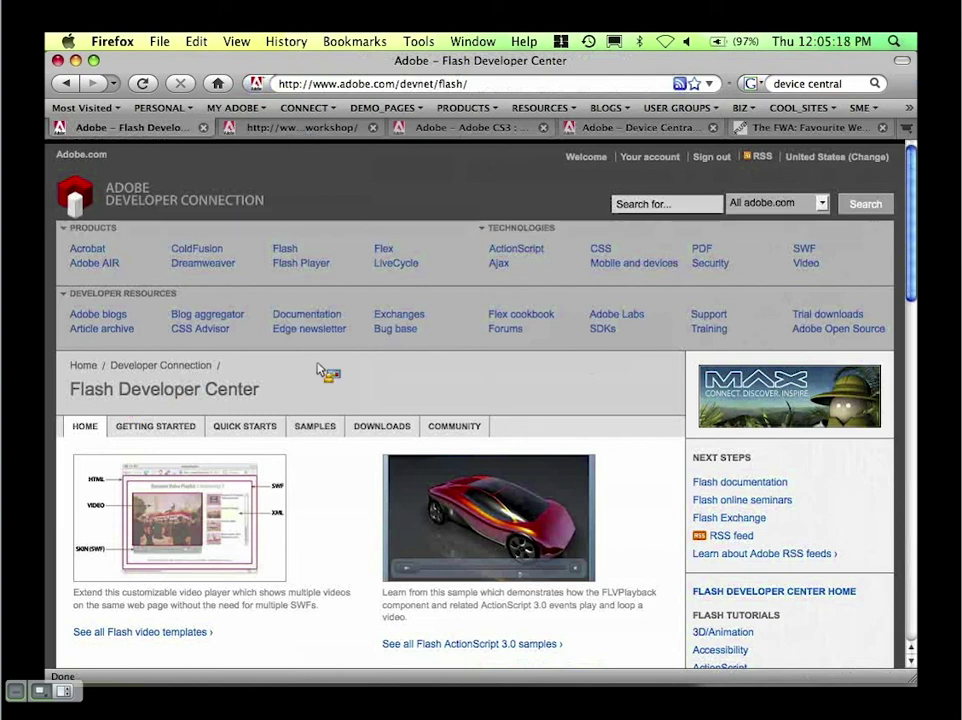
{"action": "scroll", "coordinate": [910, 208], "scroll_direction": "down", "scroll_amount": 1}
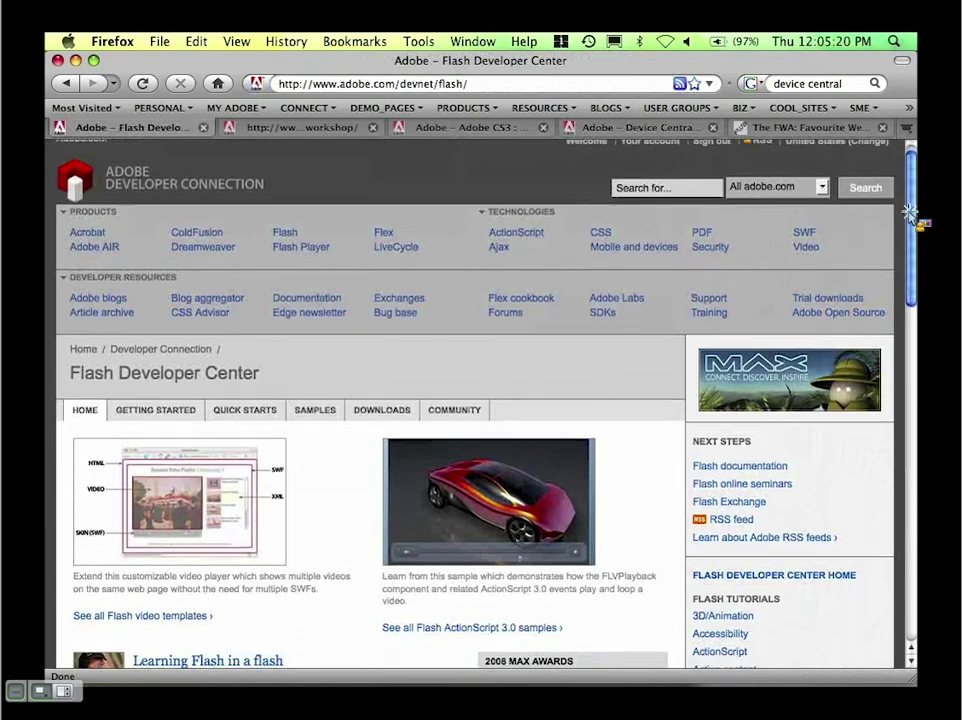
{"action": "scroll", "coordinate": [910, 206], "scroll_direction": "up", "scroll_amount": 1}
{"action": "left_click_drag", "start_coordinate": [910, 203], "coordinate": [899, 303]}
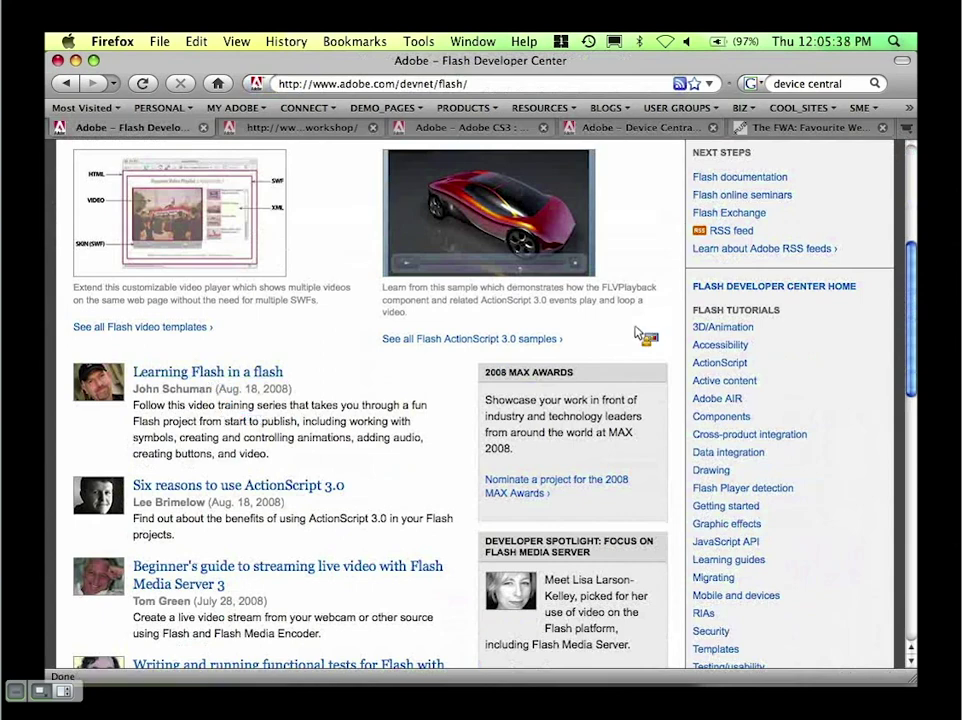
{"action": "left_click_drag", "start_coordinate": [913, 268], "coordinate": [911, 212]}
Step: Read the Flash Developer Center's Getting Started, Quick Starts and Community sections, including the ActionScript 3.0 samples entry
{"action": "left_click", "coordinate": [147, 264]}
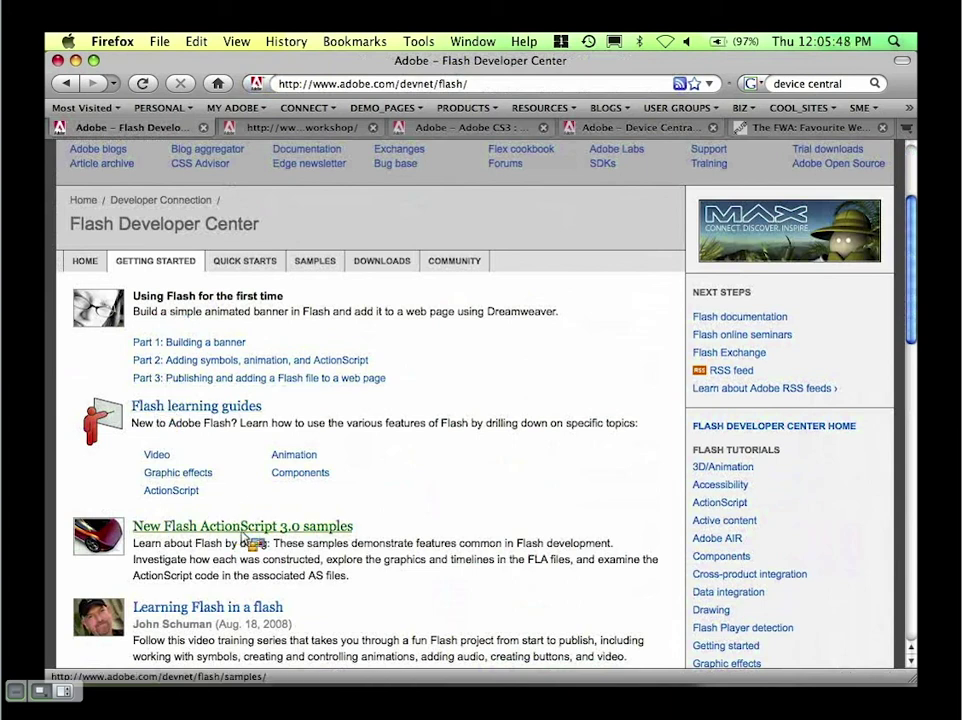
{"action": "left_click_drag", "start_coordinate": [194, 543], "coordinate": [484, 553]}
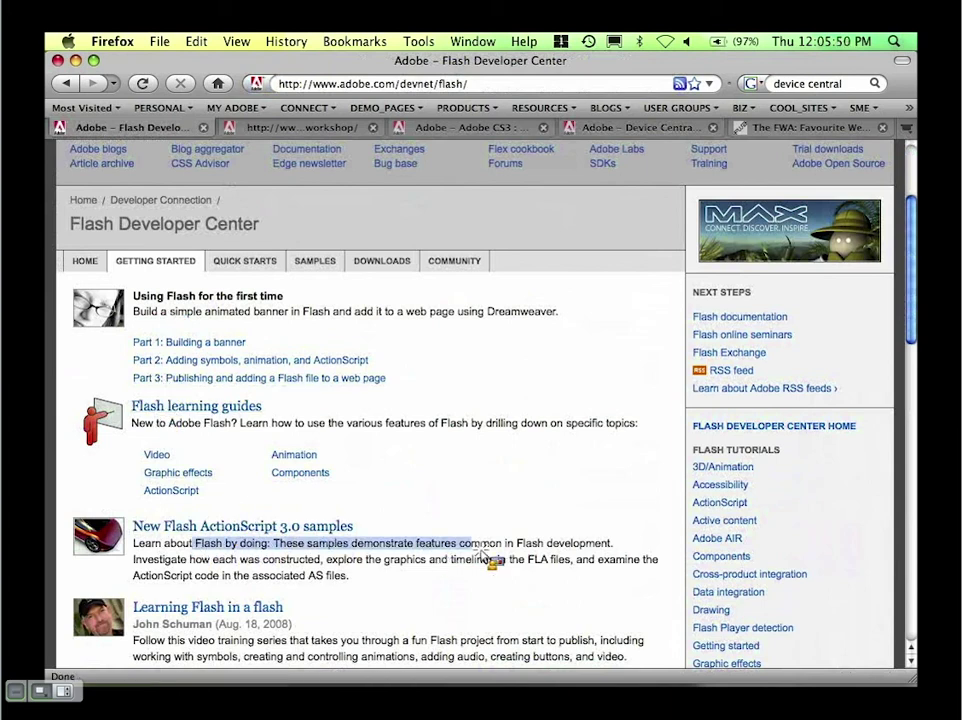
{"action": "left_click", "coordinate": [487, 560]}
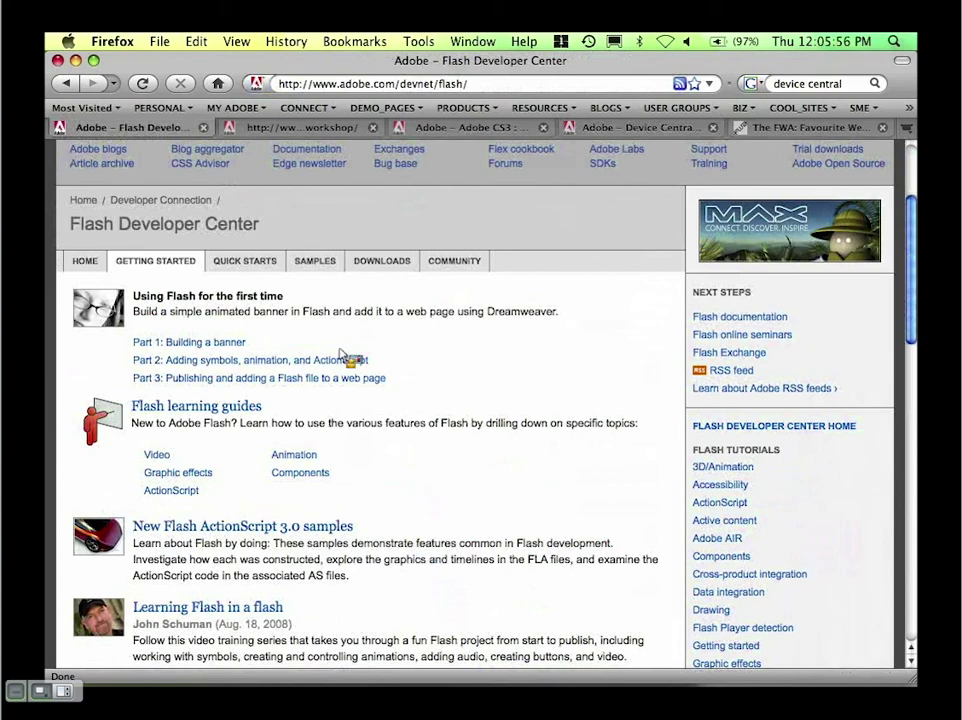
{"action": "left_click", "coordinate": [262, 261]}
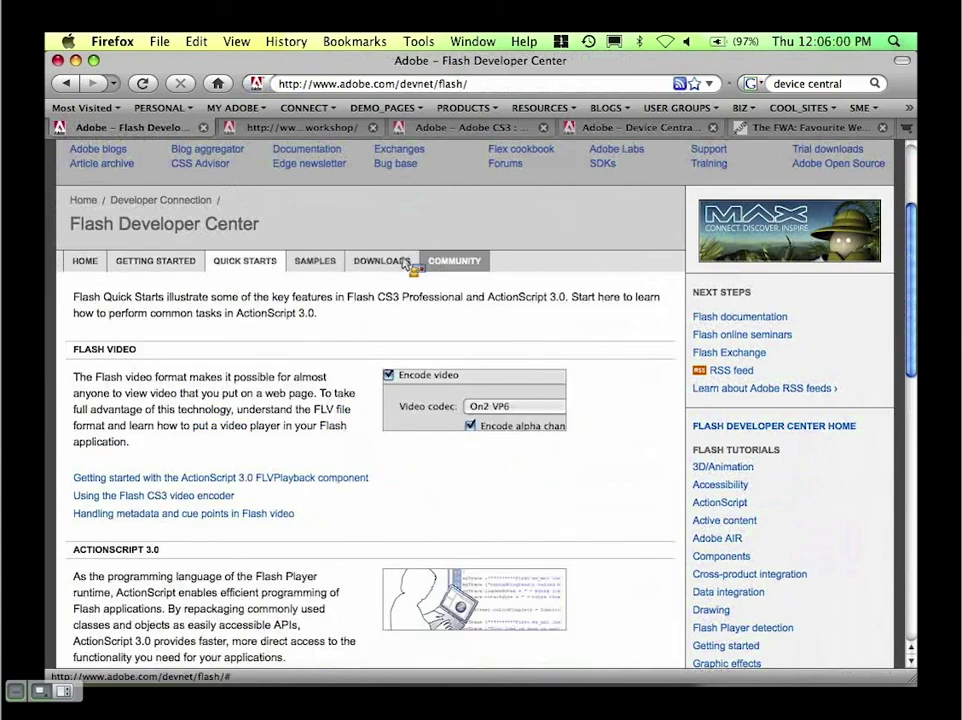
{"action": "left_click", "coordinate": [446, 263]}
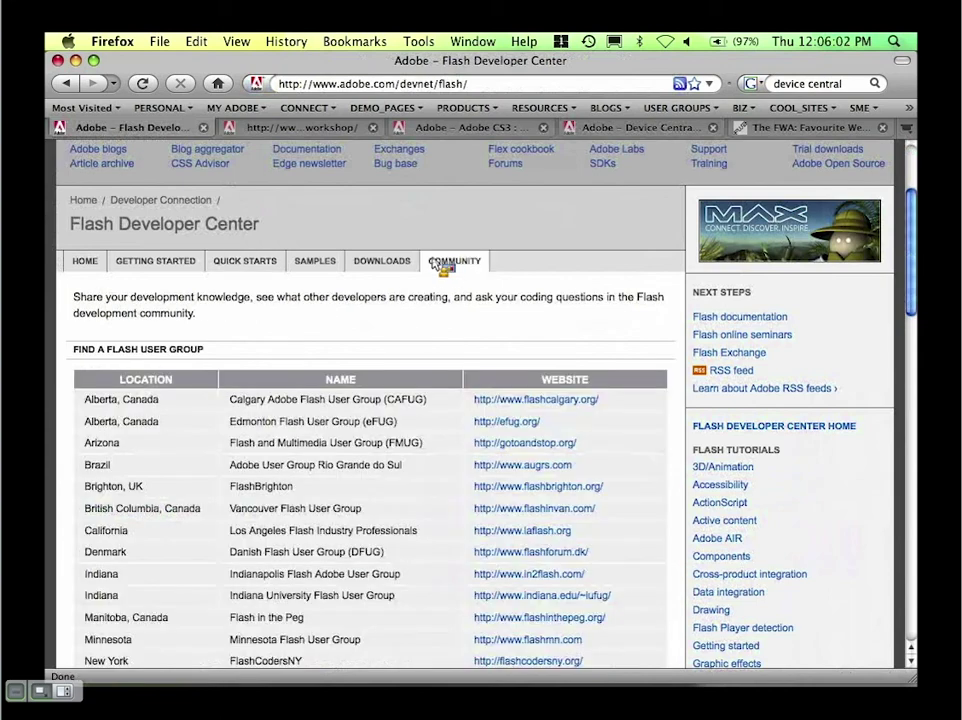
Step: Open the Adobe Video Workshop page, point out its web address, and browse the list of Flash CS3 Professional videos
{"action": "left_click", "coordinate": [300, 127]}
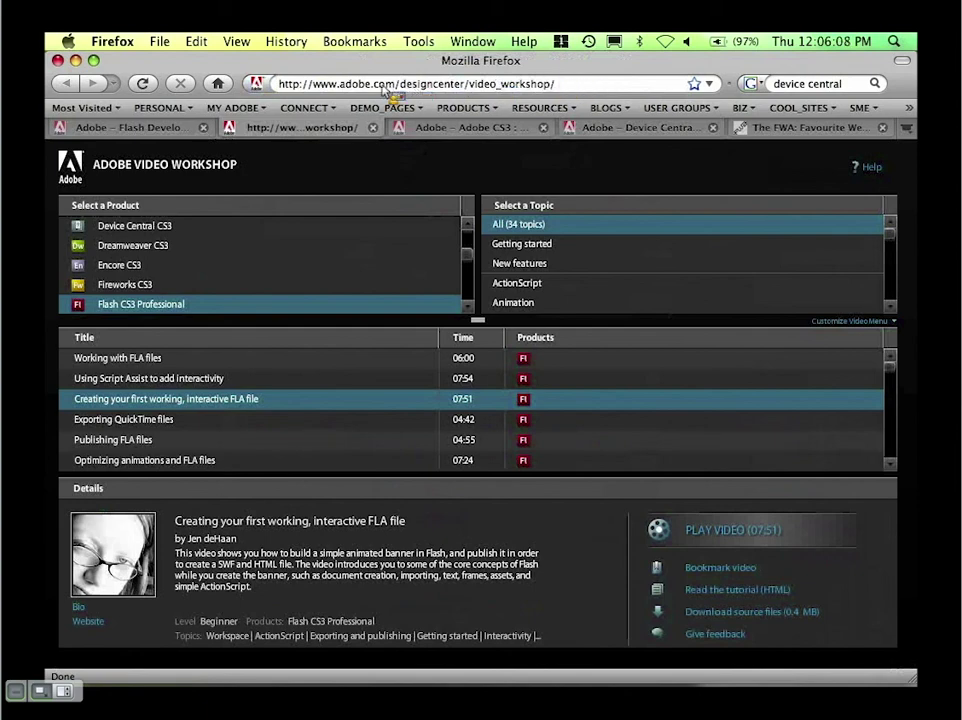
{"action": "left_click", "coordinate": [487, 88]}
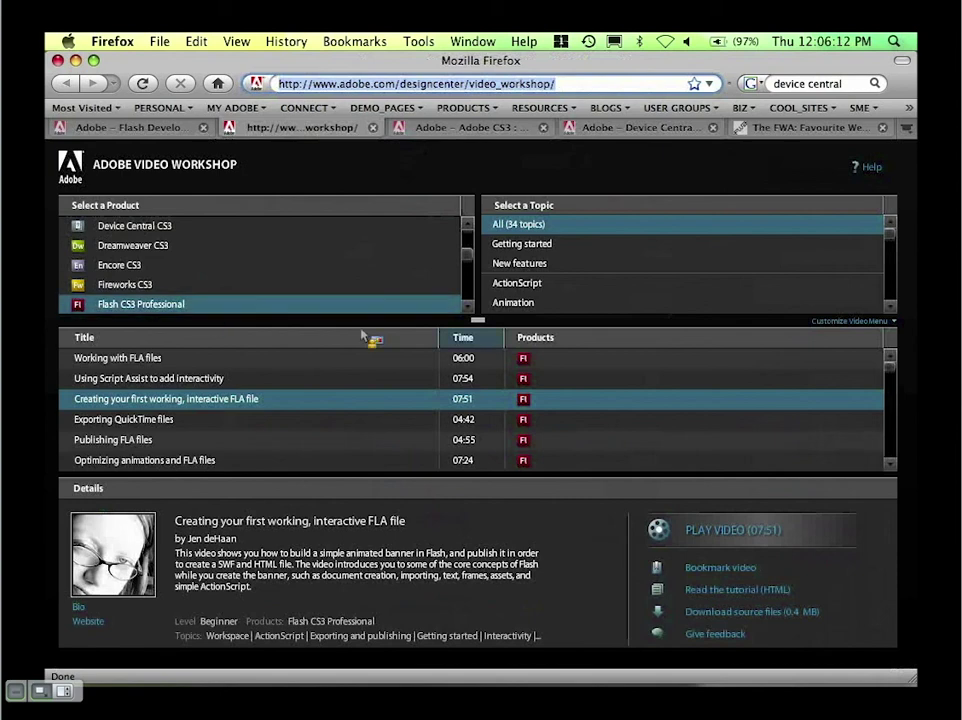
{"action": "left_click_drag", "start_coordinate": [893, 366], "coordinate": [895, 378]}
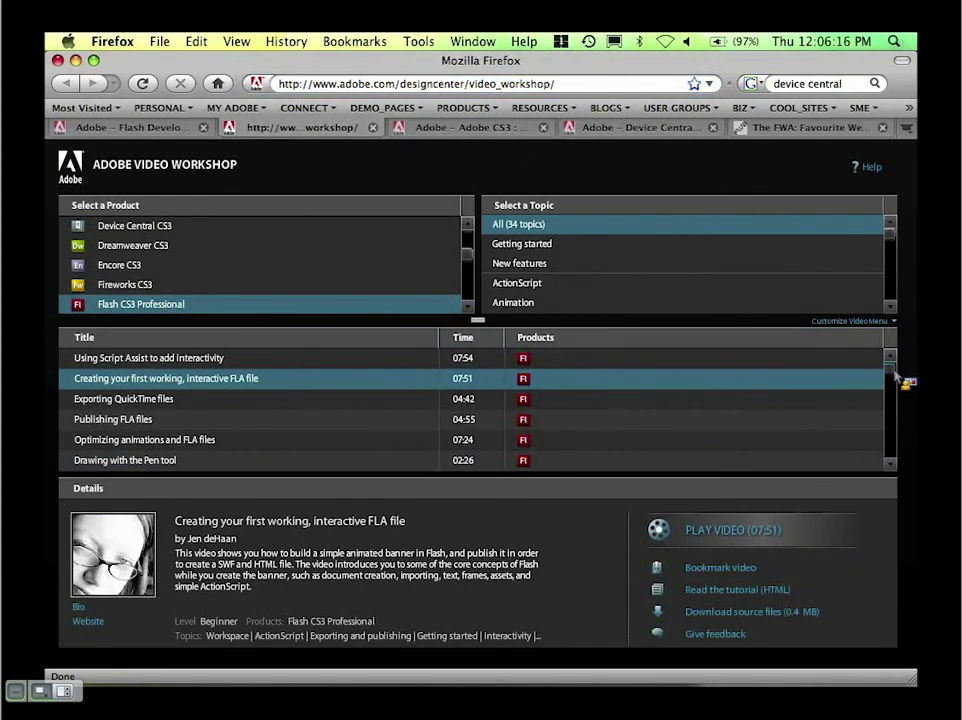
{"action": "scroll", "coordinate": [896, 373], "scroll_direction": "down", "scroll_amount": 6}
{"action": "scroll", "coordinate": [891, 380], "scroll_direction": "down", "scroll_amount": 14}
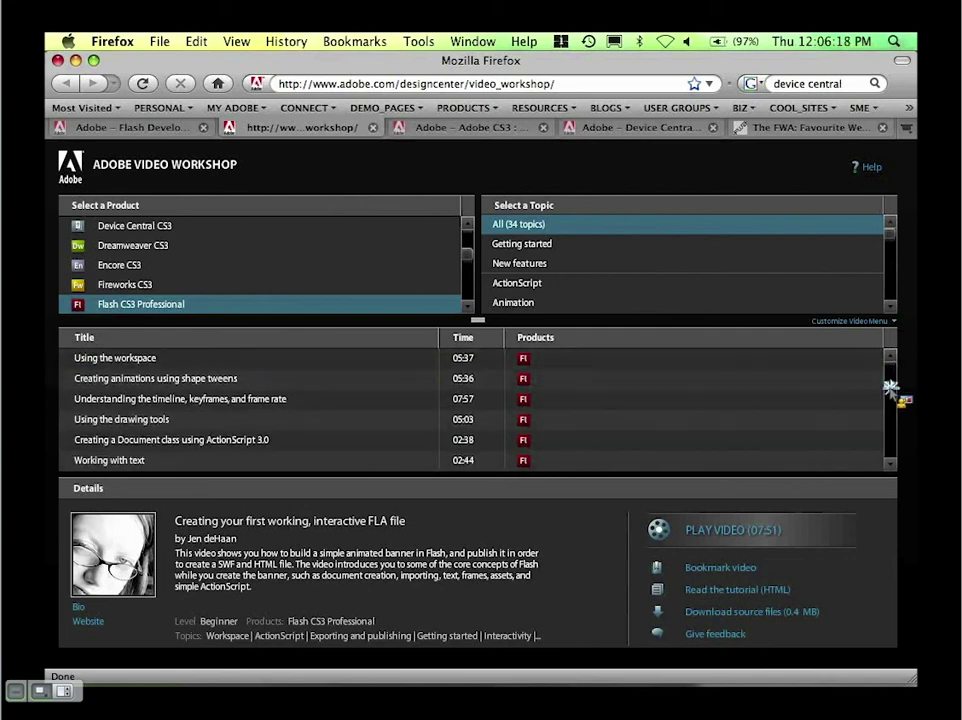
{"action": "scroll", "coordinate": [891, 399], "scroll_direction": "down", "scroll_amount": 3}
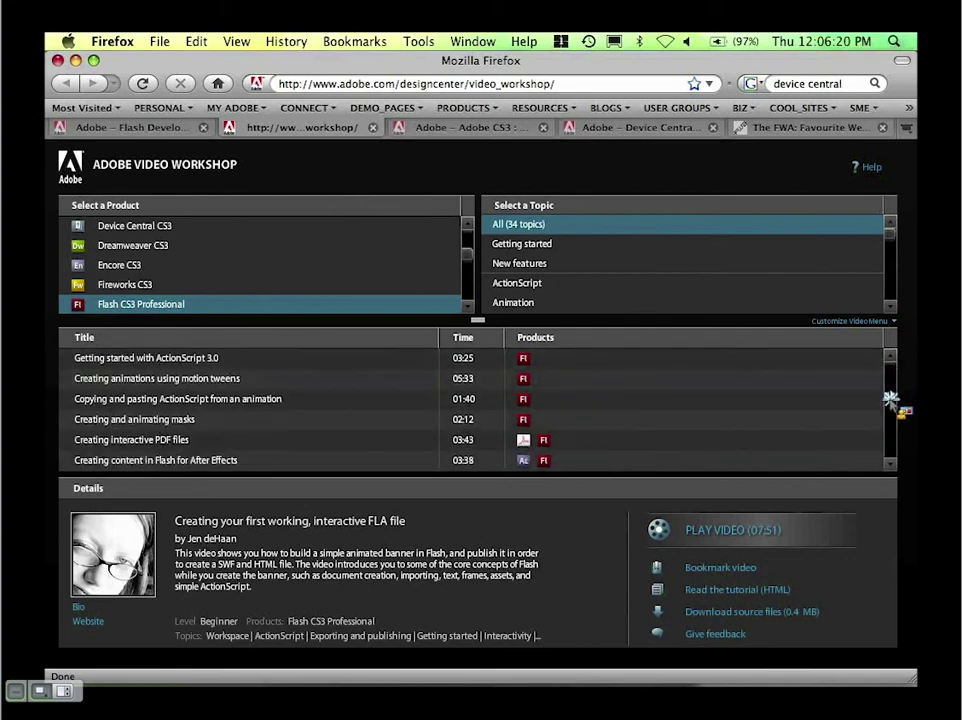
{"action": "scroll", "coordinate": [891, 399], "scroll_direction": "up", "scroll_amount": 20}
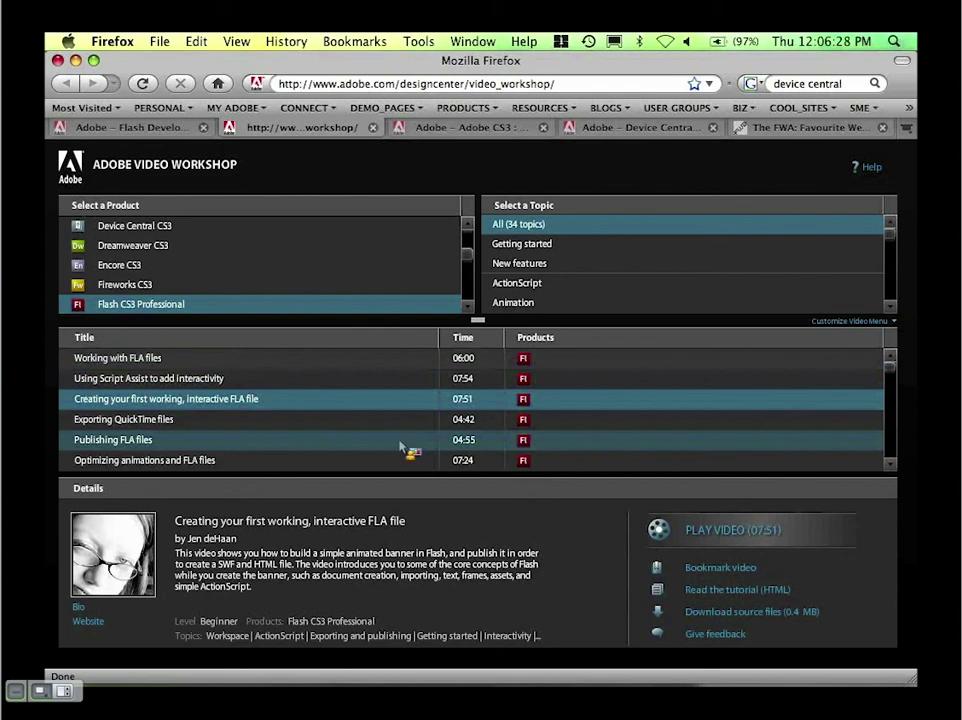
Step: Look at the Adobe Device Central CS3 product page and return to the Flash Developer Center page
{"action": "left_click", "coordinate": [460, 130]}
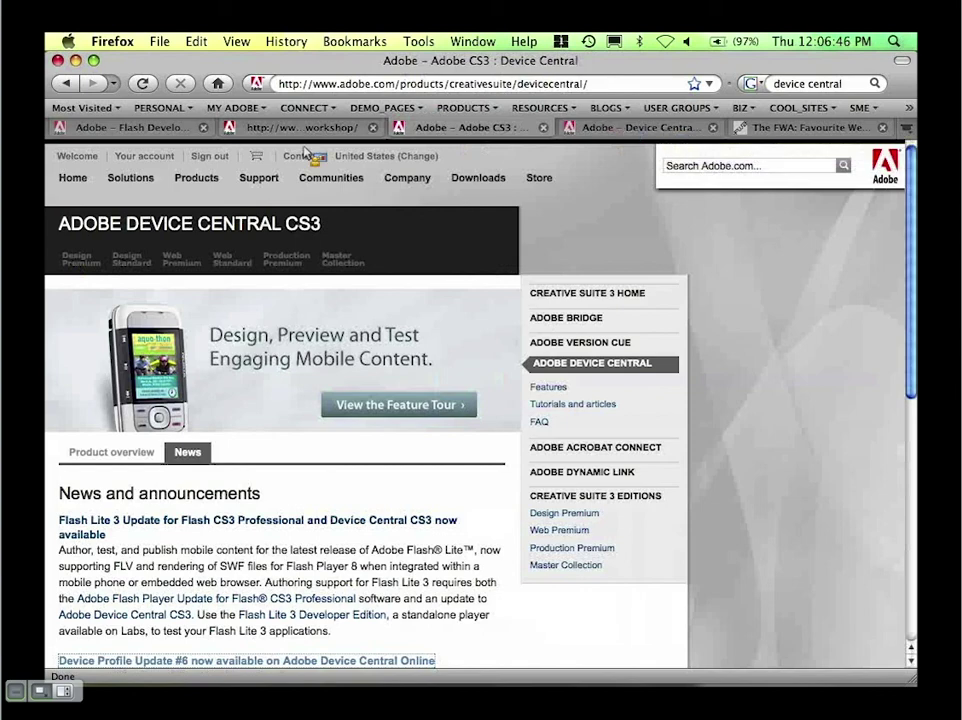
{"action": "left_click", "coordinate": [240, 127]}
{"action": "left_click", "coordinate": [168, 130]}
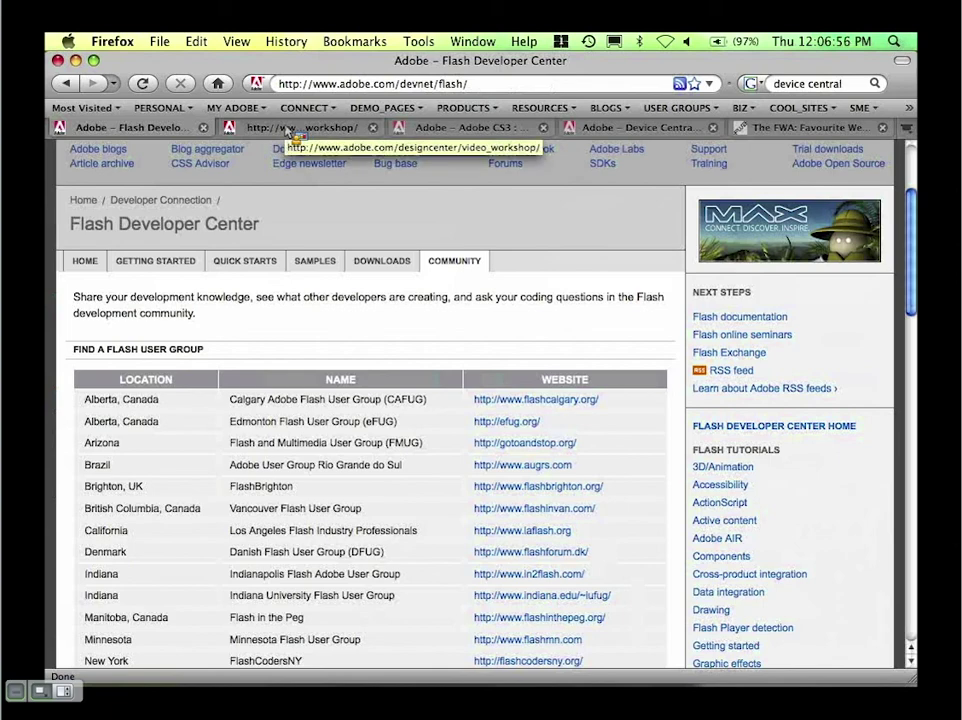
Step: Check the Acrobat Connect screen-sharing options without choosing any, hide Firefox, and bring up aquothon240x320.fla in Flash
{"action": "key", "text": "super+Tab"}
{"action": "key", "text": "super+Tab"}
{"action": "key", "text": "super+Tab"}
{"action": "key", "text": "super+Tab"}
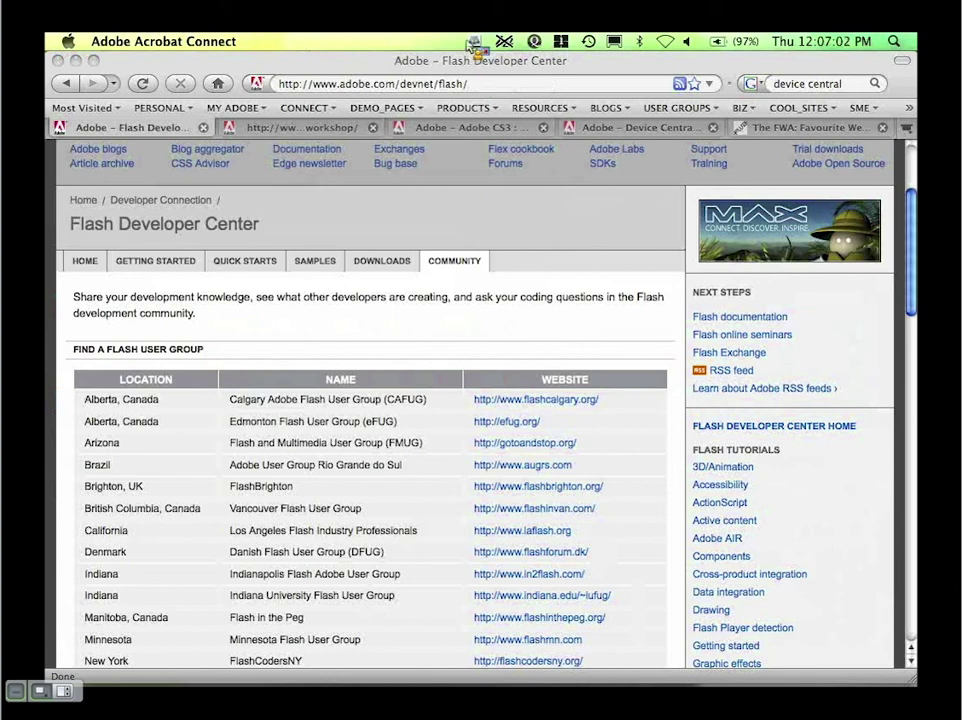
{"action": "left_click", "coordinate": [476, 42]}
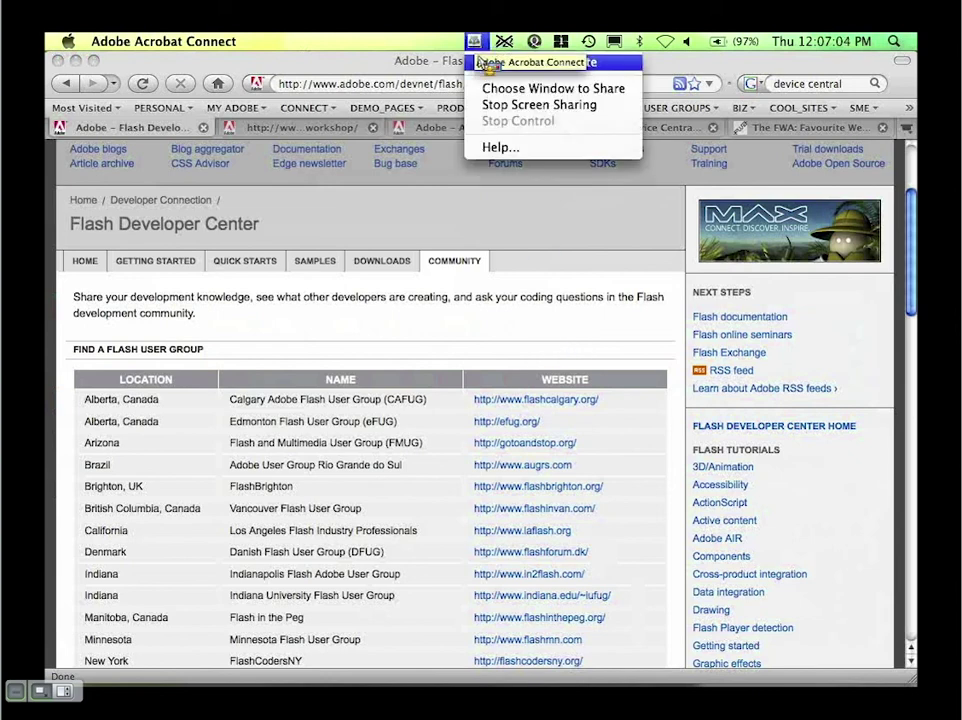
{"action": "left_click", "coordinate": [478, 48]}
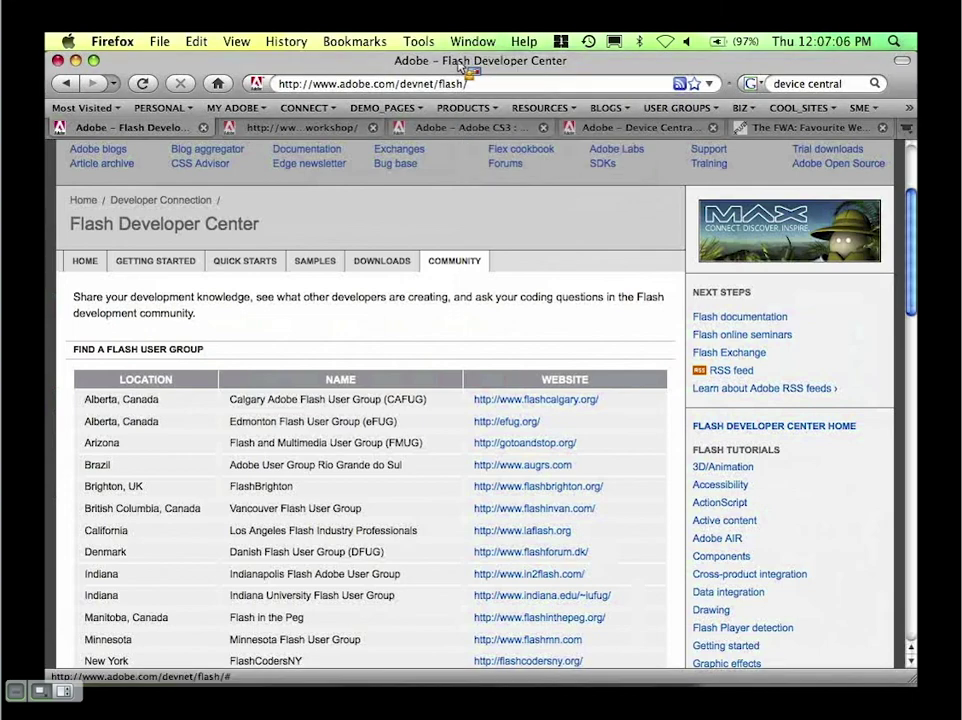
{"action": "key", "text": "super+h"}
{"action": "left_click", "coordinate": [462, 64]}
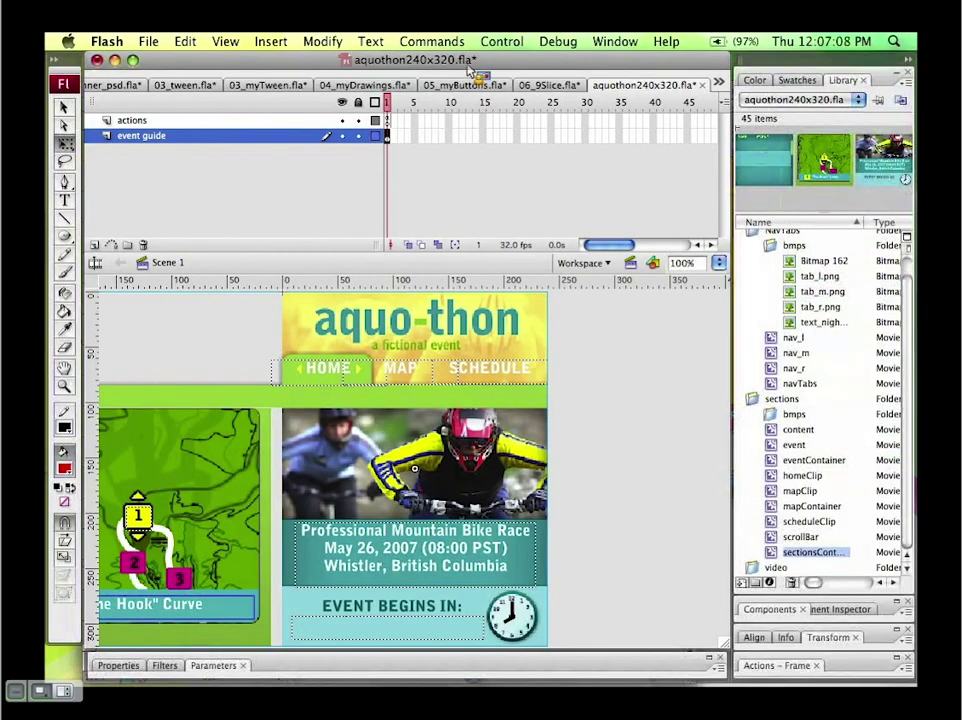